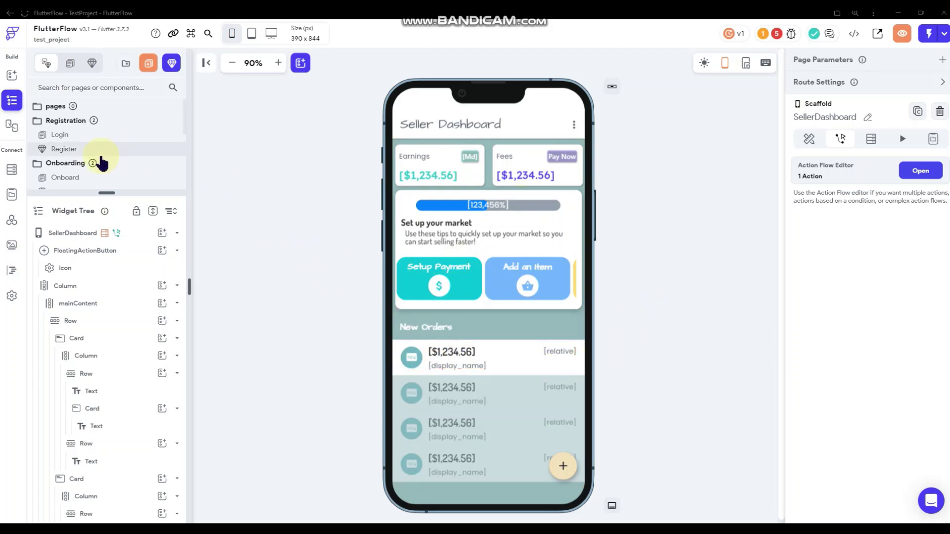
Review the Onboard page and the SetupProfile component in the Onboarding folder.
{"action": "scroll", "coordinate": [128, 151], "scroll_direction": "down", "scroll_amount": 1}
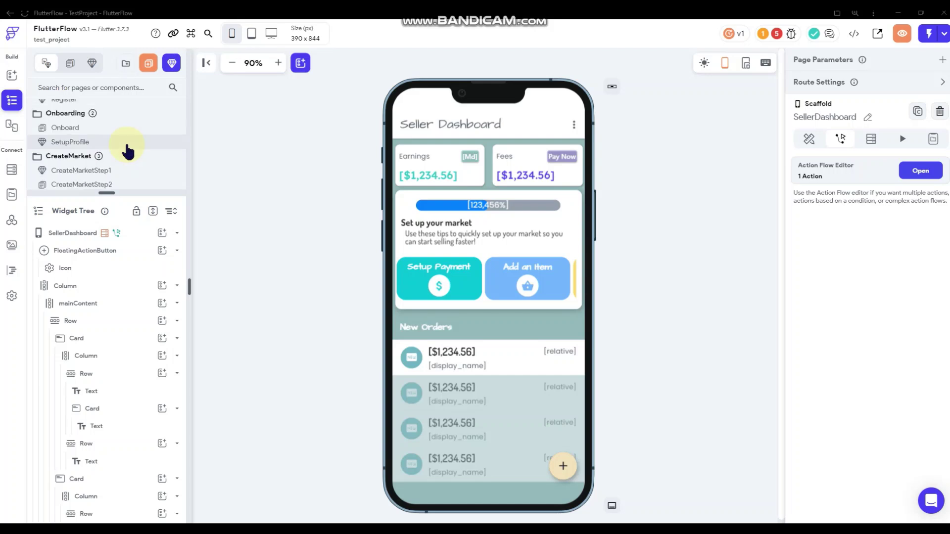
{"action": "scroll", "coordinate": [123, 148], "scroll_direction": "up", "scroll_amount": 1}
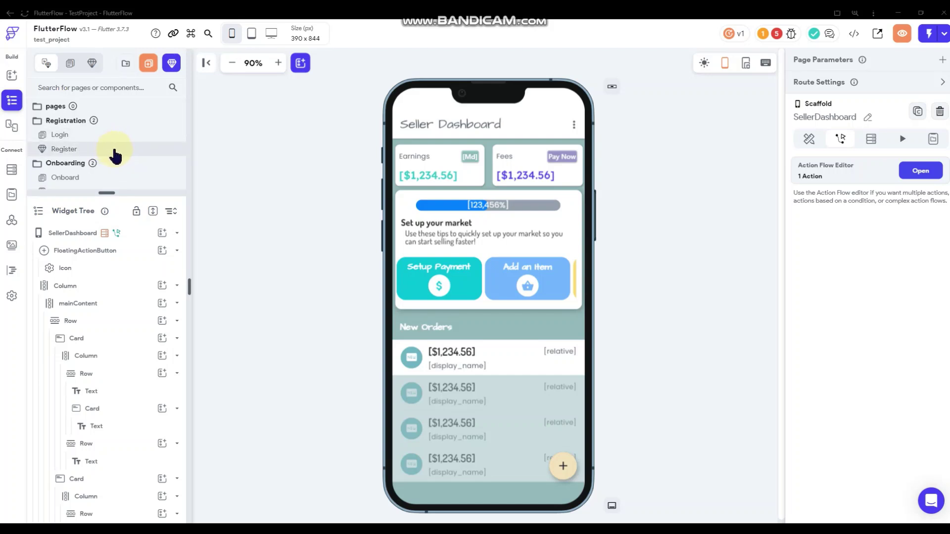
{"action": "scroll", "coordinate": [118, 154], "scroll_direction": "down", "scroll_amount": 1}
{"action": "left_click", "coordinate": [117, 129]}
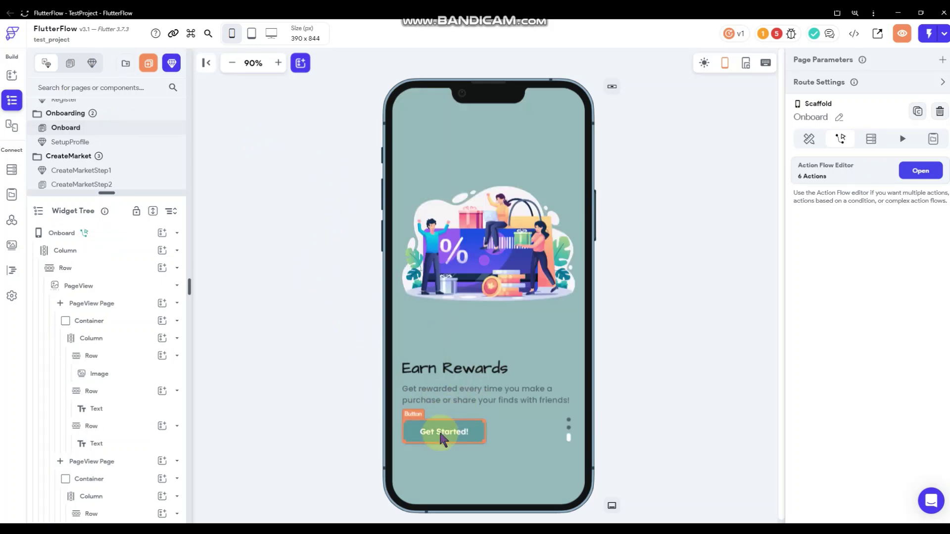
{"action": "left_click", "coordinate": [91, 143]}
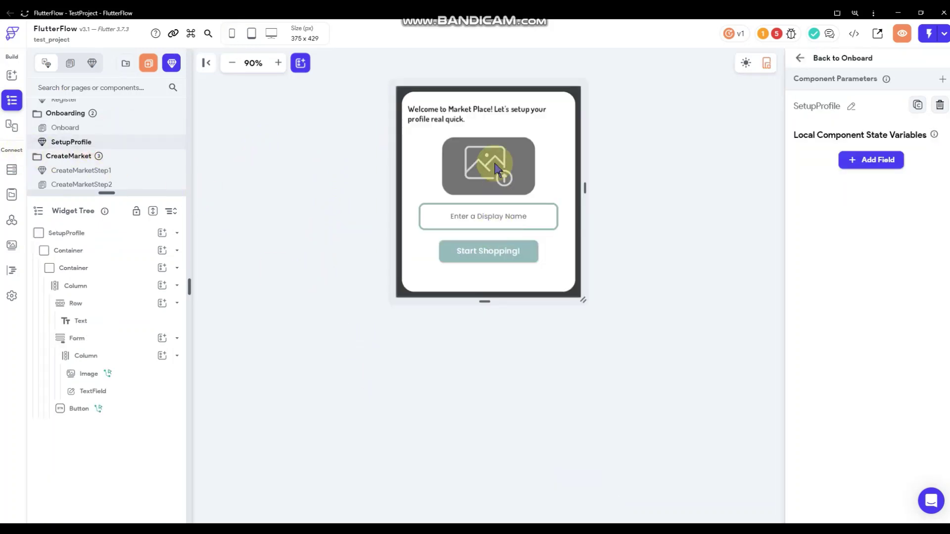
Open the Home page and inspect the on-tap action of the profile circle image in its app bar.
{"action": "scroll", "coordinate": [145, 159], "scroll_direction": "down", "scroll_amount": 1}
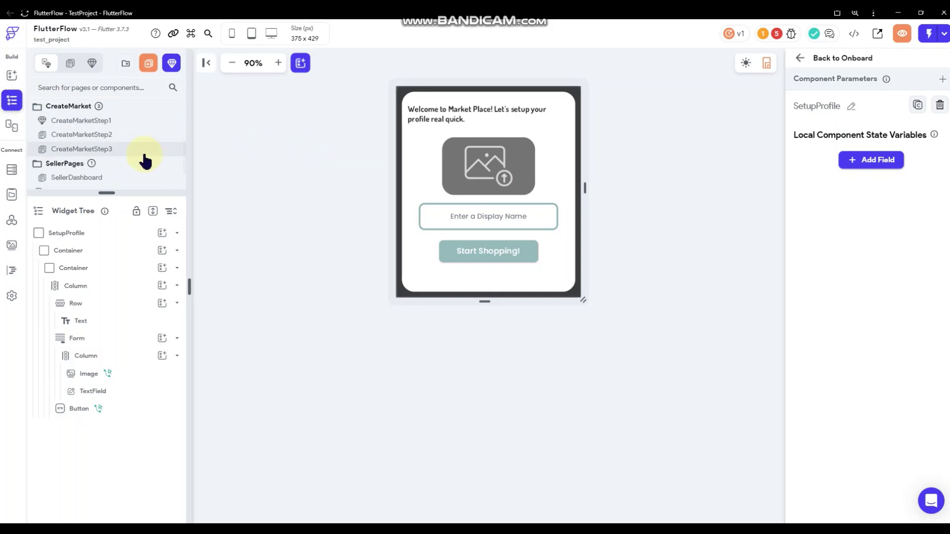
{"action": "scroll", "coordinate": [120, 158], "scroll_direction": "down", "scroll_amount": 1}
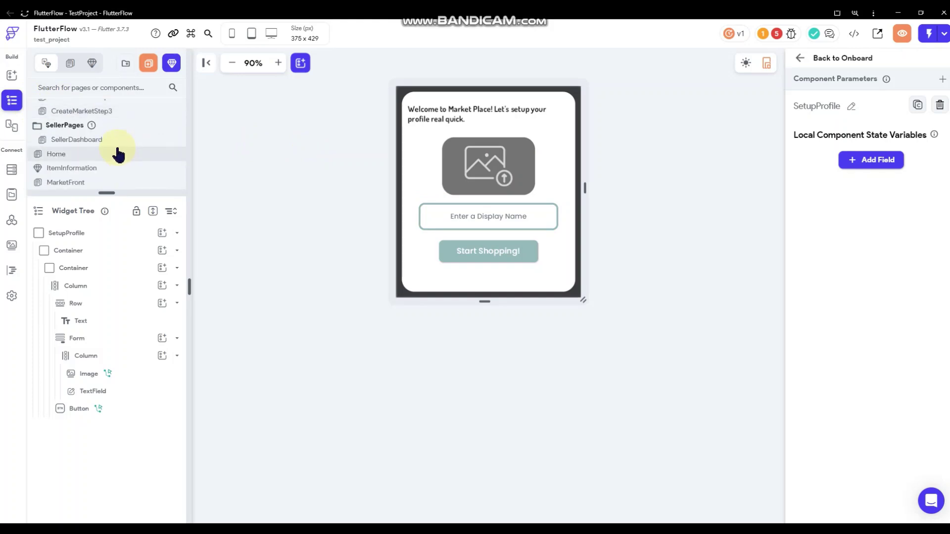
{"action": "left_click", "coordinate": [107, 155]}
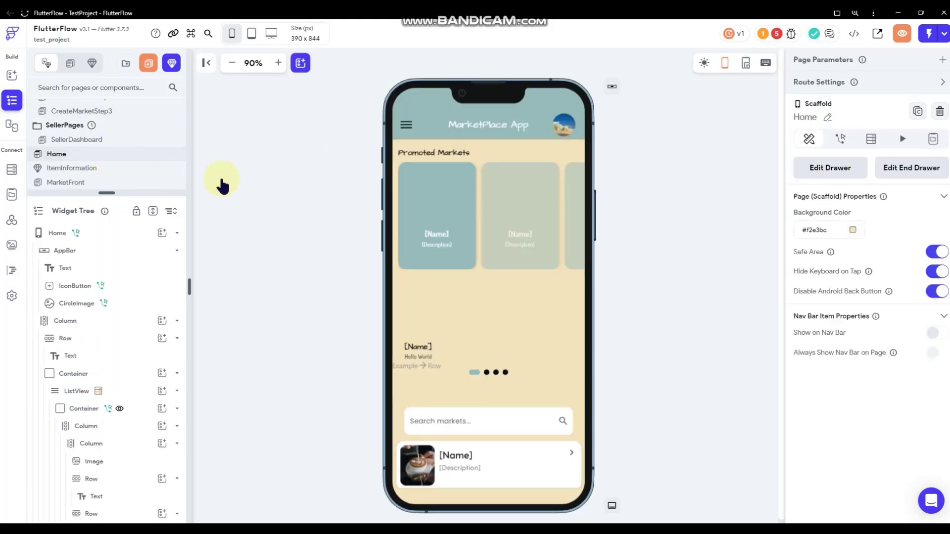
{"action": "left_click", "coordinate": [564, 125]}
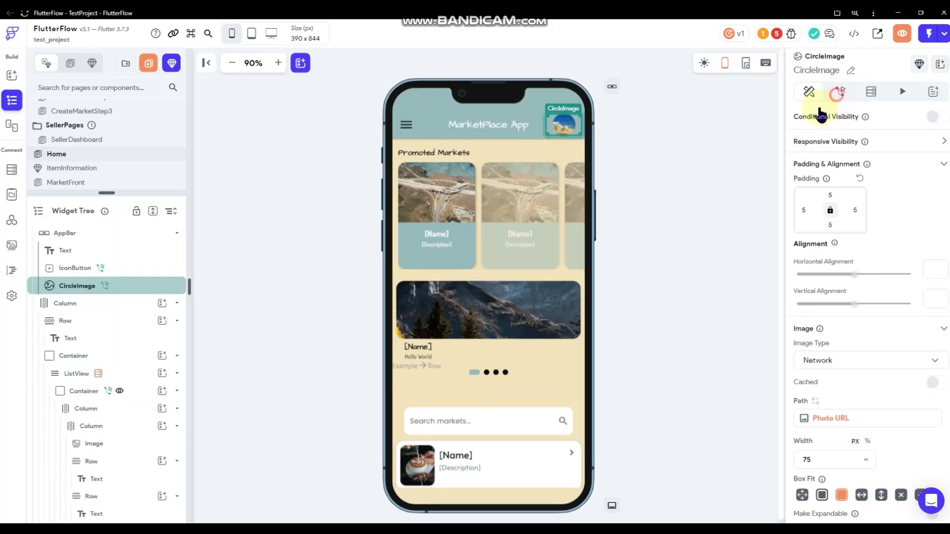
{"action": "left_click", "coordinate": [836, 92]}
{"action": "left_click", "coordinate": [921, 123]}
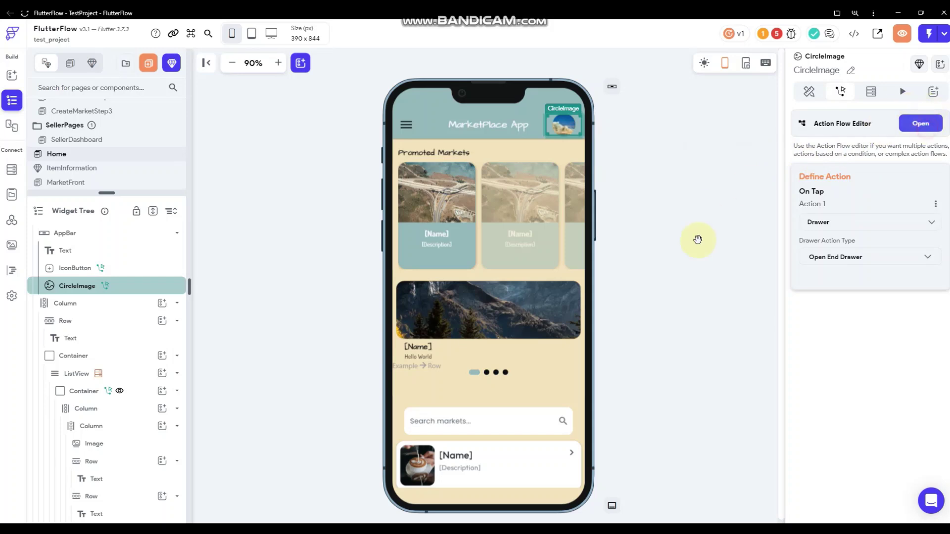
{"action": "left_click", "coordinate": [922, 210]}
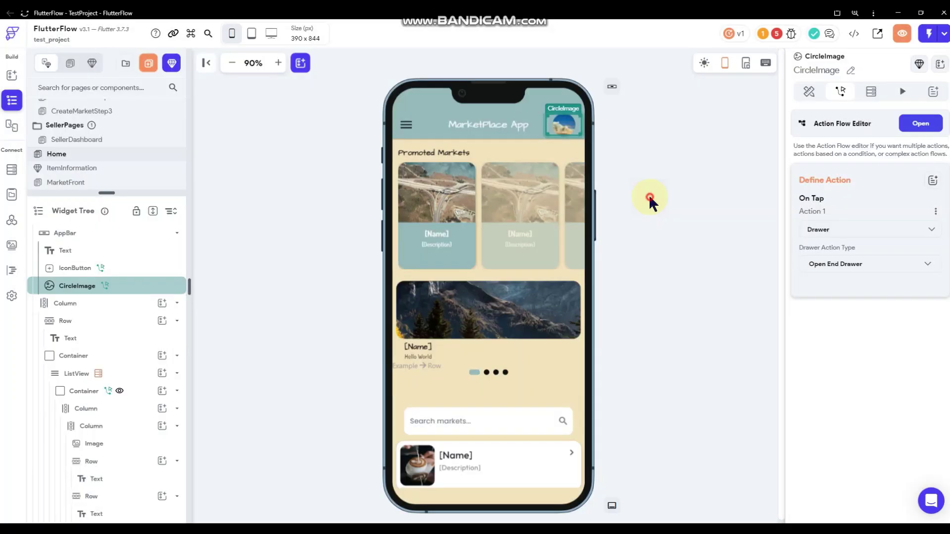
{"action": "left_click", "coordinate": [649, 195]}
Show the Home page's end drawer and inspect the Bottom Sheet action behind the "Open a Seller's Account" container.
{"action": "left_click", "coordinate": [897, 171]}
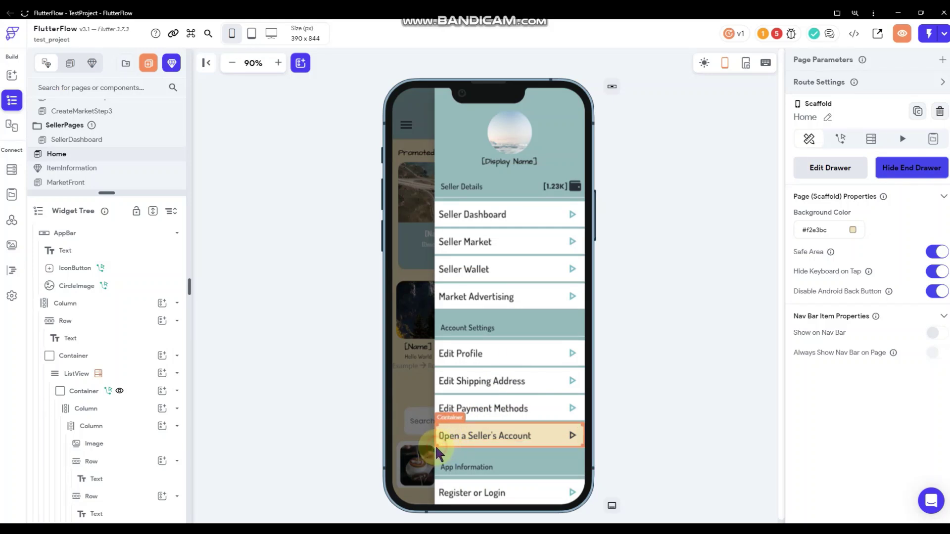
{"action": "left_click", "coordinate": [437, 451]}
{"action": "left_click", "coordinate": [918, 122]}
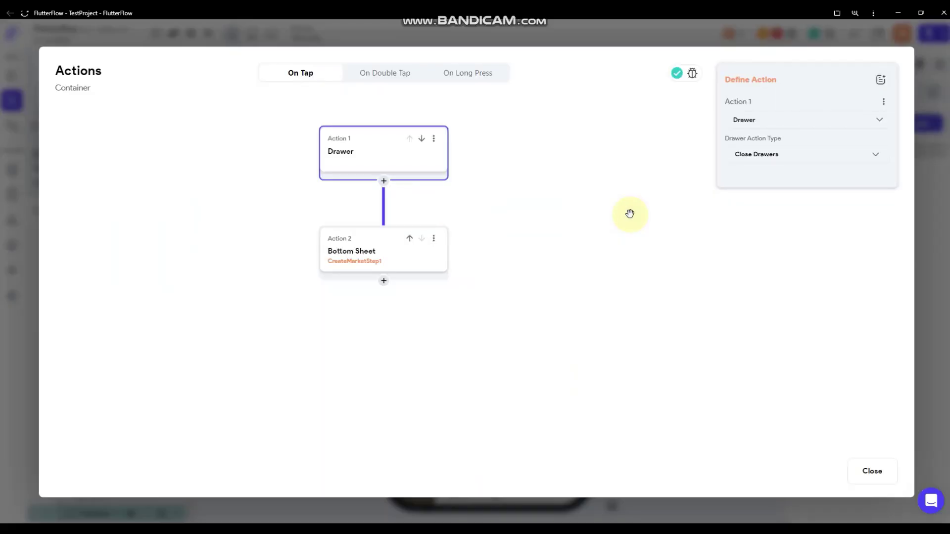
{"action": "left_click", "coordinate": [423, 263]}
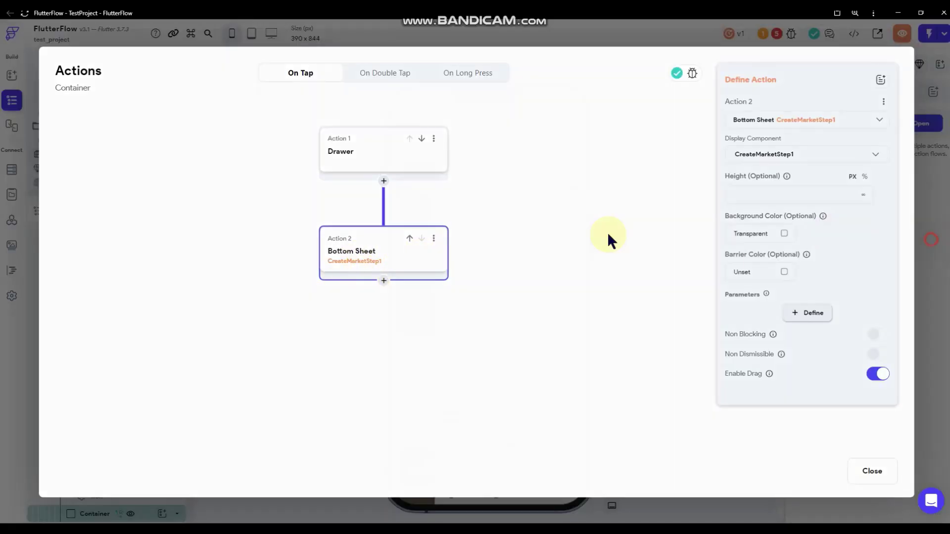
{"action": "key", "text": "Escape"}
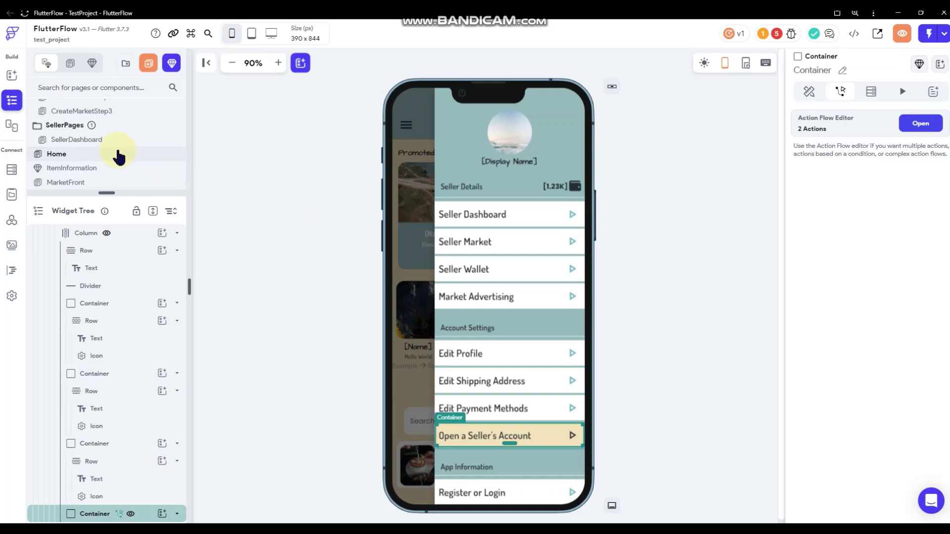
View CreateMarketStep1, CreateMarketStep2 and CreateMarketStep3 in the CreateMarket folder one after another.
{"action": "scroll", "coordinate": [119, 156], "scroll_direction": "up", "scroll_amount": 5}
{"action": "scroll", "coordinate": [106, 148], "scroll_direction": "down", "scroll_amount": 3}
{"action": "left_click", "coordinate": [104, 133]}
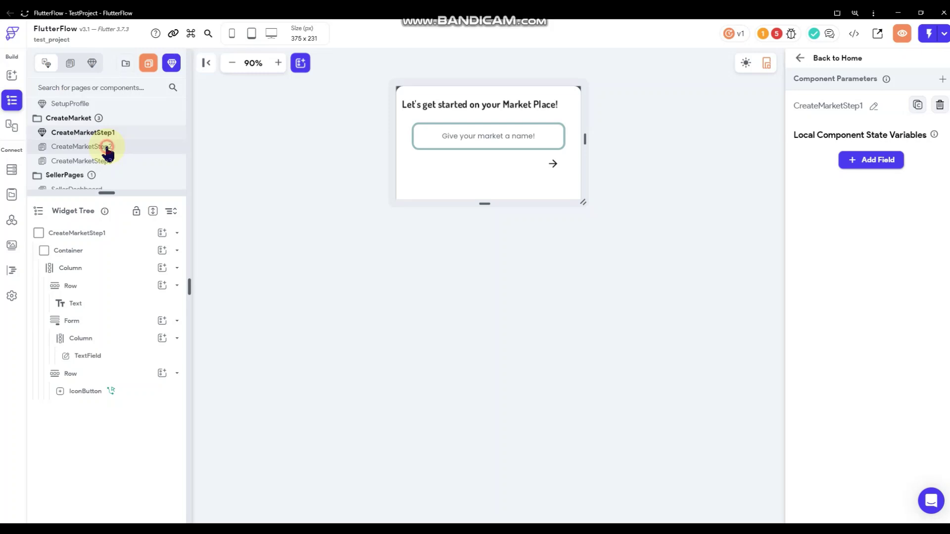
{"action": "left_click", "coordinate": [106, 147]}
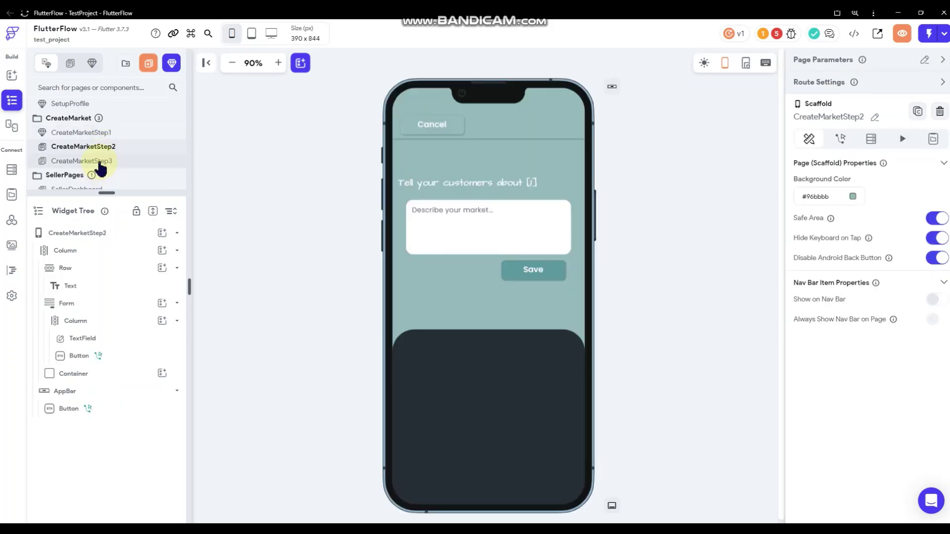
{"action": "left_click", "coordinate": [99, 163]}
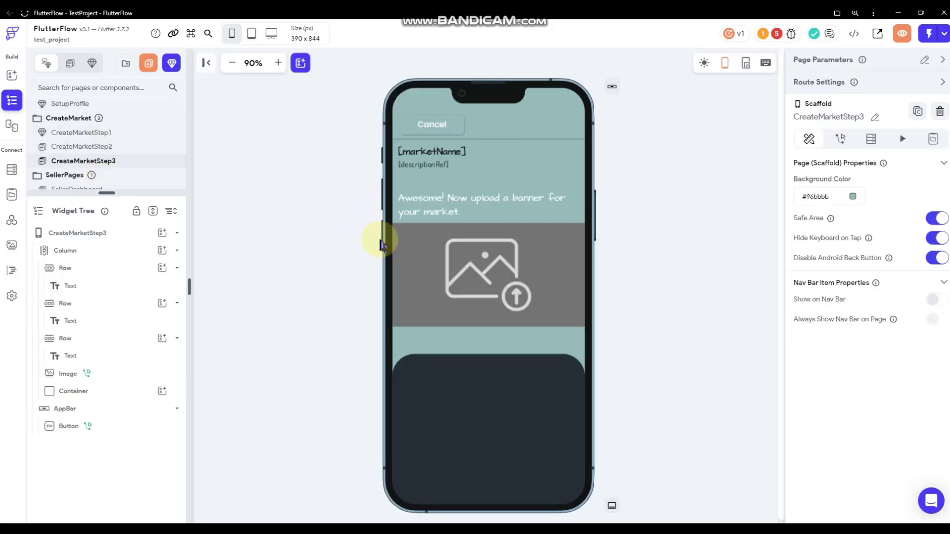
Set the fill colour of the CreateMarketStep1 component's outer container to the recent colour #96bbbb.
{"action": "left_click", "coordinate": [110, 133]}
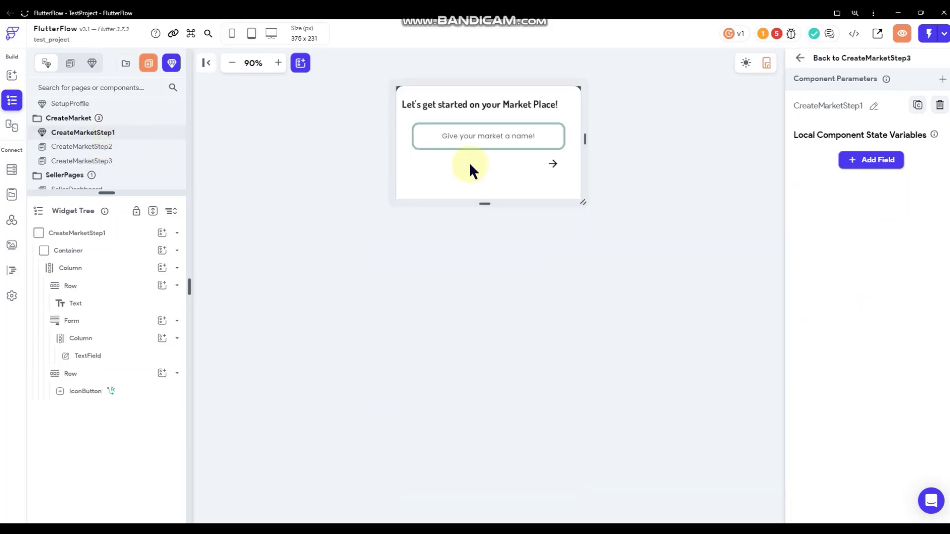
{"action": "left_click", "coordinate": [425, 187]}
{"action": "left_click", "coordinate": [442, 90]}
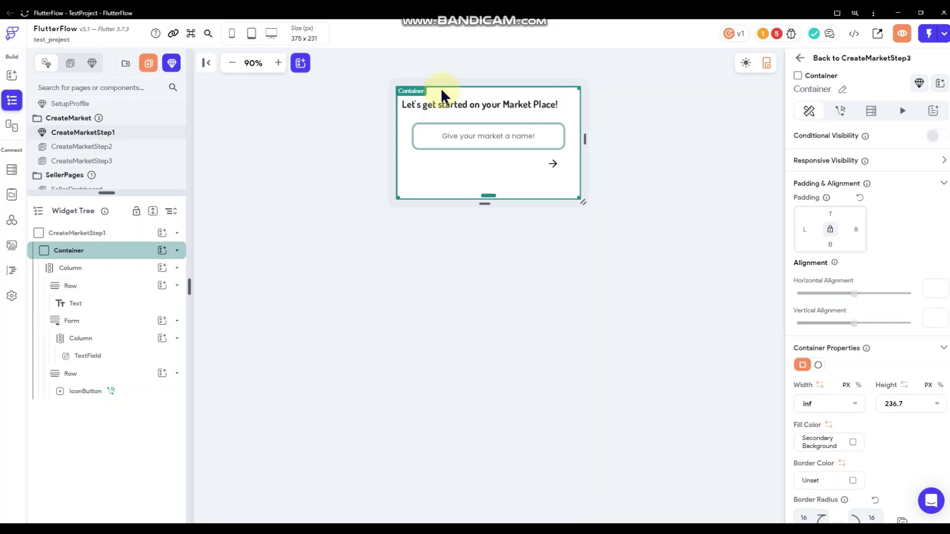
{"action": "left_click", "coordinate": [114, 147]}
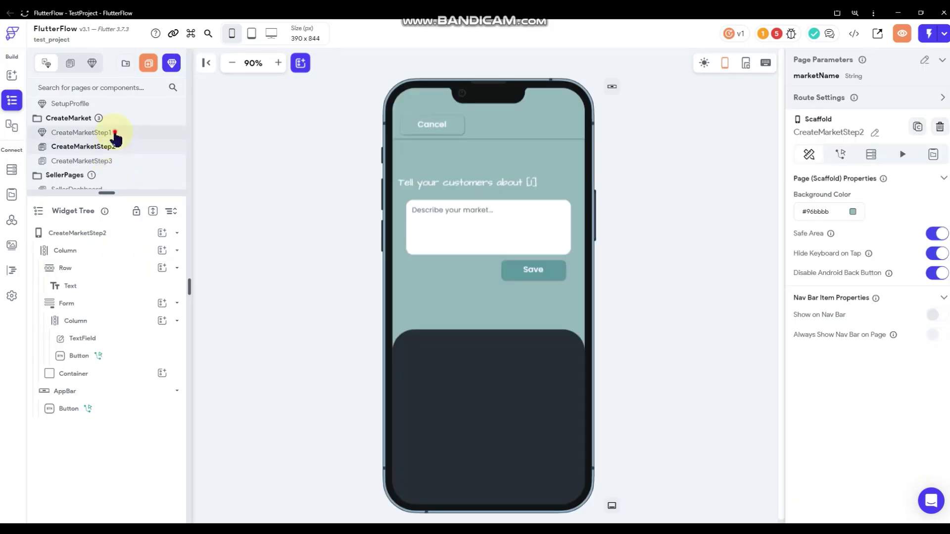
{"action": "left_click", "coordinate": [114, 133]}
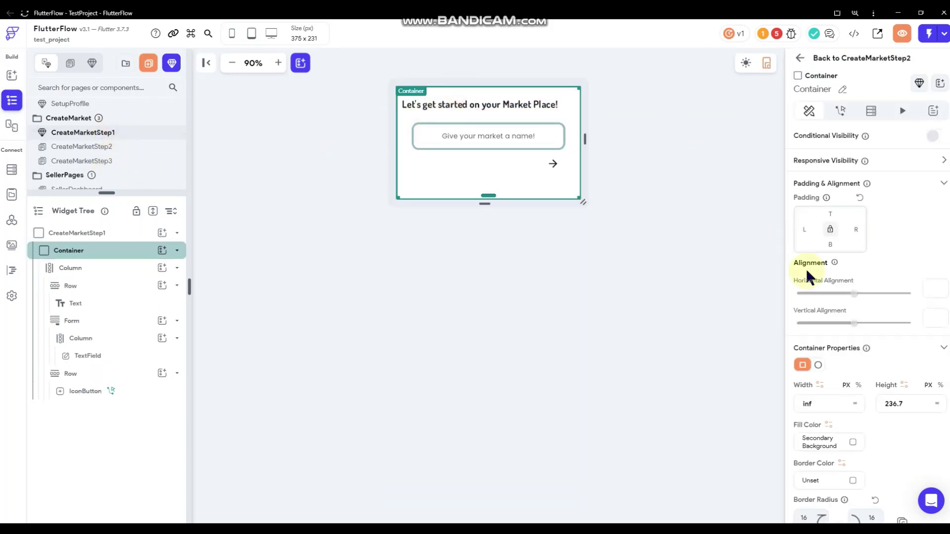
{"action": "left_click", "coordinate": [852, 444]}
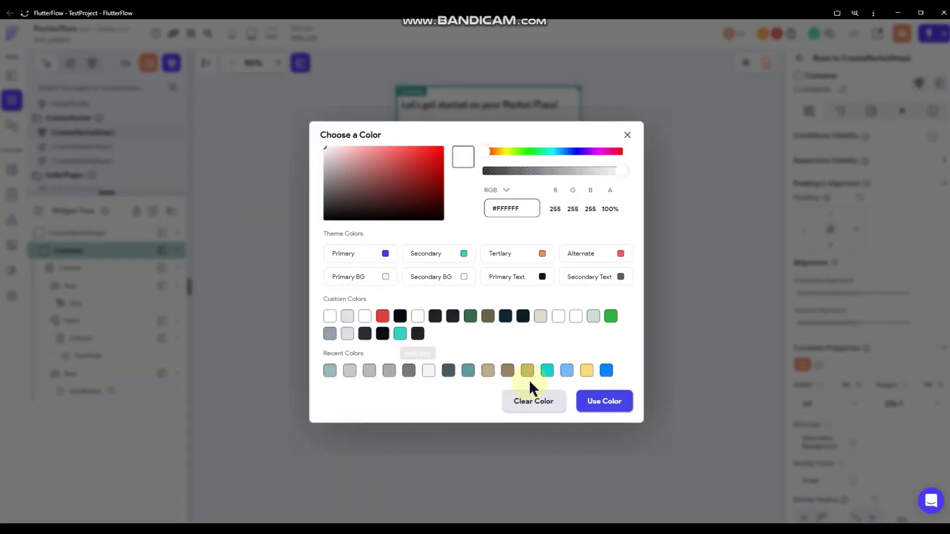
{"action": "left_click", "coordinate": [329, 370]}
{"action": "left_click", "coordinate": [635, 402]}
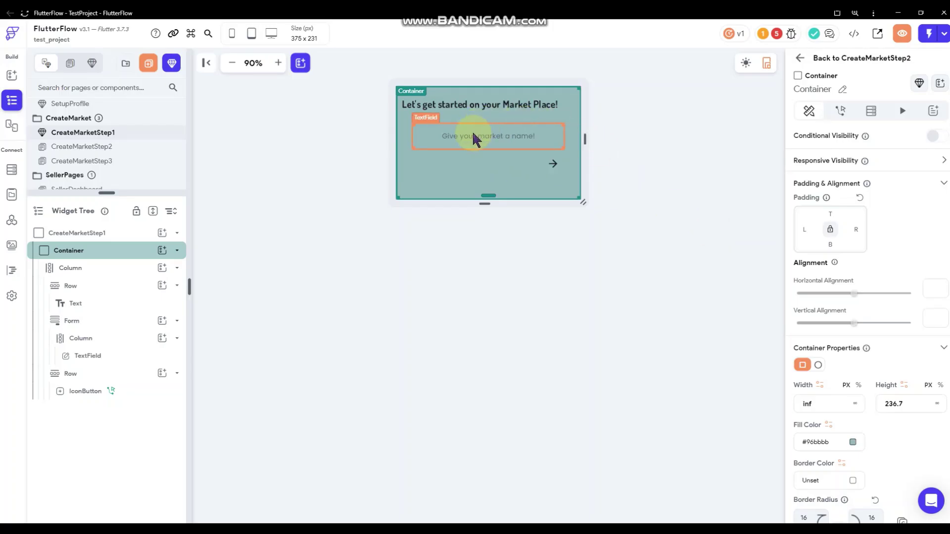
{"action": "left_click", "coordinate": [473, 135]}
{"action": "scroll", "coordinate": [877, 349], "scroll_direction": "down", "scroll_amount": 10}
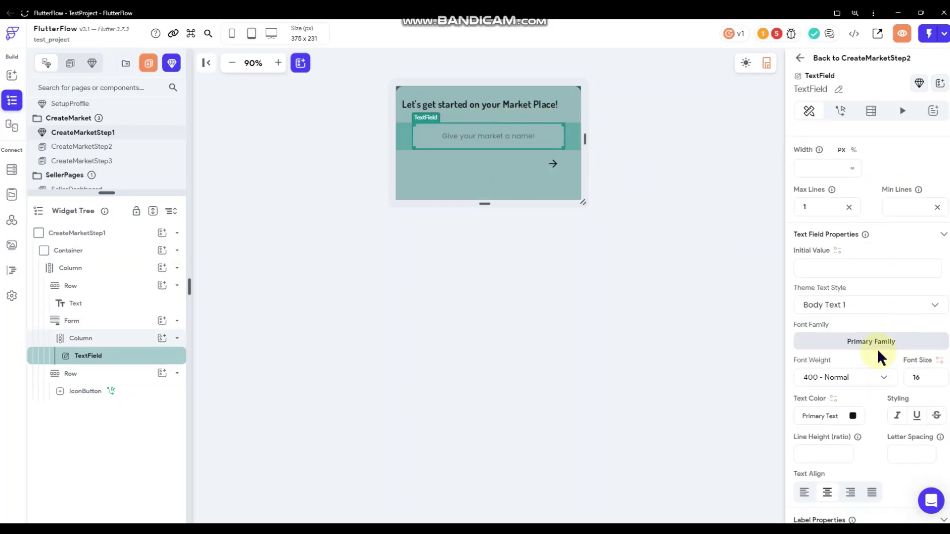
{"action": "left_click", "coordinate": [853, 453]}
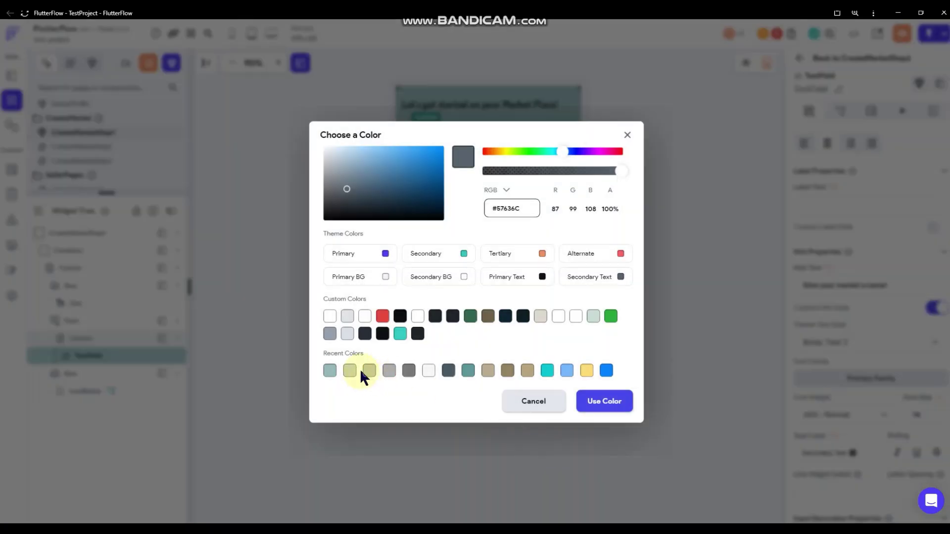
{"action": "left_click", "coordinate": [533, 402]}
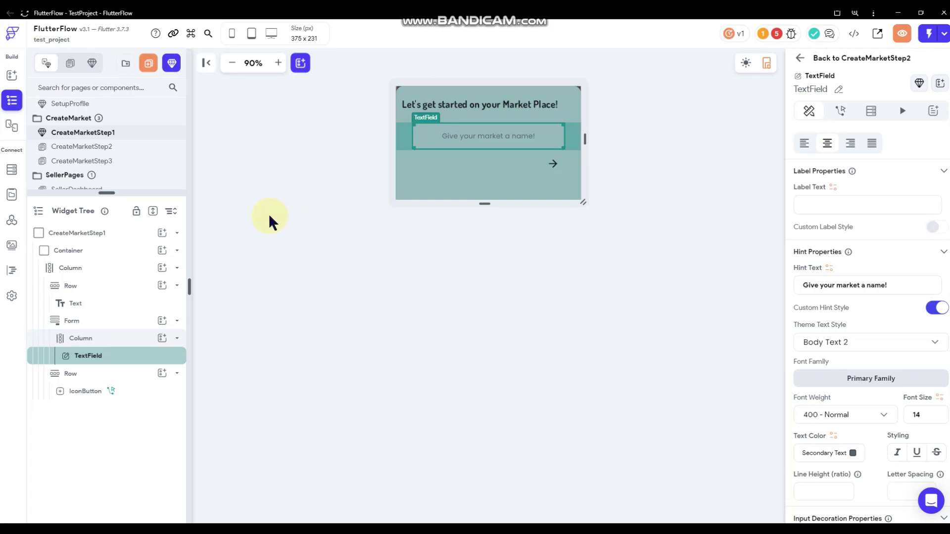
Open the CreateMarketStep2 page and look through the project's list of pages and components.
{"action": "left_click", "coordinate": [103, 149]}
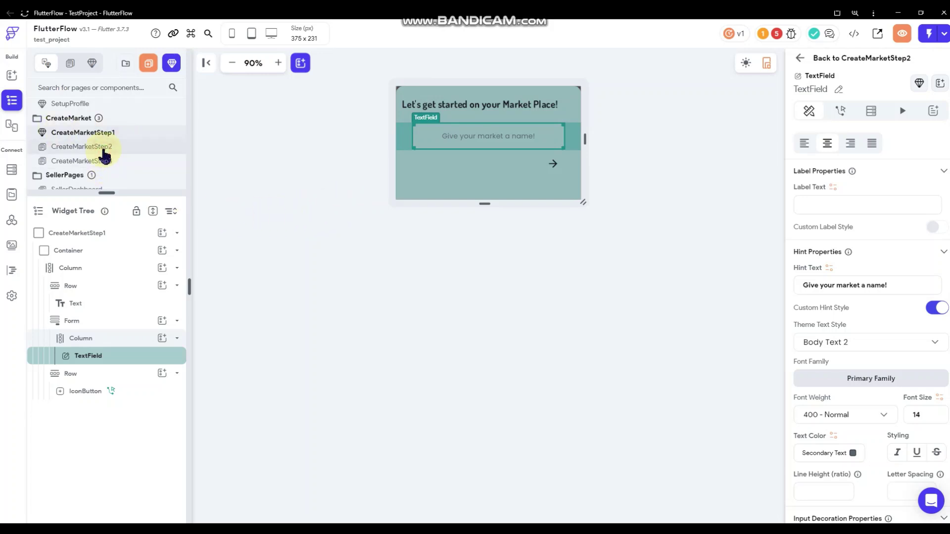
{"action": "scroll", "coordinate": [104, 156], "scroll_direction": "down", "scroll_amount": 2}
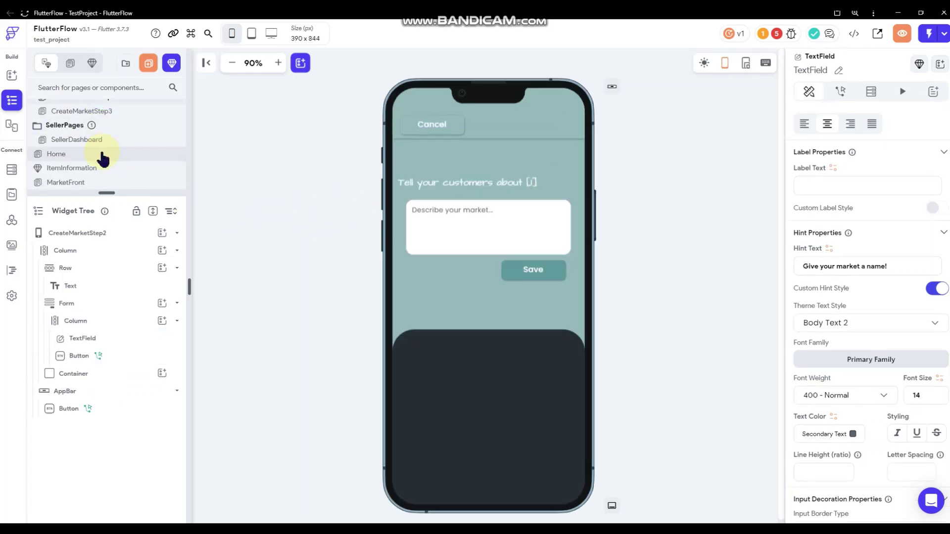
{"action": "scroll", "coordinate": [100, 149], "scroll_direction": "up", "scroll_amount": 3}
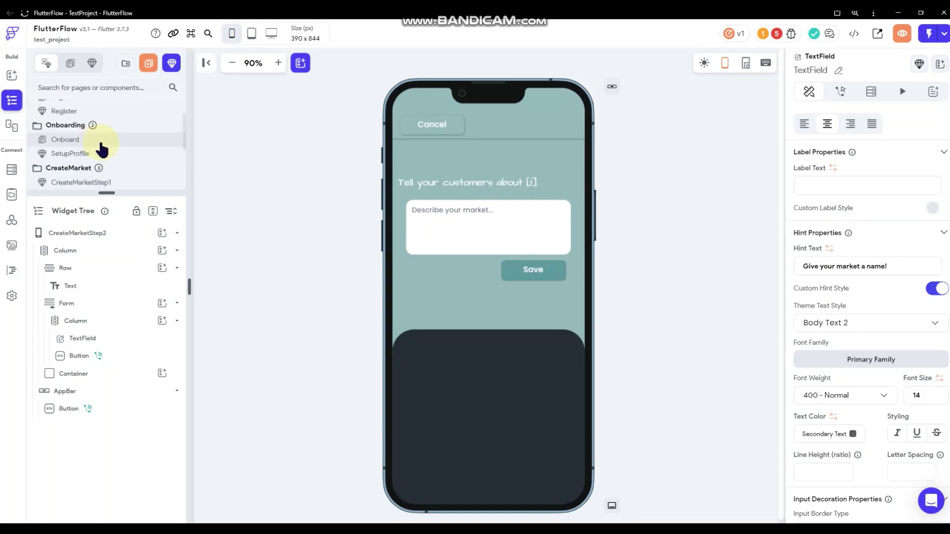
{"action": "scroll", "coordinate": [104, 154], "scroll_direction": "down", "scroll_amount": 2}
{"action": "scroll", "coordinate": [104, 153], "scroll_direction": "up", "scroll_amount": 4}
{"action": "scroll", "coordinate": [107, 151], "scroll_direction": "down", "scroll_amount": 2}
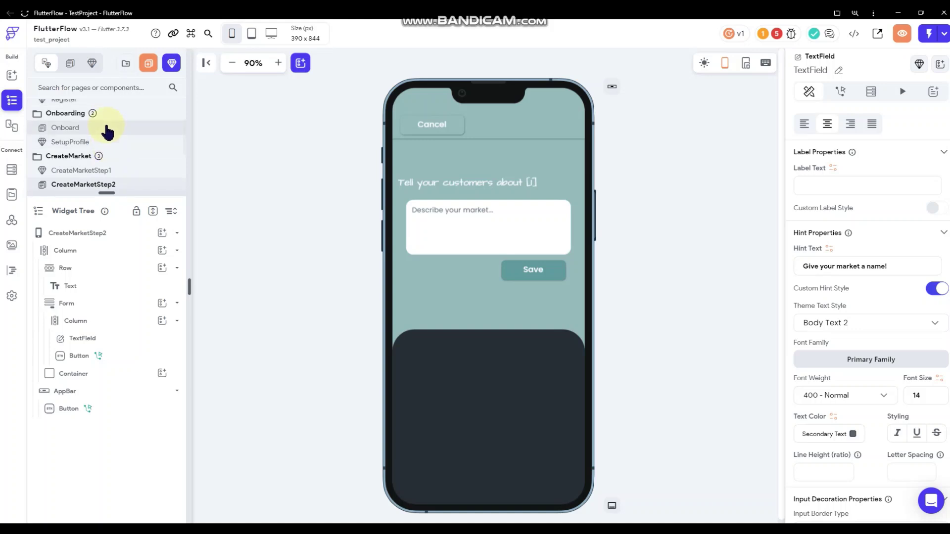
{"action": "scroll", "coordinate": [111, 159], "scroll_direction": "down", "scroll_amount": 2}
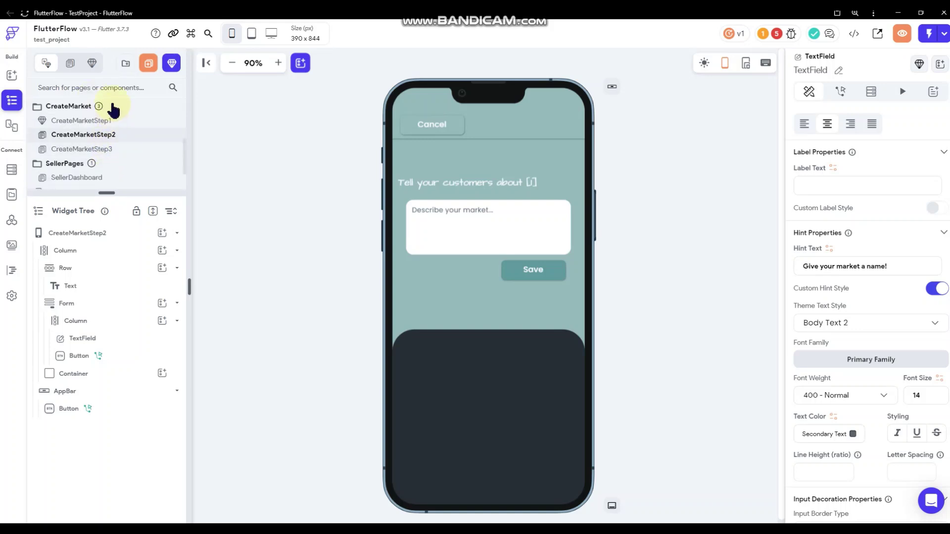
Enable the fill on the CreateMarketStep1 component's market name text field and set its fill colour to primaryBtnText.
{"action": "left_click", "coordinate": [90, 63]}
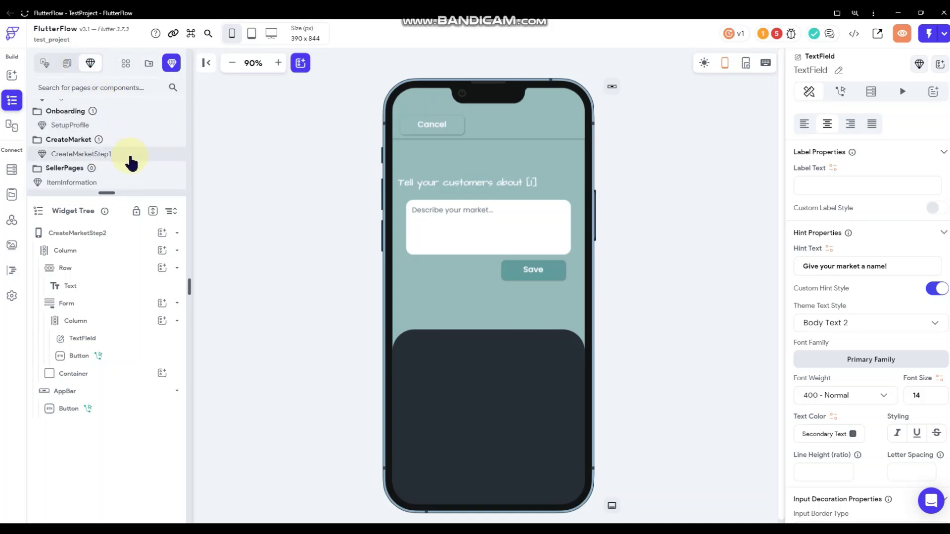
{"action": "left_click", "coordinate": [126, 157]}
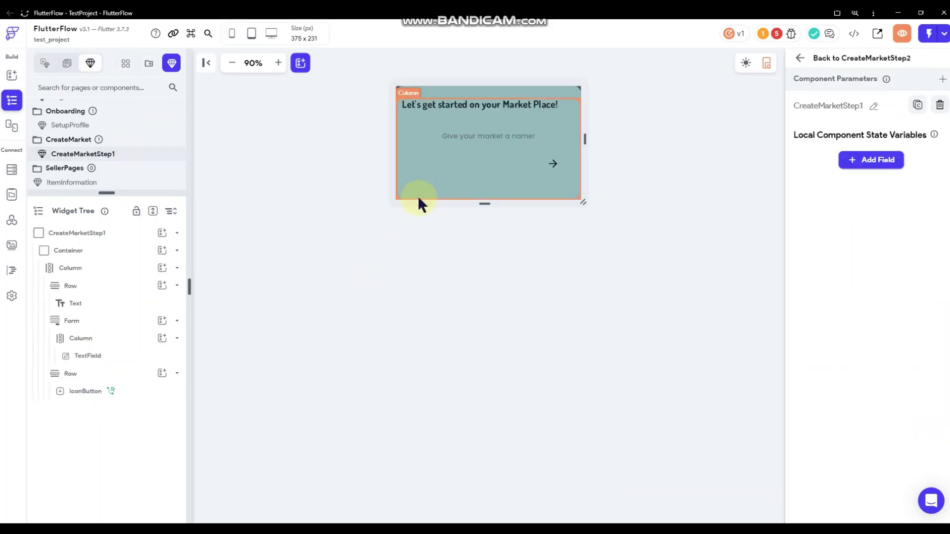
{"action": "left_click", "coordinate": [463, 141]}
{"action": "scroll", "coordinate": [883, 286], "scroll_direction": "down", "scroll_amount": 5}
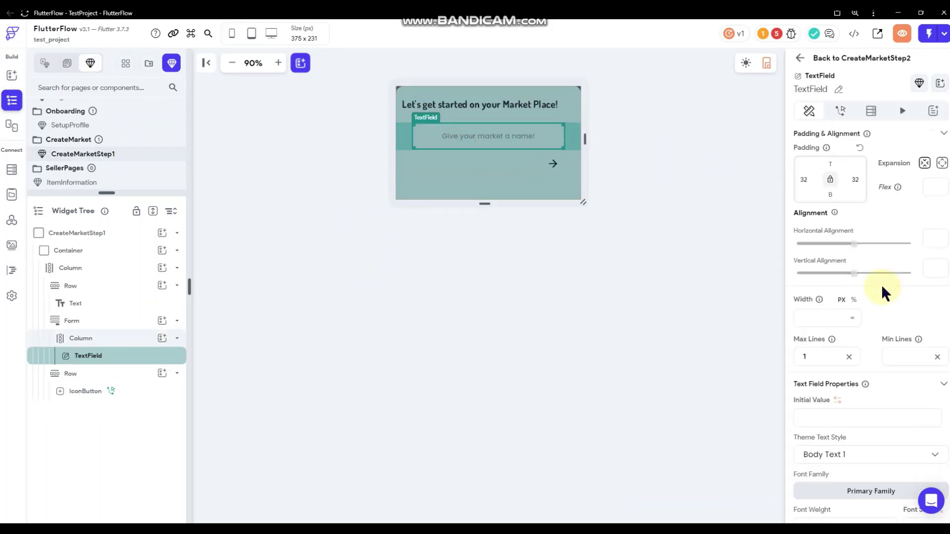
{"action": "scroll", "coordinate": [882, 291], "scroll_direction": "down", "scroll_amount": 5}
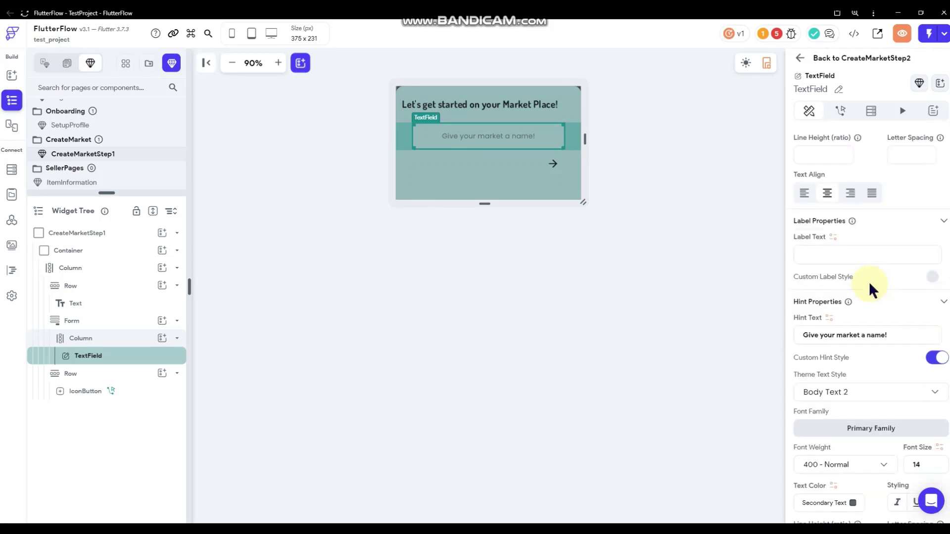
{"action": "scroll", "coordinate": [870, 284], "scroll_direction": "down", "scroll_amount": 3}
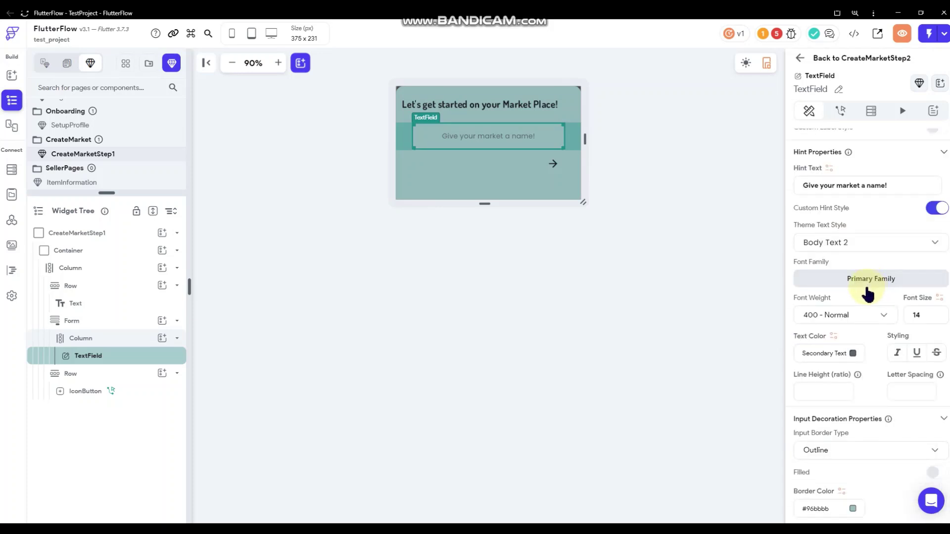
{"action": "scroll", "coordinate": [868, 293], "scroll_direction": "down", "scroll_amount": 3}
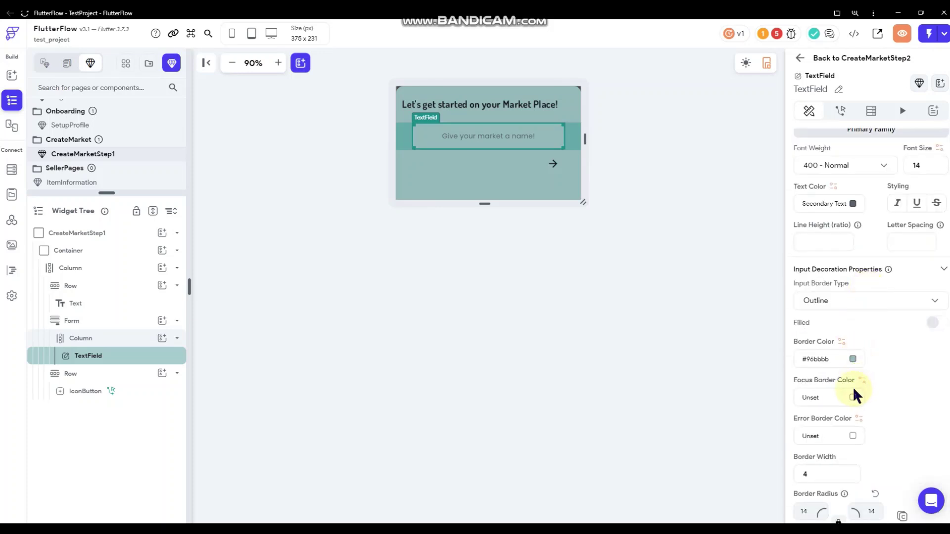
{"action": "left_click", "coordinate": [937, 322]}
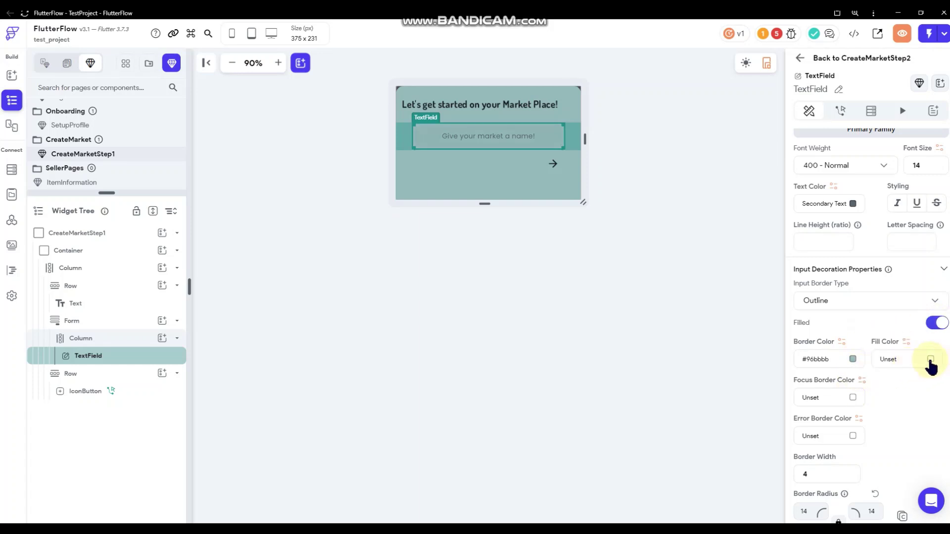
{"action": "left_click", "coordinate": [930, 360]}
{"action": "left_click", "coordinate": [415, 331]}
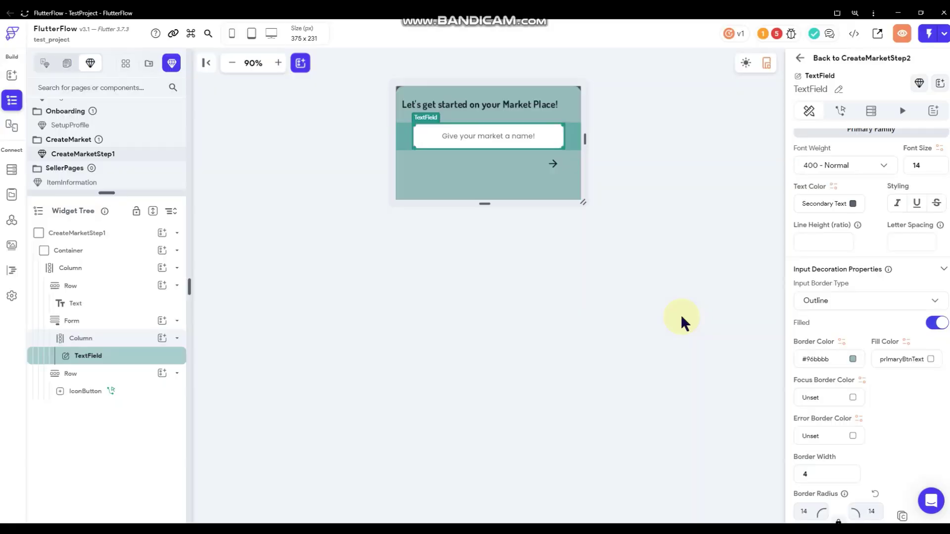
{"action": "left_click", "coordinate": [699, 305]}
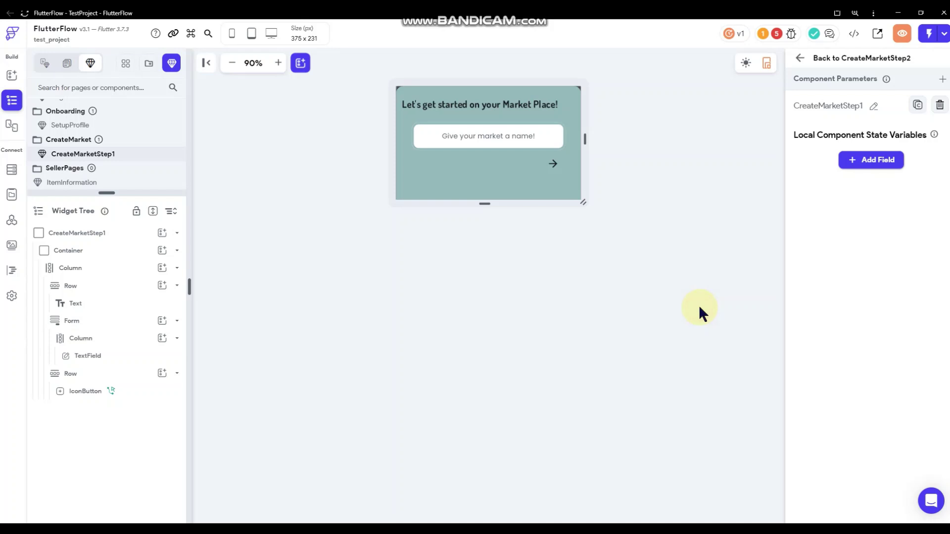
Set the border colour of the CreateMarketStep1 market name text field to white.
{"action": "left_click", "coordinate": [527, 141]}
{"action": "scroll", "coordinate": [872, 361], "scroll_direction": "down", "scroll_amount": 12}
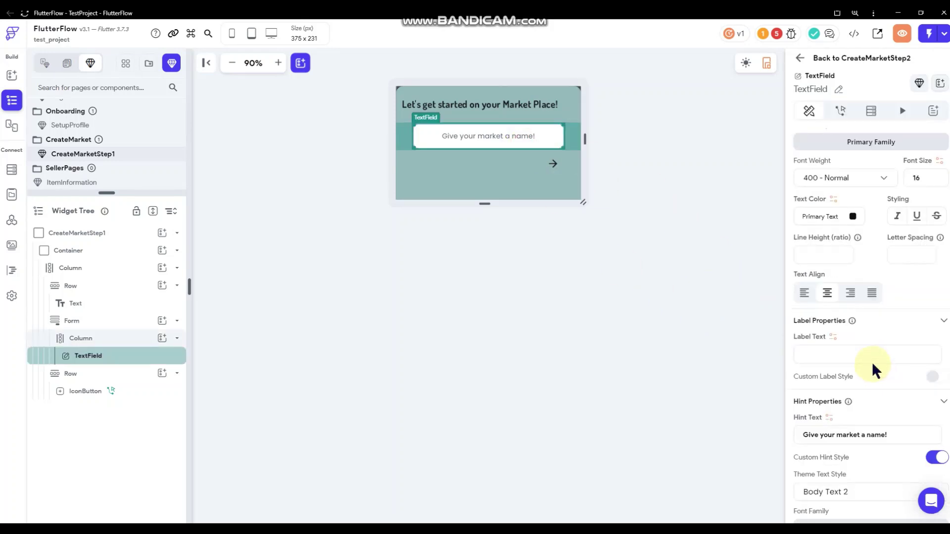
{"action": "scroll", "coordinate": [872, 368], "scroll_direction": "down", "scroll_amount": 10}
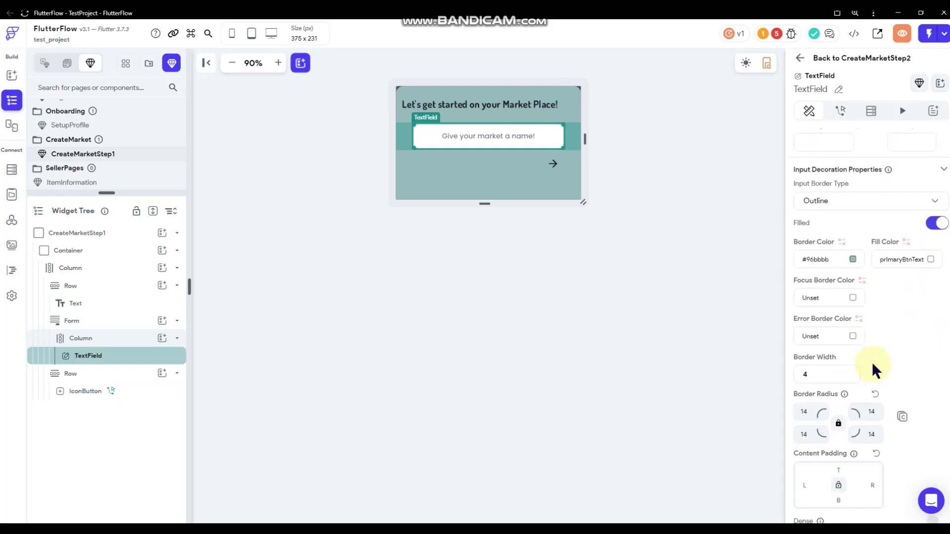
{"action": "scroll", "coordinate": [872, 370], "scroll_direction": "down", "scroll_amount": 1}
{"action": "scroll", "coordinate": [872, 366], "scroll_direction": "up", "scroll_amount": 4}
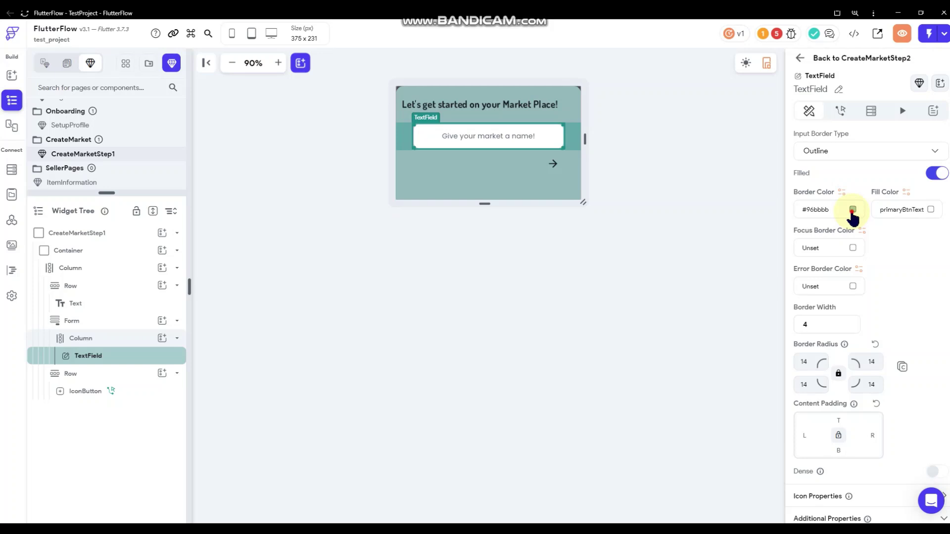
{"action": "left_click", "coordinate": [853, 210]}
{"action": "left_click", "coordinate": [327, 317]}
{"action": "left_click", "coordinate": [718, 224]}
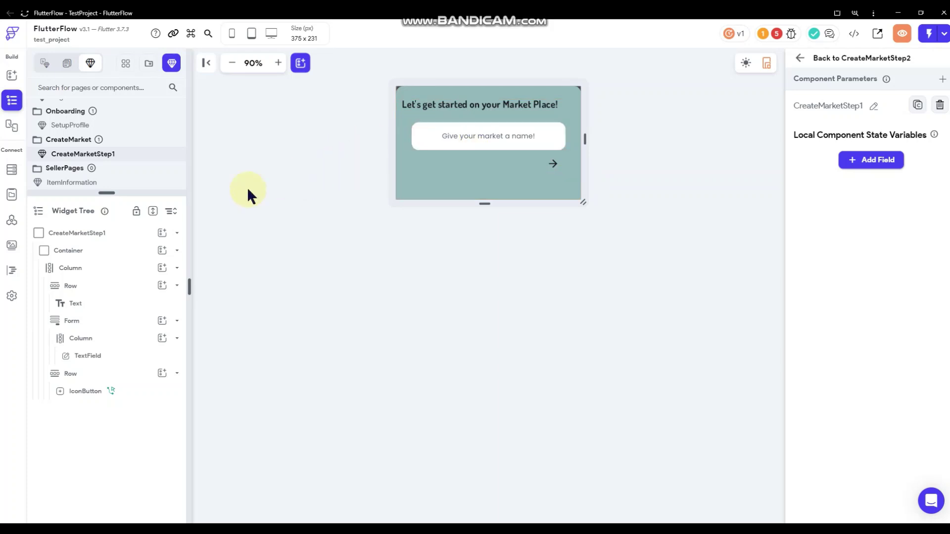
{"action": "left_click", "coordinate": [298, 147]}
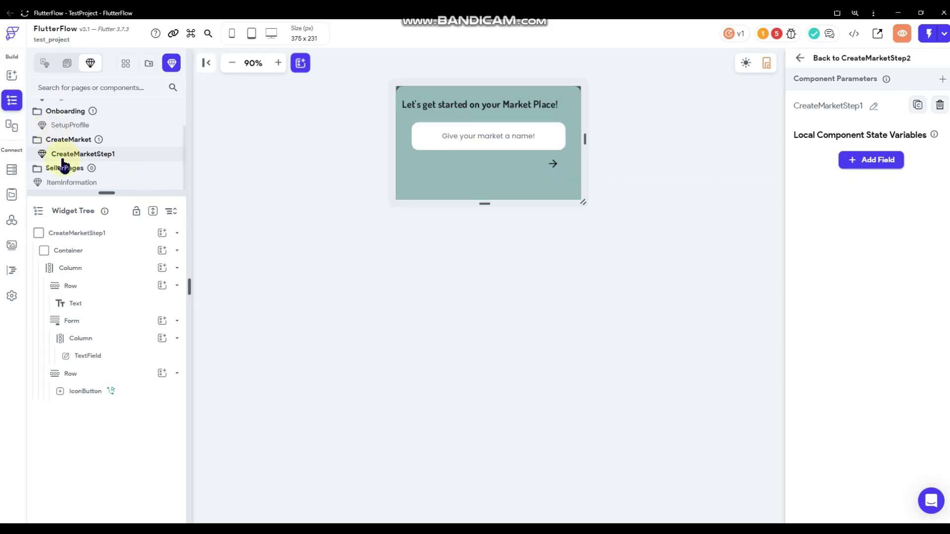
Open the SellerDashboard page from the SellerPages folder and select its top-level page scaffold.
{"action": "left_click", "coordinate": [64, 68]}
{"action": "scroll", "coordinate": [99, 148], "scroll_direction": "down", "scroll_amount": 1}
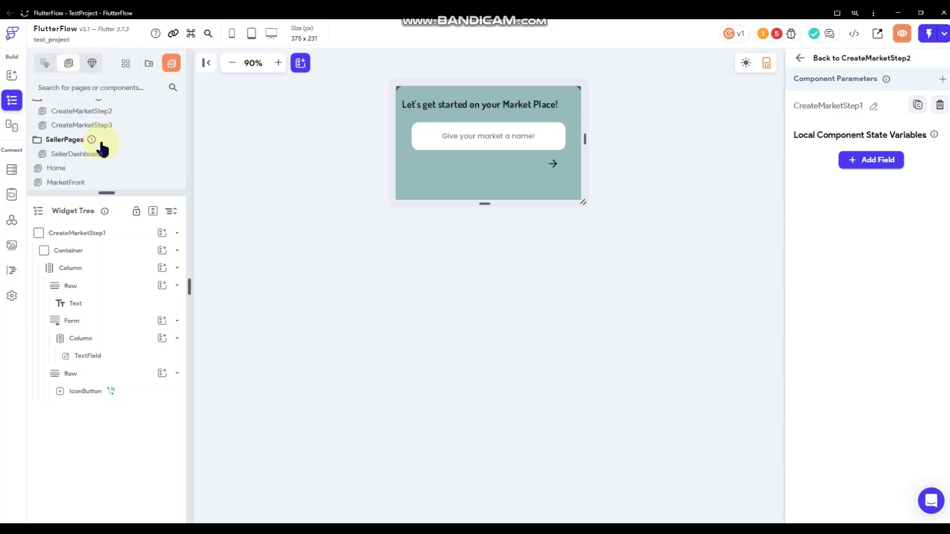
{"action": "left_click", "coordinate": [122, 153]}
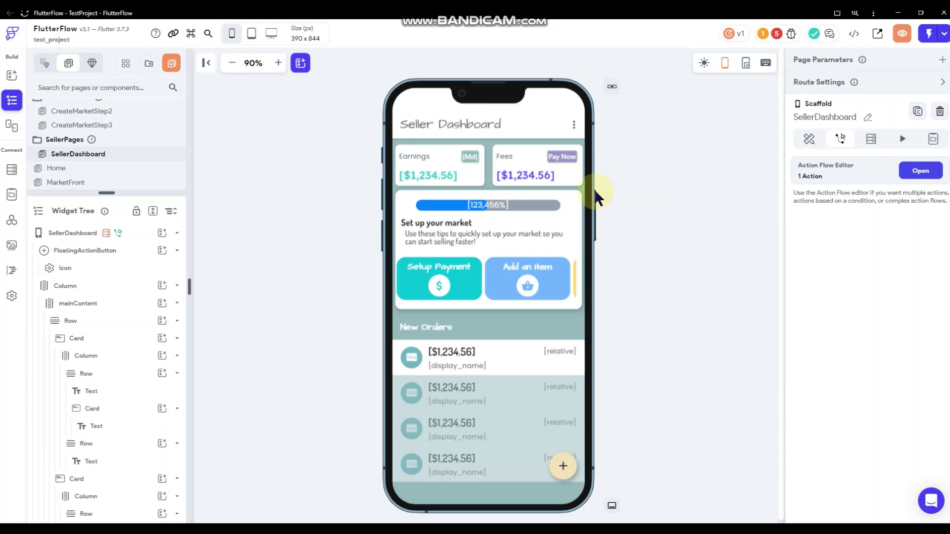
{"action": "left_click", "coordinate": [666, 147]}
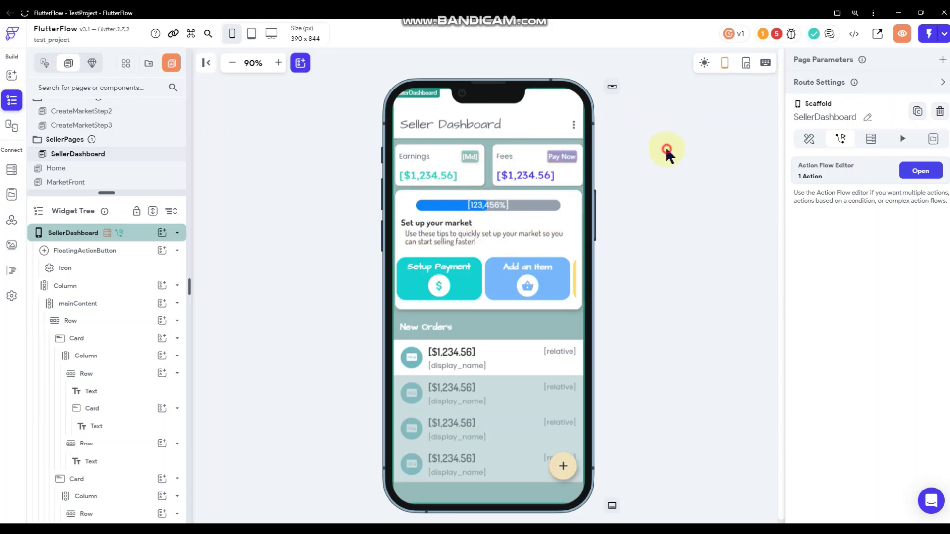
{"action": "left_click", "coordinate": [714, 182]}
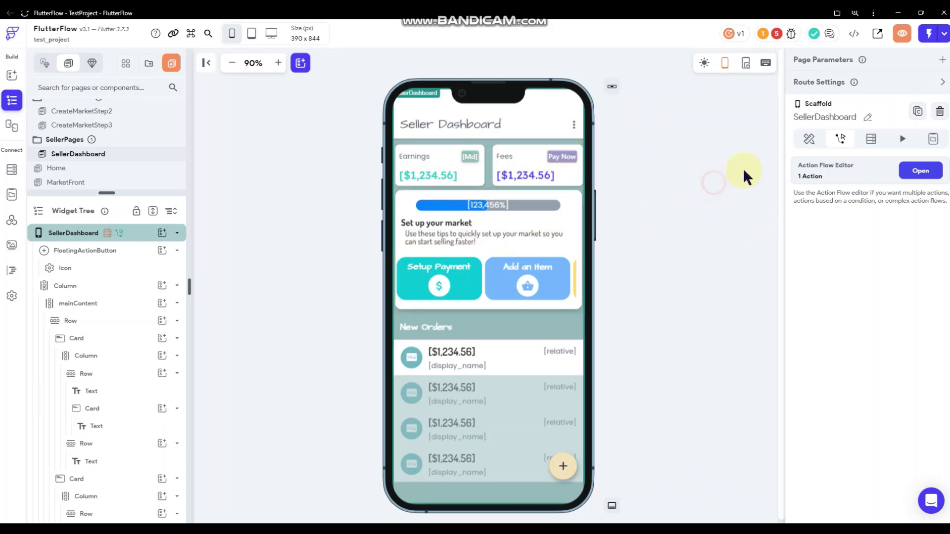
Inspect the SellerDashboard page's backend query on the Markets collection, including the value source of its Owner_Ref filter.
{"action": "left_click", "coordinate": [871, 139]}
{"action": "left_click", "coordinate": [840, 170]}
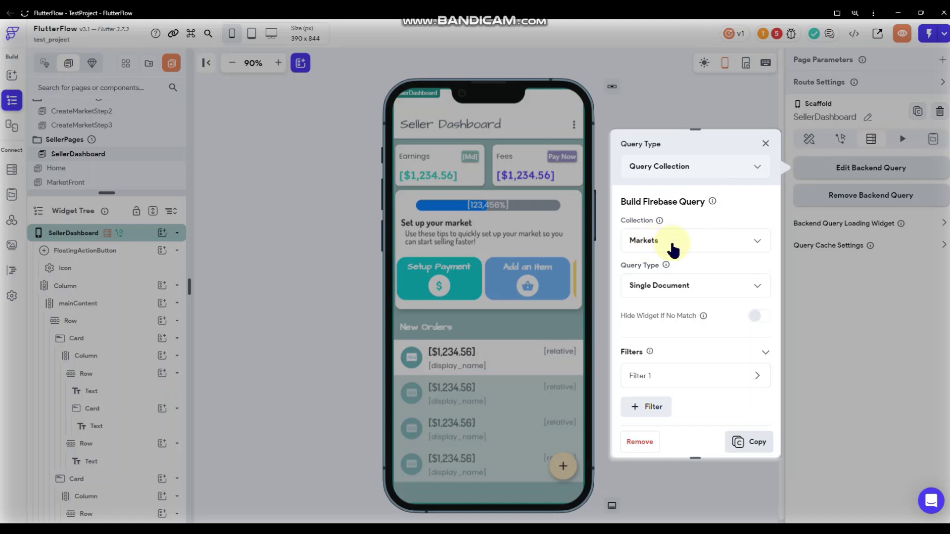
{"action": "scroll", "coordinate": [673, 289], "scroll_direction": "down", "scroll_amount": 2}
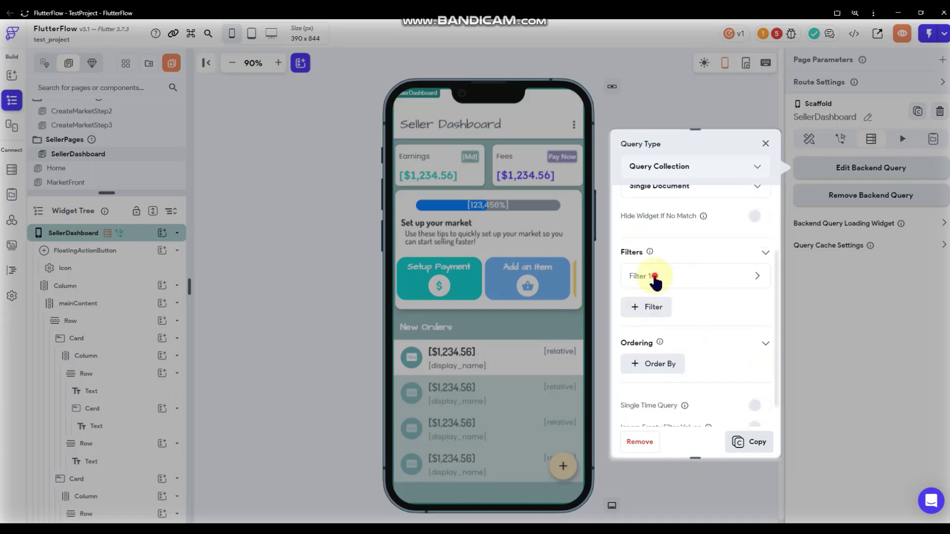
{"action": "left_click", "coordinate": [658, 276]}
{"action": "scroll", "coordinate": [668, 267], "scroll_direction": "down", "scroll_amount": 1}
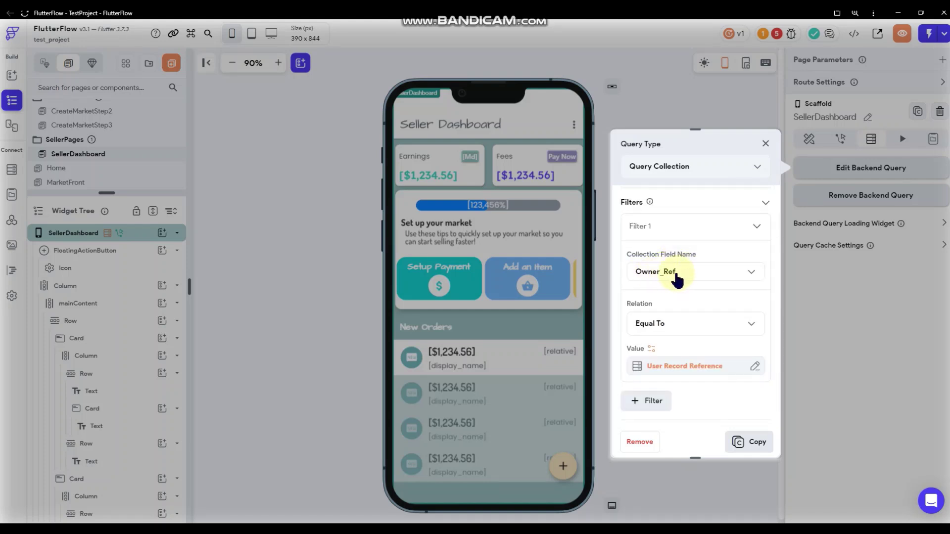
{"action": "left_click", "coordinate": [692, 379]}
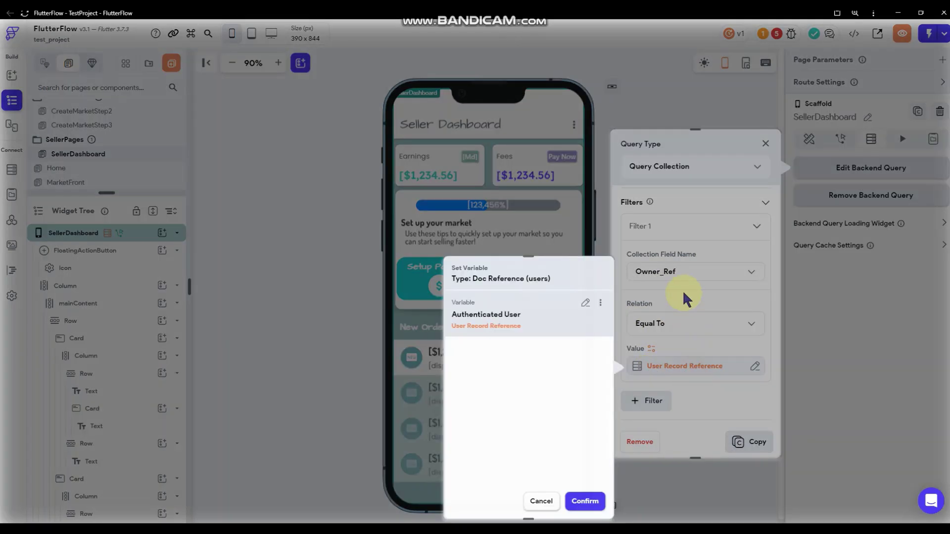
{"action": "left_click", "coordinate": [706, 295]}
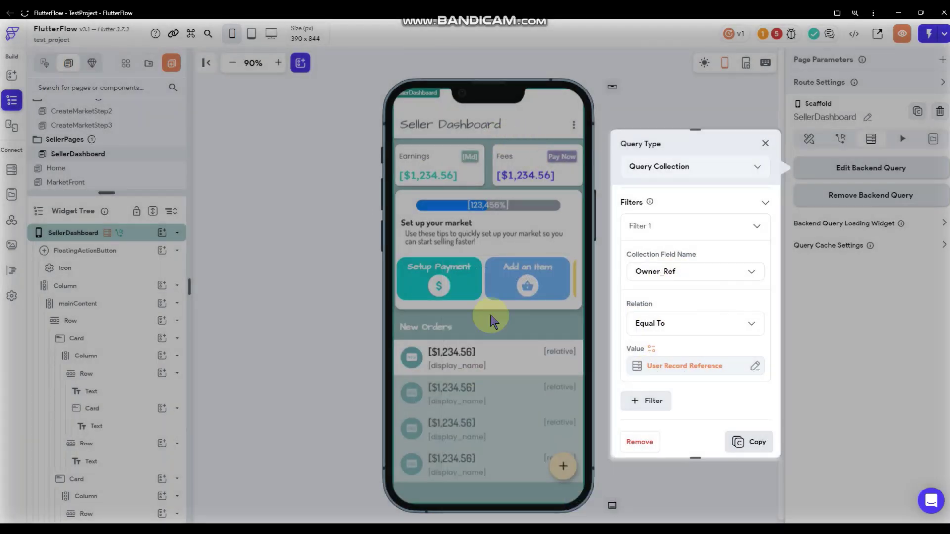
{"action": "left_click", "coordinate": [767, 144]}
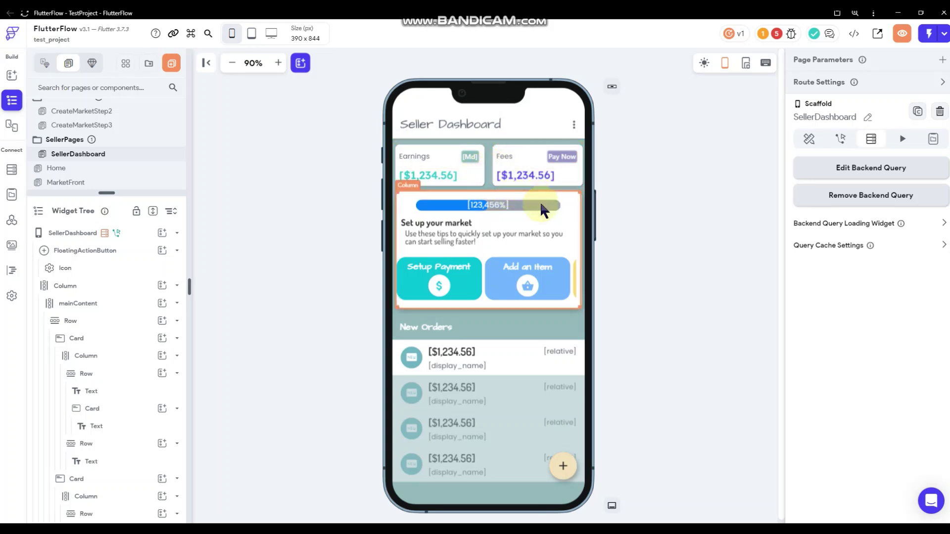
Review the SellerDashboard page's On Page Load action flow, including the isSeller condition and the action on its FALSE branch.
{"action": "left_click", "coordinate": [663, 157]}
{"action": "left_click", "coordinate": [840, 140]}
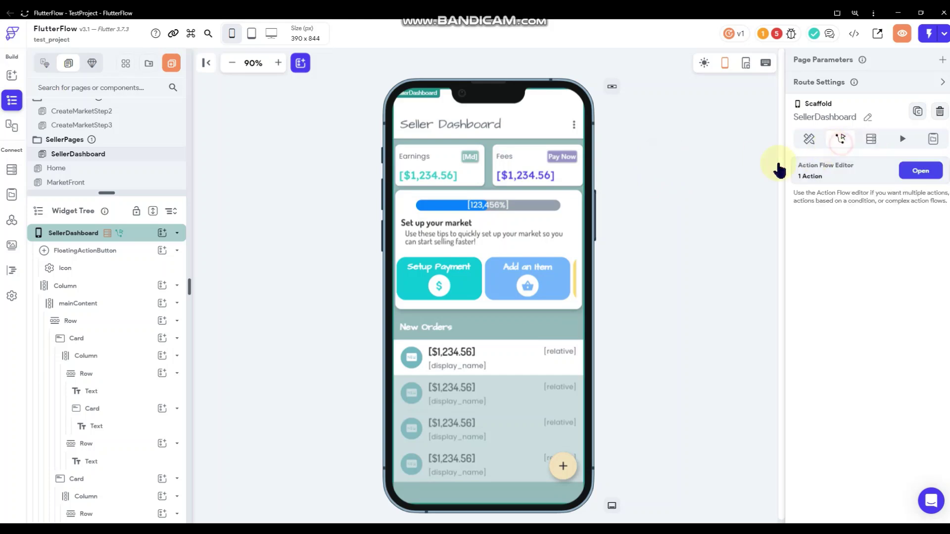
{"action": "left_click", "coordinate": [708, 182]}
{"action": "left_click", "coordinate": [901, 171]}
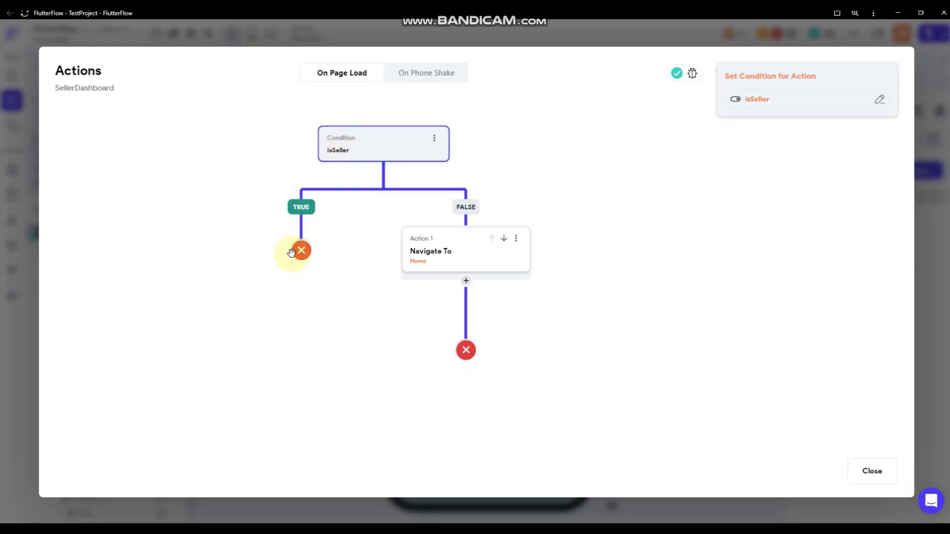
{"action": "left_click", "coordinate": [451, 255]}
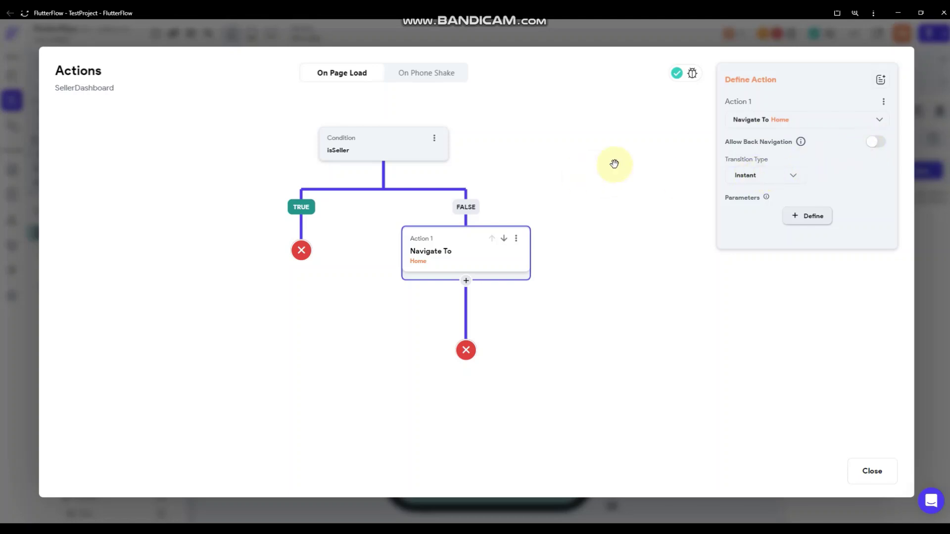
{"action": "left_click", "coordinate": [613, 164]}
{"action": "left_click", "coordinate": [917, 163]}
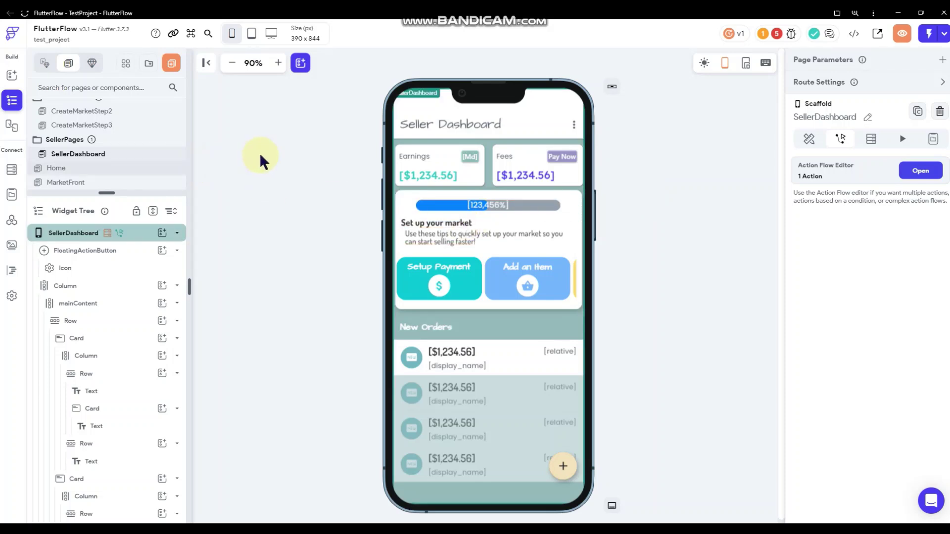
Try Home as the Logged In Page in the project's app details, and restore SellerDashboard.
{"action": "left_click", "coordinate": [11, 297]}
{"action": "scroll", "coordinate": [277, 292], "scroll_direction": "down", "scroll_amount": 2}
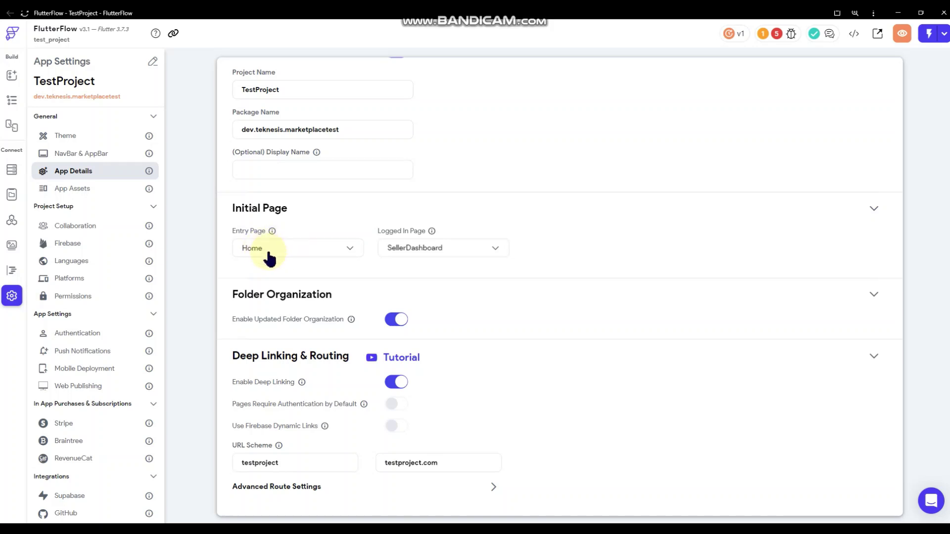
{"action": "left_click", "coordinate": [416, 247]}
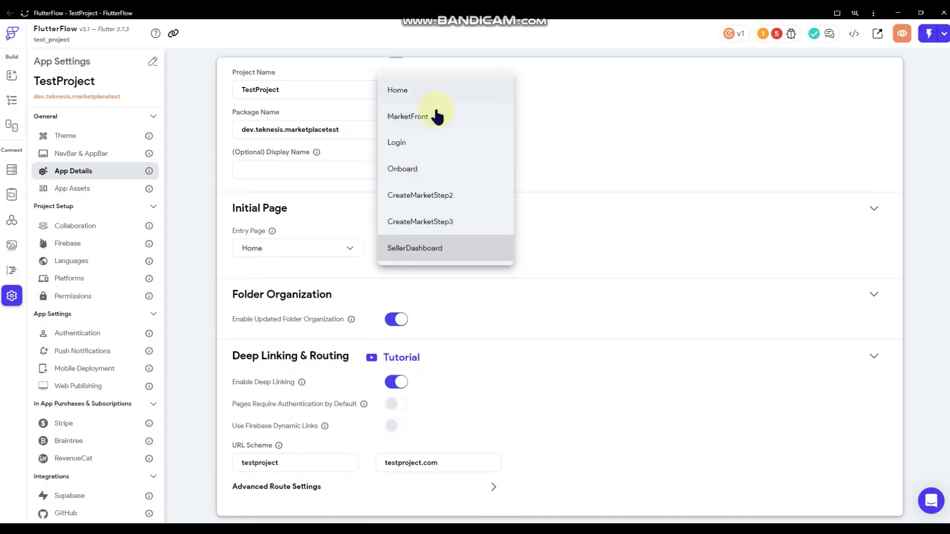
{"action": "left_click", "coordinate": [441, 93]}
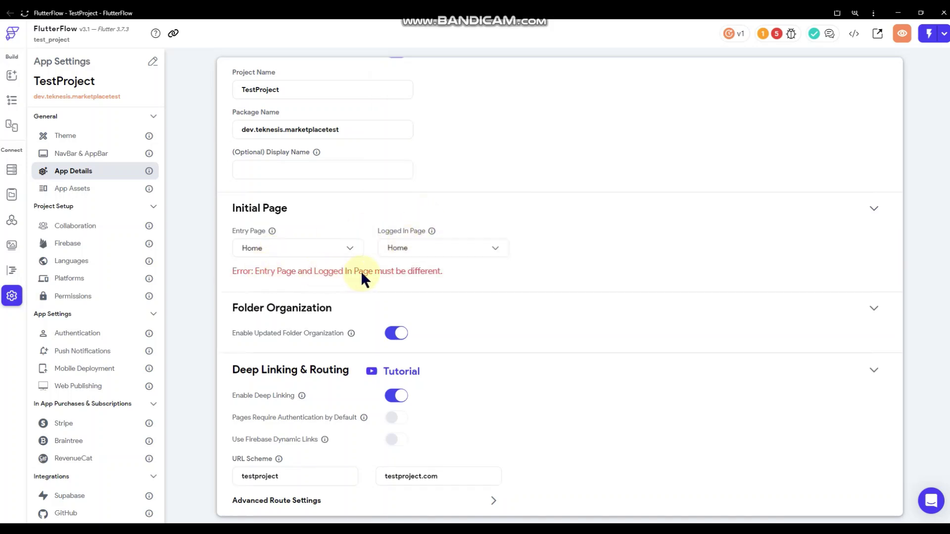
{"action": "left_click", "coordinate": [410, 250]}
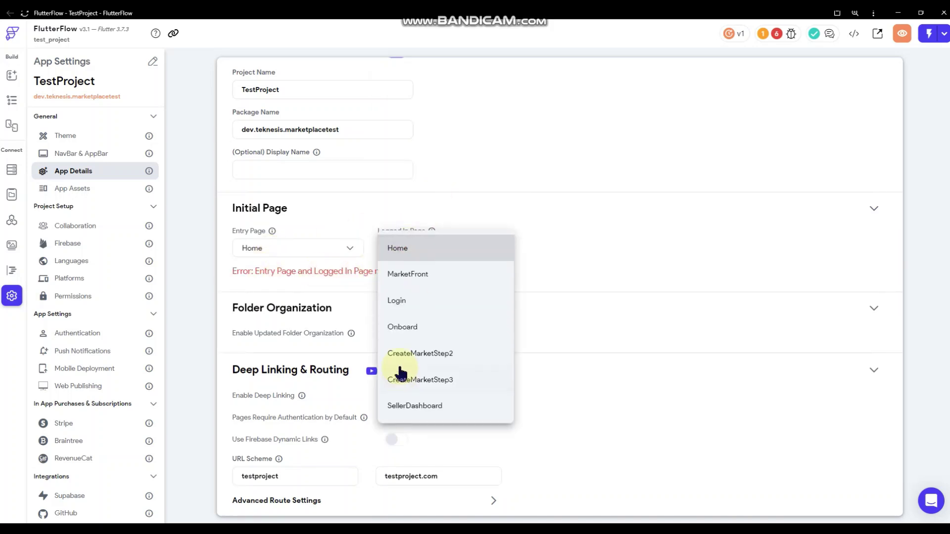
{"action": "left_click", "coordinate": [424, 408]}
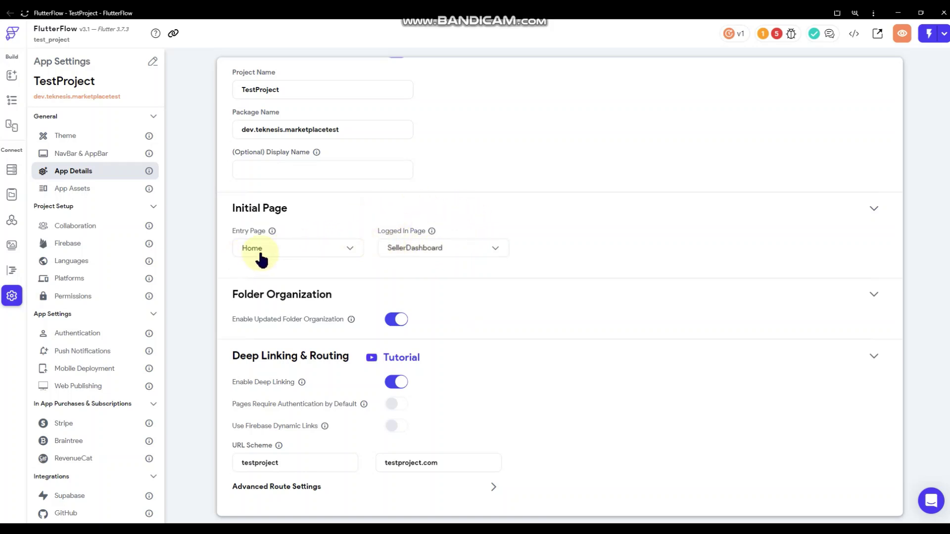
Return to the SellerDashboard page and show the settings of its On Page Load Navigate To Home action.
{"action": "left_click", "coordinate": [14, 101]}
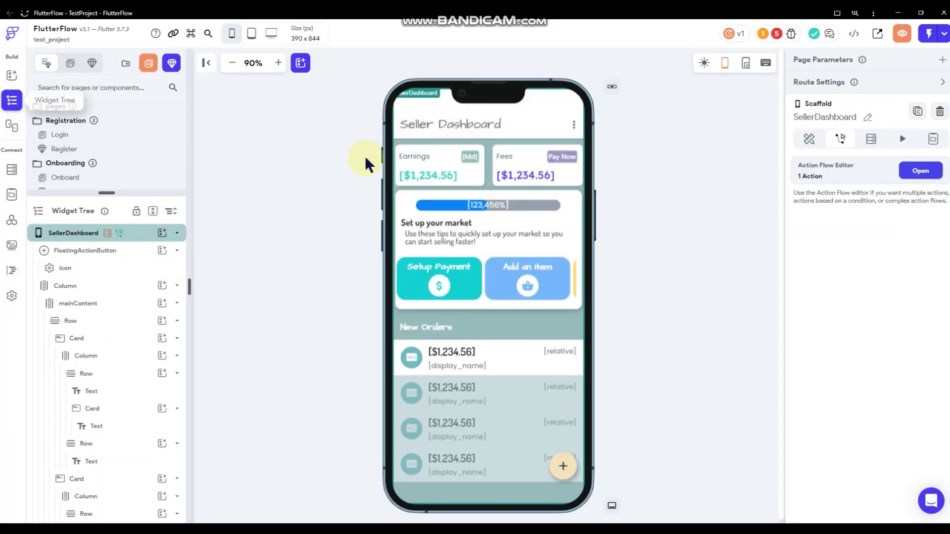
{"action": "left_click", "coordinate": [920, 171]}
{"action": "left_click", "coordinate": [465, 261]}
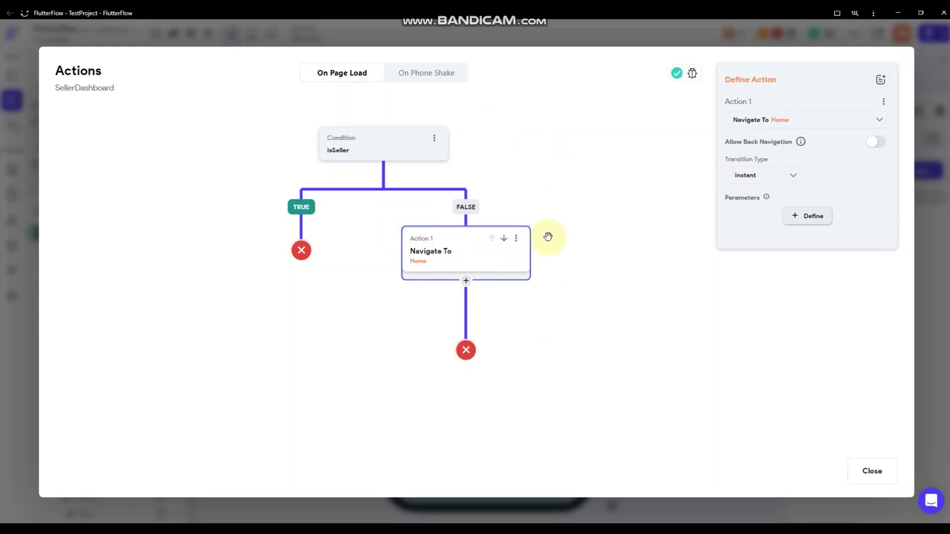
Close the page-load action flow and review the on-tap action of the menu icon button in the Seller Dashboard's app bar.
{"action": "left_click", "coordinate": [607, 224]}
{"action": "left_click", "coordinate": [934, 206]}
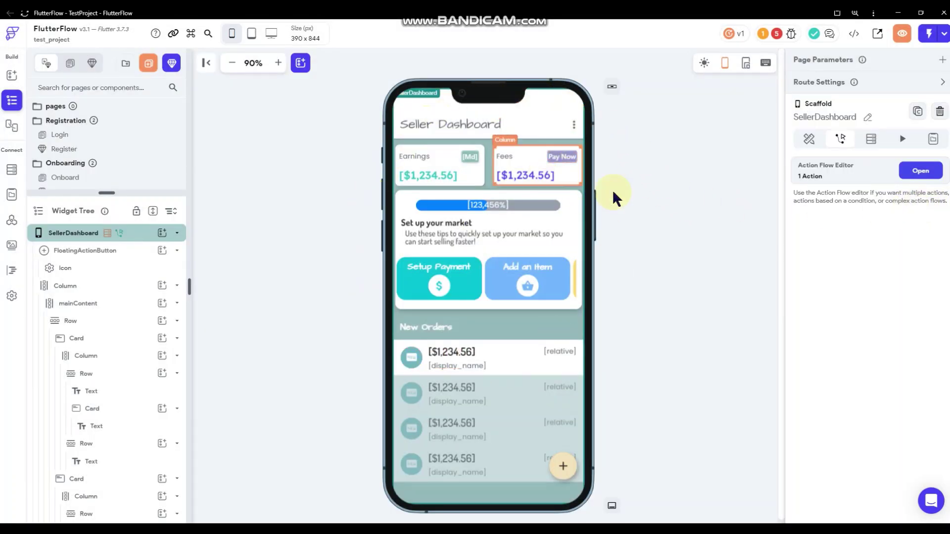
{"action": "left_click", "coordinate": [656, 218]}
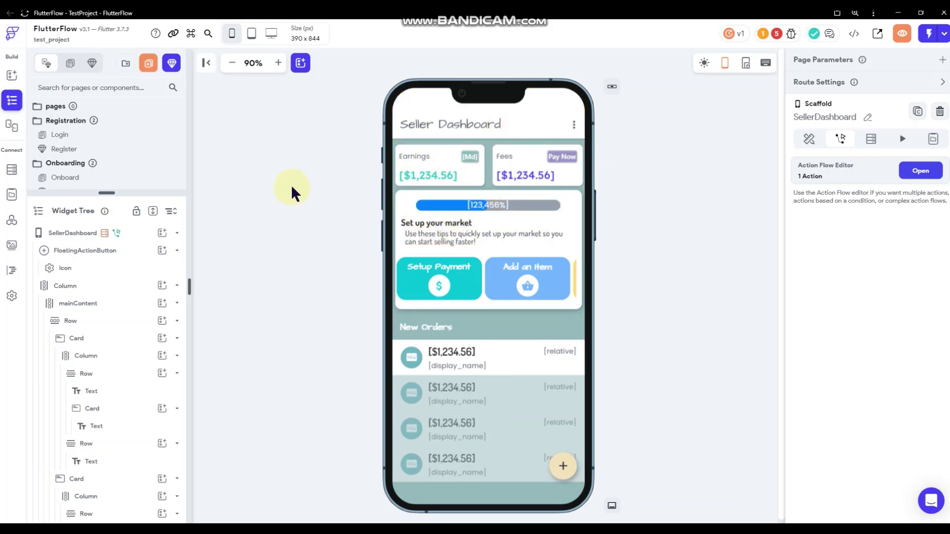
{"action": "left_click", "coordinate": [572, 128]}
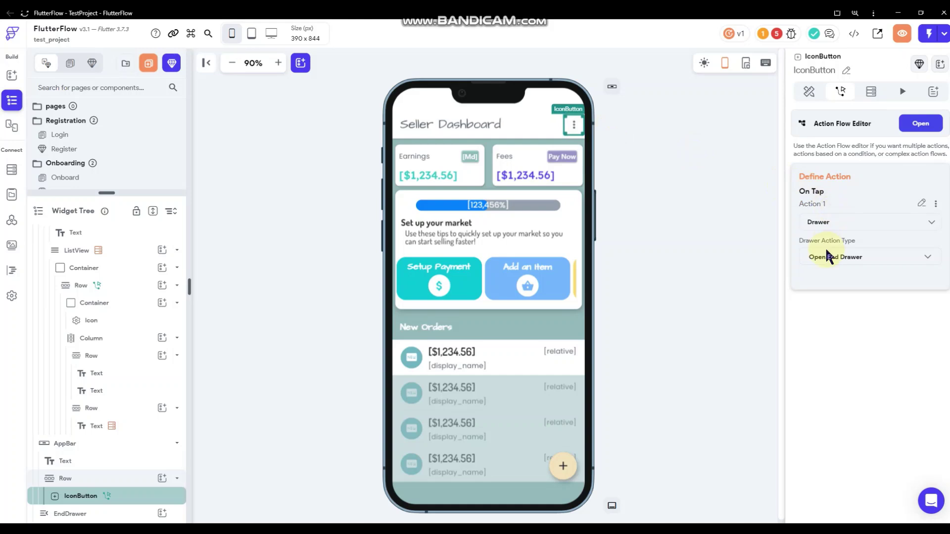
{"action": "left_click", "coordinate": [684, 183]}
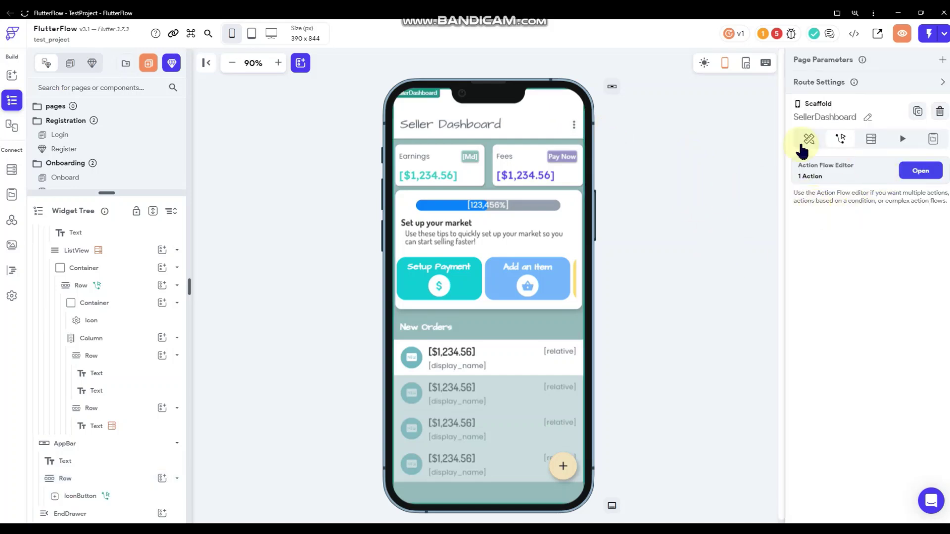
Preview the SellerDashboard page's end drawer from the page properties and hide it again.
{"action": "left_click", "coordinate": [803, 141]}
{"action": "left_click", "coordinate": [848, 168]}
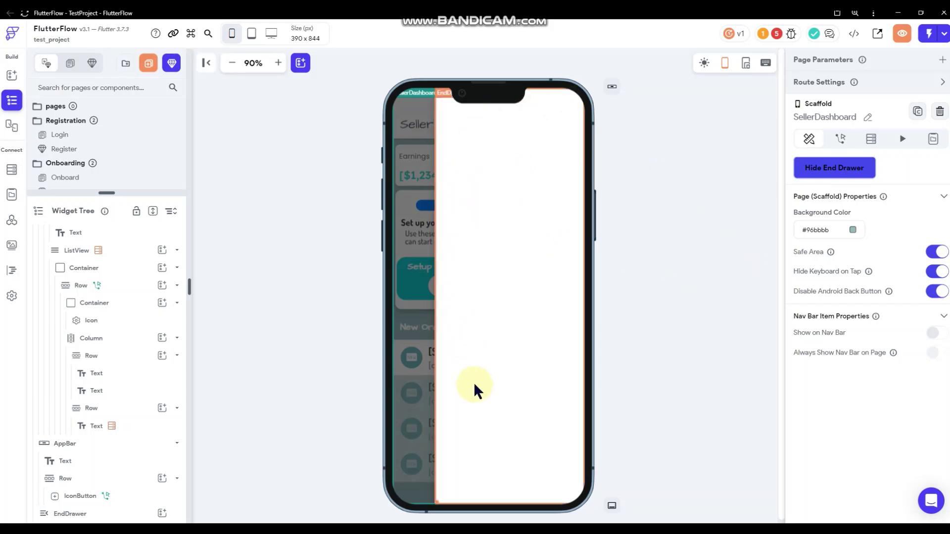
{"action": "left_click", "coordinate": [835, 168]}
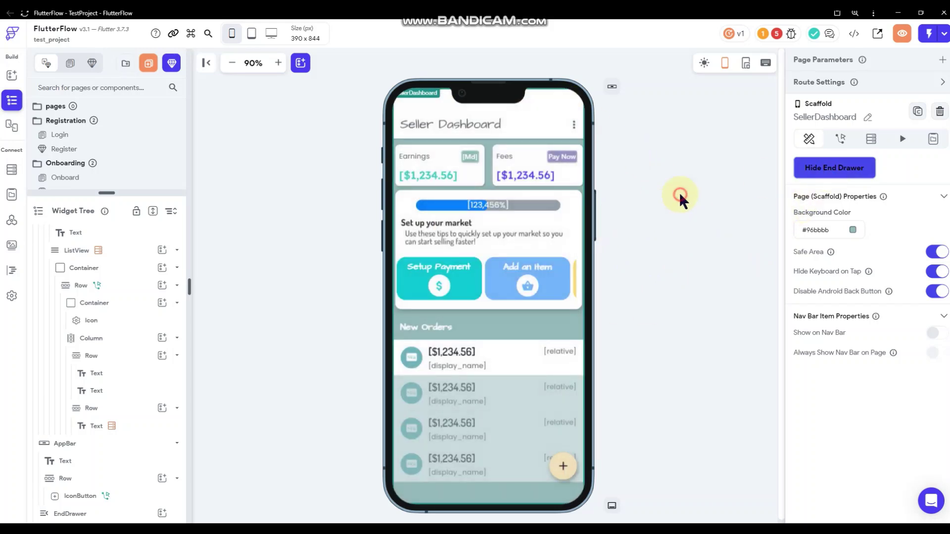
Inspect the variable source and number format options of the amount text in the Earnings card, and leave them as they are.
{"action": "left_click", "coordinate": [488, 175]}
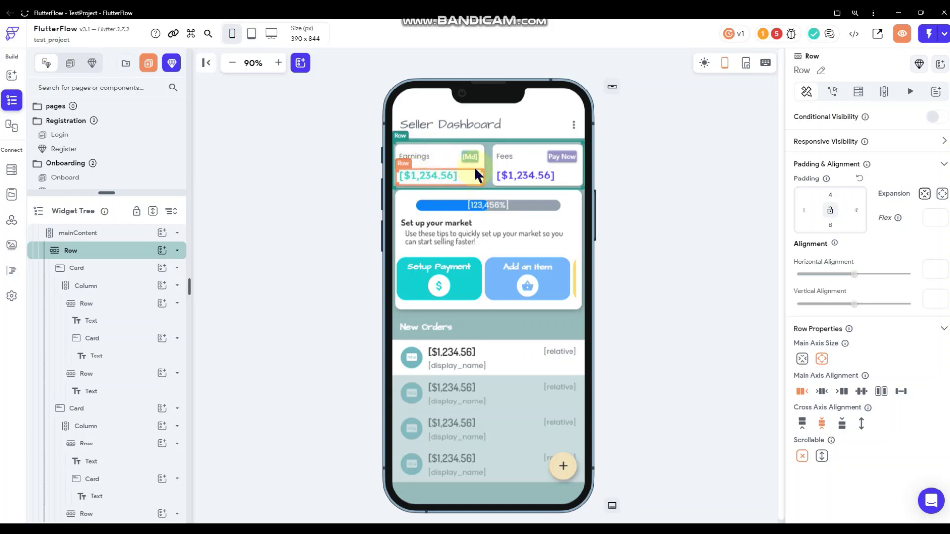
{"action": "left_click", "coordinate": [428, 175]}
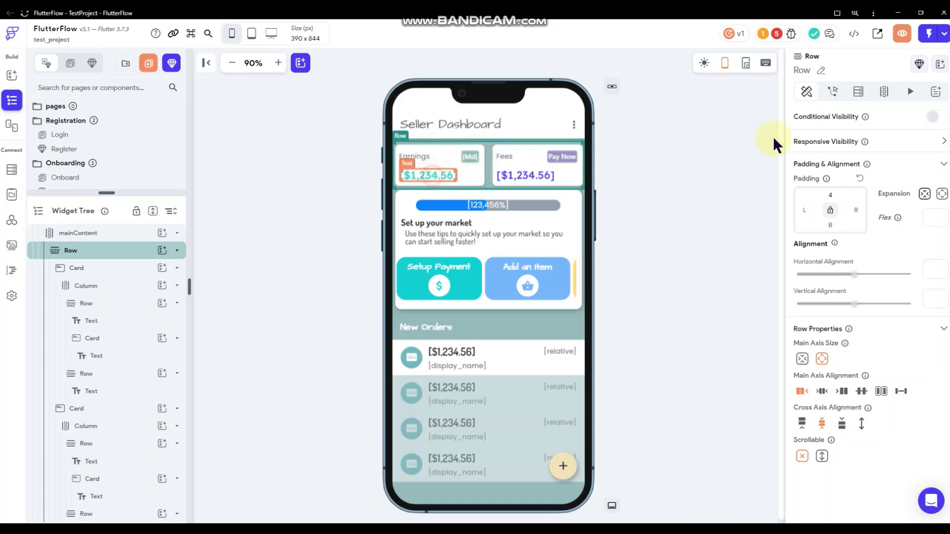
{"action": "left_click", "coordinate": [834, 132]}
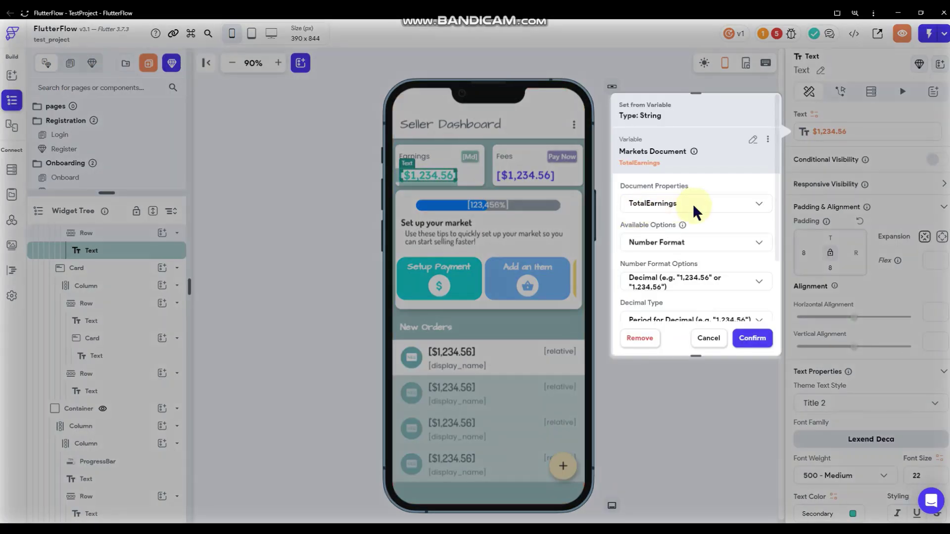
{"action": "scroll", "coordinate": [668, 208], "scroll_direction": "down", "scroll_amount": 1}
{"action": "scroll", "coordinate": [676, 196], "scroll_direction": "down", "scroll_amount": 2}
{"action": "scroll", "coordinate": [683, 237], "scroll_direction": "up", "scroll_amount": 3}
{"action": "scroll", "coordinate": [688, 182], "scroll_direction": "down", "scroll_amount": 3}
{"action": "scroll", "coordinate": [677, 249], "scroll_direction": "up", "scroll_amount": 3}
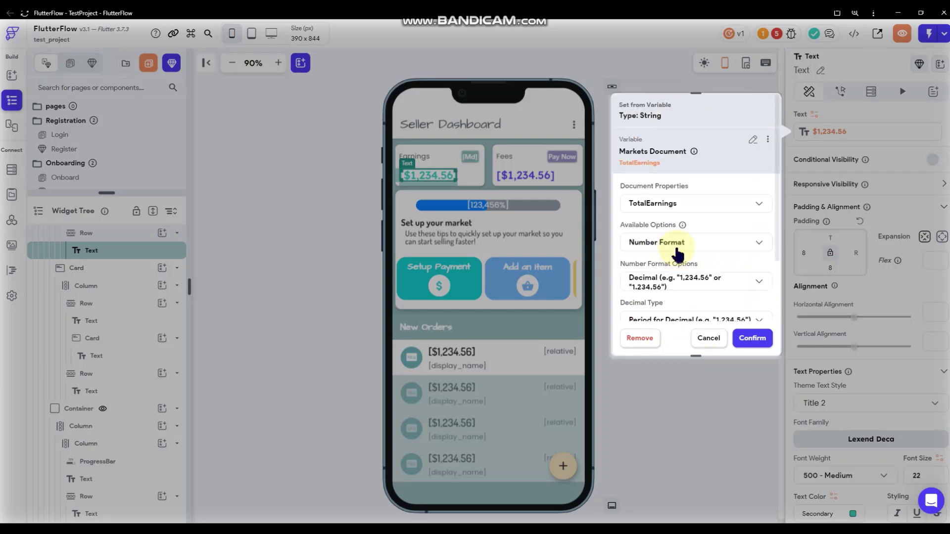
{"action": "left_click", "coordinate": [668, 442]}
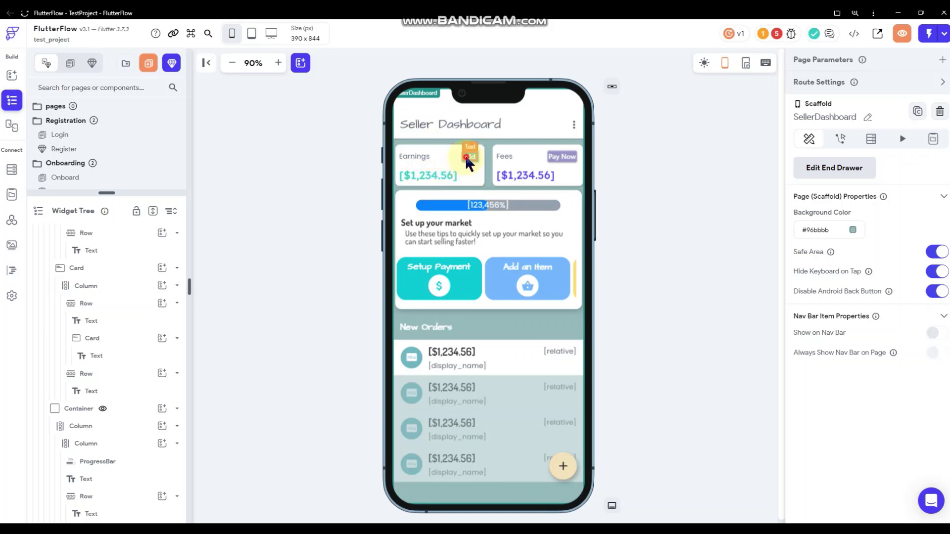
Inspect the variable source and DateTime format of the small date text in the Earnings card.
{"action": "left_click", "coordinate": [467, 155]}
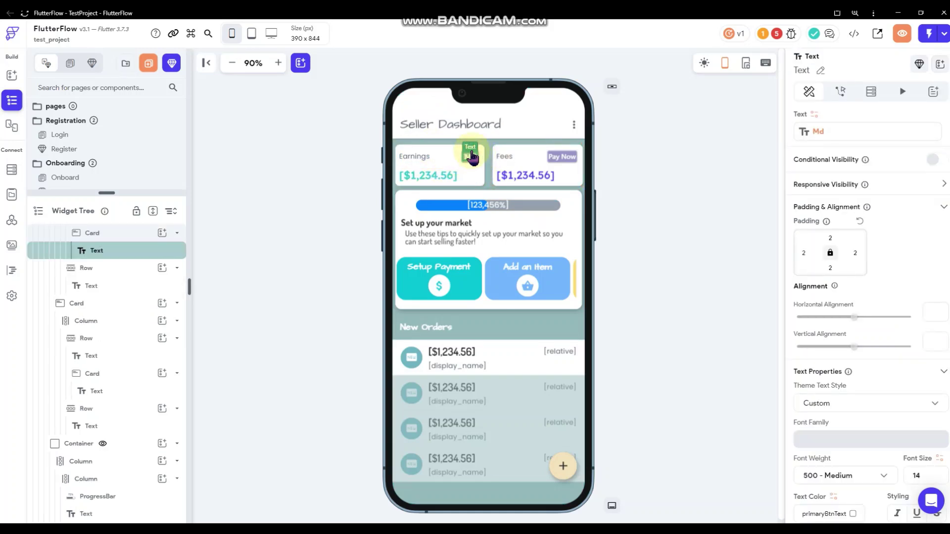
{"action": "left_click", "coordinate": [821, 135]}
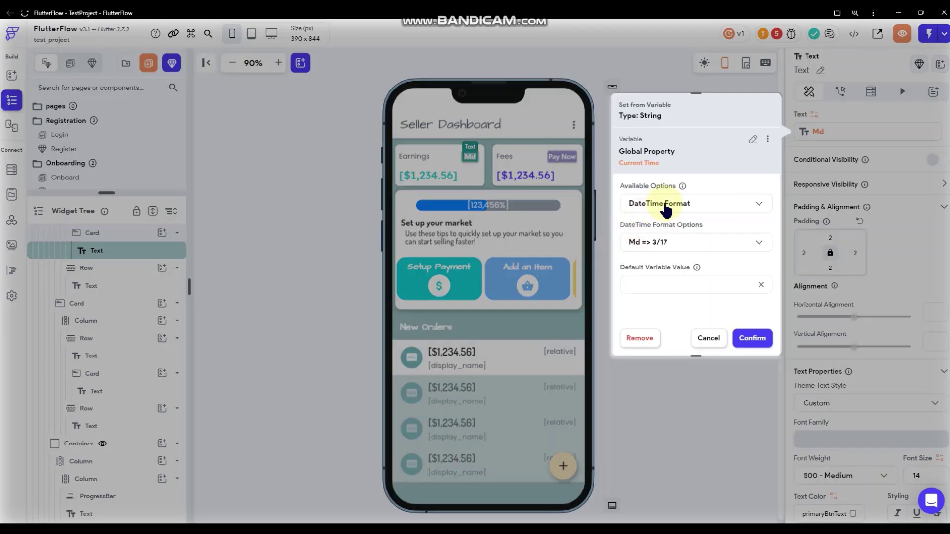
{"action": "left_click", "coordinate": [647, 388]}
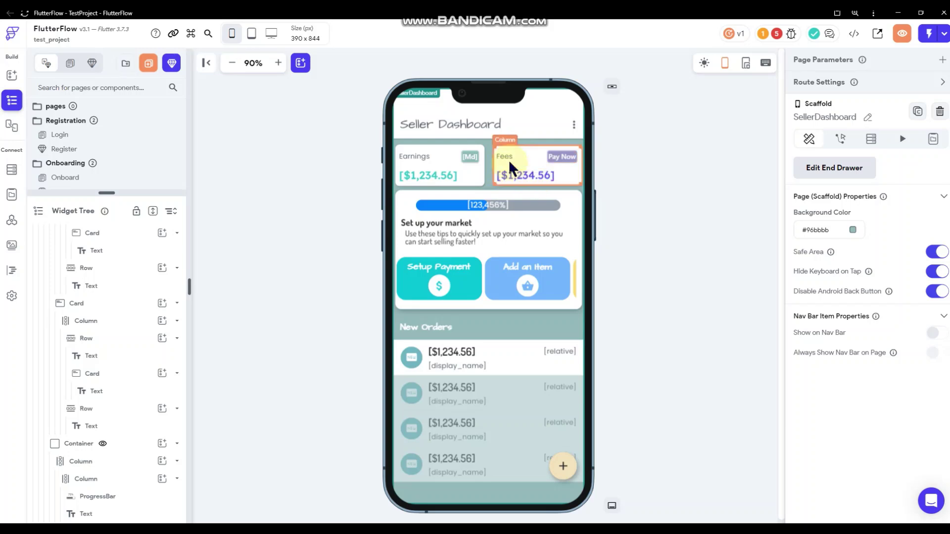
Inspect the variable source and number format of the amount text in the Fees card, and return to the page.
{"action": "left_click", "coordinate": [529, 174]}
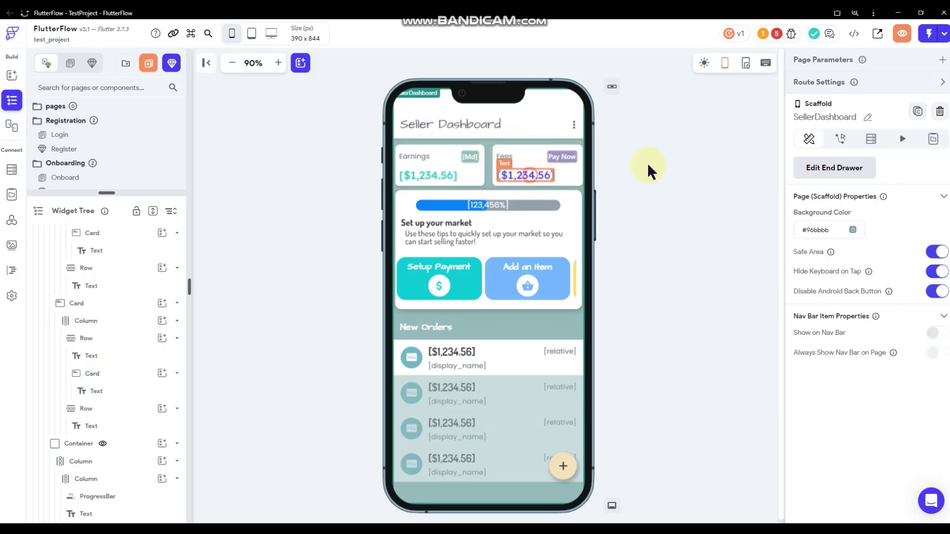
{"action": "left_click", "coordinate": [680, 177]}
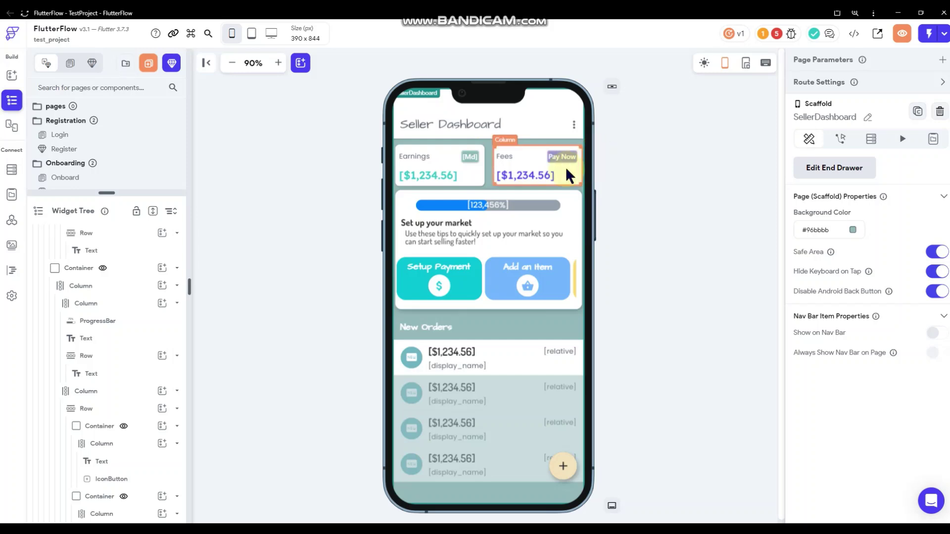
{"action": "left_click", "coordinate": [526, 175]}
{"action": "left_click", "coordinate": [814, 114]}
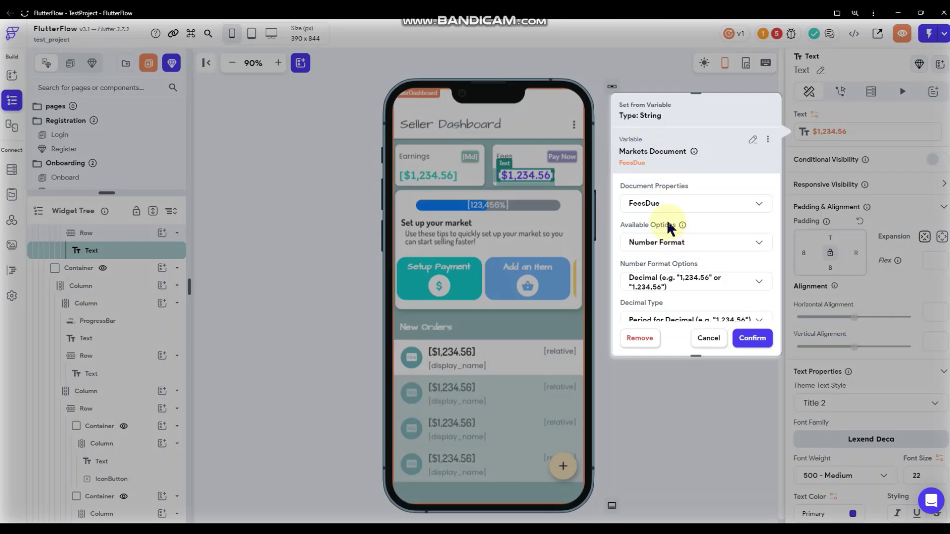
{"action": "scroll", "coordinate": [660, 151], "scroll_direction": "down", "scroll_amount": 1}
{"action": "left_click", "coordinate": [689, 401]}
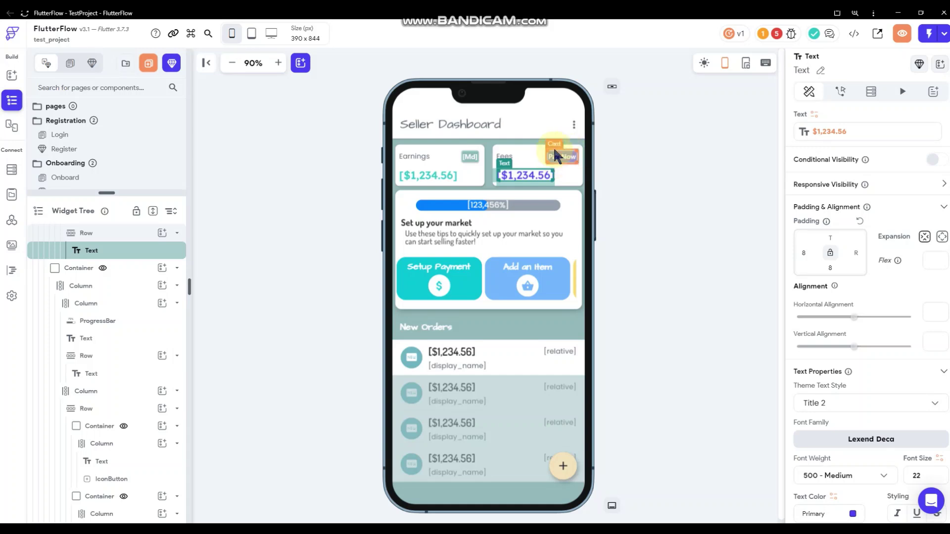
{"action": "left_click", "coordinate": [663, 155]}
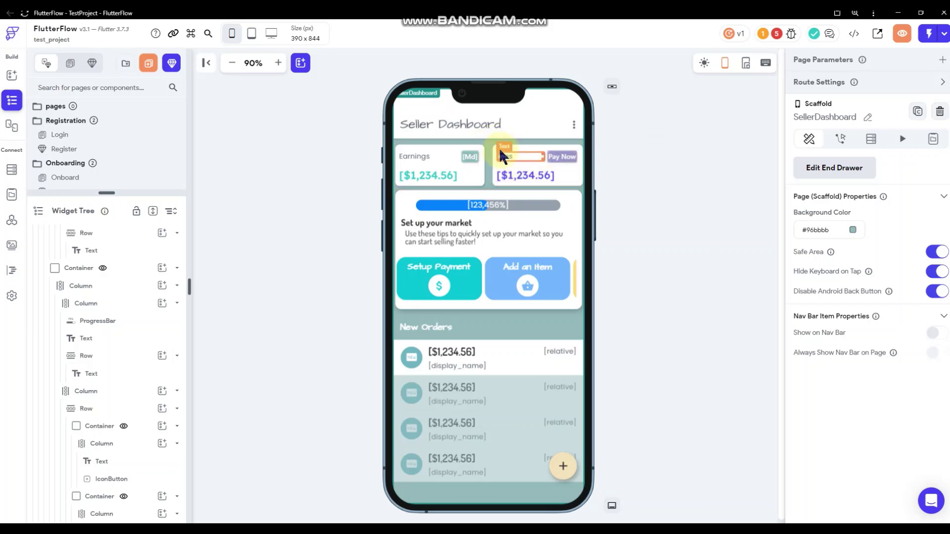
{"action": "left_click", "coordinate": [684, 166]}
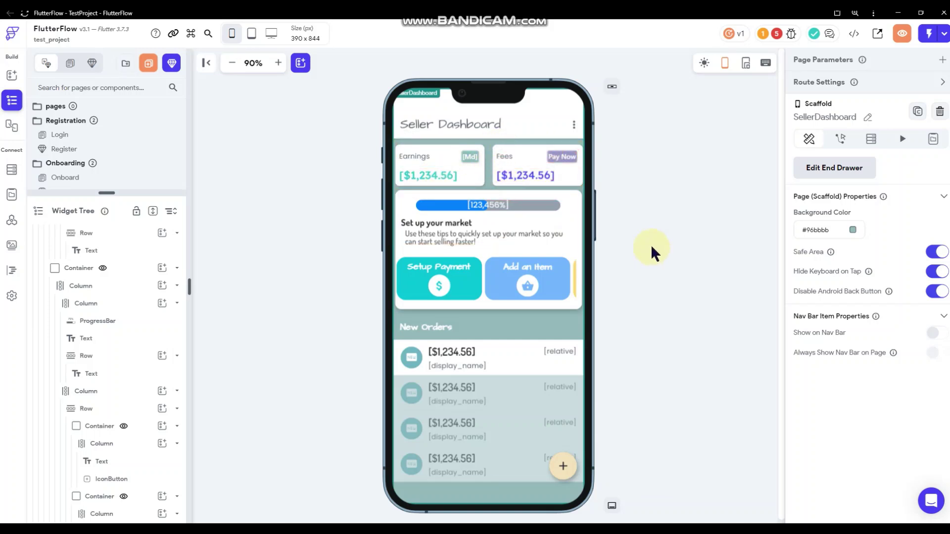
Check the Setup Payment tip container for assigned actions and return to the page properties.
{"action": "scroll", "coordinate": [541, 225], "scroll_direction": "down", "scroll_amount": 1}
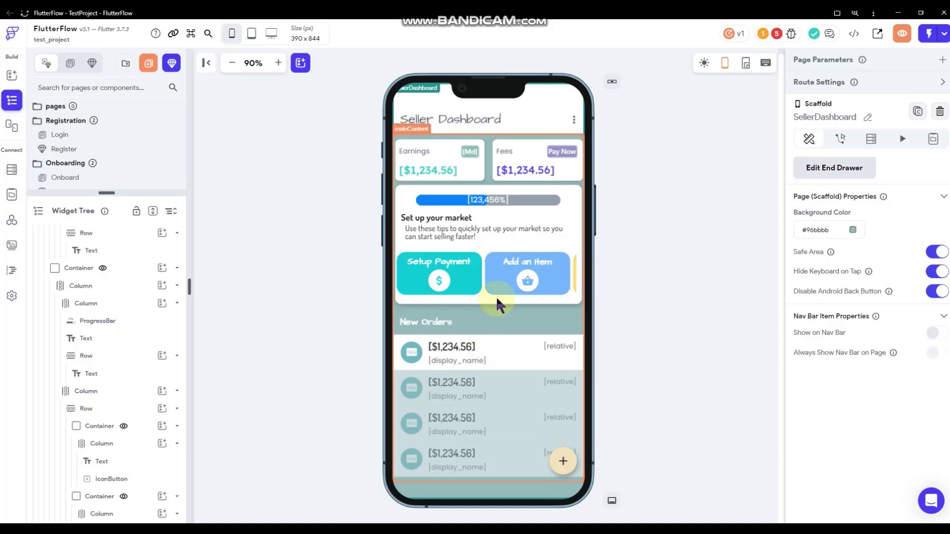
{"action": "left_click", "coordinate": [474, 300]}
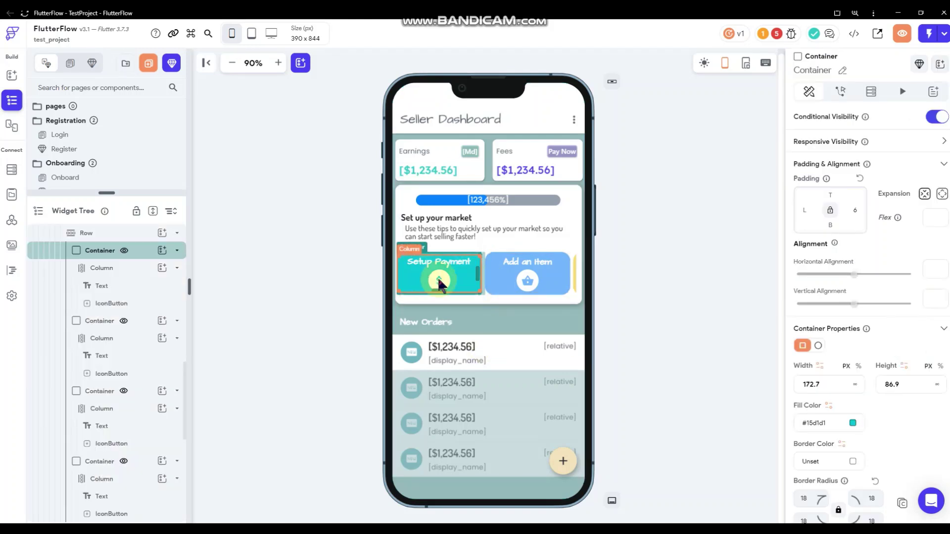
{"action": "left_click", "coordinate": [840, 91]}
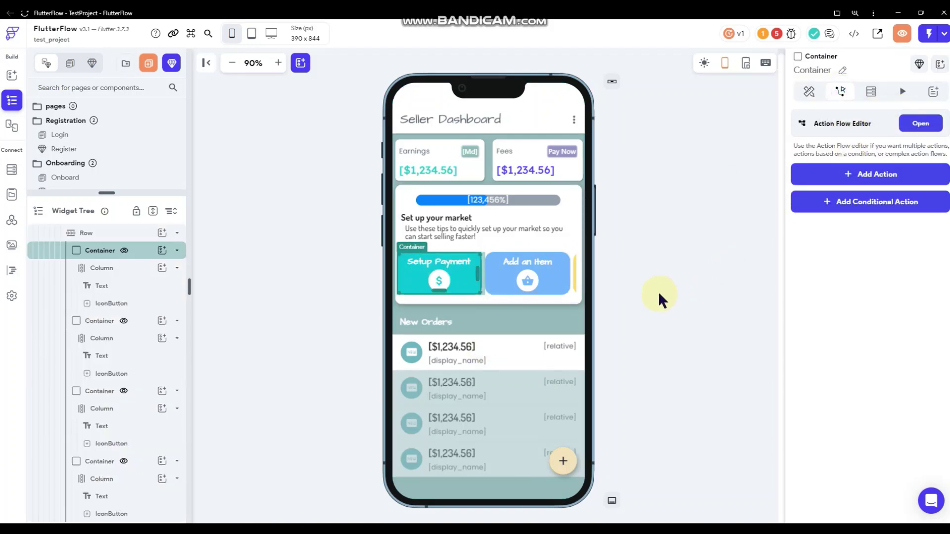
{"action": "left_click", "coordinate": [658, 292]}
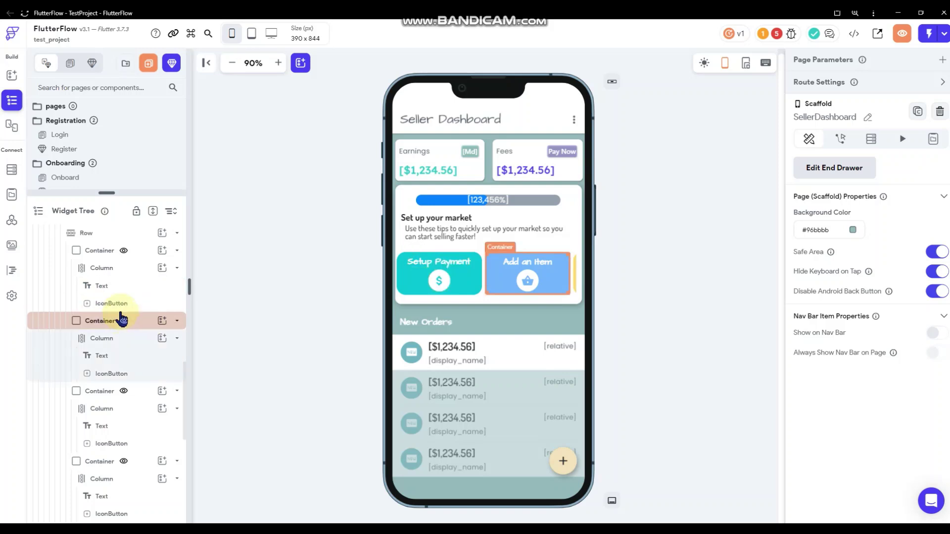
Go through the Setup Payment, Add an Item, Customize Shop and Get Verified containers in the widget tree.
{"action": "left_click", "coordinate": [109, 252]}
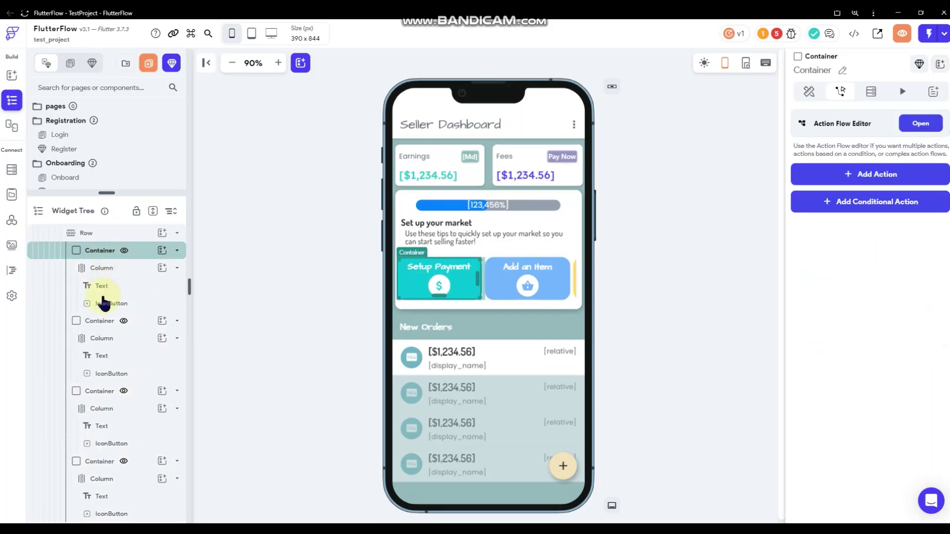
{"action": "left_click", "coordinate": [101, 322]}
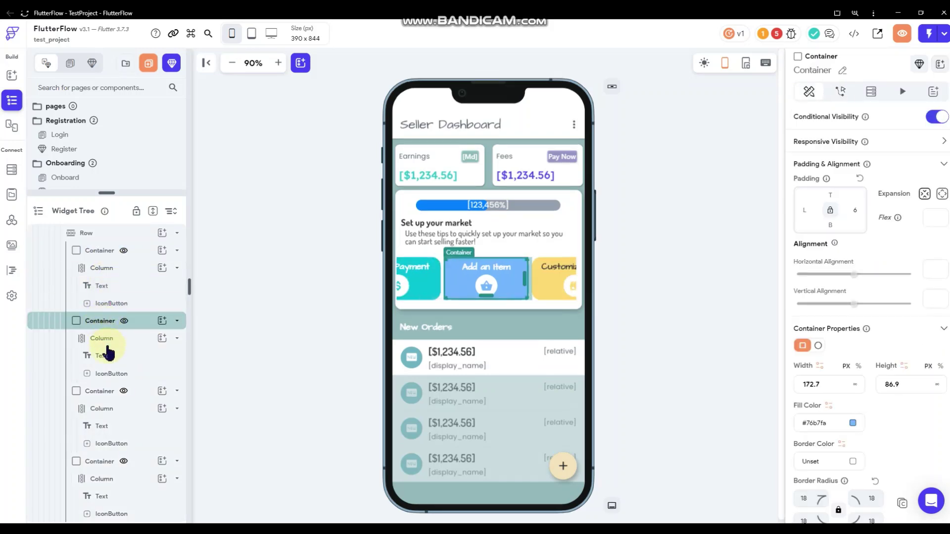
{"action": "left_click", "coordinate": [104, 394]}
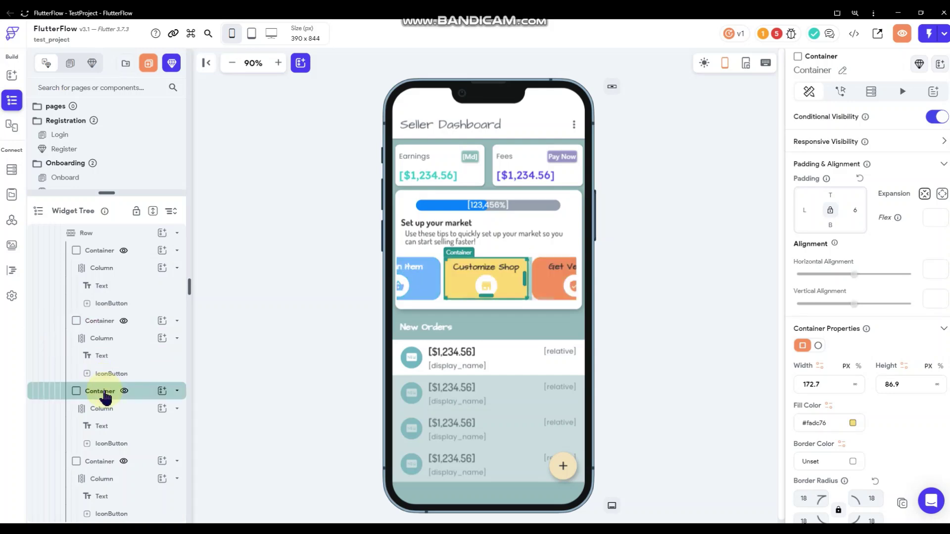
{"action": "left_click", "coordinate": [105, 457]}
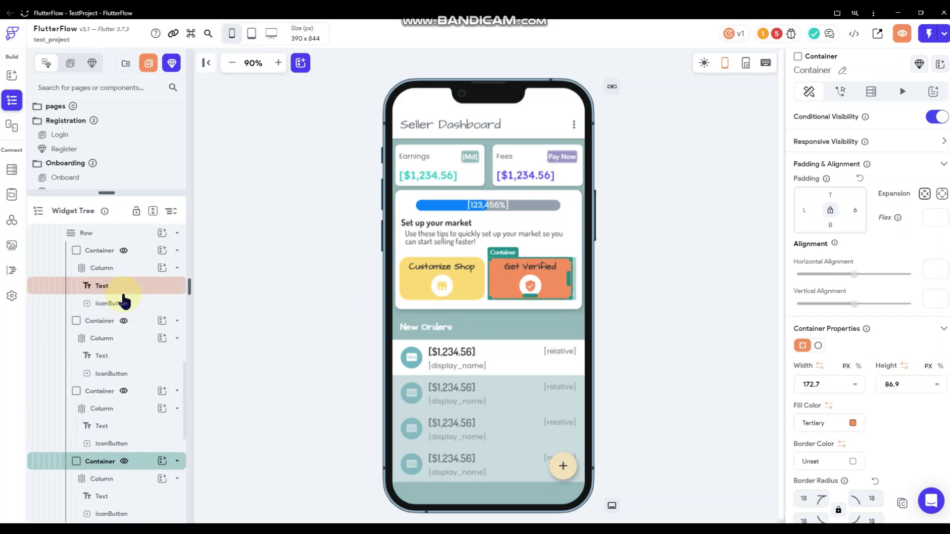
{"action": "scroll", "coordinate": [107, 306], "scroll_direction": "up", "scroll_amount": 1}
{"action": "left_click", "coordinate": [103, 301]}
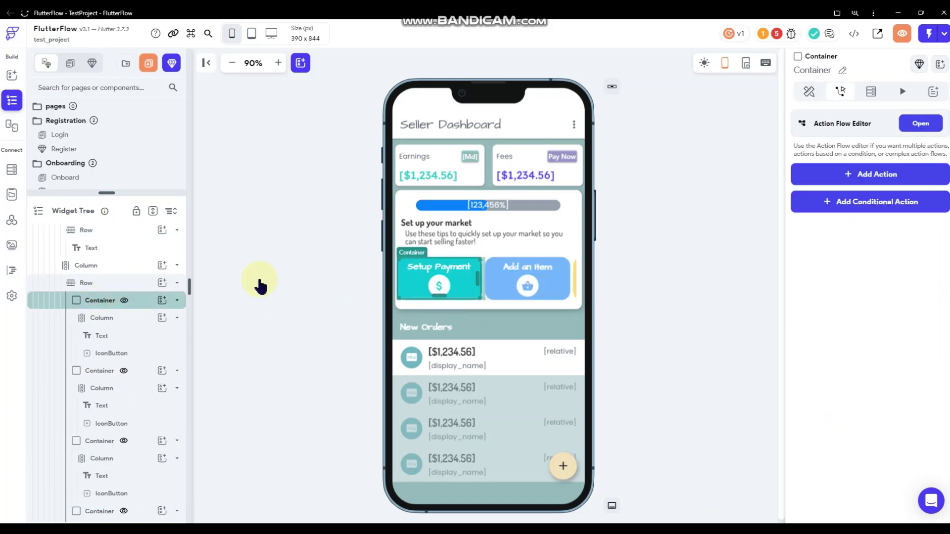
{"action": "left_click", "coordinate": [293, 271]}
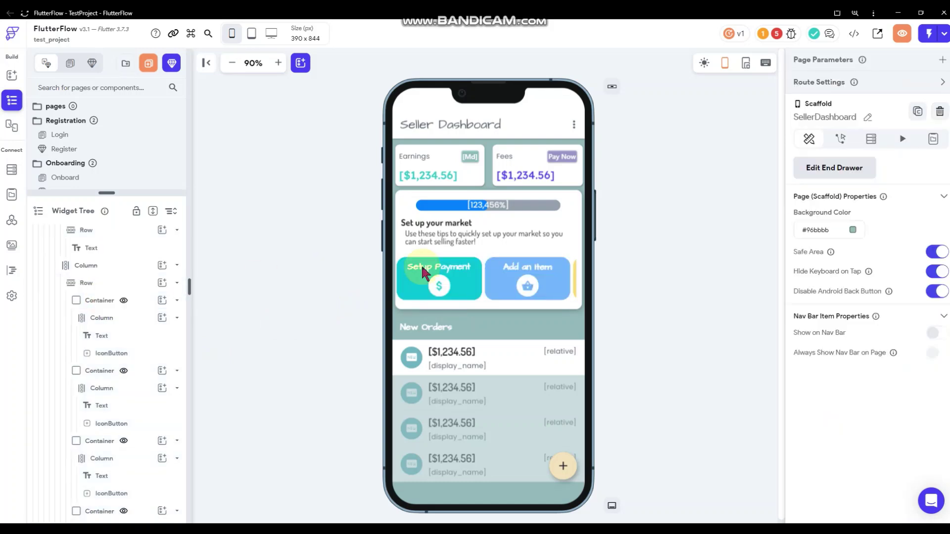
Inspect the conditional visibility variable of the Setup Payment container and close it without changes.
{"action": "left_click", "coordinate": [475, 298]}
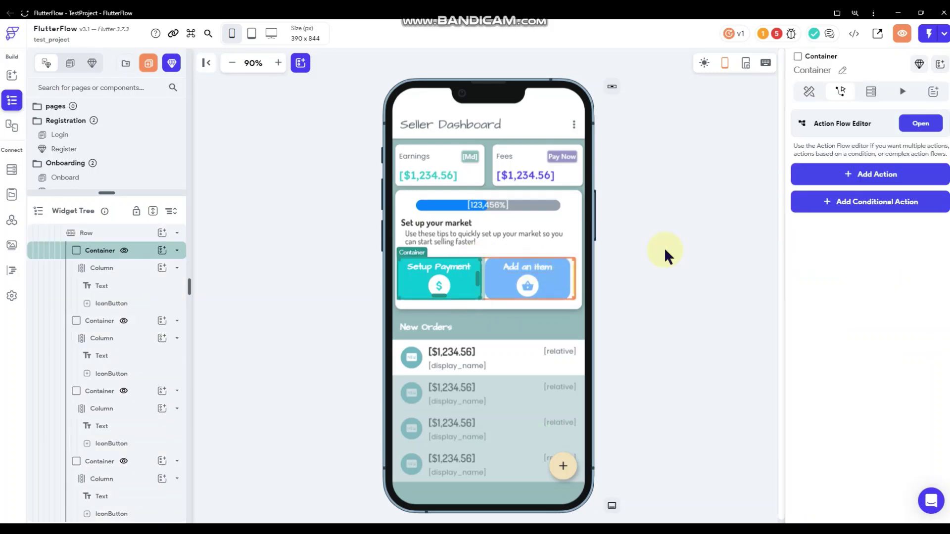
{"action": "left_click", "coordinate": [806, 93]}
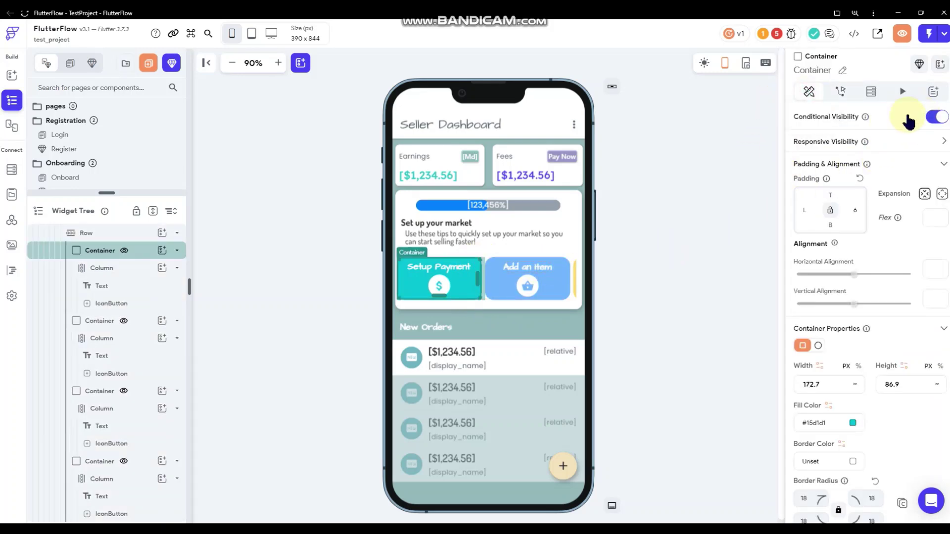
{"action": "left_click", "coordinate": [833, 140]}
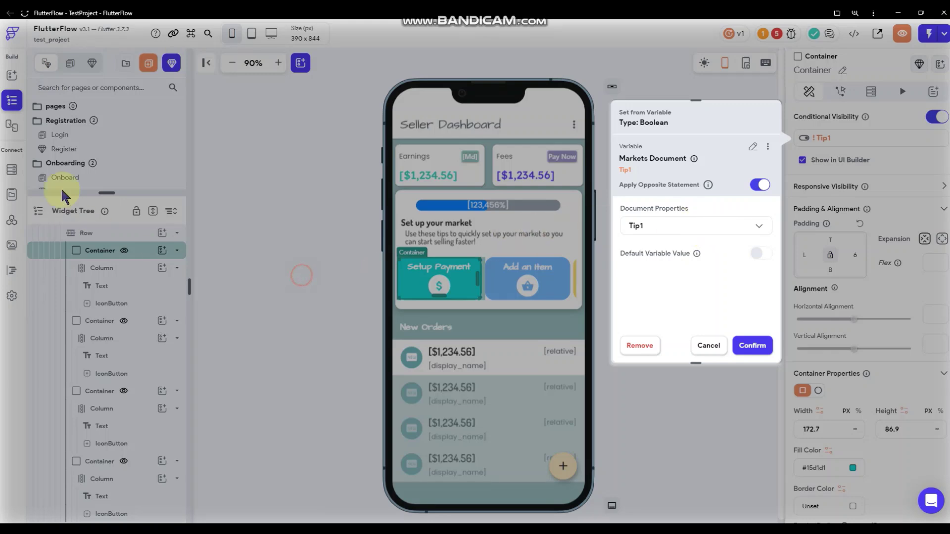
{"action": "left_click", "coordinate": [705, 346]}
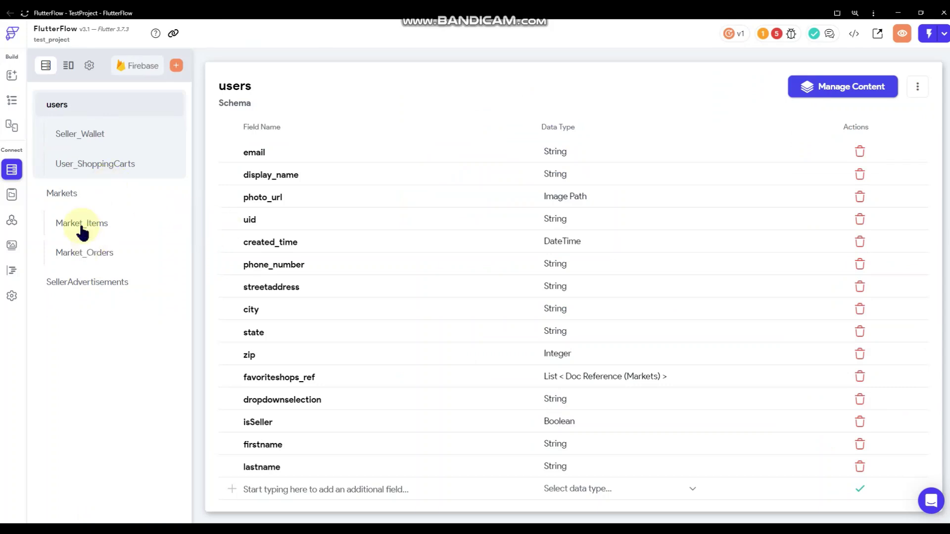
Show the schema of the Markets collection in the Firestore database.
{"action": "left_click", "coordinate": [75, 196]}
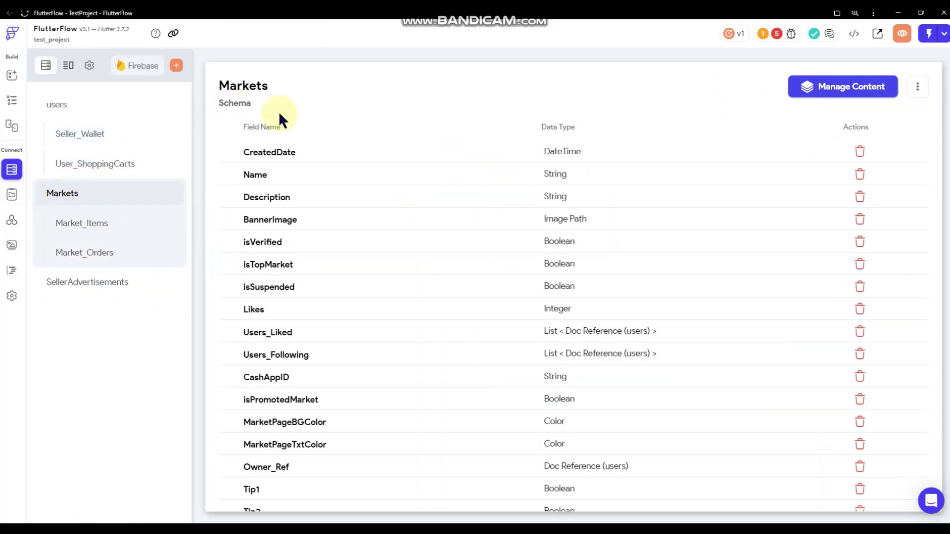
Review the remaining fields of the Markets schema, and inspect and dismiss the Setup Payment container's conditional visibility variable on the SellerDashboard.
{"action": "scroll", "coordinate": [312, 272], "scroll_direction": "down", "scroll_amount": 4}
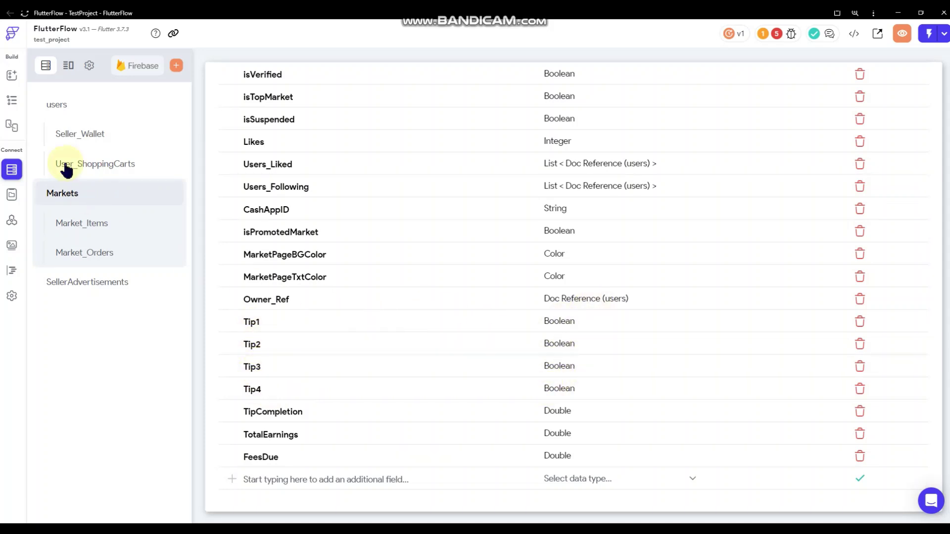
{"action": "left_click", "coordinate": [11, 99]}
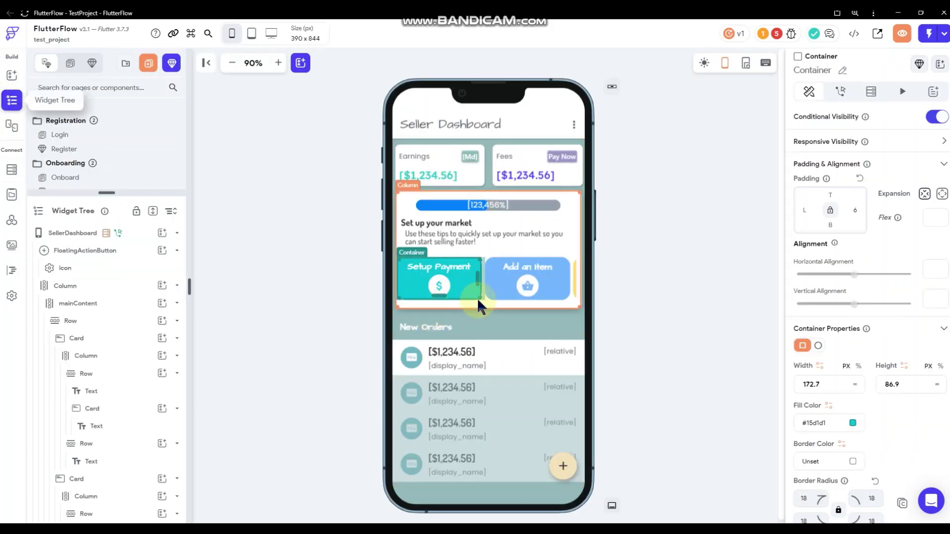
{"action": "left_click", "coordinate": [906, 117]}
{"action": "left_click", "coordinate": [823, 138]}
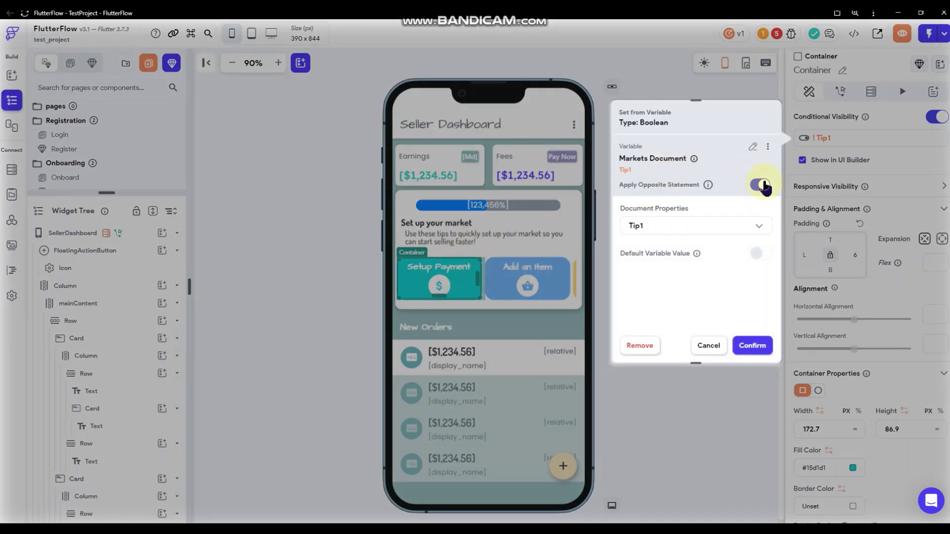
{"action": "left_click", "coordinate": [709, 345]}
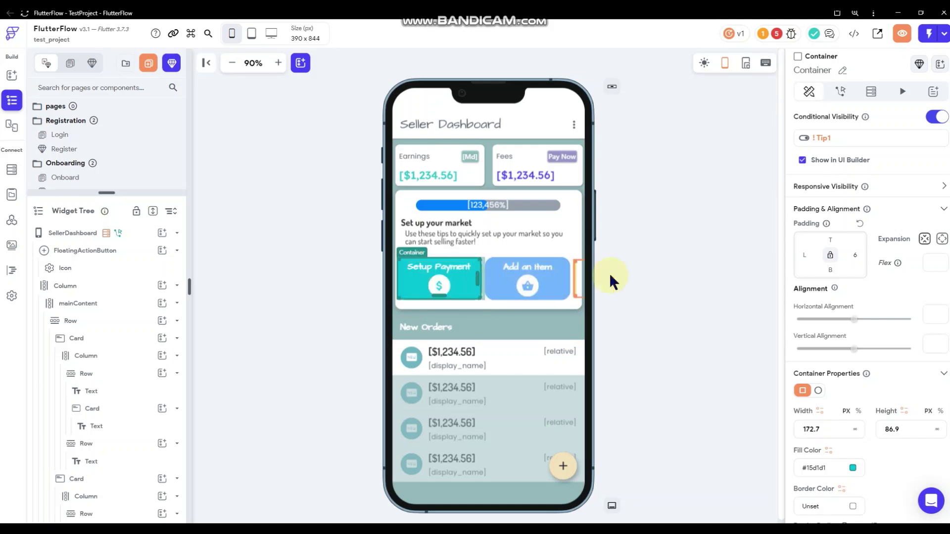
Go through the setup section's column and its row of tip containers, and return to the page properties.
{"action": "left_click", "coordinate": [484, 299]}
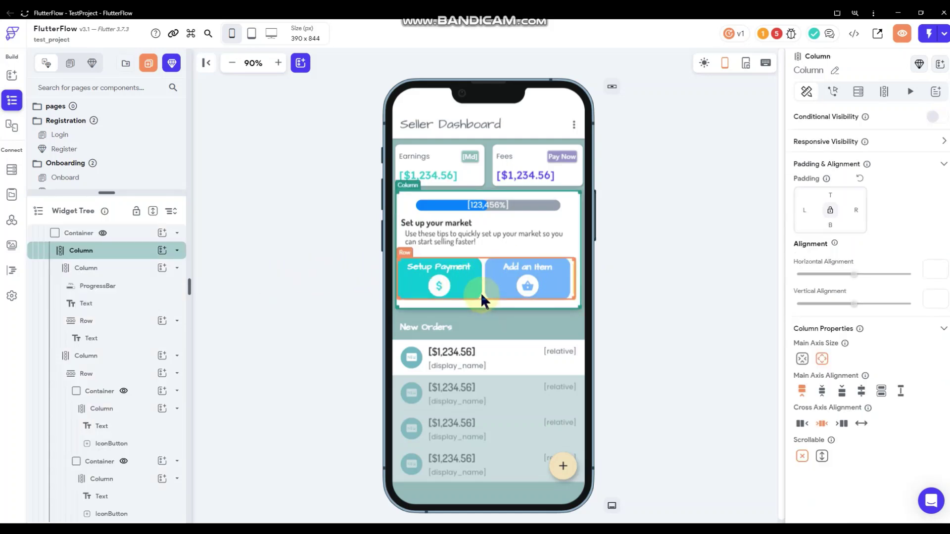
{"action": "left_click", "coordinate": [484, 294]}
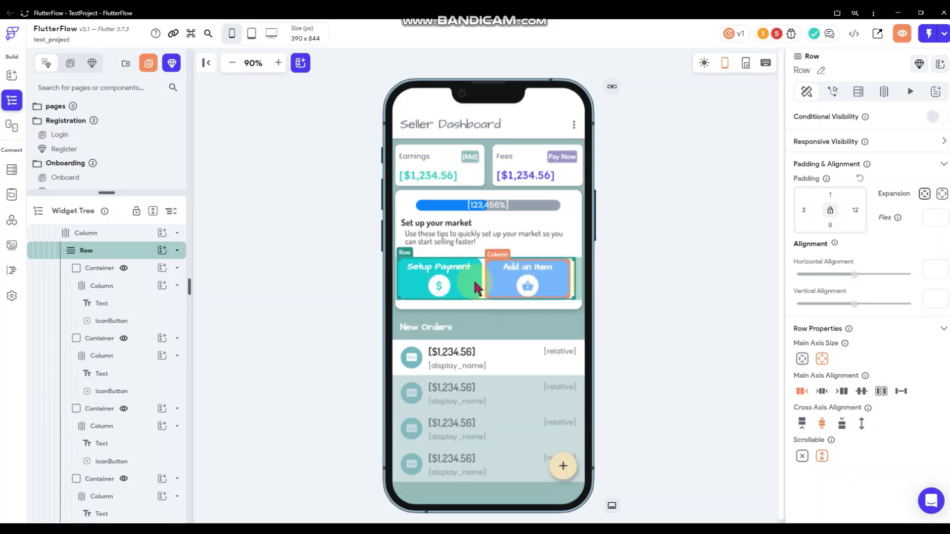
{"action": "left_click", "coordinate": [650, 247]}
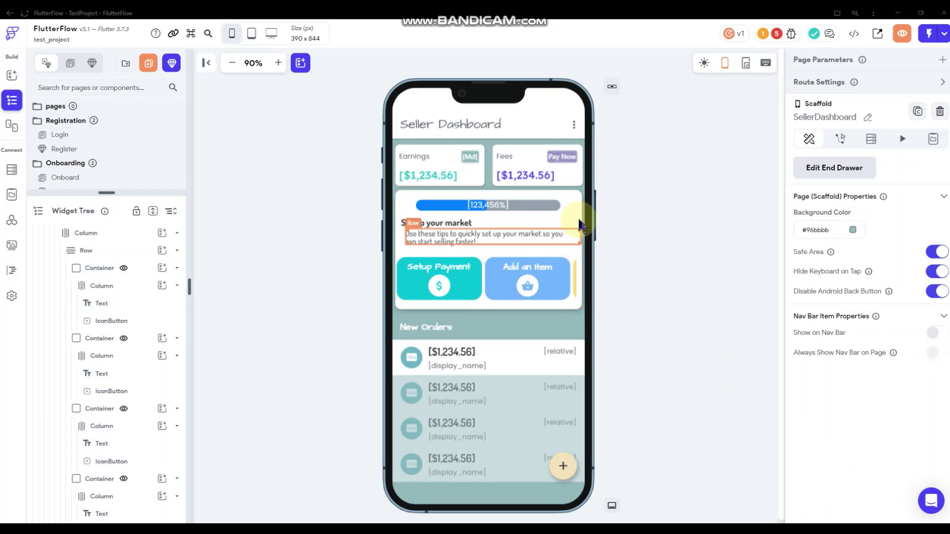
Inspect the conditional visibility conditions of the container enclosing the Set up your market section, including the first condition's variable, and dismiss them.
{"action": "right_click", "coordinate": [575, 194]}
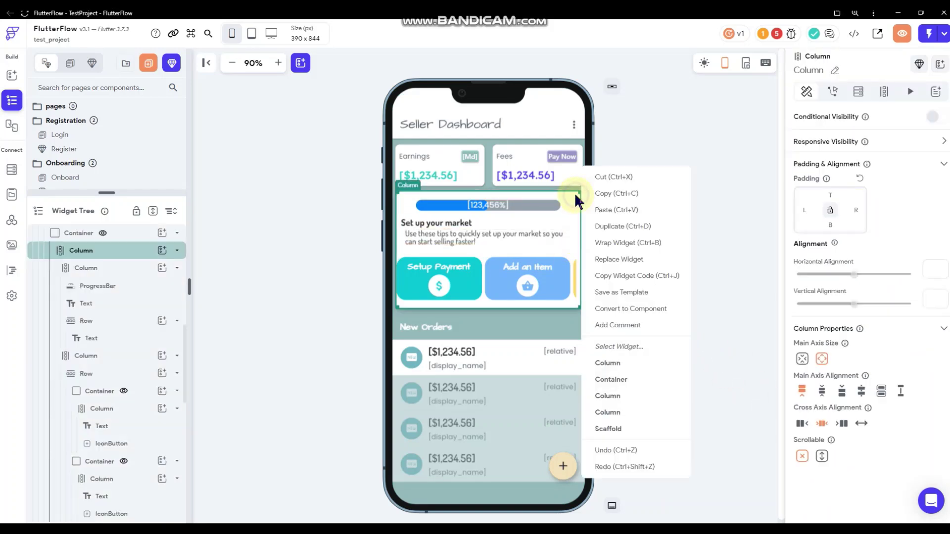
{"action": "left_click", "coordinate": [606, 380]}
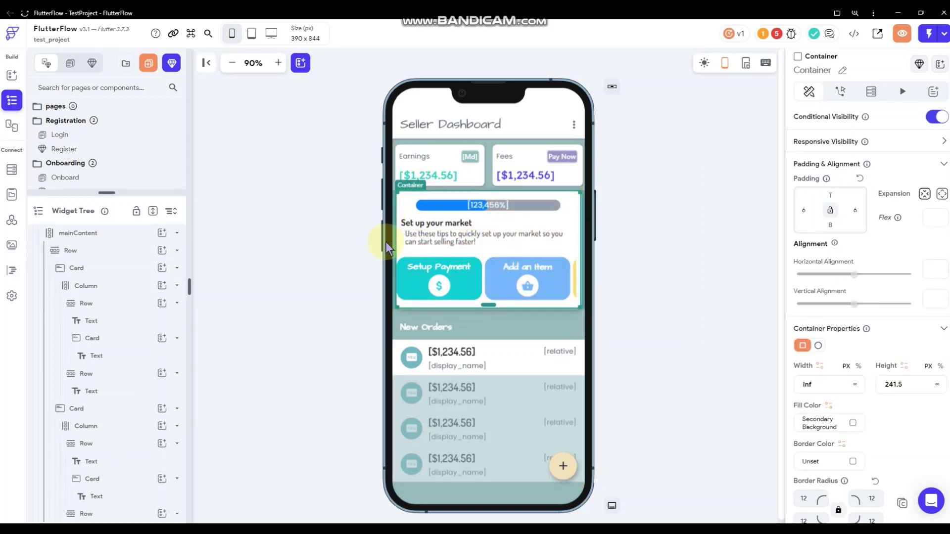
{"action": "left_click", "coordinate": [916, 117]}
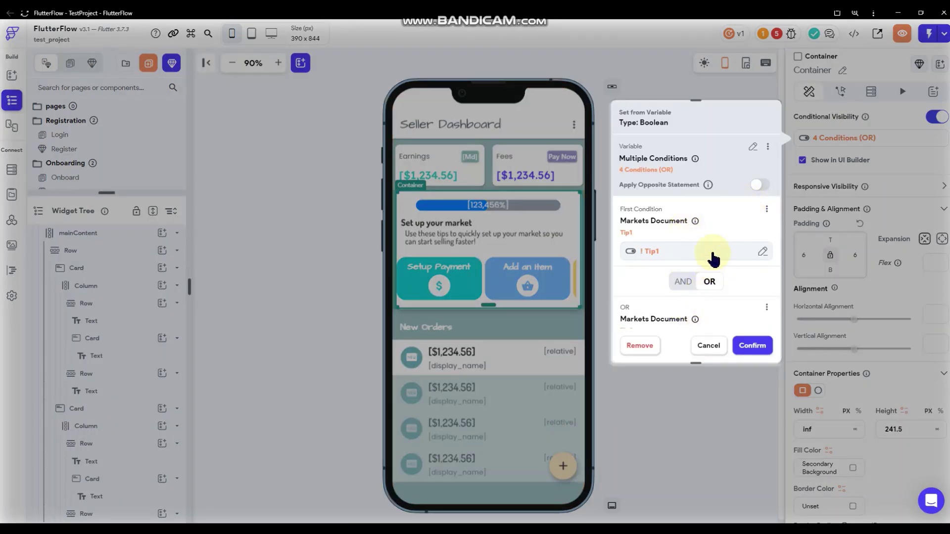
{"action": "scroll", "coordinate": [661, 219], "scroll_direction": "down", "scroll_amount": 1}
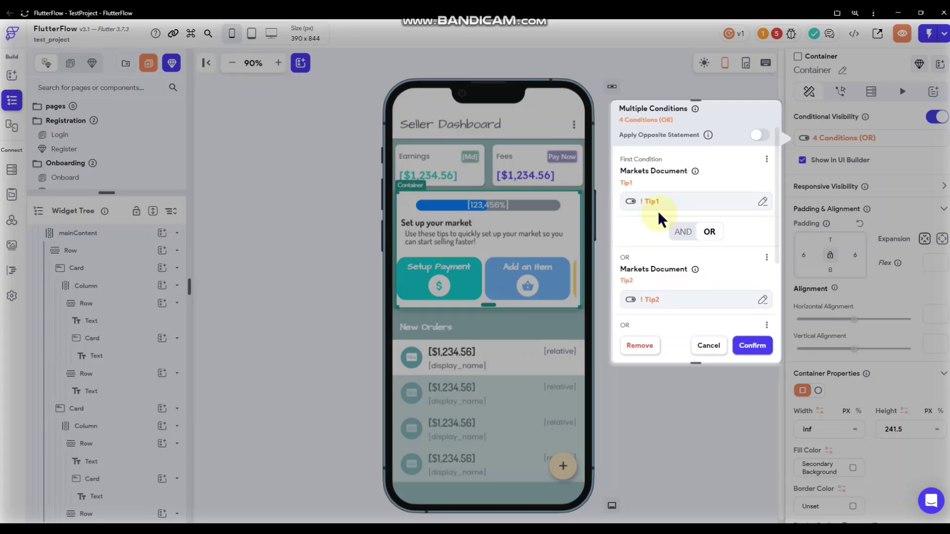
{"action": "scroll", "coordinate": [657, 219], "scroll_direction": "up", "scroll_amount": 1}
{"action": "left_click", "coordinate": [651, 258]}
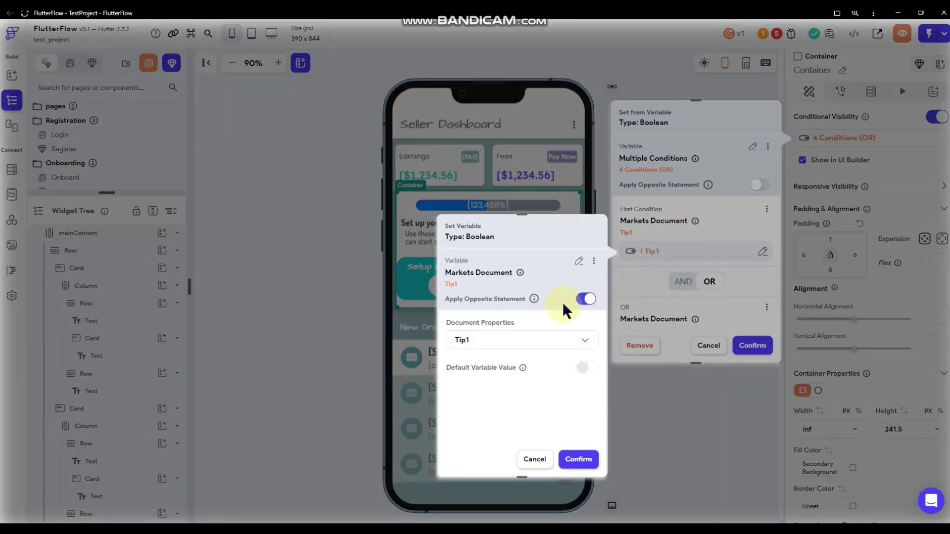
{"action": "left_click", "coordinate": [537, 460]}
{"action": "scroll", "coordinate": [648, 270], "scroll_direction": "down", "scroll_amount": 2}
{"action": "scroll", "coordinate": [663, 289], "scroll_direction": "down", "scroll_amount": 1}
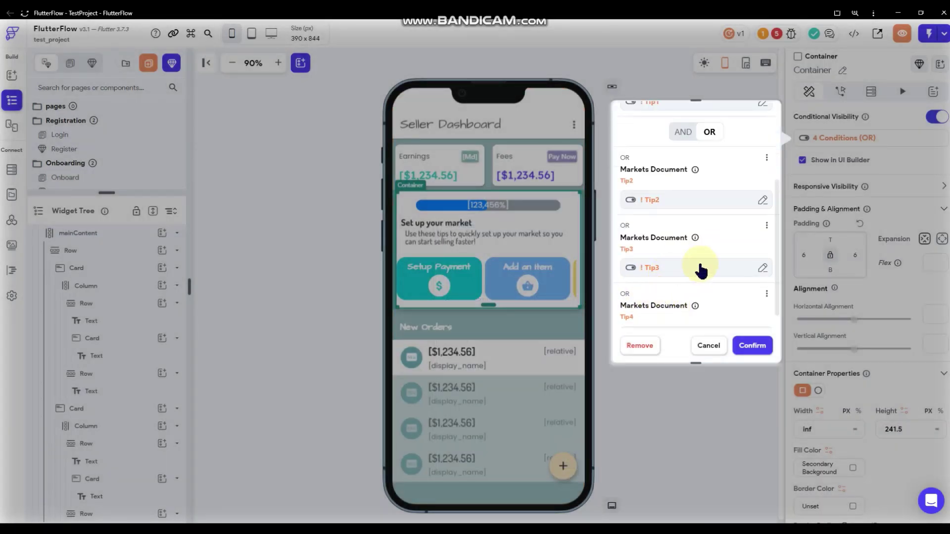
{"action": "scroll", "coordinate": [693, 279], "scroll_direction": "down", "scroll_amount": 3}
{"action": "left_click", "coordinate": [709, 345]}
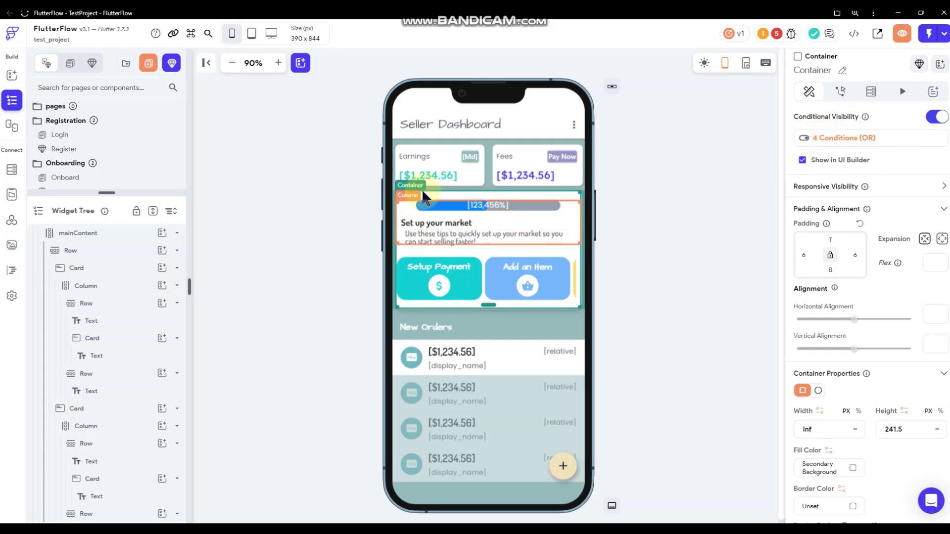
Inspect the variable bound to the setup progress bar's progress value and dismiss it.
{"action": "left_click", "coordinate": [498, 206]}
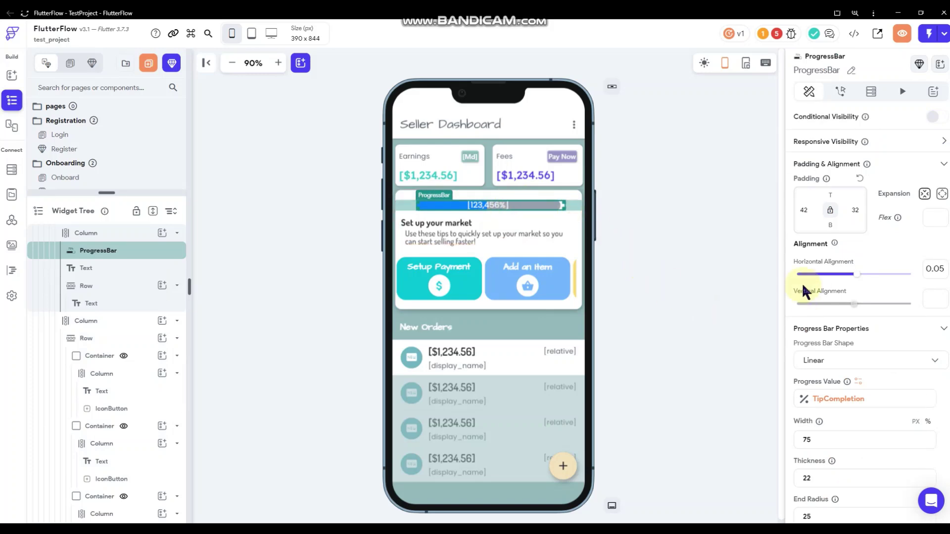
{"action": "scroll", "coordinate": [843, 312], "scroll_direction": "down", "scroll_amount": 1}
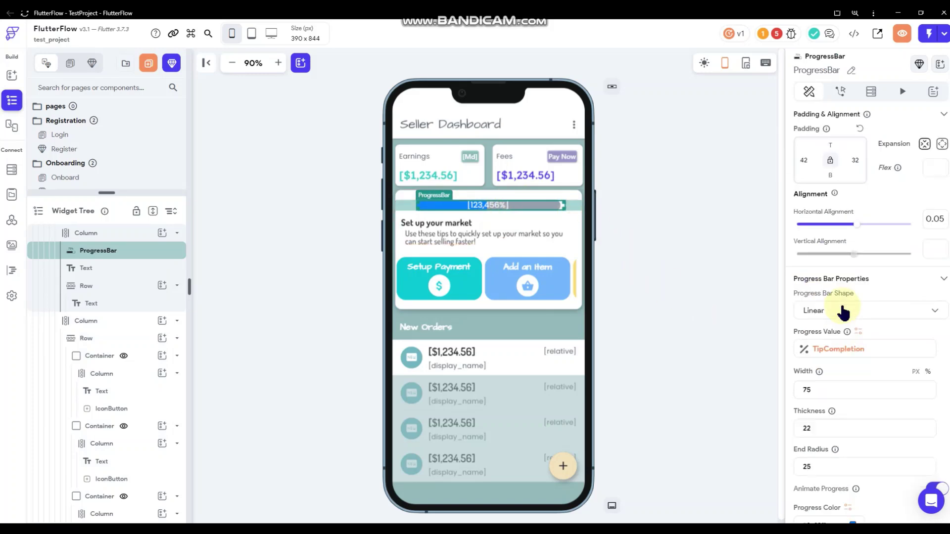
{"action": "left_click", "coordinate": [830, 348]}
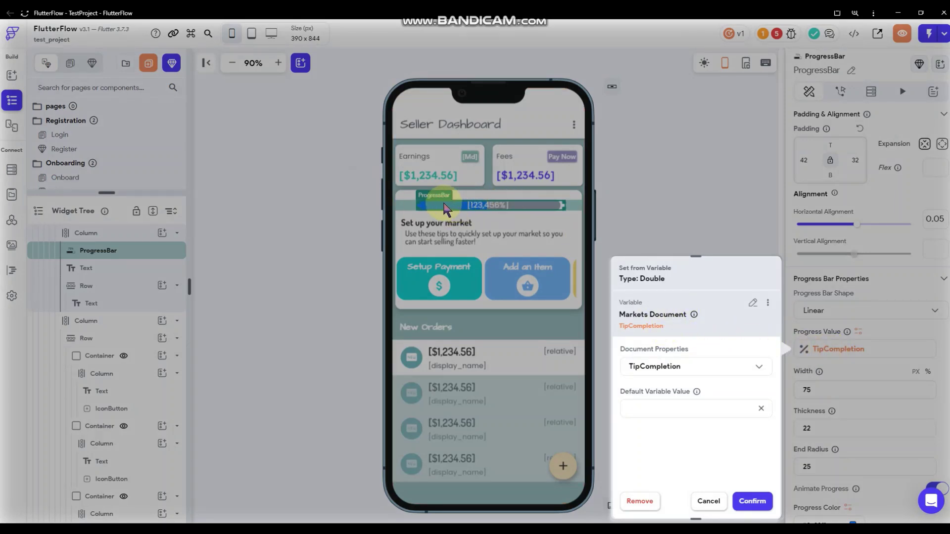
{"action": "left_click", "coordinate": [674, 214]}
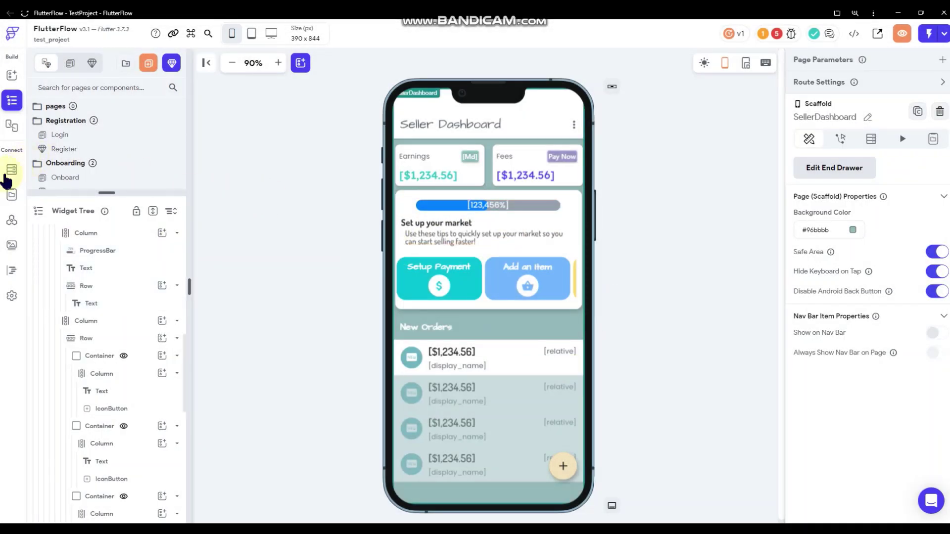
Review the tip fields at the end of the Markets collection's schema and return to the SellerDashboard page.
{"action": "left_click", "coordinate": [10, 173]}
{"action": "left_click", "coordinate": [81, 193]}
{"action": "scroll", "coordinate": [430, 304], "scroll_direction": "down", "scroll_amount": 2}
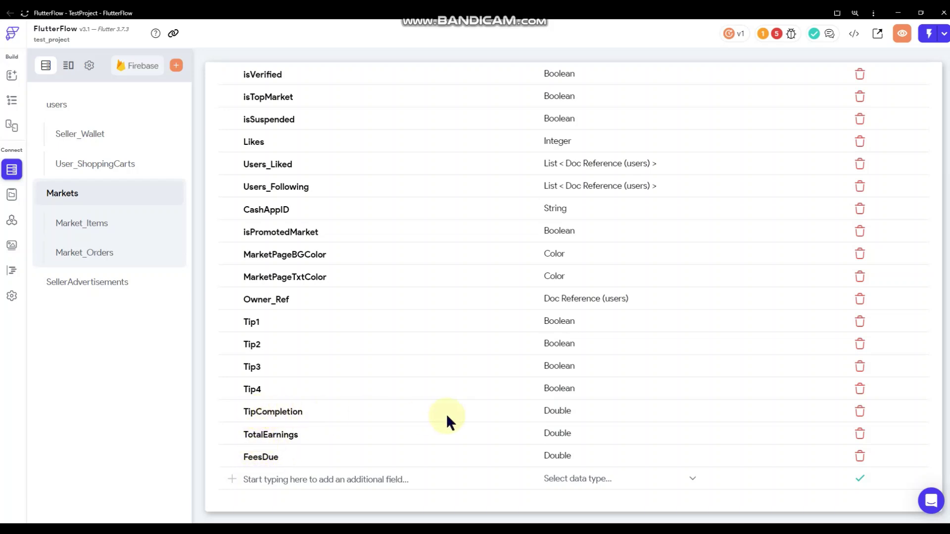
{"action": "left_click", "coordinate": [11, 101]}
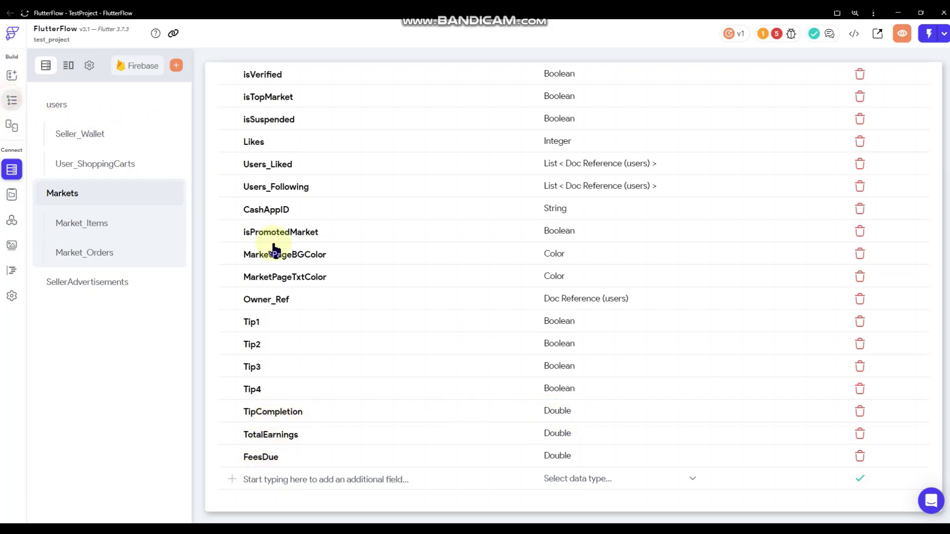
Inspect the variable and number format options behind the setup progress bar's text, and dismiss them.
{"action": "left_click", "coordinate": [421, 209]}
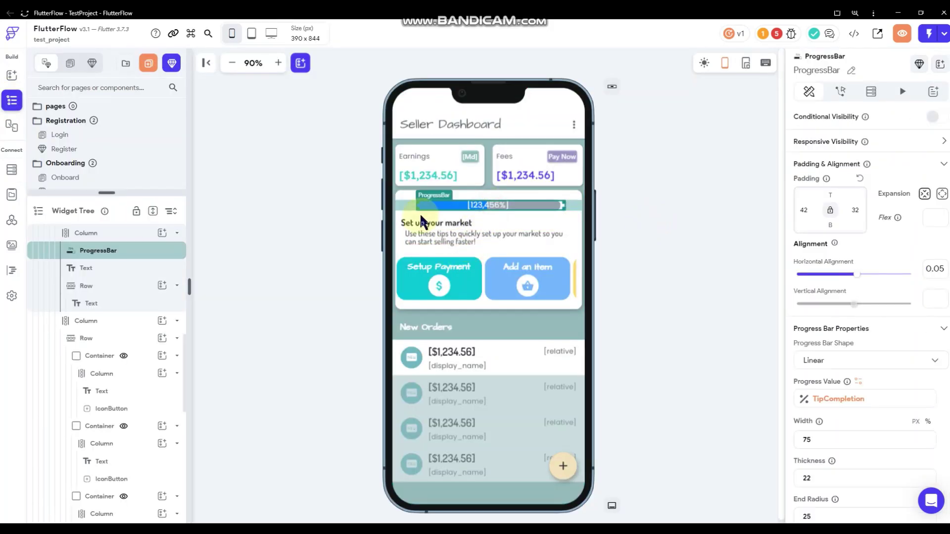
{"action": "scroll", "coordinate": [841, 347], "scroll_direction": "down", "scroll_amount": 2}
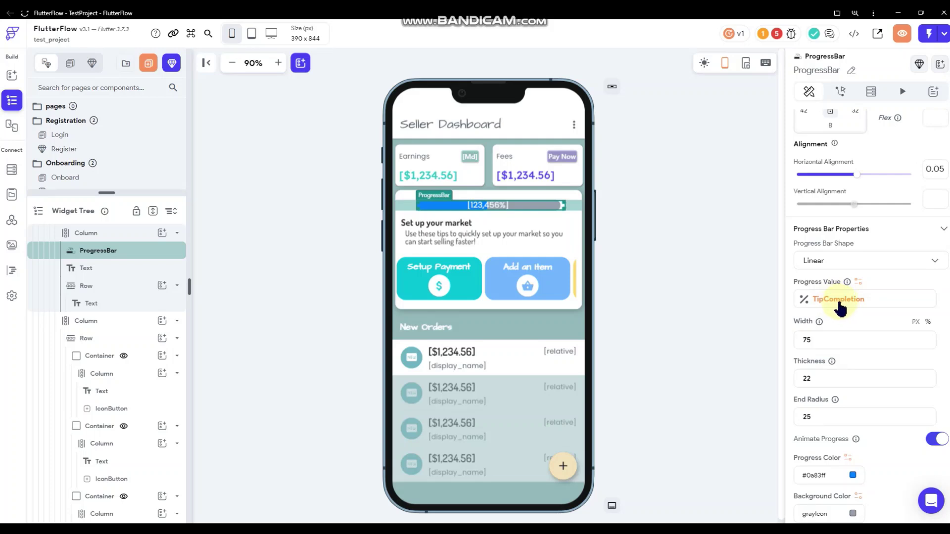
{"action": "scroll", "coordinate": [854, 332], "scroll_direction": "down", "scroll_amount": 4}
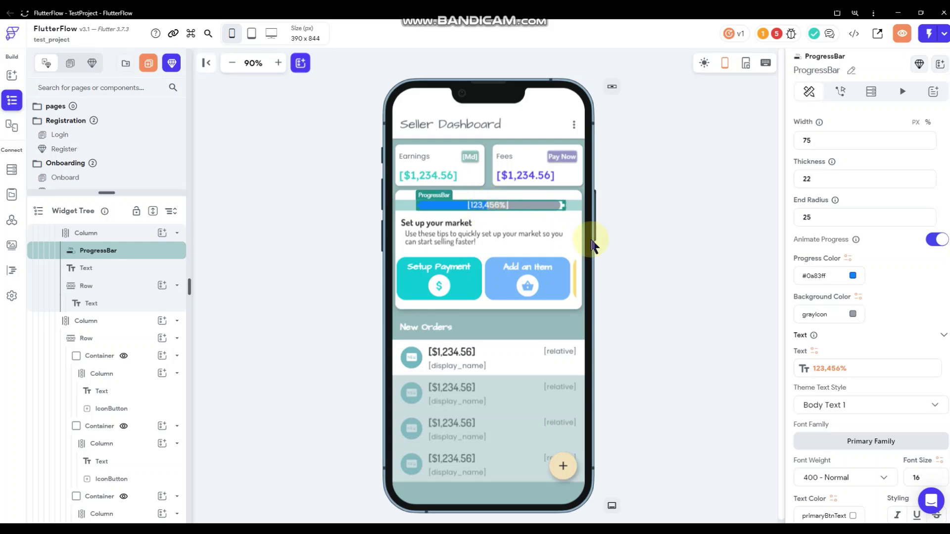
{"action": "left_click", "coordinate": [829, 370]}
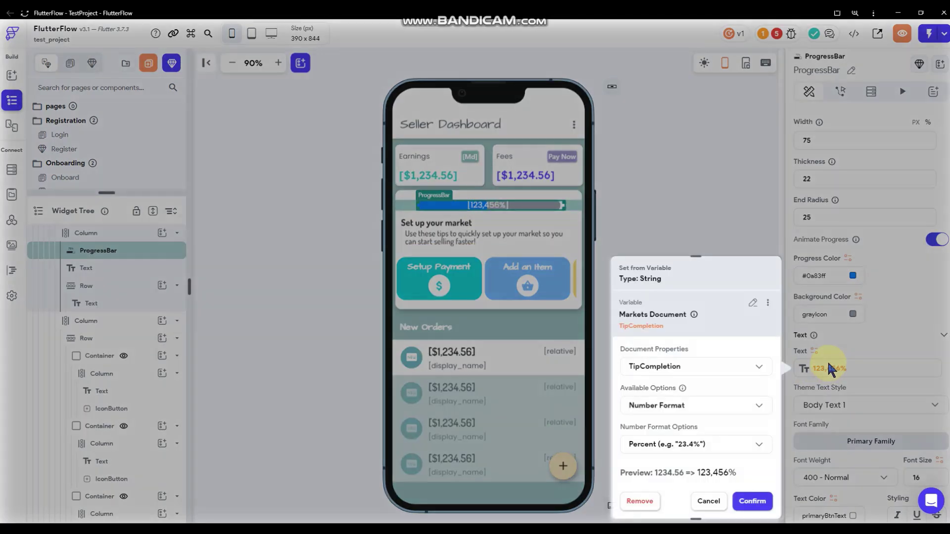
{"action": "scroll", "coordinate": [675, 372], "scroll_direction": "down", "scroll_amount": 1}
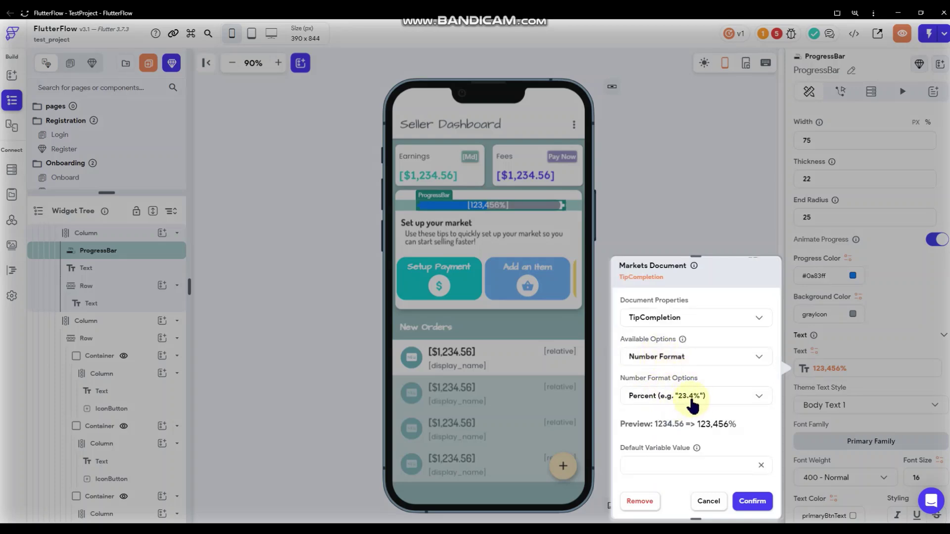
{"action": "left_click", "coordinate": [699, 199]}
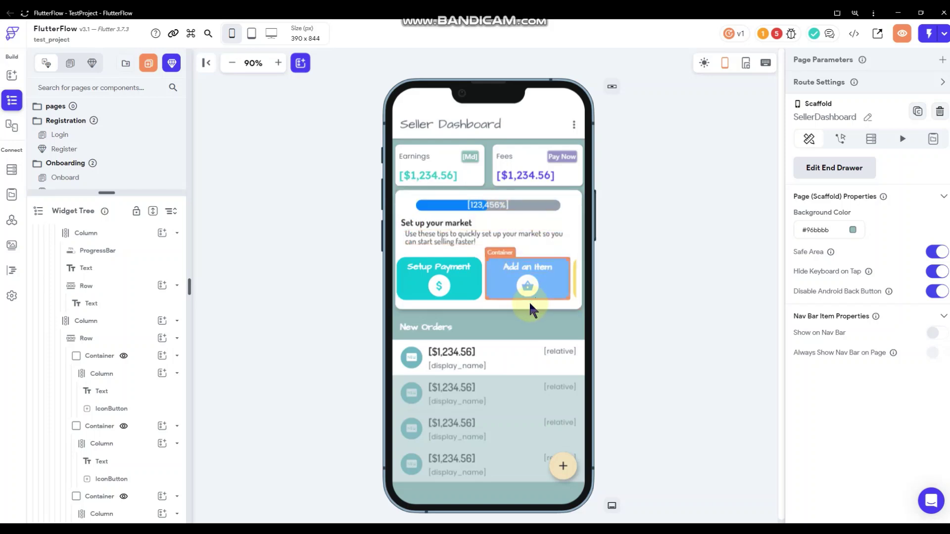
Examine the collection and Markets reference settings in the backend query of the New Orders ListView.
{"action": "scroll", "coordinate": [532, 248], "scroll_direction": "down", "scroll_amount": 1}
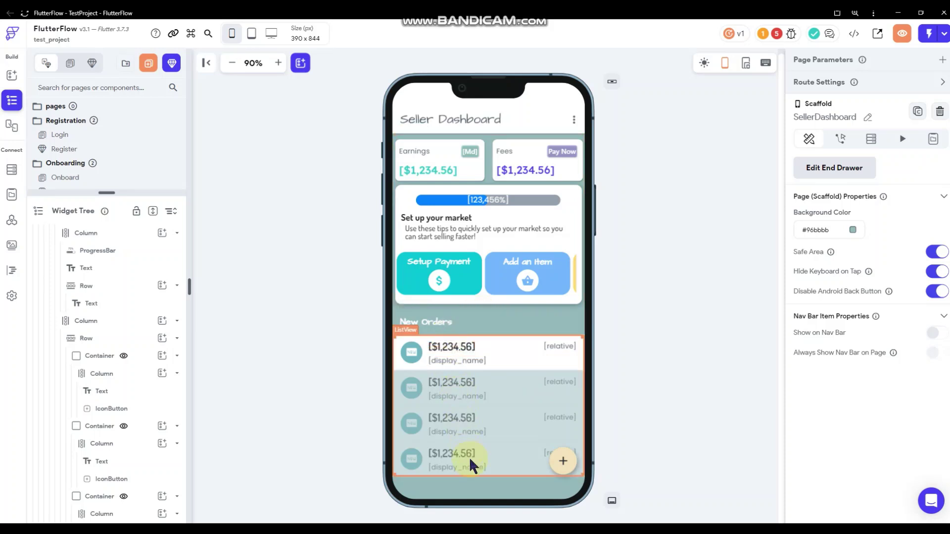
{"action": "left_click", "coordinate": [469, 418]}
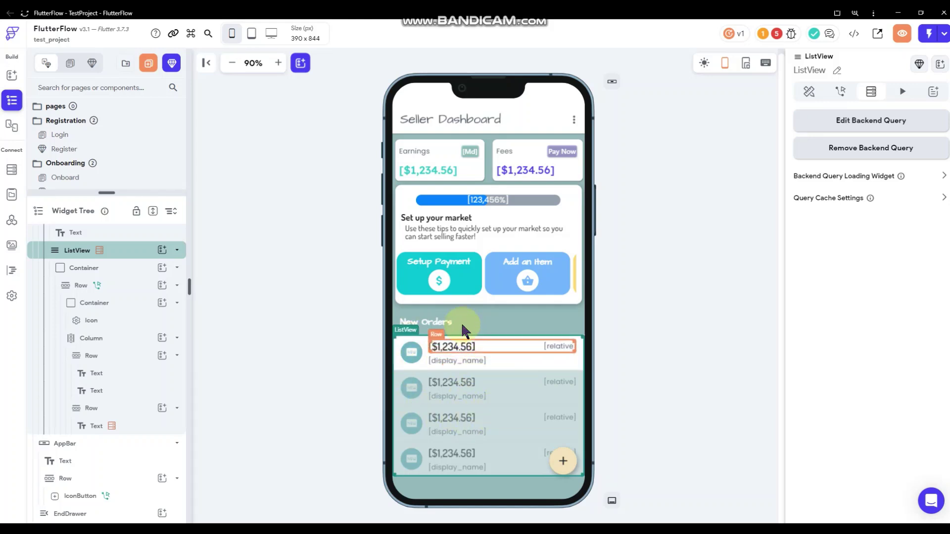
{"action": "left_click", "coordinate": [873, 121]}
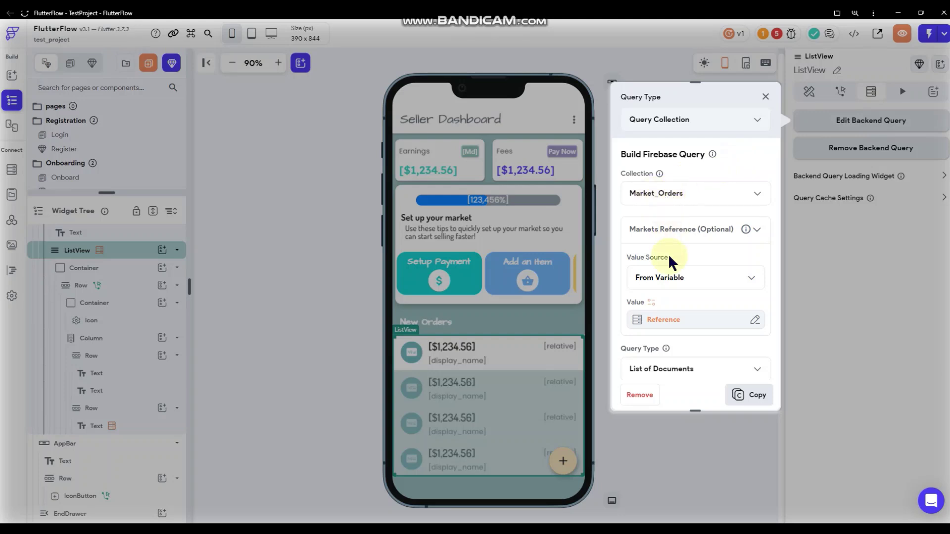
{"action": "scroll", "coordinate": [665, 254], "scroll_direction": "down", "scroll_amount": 1}
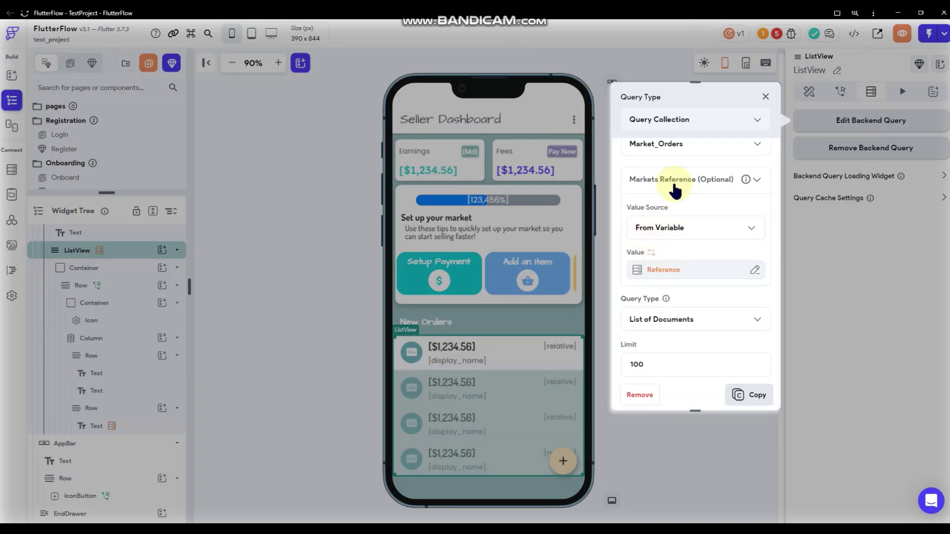
{"action": "scroll", "coordinate": [676, 184], "scroll_direction": "up", "scroll_amount": 1}
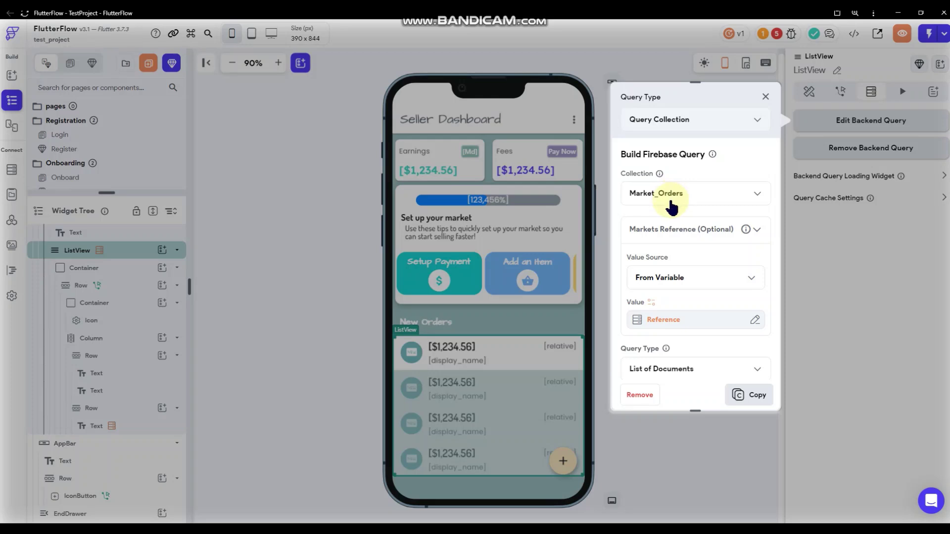
{"action": "scroll", "coordinate": [675, 290], "scroll_direction": "down", "scroll_amount": 1}
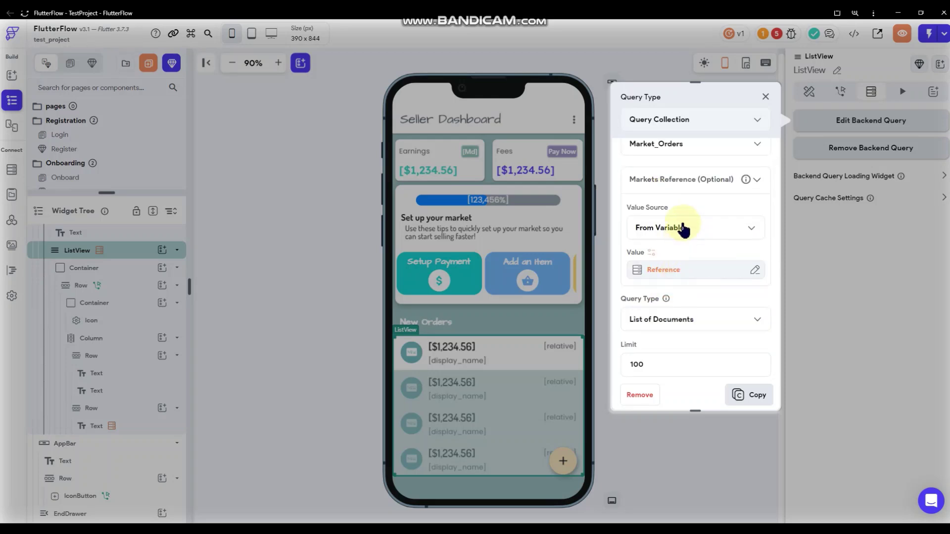
Inspect the Markets reference variable and the document limit in the New Orders ListView's backend query.
{"action": "left_click", "coordinate": [668, 271]}
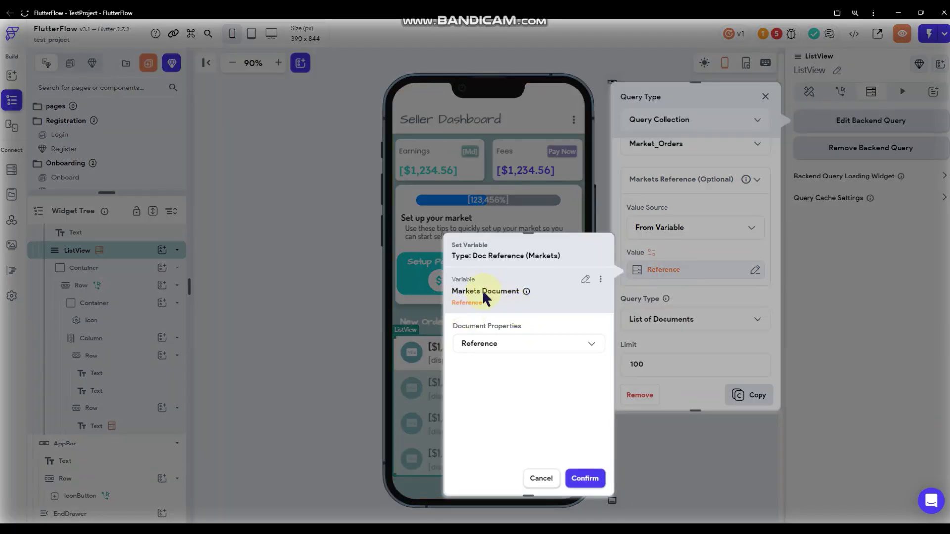
{"action": "left_click", "coordinate": [540, 476]}
{"action": "scroll", "coordinate": [684, 301], "scroll_direction": "down", "scroll_amount": 2}
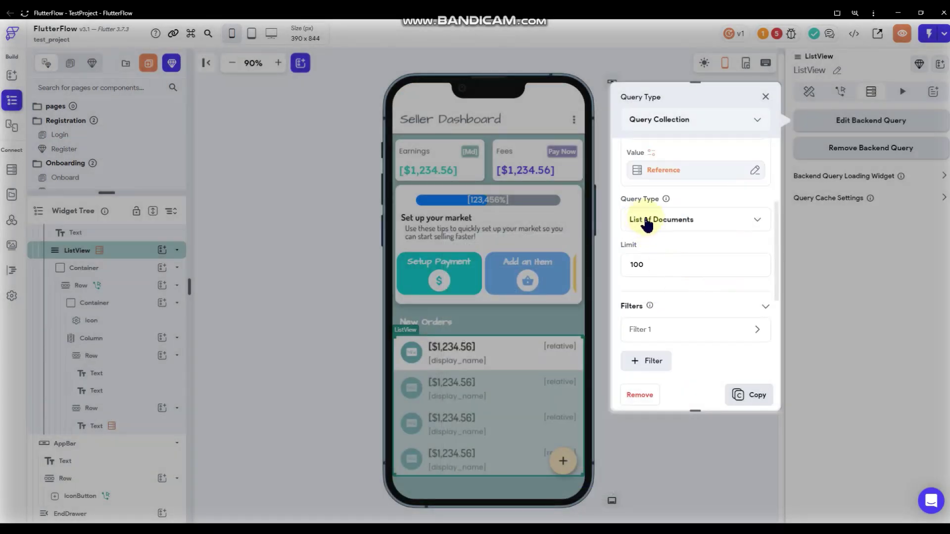
{"action": "left_click_drag", "start_coordinate": [665, 263], "coordinate": [629, 265]}
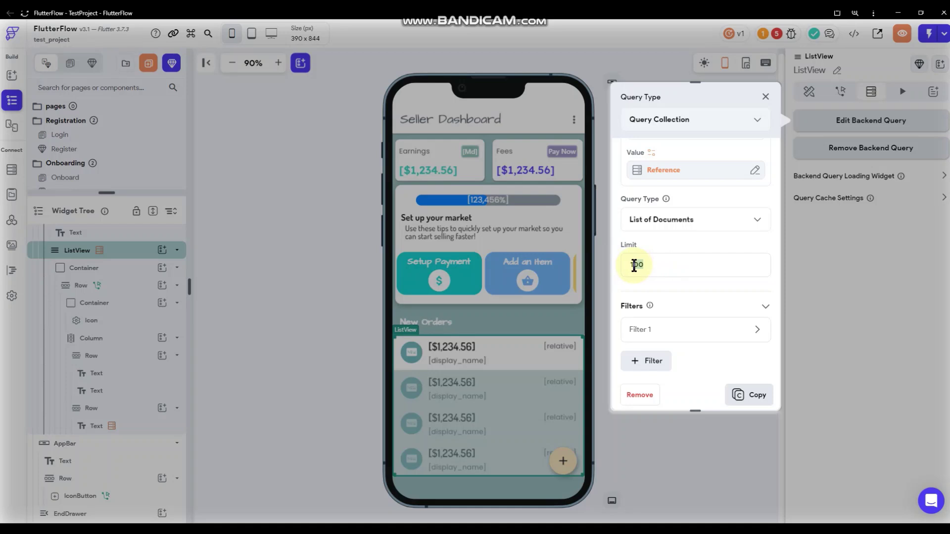
{"action": "left_click", "coordinate": [662, 268]}
Review the filter settings in the New Orders ListView's backend query, including its field, relation and value.
{"action": "scroll", "coordinate": [663, 278], "scroll_direction": "down", "scroll_amount": 4}
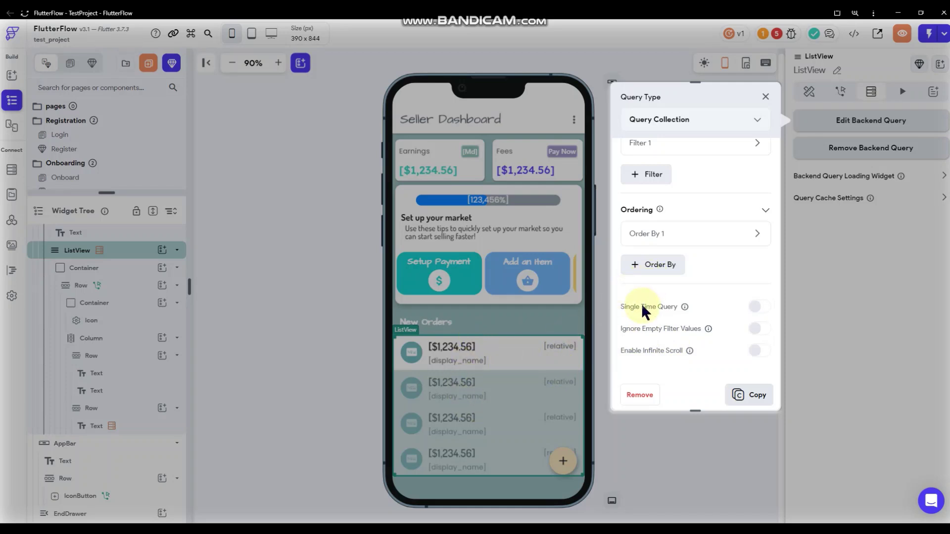
{"action": "scroll", "coordinate": [717, 299], "scroll_direction": "up", "scroll_amount": 2}
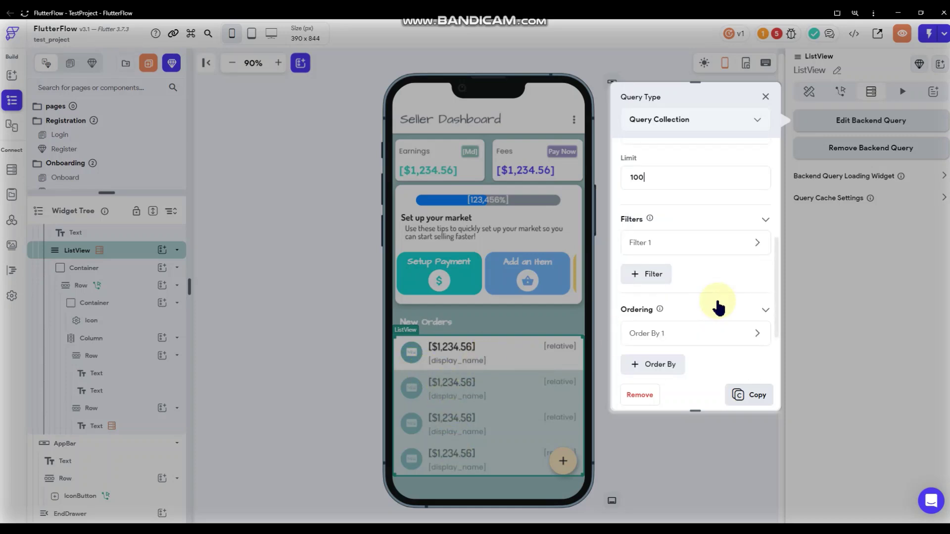
{"action": "scroll", "coordinate": [717, 298], "scroll_direction": "up", "scroll_amount": 2}
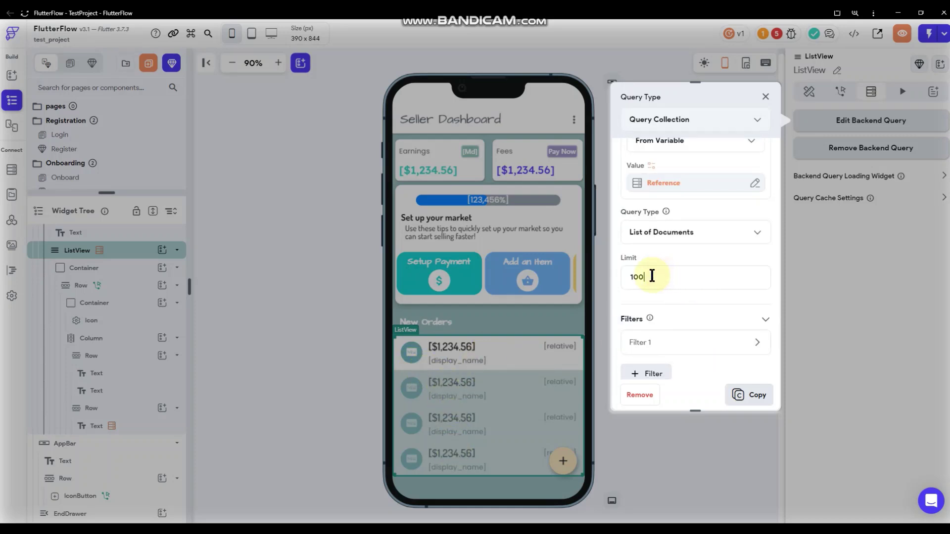
{"action": "scroll", "coordinate": [685, 257], "scroll_direction": "down", "scroll_amount": 3}
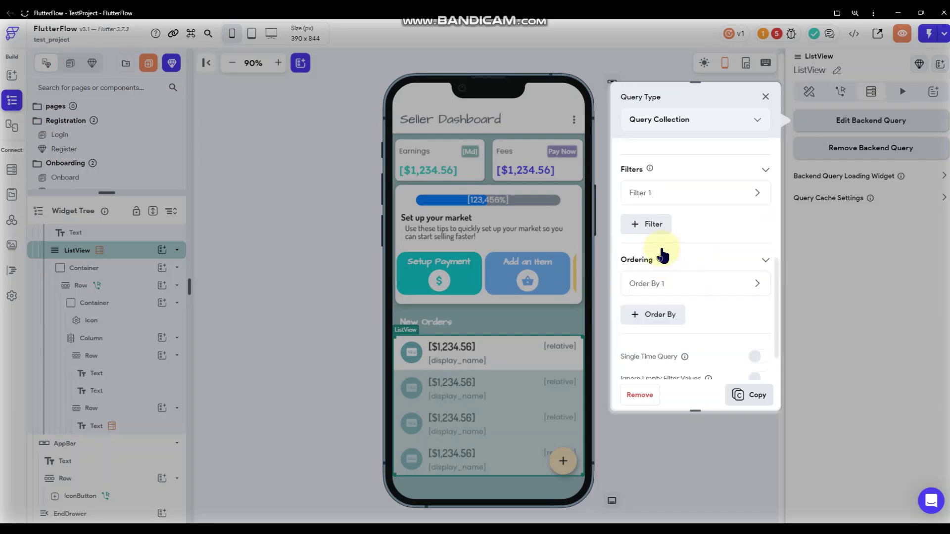
{"action": "scroll", "coordinate": [662, 252], "scroll_direction": "up", "scroll_amount": 1}
{"action": "left_click", "coordinate": [671, 243]}
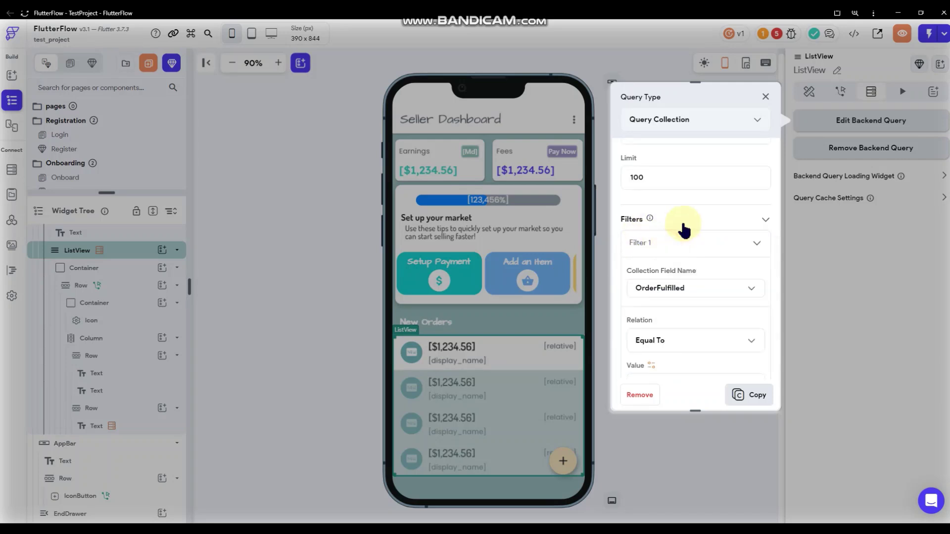
{"action": "scroll", "coordinate": [684, 229], "scroll_direction": "down", "scroll_amount": 1}
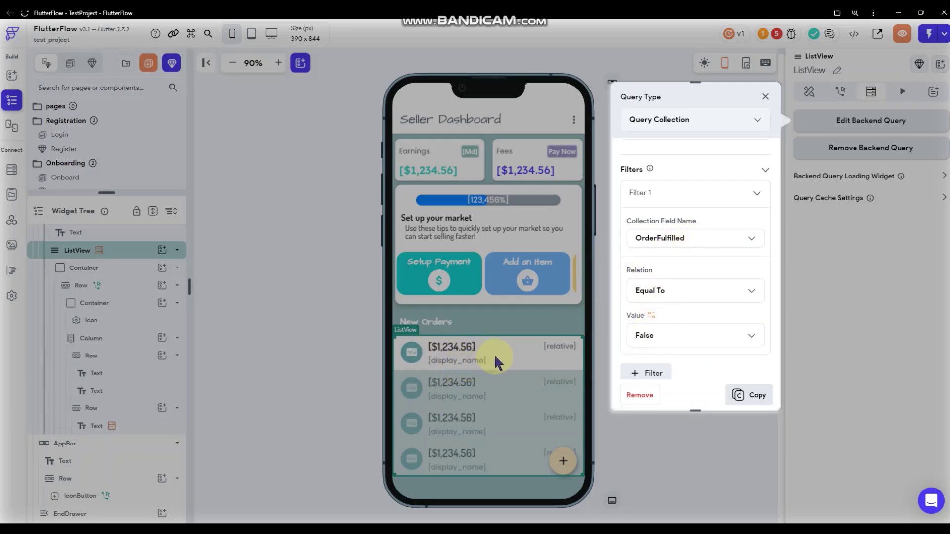
{"action": "scroll", "coordinate": [657, 257], "scroll_direction": "down", "scroll_amount": 1}
Review the ordering and remaining query options of the New Orders ListView.
{"action": "scroll", "coordinate": [660, 295], "scroll_direction": "down", "scroll_amount": 2}
{"action": "left_click", "coordinate": [668, 279]}
{"action": "scroll", "coordinate": [681, 259], "scroll_direction": "down", "scroll_amount": 3}
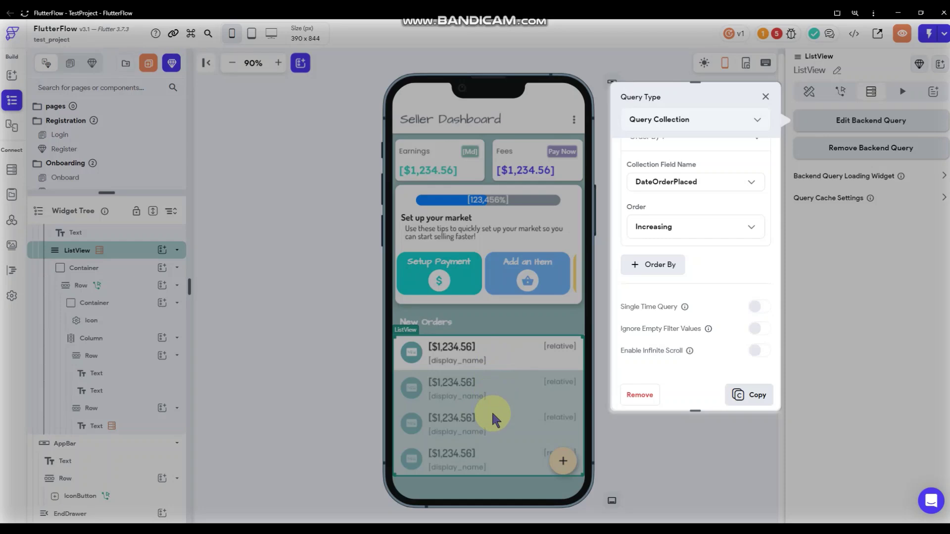
{"action": "left_click", "coordinate": [747, 395]}
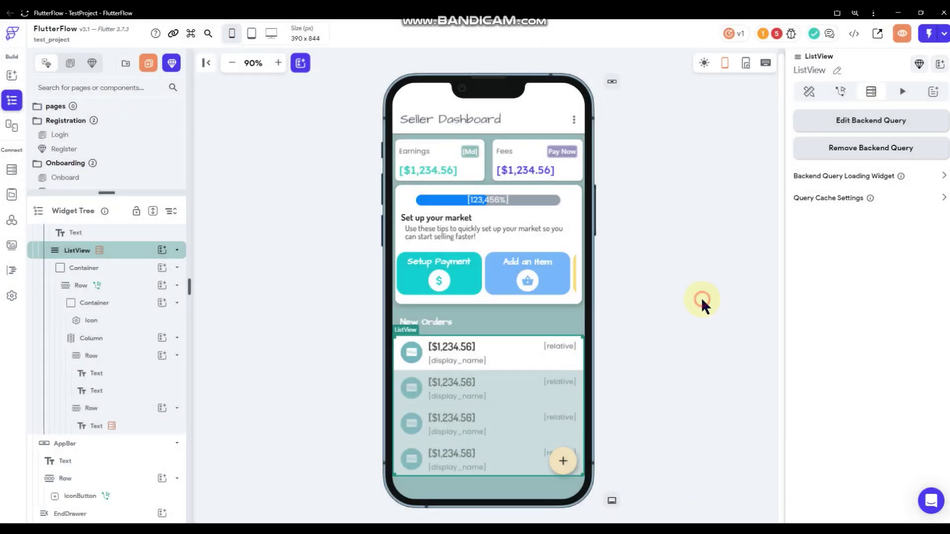
Check the backend query settings of the Container in the first New Orders row.
{"action": "left_click", "coordinate": [701, 298]}
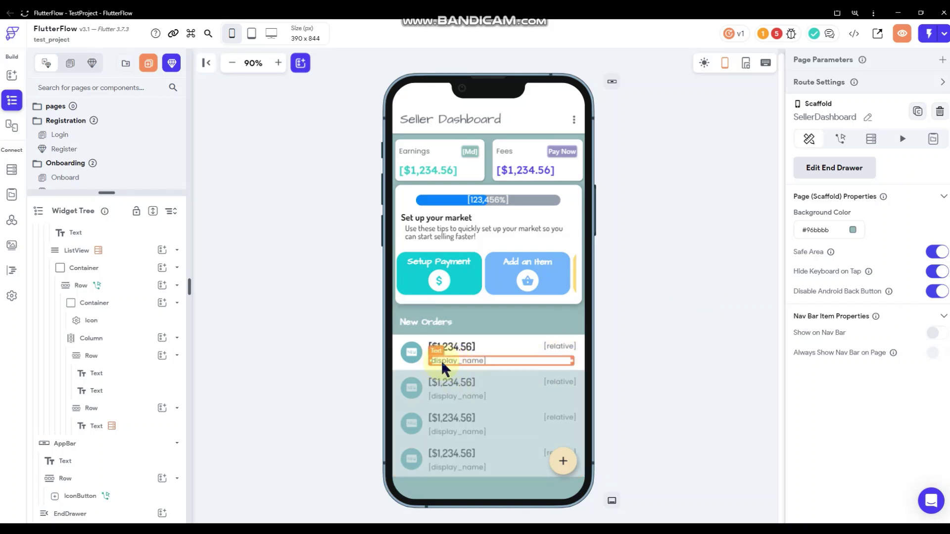
{"action": "left_click", "coordinate": [432, 370]}
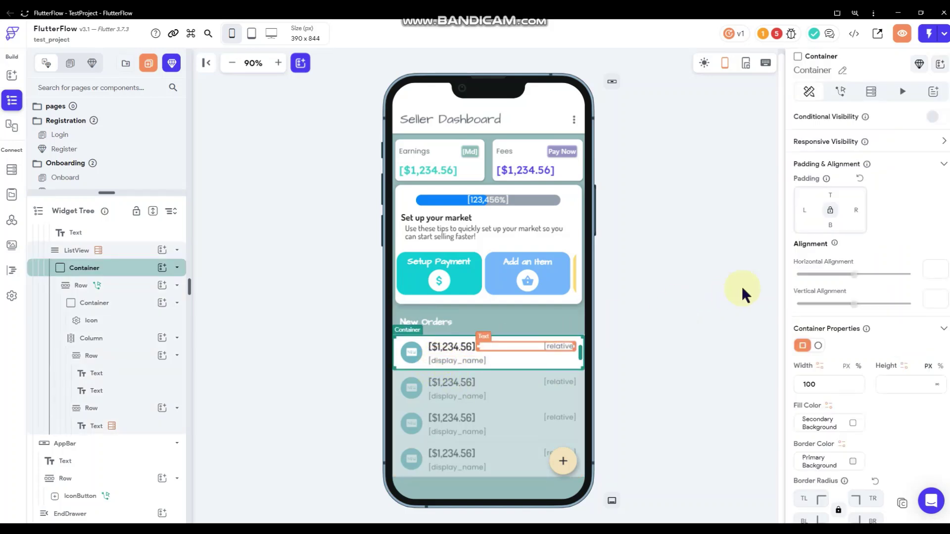
{"action": "left_click", "coordinate": [871, 92]}
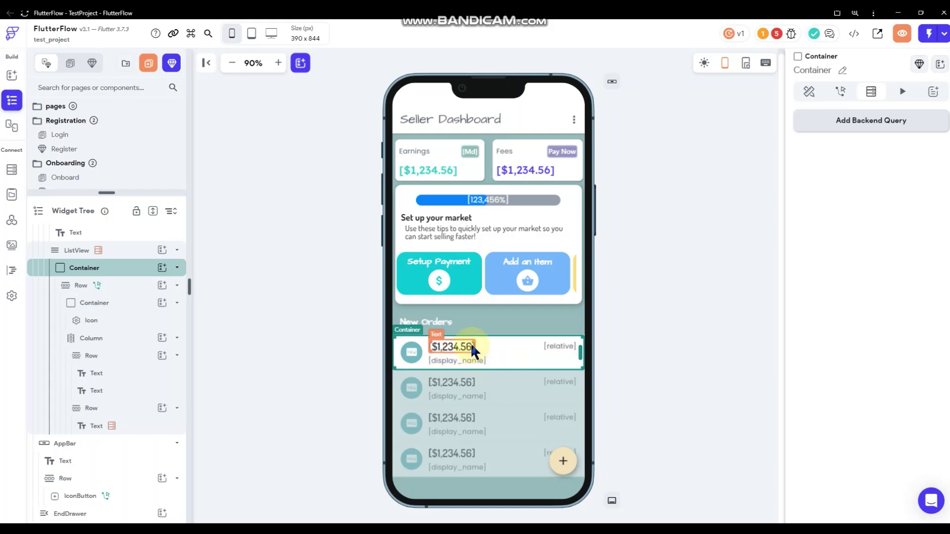
Inspect the variable, number format and currency options behind the order row's amount text, and dismiss them.
{"action": "left_click", "coordinate": [454, 346]}
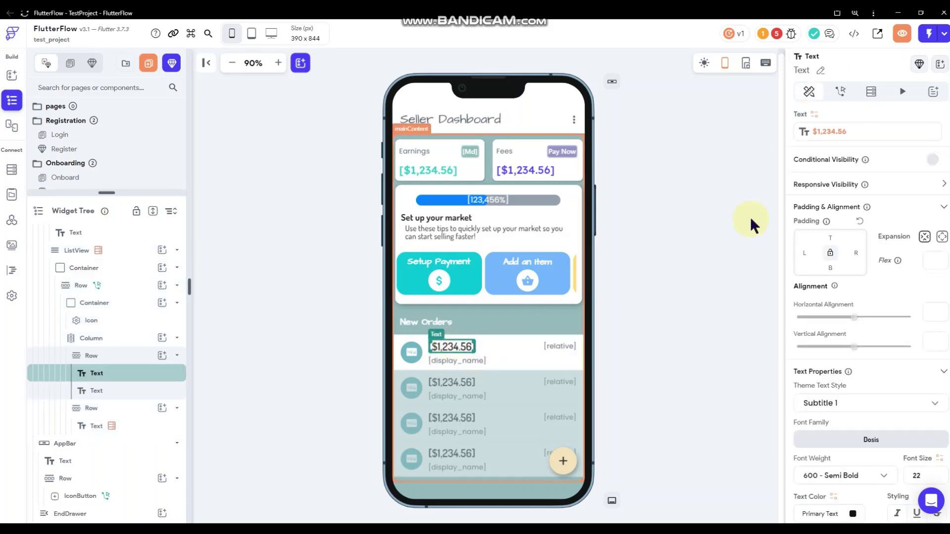
{"action": "left_click", "coordinate": [842, 138]}
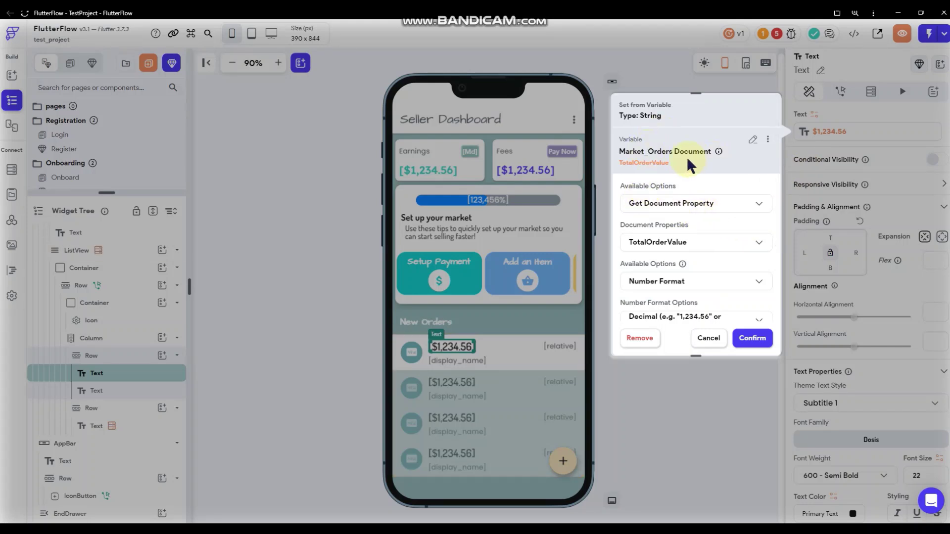
{"action": "scroll", "coordinate": [670, 208], "scroll_direction": "down", "scroll_amount": 1}
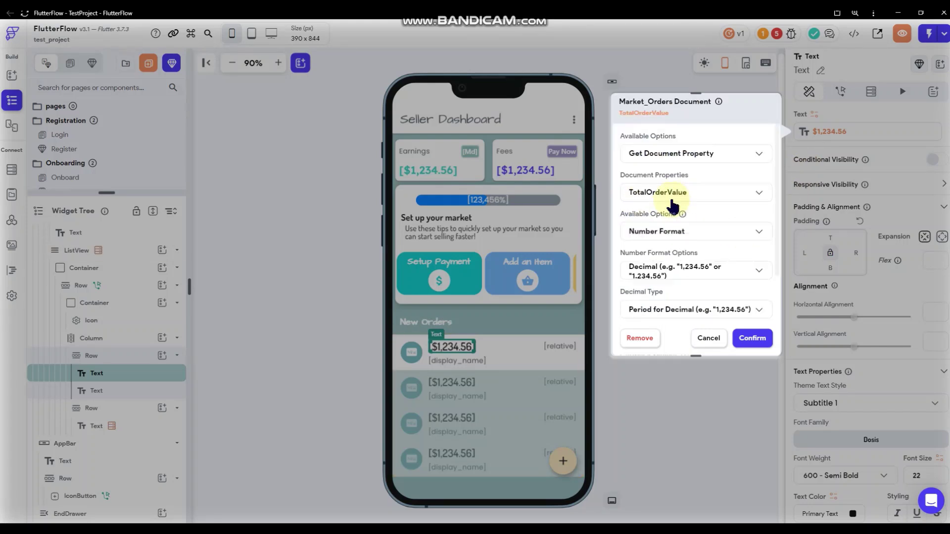
{"action": "scroll", "coordinate": [666, 244], "scroll_direction": "down", "scroll_amount": 1}
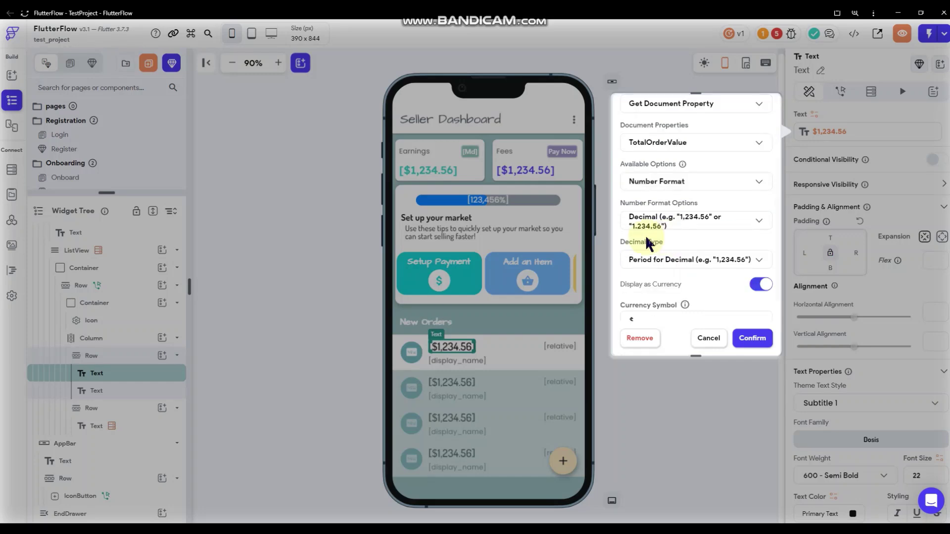
{"action": "scroll", "coordinate": [668, 247], "scroll_direction": "down", "scroll_amount": 1}
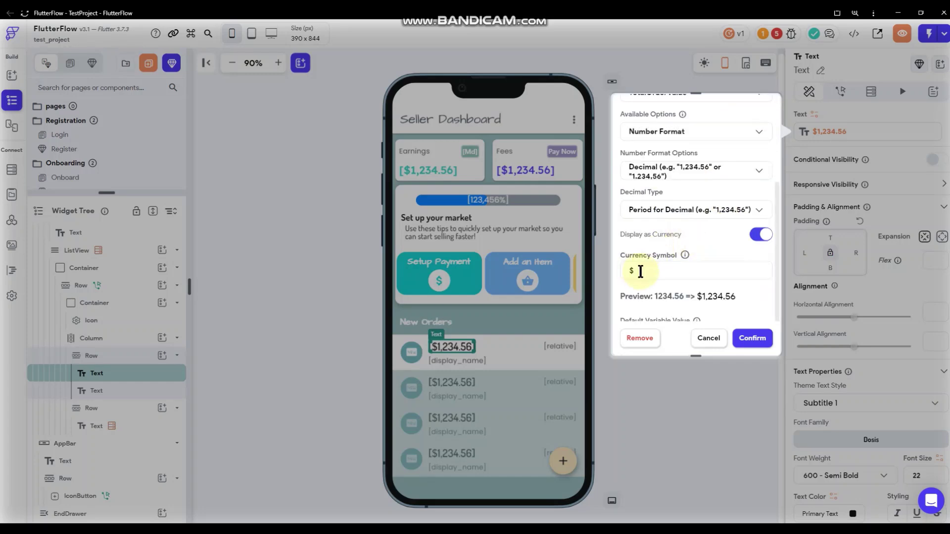
{"action": "left_click", "coordinate": [658, 240]}
{"action": "left_click", "coordinate": [709, 339]}
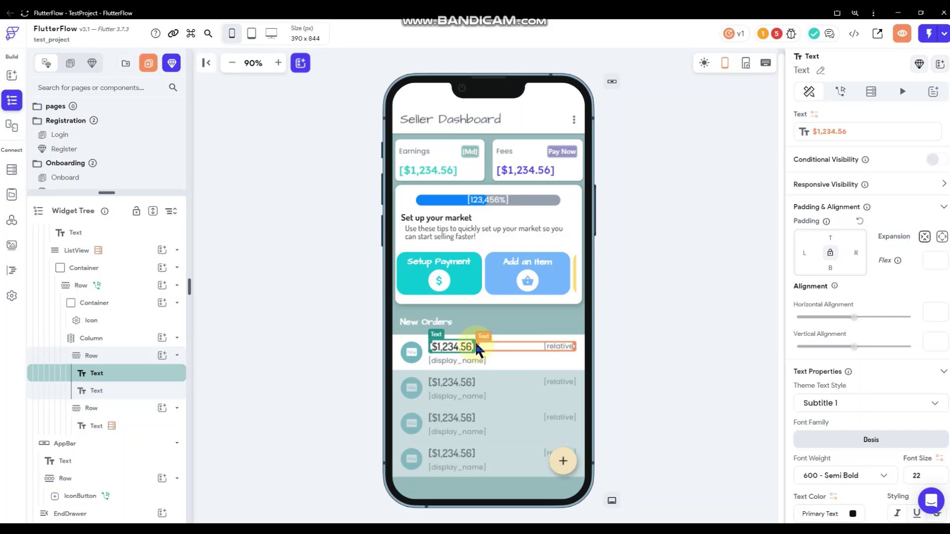
Inspect the variable and DateTime format options behind the order row's relative date text, and dismiss them.
{"action": "left_click", "coordinate": [560, 345]}
{"action": "left_click", "coordinate": [822, 131]}
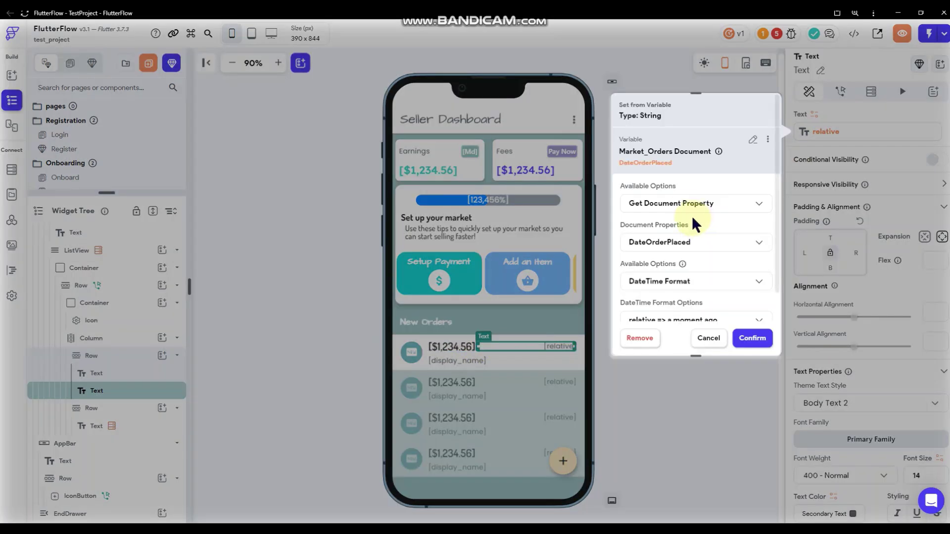
{"action": "scroll", "coordinate": [673, 236], "scroll_direction": "down", "scroll_amount": 1}
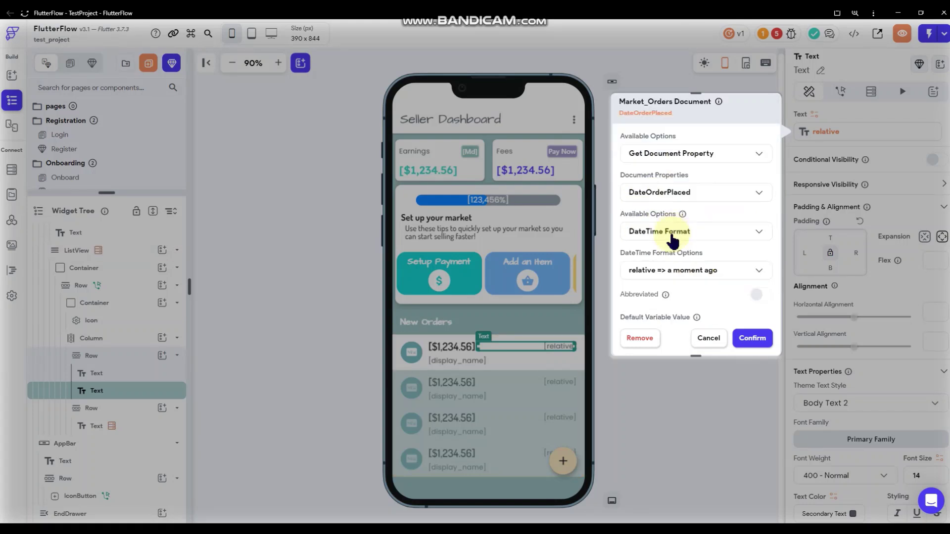
{"action": "scroll", "coordinate": [661, 253], "scroll_direction": "down", "scroll_amount": 1}
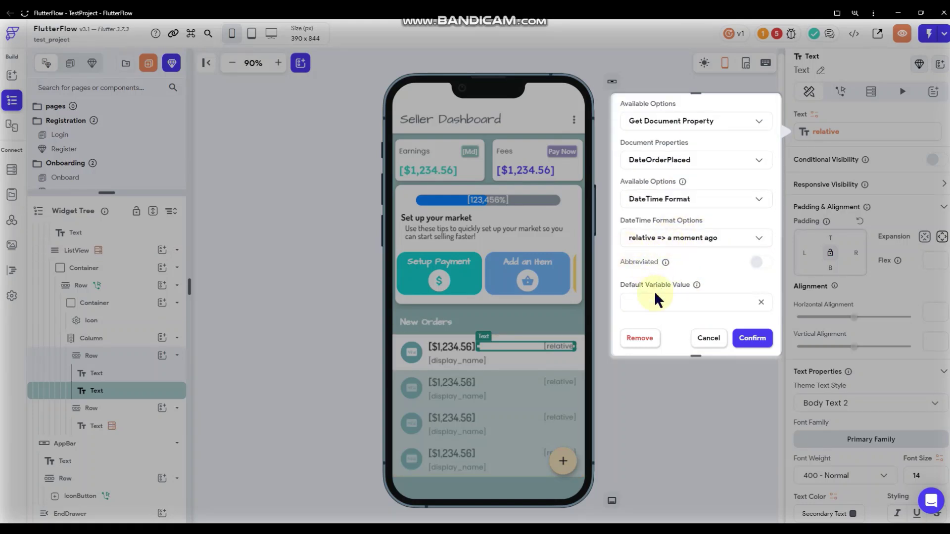
{"action": "left_click", "coordinate": [680, 406]}
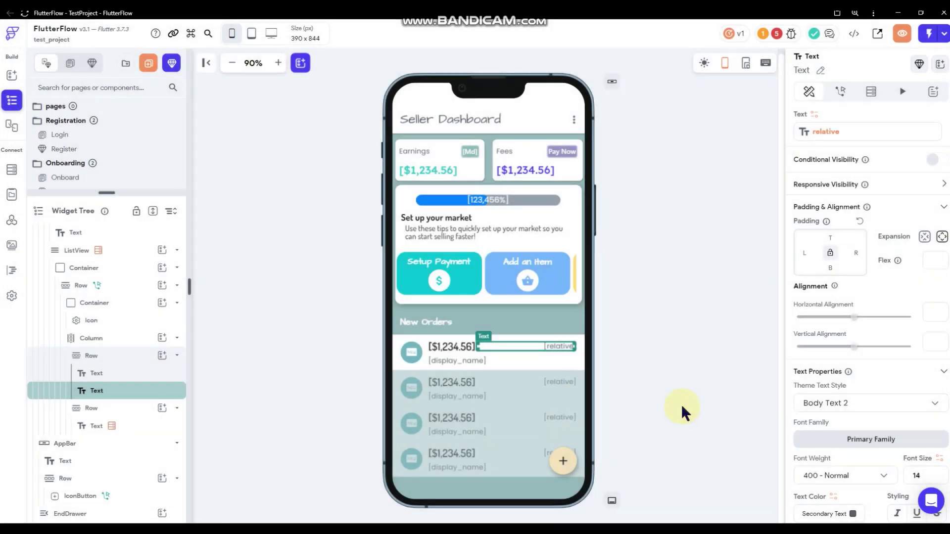
Examine the collection and reference variable in the backend query of the order row's display_name text.
{"action": "left_click", "coordinate": [459, 361]}
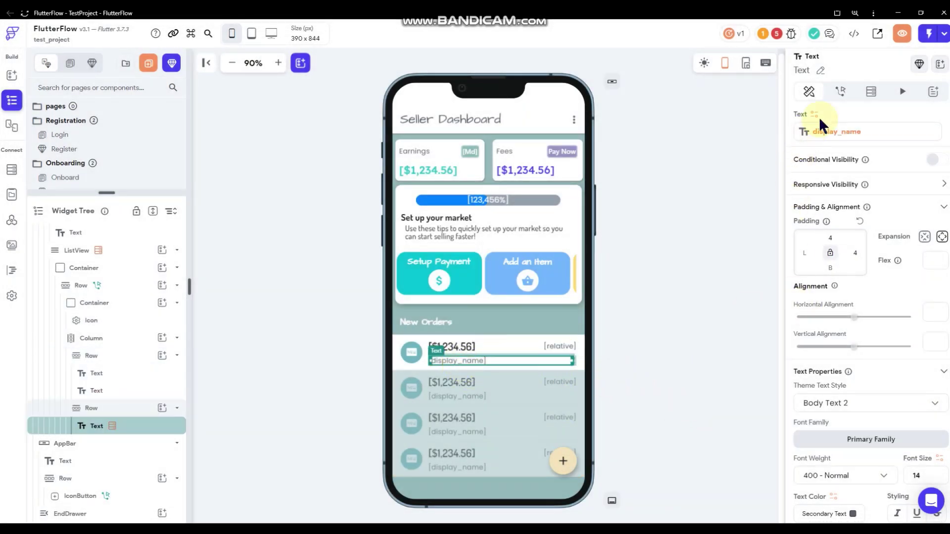
{"action": "left_click", "coordinate": [871, 92]}
{"action": "left_click", "coordinate": [821, 121]}
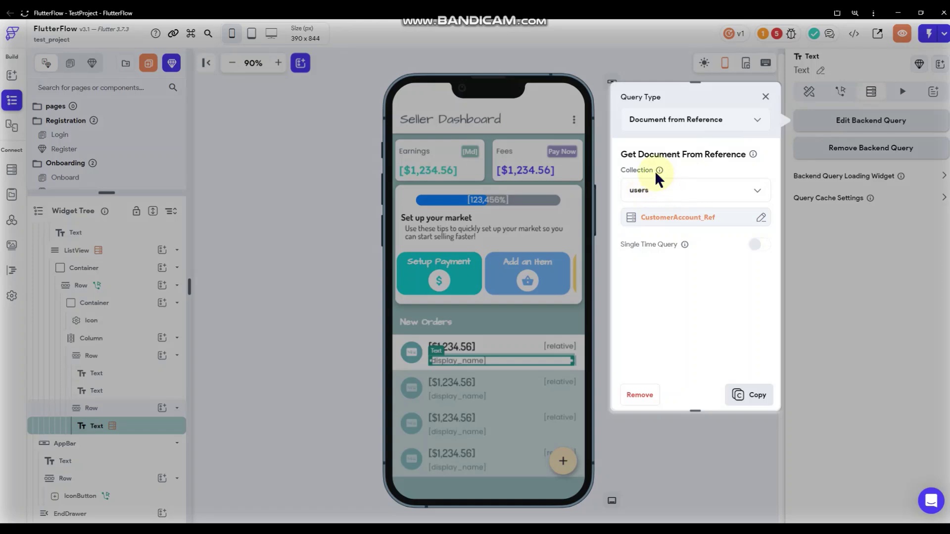
{"action": "left_click", "coordinate": [672, 219]}
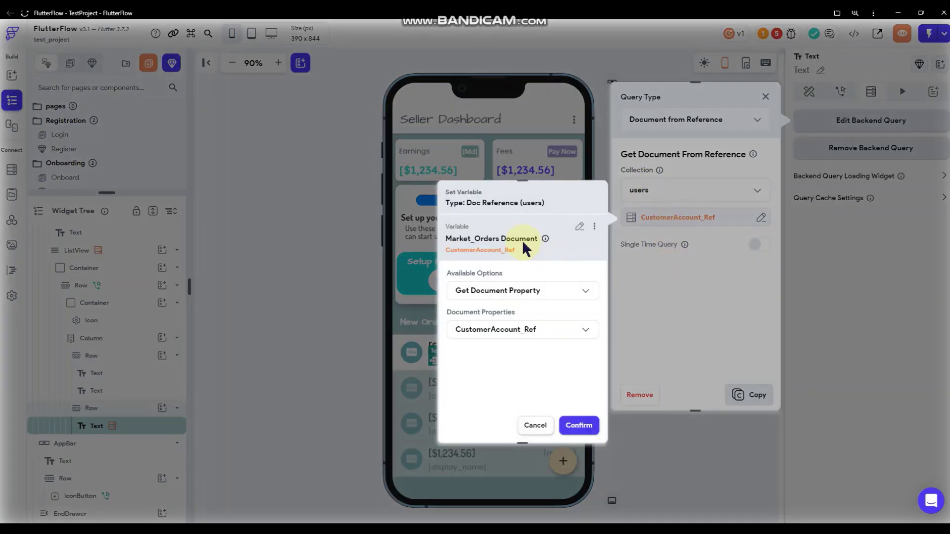
{"action": "left_click", "coordinate": [672, 190]}
{"action": "left_click", "coordinate": [672, 190]}
{"action": "left_click", "coordinate": [657, 220]}
{"action": "left_click", "coordinate": [674, 220]}
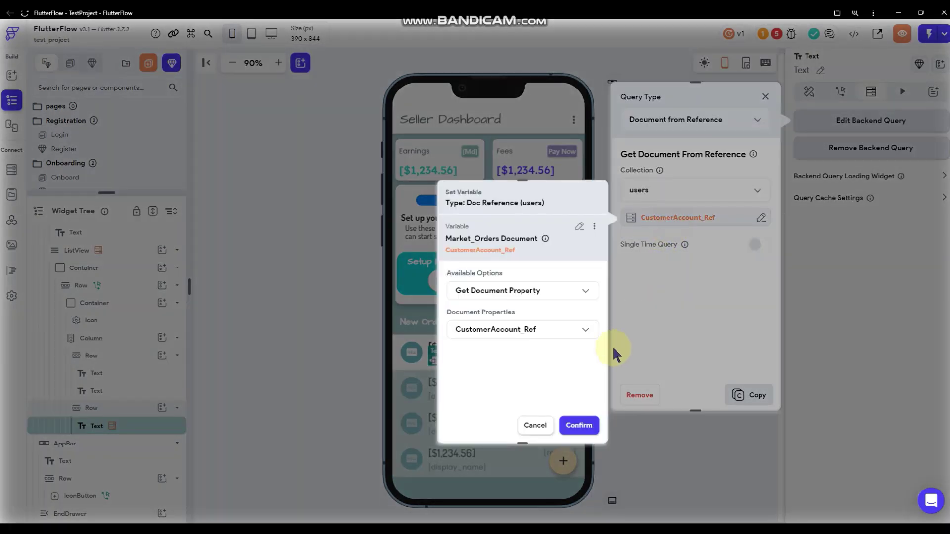
Set the display_name text's users query reference to CustomerAccount_Ref from the Market_Orders Document.
{"action": "left_click", "coordinate": [579, 226]}
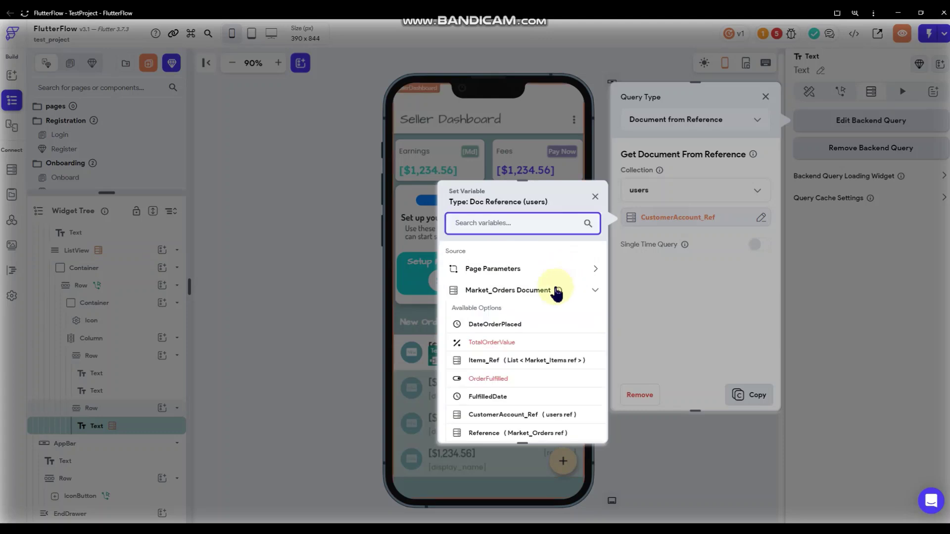
{"action": "scroll", "coordinate": [505, 321], "scroll_direction": "down", "scroll_amount": 1}
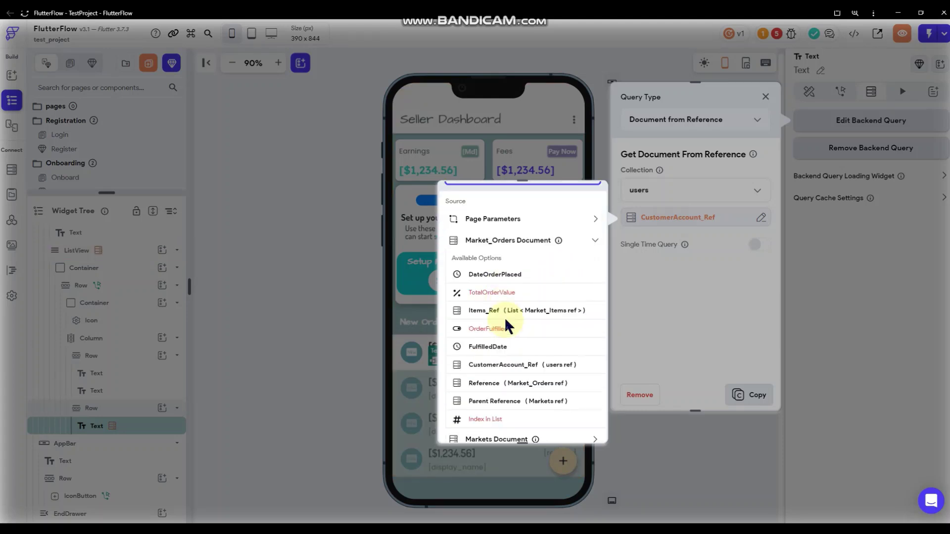
{"action": "left_click", "coordinate": [523, 366]}
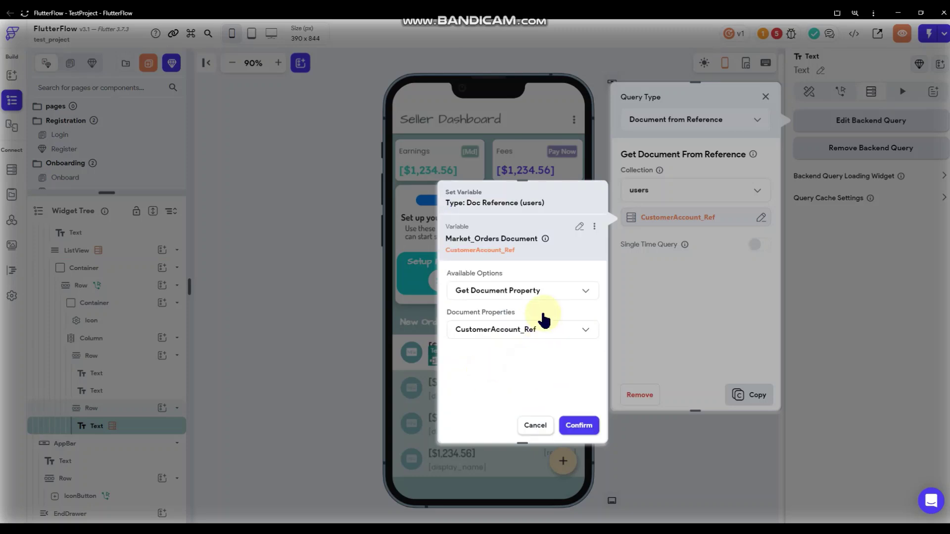
{"action": "left_click", "coordinate": [574, 426]}
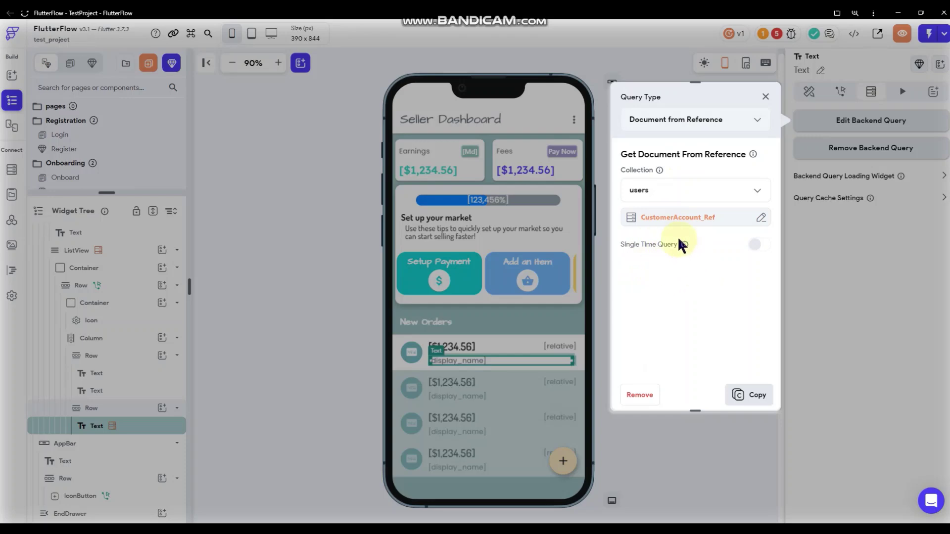
{"action": "left_click", "coordinate": [768, 96]}
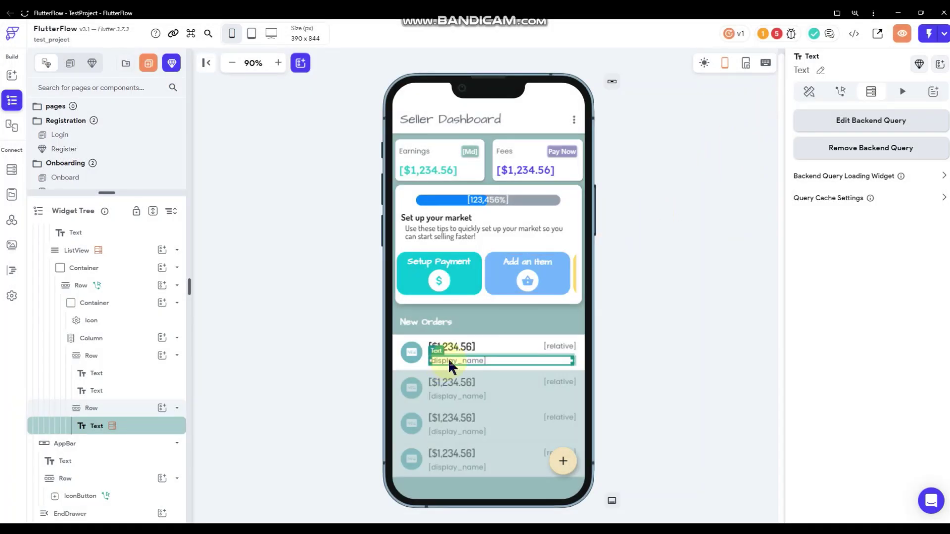
Inspect the users Document variable bound to the order row's display_name text and dismiss it.
{"action": "left_click", "coordinate": [811, 92]}
{"action": "left_click", "coordinate": [841, 131]}
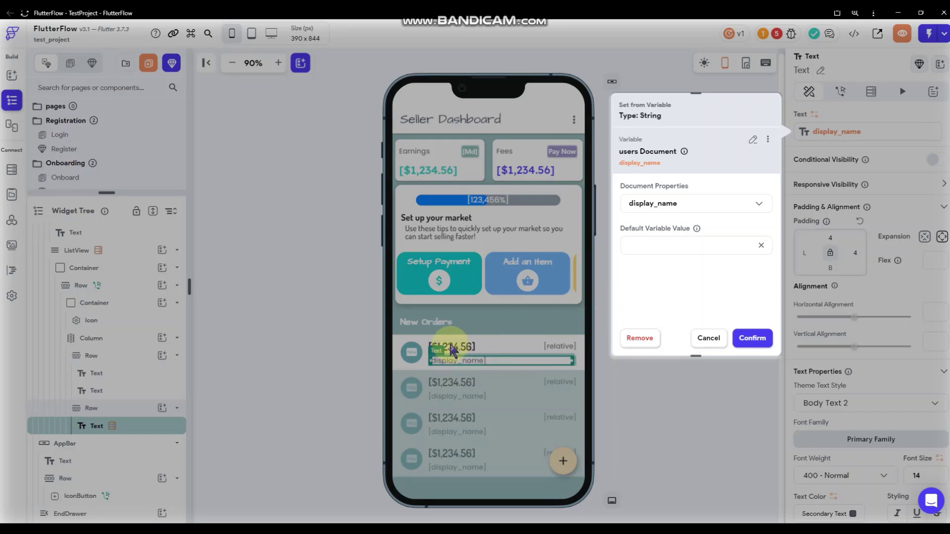
{"action": "left_click", "coordinate": [709, 339]}
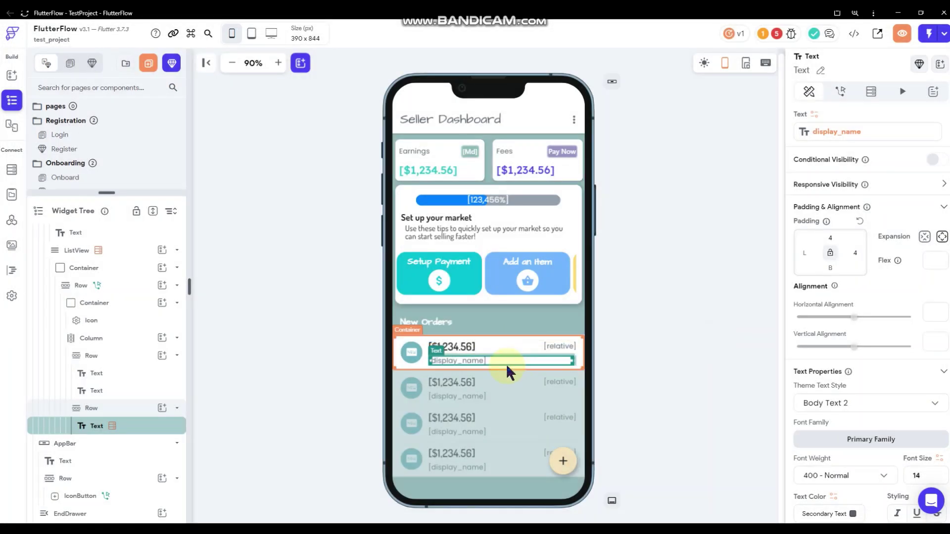
Inspect the actions of the Seller Dashboard's floating action button and of the app bar's menu icon.
{"action": "left_click", "coordinate": [506, 365]}
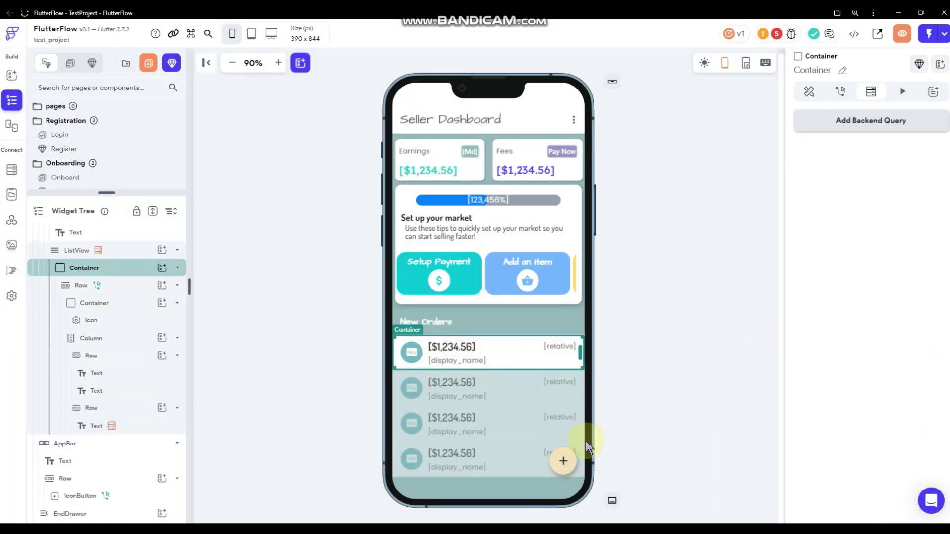
{"action": "left_click", "coordinate": [558, 461]}
{"action": "left_click", "coordinate": [548, 460]}
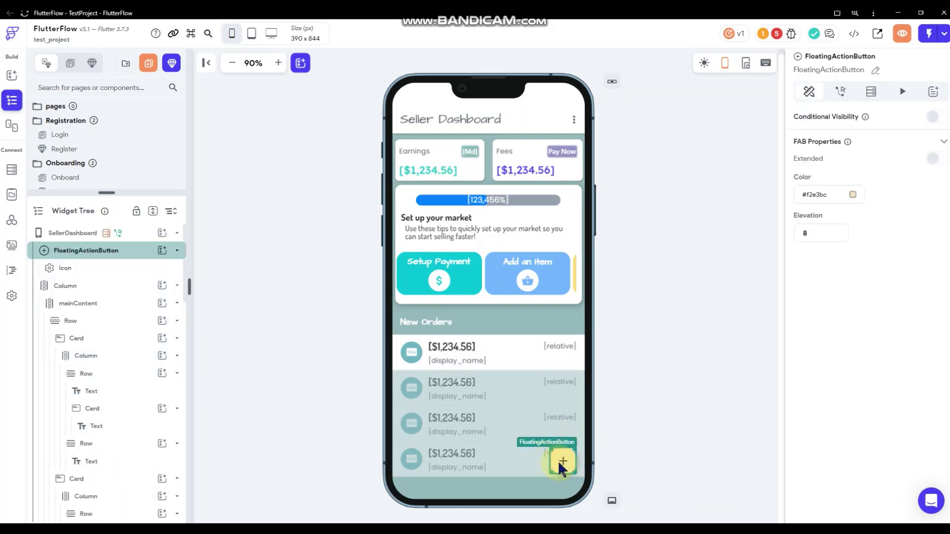
{"action": "left_click", "coordinate": [840, 91]}
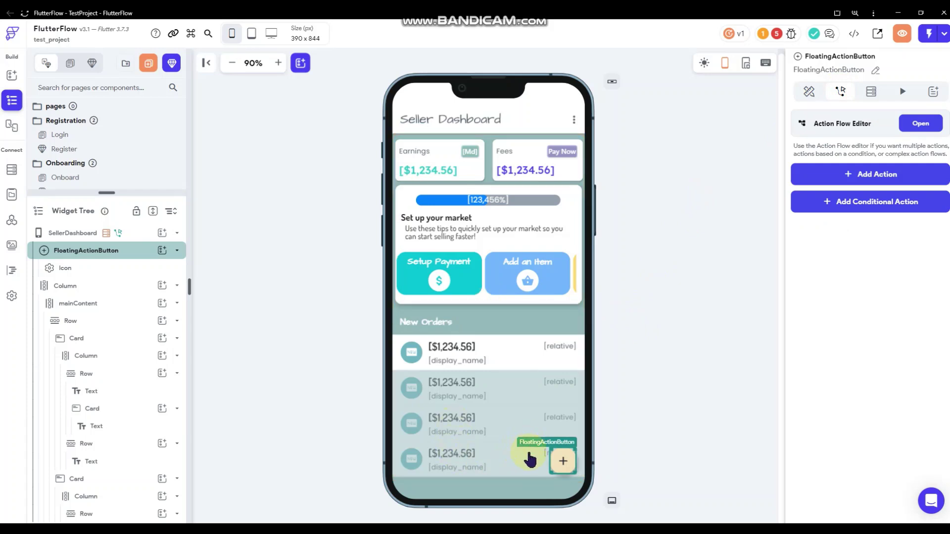
{"action": "scroll", "coordinate": [565, 379], "scroll_direction": "up", "scroll_amount": 1}
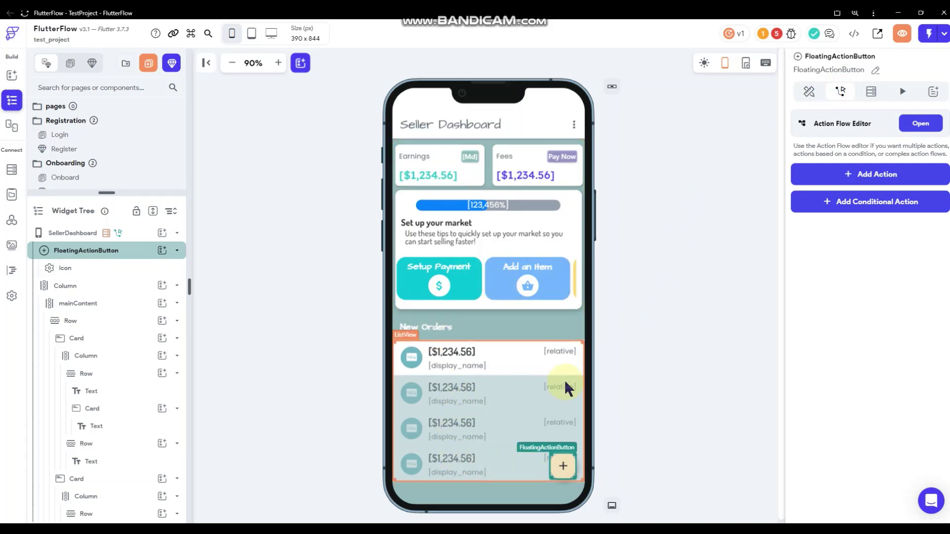
{"action": "left_click", "coordinate": [649, 368]}
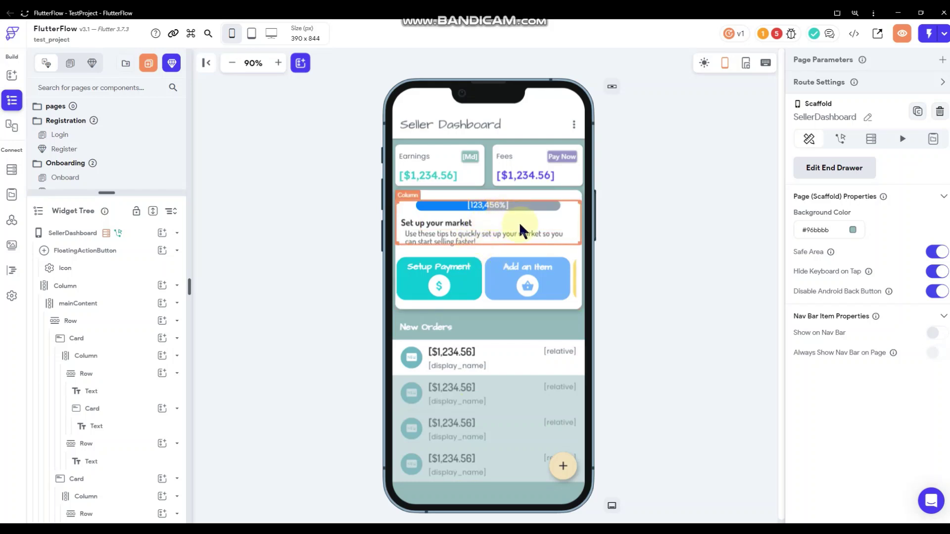
{"action": "left_click", "coordinate": [574, 126]}
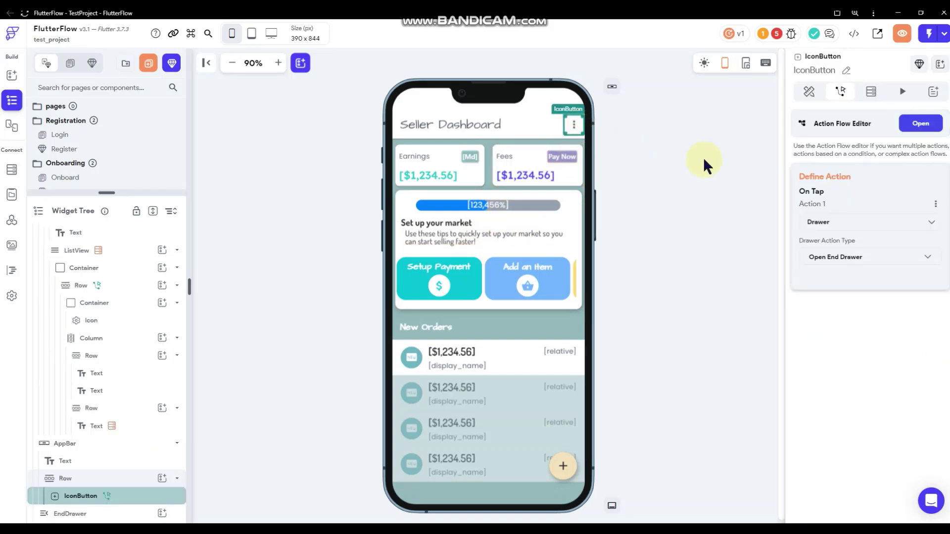
{"action": "left_click", "coordinate": [660, 192]}
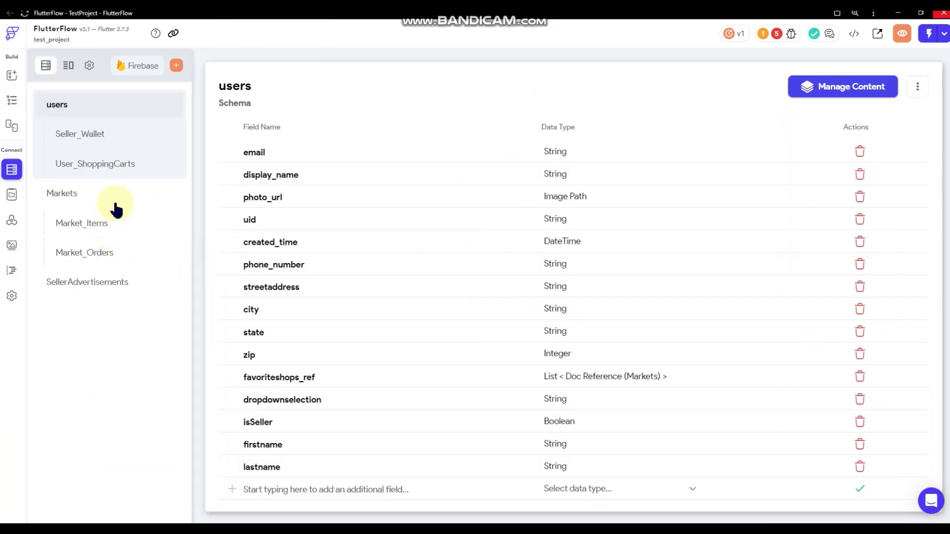
Review the Markets collection's schema down to its tip, earnings and fee fields, and return to the page builder.
{"action": "left_click", "coordinate": [153, 198]}
{"action": "scroll", "coordinate": [308, 239], "scroll_direction": "down", "scroll_amount": 5}
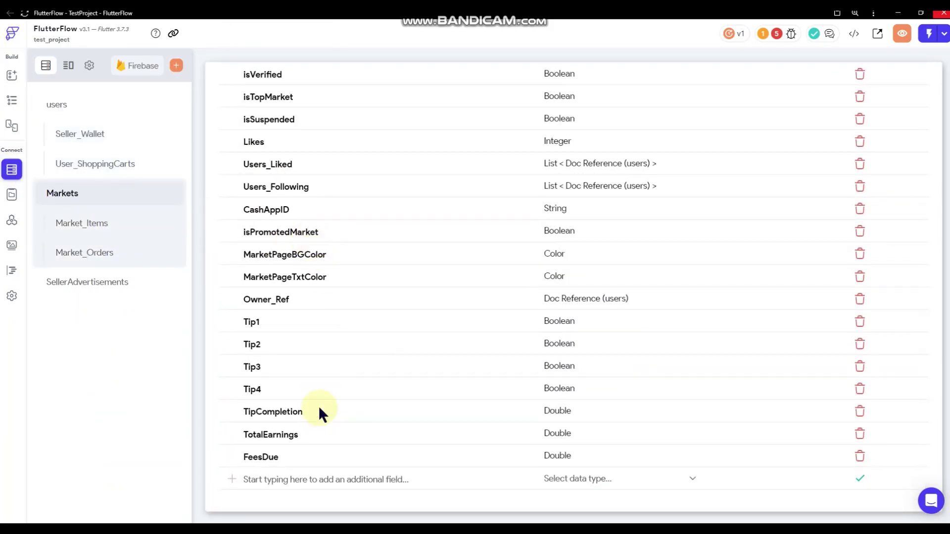
{"action": "left_click", "coordinate": [18, 95]}
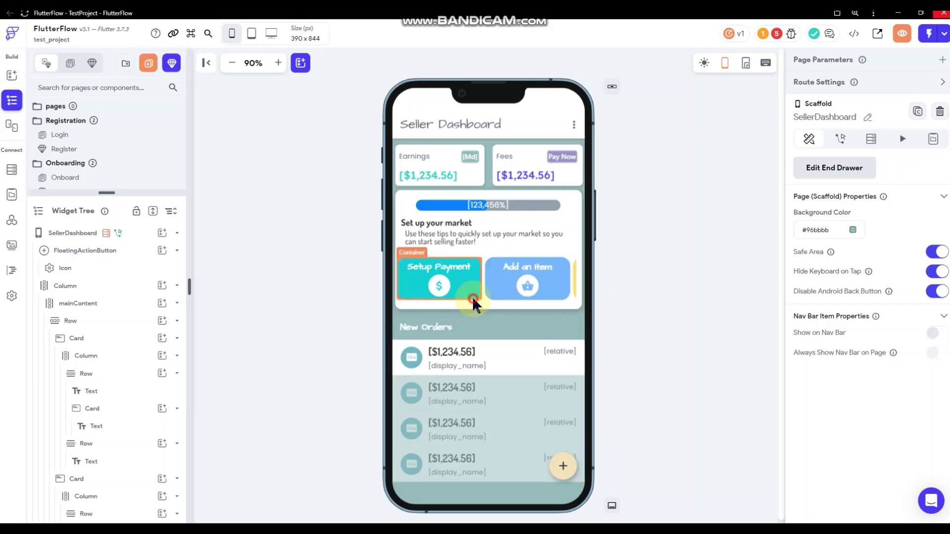
Create a component named UpdateCashAppID from the Action Sheet - Normal (iOS) bottom sheet template, using the project's own theme.
{"action": "left_click", "coordinate": [474, 303]}
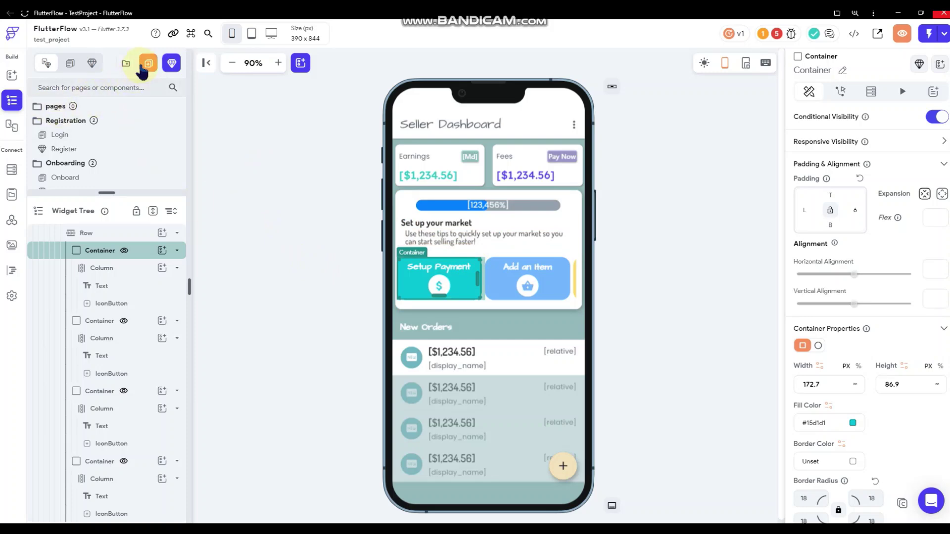
{"action": "left_click", "coordinate": [171, 65]}
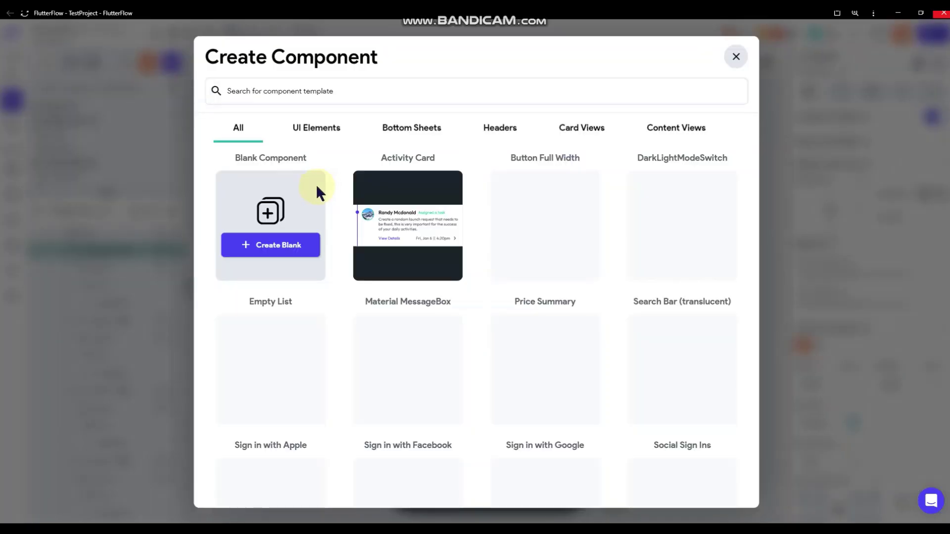
{"action": "left_click", "coordinate": [431, 127]}
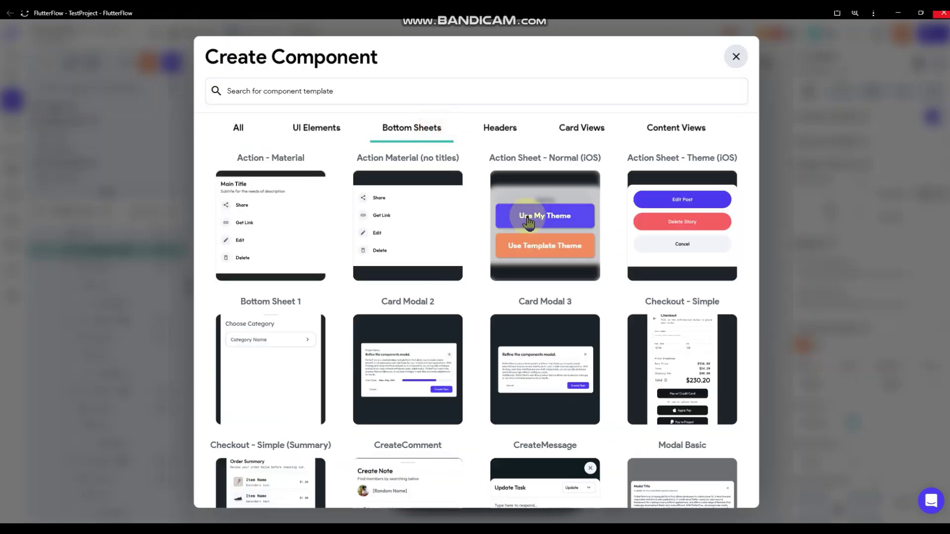
{"action": "left_click", "coordinate": [528, 217]}
{"action": "left_click", "coordinate": [447, 267]}
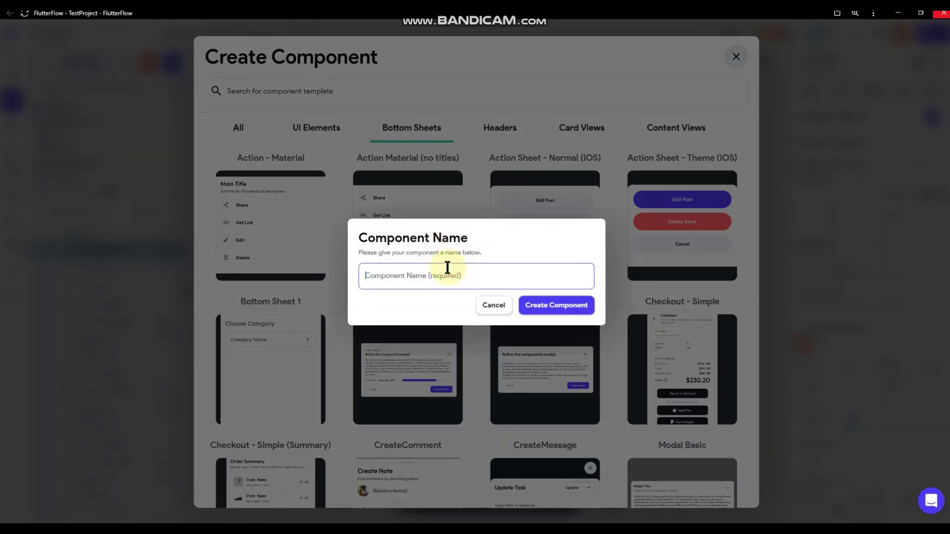
{"action": "type", "text": "UpdateCashAppID"}
{"action": "left_click", "coordinate": [542, 307]}
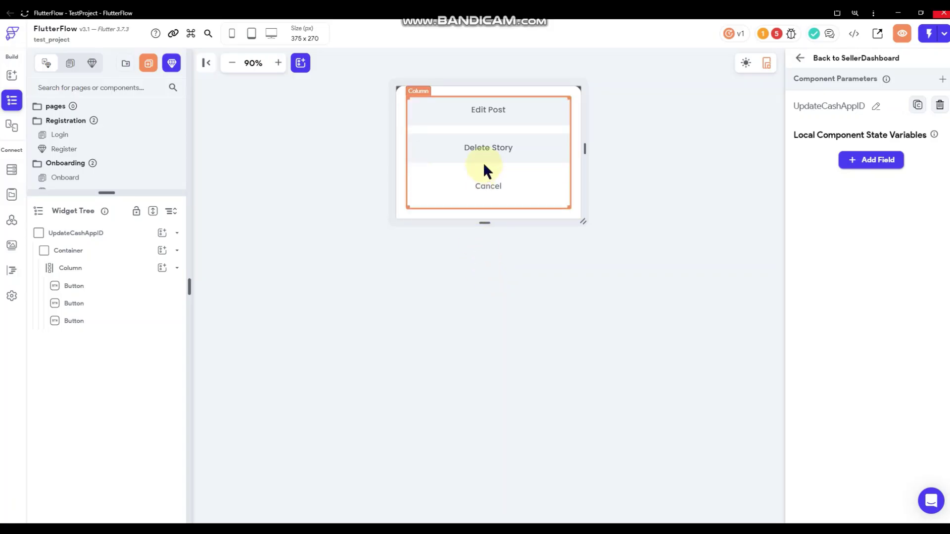
Remove the Column with its three buttons from the UpdateCashAppID component and return to SellerDashboard.
{"action": "left_click", "coordinate": [484, 165]}
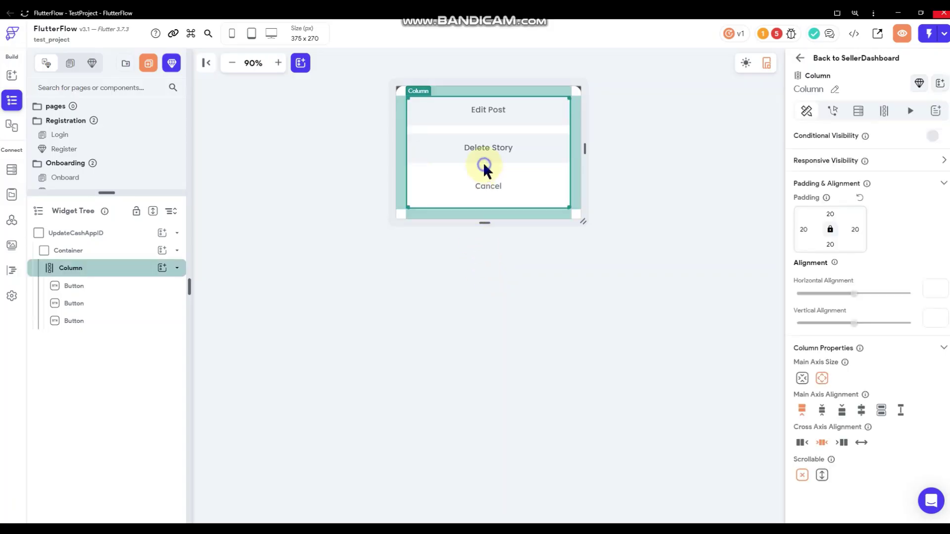
{"action": "right_click", "coordinate": [484, 164]}
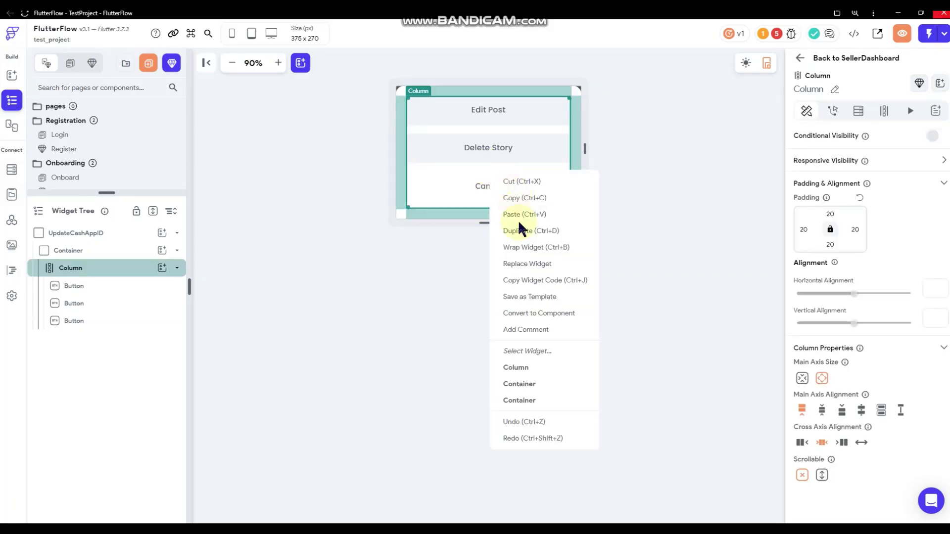
{"action": "left_click", "coordinate": [565, 179]}
{"action": "left_click", "coordinate": [800, 58]}
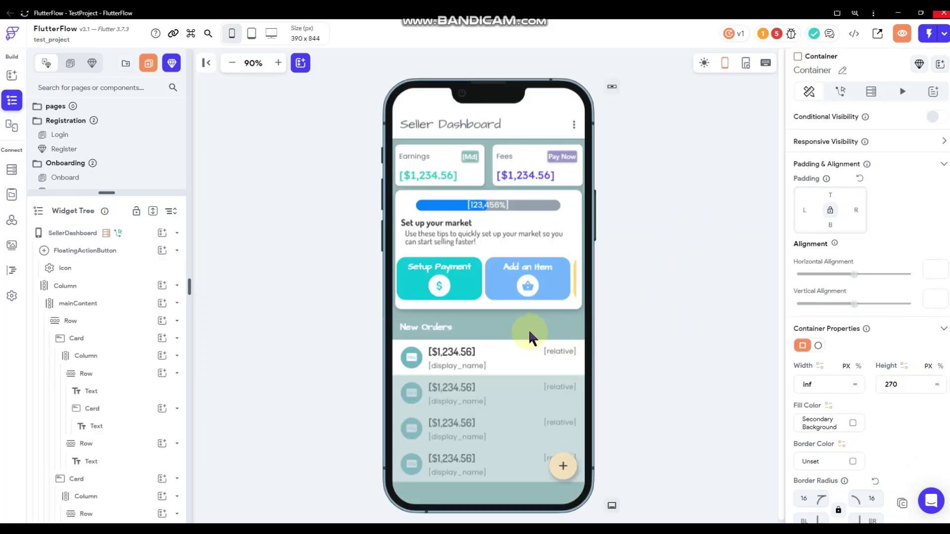
Add an On Tap Bottom Sheet action to the Setup Payment container that displays the UpdateCashAppID component.
{"action": "left_click", "coordinate": [475, 305]}
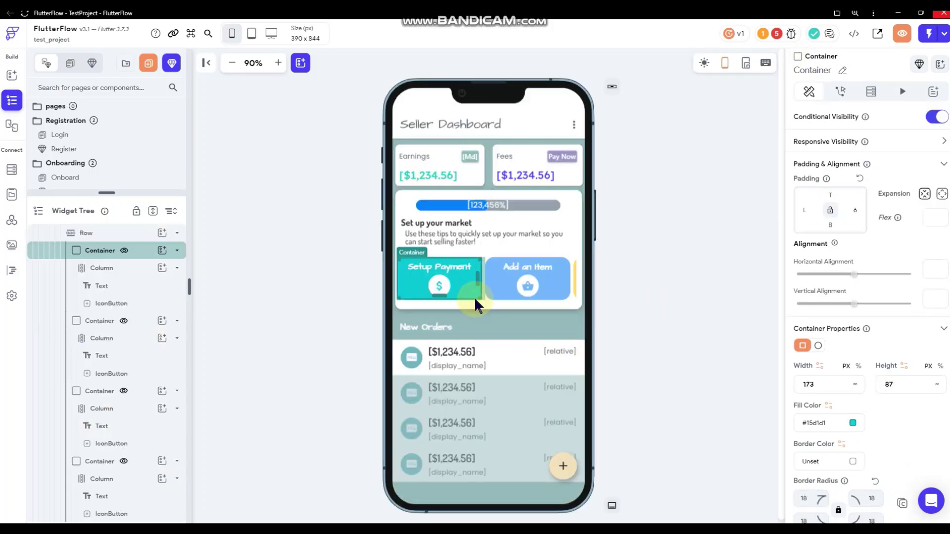
{"action": "left_click", "coordinate": [840, 92]}
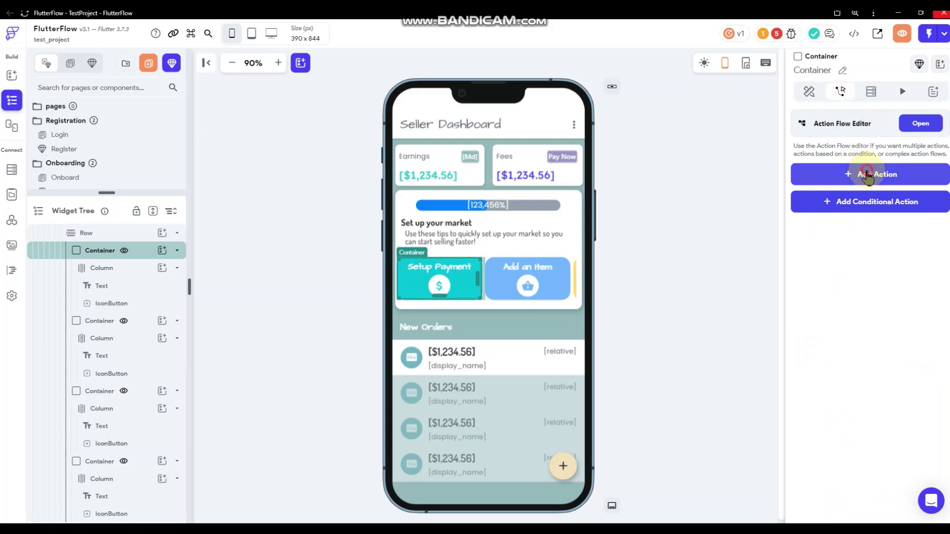
{"action": "left_click", "coordinate": [867, 176]}
{"action": "scroll", "coordinate": [869, 312], "scroll_direction": "down", "scroll_amount": 8}
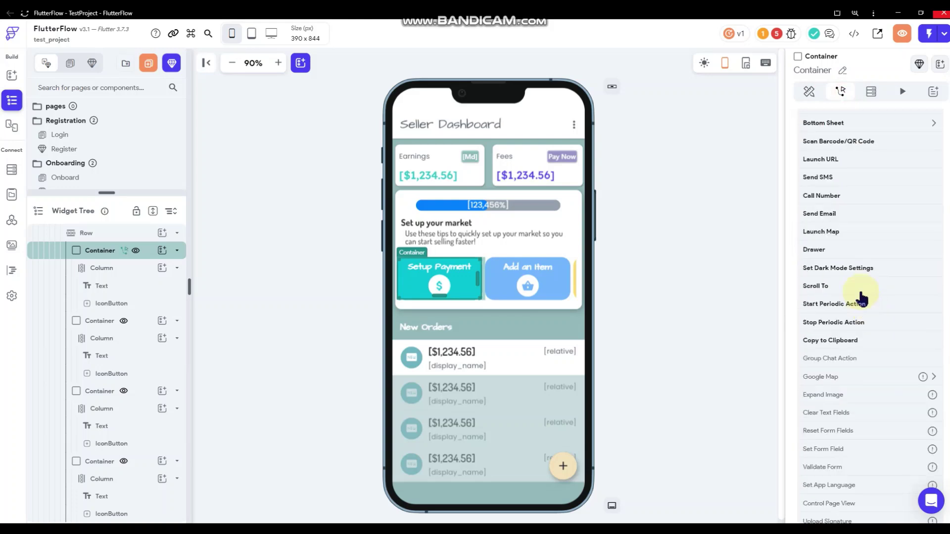
{"action": "scroll", "coordinate": [848, 230], "scroll_direction": "up", "scroll_amount": 1}
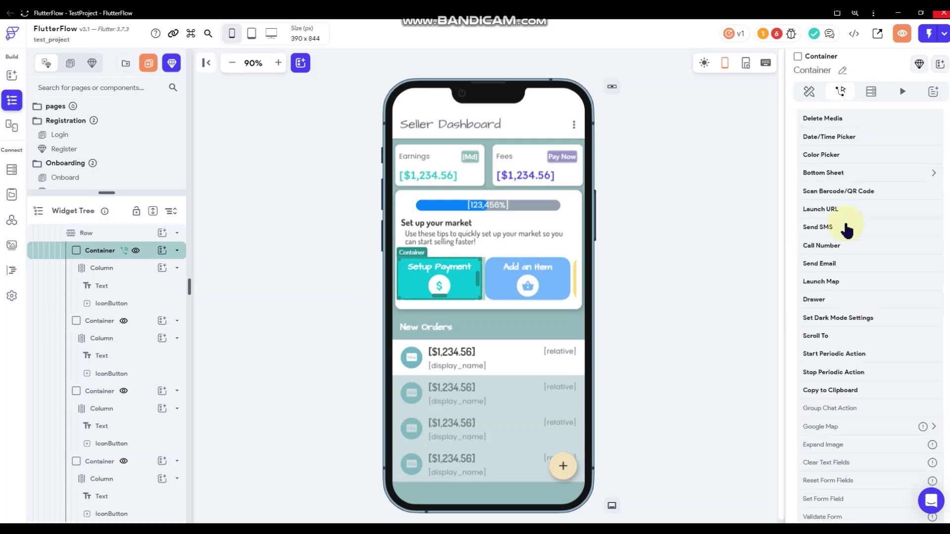
{"action": "left_click", "coordinate": [841, 174]}
{"action": "left_click", "coordinate": [833, 191]}
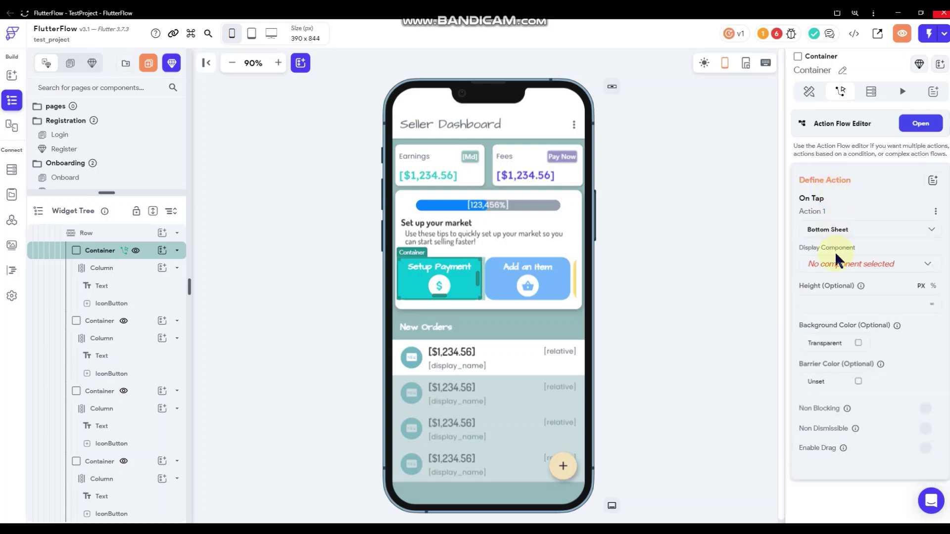
{"action": "left_click", "coordinate": [834, 263]}
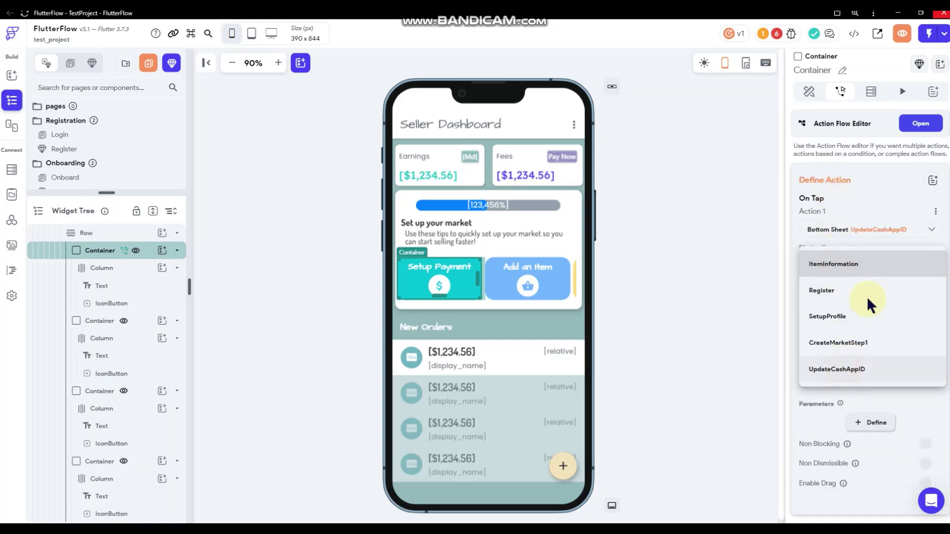
{"action": "scroll", "coordinate": [871, 294], "scroll_direction": "down", "scroll_amount": 1}
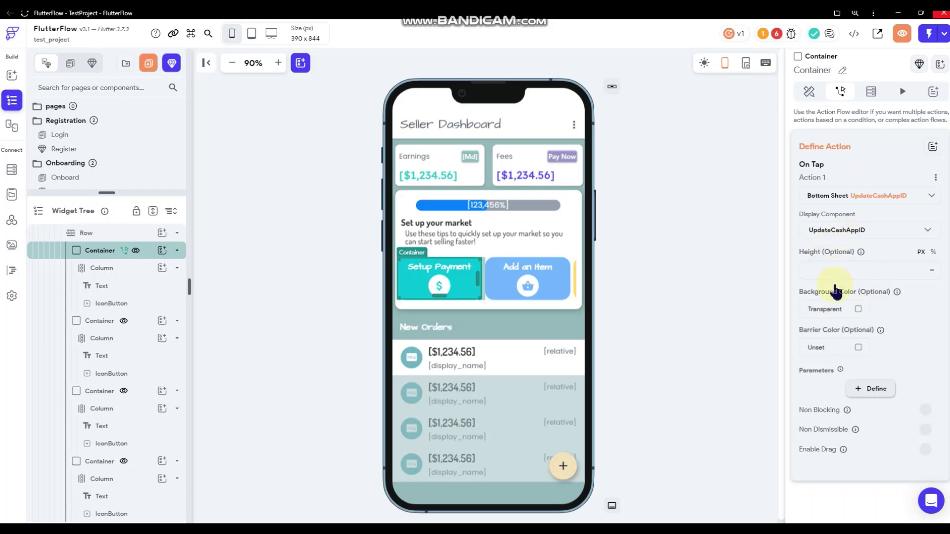
Define a marketRef parameter on UpdateCashAppID as a DocumentReference to the Markets collection.
{"action": "left_click", "coordinate": [871, 389]}
{"action": "left_click", "coordinate": [870, 139]}
{"action": "left_click", "coordinate": [830, 180]}
{"action": "type", "text": "marketRe"}
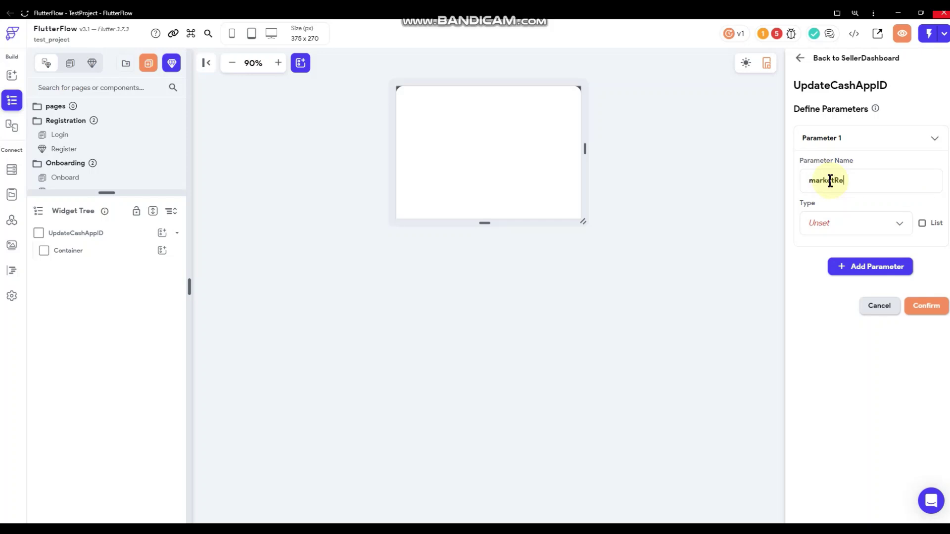
{"action": "left_click", "coordinate": [856, 227]}
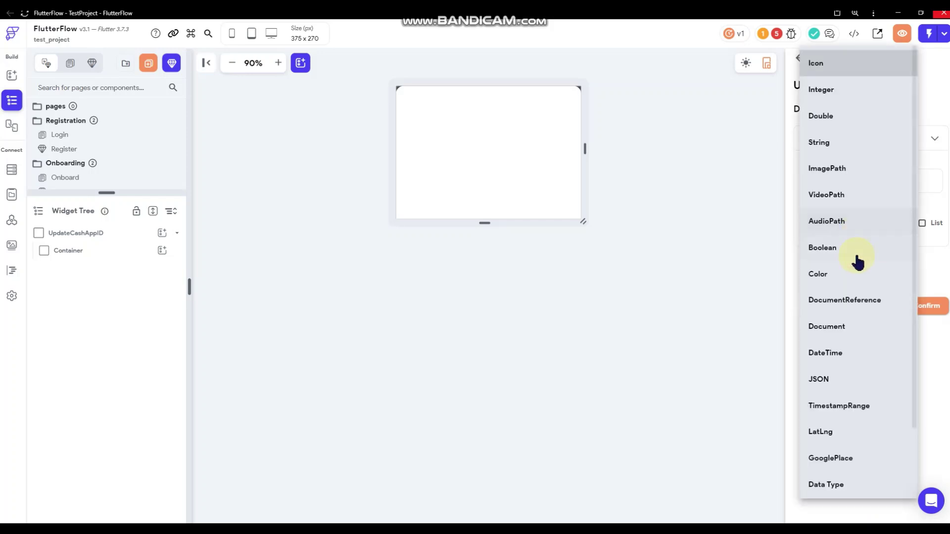
{"action": "left_click", "coordinate": [852, 300]}
{"action": "left_click", "coordinate": [855, 265]}
{"action": "left_click", "coordinate": [835, 292]}
{"action": "left_click", "coordinate": [918, 354]}
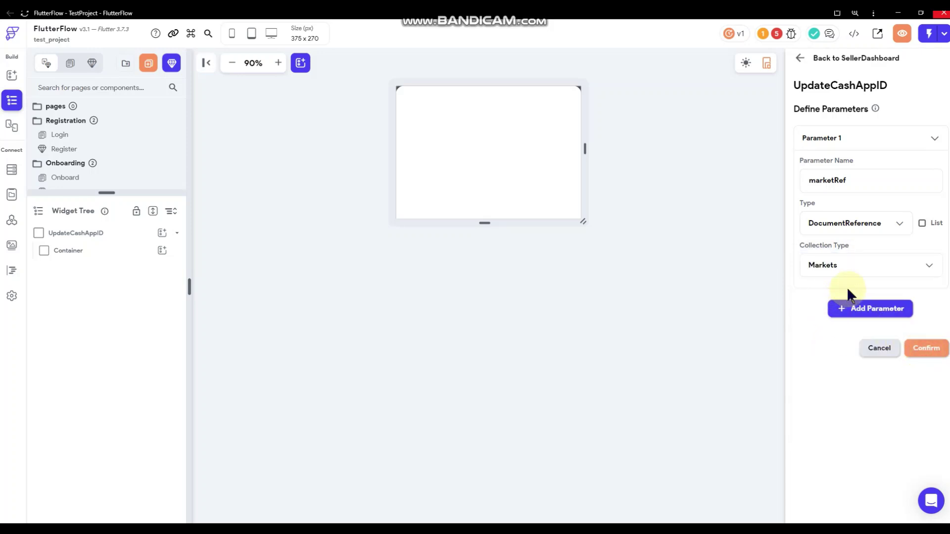
Pass the Markets document's Reference as the marketRef value in the Setup Payment container's bottom sheet action.
{"action": "scroll", "coordinate": [842, 337], "scroll_direction": "down", "scroll_amount": 1}
{"action": "left_click", "coordinate": [844, 388]}
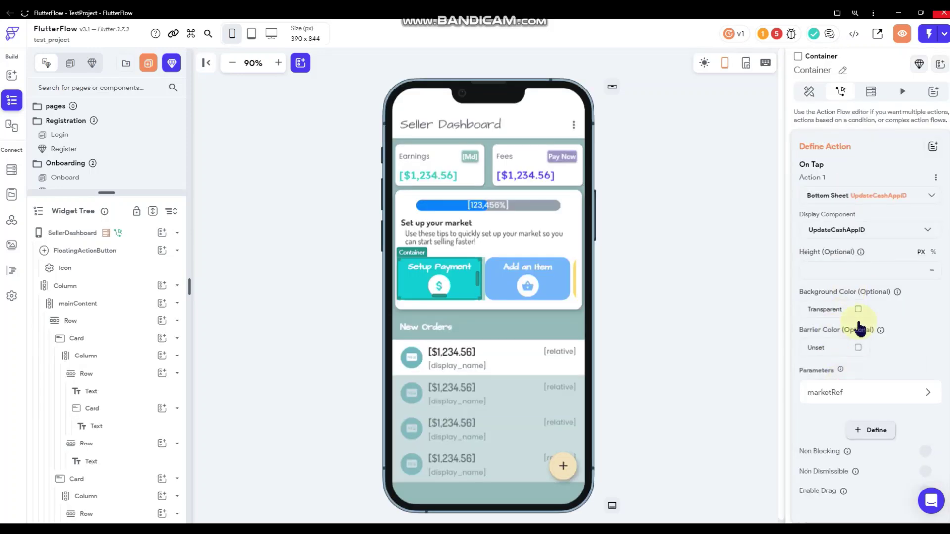
{"action": "scroll", "coordinate": [850, 398], "scroll_direction": "down", "scroll_amount": 1}
{"action": "left_click", "coordinate": [837, 353]}
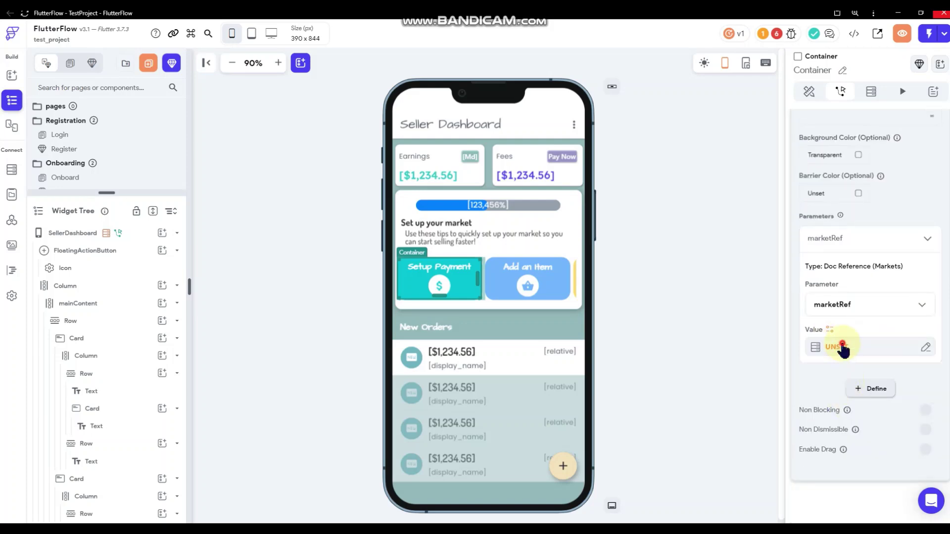
{"action": "left_click", "coordinate": [813, 349]}
{"action": "left_click", "coordinate": [708, 366]}
{"action": "scroll", "coordinate": [711, 369], "scroll_direction": "down", "scroll_amount": 3}
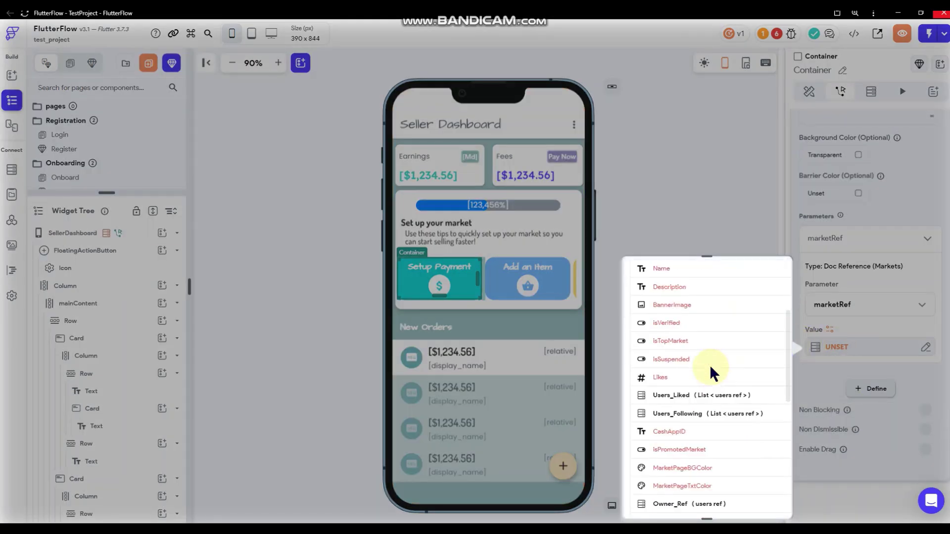
{"action": "scroll", "coordinate": [712, 371], "scroll_direction": "down", "scroll_amount": 3}
{"action": "scroll", "coordinate": [712, 371], "scroll_direction": "down", "scroll_amount": 1}
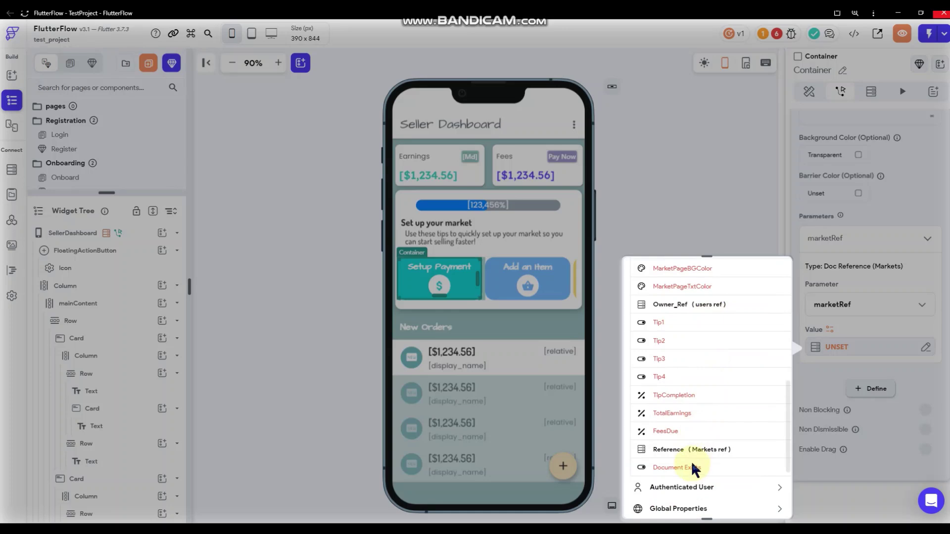
{"action": "left_click", "coordinate": [692, 448]}
{"action": "left_click", "coordinate": [872, 310]}
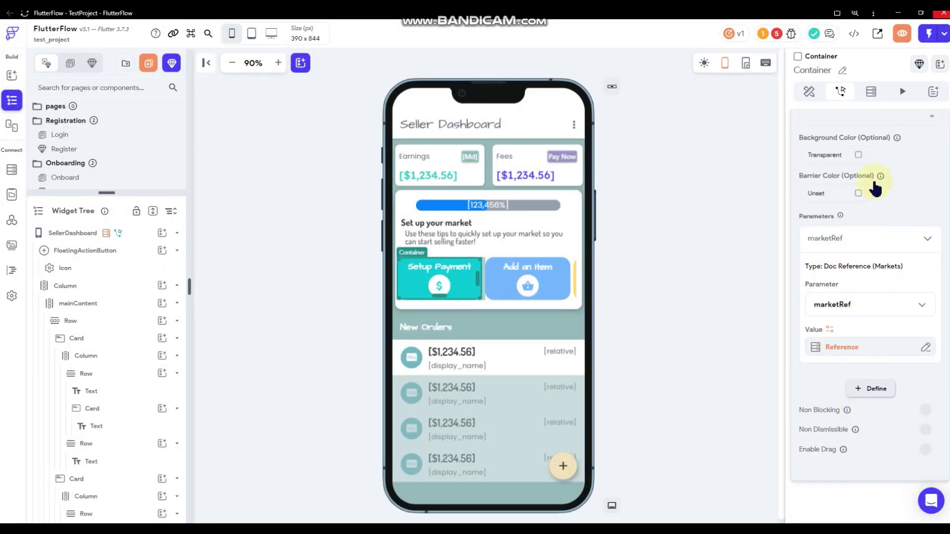
{"action": "left_click", "coordinate": [926, 449]}
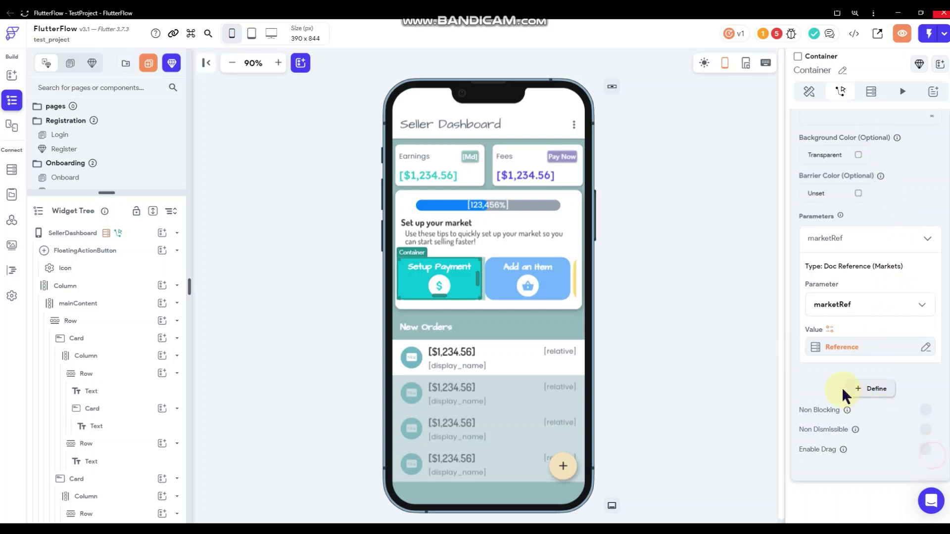
Move the UpdateCashAppID component into the SellerPages folder and open it for editing.
{"action": "left_click", "coordinate": [685, 216]}
{"action": "scroll", "coordinate": [130, 159], "scroll_direction": "down", "scroll_amount": 5}
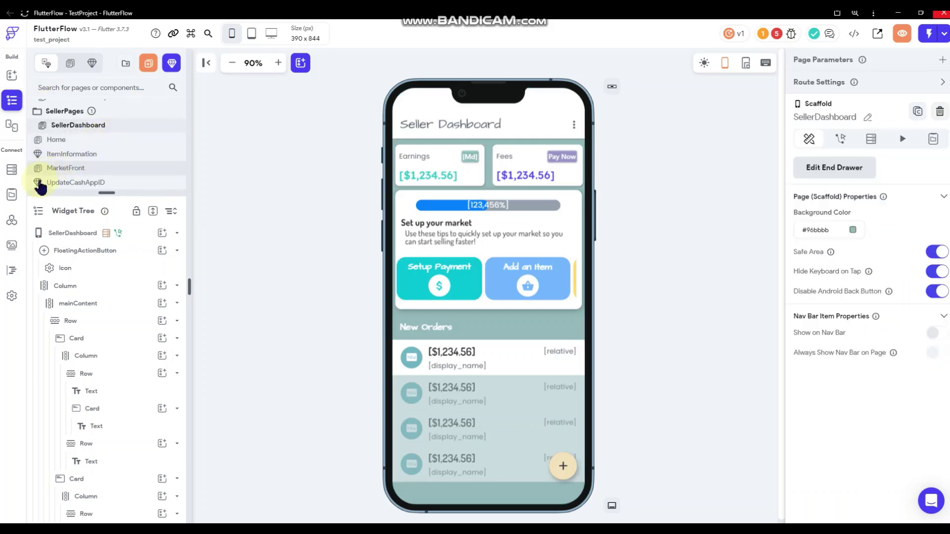
{"action": "left_click_drag", "start_coordinate": [37, 182], "coordinate": [53, 112]}
{"action": "left_click", "coordinate": [71, 139]}
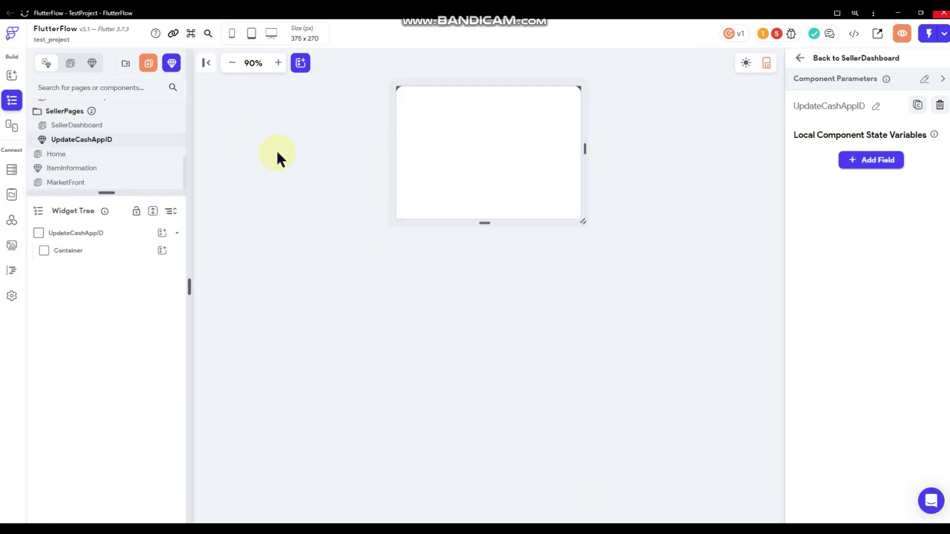
Add a Column inside the UpdateCashAppID component's container.
{"action": "left_click", "coordinate": [297, 152]}
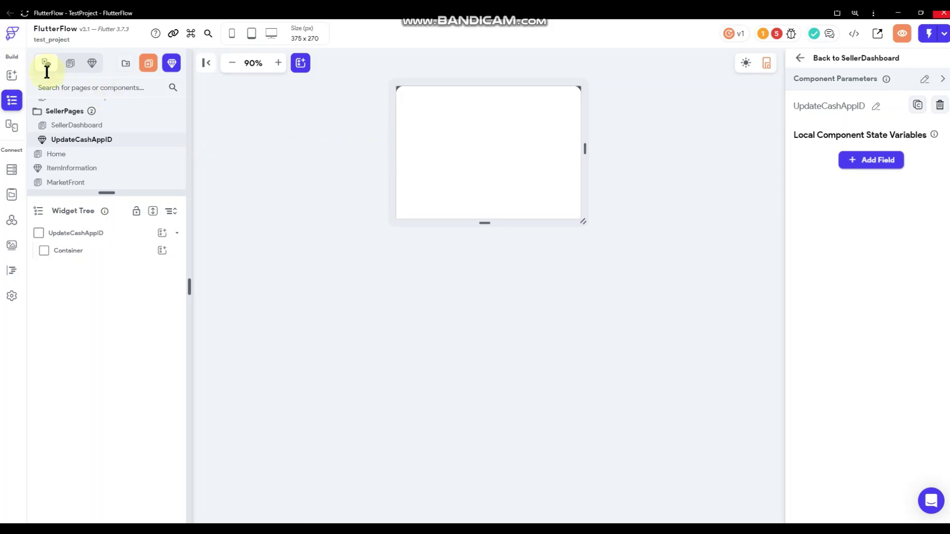
{"action": "left_click", "coordinate": [12, 75]}
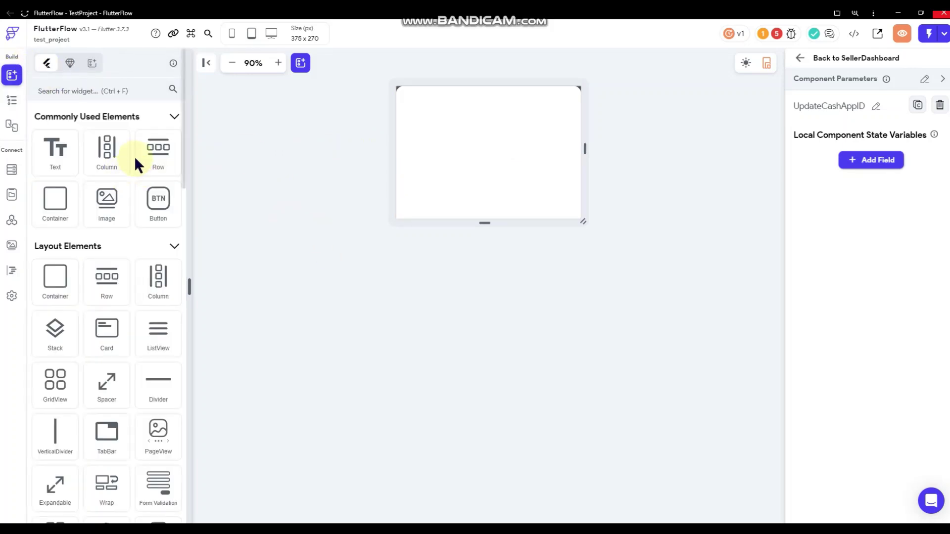
{"action": "left_click_drag", "start_coordinate": [106, 156], "coordinate": [425, 151]}
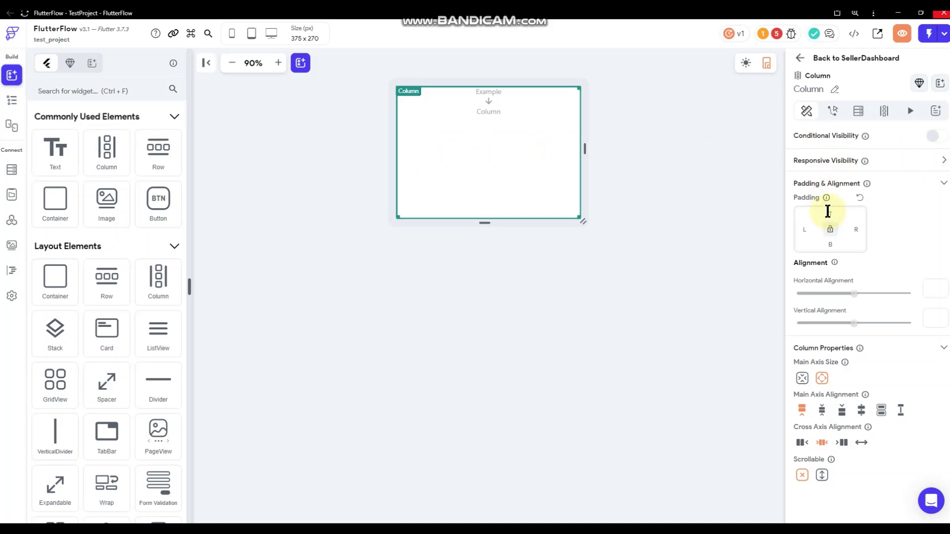
{"action": "left_click", "coordinate": [291, 218]}
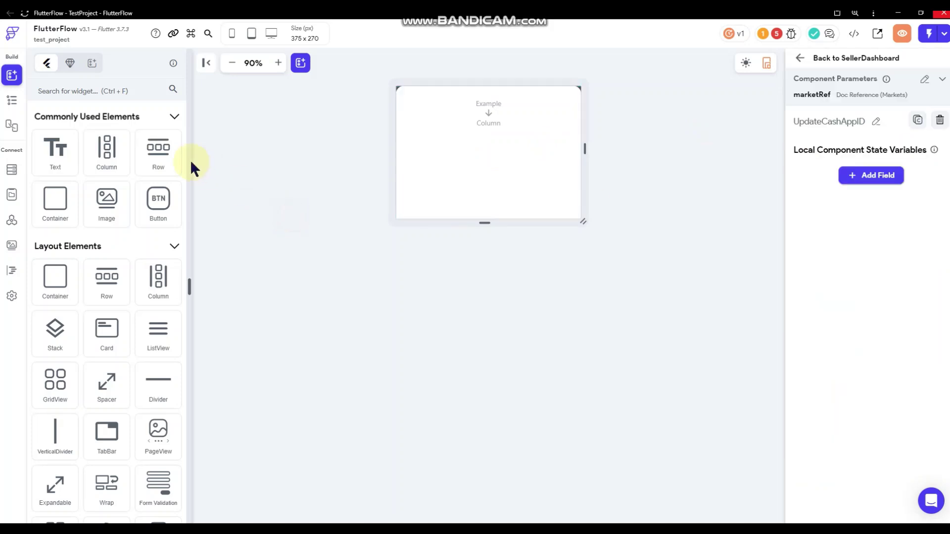
Add a Row inside the Column and set its left and right padding to 8.
{"action": "left_click_drag", "start_coordinate": [140, 153], "coordinate": [456, 150]}
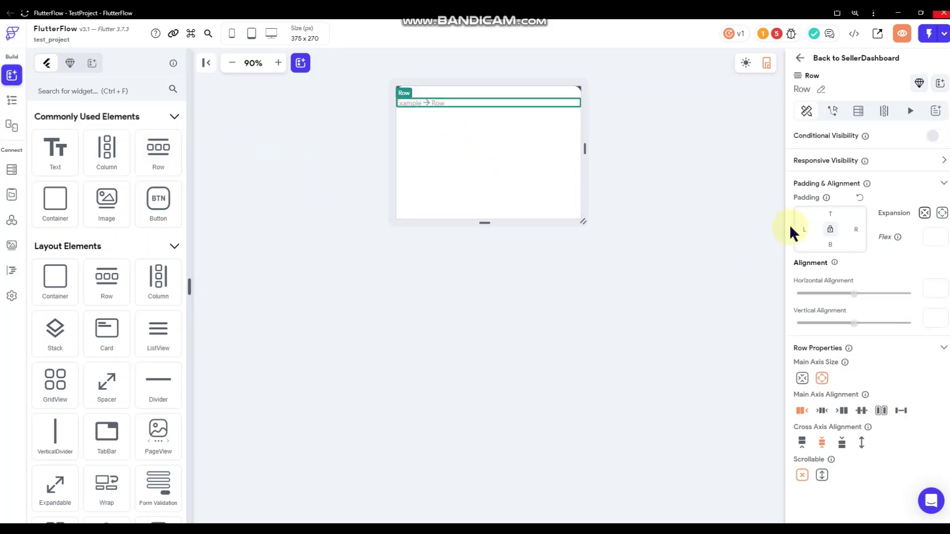
{"action": "left_click", "coordinate": [808, 229]}
{"action": "type", "text": "8"}
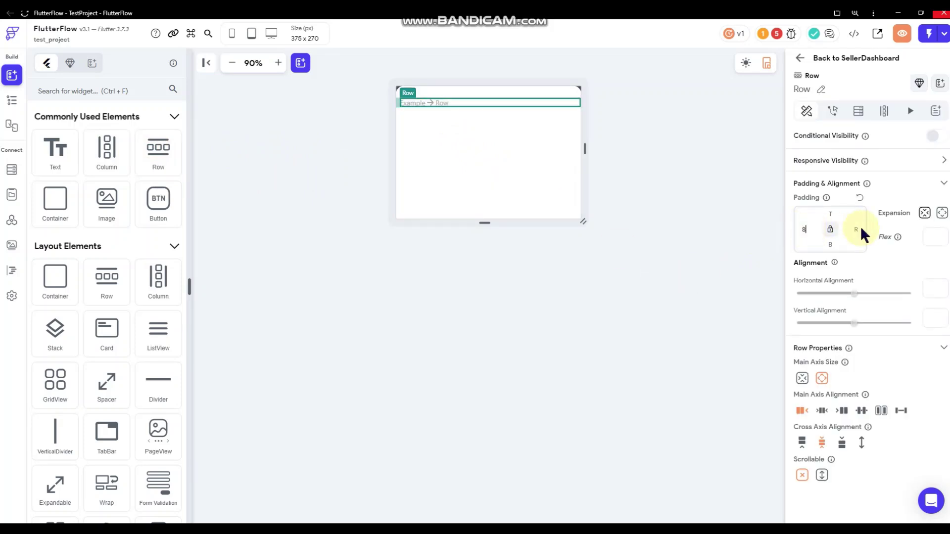
{"action": "type", "text": "8"}
Add a Text widget to the Row reading "Enter your CashApp ID in the field below".
{"action": "left_click_drag", "start_coordinate": [55, 151], "coordinate": [447, 105]}
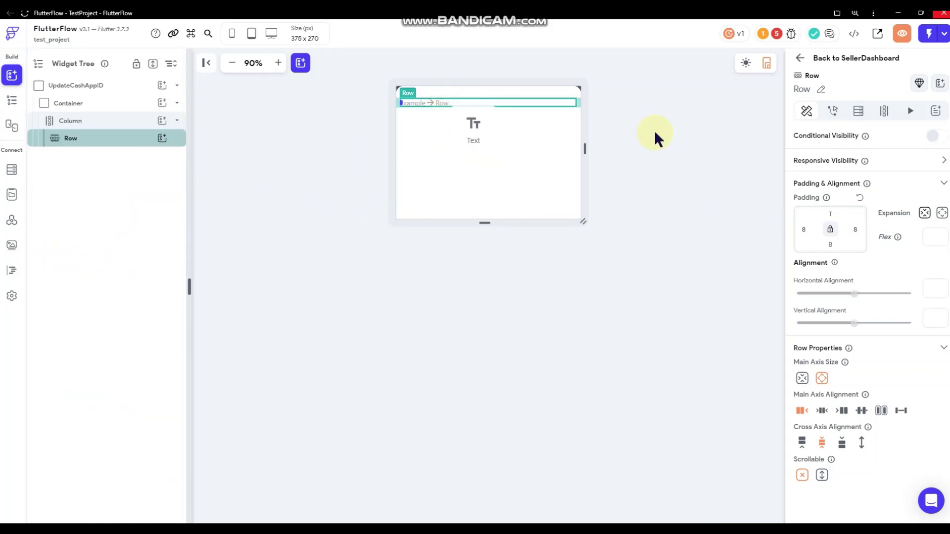
{"action": "left_click_drag", "start_coordinate": [841, 151], "coordinate": [613, 157]}
{"action": "key", "text": "BackSpace"}
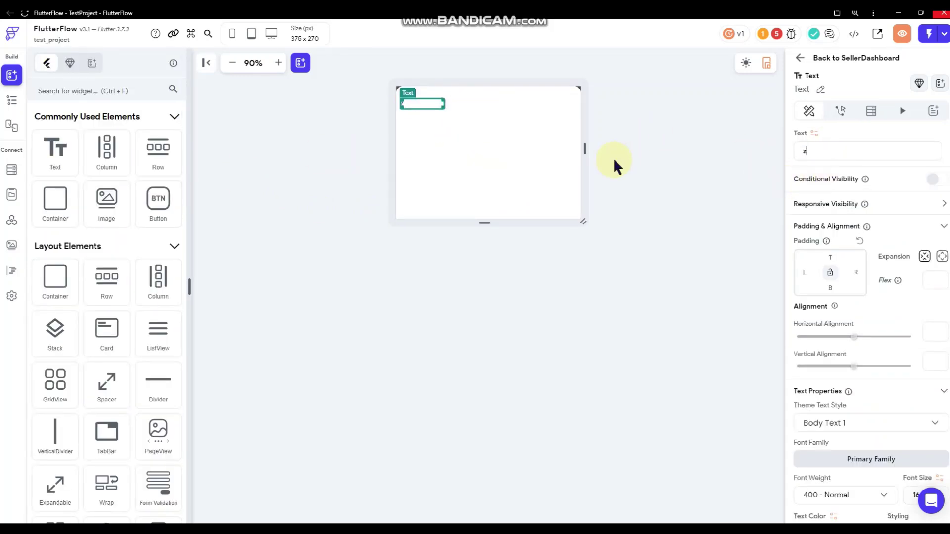
{"action": "type", "text": "Enter your Cas"}
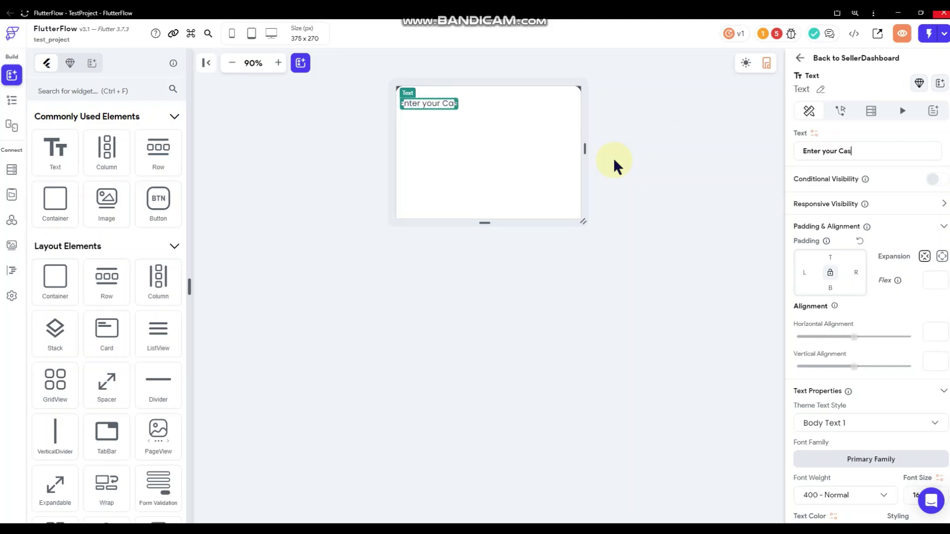
{"action": "type", "text": "hApp ID in t"}
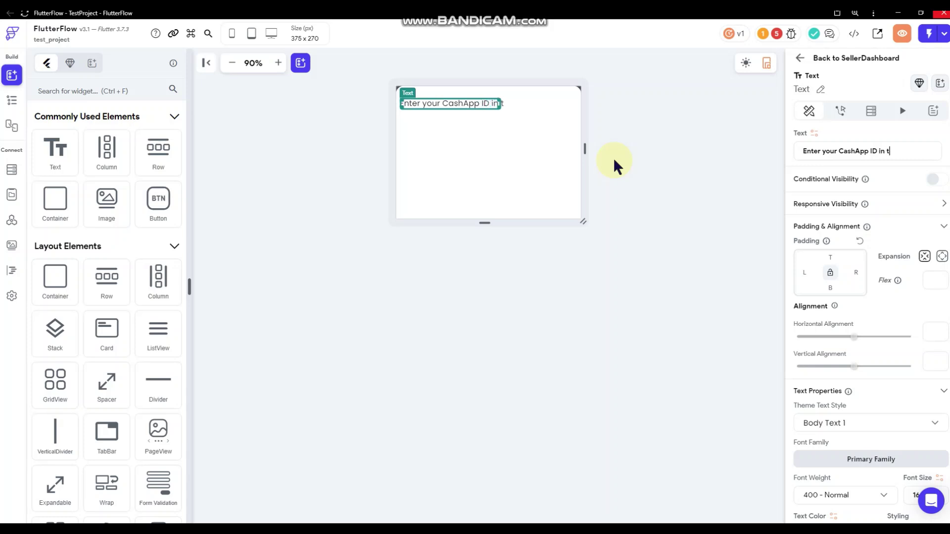
{"action": "type", "text": "he field below"}
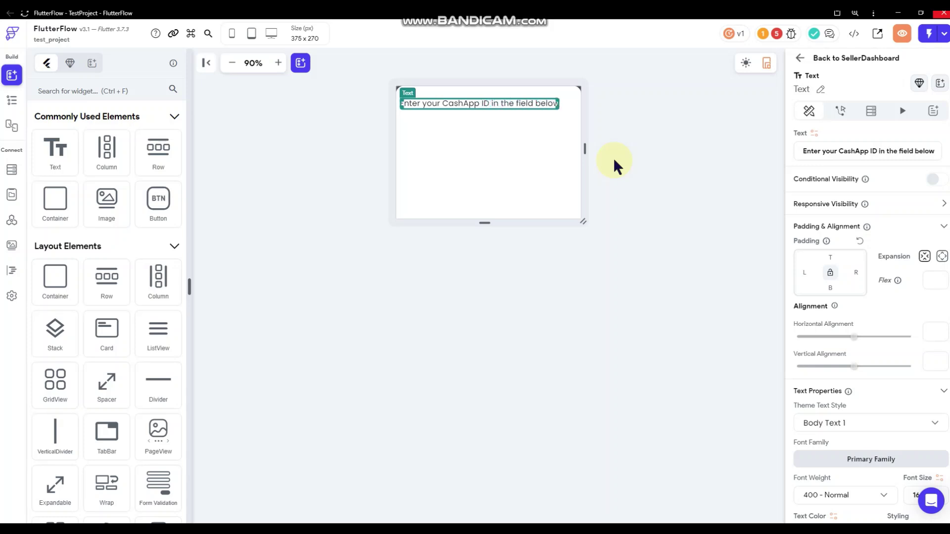
Change the instruction text's font family to the match for "dos" and give it a bolder weight.
{"action": "scroll", "coordinate": [807, 309], "scroll_direction": "down", "scroll_amount": 4}
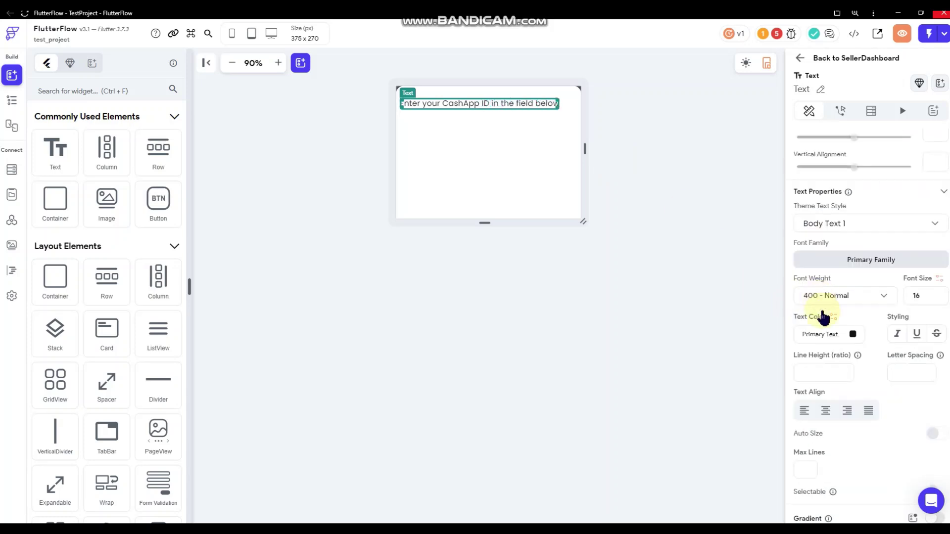
{"action": "left_click", "coordinate": [866, 261]}
{"action": "left_click", "coordinate": [446, 174]}
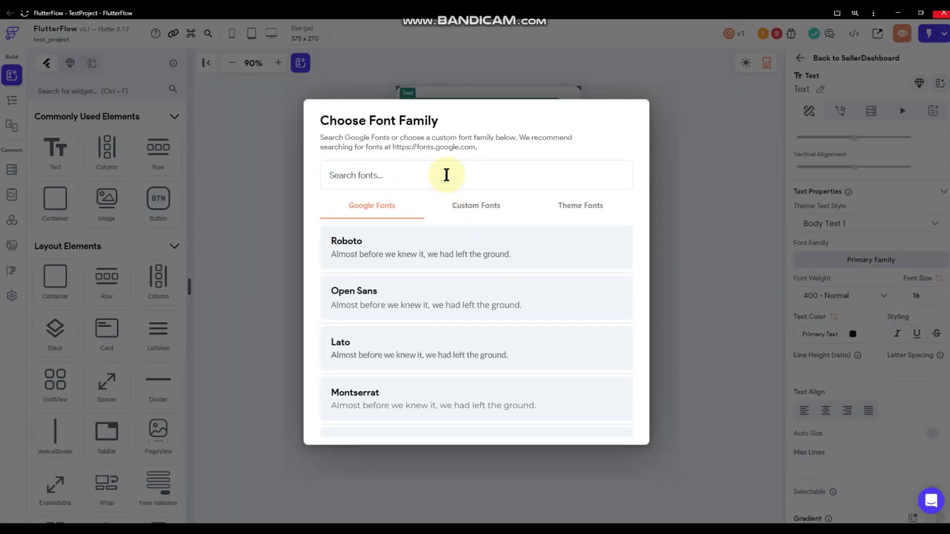
{"action": "type", "text": "dos"}
{"action": "left_click", "coordinate": [462, 262]}
{"action": "scroll", "coordinate": [861, 271], "scroll_direction": "down", "scroll_amount": 1}
{"action": "left_click", "coordinate": [857, 250]}
{"action": "left_click", "coordinate": [848, 330]}
{"action": "left_click", "coordinate": [698, 214]}
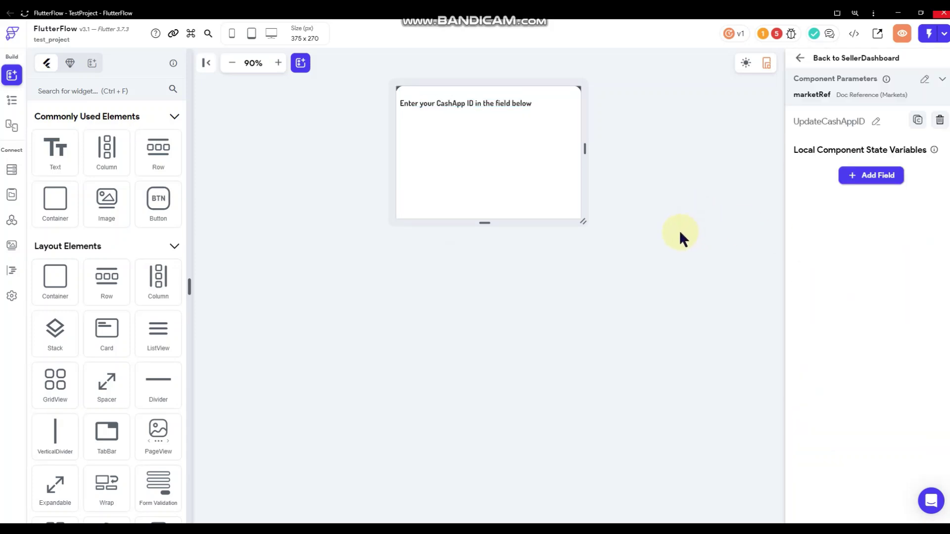
Add a Form Validation widget to the Column below the instruction text row.
{"action": "scroll", "coordinate": [114, 227], "scroll_direction": "down", "scroll_amount": 10}
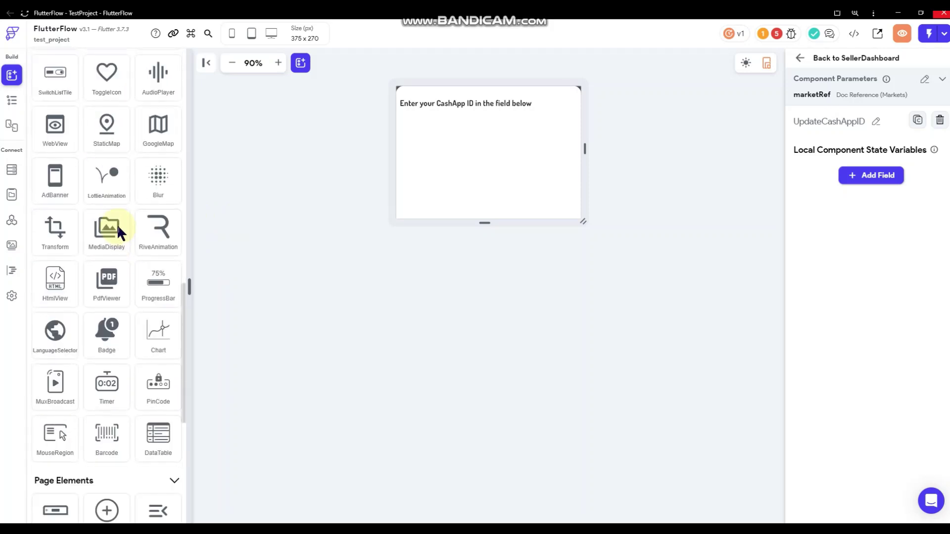
{"action": "scroll", "coordinate": [119, 233], "scroll_direction": "down", "scroll_amount": 1}
{"action": "scroll", "coordinate": [119, 225], "scroll_direction": "down", "scroll_amount": 6}
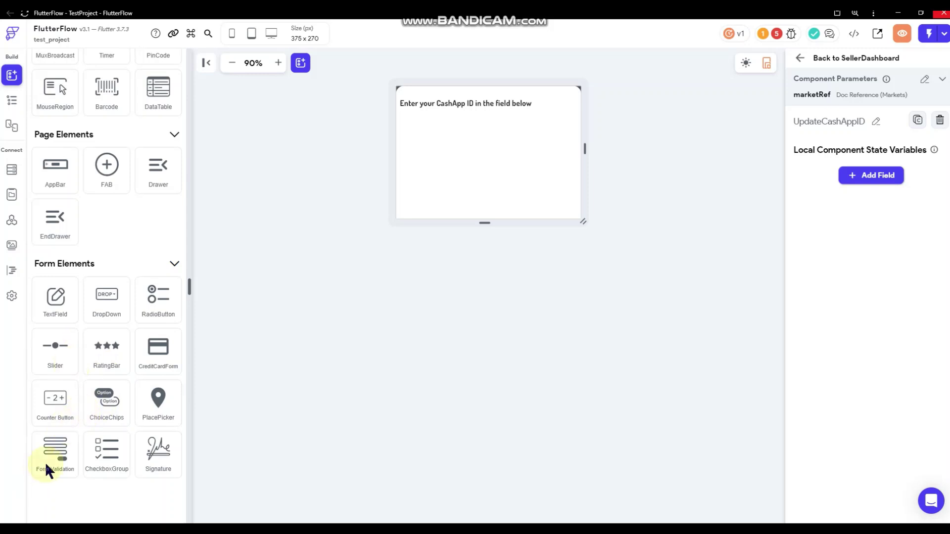
{"action": "left_click_drag", "start_coordinate": [61, 453], "coordinate": [448, 174]}
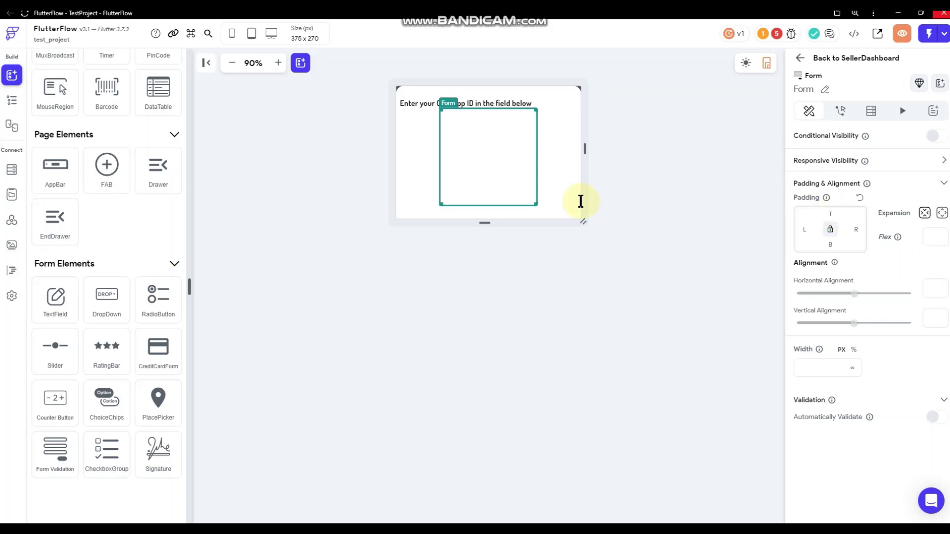
Enlarge the component canvas to about 375 x 389 px and stretch the main container's height to about 416 px.
{"action": "left_click_drag", "start_coordinate": [485, 223], "coordinate": [486, 282]}
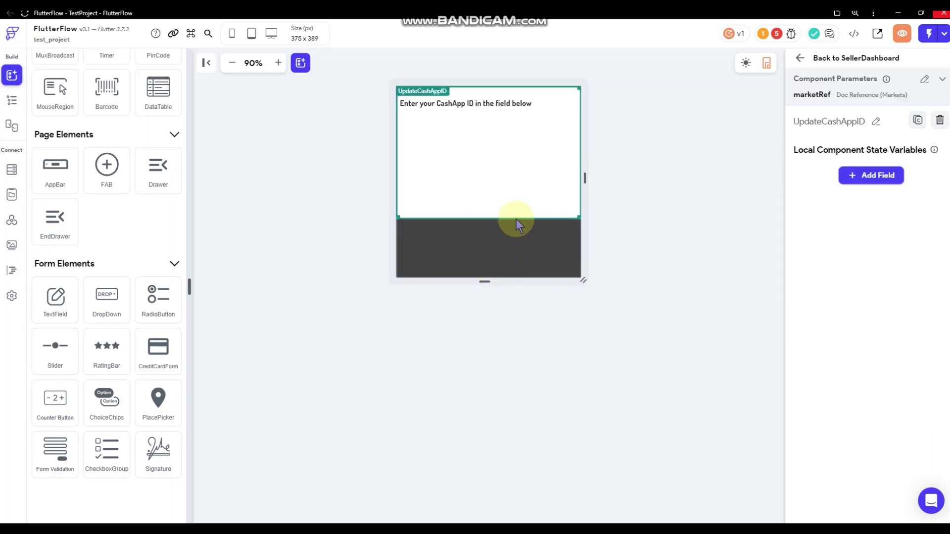
{"action": "left_click", "coordinate": [517, 217]}
{"action": "left_click", "coordinate": [526, 144]}
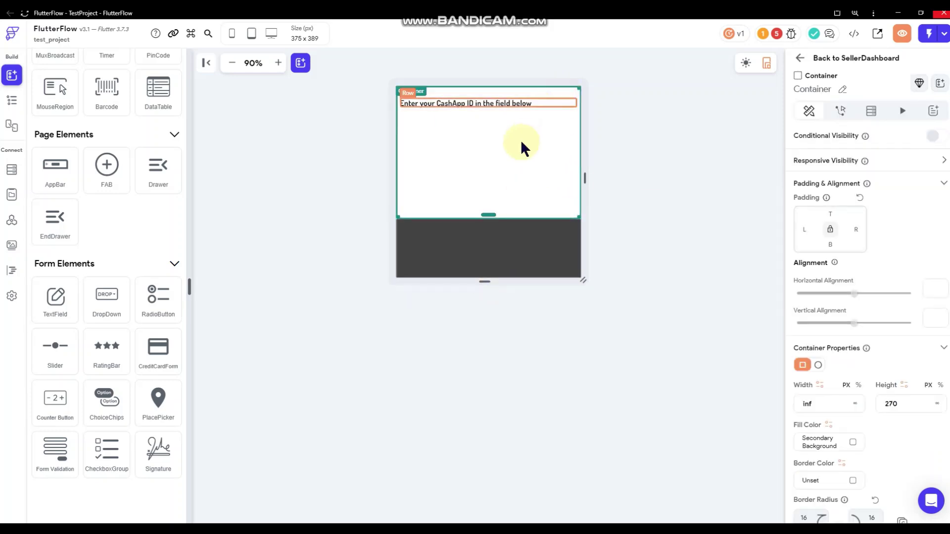
{"action": "left_click_drag", "start_coordinate": [489, 214], "coordinate": [490, 282]}
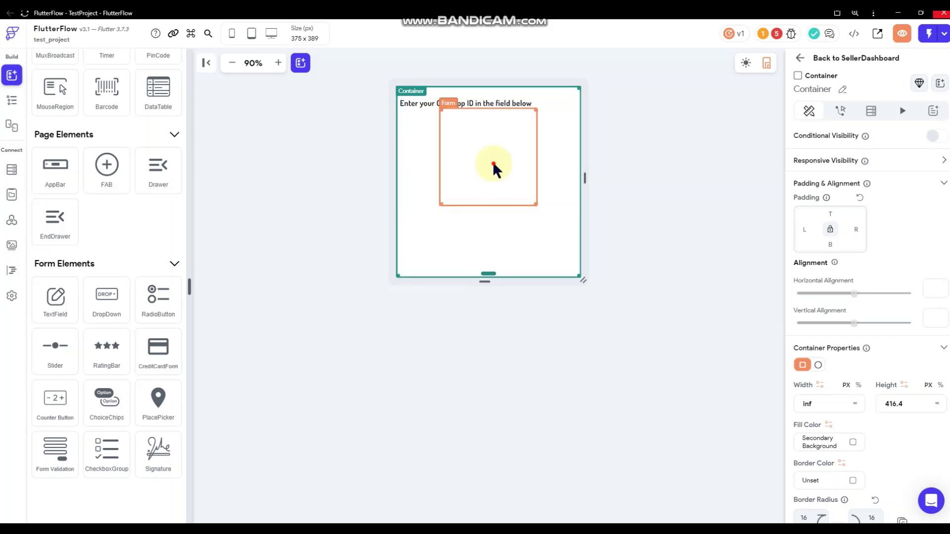
Set the Form's top padding to 24.
{"action": "left_click", "coordinate": [493, 164]}
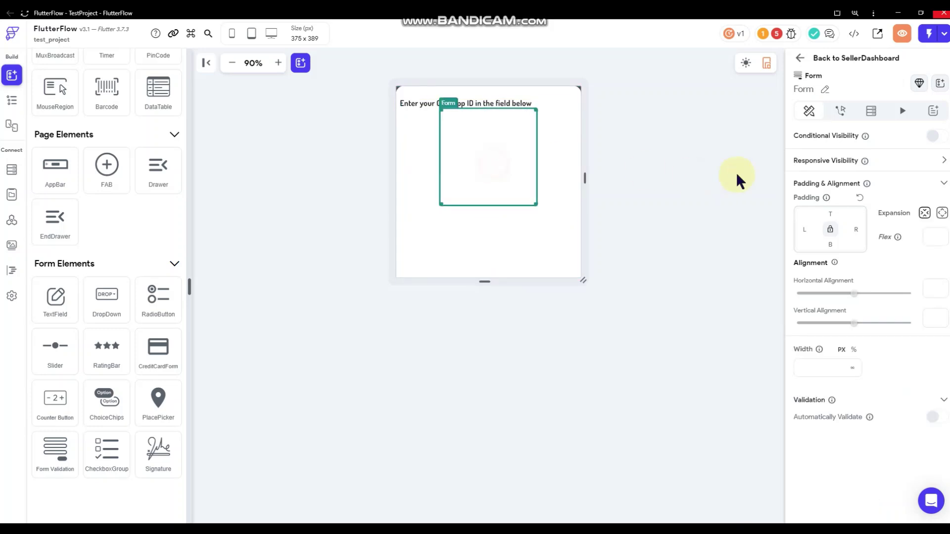
{"action": "left_click", "coordinate": [833, 215]}
{"action": "type", "text": "24"}
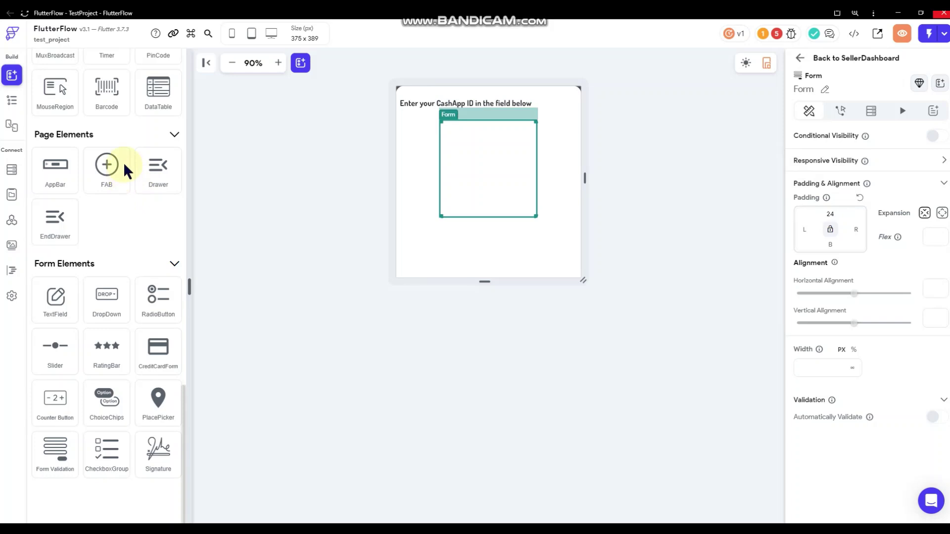
Add a Column inside the Form.
{"action": "scroll", "coordinate": [124, 159], "scroll_direction": "up", "scroll_amount": 15}
{"action": "scroll", "coordinate": [123, 156], "scroll_direction": "up", "scroll_amount": 8}
{"action": "left_click_drag", "start_coordinate": [126, 144], "coordinate": [475, 158]}
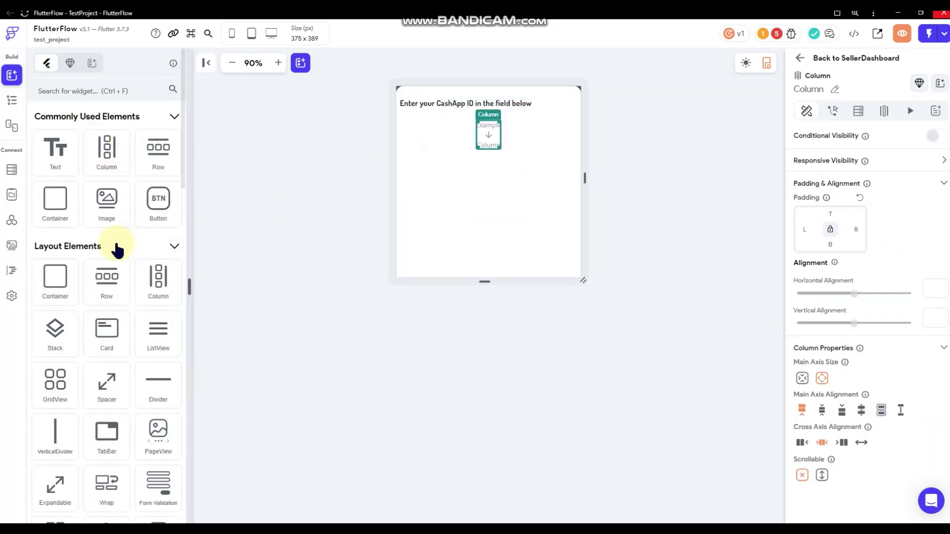
Add a TextField inside the Form's Column.
{"action": "scroll", "coordinate": [117, 245], "scroll_direction": "down", "scroll_amount": 15}
{"action": "scroll", "coordinate": [118, 245], "scroll_direction": "down", "scroll_amount": 7}
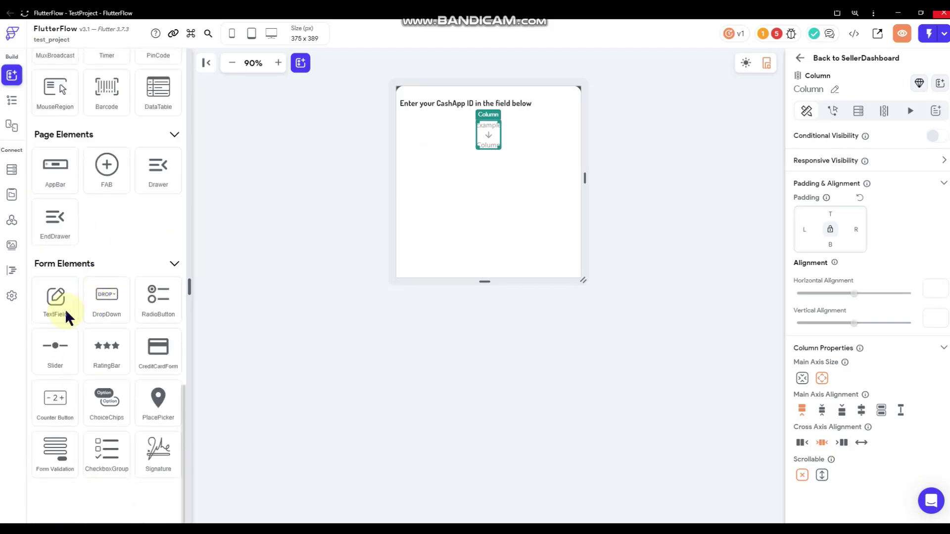
{"action": "left_click_drag", "start_coordinate": [53, 309], "coordinate": [488, 143]}
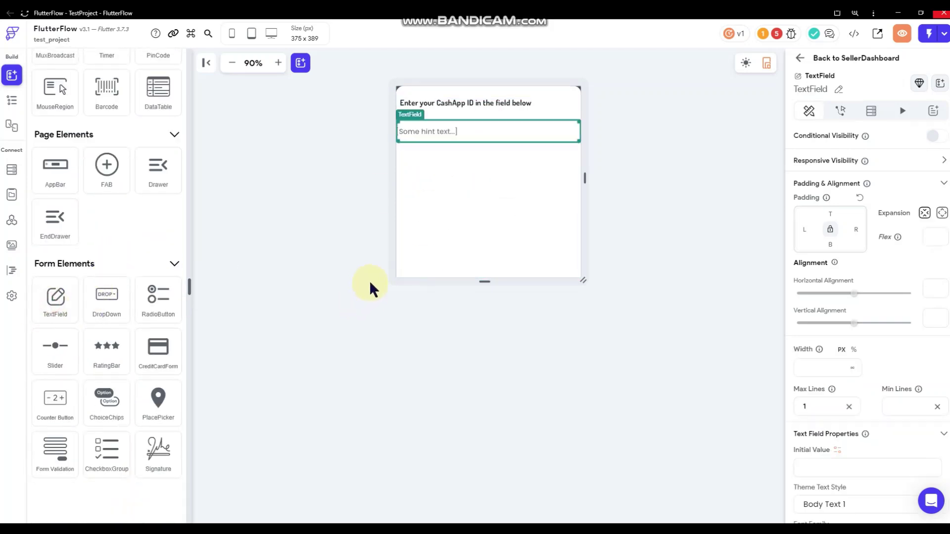
{"action": "left_click", "coordinate": [831, 214]}
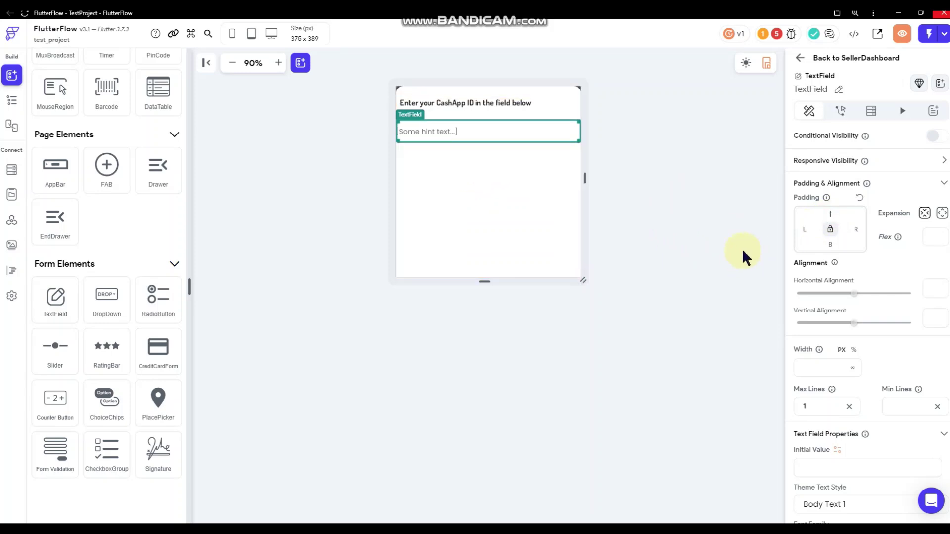
Cut the TextField and put a Container with infinite width and 90 px height in its place.
{"action": "right_click", "coordinate": [462, 135]}
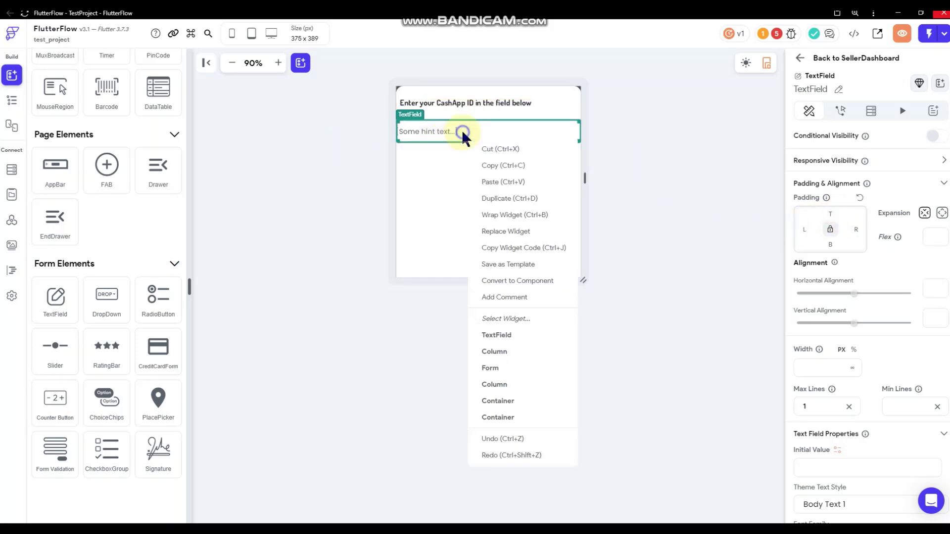
{"action": "left_click", "coordinate": [494, 153]}
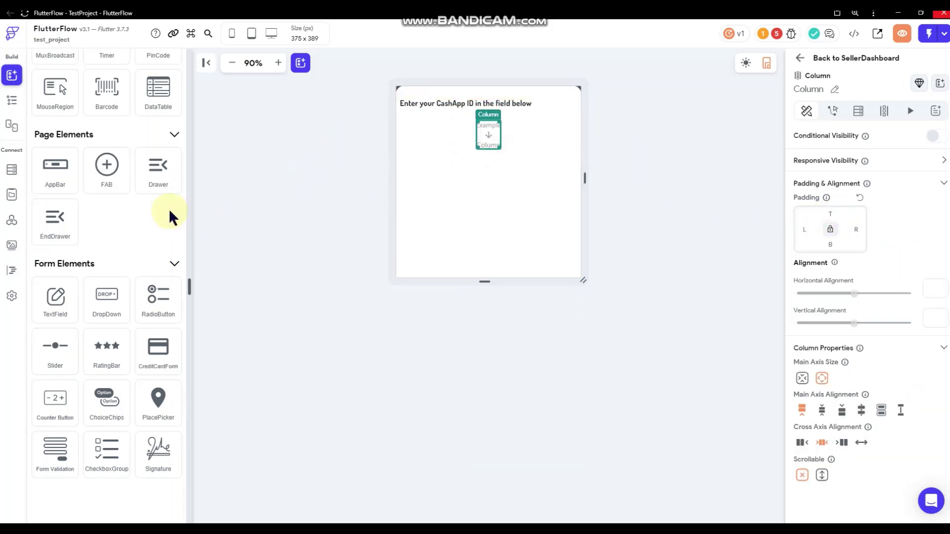
{"action": "scroll", "coordinate": [136, 224], "scroll_direction": "up", "scroll_amount": 8}
{"action": "scroll", "coordinate": [138, 222], "scroll_direction": "up", "scroll_amount": 10}
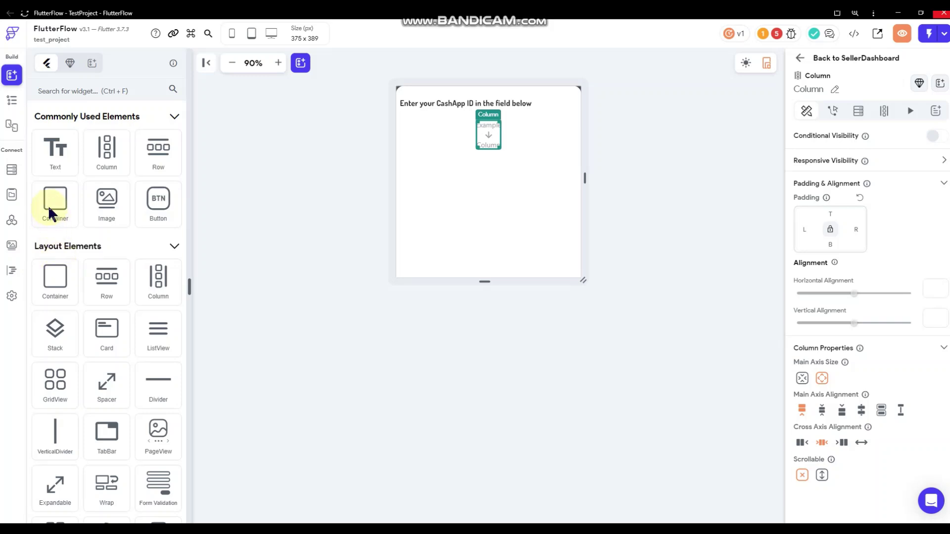
{"action": "left_click_drag", "start_coordinate": [50, 198], "coordinate": [503, 198]}
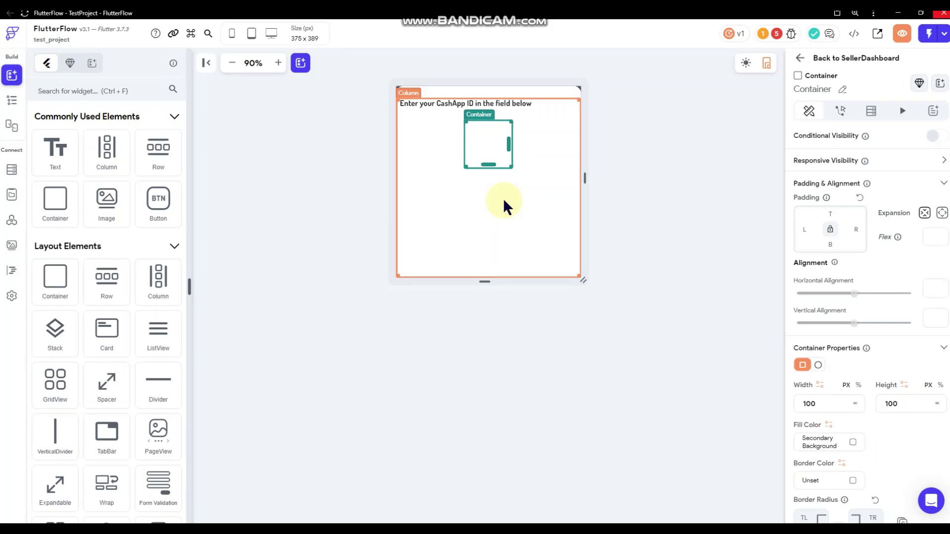
{"action": "left_click", "coordinate": [852, 403]}
{"action": "left_click_drag", "start_coordinate": [487, 164], "coordinate": [487, 161]}
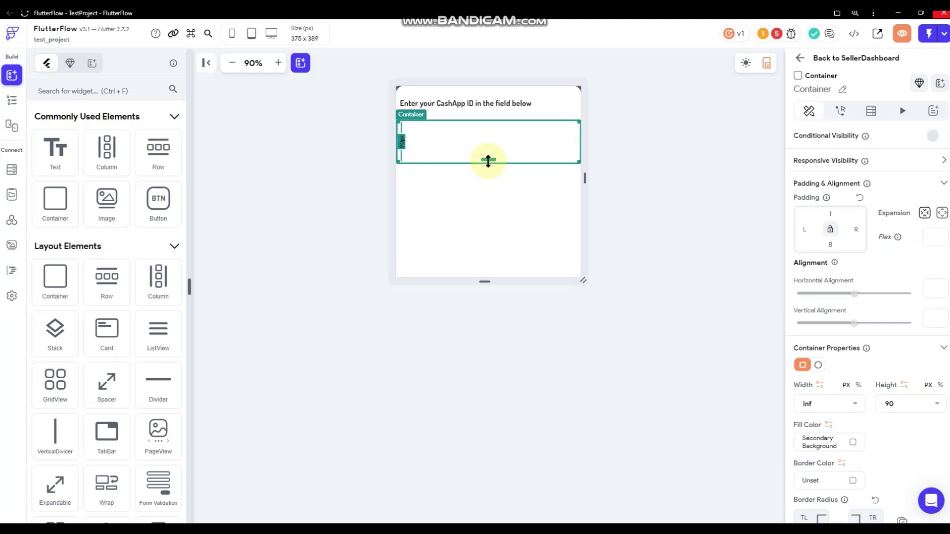
Set the Form's top padding to 32.
{"action": "right_click", "coordinate": [507, 147]}
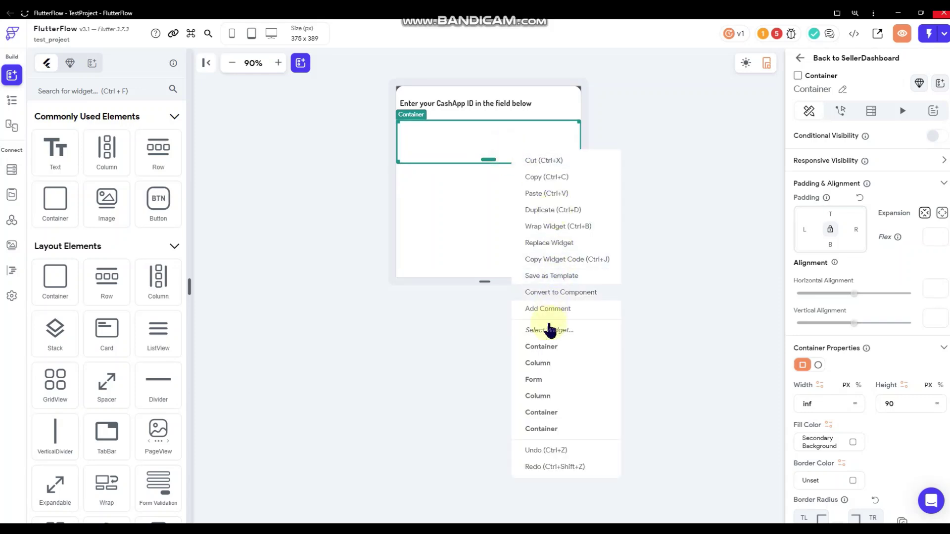
{"action": "left_click", "coordinate": [539, 363]}
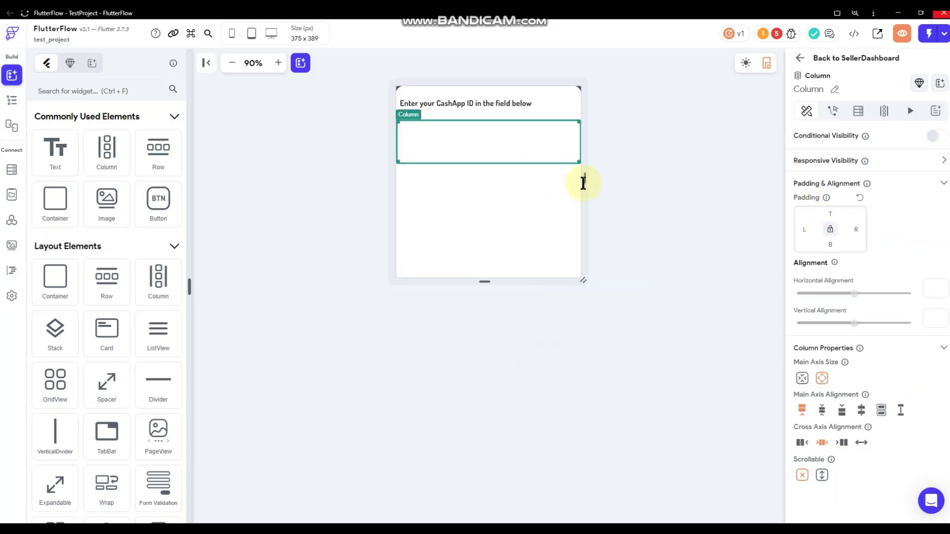
{"action": "right_click", "coordinate": [527, 146]}
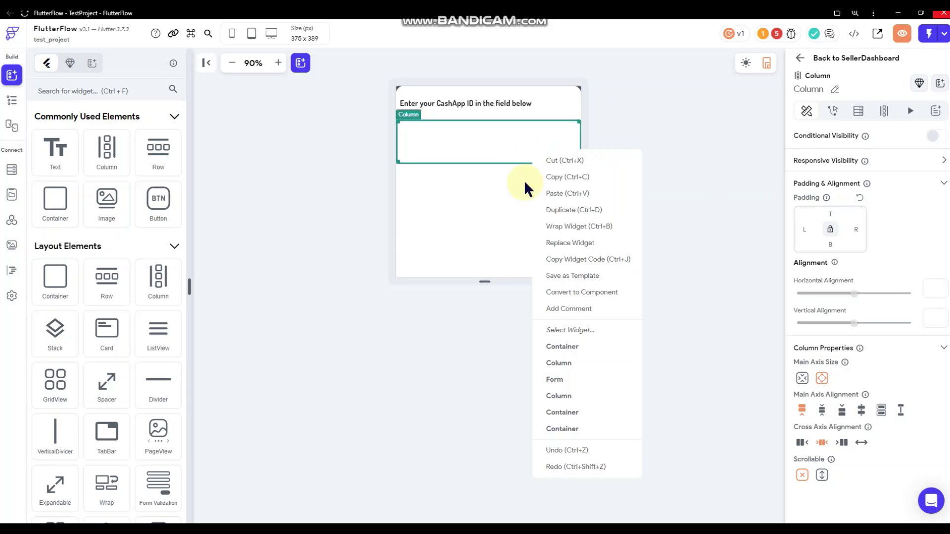
{"action": "left_click", "coordinate": [556, 379]}
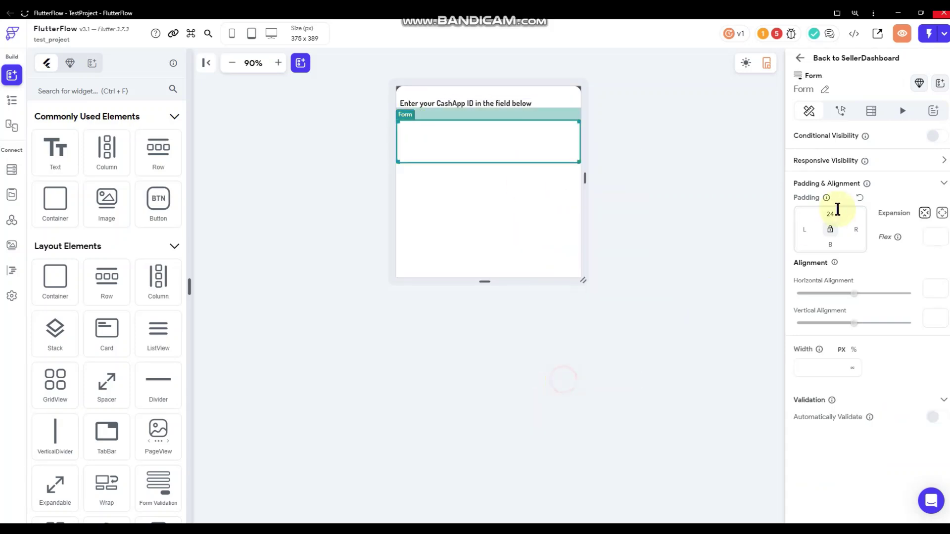
{"action": "left_click", "coordinate": [831, 216]}
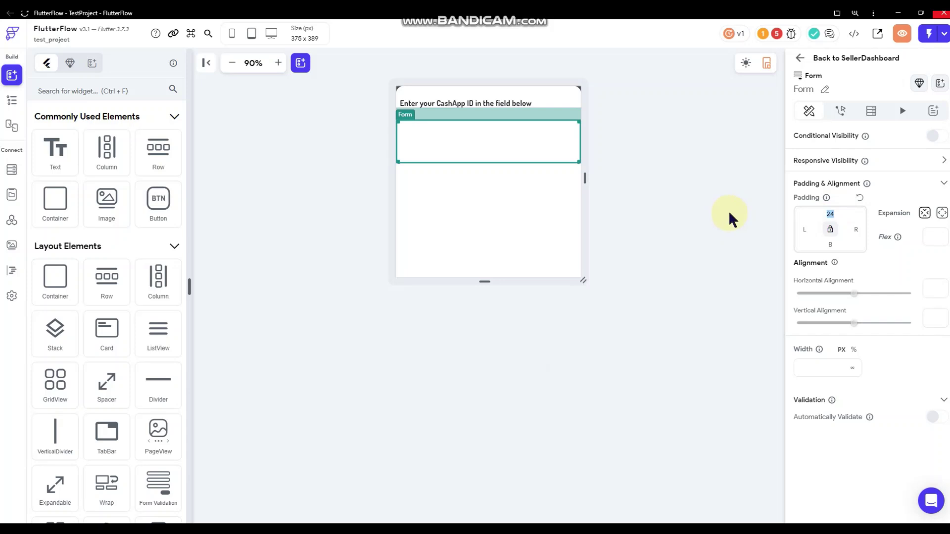
{"action": "type", "text": "32"}
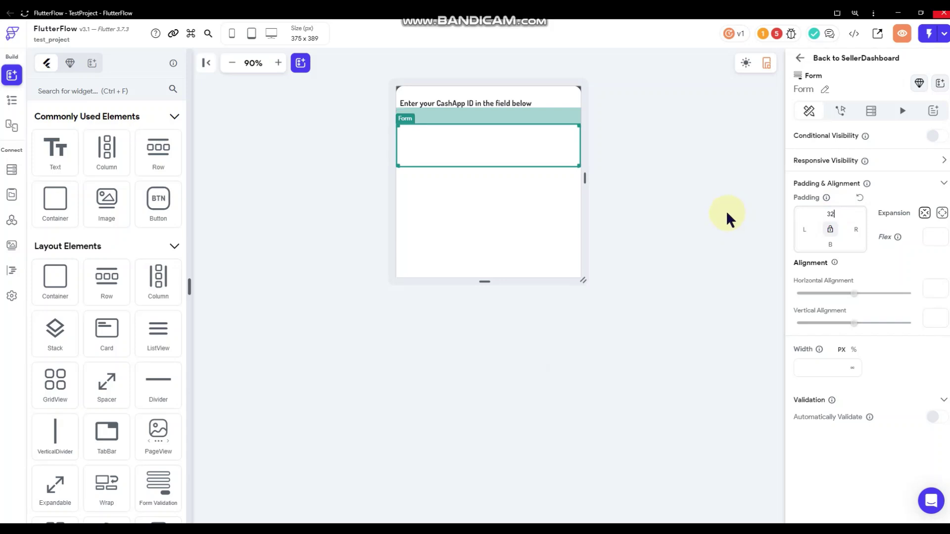
{"action": "left_click", "coordinate": [657, 239]}
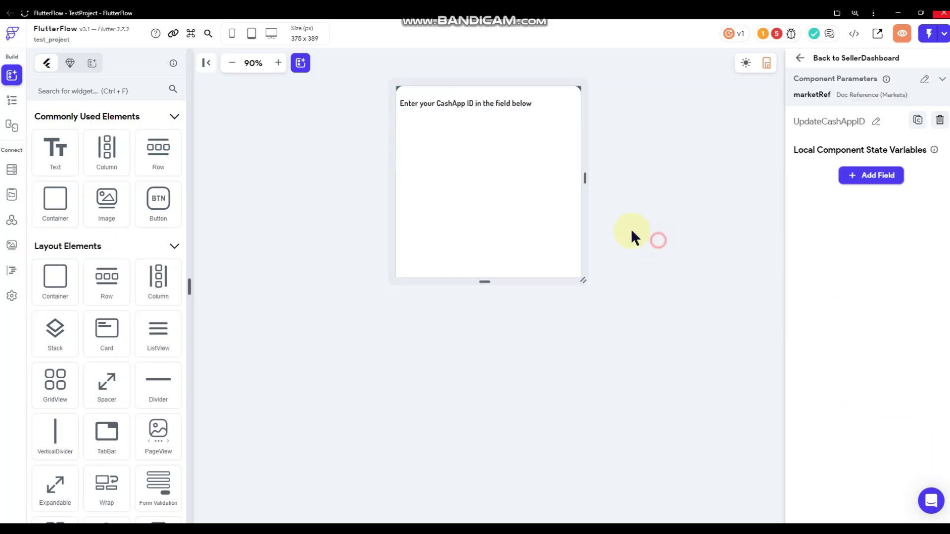
Set the left and right padding of the Container inside the Form to 12.
{"action": "left_click", "coordinate": [471, 149]}
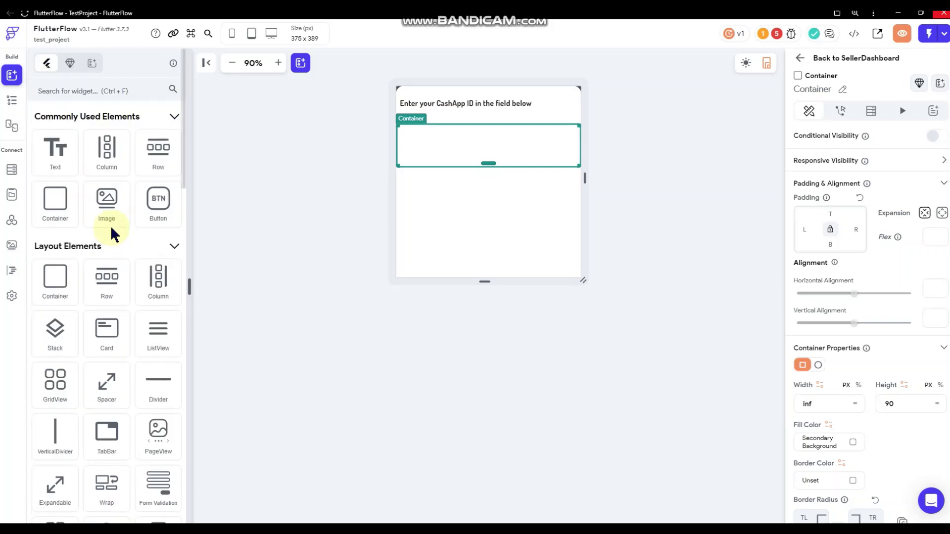
{"action": "scroll", "coordinate": [111, 225], "scroll_direction": "down", "scroll_amount": 2}
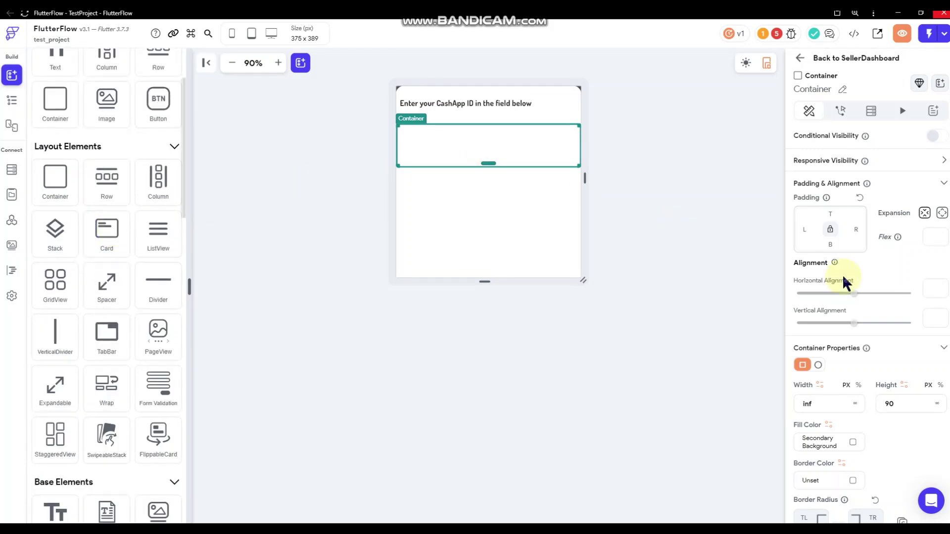
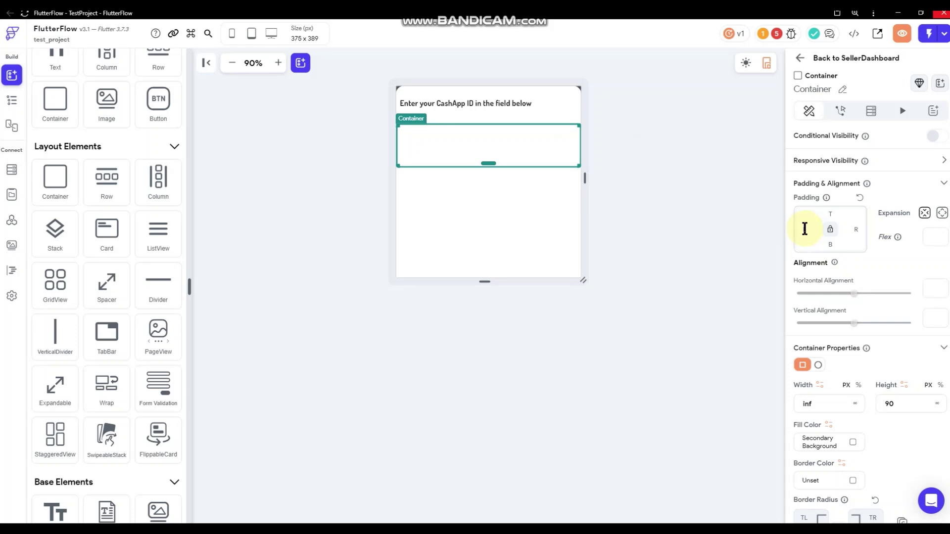
{"action": "type", "text": "12"}
{"action": "left_click", "coordinate": [856, 230]}
{"action": "type", "text": "12"}
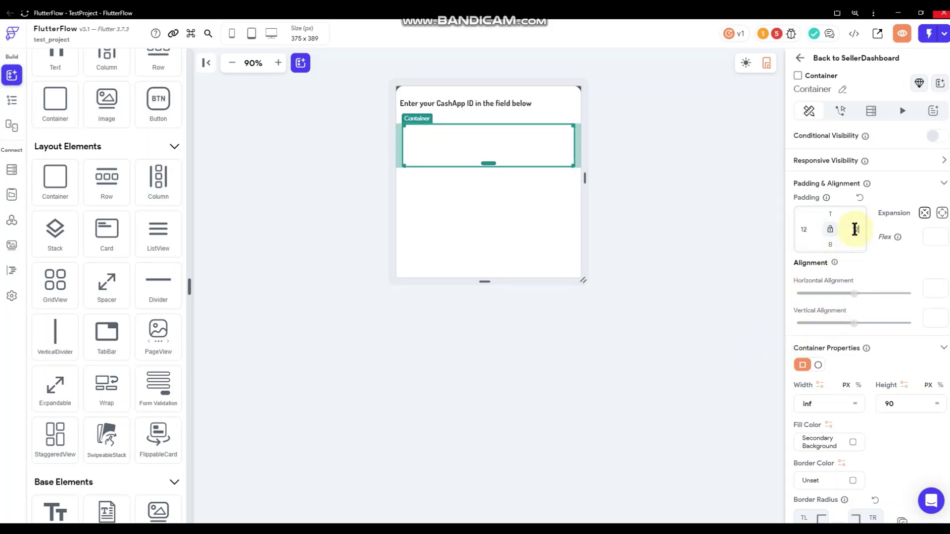
Set the Container's border radius to 12 on all corners.
{"action": "scroll", "coordinate": [868, 276], "scroll_direction": "down", "scroll_amount": 5}
{"action": "scroll", "coordinate": [841, 237], "scroll_direction": "down", "scroll_amount": 2}
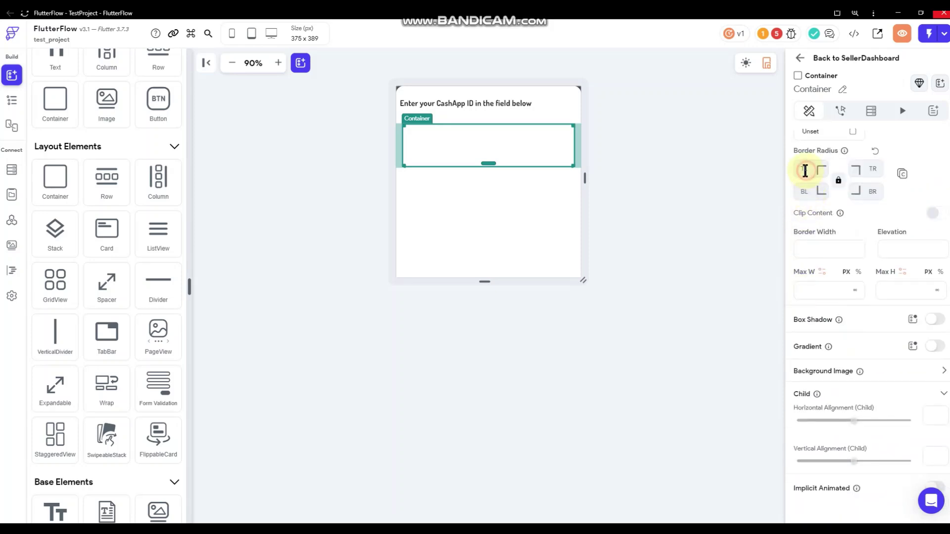
{"action": "left_click", "coordinate": [714, 207]}
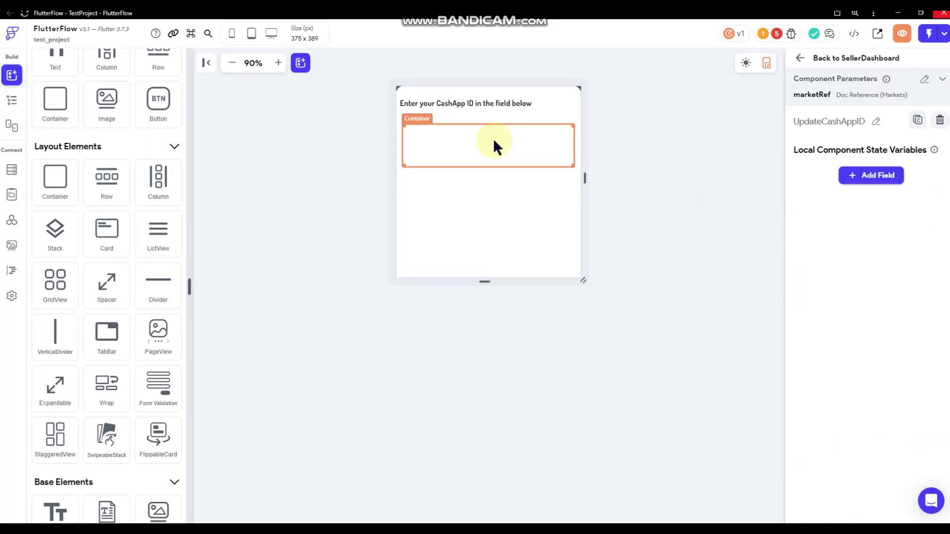
Set the Container's fill color to the recently used teal #96BBBB.
{"action": "left_click", "coordinate": [493, 142]}
{"action": "scroll", "coordinate": [871, 356], "scroll_direction": "down", "scroll_amount": 6}
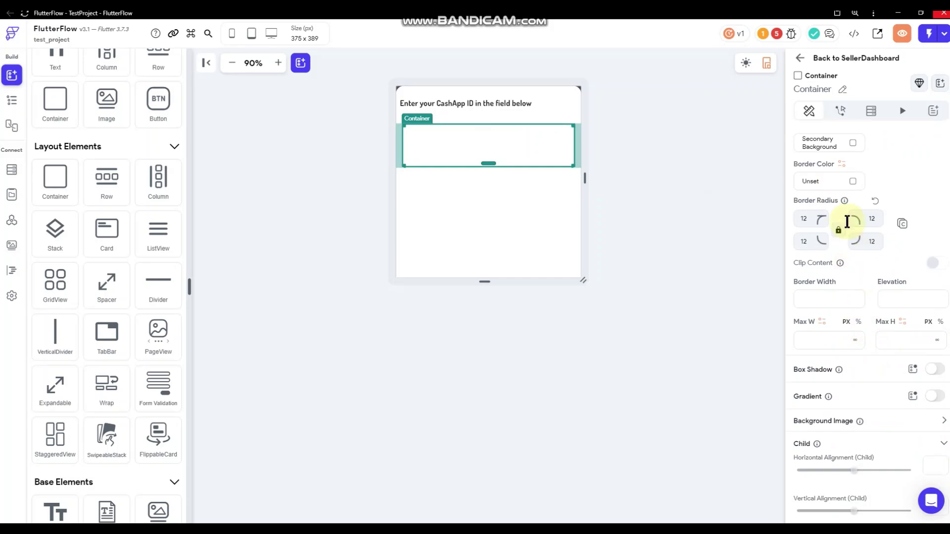
{"action": "left_click", "coordinate": [854, 145]}
{"action": "left_click", "coordinate": [874, 156]}
{"action": "scroll", "coordinate": [874, 156], "scroll_direction": "up", "scroll_amount": 1}
{"action": "left_click", "coordinate": [855, 193]}
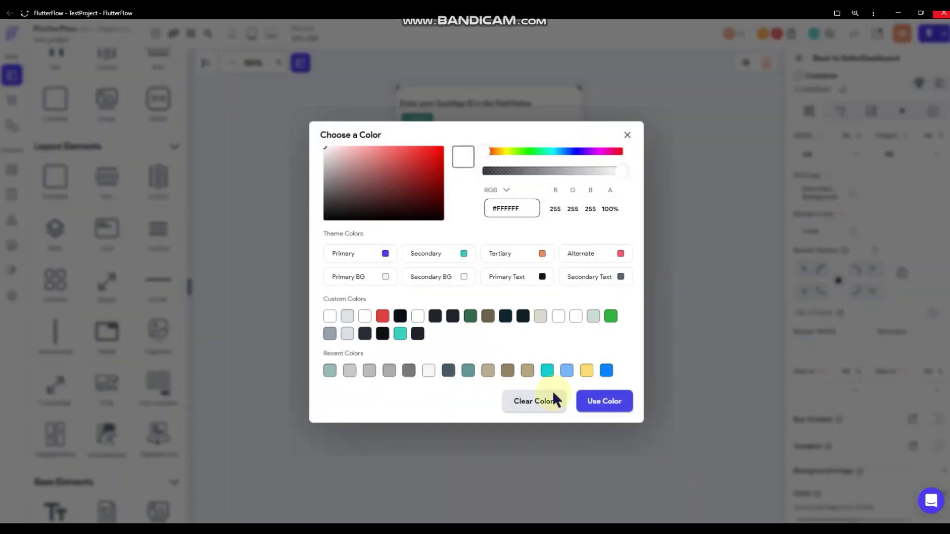
{"action": "left_click", "coordinate": [329, 371]}
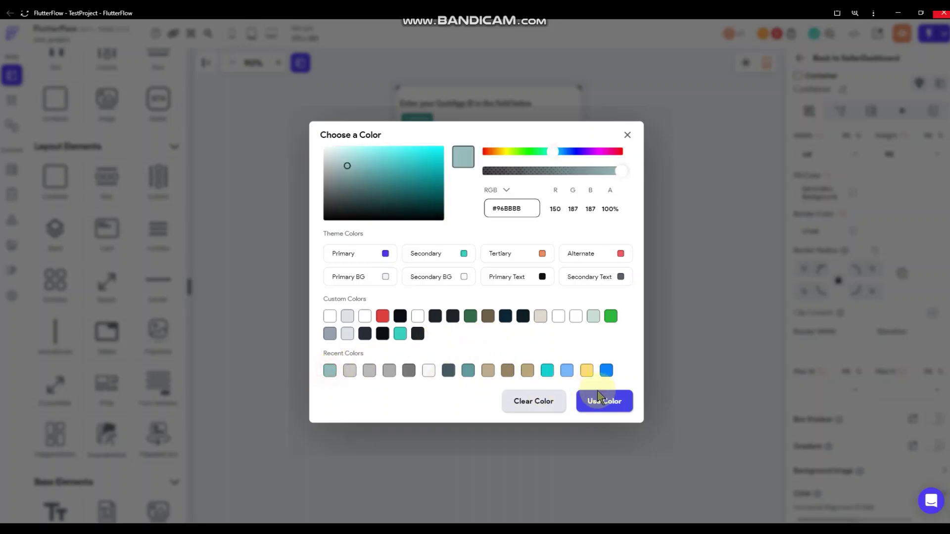
{"action": "left_click", "coordinate": [682, 263]}
{"action": "left_click", "coordinate": [683, 263]}
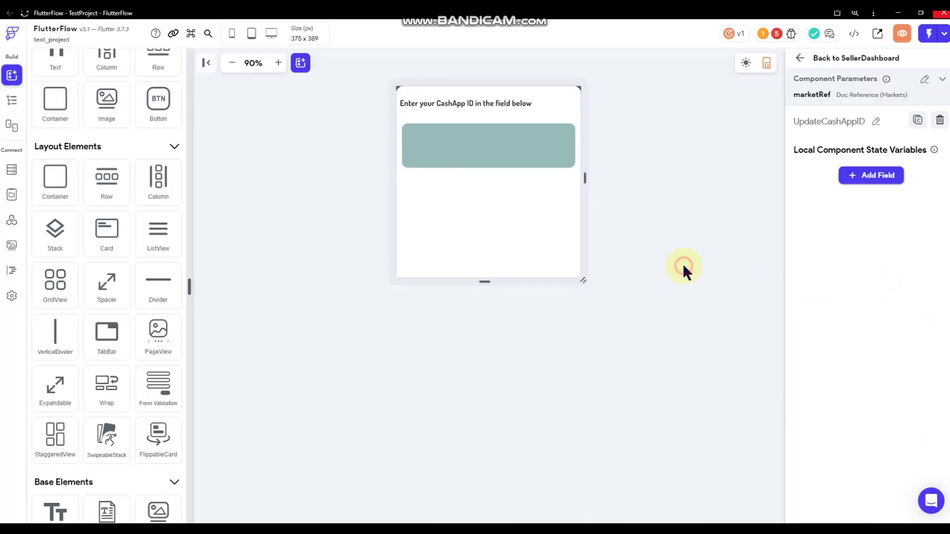
Give the teal Container an elevation so that it casts a shadow.
{"action": "left_click", "coordinate": [503, 138]}
{"action": "scroll", "coordinate": [851, 371], "scroll_direction": "down", "scroll_amount": 5}
{"action": "left_click", "coordinate": [897, 346]}
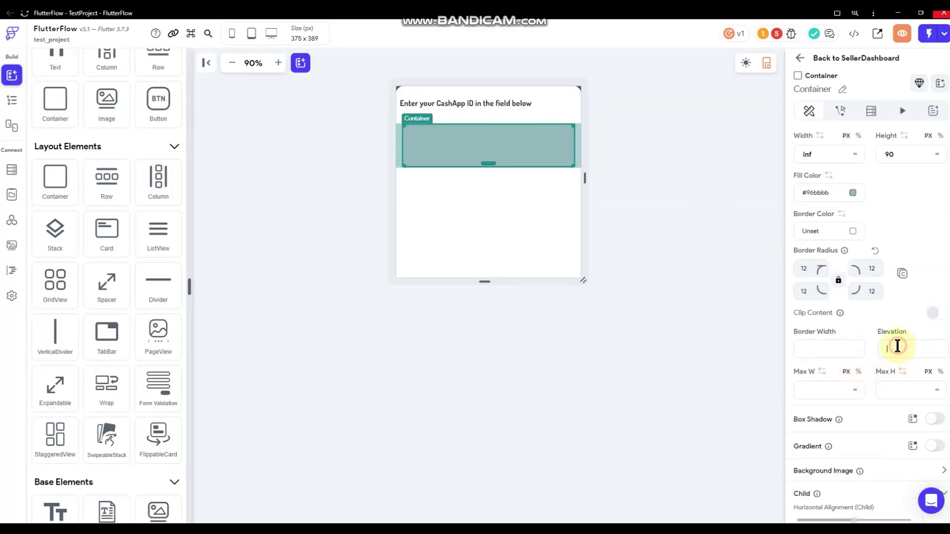
{"action": "left_click", "coordinate": [704, 292]}
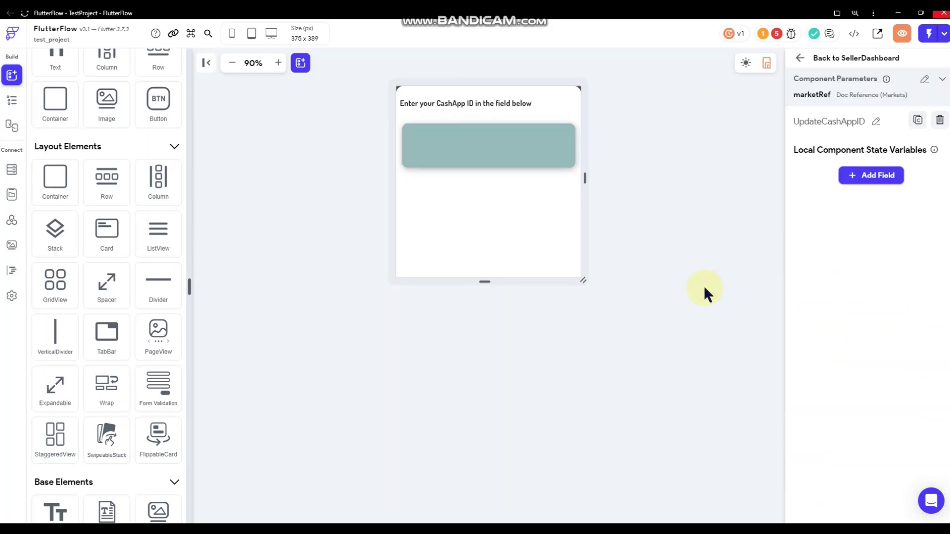
Move the teal Container out of the Form into a new Column placed below the Form.
{"action": "scroll", "coordinate": [117, 278], "scroll_direction": "down", "scroll_amount": 15}
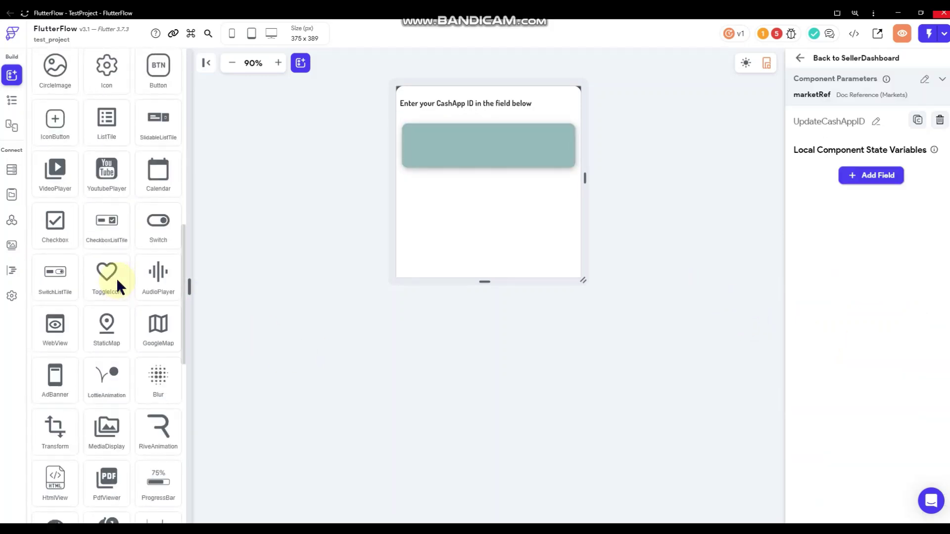
{"action": "scroll", "coordinate": [119, 286], "scroll_direction": "down", "scroll_amount": 5}
{"action": "left_click", "coordinate": [496, 141]}
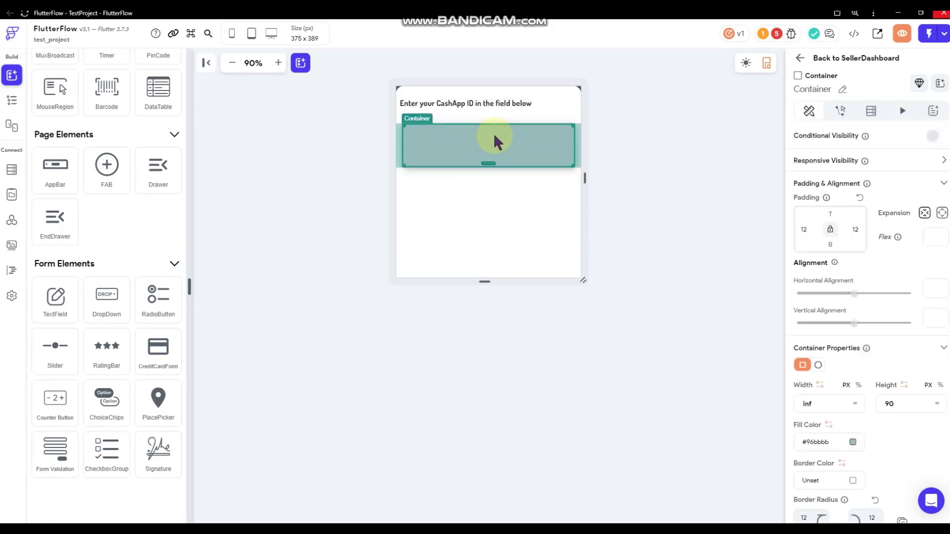
{"action": "right_click", "coordinate": [497, 141]}
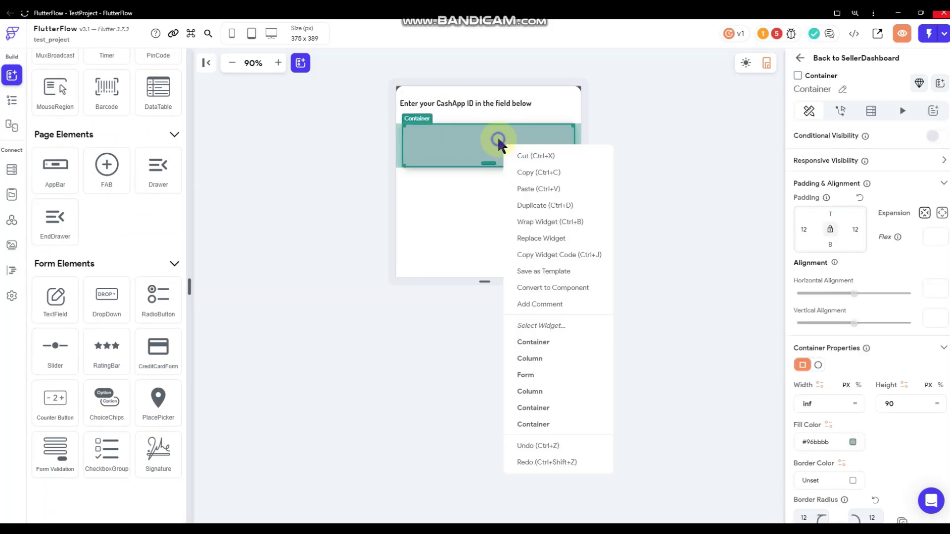
{"action": "left_click", "coordinate": [524, 154]}
{"action": "left_click_drag", "start_coordinate": [504, 126], "coordinate": [490, 240]}
{"action": "right_click", "coordinate": [490, 239]}
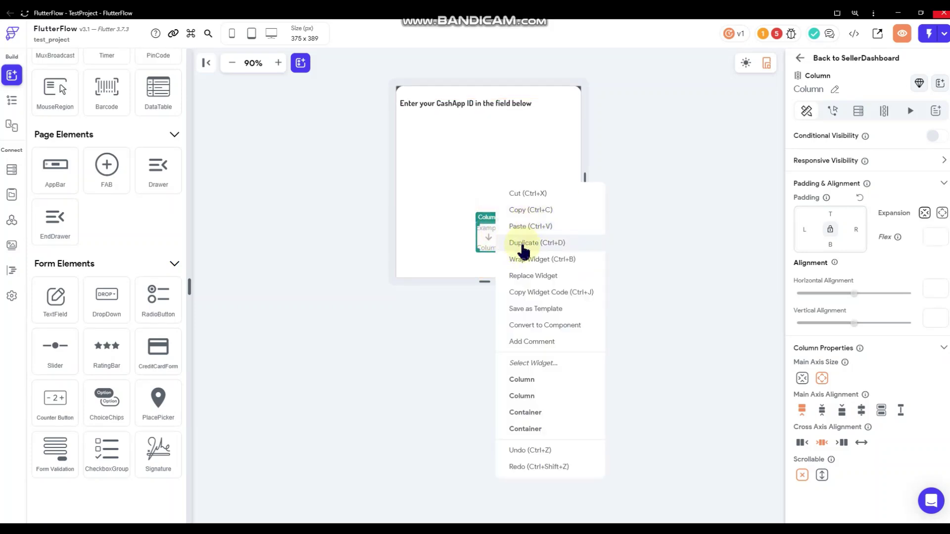
{"action": "left_click", "coordinate": [520, 226]}
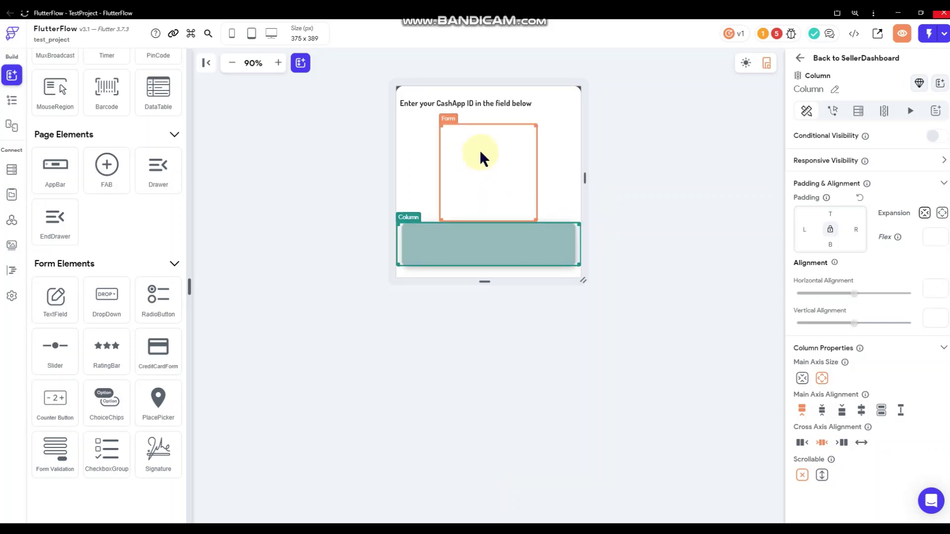
Remove the empty Form above the new Column.
{"action": "right_click", "coordinate": [480, 149]}
{"action": "left_click", "coordinate": [482, 143]}
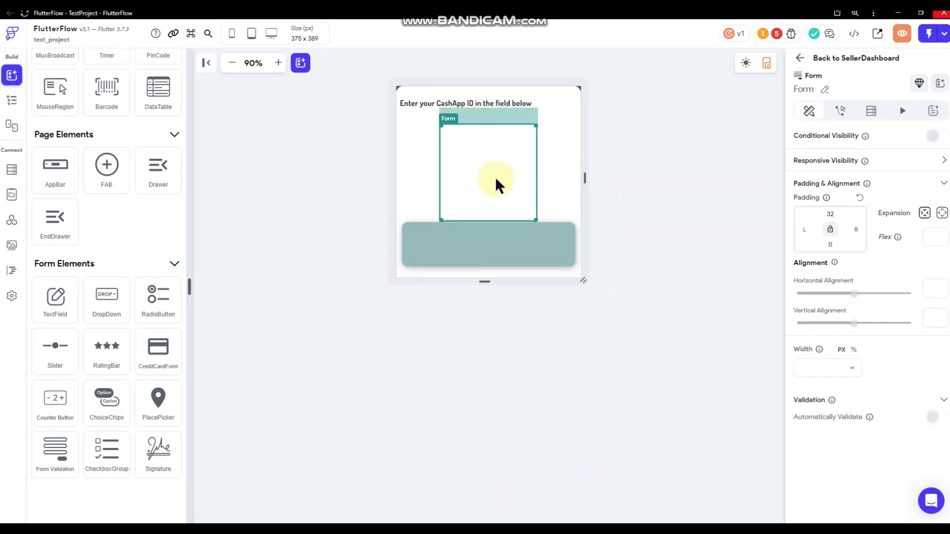
{"action": "right_click", "coordinate": [478, 154]}
{"action": "left_click", "coordinate": [492, 171]}
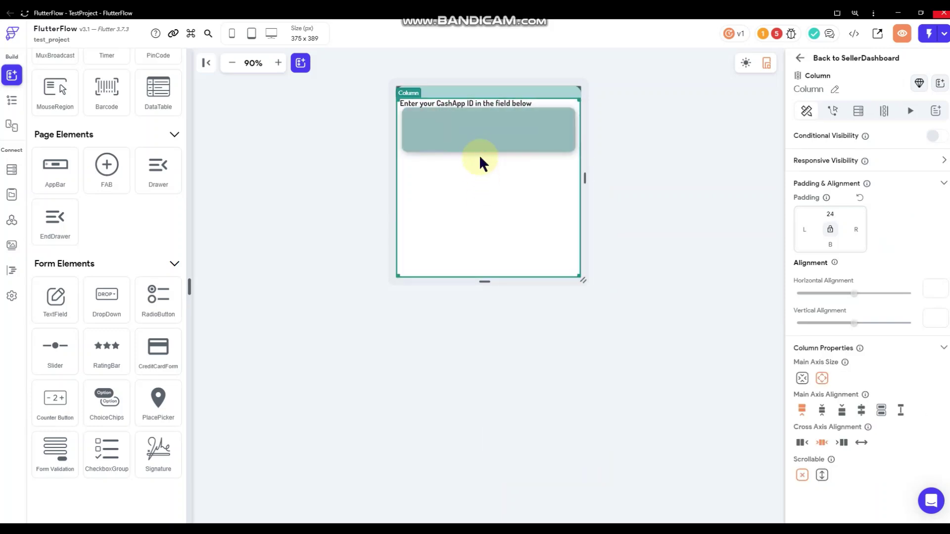
Set the top padding of the Column around the teal Container to 32.
{"action": "right_click", "coordinate": [499, 140]}
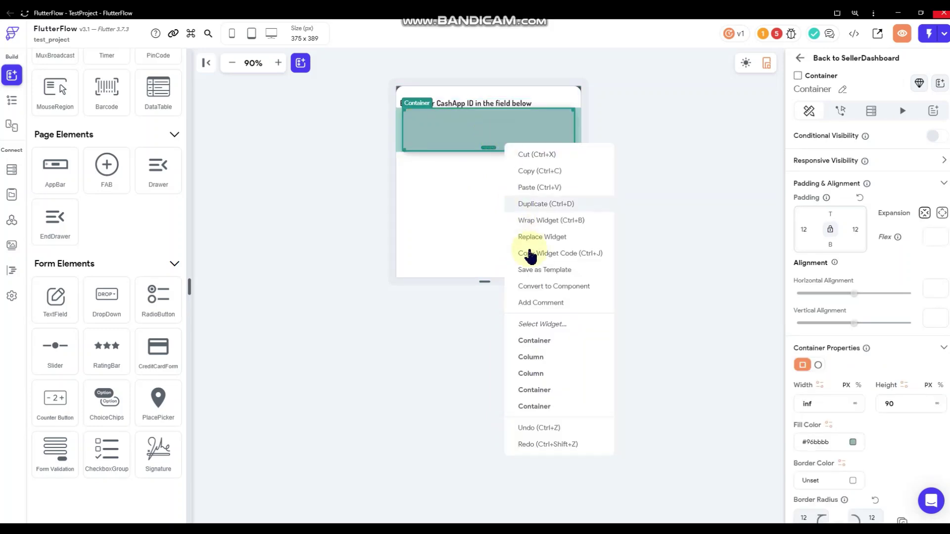
{"action": "left_click", "coordinate": [530, 357]}
{"action": "left_click", "coordinate": [830, 213]}
{"action": "type", "text": "32"}
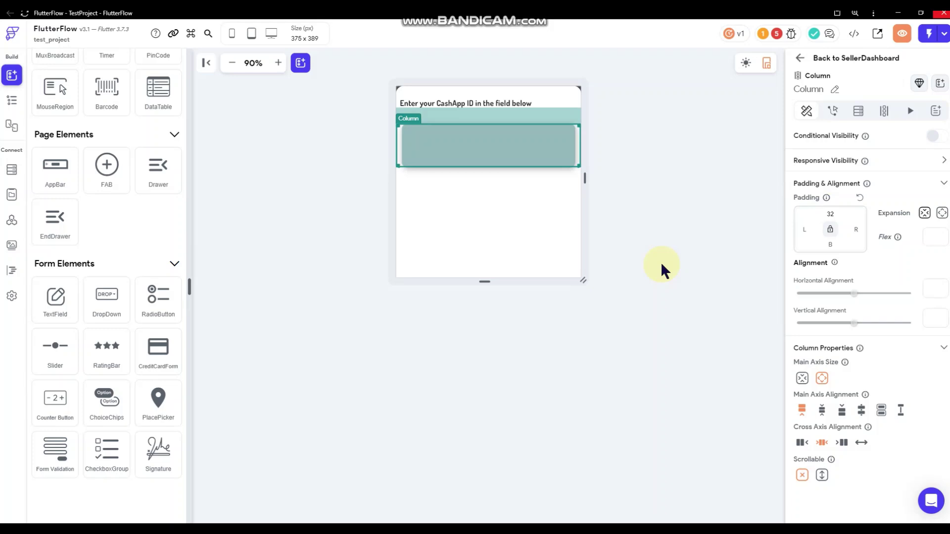
{"action": "left_click", "coordinate": [661, 262]}
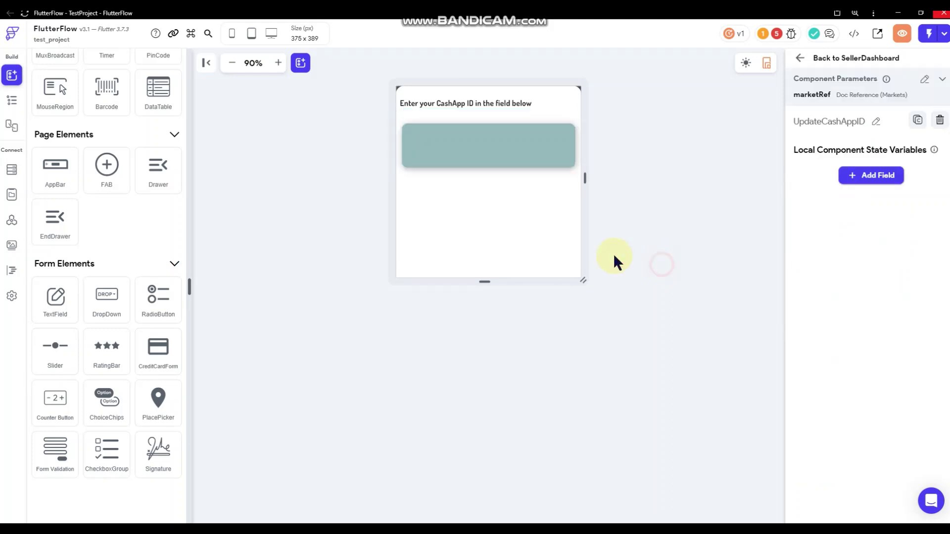
Add a Row inside the teal Container.
{"action": "scroll", "coordinate": [129, 237], "scroll_direction": "up", "scroll_amount": 6}
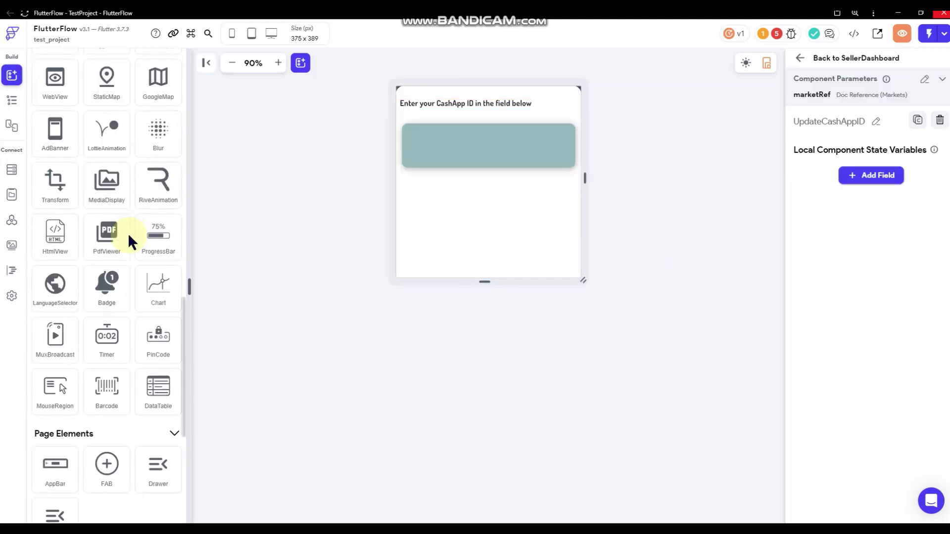
{"action": "scroll", "coordinate": [127, 233], "scroll_direction": "up", "scroll_amount": 15}
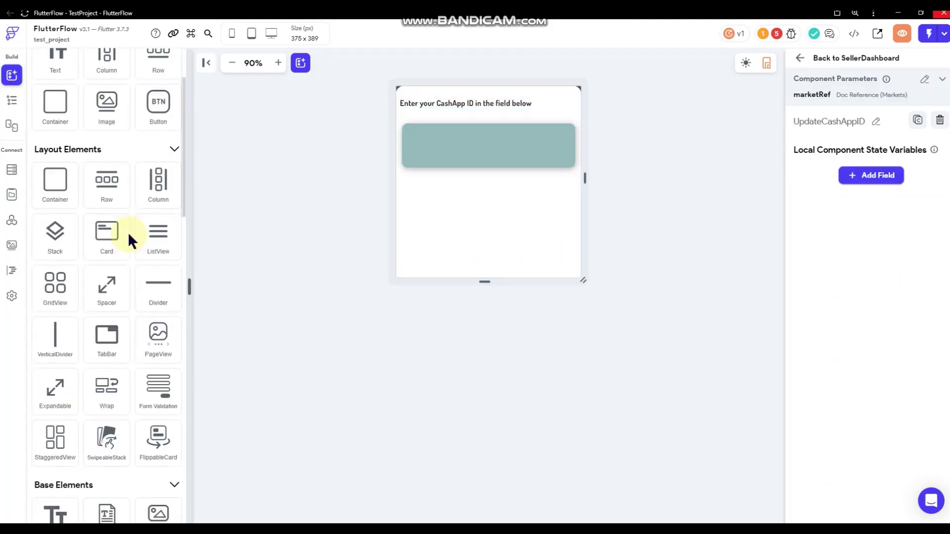
{"action": "left_click_drag", "start_coordinate": [148, 152], "coordinate": [455, 202]}
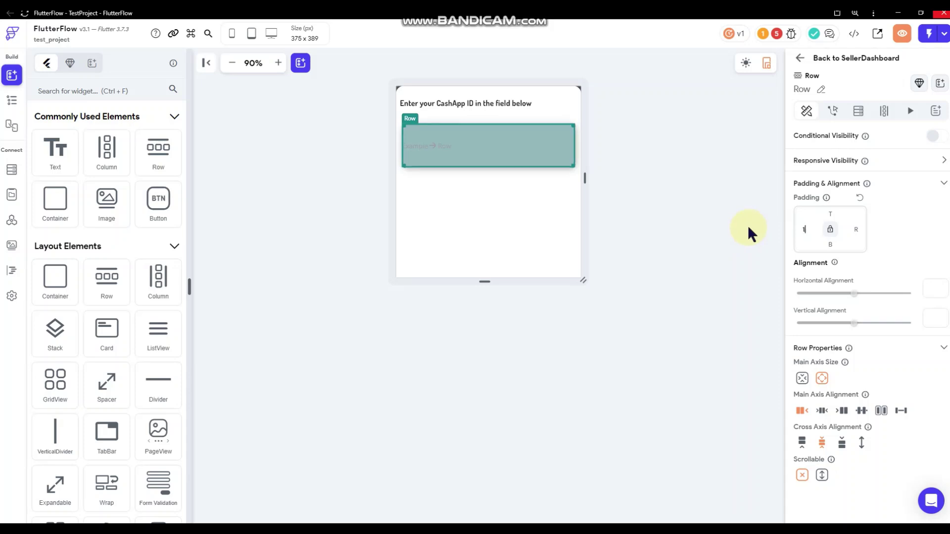
Set the Row's left and right padding to 12 and its main axis alignment to center.
{"action": "type", "text": "12"}
{"action": "left_click", "coordinate": [851, 228]}
{"action": "type", "text": "12"}
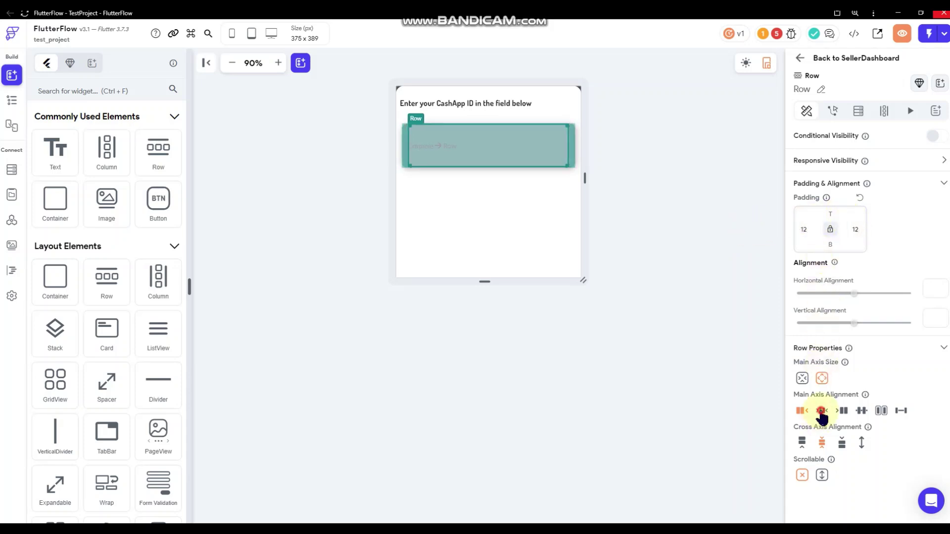
{"action": "left_click", "coordinate": [644, 263]}
Add a TextField inside the Row in the teal Container.
{"action": "scroll", "coordinate": [115, 267], "scroll_direction": "down", "scroll_amount": 15}
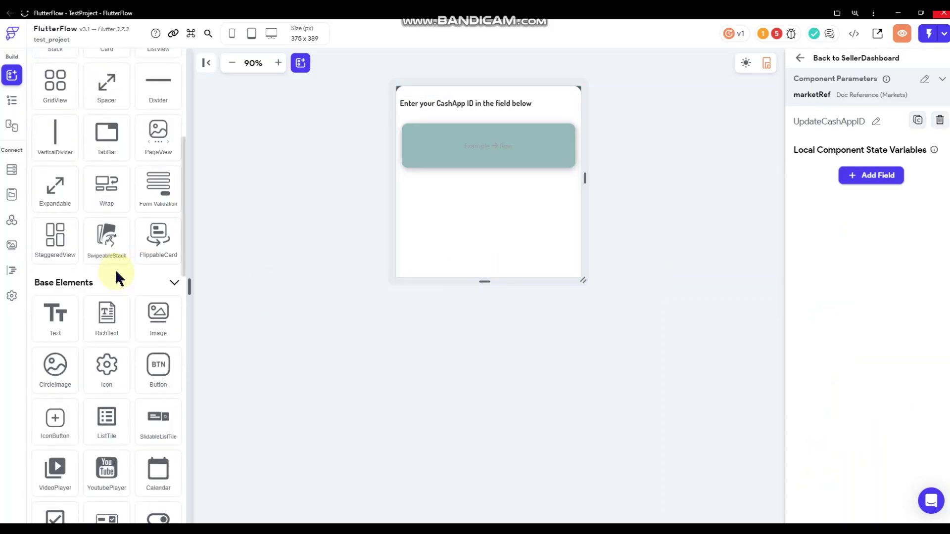
{"action": "left_click_drag", "start_coordinate": [62, 321], "coordinate": [465, 141]}
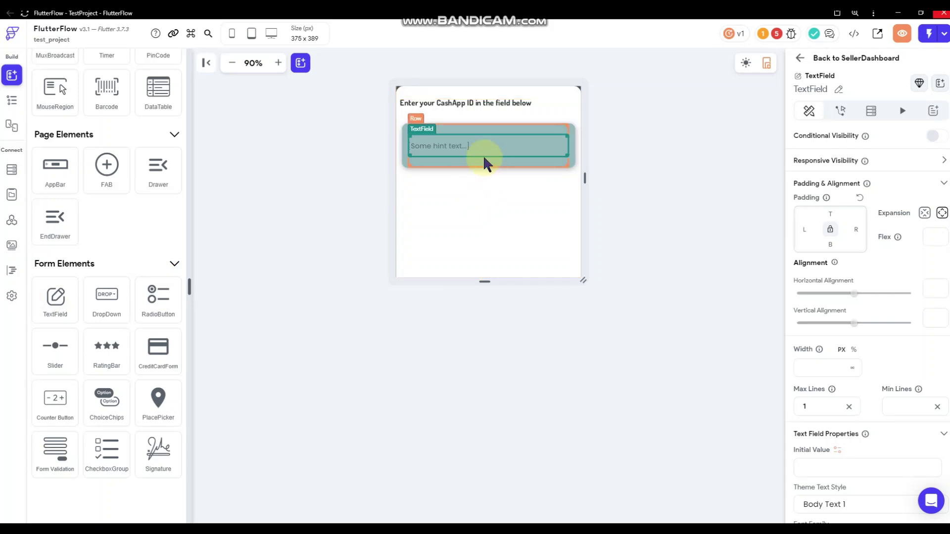
Look through the new TextField's text, hint, border, padding and additional properties.
{"action": "scroll", "coordinate": [854, 276], "scroll_direction": "down", "scroll_amount": 15}
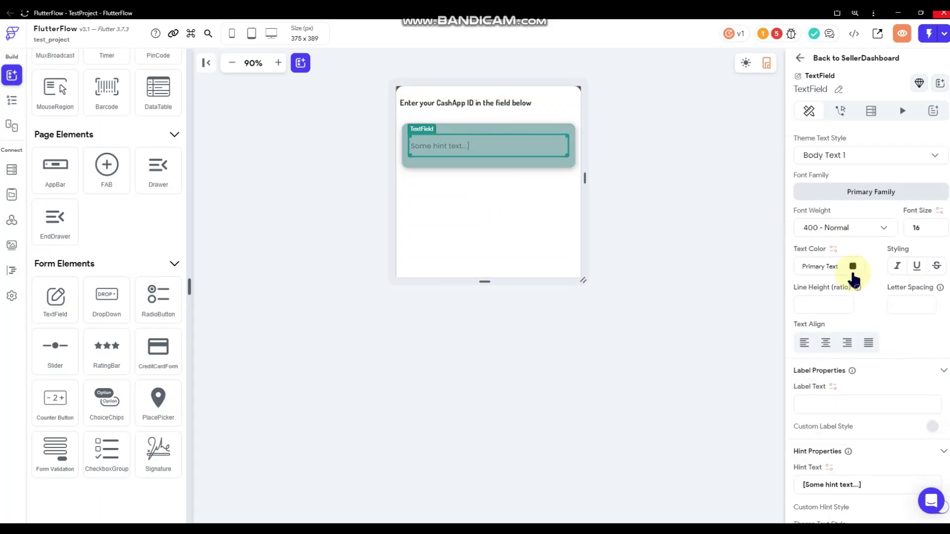
{"action": "scroll", "coordinate": [848, 270], "scroll_direction": "down", "scroll_amount": 9}
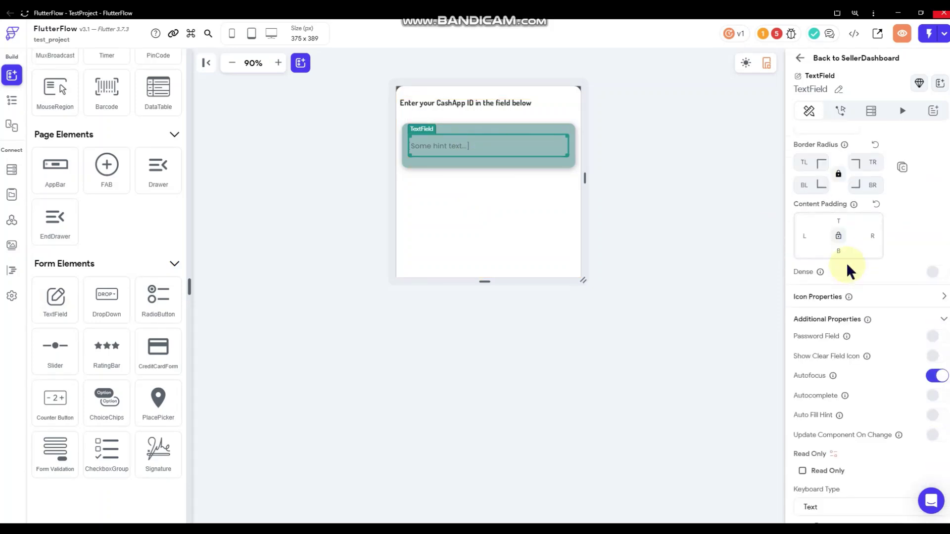
{"action": "scroll", "coordinate": [848, 270], "scroll_direction": "up", "scroll_amount": 12}
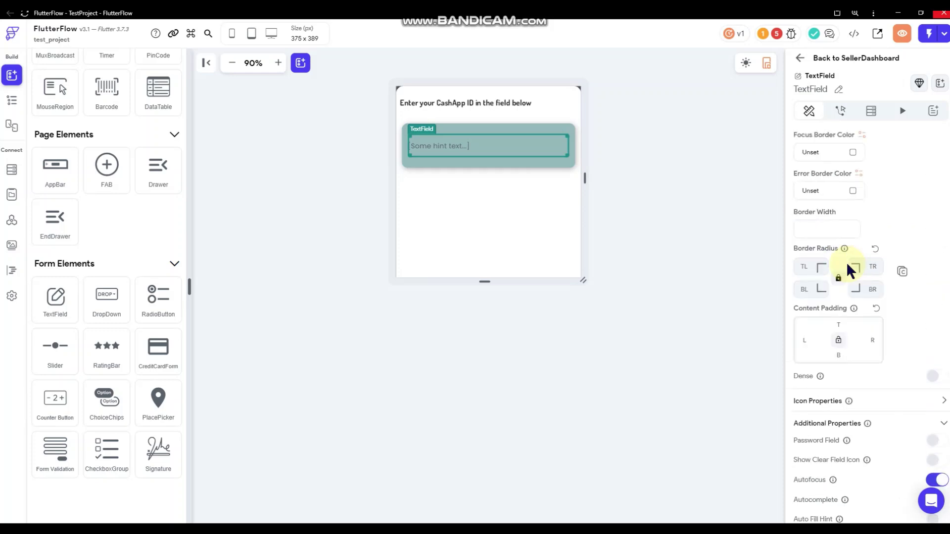
{"action": "scroll", "coordinate": [847, 270], "scroll_direction": "up", "scroll_amount": 12}
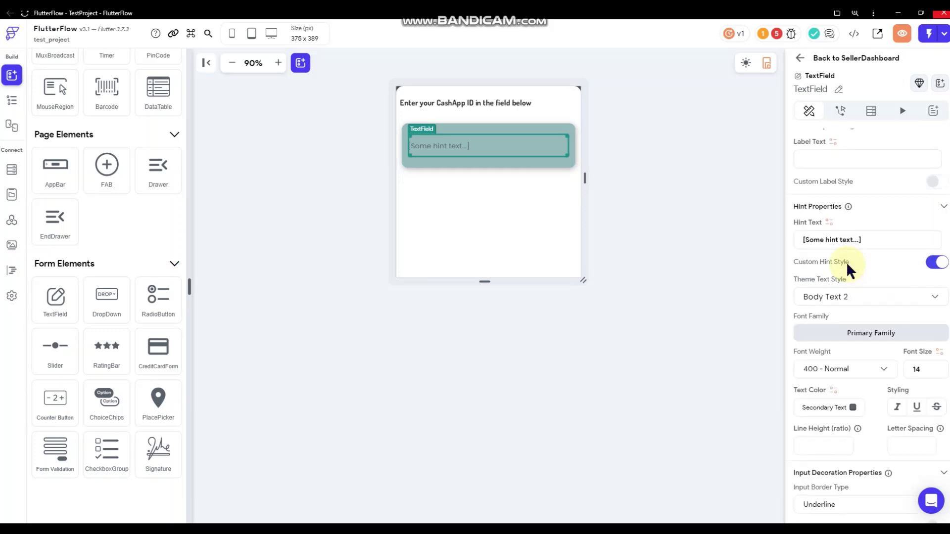
{"action": "scroll", "coordinate": [847, 262], "scroll_direction": "down", "scroll_amount": 10}
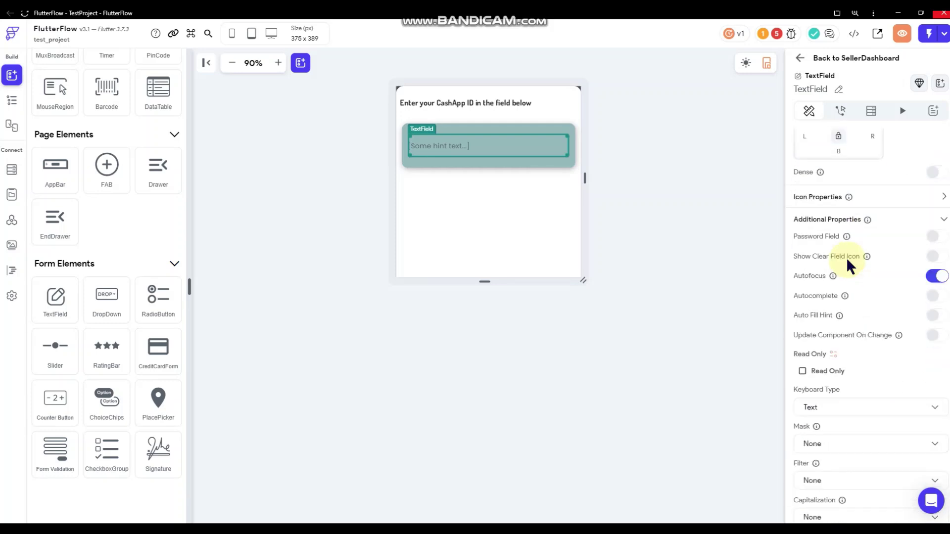
{"action": "scroll", "coordinate": [847, 262], "scroll_direction": "down", "scroll_amount": 1}
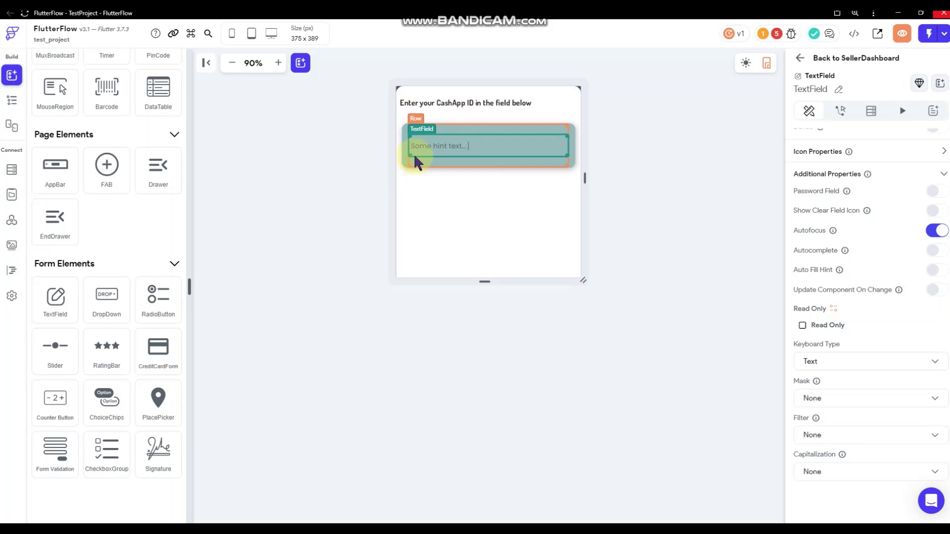
Add an Icon to the Row inside the teal Container and place it before the TextField.
{"action": "left_click", "coordinate": [441, 162]}
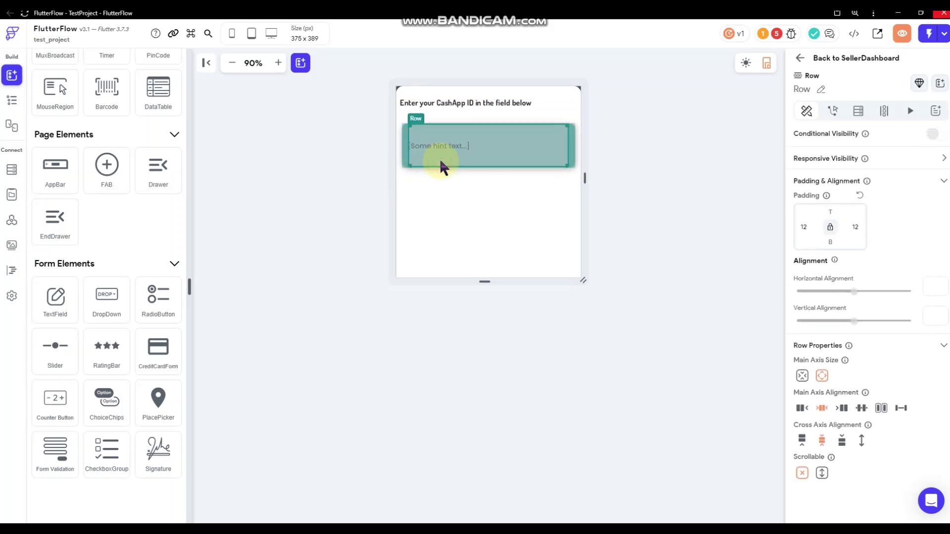
{"action": "scroll", "coordinate": [131, 236], "scroll_direction": "up", "scroll_amount": 6}
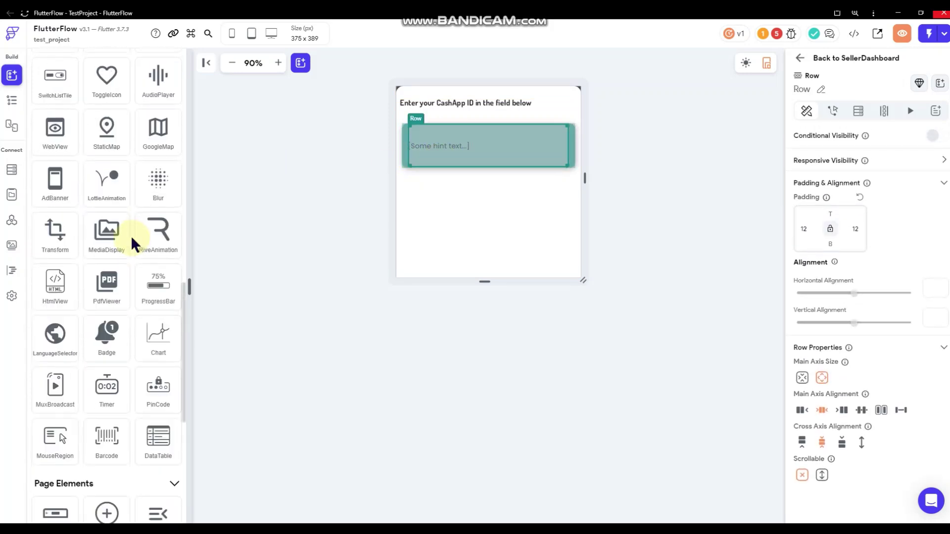
{"action": "left_click", "coordinate": [12, 101]}
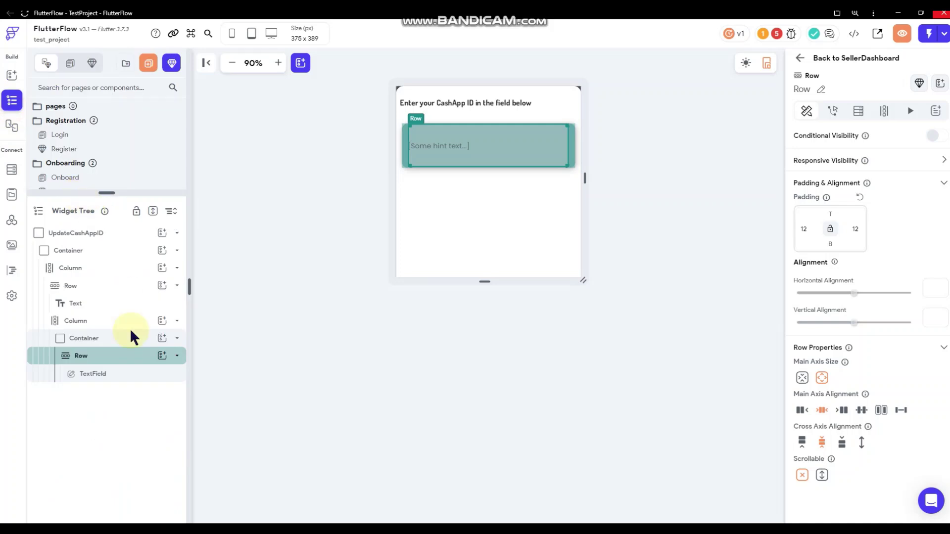
{"action": "left_click", "coordinate": [162, 356]}
{"action": "scroll", "coordinate": [257, 352], "scroll_direction": "down", "scroll_amount": 5}
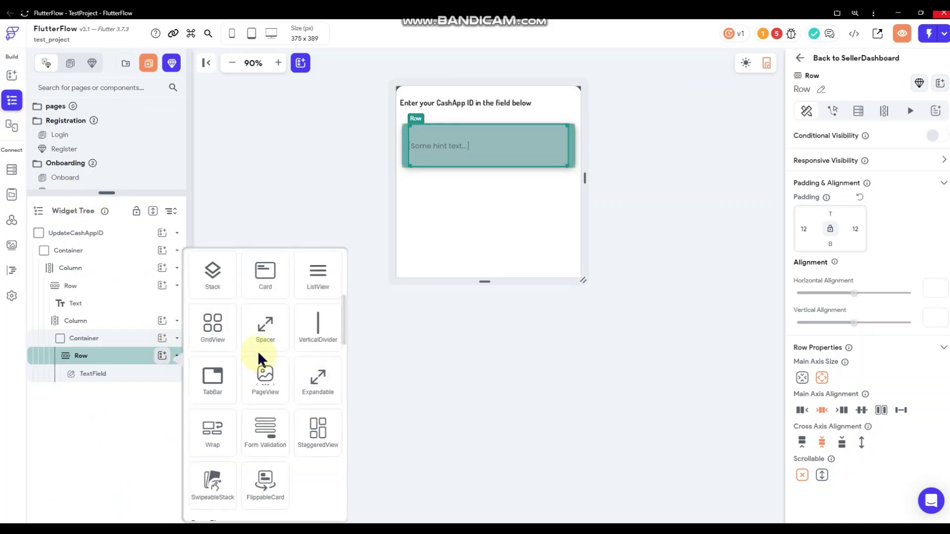
{"action": "scroll", "coordinate": [258, 358], "scroll_direction": "down", "scroll_amount": 3}
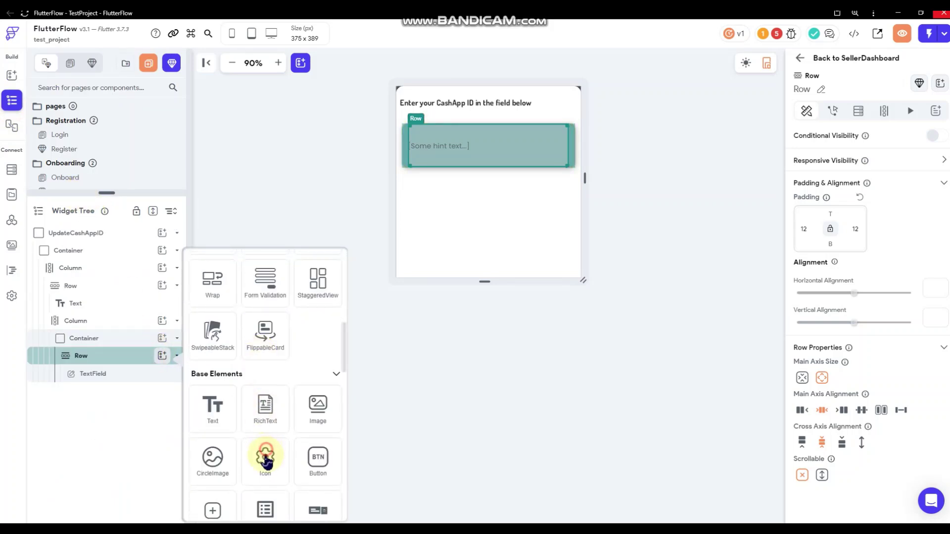
{"action": "left_click", "coordinate": [265, 457]}
{"action": "left_click_drag", "start_coordinate": [563, 145], "coordinate": [421, 147]}
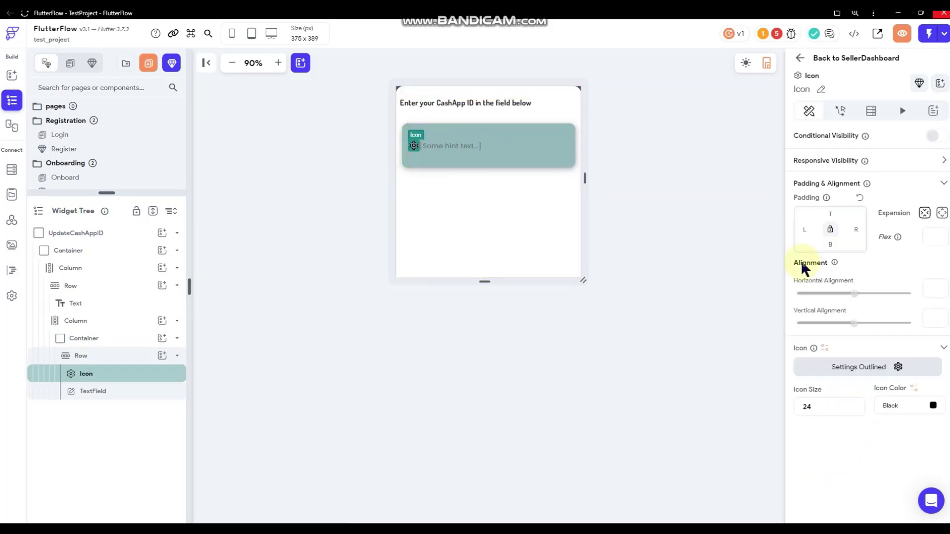
Set the icon's size to 28.
{"action": "left_click", "coordinate": [830, 406]}
{"action": "type", "text": "32"}
{"action": "key", "text": "Return"}
{"action": "left_click", "coordinate": [822, 407]}
{"action": "type", "text": "28"}
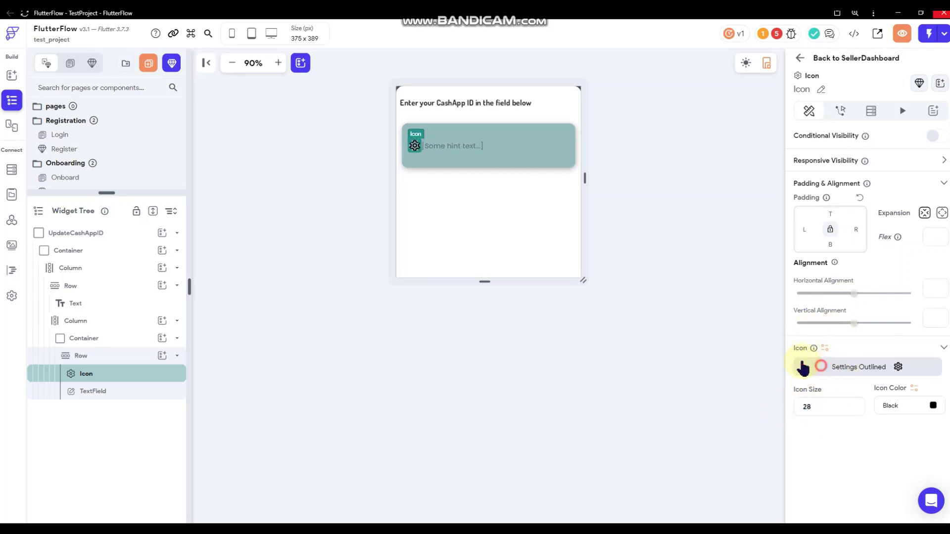
Search the icon library for "money" and replace the settings icon with the Attach Money dollar icon.
{"action": "left_click", "coordinate": [821, 368]}
{"action": "type", "text": "dollar"}
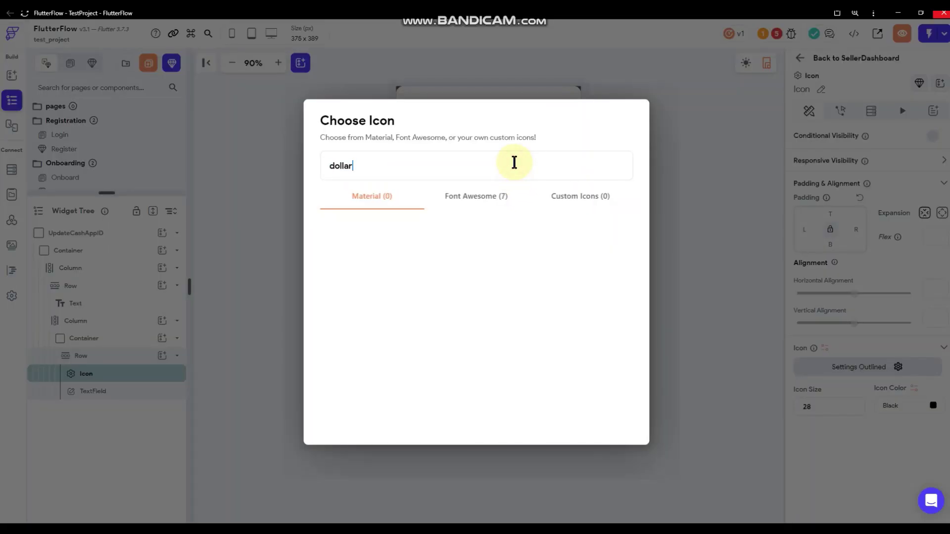
{"action": "type", "text": "money"}
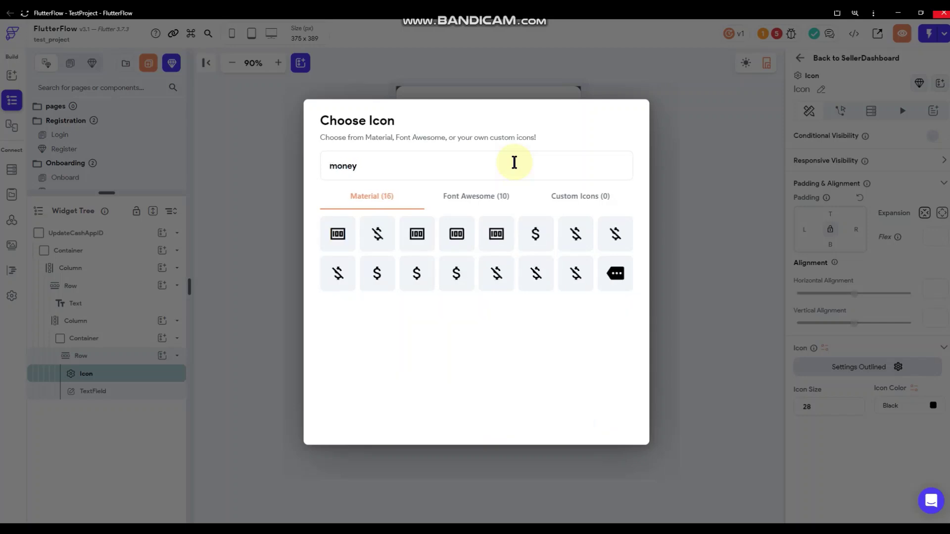
{"action": "left_click", "coordinate": [536, 237]}
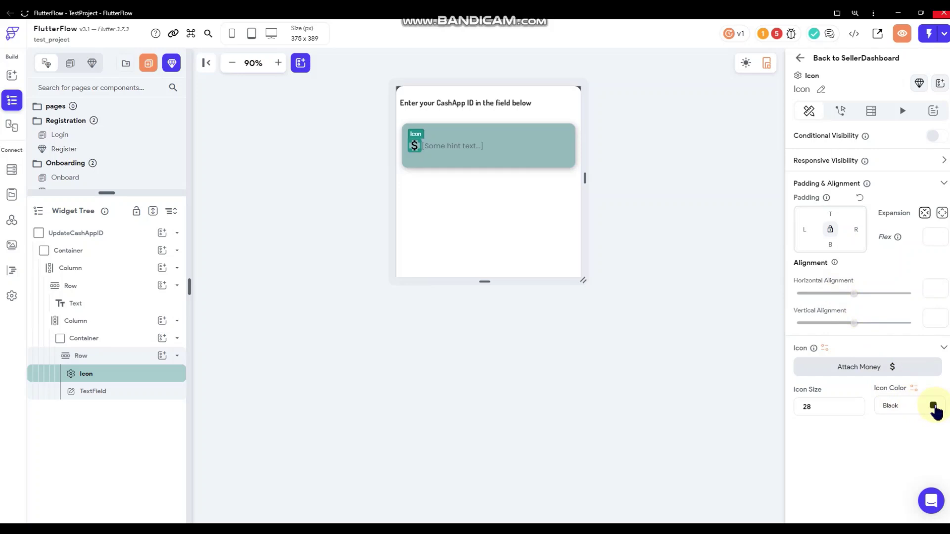
Set the dollar icon's color to white from the custom colors.
{"action": "left_click", "coordinate": [934, 406]}
{"action": "left_click", "coordinate": [331, 316]}
{"action": "left_click", "coordinate": [634, 233]}
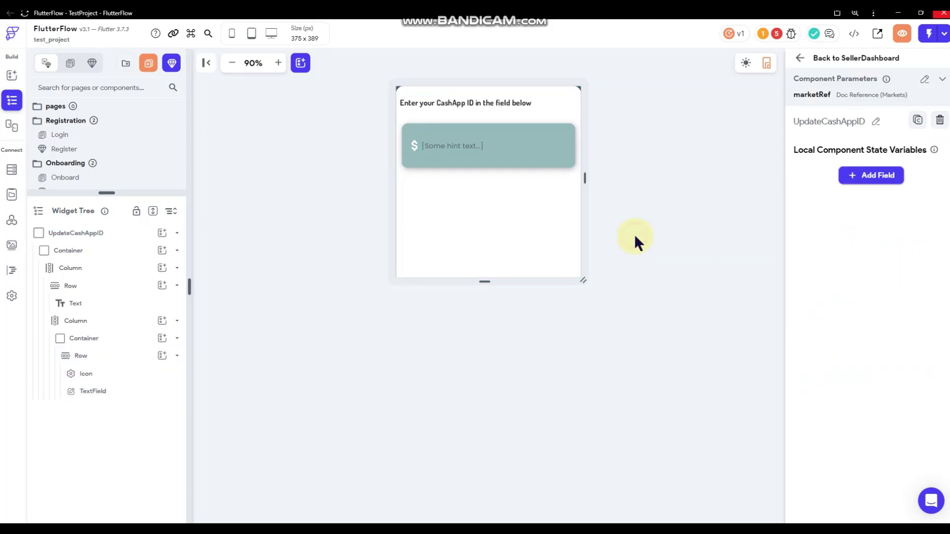
Change the TextField's hint text to "Enter CashID".
{"action": "left_click", "coordinate": [439, 146]}
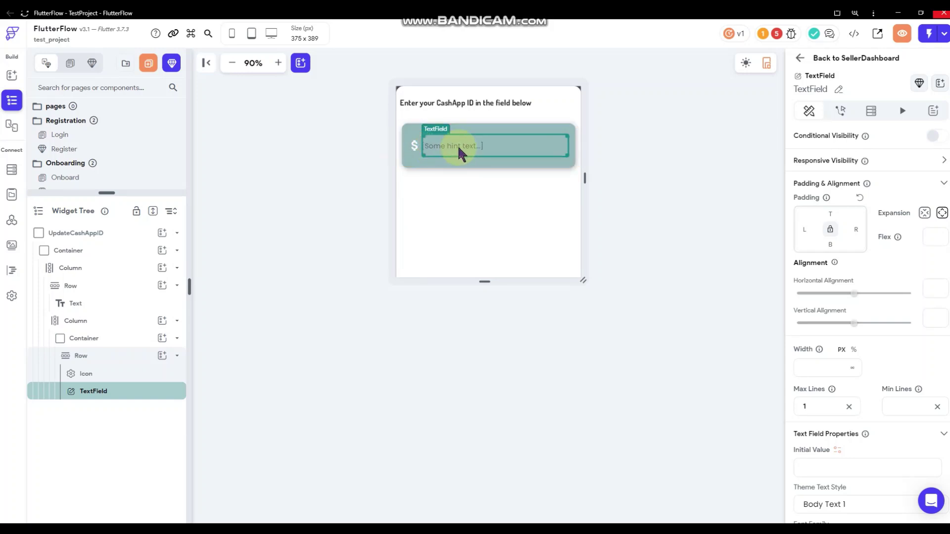
{"action": "scroll", "coordinate": [843, 327], "scroll_direction": "down", "scroll_amount": 3}
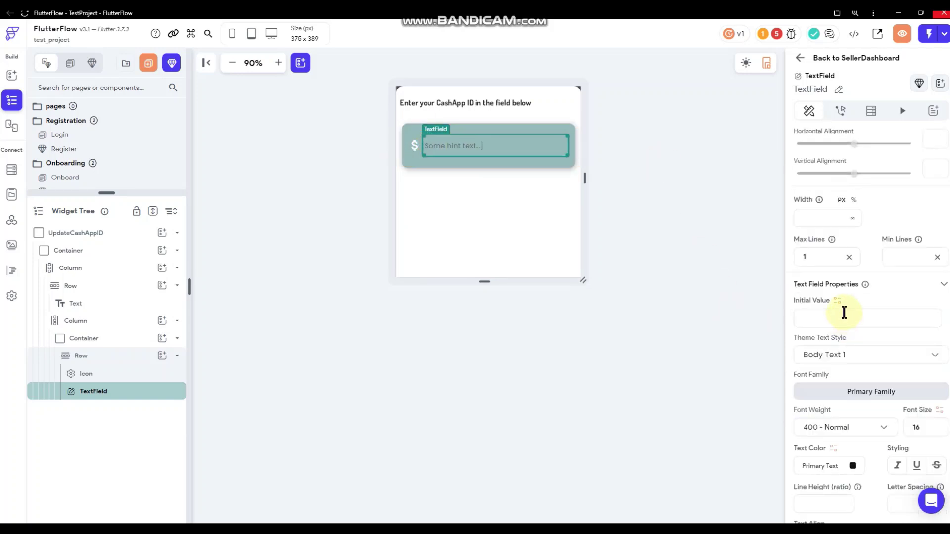
{"action": "scroll", "coordinate": [850, 299], "scroll_direction": "down", "scroll_amount": 8}
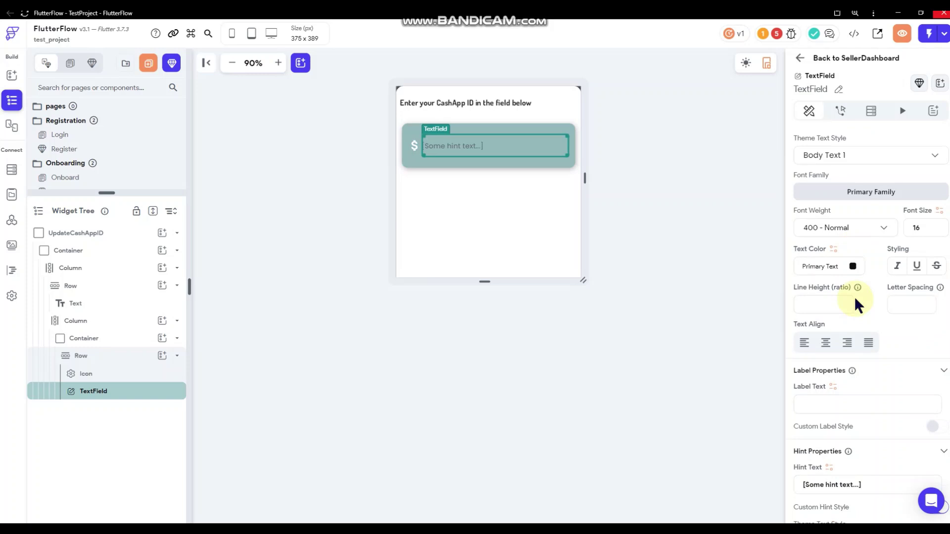
{"action": "scroll", "coordinate": [854, 303], "scroll_direction": "down", "scroll_amount": 2}
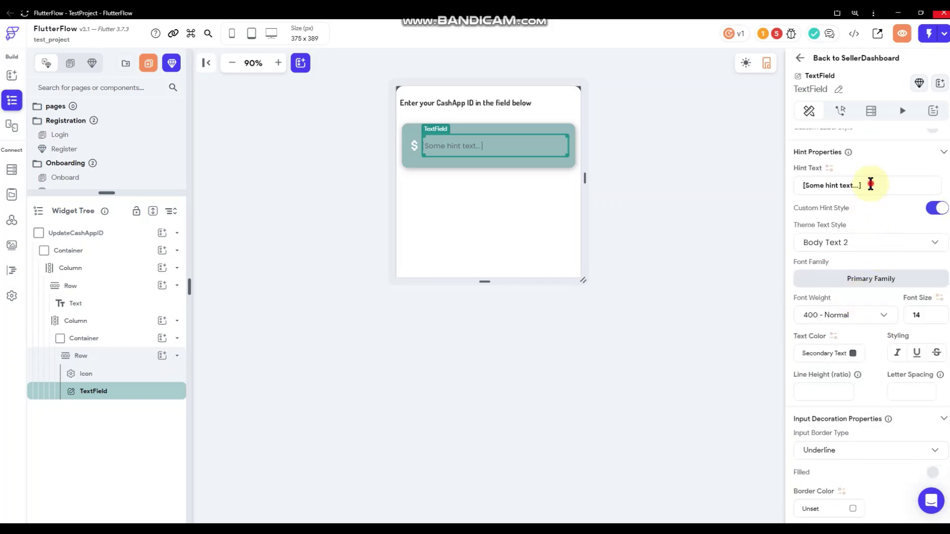
{"action": "left_click_drag", "start_coordinate": [871, 185], "coordinate": [695, 211]}
{"action": "type", "text": "E"}
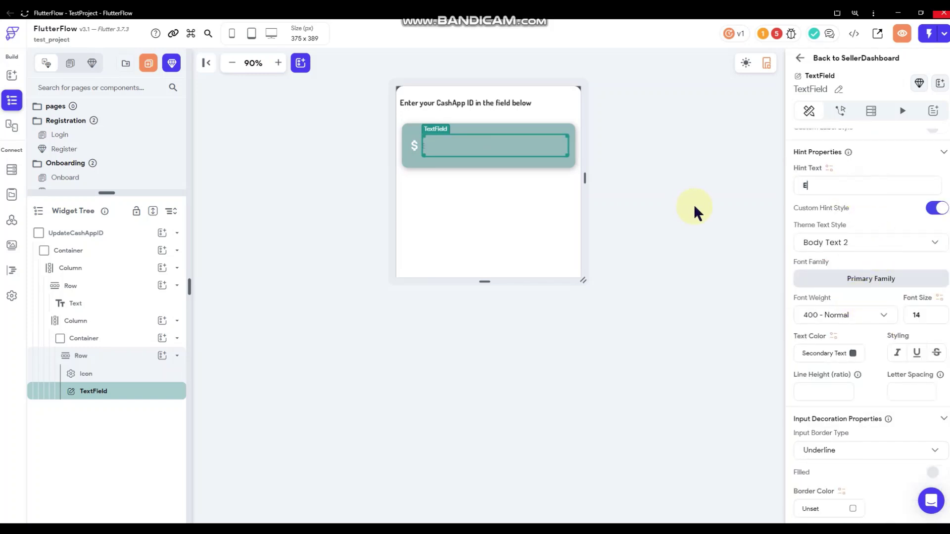
{"action": "type", "text": "nter CashID"}
Turn off Autofocus for the TextField and check the available keyboard types.
{"action": "scroll", "coordinate": [889, 230], "scroll_direction": "down", "scroll_amount": 7}
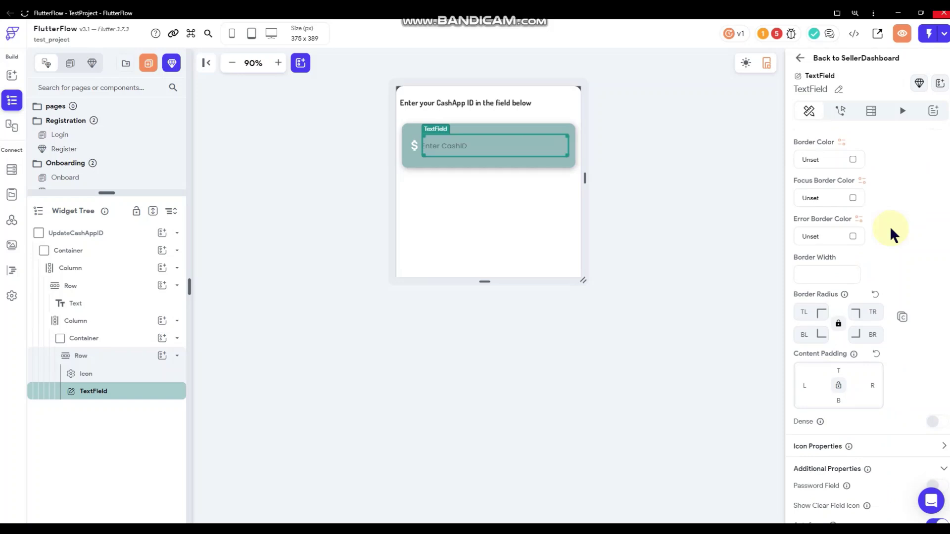
{"action": "scroll", "coordinate": [889, 274], "scroll_direction": "down", "scroll_amount": 3}
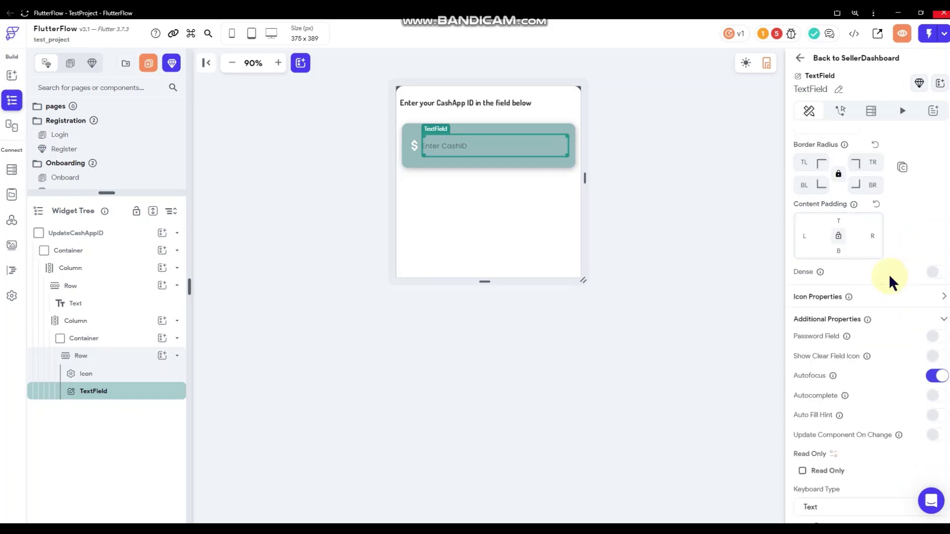
{"action": "scroll", "coordinate": [907, 294], "scroll_direction": "down", "scroll_amount": 1}
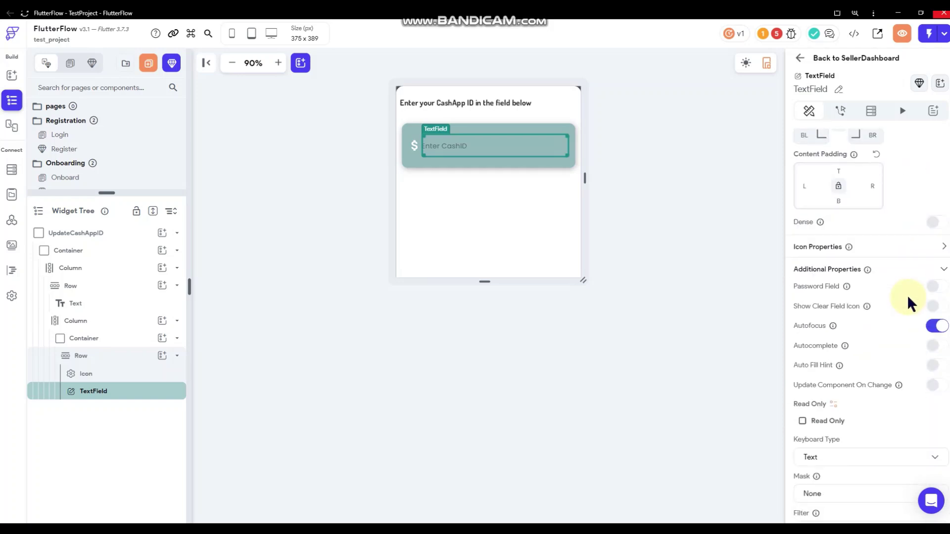
{"action": "left_click", "coordinate": [923, 327]}
{"action": "scroll", "coordinate": [902, 293], "scroll_direction": "down", "scroll_amount": 2}
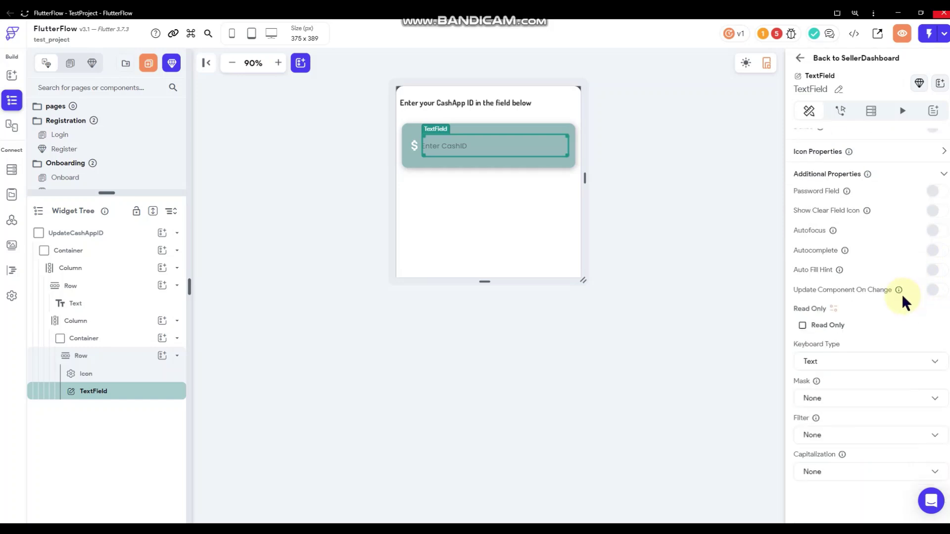
{"action": "left_click", "coordinate": [884, 371]}
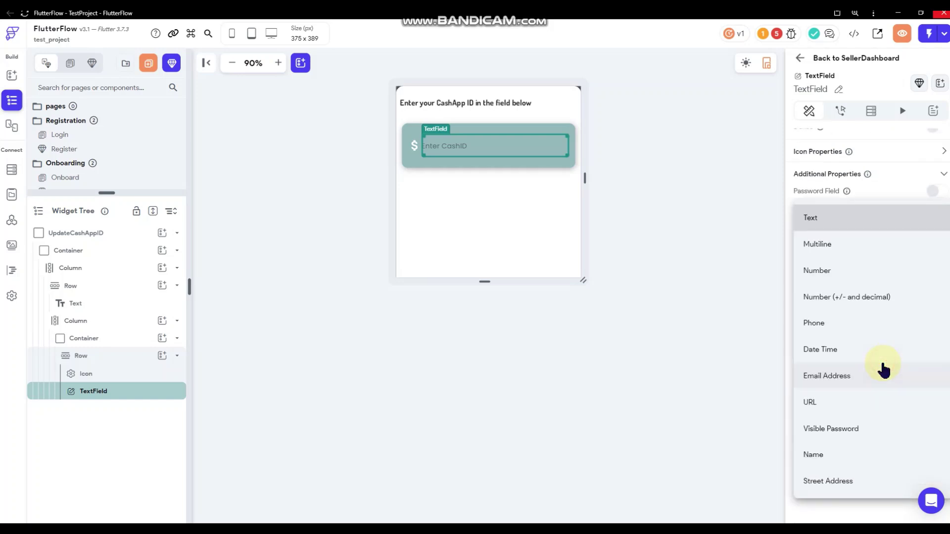
{"action": "left_click", "coordinate": [789, 270]}
Give the TextField's underline the primaryBtnText border color and a border width of 2.
{"action": "scroll", "coordinate": [880, 272], "scroll_direction": "up", "scroll_amount": 2}
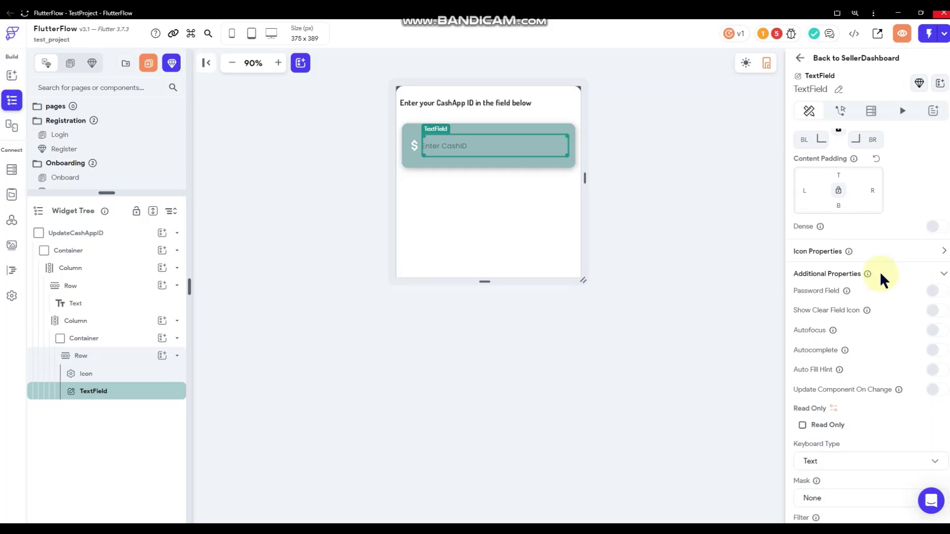
{"action": "scroll", "coordinate": [879, 271], "scroll_direction": "up", "scroll_amount": 6}
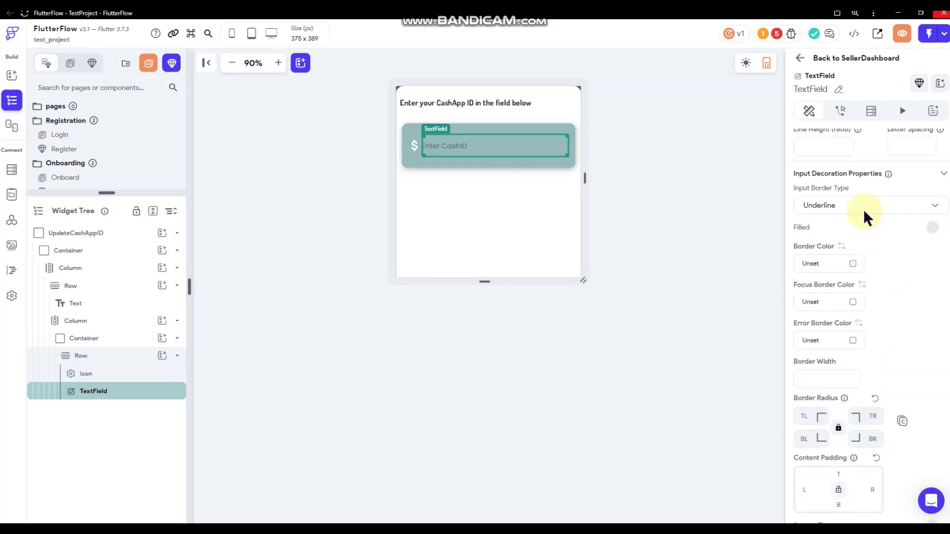
{"action": "left_click", "coordinate": [853, 264]}
{"action": "left_click", "coordinate": [334, 318]}
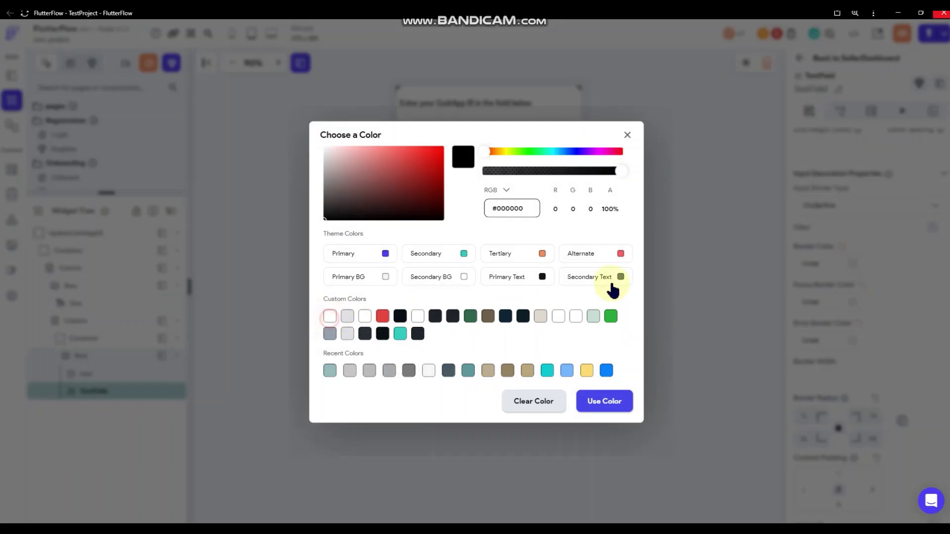
{"action": "scroll", "coordinate": [831, 321], "scroll_direction": "down", "scroll_amount": 1}
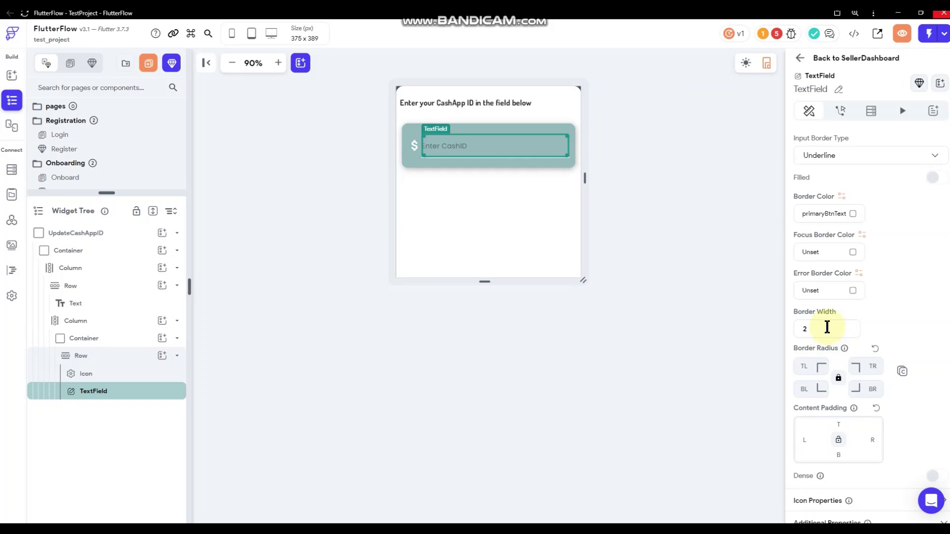
{"action": "left_click", "coordinate": [650, 231]}
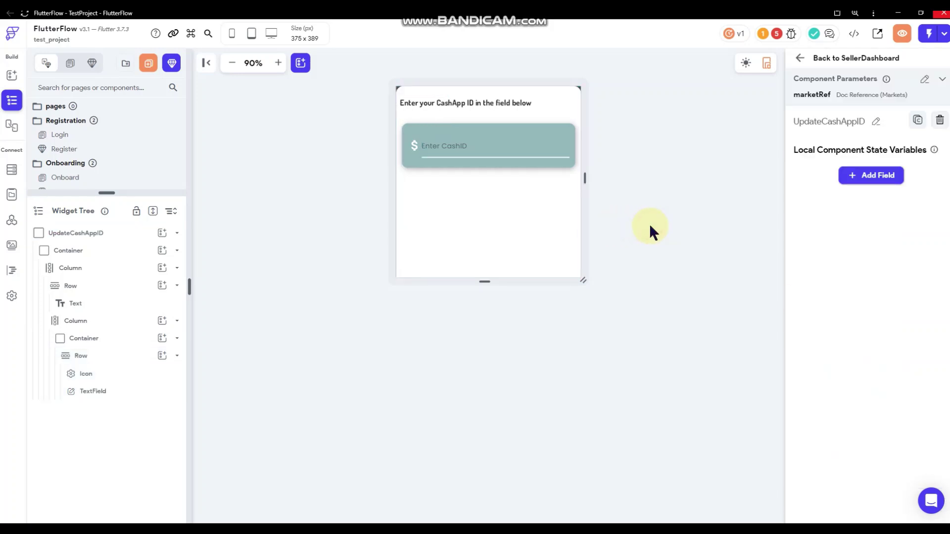
Add a small left content padding to the TextField.
{"action": "left_click", "coordinate": [445, 148]}
{"action": "scroll", "coordinate": [847, 262], "scroll_direction": "down", "scroll_amount": 15}
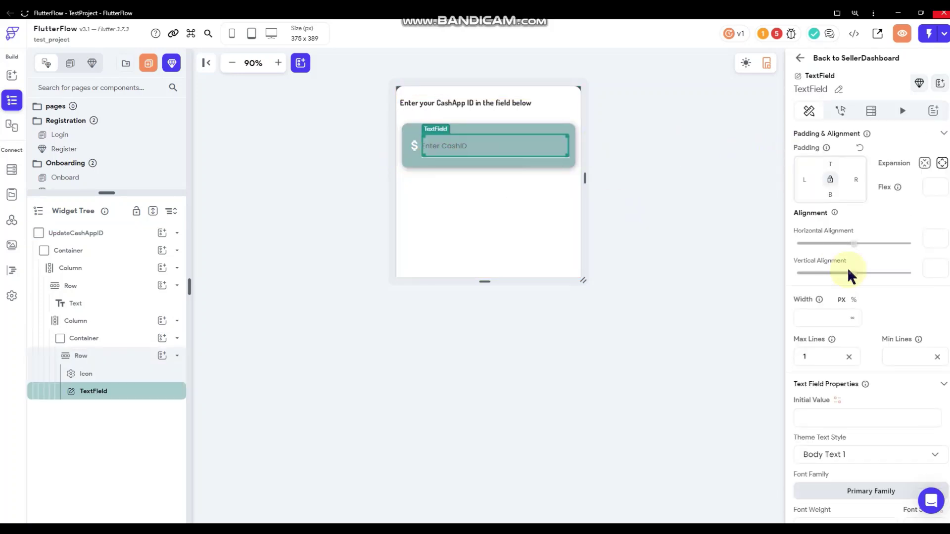
{"action": "scroll", "coordinate": [847, 269], "scroll_direction": "down", "scroll_amount": 7}
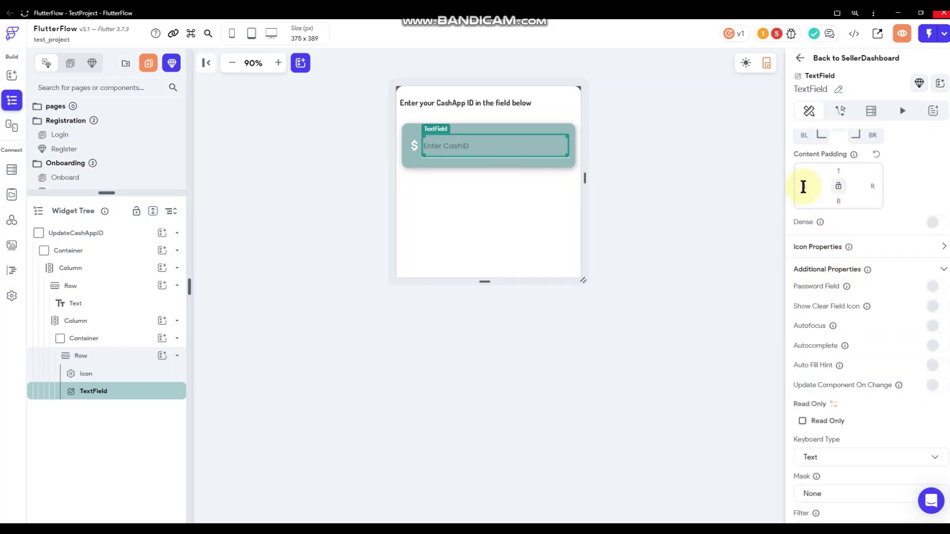
{"action": "left_click", "coordinate": [650, 195]}
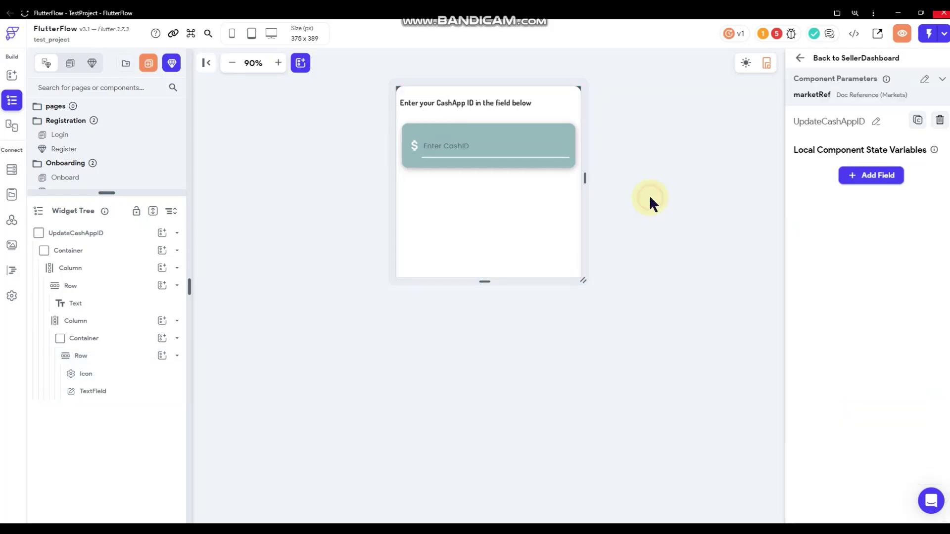
Turn off the custom hint style for the Enter CashID TextField.
{"action": "left_click", "coordinate": [496, 153]}
{"action": "scroll", "coordinate": [827, 267], "scroll_direction": "down", "scroll_amount": 5}
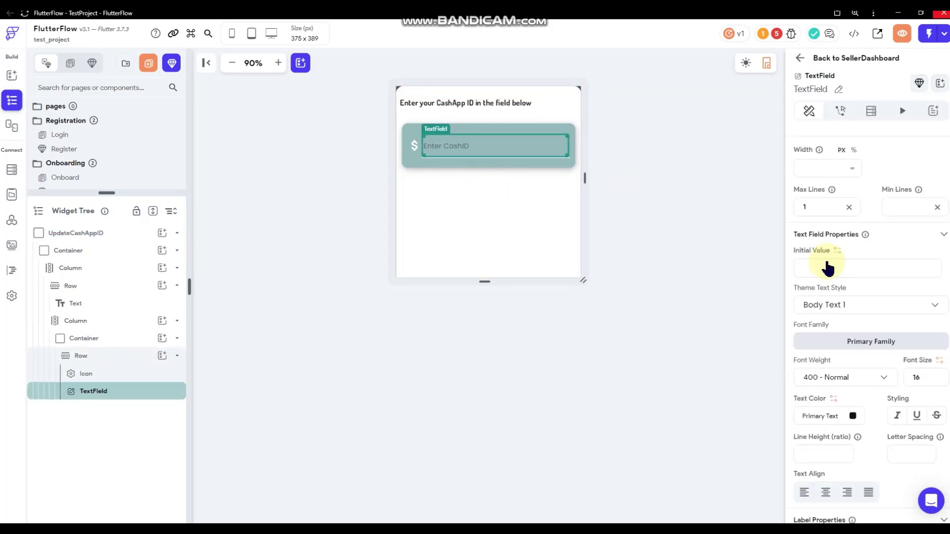
{"action": "scroll", "coordinate": [844, 259], "scroll_direction": "down", "scroll_amount": 2}
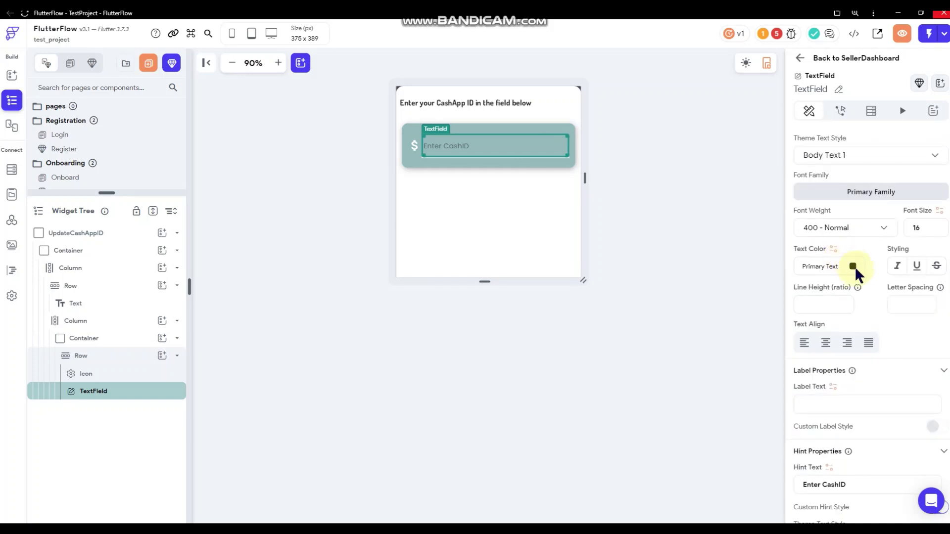
{"action": "scroll", "coordinate": [859, 295], "scroll_direction": "down", "scroll_amount": 5}
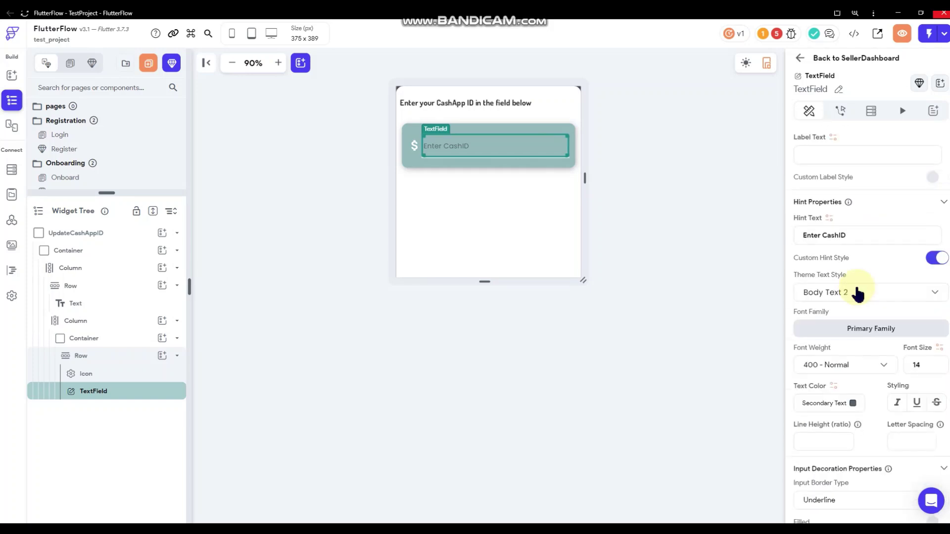
{"action": "left_click", "coordinate": [936, 257]}
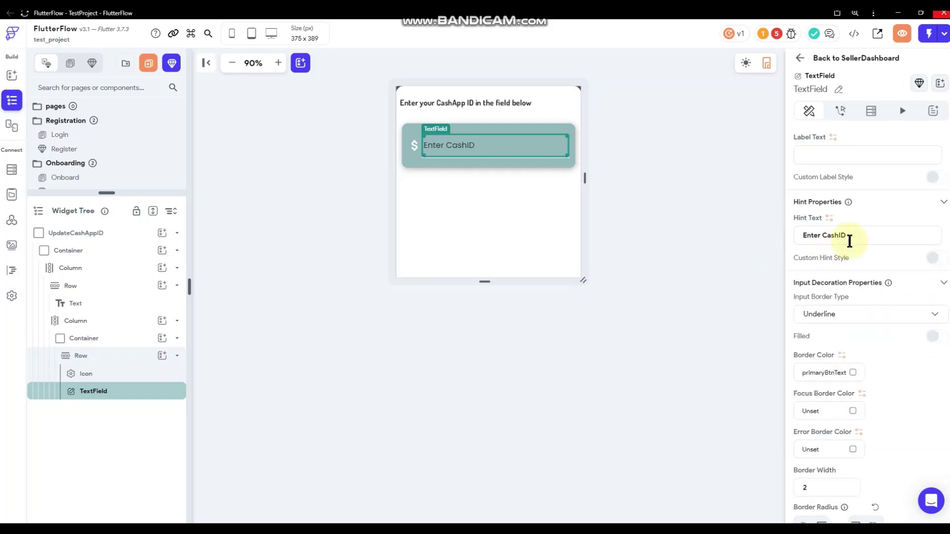
Set the TextField's font size to 14 and its font weight to 600 - Semi Bold.
{"action": "scroll", "coordinate": [848, 242], "scroll_direction": "up", "scroll_amount": 5}
{"action": "double_click", "coordinate": [924, 228]}
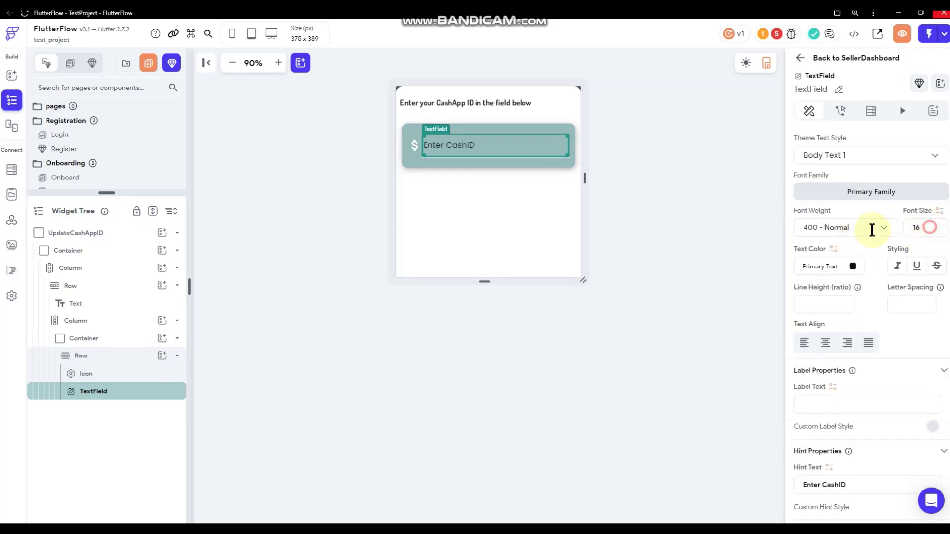
{"action": "type", "text": "14"}
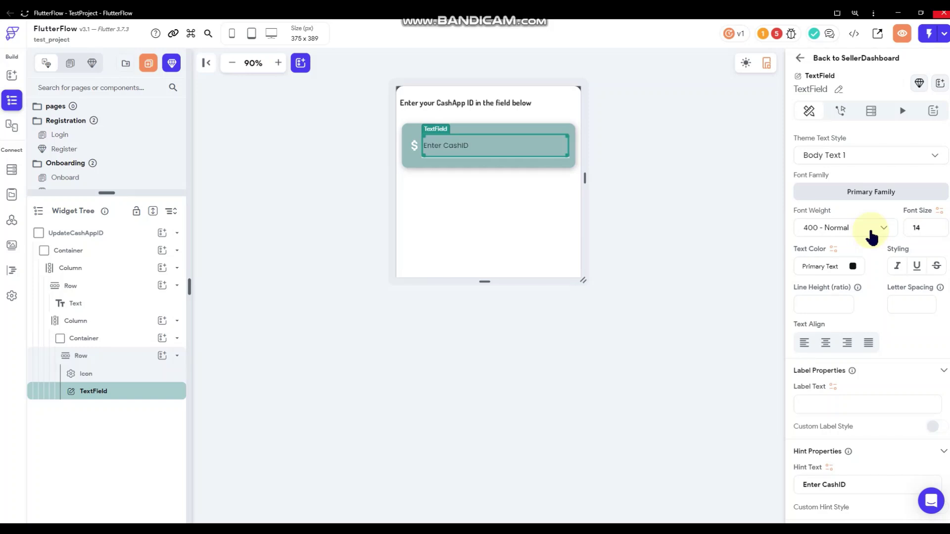
{"action": "left_click", "coordinate": [859, 228]}
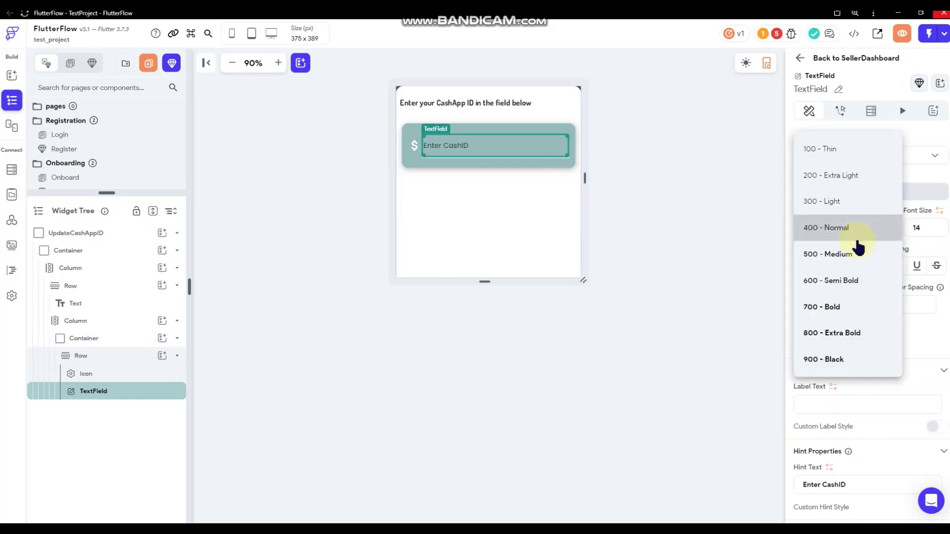
{"action": "left_click", "coordinate": [849, 280]}
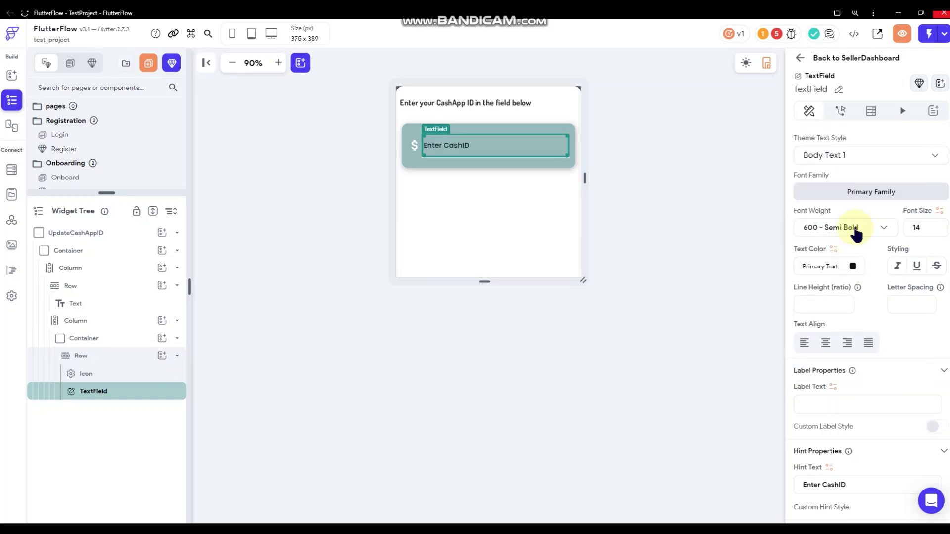
Search the font families for "dos" and apply the matching font to the TextField.
{"action": "left_click", "coordinate": [861, 190]}
{"action": "type", "text": "dos"}
{"action": "left_click", "coordinate": [502, 260]}
{"action": "left_click", "coordinate": [705, 266]}
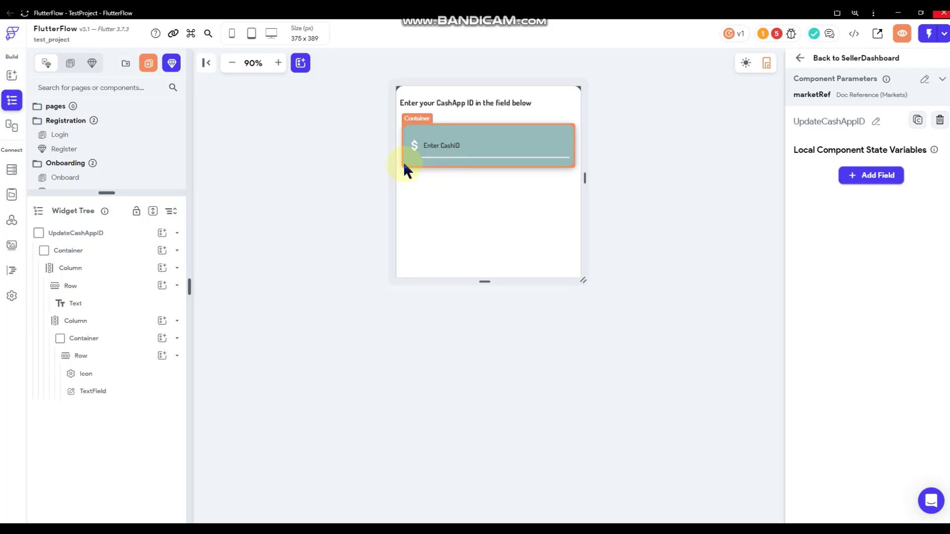
Set the top padding of the main Column around the instruction text and CashID field to 32.
{"action": "left_click", "coordinate": [553, 101]}
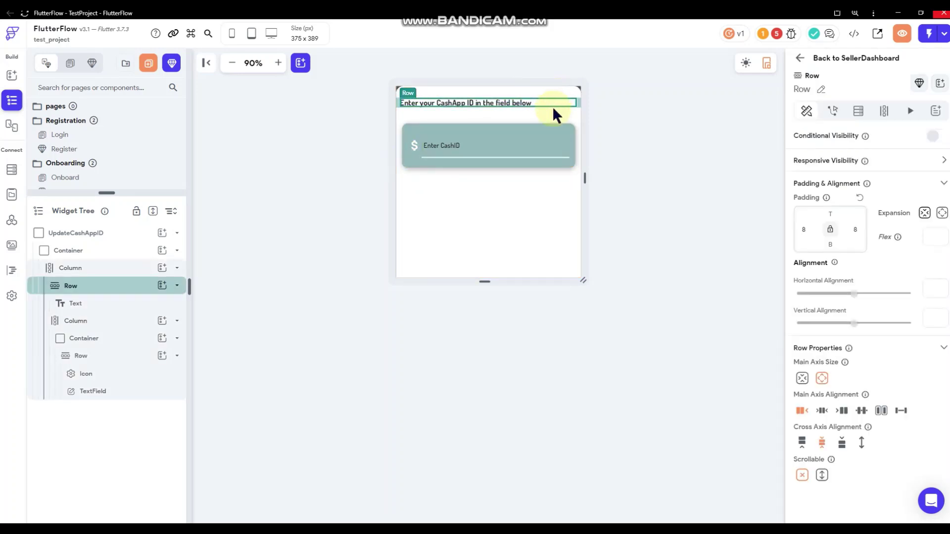
{"action": "left_click", "coordinate": [553, 109]}
{"action": "double_click", "coordinate": [831, 215]}
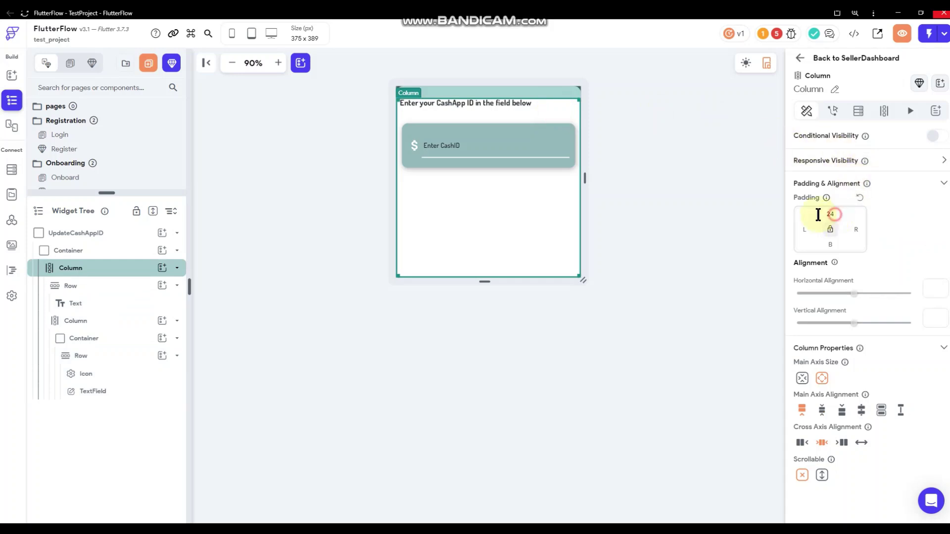
{"action": "type", "text": "32"}
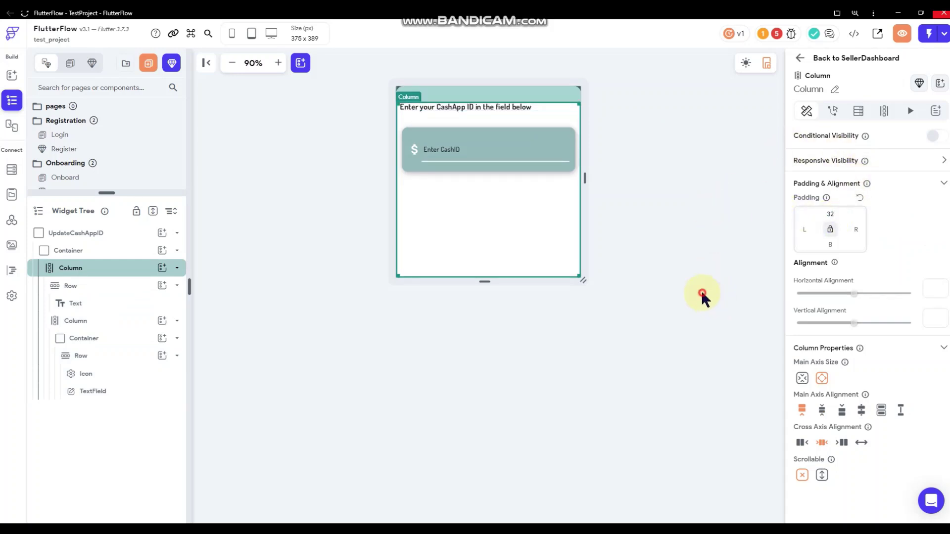
{"action": "left_click", "coordinate": [702, 290]}
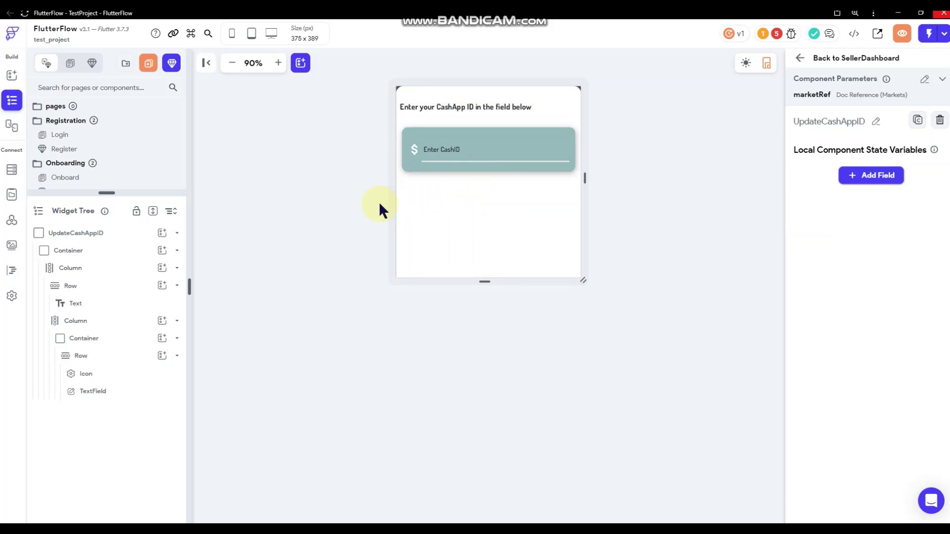
Cut the Row with the dollar icon and TextField out of the teal Container.
{"action": "left_click", "coordinate": [402, 163]}
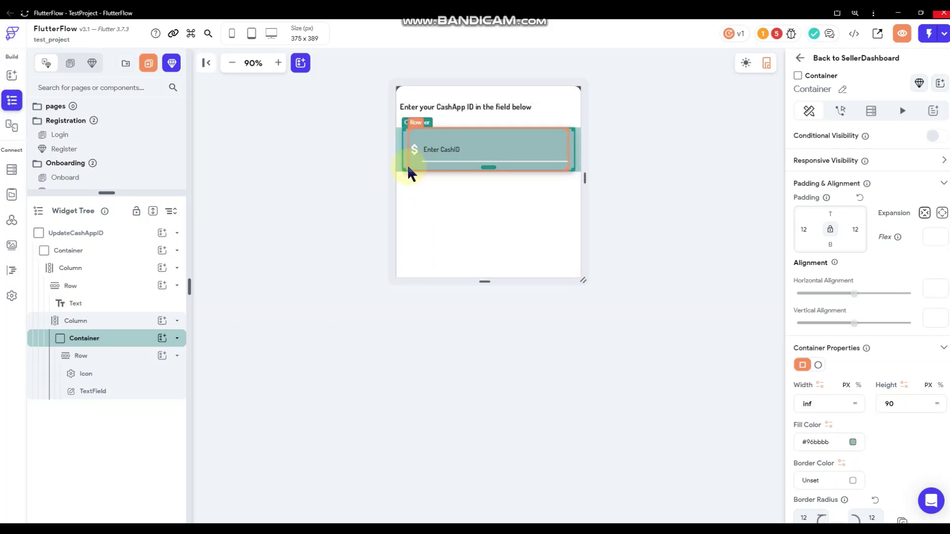
{"action": "left_click", "coordinate": [410, 162]}
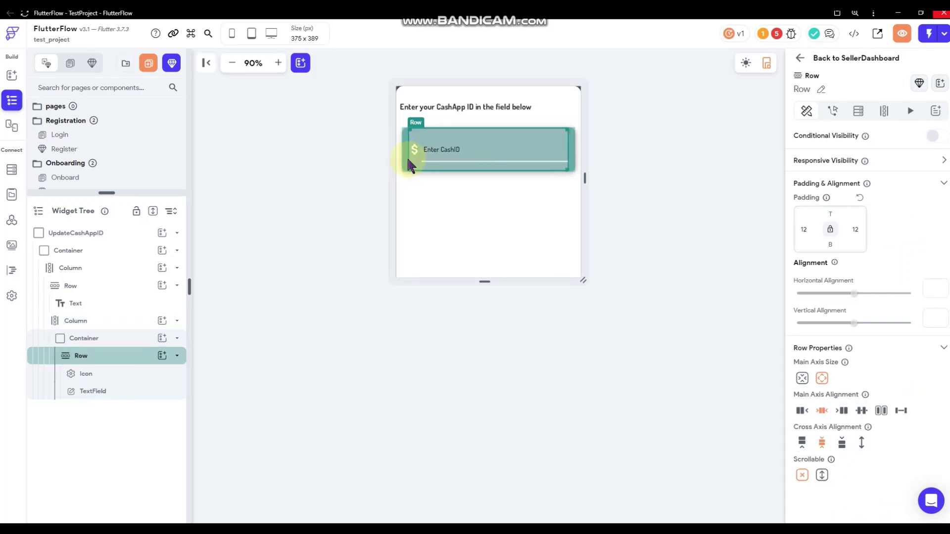
{"action": "left_click", "coordinate": [410, 161]}
{"action": "left_click", "coordinate": [411, 159]}
{"action": "right_click", "coordinate": [418, 158]}
{"action": "key", "text": "Delete"}
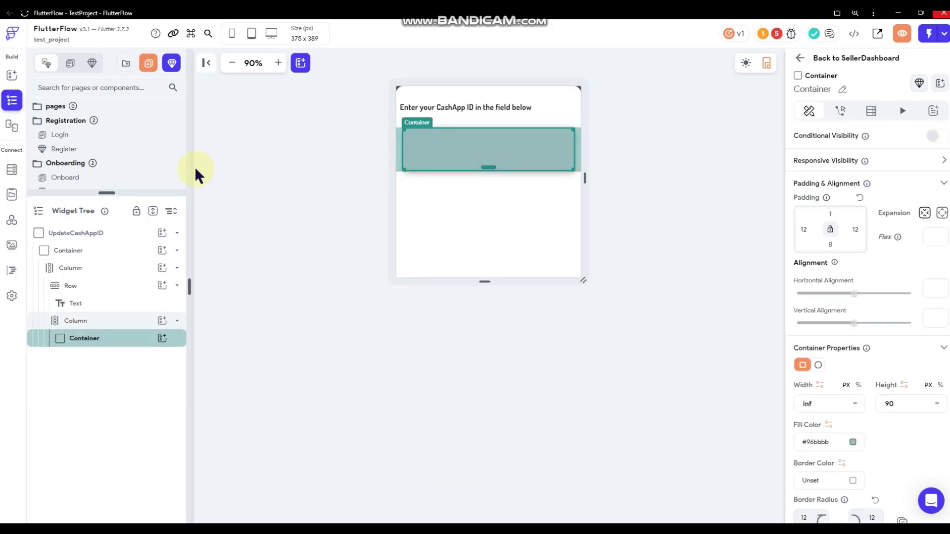
Add a Column with centered main axis alignment inside the teal Container and paste the cut Row into it.
{"action": "left_click", "coordinate": [12, 75]}
{"action": "left_click_drag", "start_coordinate": [106, 152], "coordinate": [445, 147]}
{"action": "left_click", "coordinate": [822, 410]}
{"action": "left_click", "coordinate": [484, 152]}
{"action": "right_click", "coordinate": [485, 153]}
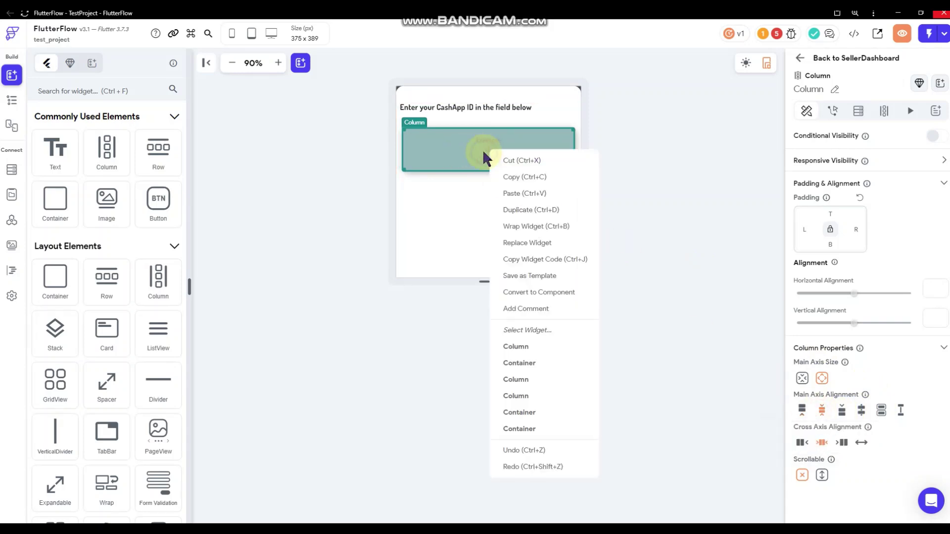
{"action": "left_click", "coordinate": [505, 195]}
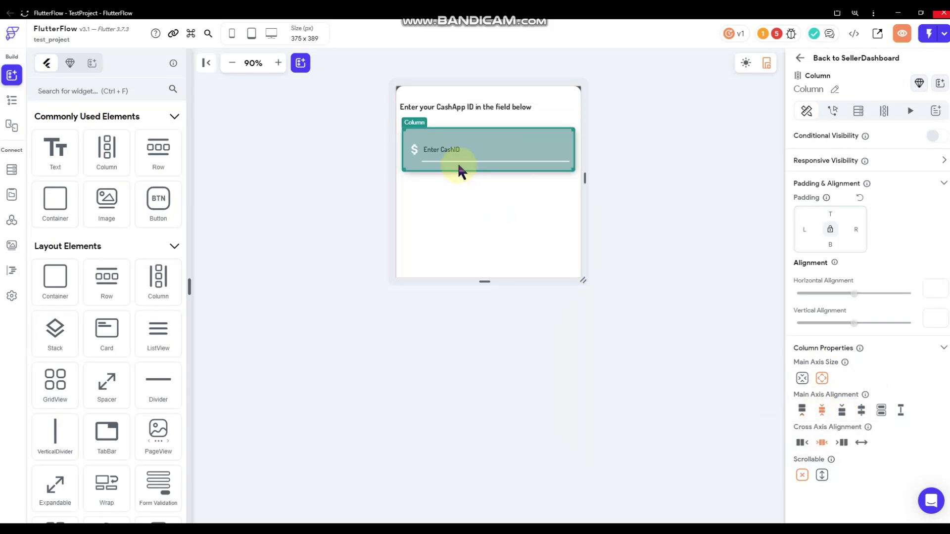
Select the teal Container around the CashID field and increase its height to about 116.2 px.
{"action": "right_click", "coordinate": [405, 162]}
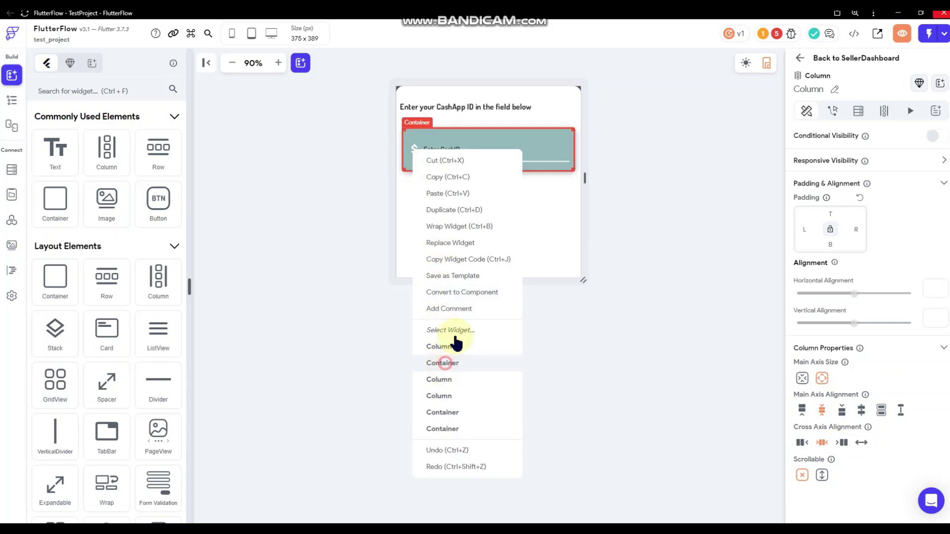
{"action": "left_click", "coordinate": [443, 363]}
{"action": "left_click_drag", "start_coordinate": [489, 170], "coordinate": [490, 180]}
{"action": "scroll", "coordinate": [143, 266], "scroll_direction": "down", "scroll_amount": 6}
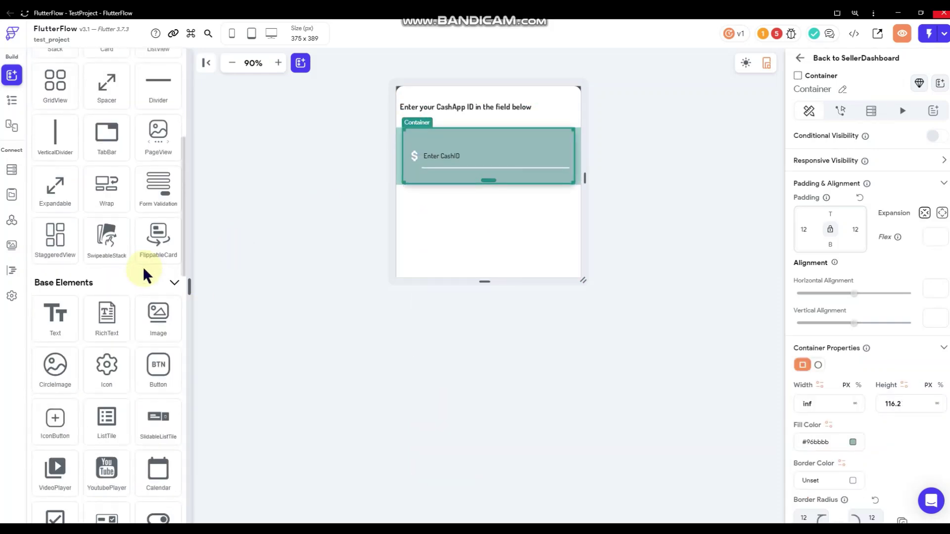
{"action": "left_click_drag", "start_coordinate": [99, 415], "coordinate": [499, 183]}
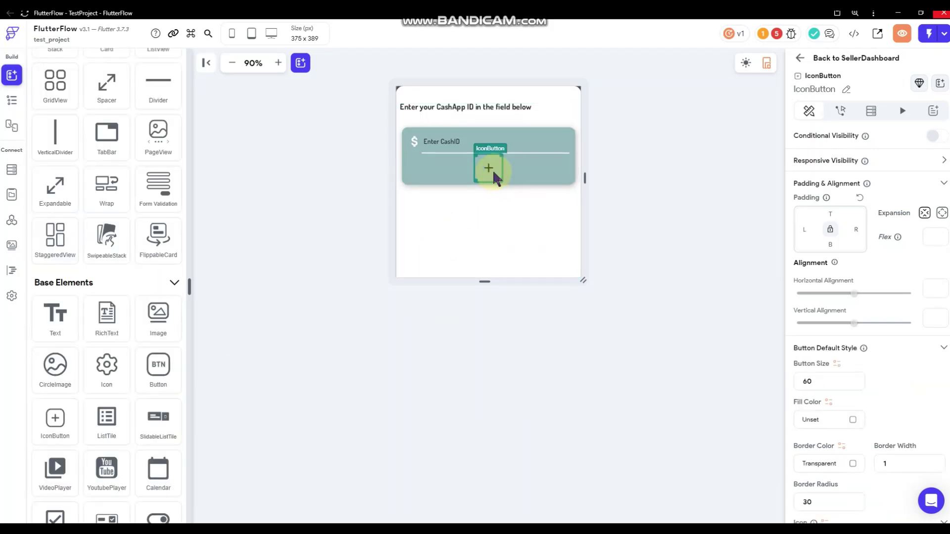
{"action": "right_click", "coordinate": [495, 165]}
{"action": "left_click", "coordinate": [517, 147]}
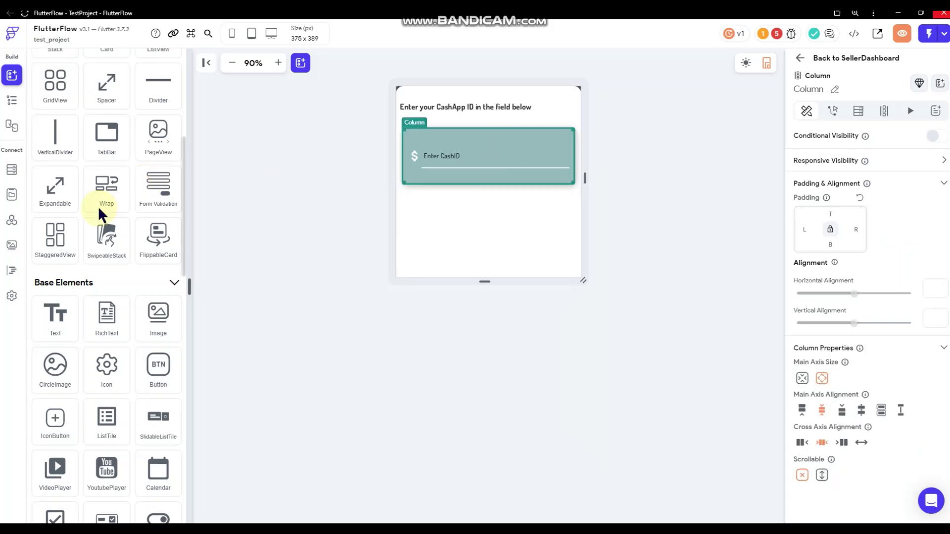
Add a Button below the CashID Row in the inner Column and give it a top padding of 8.
{"action": "scroll", "coordinate": [98, 206], "scroll_direction": "up", "scroll_amount": 6}
{"action": "left_click_drag", "start_coordinate": [155, 204], "coordinate": [483, 191]}
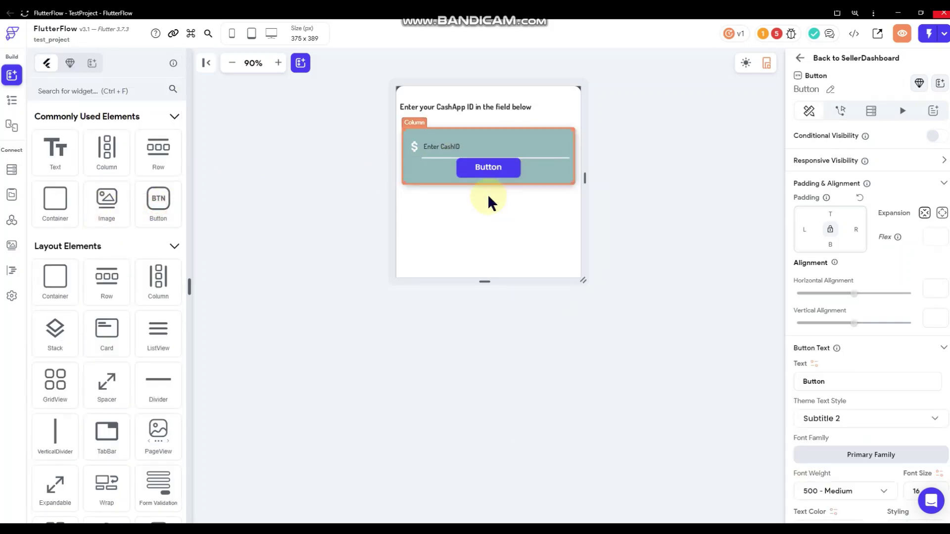
{"action": "left_click", "coordinate": [830, 216]}
{"action": "type", "text": "8"}
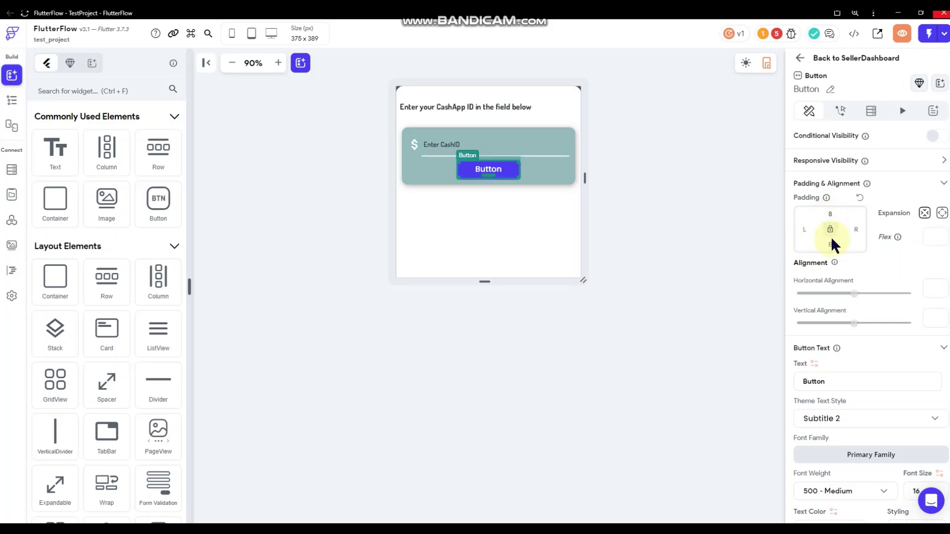
Change the button's text to "Save".
{"action": "scroll", "coordinate": [847, 228], "scroll_direction": "down", "scroll_amount": 3}
{"action": "left_click", "coordinate": [847, 231]}
{"action": "key", "text": "ctrl+a"}
{"action": "type", "text": "Save"}
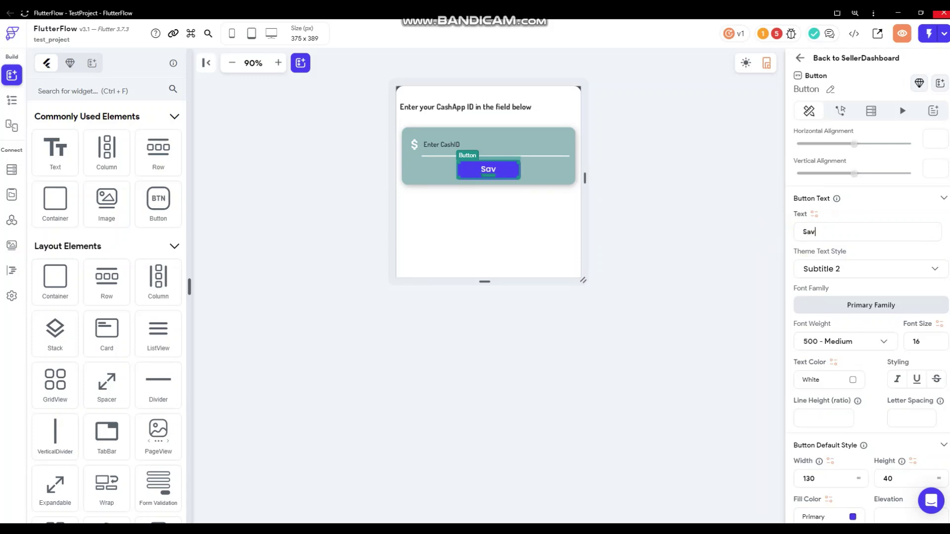
{"action": "scroll", "coordinate": [902, 293], "scroll_direction": "down", "scroll_amount": 1}
{"action": "scroll", "coordinate": [896, 294], "scroll_direction": "down", "scroll_amount": 2}
{"action": "scroll", "coordinate": [890, 297], "scroll_direction": "down", "scroll_amount": 3}
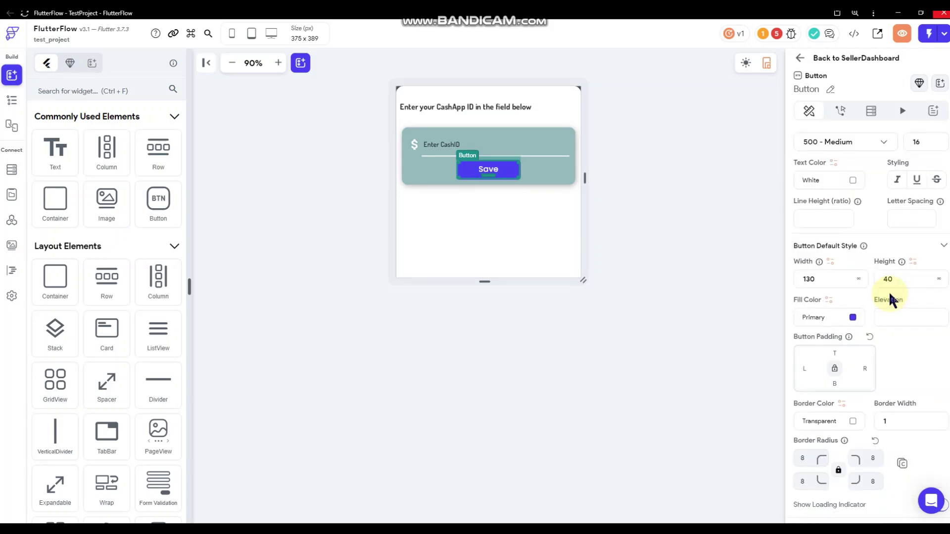
Set the Save button's fill color to the recent color #96bbbb.
{"action": "left_click", "coordinate": [853, 218]}
{"action": "left_click_drag", "start_coordinate": [392, 206], "coordinate": [322, 227]}
{"action": "left_click_drag", "start_coordinate": [626, 170], "coordinate": [434, 191]}
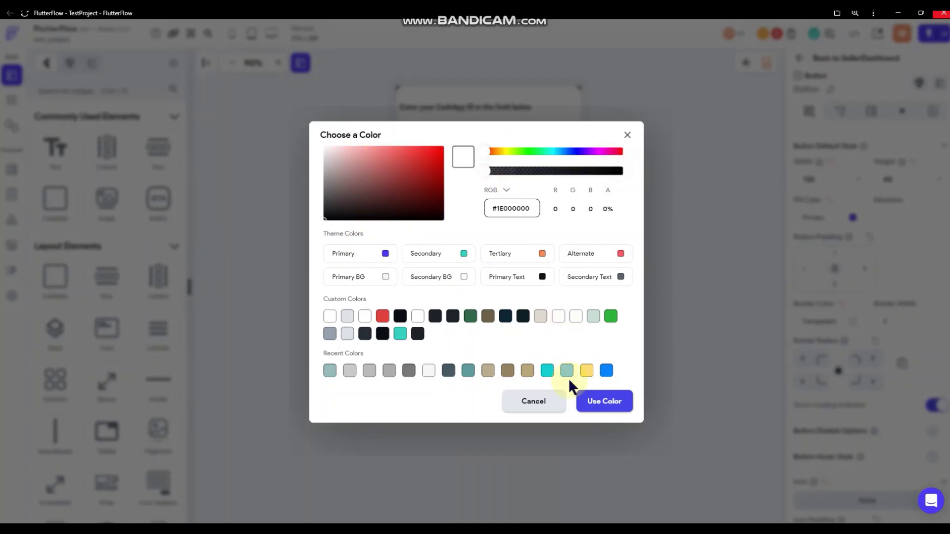
{"action": "left_click", "coordinate": [330, 371]}
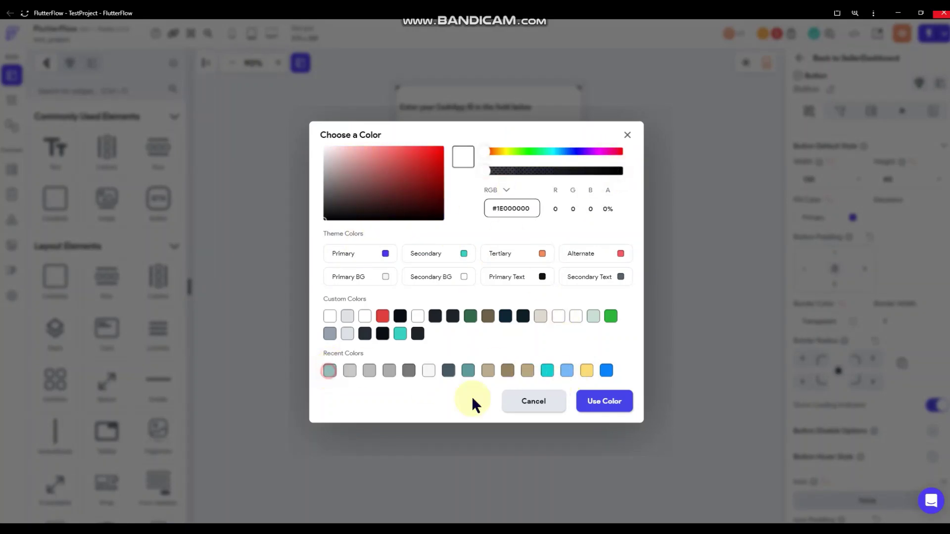
{"action": "left_click", "coordinate": [589, 403]}
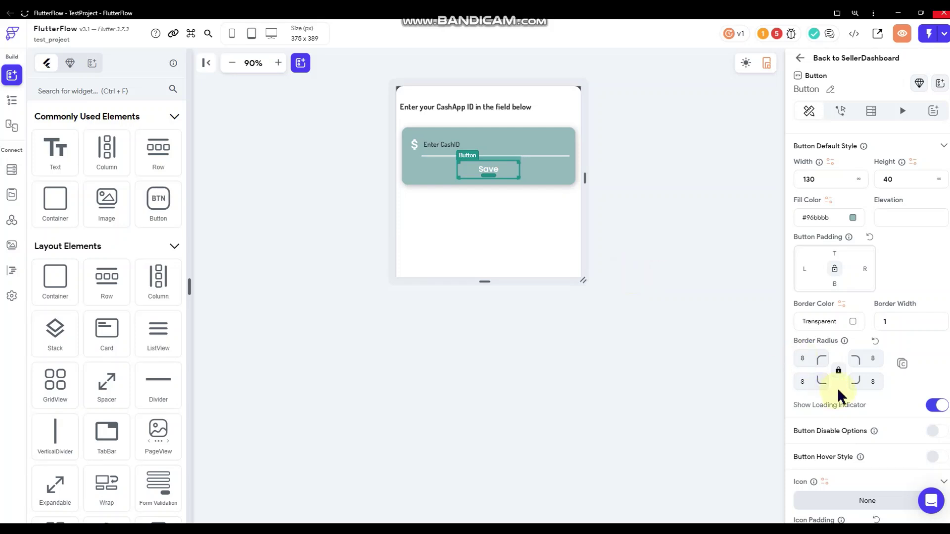
{"action": "scroll", "coordinate": [841, 376], "scroll_direction": "down", "scroll_amount": 1}
{"action": "scroll", "coordinate": [879, 318], "scroll_direction": "down", "scroll_amount": 1}
{"action": "left_click", "coordinate": [727, 304]}
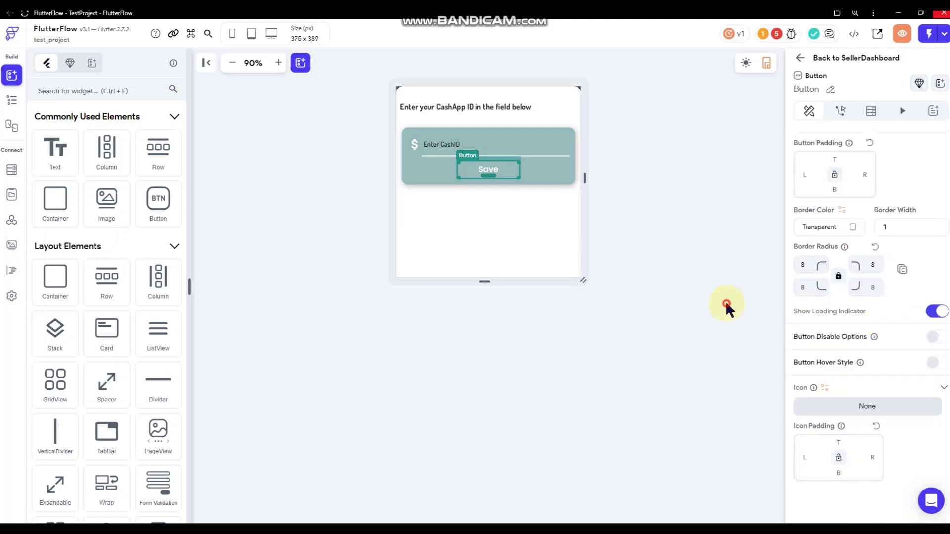
Open the Save button's elevation value for editing and review the button's text and default style settings.
{"action": "left_click", "coordinate": [501, 178]}
{"action": "scroll", "coordinate": [893, 346], "scroll_direction": "down", "scroll_amount": 1}
{"action": "scroll", "coordinate": [895, 345], "scroll_direction": "down", "scroll_amount": 2}
{"action": "left_click", "coordinate": [897, 418]}
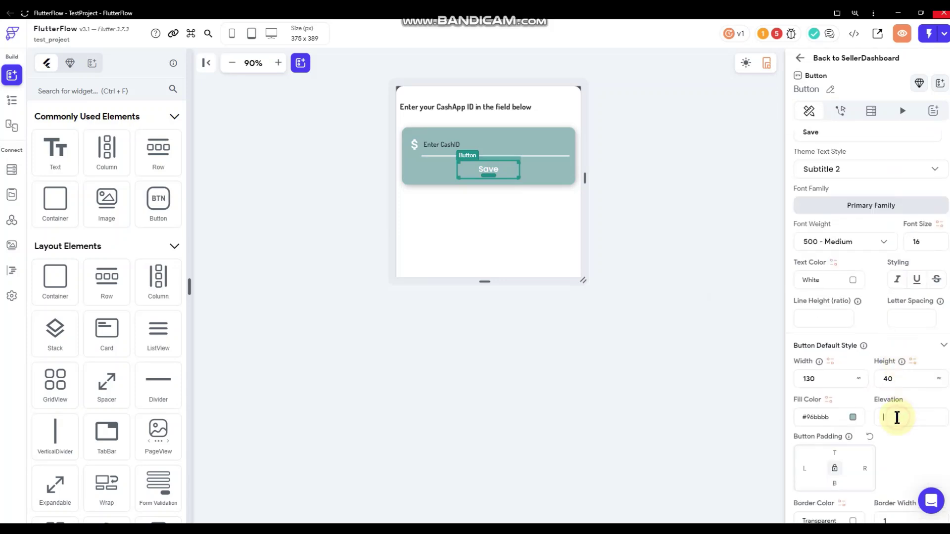
{"action": "left_click", "coordinate": [672, 331]}
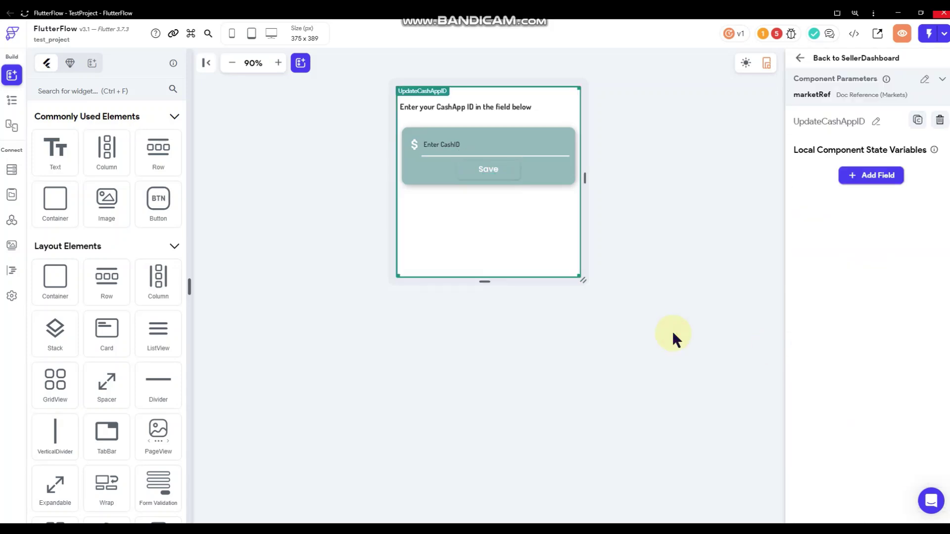
{"action": "left_click", "coordinate": [506, 186]}
{"action": "scroll", "coordinate": [906, 370], "scroll_direction": "down", "scroll_amount": 2}
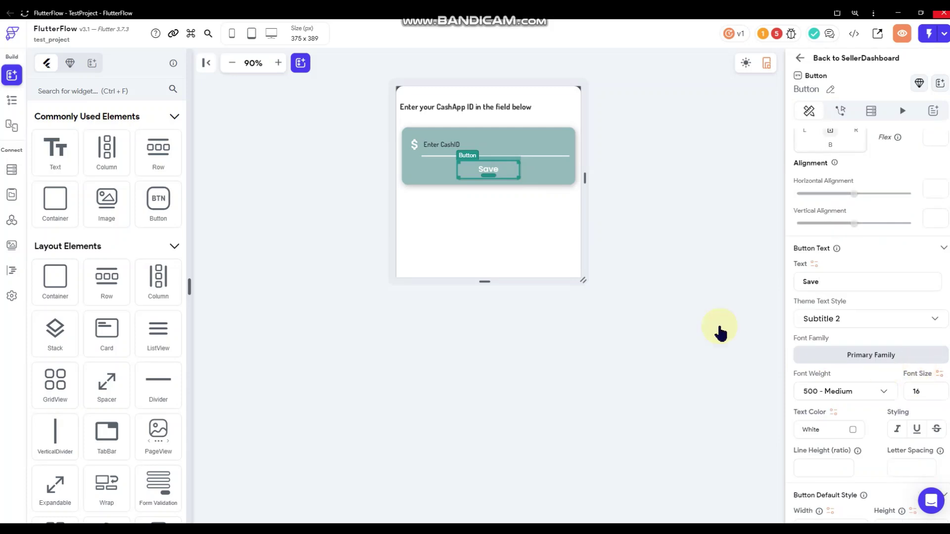
{"action": "left_click", "coordinate": [611, 309]}
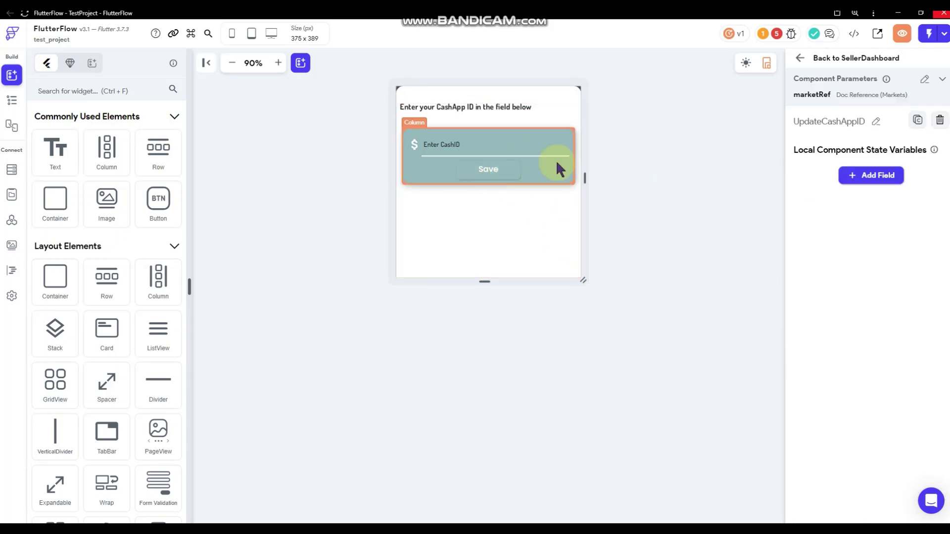
Shorten the outer container to about 270 px high and reduce the component canvas to 375 x 266.
{"action": "right_click", "coordinate": [498, 246]}
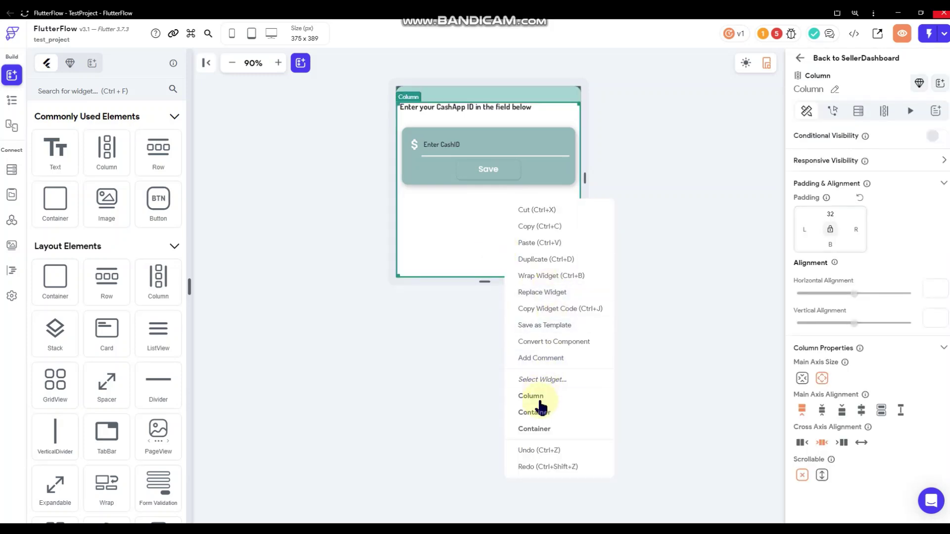
{"action": "left_click", "coordinate": [534, 412]}
{"action": "left_click_drag", "start_coordinate": [489, 271], "coordinate": [488, 202]}
{"action": "left_click_drag", "start_coordinate": [484, 280], "coordinate": [484, 219]}
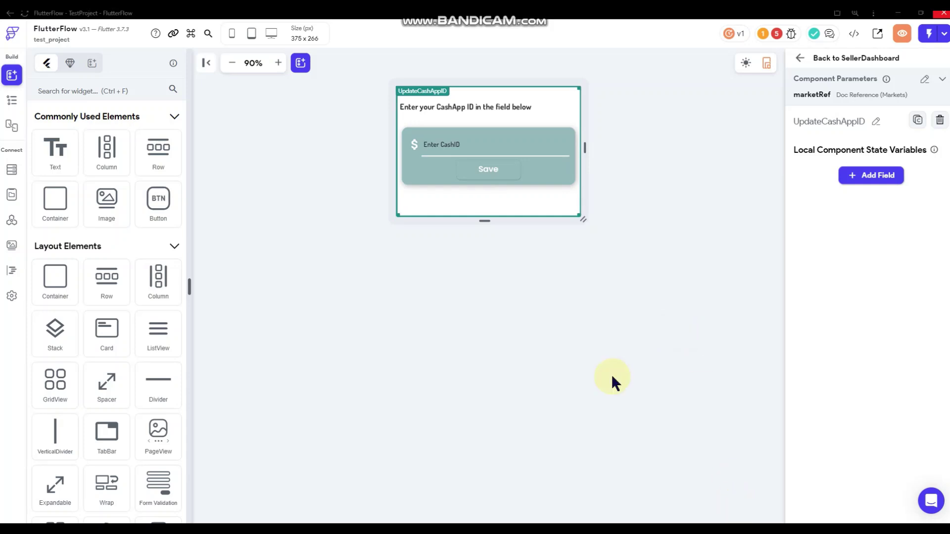
{"action": "left_click", "coordinate": [467, 145]}
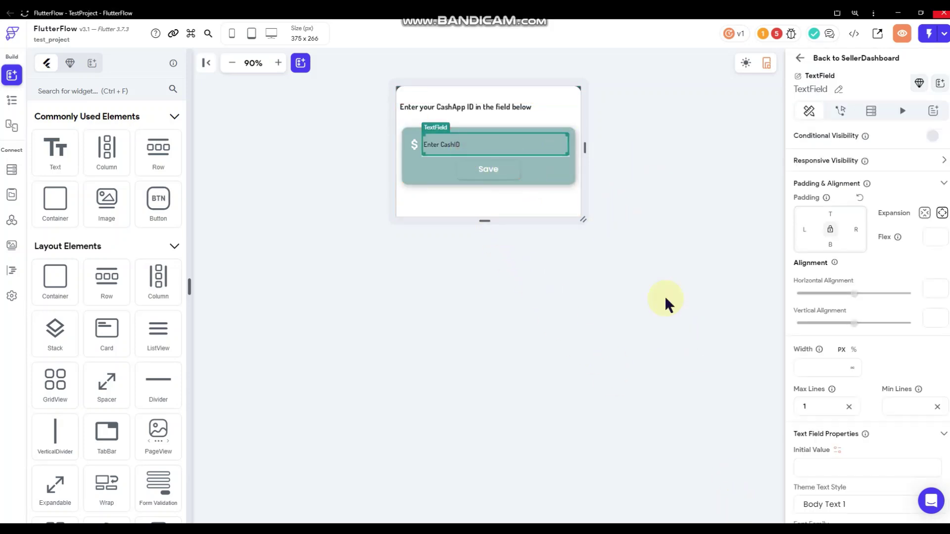
{"action": "scroll", "coordinate": [870, 282], "scroll_direction": "down", "scroll_amount": 15}
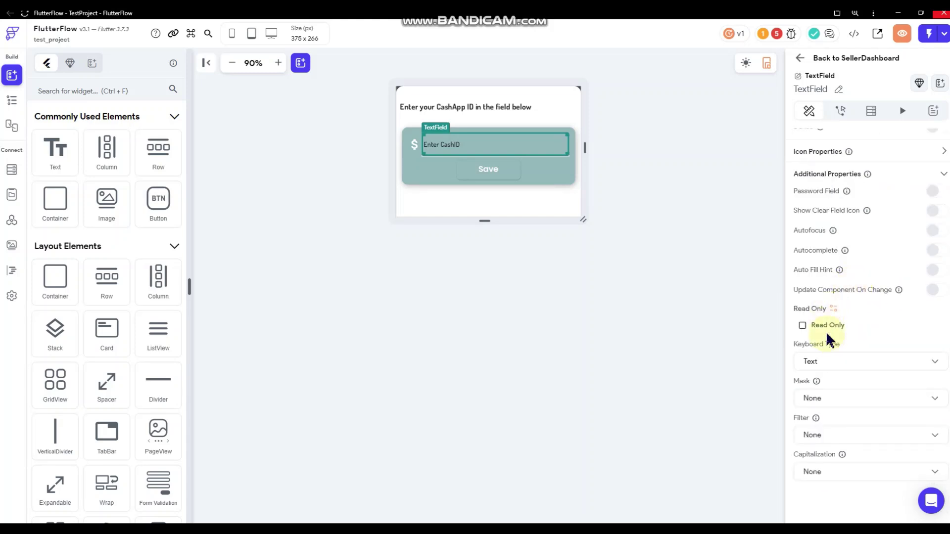
{"action": "scroll", "coordinate": [844, 227], "scroll_direction": "up", "scroll_amount": 12}
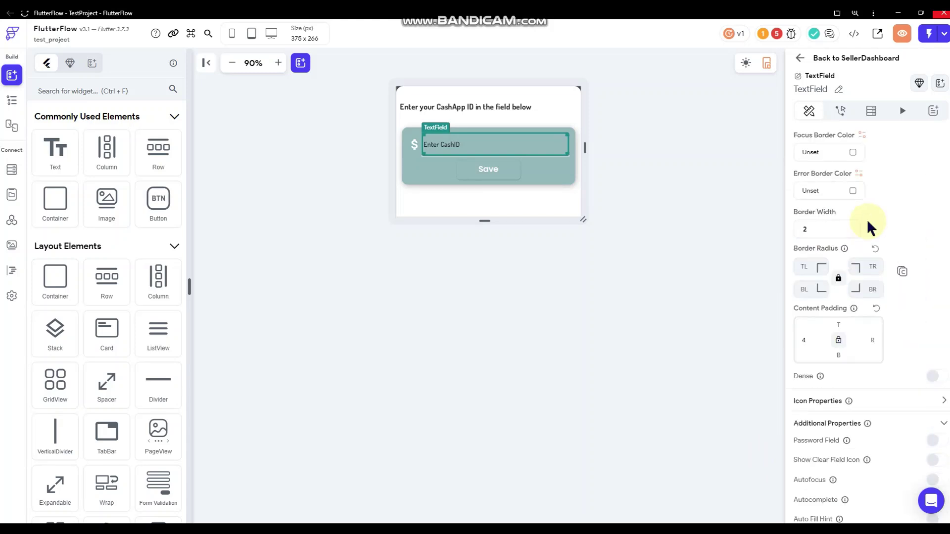
{"action": "left_click", "coordinate": [618, 275]}
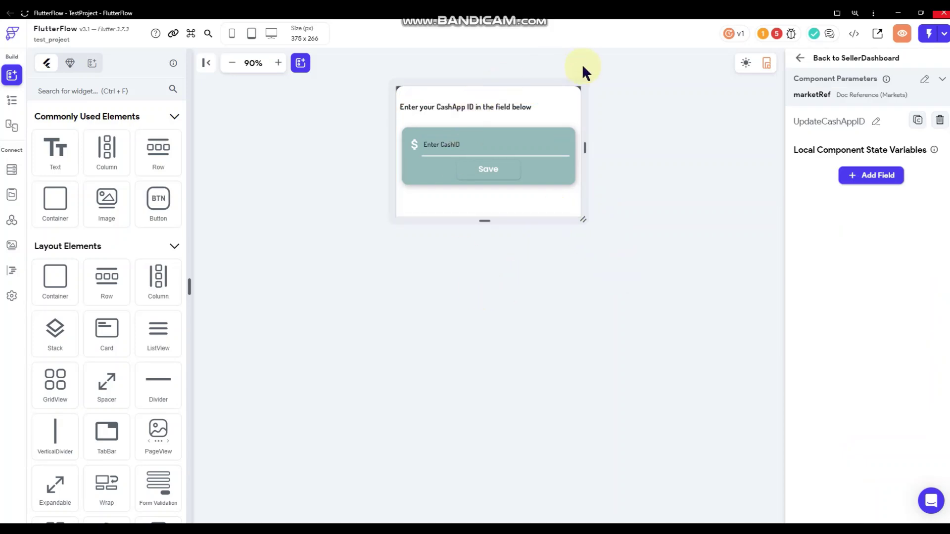
Reduce the top padding of the column that holds the CashID card.
{"action": "right_click", "coordinate": [491, 138]}
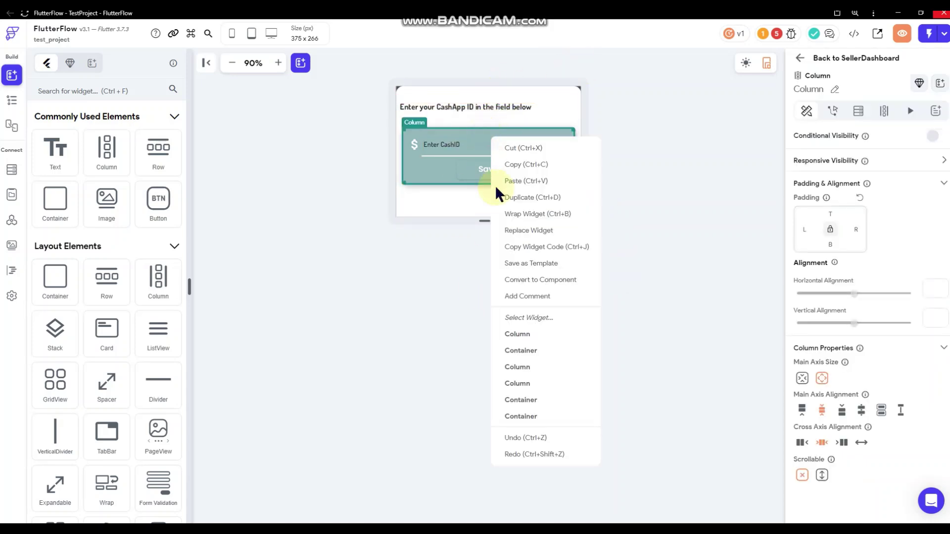
{"action": "left_click", "coordinate": [518, 367]}
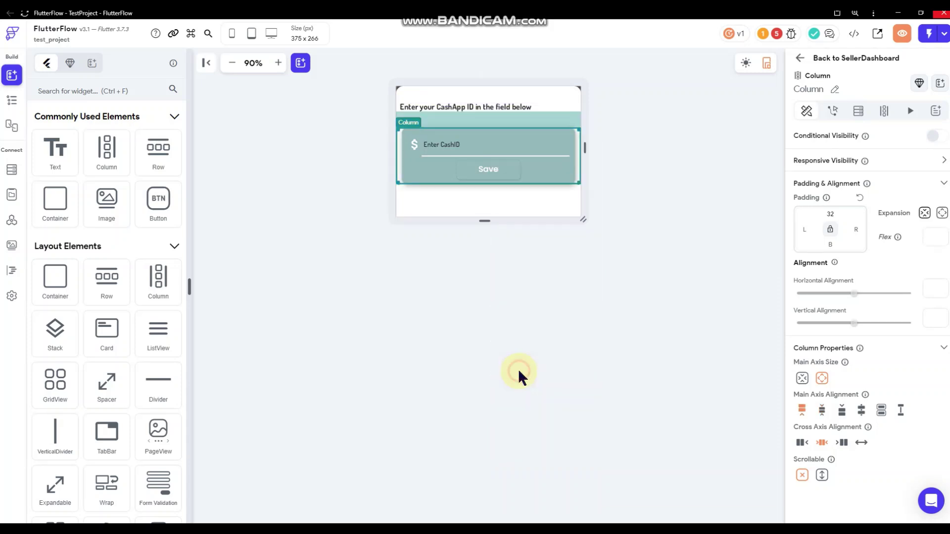
{"action": "left_click", "coordinate": [831, 214]}
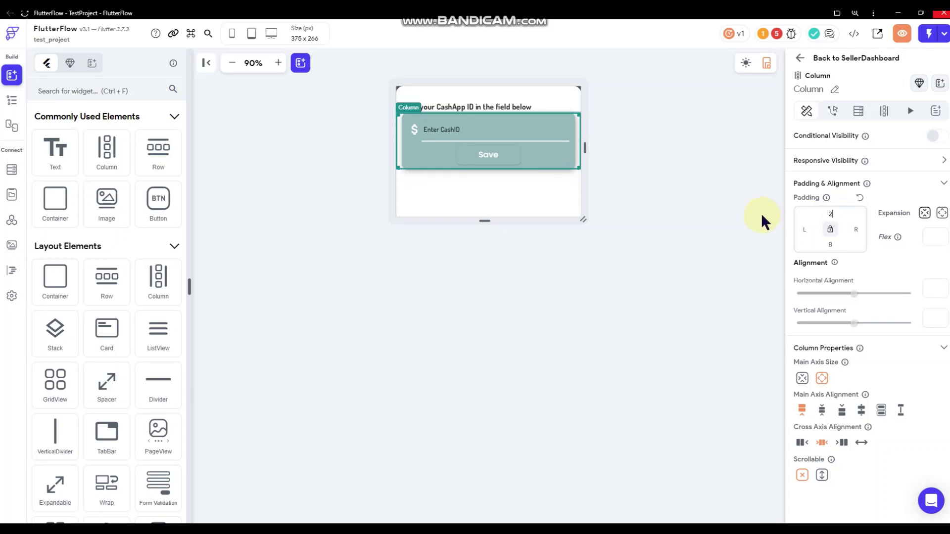
Select the outer container of the component and shorten it slightly from its lower edge.
{"action": "left_click", "coordinate": [517, 210]}
{"action": "right_click", "coordinate": [516, 206]}
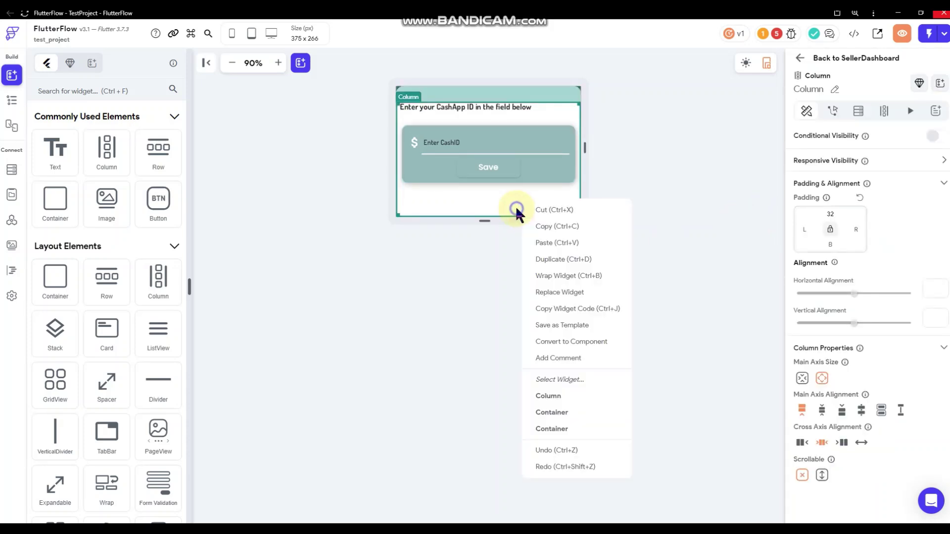
{"action": "left_click", "coordinate": [488, 206]}
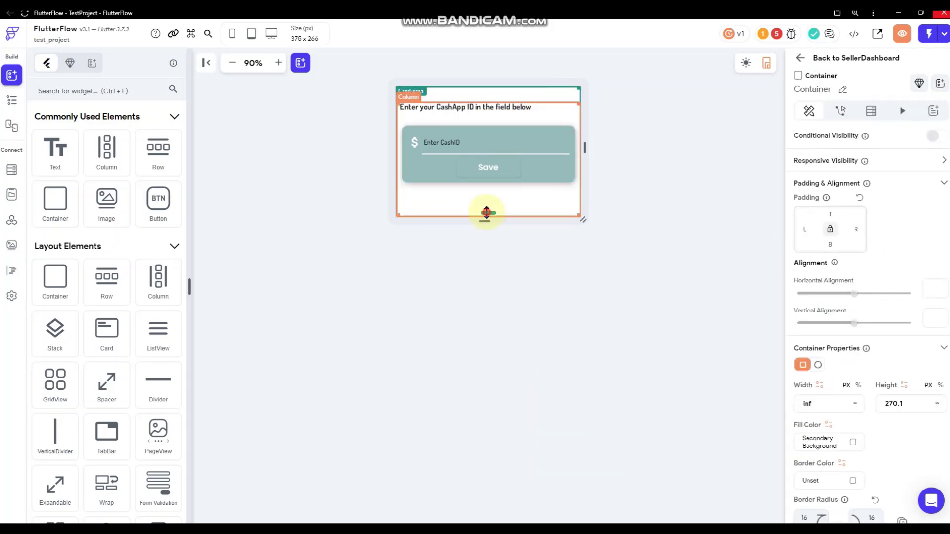
{"action": "left_click_drag", "start_coordinate": [487, 208], "coordinate": [486, 210]}
{"action": "left_click", "coordinate": [624, 172]}
Add an On Tap action to the Save button that performs a Firestore Update Document call.
{"action": "left_click", "coordinate": [505, 171]}
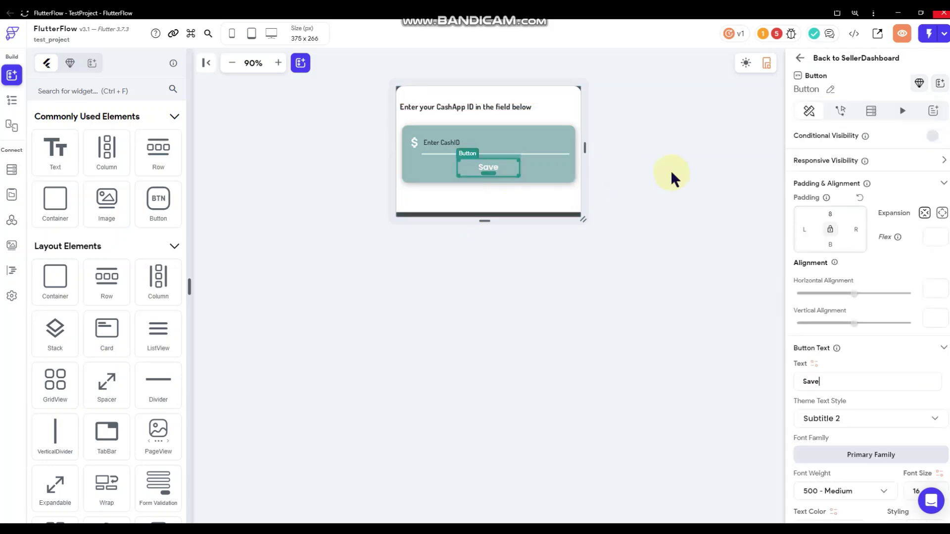
{"action": "left_click", "coordinate": [834, 110]}
{"action": "left_click", "coordinate": [925, 142]}
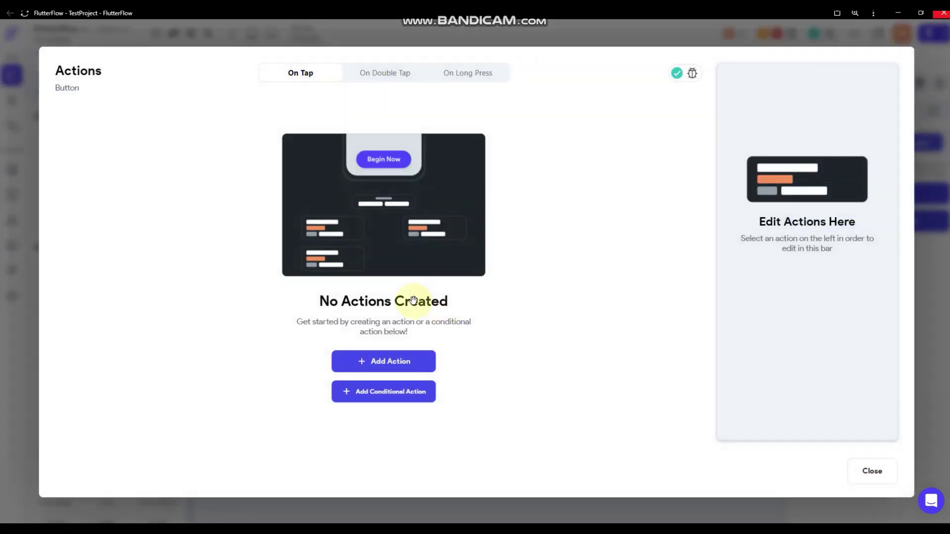
{"action": "left_click", "coordinate": [759, 285]}
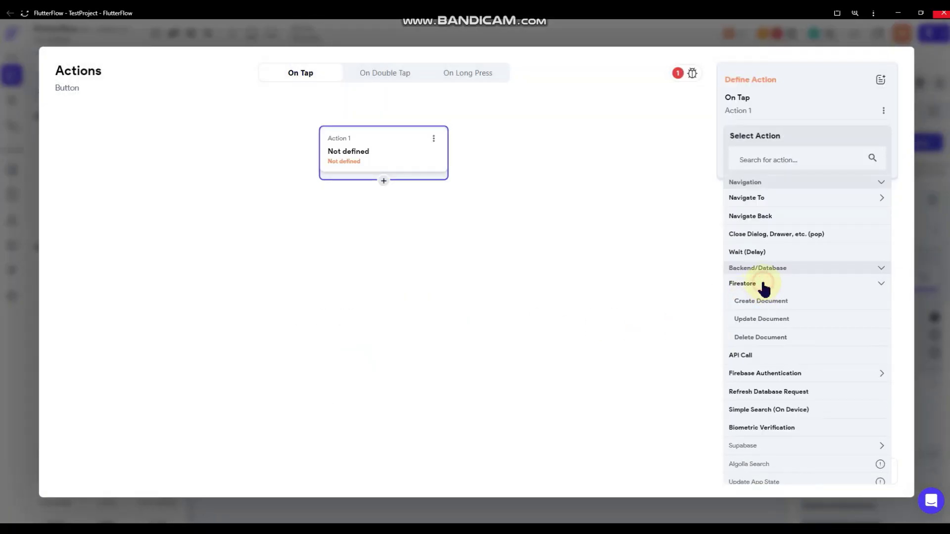
{"action": "left_click", "coordinate": [756, 320]}
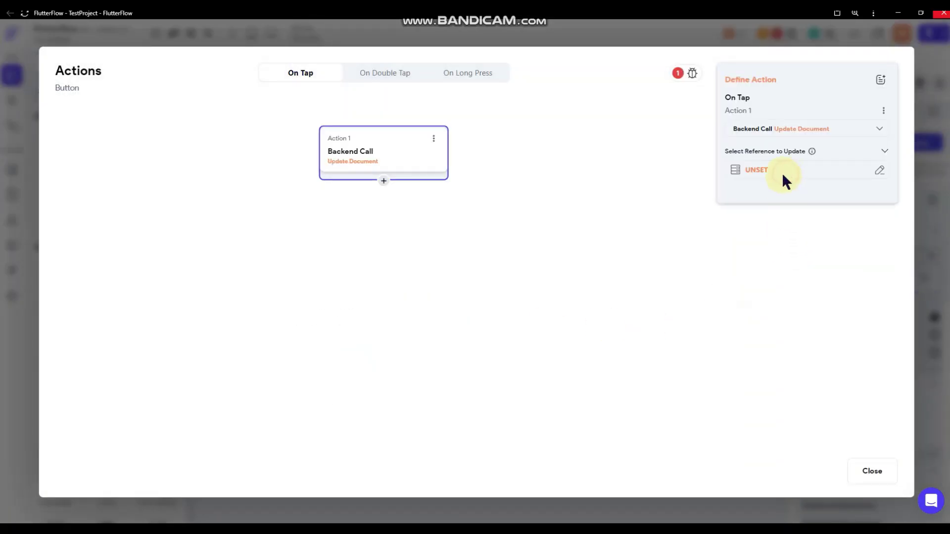
Use the marketRef component parameter as the document reference to update.
{"action": "left_click", "coordinate": [784, 175]}
{"action": "left_click", "coordinate": [600, 256]}
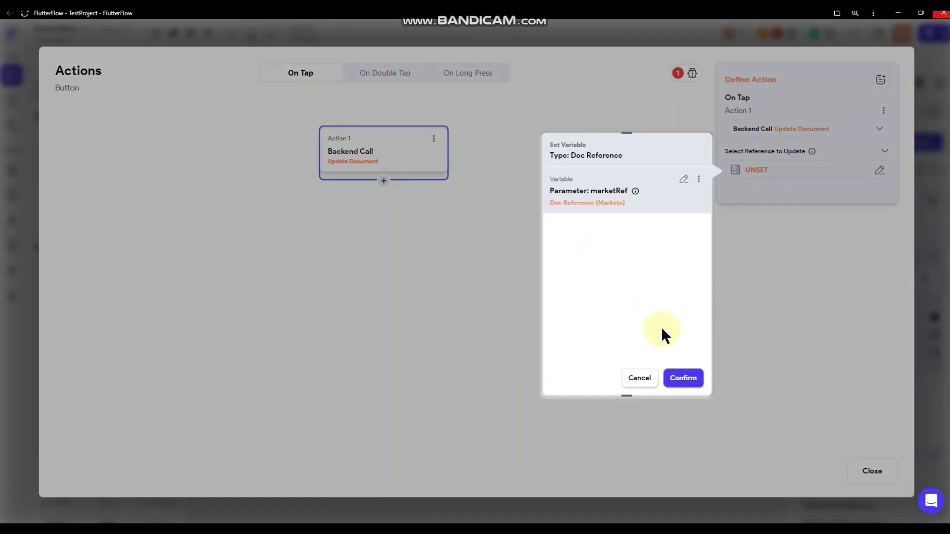
{"action": "left_click", "coordinate": [678, 377]}
Add the CashAppID field to the update and take its value from the widget state of the Enter CashID text field.
{"action": "left_click", "coordinate": [752, 208]}
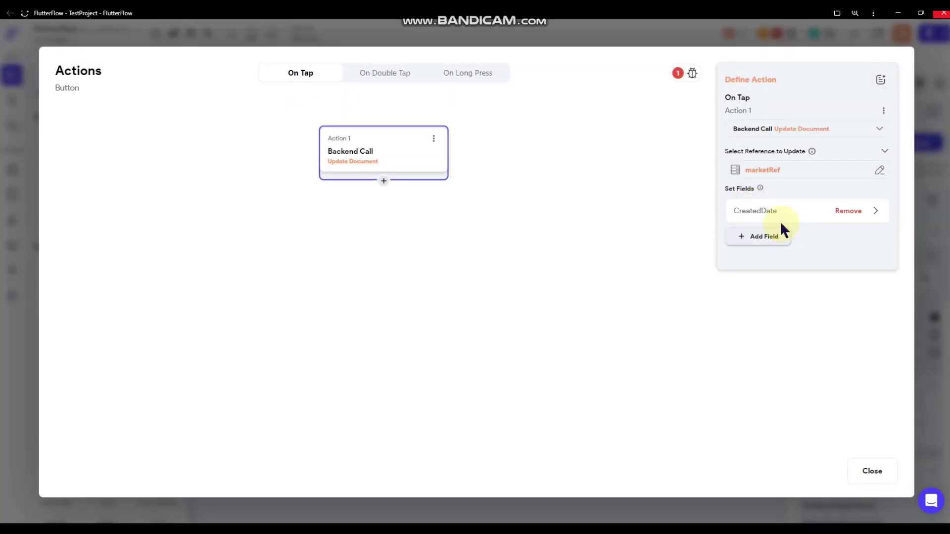
{"action": "left_click", "coordinate": [782, 223]}
{"action": "left_click", "coordinate": [780, 283]}
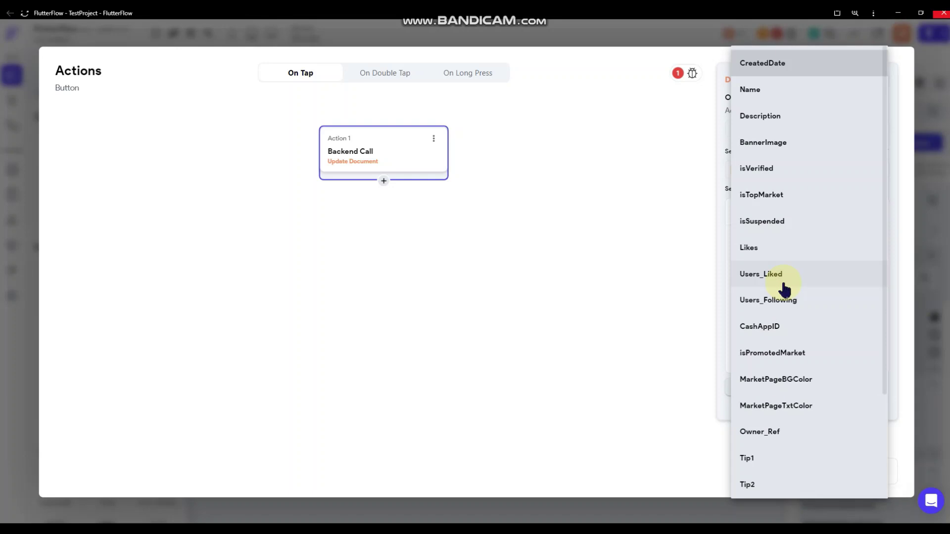
{"action": "left_click", "coordinate": [779, 331]}
{"action": "left_click", "coordinate": [787, 334]}
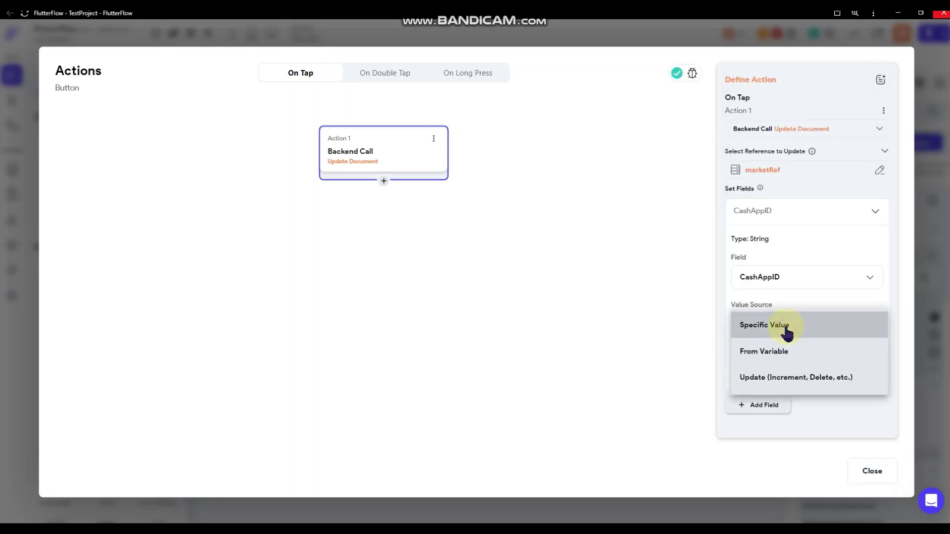
{"action": "left_click", "coordinate": [773, 351]}
{"action": "left_click", "coordinate": [782, 356]}
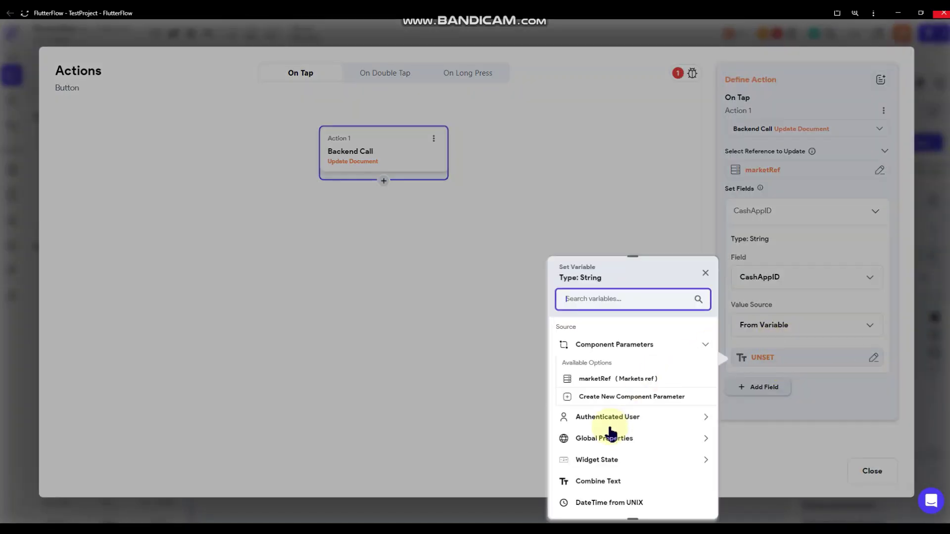
{"action": "left_click", "coordinate": [609, 460]}
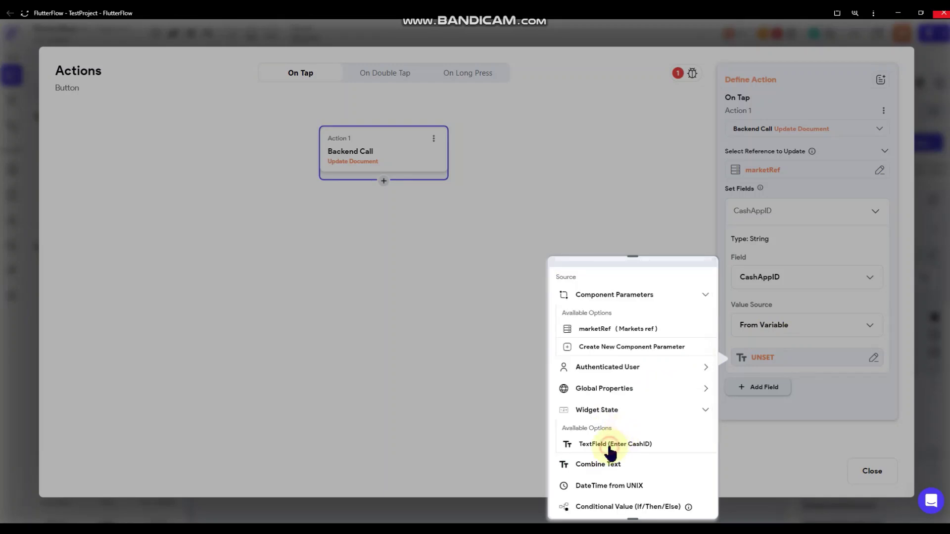
{"action": "left_click", "coordinate": [614, 443]}
Add a second action after the document update that dismisses the bottom sheet.
{"action": "left_click", "coordinate": [384, 181]}
{"action": "left_click", "coordinate": [386, 204]}
{"action": "scroll", "coordinate": [810, 302], "scroll_direction": "down", "scroll_amount": 2}
{"action": "scroll", "coordinate": [809, 302], "scroll_direction": "down", "scroll_amount": 5}
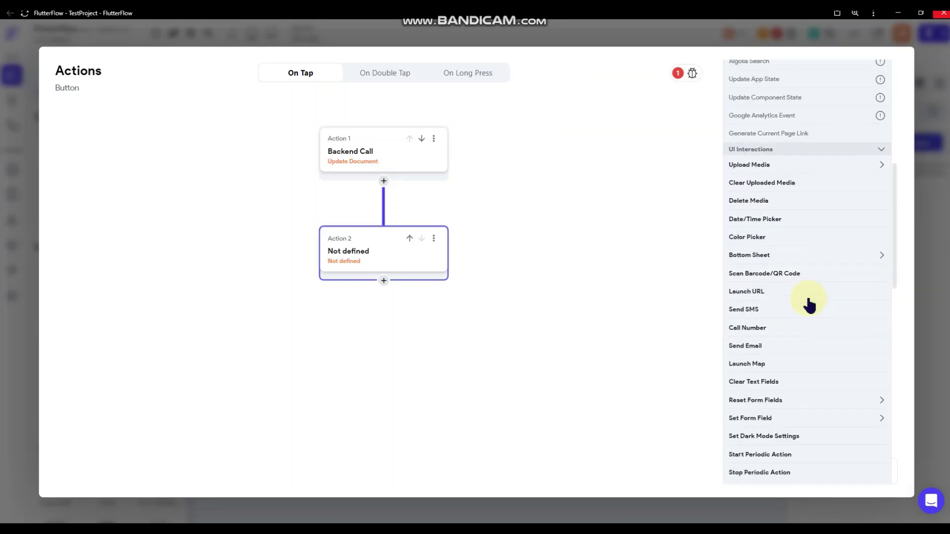
{"action": "left_click", "coordinate": [780, 254]}
{"action": "left_click", "coordinate": [747, 291]}
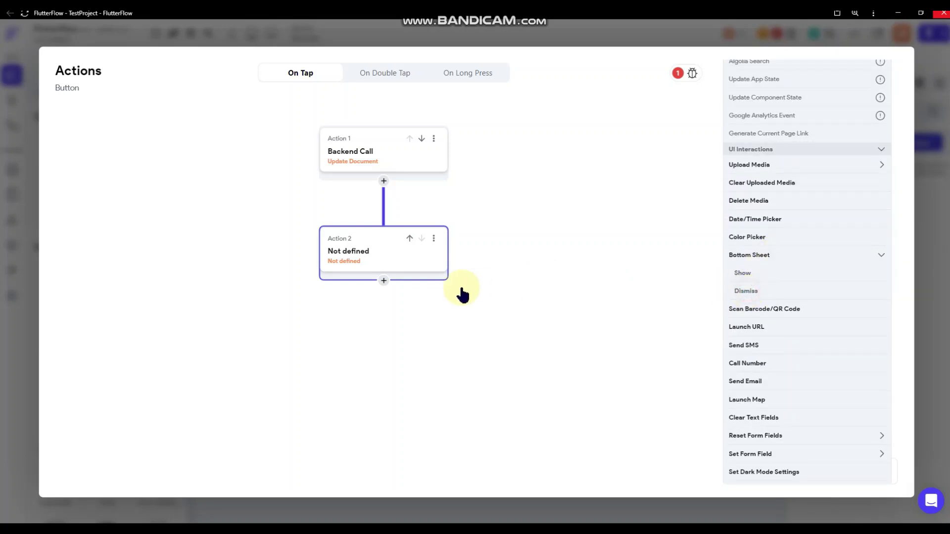
Add a third action that shows a snack bar with the message "CashID updated".
{"action": "left_click", "coordinate": [384, 282]}
{"action": "left_click", "coordinate": [386, 303]}
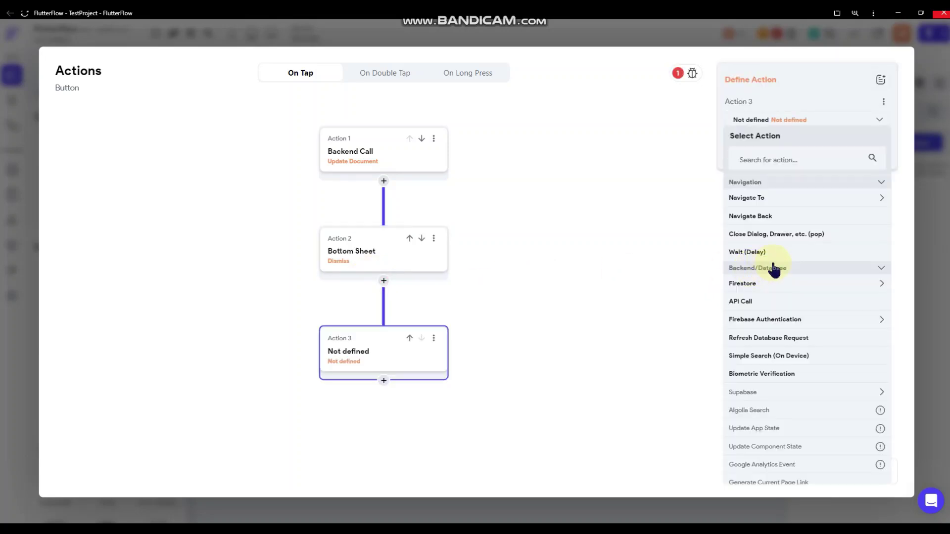
{"action": "scroll", "coordinate": [802, 270], "scroll_direction": "down", "scroll_amount": 2}
{"action": "scroll", "coordinate": [802, 271], "scroll_direction": "down", "scroll_amount": 15}
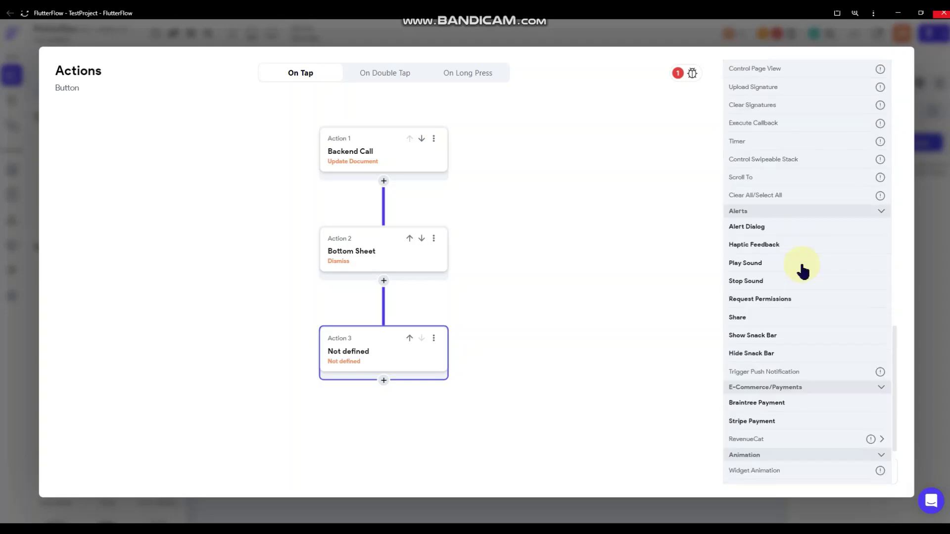
{"action": "left_click", "coordinate": [764, 337]}
{"action": "scroll", "coordinate": [777, 148], "scroll_direction": "up", "scroll_amount": 2}
{"action": "left_click", "coordinate": [760, 151]}
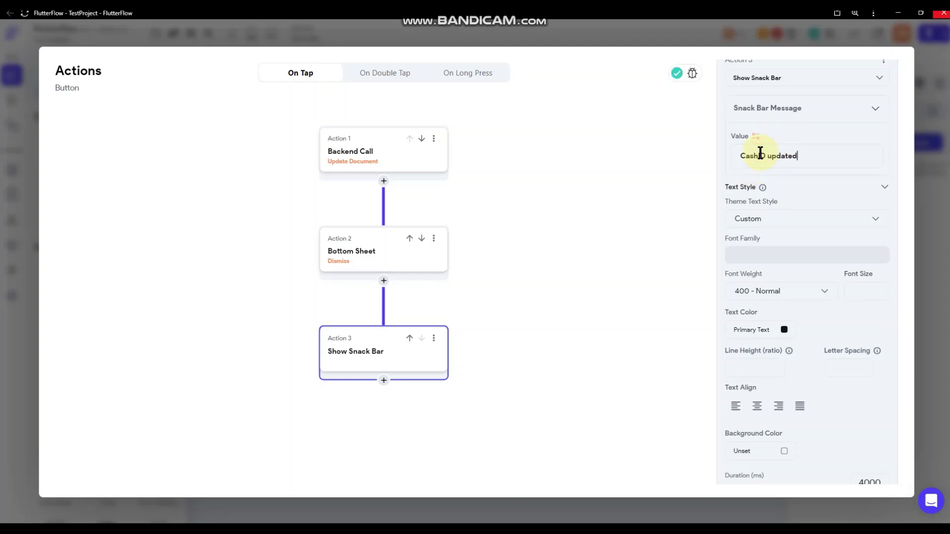
Set the snack bar's text color to tertiary400 and its background color to gray600.
{"action": "left_click", "coordinate": [786, 331]}
{"action": "left_click", "coordinate": [786, 329]}
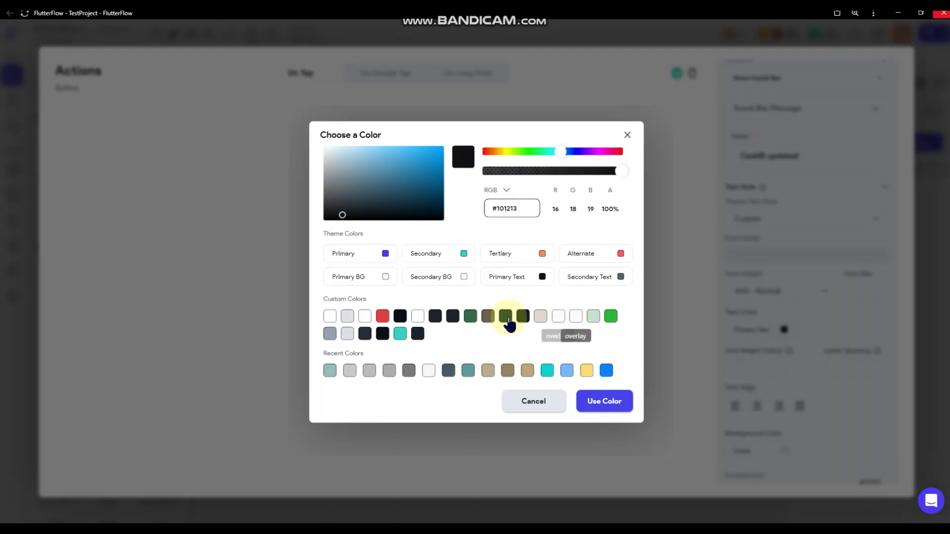
{"action": "left_click", "coordinate": [401, 334]}
{"action": "left_click", "coordinate": [784, 352]}
{"action": "left_click", "coordinate": [365, 338]}
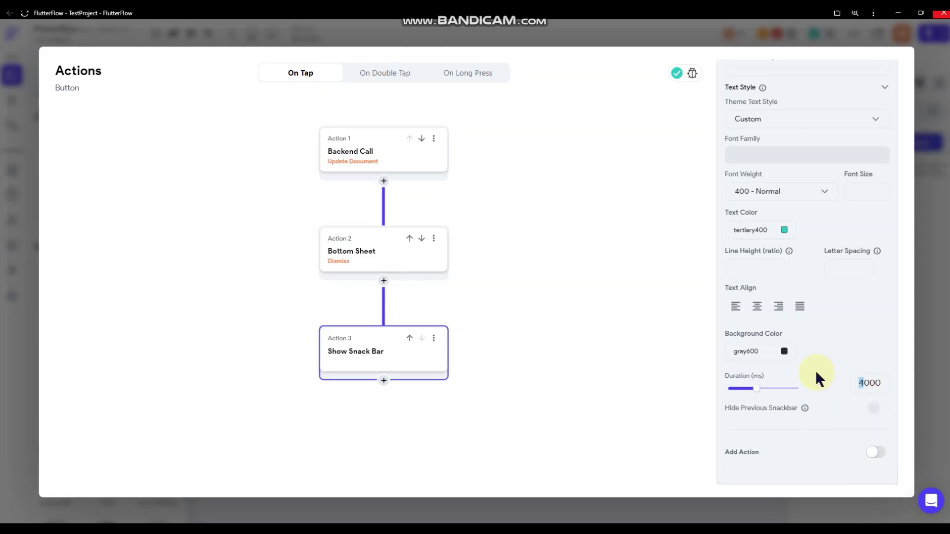
{"action": "left_click", "coordinate": [563, 317]}
{"action": "left_click_drag", "start_coordinate": [499, 208], "coordinate": [489, 251]}
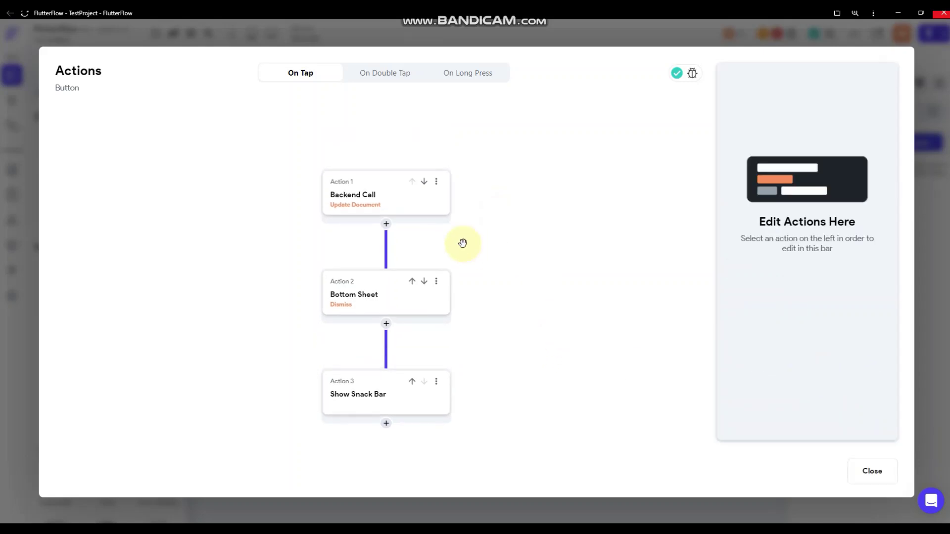
Add the Tip1 field to the Update Document action with the specific value True, and close the action editor.
{"action": "left_click", "coordinate": [371, 201]}
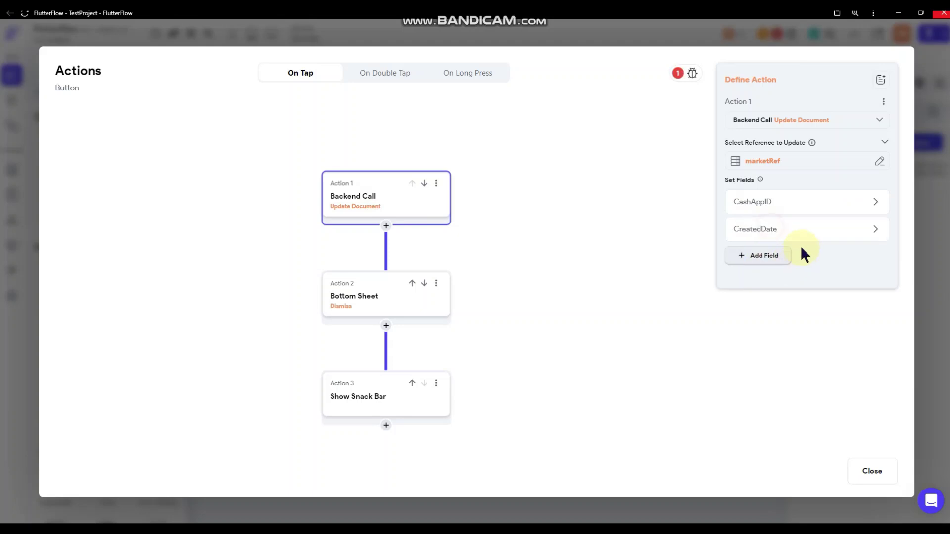
{"action": "left_click", "coordinate": [784, 228]}
{"action": "left_click", "coordinate": [774, 302]}
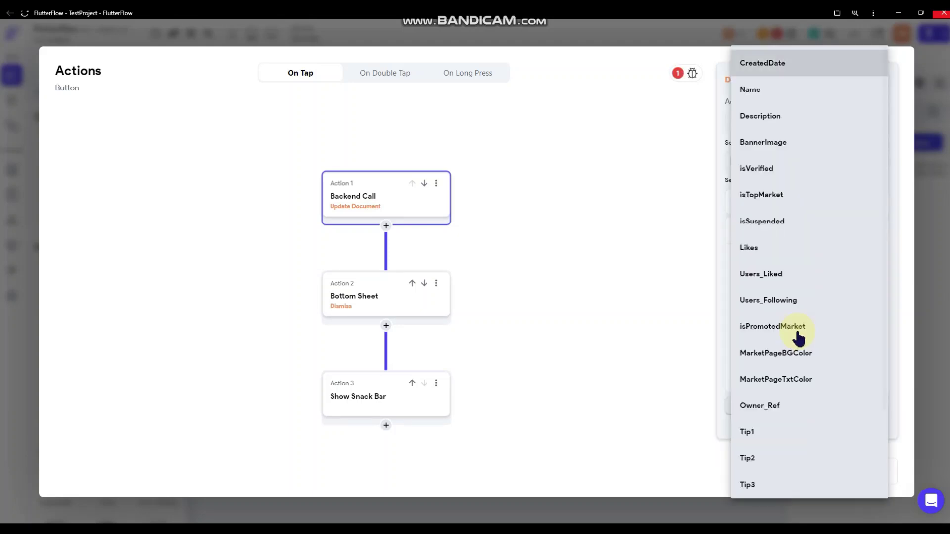
{"action": "scroll", "coordinate": [795, 334], "scroll_direction": "down", "scroll_amount": 2}
{"action": "left_click", "coordinate": [783, 325]}
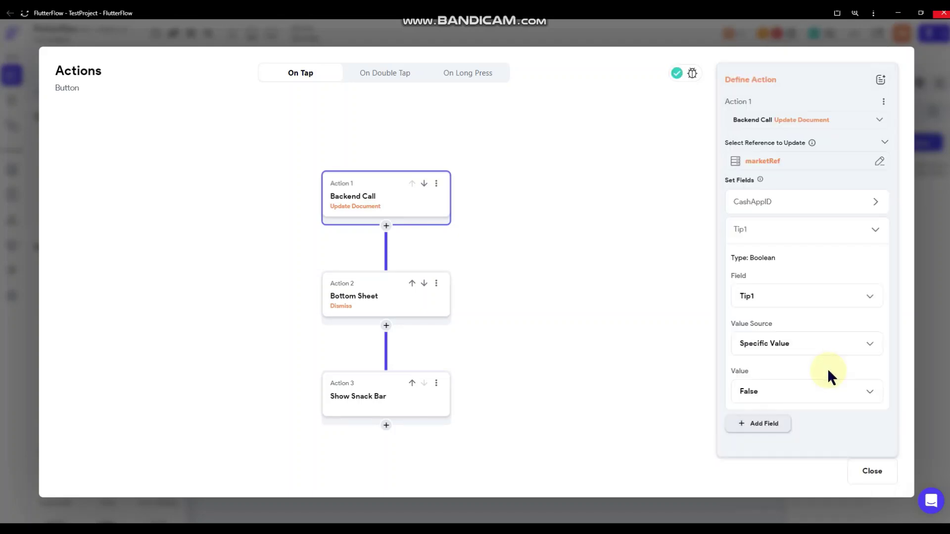
{"action": "left_click", "coordinate": [781, 394]}
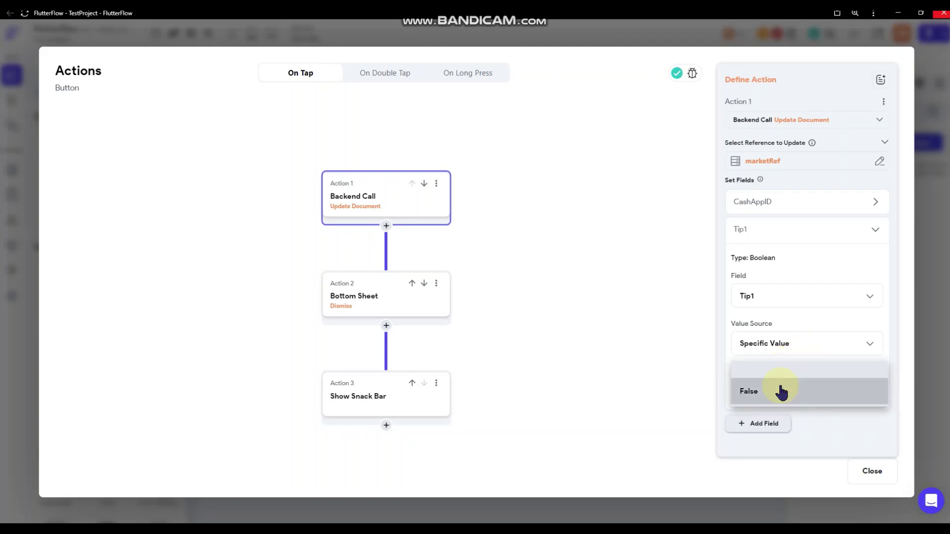
{"action": "left_click", "coordinate": [779, 365]}
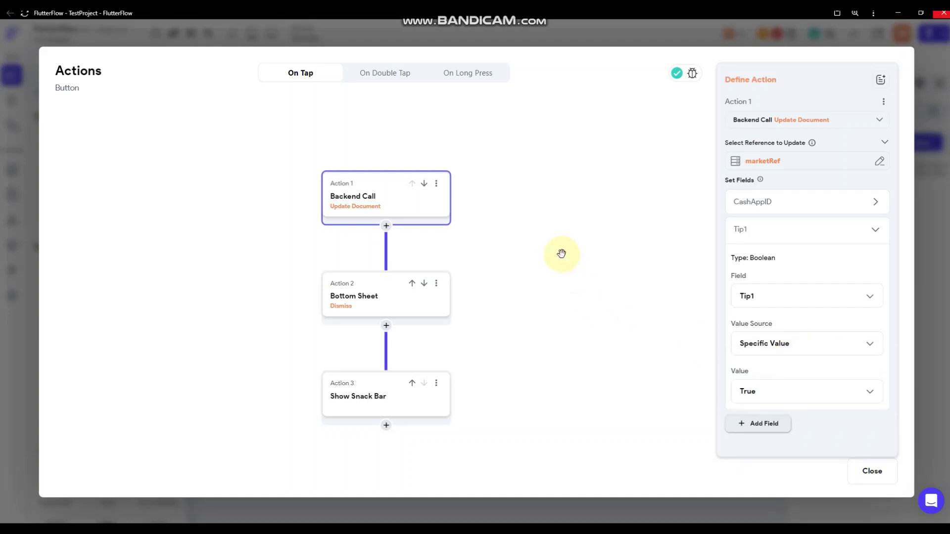
{"action": "left_click", "coordinate": [561, 254]}
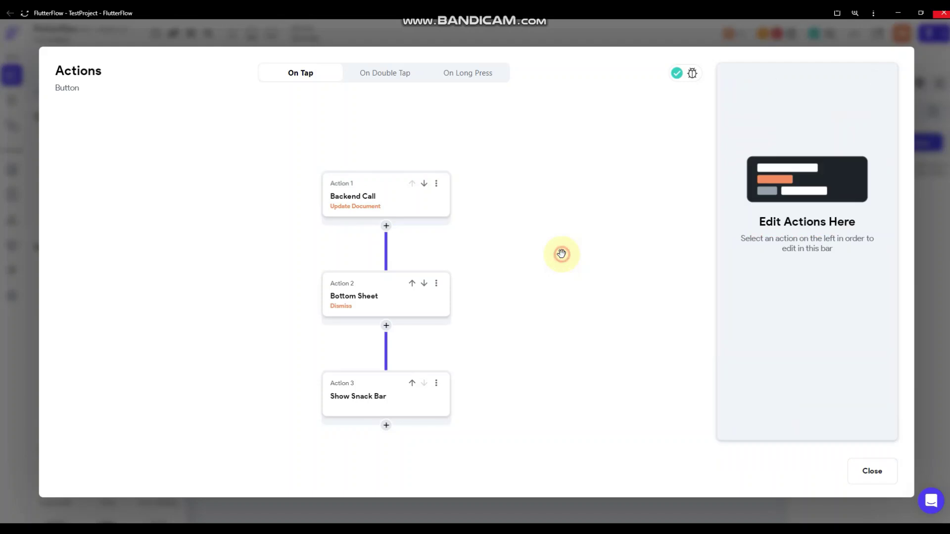
{"action": "left_click", "coordinate": [917, 263]}
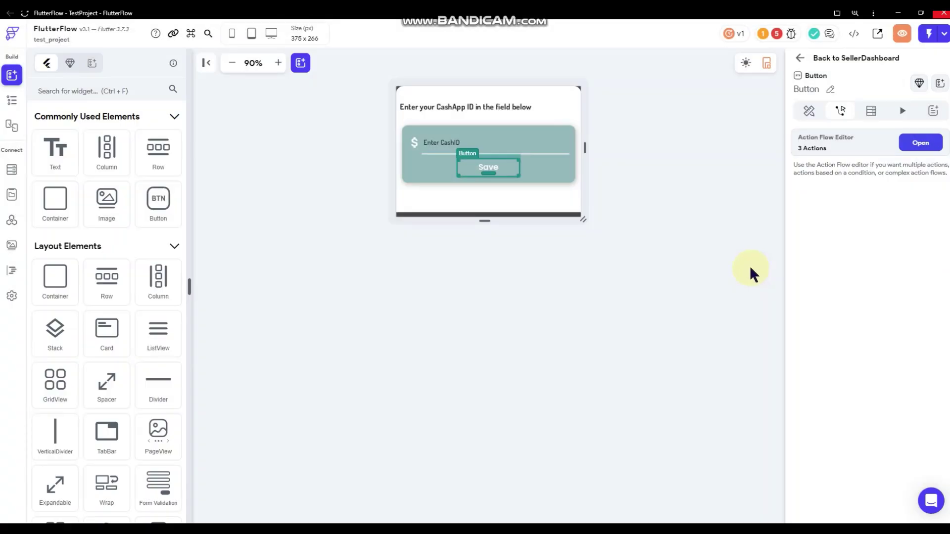
Return to the SellerDashboard page and check the conditional visibility variable of the Setup Payment container.
{"action": "left_click", "coordinate": [634, 246]}
{"action": "left_click", "coordinate": [799, 58]}
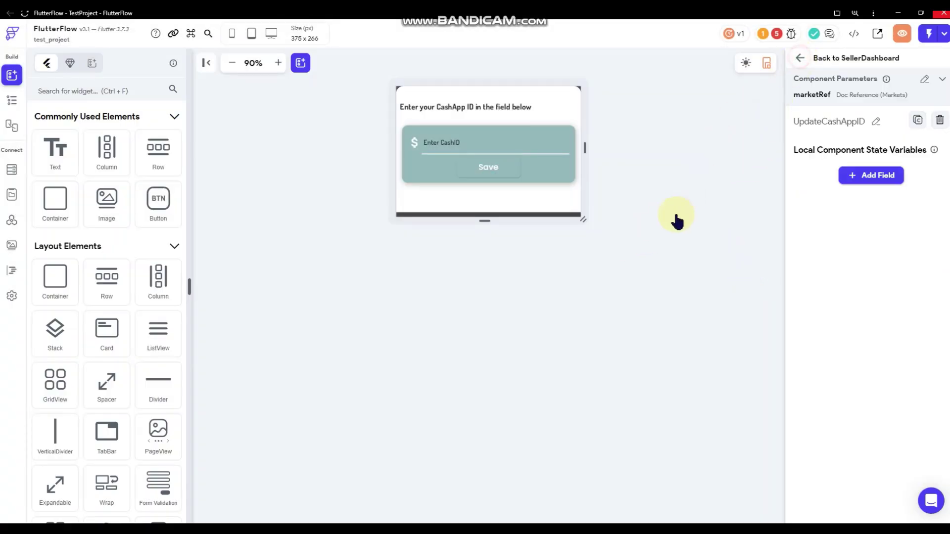
{"action": "left_click", "coordinate": [473, 299]}
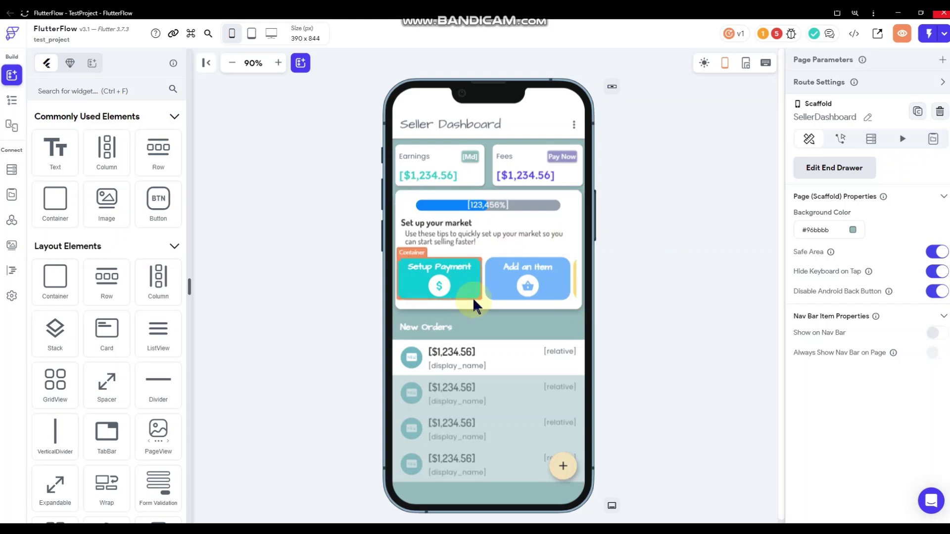
{"action": "left_click", "coordinate": [808, 91]}
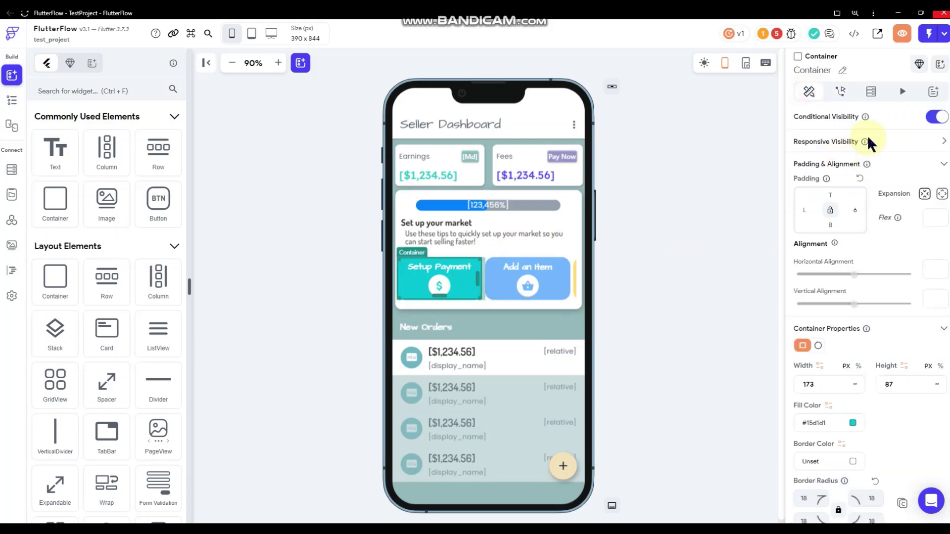
{"action": "left_click", "coordinate": [847, 138]}
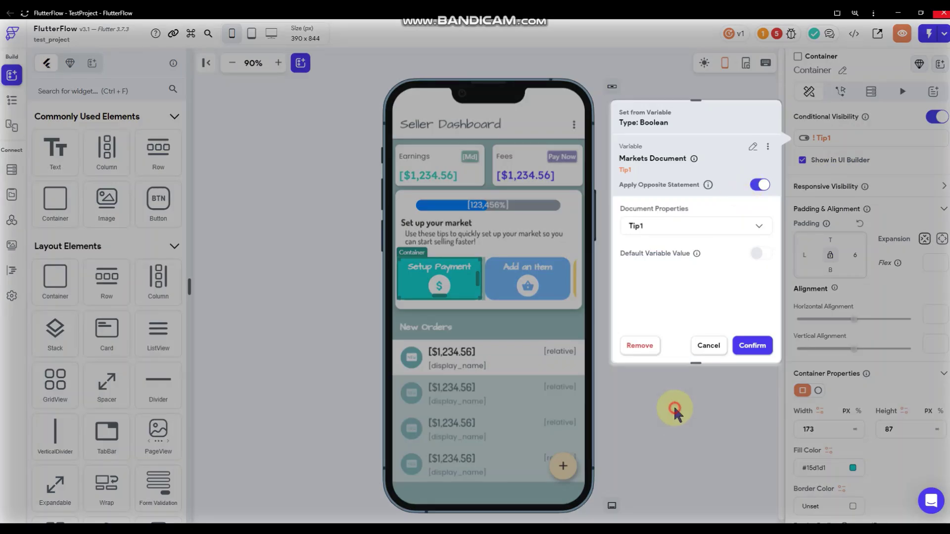
{"action": "left_click", "coordinate": [710, 348]}
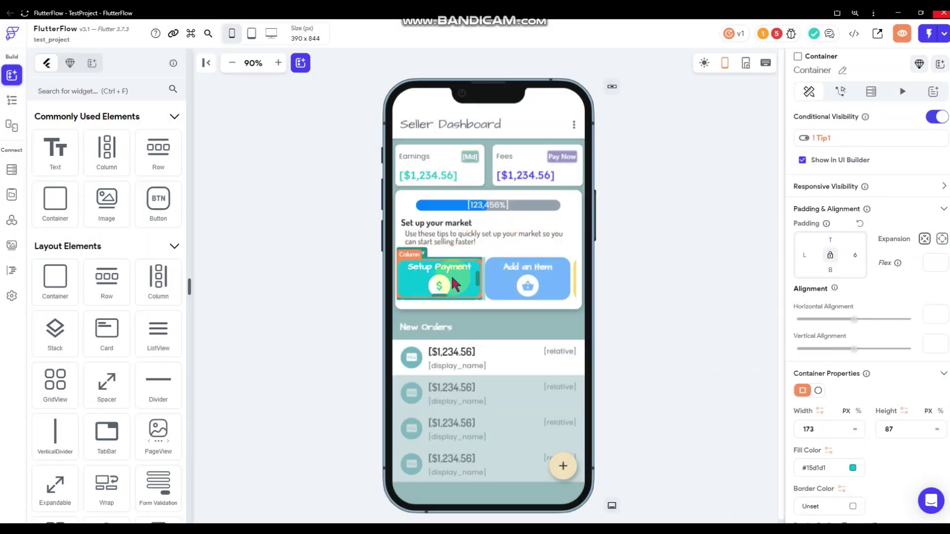
Turn Show in UI Builder off and back on for the Setup Payment container.
{"action": "left_click", "coordinate": [802, 160]}
{"action": "left_click", "coordinate": [802, 159]}
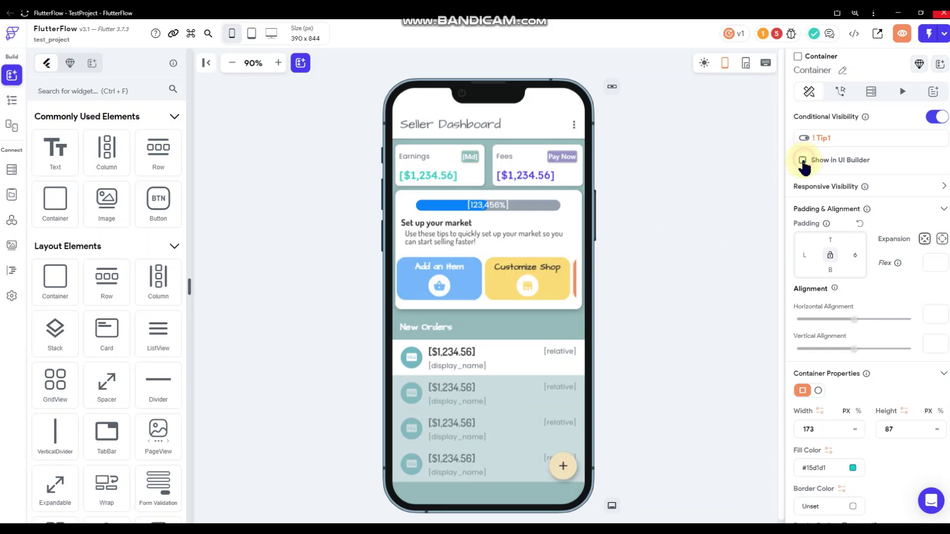
{"action": "left_click", "coordinate": [802, 160]}
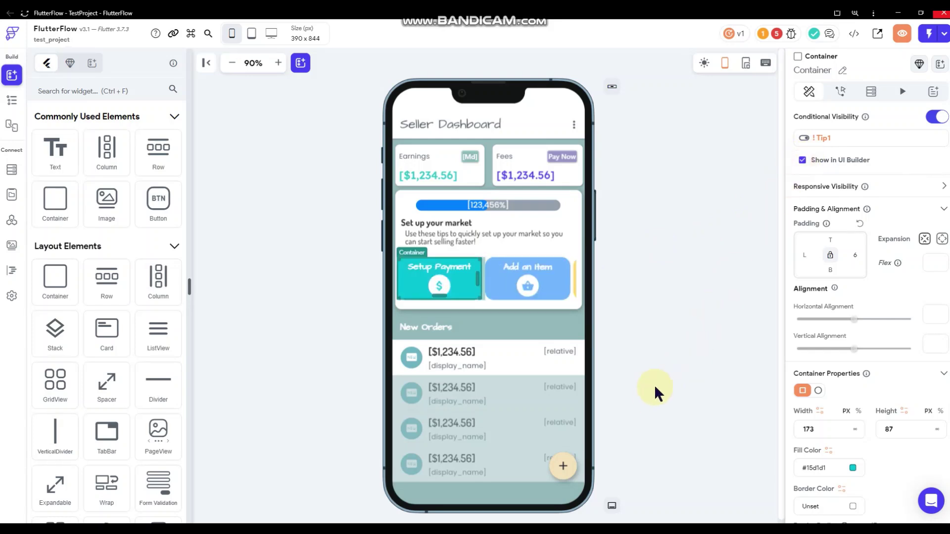
{"action": "left_click", "coordinate": [675, 349]}
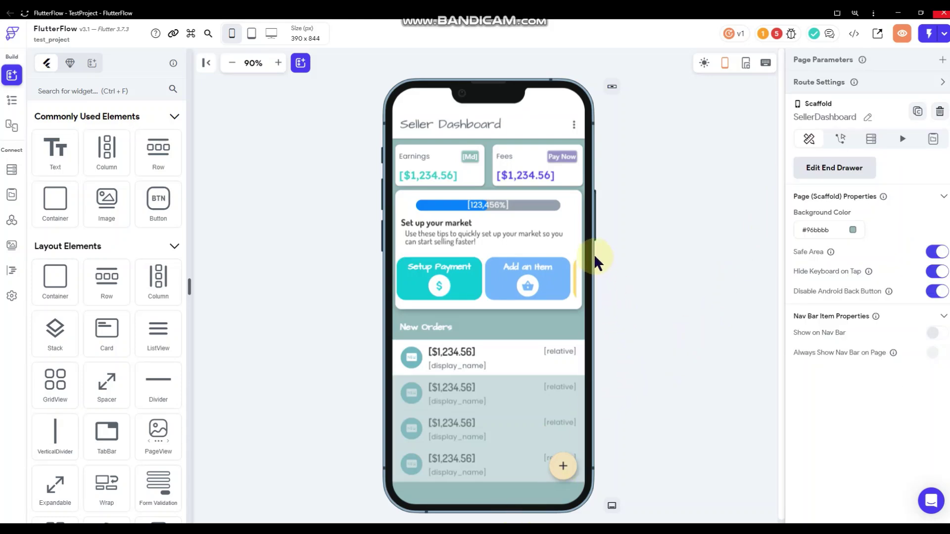
{"action": "left_click", "coordinate": [473, 303]}
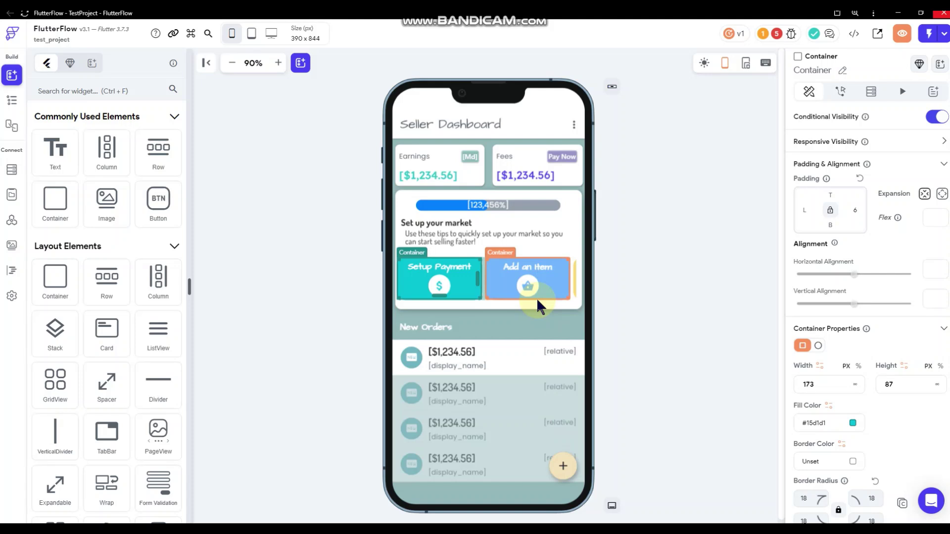
Enable conditional visibility on the floating action button, based on the Markets document's Tip2 property.
{"action": "left_click", "coordinate": [554, 471]}
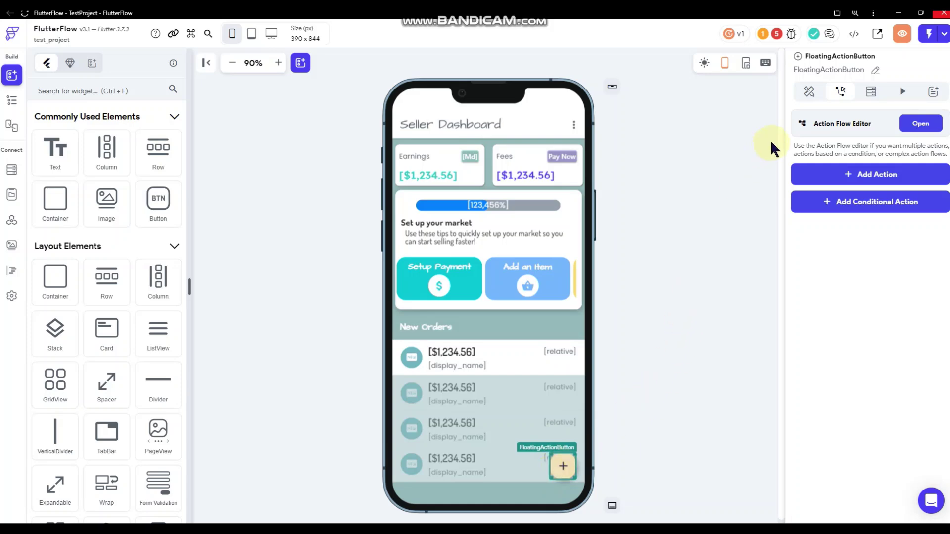
{"action": "left_click", "coordinate": [809, 92]}
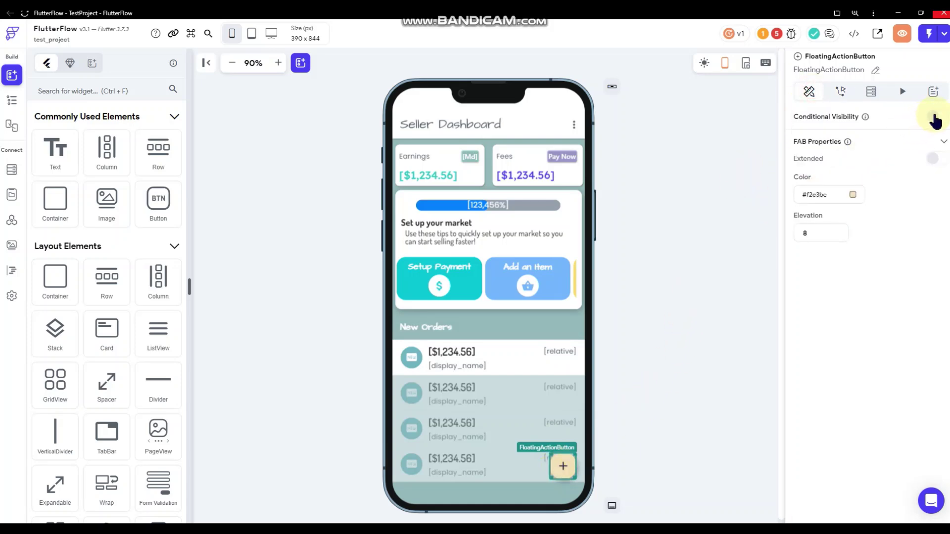
{"action": "left_click", "coordinate": [833, 142]}
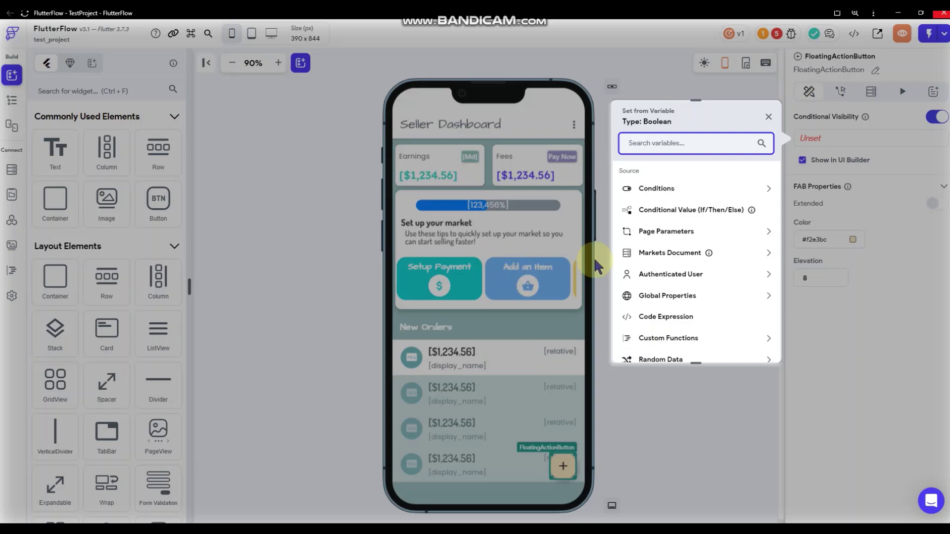
{"action": "left_click", "coordinate": [693, 258]}
{"action": "scroll", "coordinate": [694, 261], "scroll_direction": "down", "scroll_amount": 8}
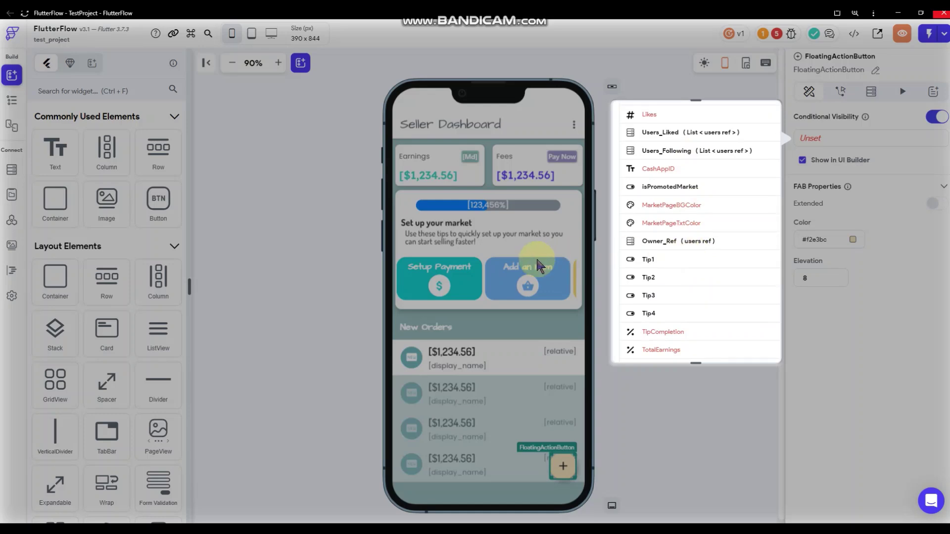
{"action": "left_click", "coordinate": [649, 277]}
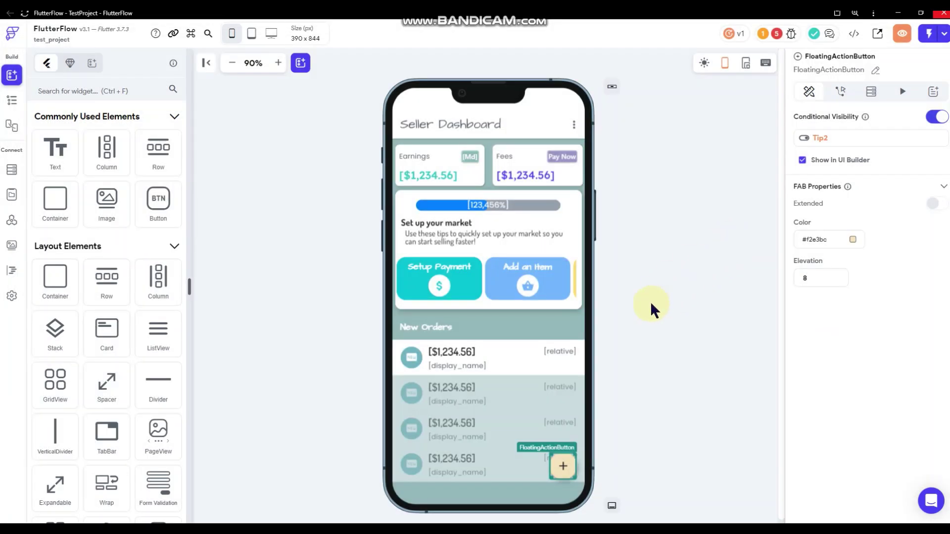
{"action": "left_click", "coordinate": [822, 139]}
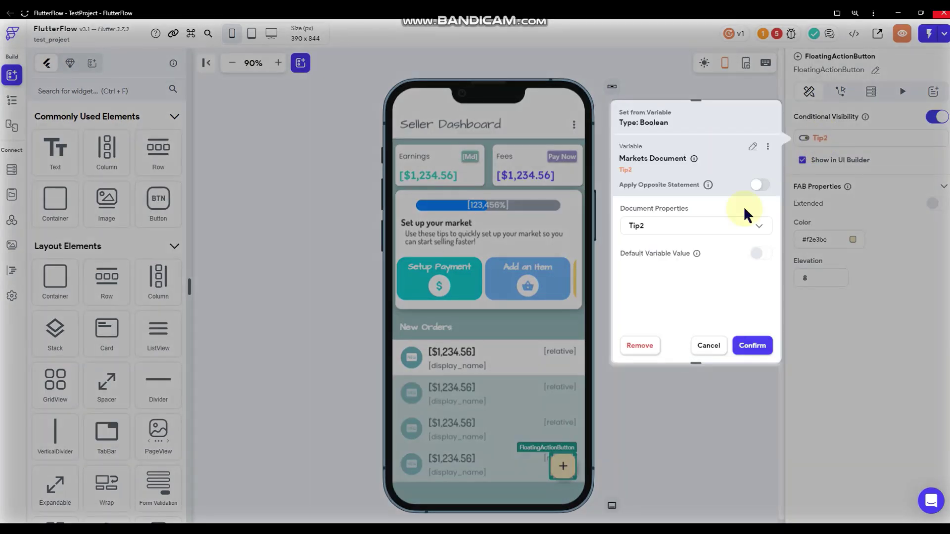
{"action": "left_click", "coordinate": [706, 393]}
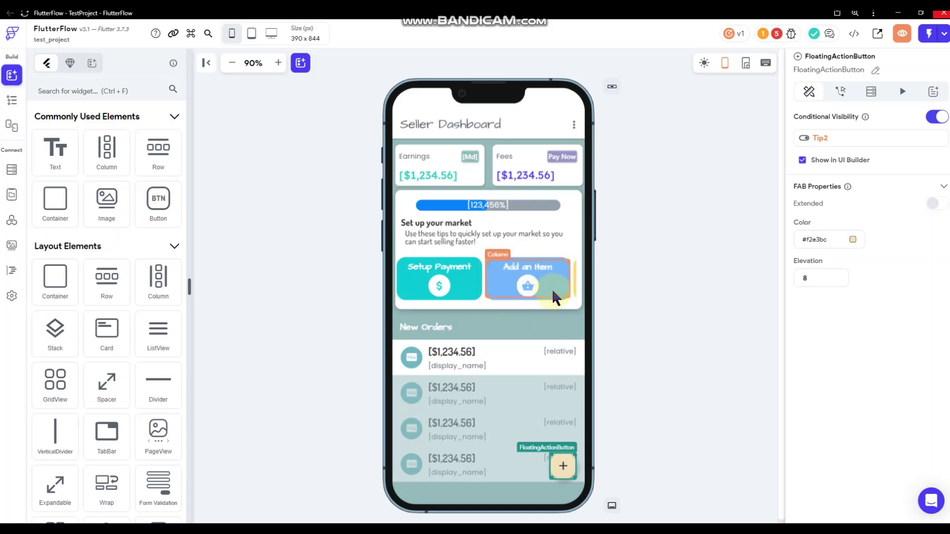
{"action": "left_click", "coordinate": [711, 309]}
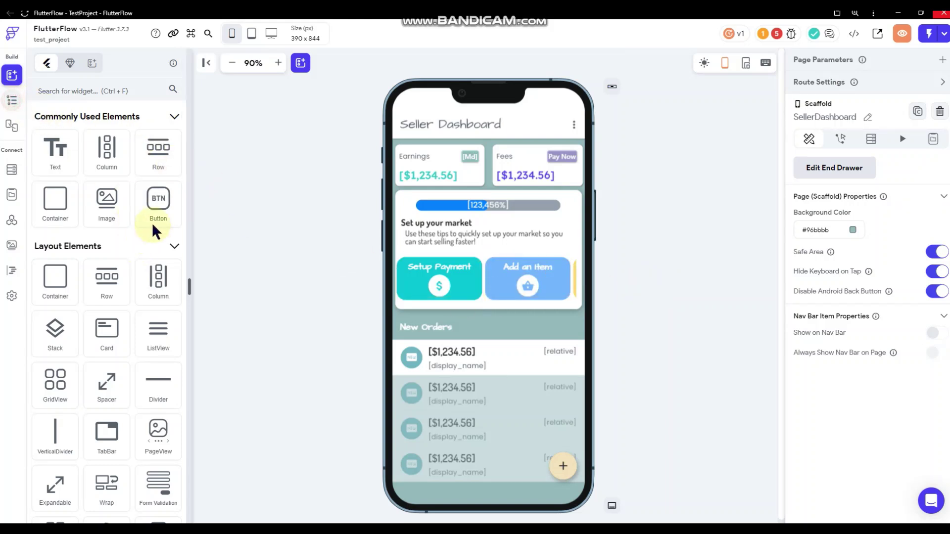
Open the UpdateCashAppID component and review the CashAppID and Tip1 fields in the Save button's Update Document action.
{"action": "scroll", "coordinate": [125, 151], "scroll_direction": "down", "scroll_amount": 3}
{"action": "scroll", "coordinate": [123, 150], "scroll_direction": "down", "scroll_amount": 2}
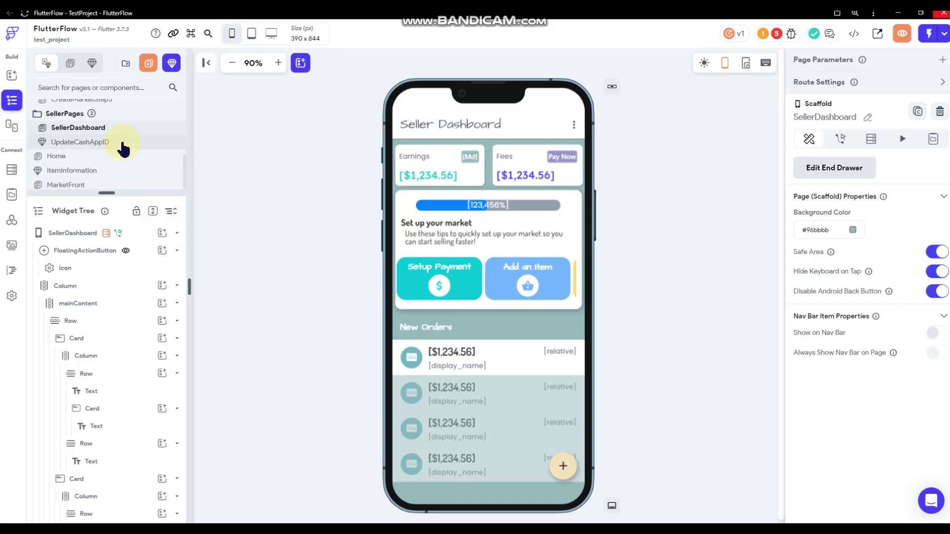
{"action": "left_click", "coordinate": [114, 143]}
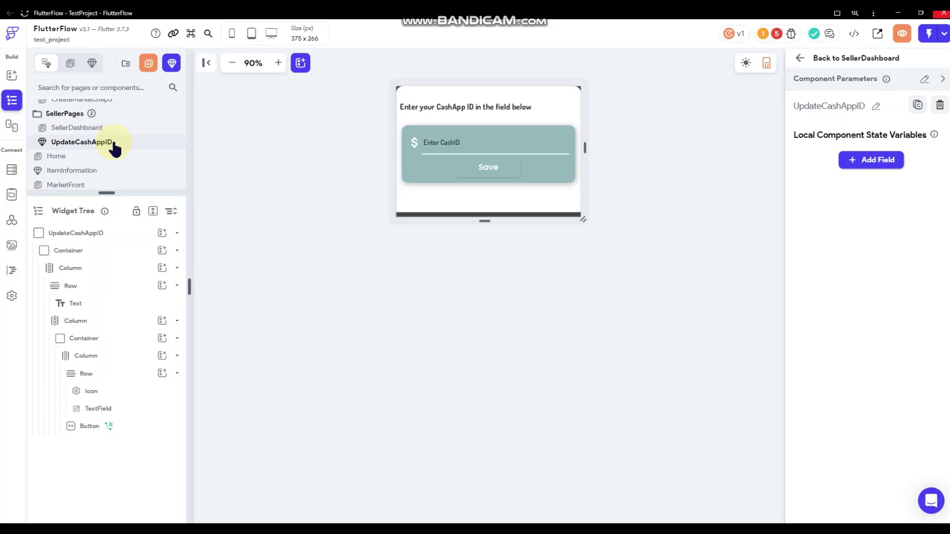
{"action": "left_click", "coordinate": [485, 169]}
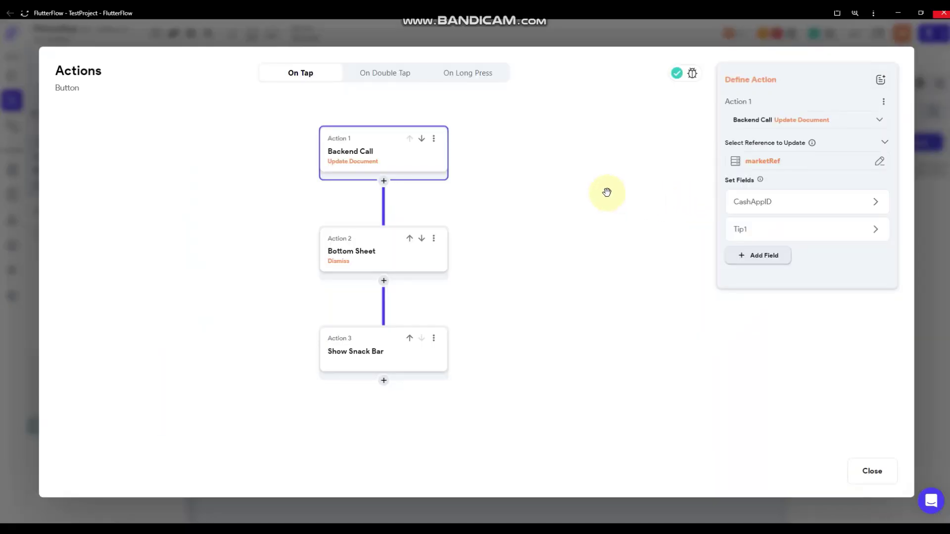
{"action": "left_click", "coordinate": [564, 197]}
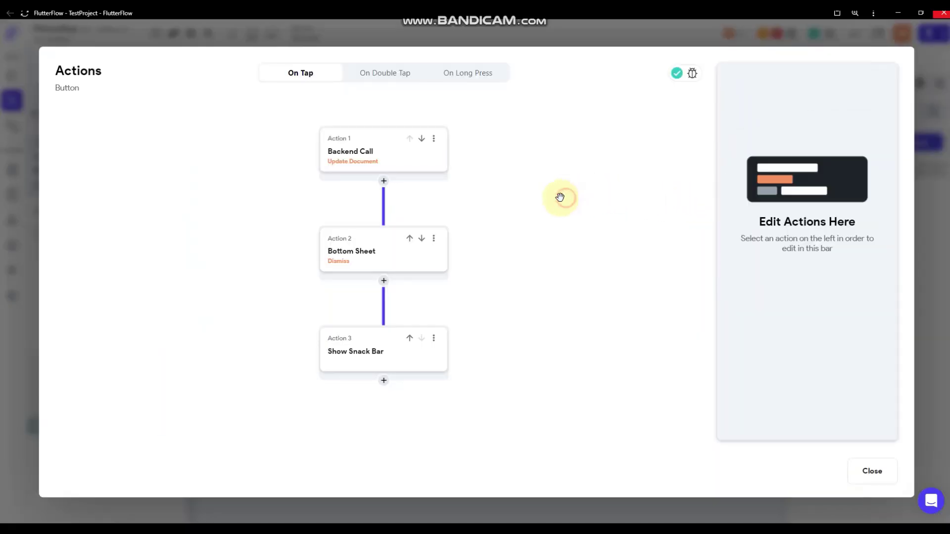
{"action": "left_click", "coordinate": [427, 188]}
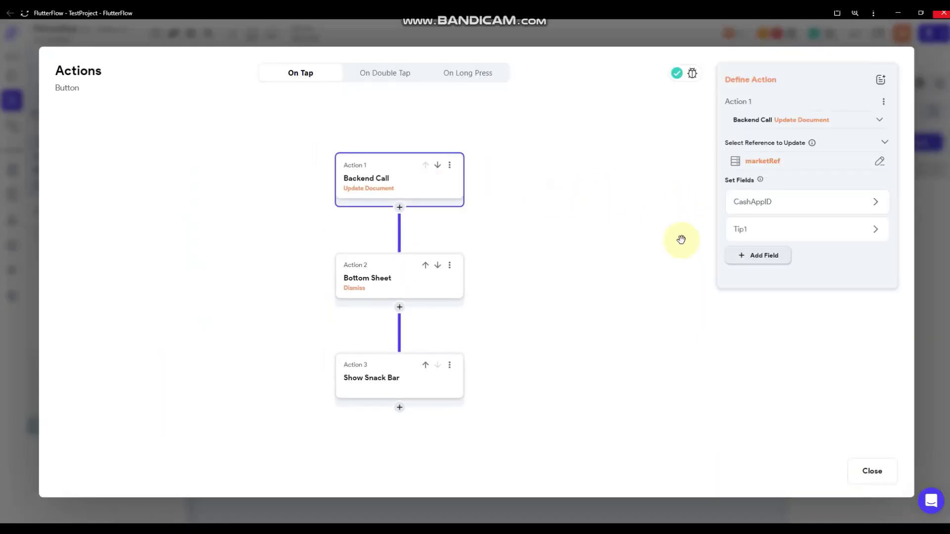
{"action": "left_click", "coordinate": [755, 207]}
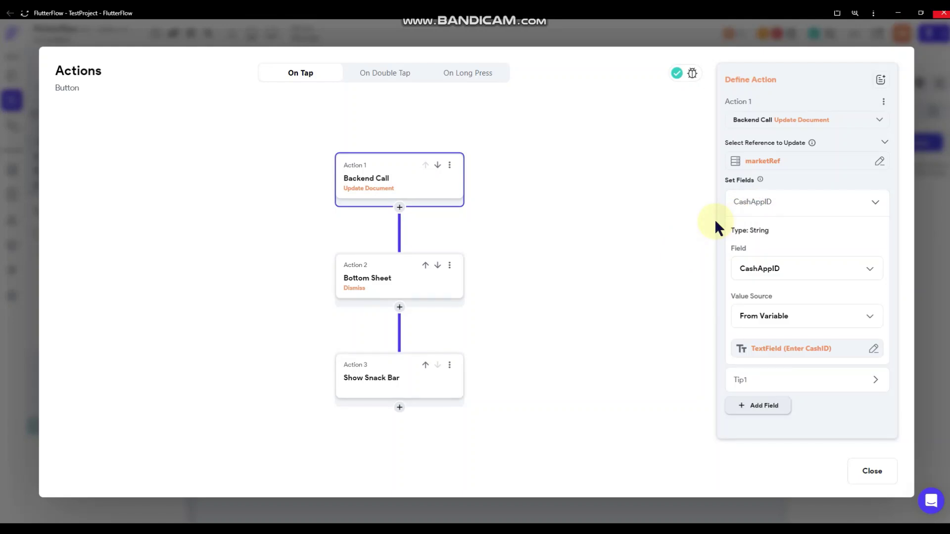
{"action": "left_click", "coordinate": [750, 380]}
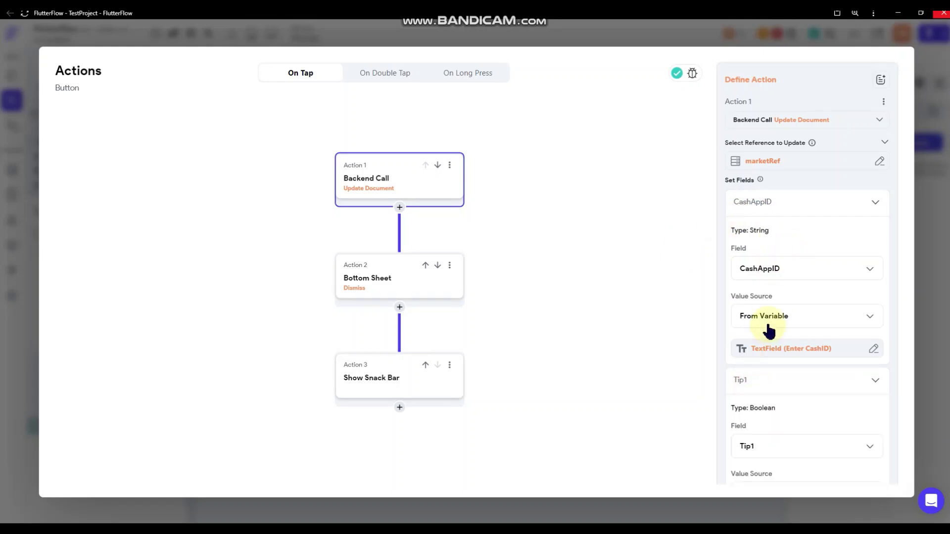
{"action": "scroll", "coordinate": [768, 331], "scroll_direction": "down", "scroll_amount": 3}
{"action": "left_click", "coordinate": [570, 298]}
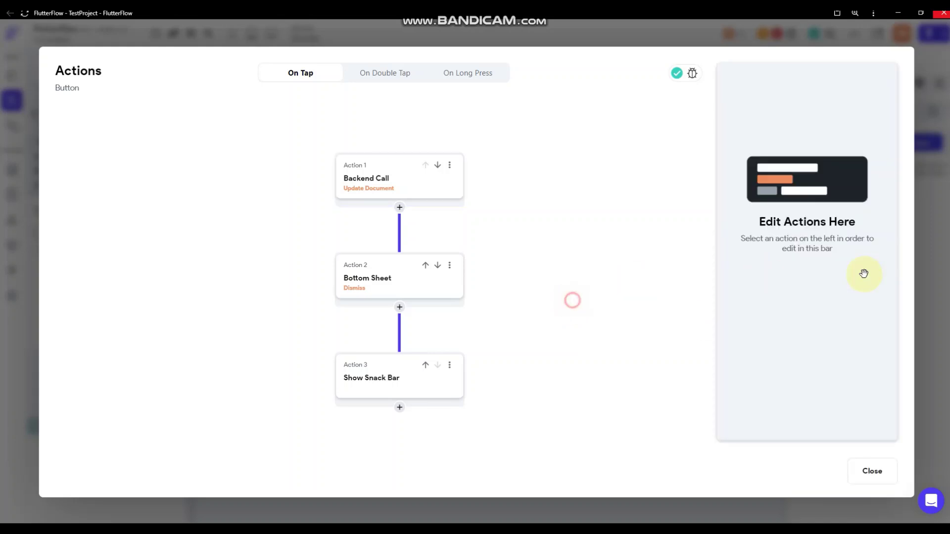
Close the action editor, return to the SellerDashboard page and inspect the Add an Item container.
{"action": "left_click", "coordinate": [929, 266]}
{"action": "left_click", "coordinate": [657, 218]}
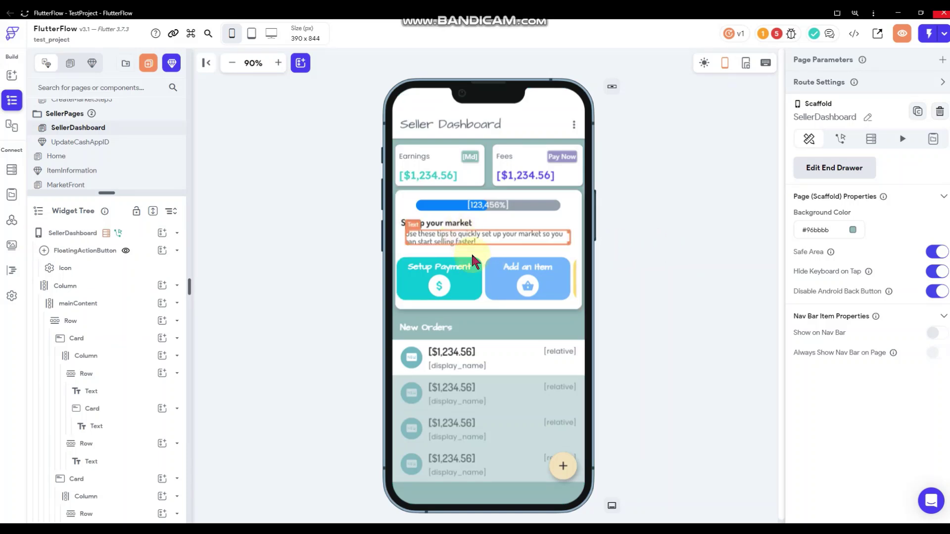
{"action": "left_click", "coordinate": [548, 297]}
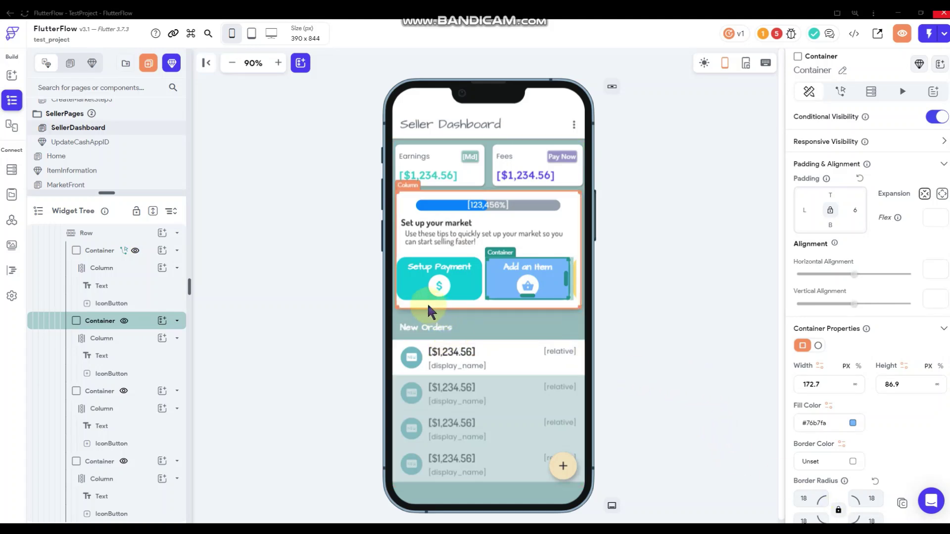
{"action": "left_click", "coordinate": [295, 249]}
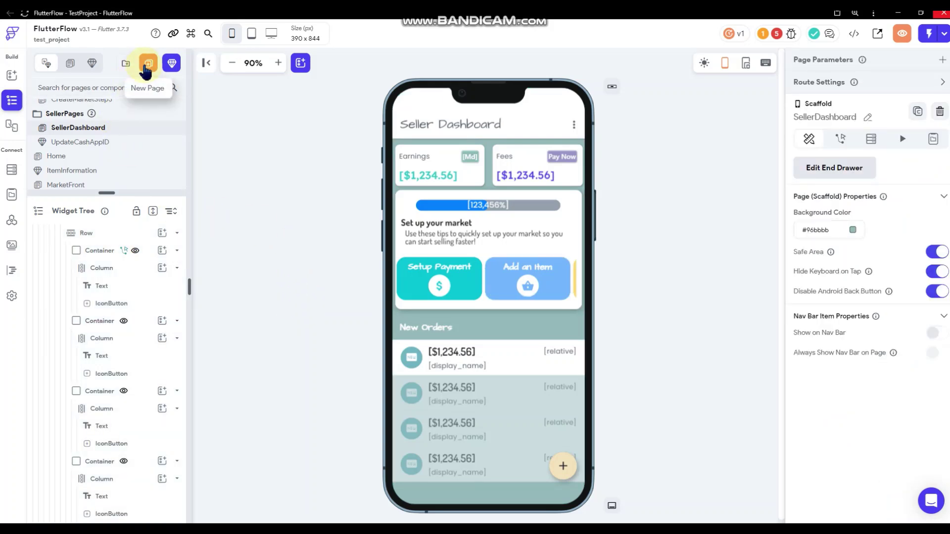
Create a blank page named AddMarketItem and move it into the SellerPages folder.
{"action": "left_click", "coordinate": [147, 70]}
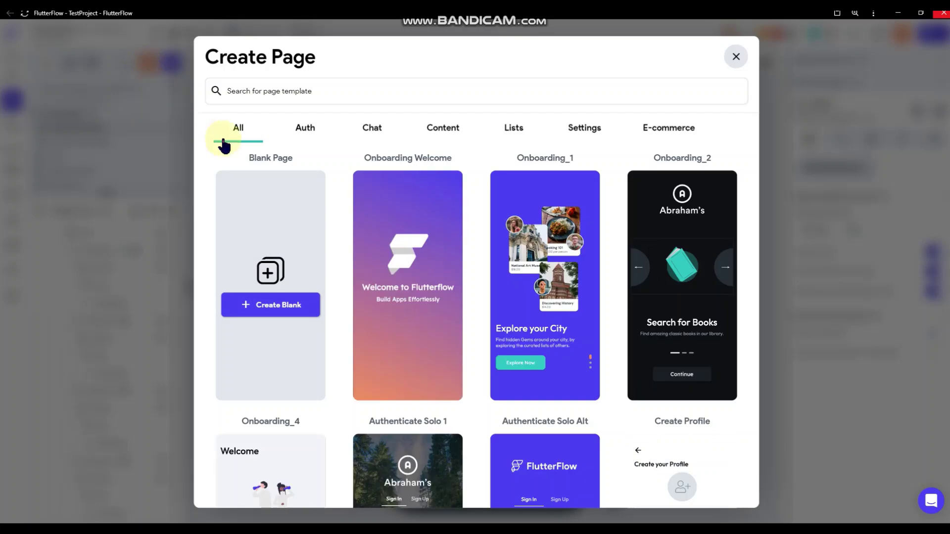
{"action": "left_click", "coordinate": [288, 307]}
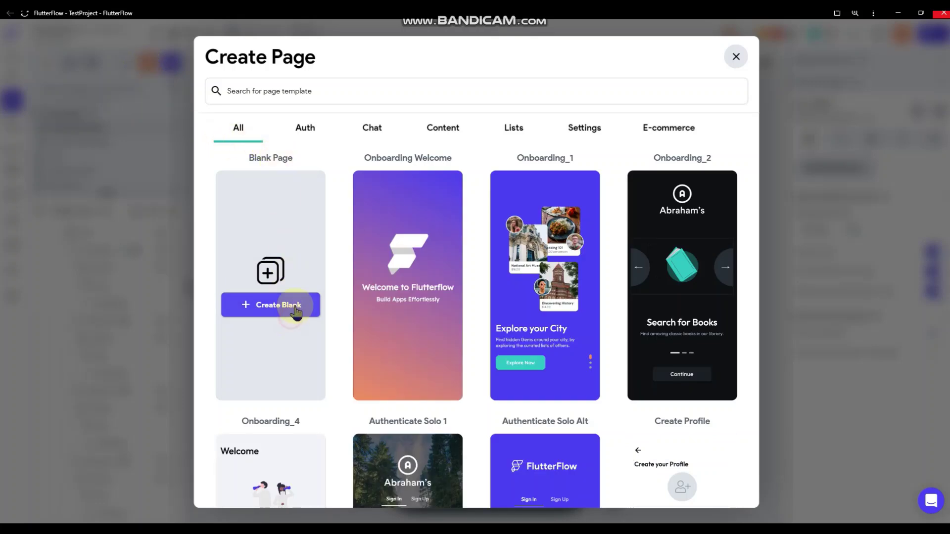
{"action": "left_click", "coordinate": [419, 268]}
{"action": "type", "text": "AddMarke"}
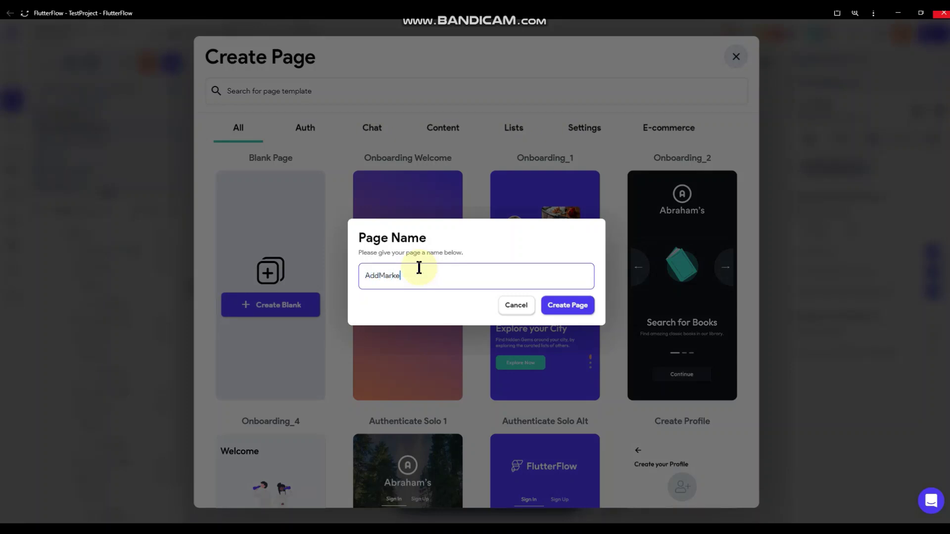
{"action": "type", "text": "tItem"}
{"action": "left_click", "coordinate": [559, 304]}
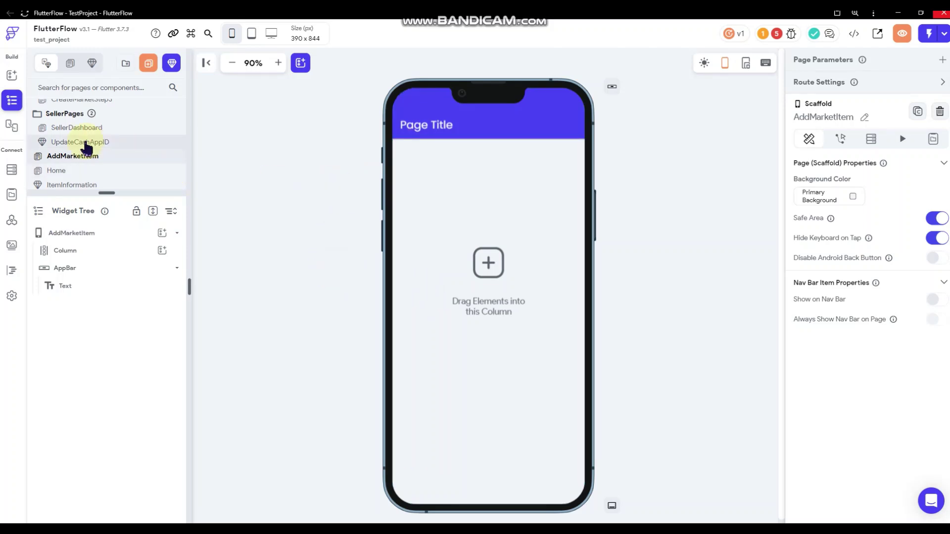
{"action": "left_click_drag", "start_coordinate": [35, 163], "coordinate": [57, 114]}
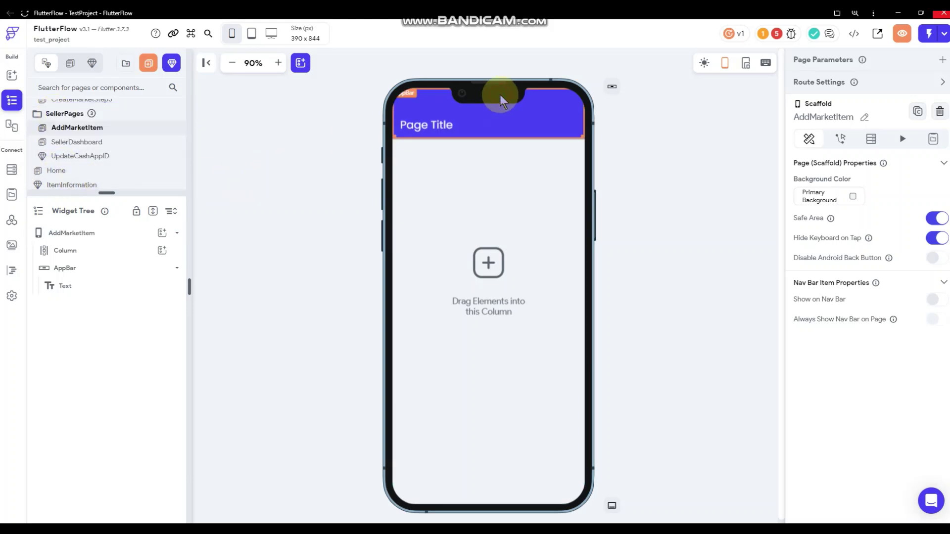
{"action": "left_click", "coordinate": [672, 230]}
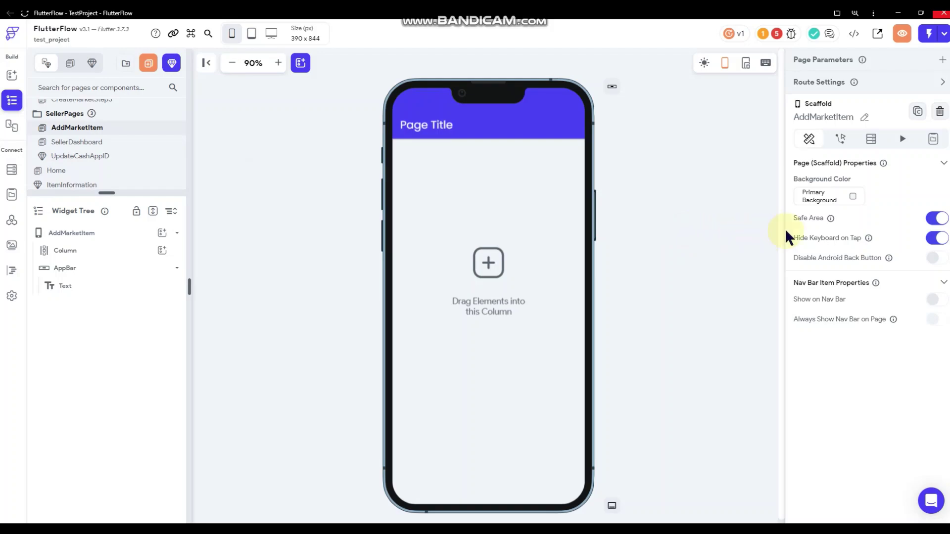
Set the AddMarketItem page's background color to the recently used teal #96bbbb.
{"action": "left_click", "coordinate": [851, 199]}
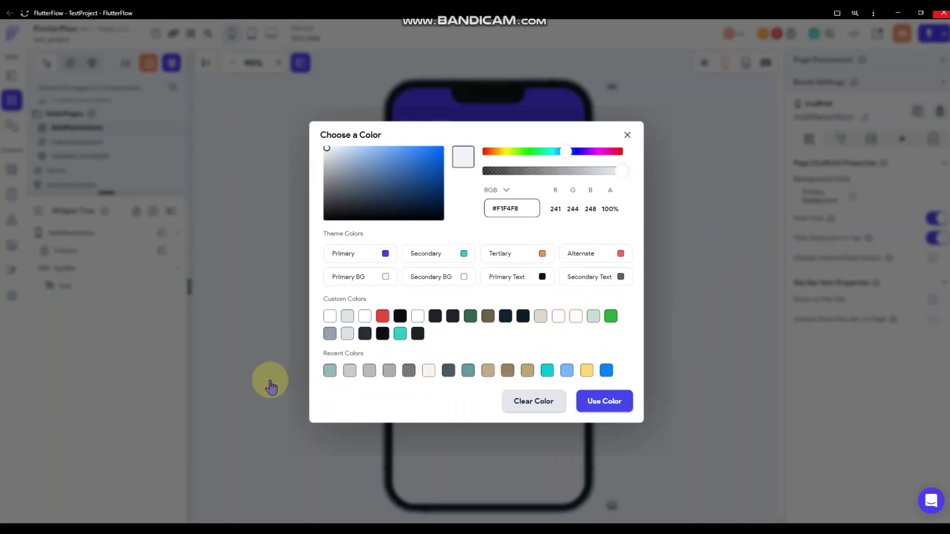
{"action": "left_click", "coordinate": [330, 370]}
{"action": "left_click", "coordinate": [604, 401]}
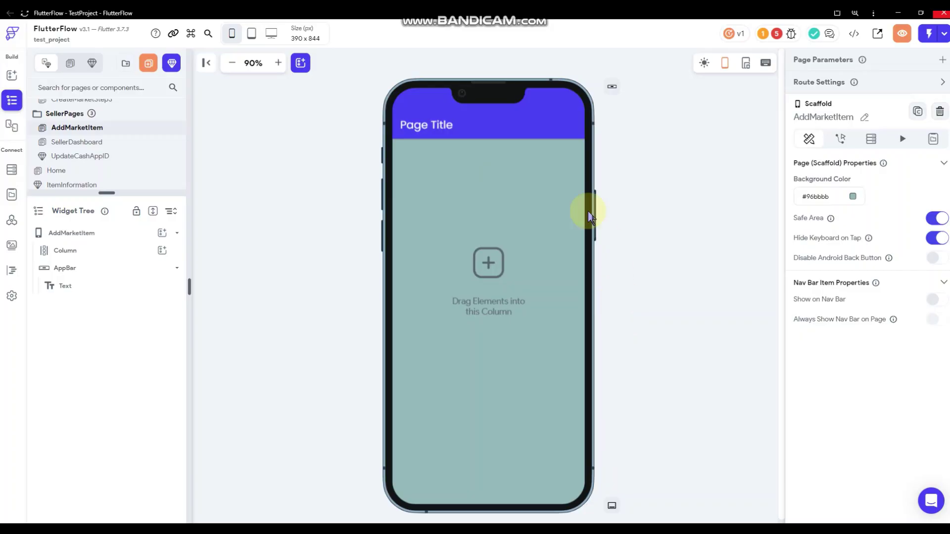
{"action": "left_click", "coordinate": [540, 125]}
{"action": "left_click", "coordinate": [852, 162]}
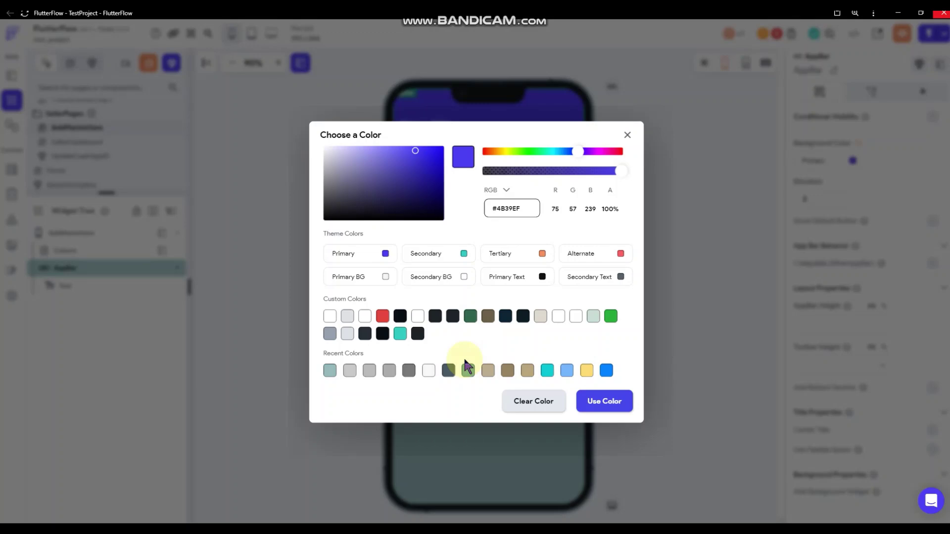
{"action": "left_click", "coordinate": [702, 250]}
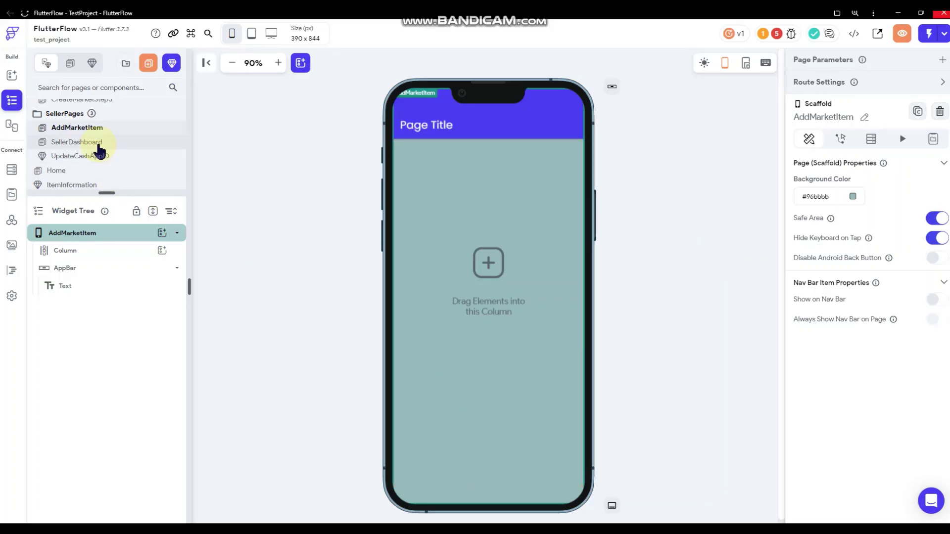
Open the Home page and copy its background color code #F2E3BC.
{"action": "left_click", "coordinate": [91, 171]}
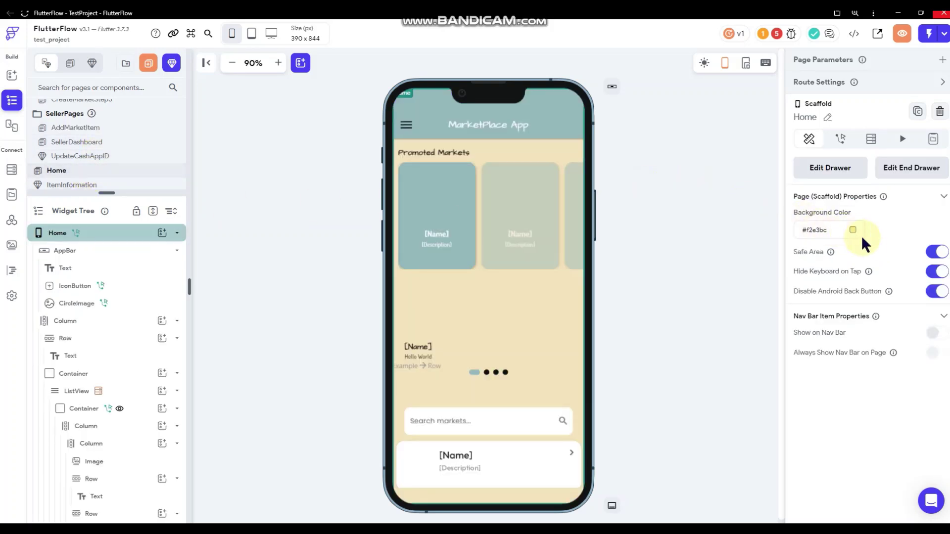
{"action": "left_click", "coordinate": [852, 230]}
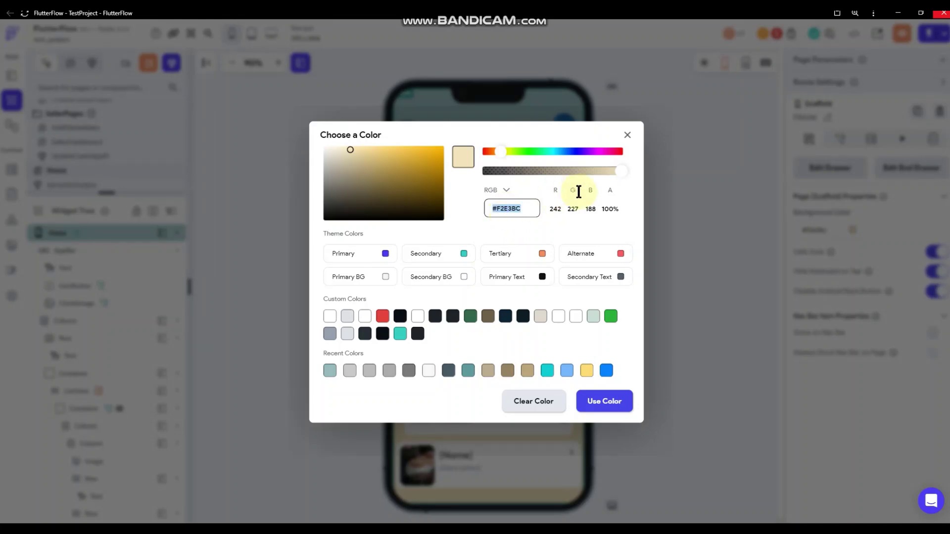
{"action": "left_click", "coordinate": [674, 185]}
Return to the AddMarketItem page and set its app bar background to the copied color #F2E3BC.
{"action": "left_click", "coordinate": [77, 146]}
{"action": "left_click", "coordinate": [79, 157]}
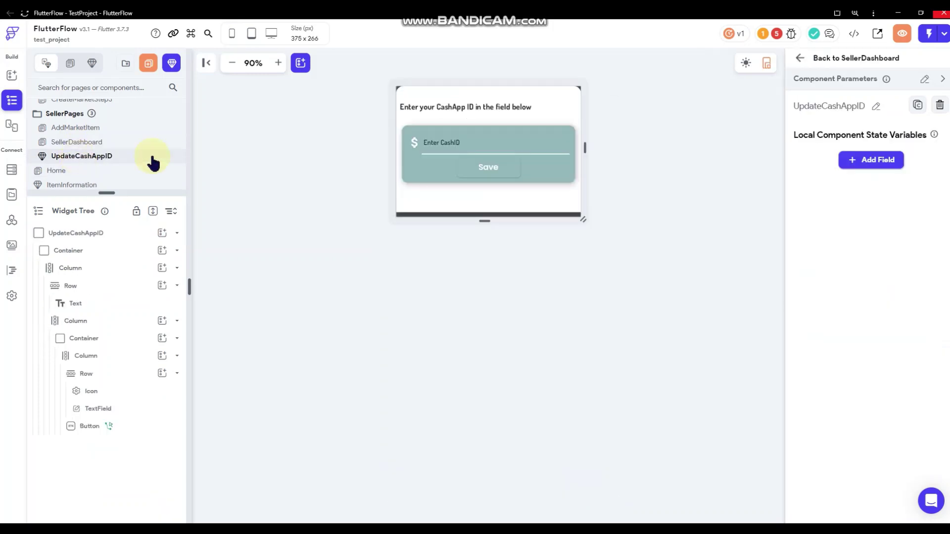
{"action": "left_click", "coordinate": [93, 130]}
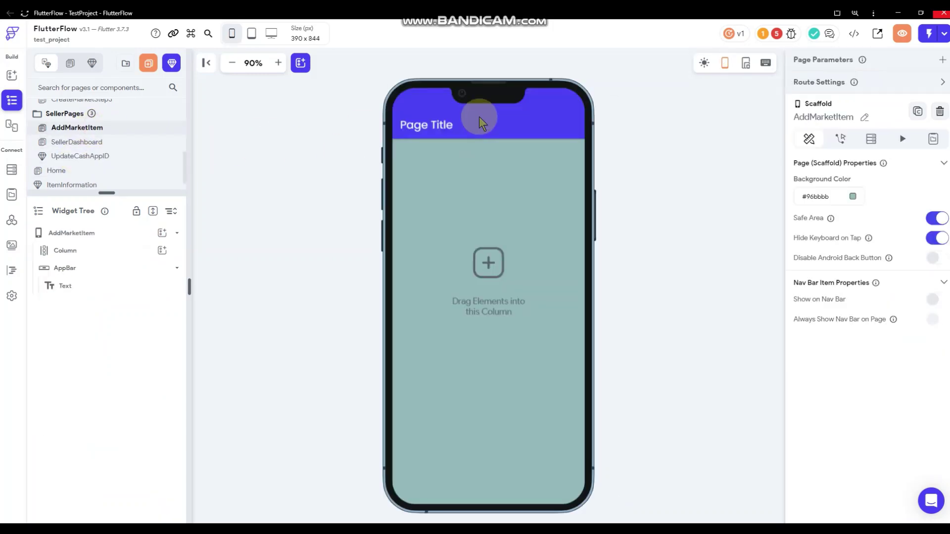
{"action": "left_click", "coordinate": [479, 117]}
{"action": "left_click", "coordinate": [853, 161]}
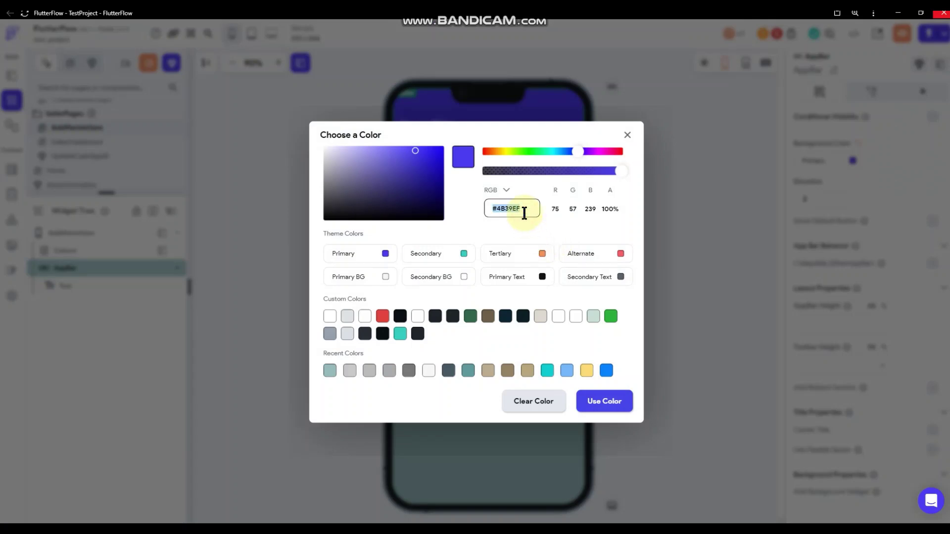
{"action": "type", "text": "#F0E3BC"}
{"action": "left_click", "coordinate": [604, 401]}
{"action": "left_click", "coordinate": [683, 245]}
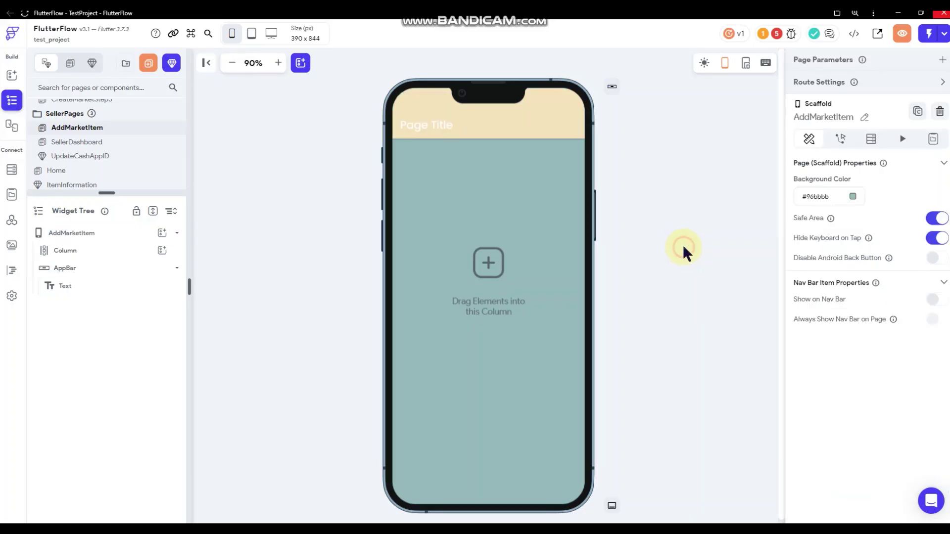
Replace the app bar's title text with "Add New Item".
{"action": "left_click", "coordinate": [420, 123]}
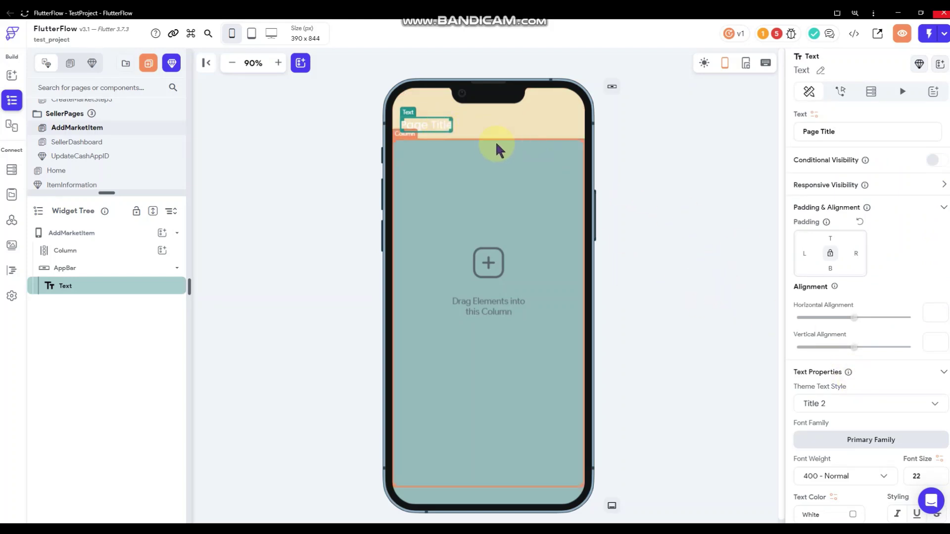
{"action": "left_click_drag", "start_coordinate": [840, 130], "coordinate": [750, 147]}
{"action": "type", "text": "A"}
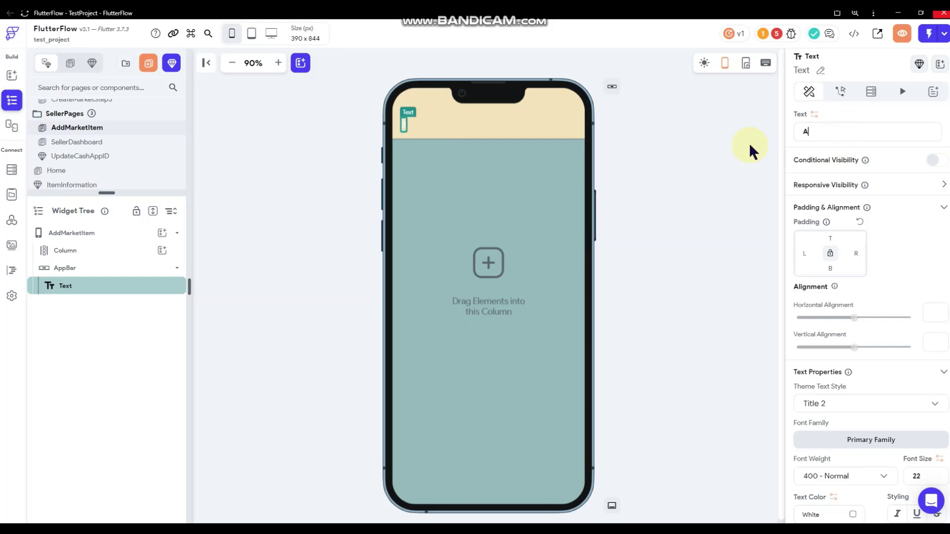
{"action": "type", "text": "dd New Item"}
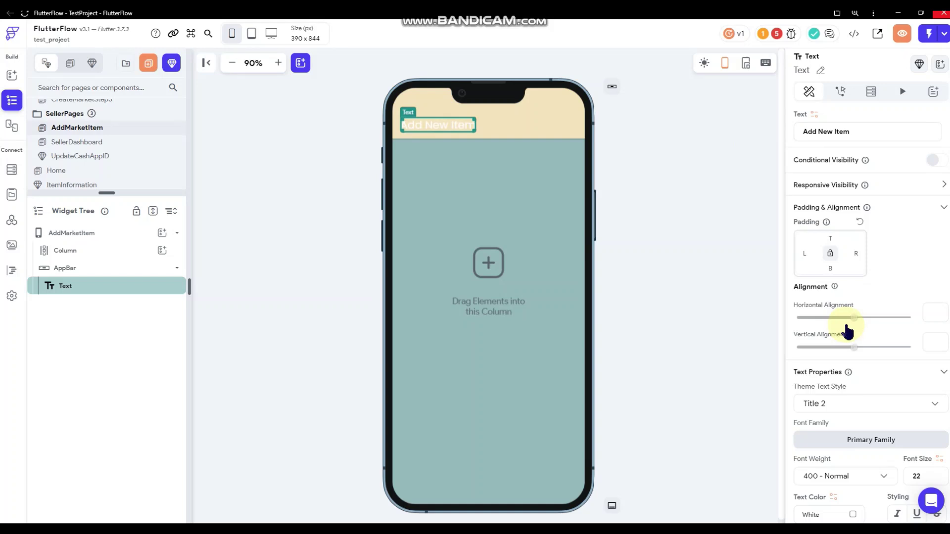
Set the app bar title's font family to Architects Daughter and its font weight to 600 - Semi Bold.
{"action": "scroll", "coordinate": [847, 332], "scroll_direction": "down", "scroll_amount": 3}
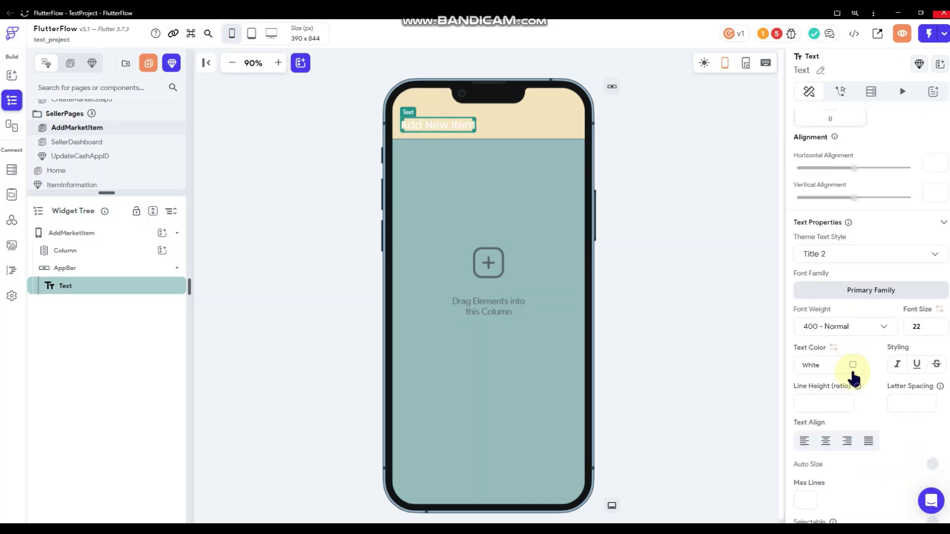
{"action": "left_click", "coordinate": [866, 291]}
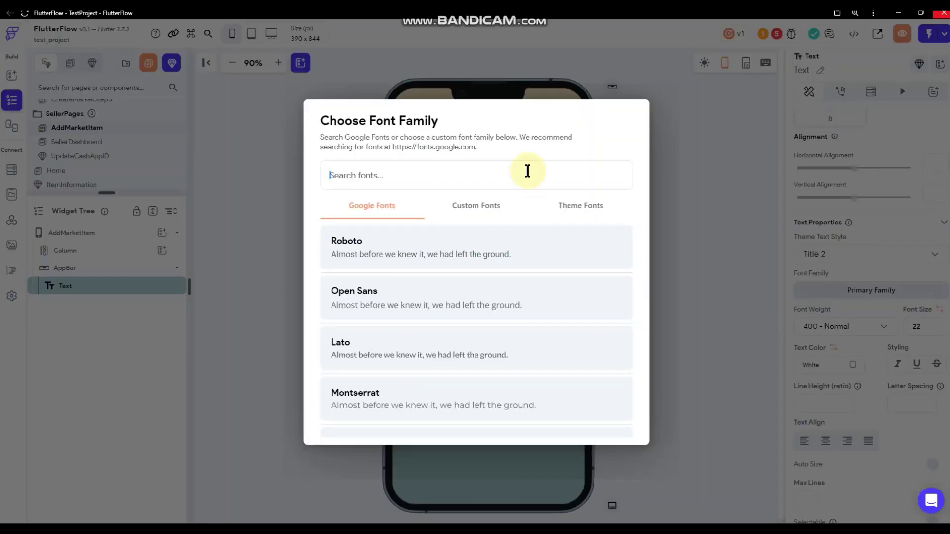
{"action": "type", "text": "archi"}
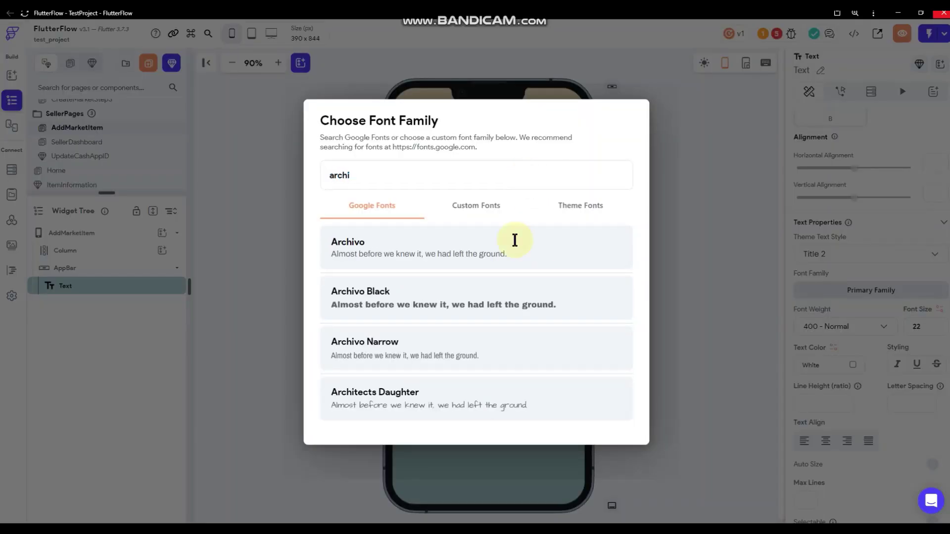
{"action": "left_click", "coordinate": [536, 401]}
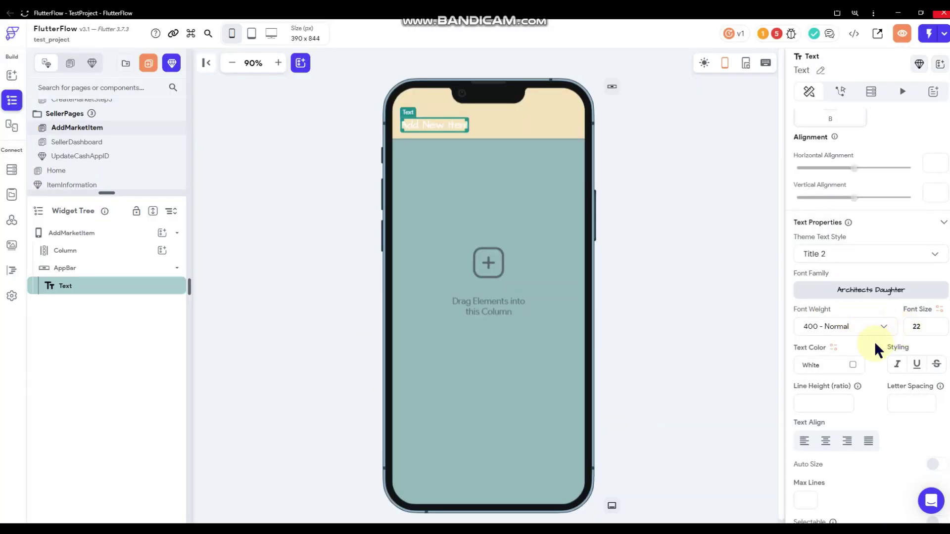
{"action": "left_click", "coordinate": [855, 327]}
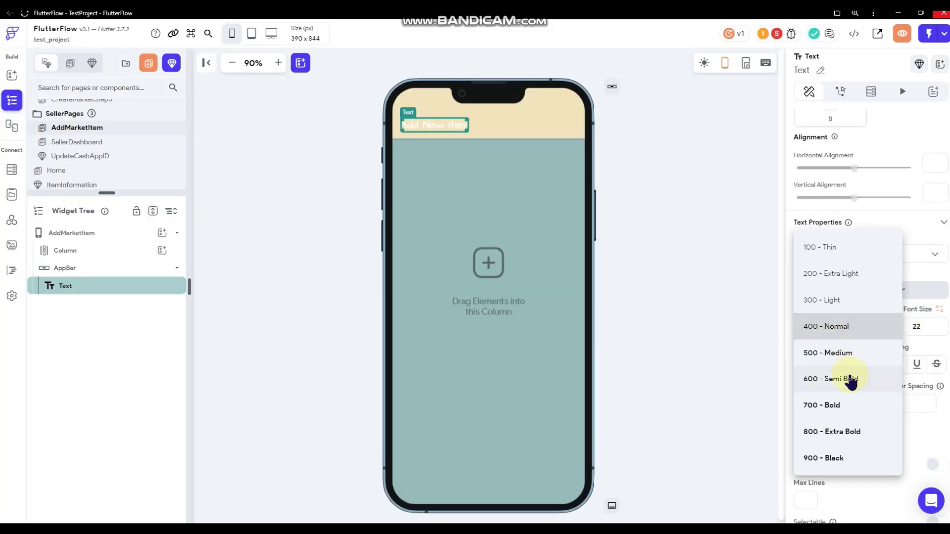
{"action": "left_click", "coordinate": [851, 380]}
Change the app bar title's text color from white to black.
{"action": "left_click", "coordinate": [853, 366]}
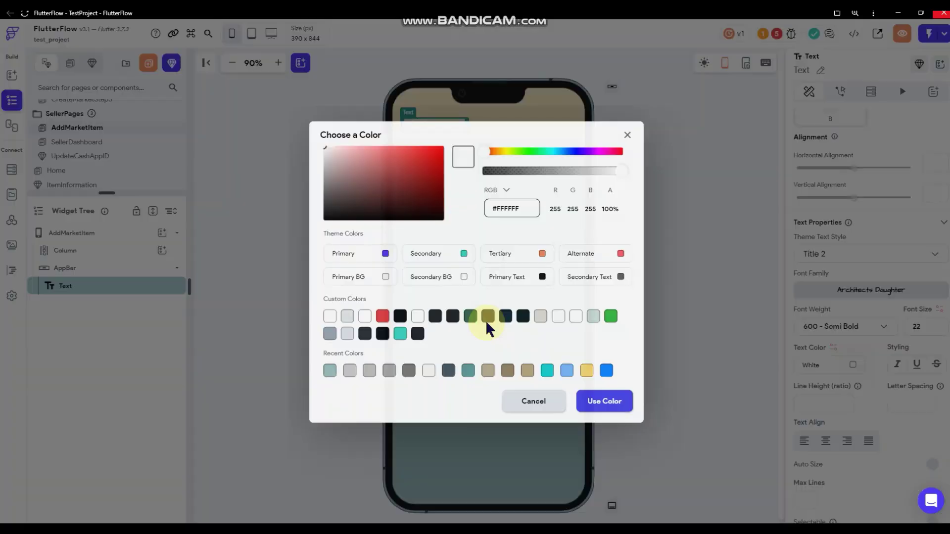
{"action": "left_click", "coordinate": [558, 406]}
{"action": "left_click", "coordinate": [669, 296]}
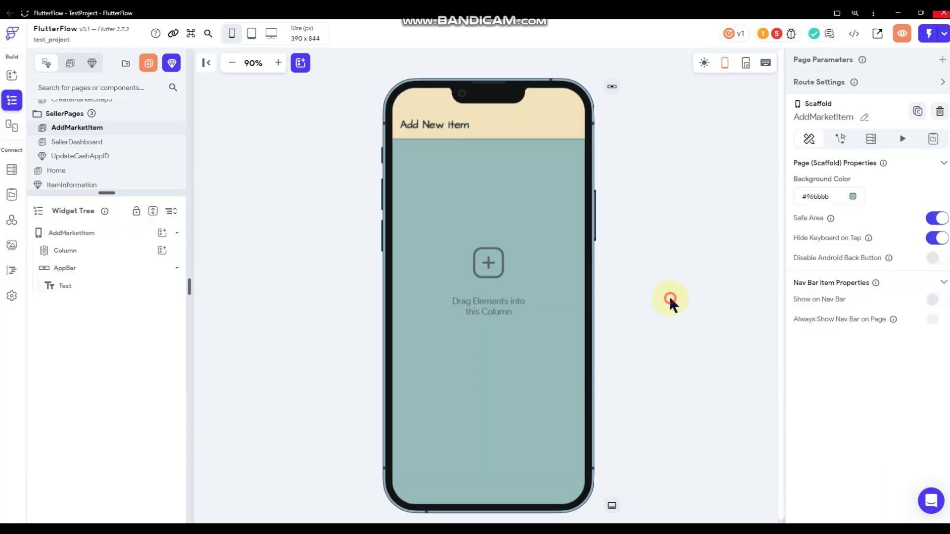
Add an IconButton to the app bar in front of the Add New Item title.
{"action": "left_click", "coordinate": [11, 76]}
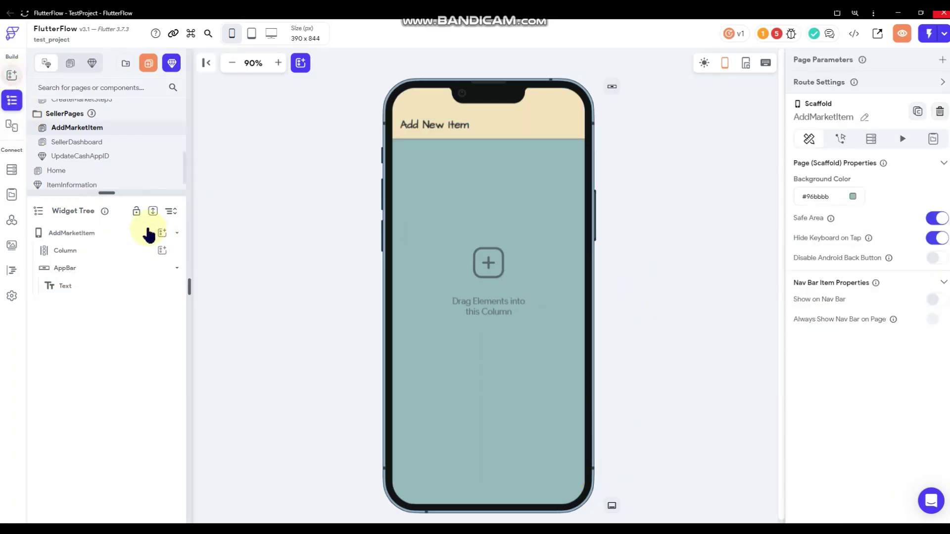
{"action": "scroll", "coordinate": [102, 263], "scroll_direction": "down", "scroll_amount": 7}
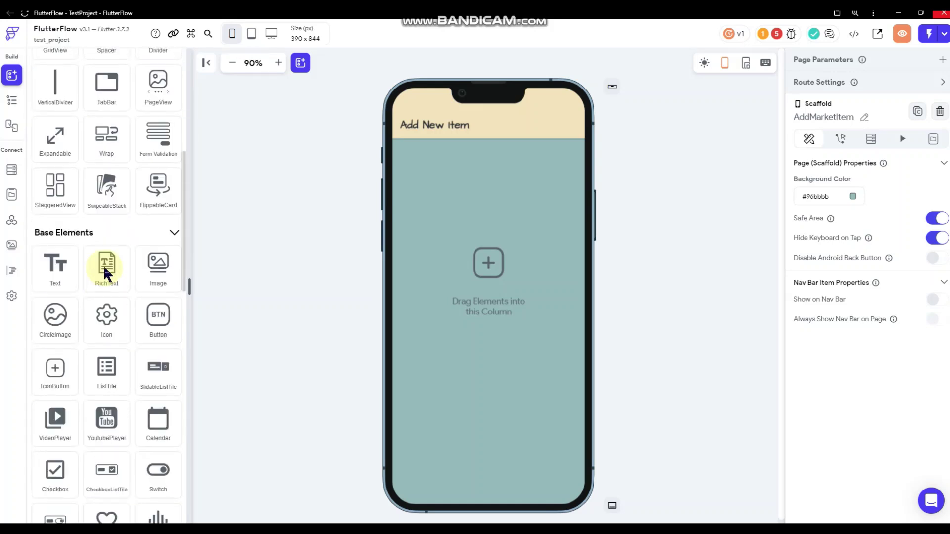
{"action": "left_click_drag", "start_coordinate": [60, 367], "coordinate": [403, 124]}
Search the Material icons for arrows and set the app bar IconButton's icon to Arrow Back.
{"action": "scroll", "coordinate": [861, 217], "scroll_direction": "down", "scroll_amount": 3}
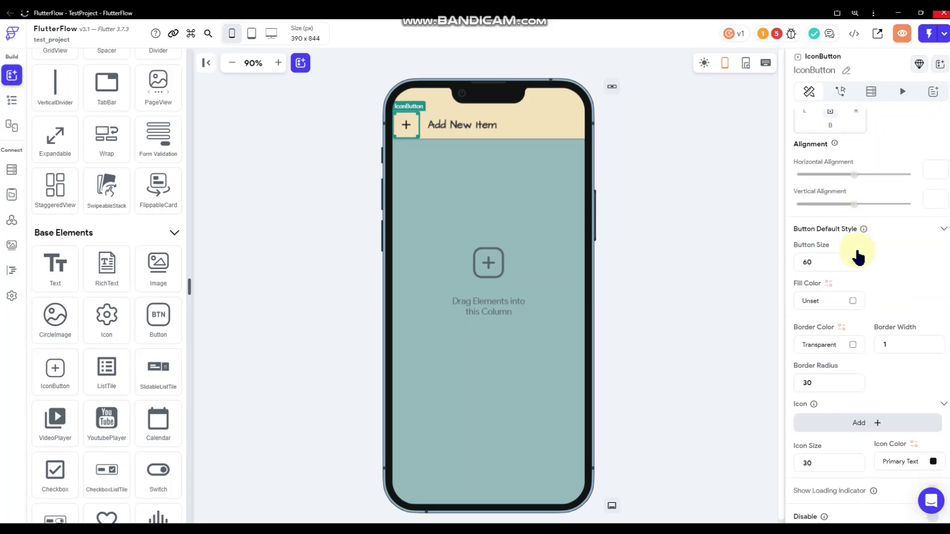
{"action": "left_click", "coordinate": [876, 381]}
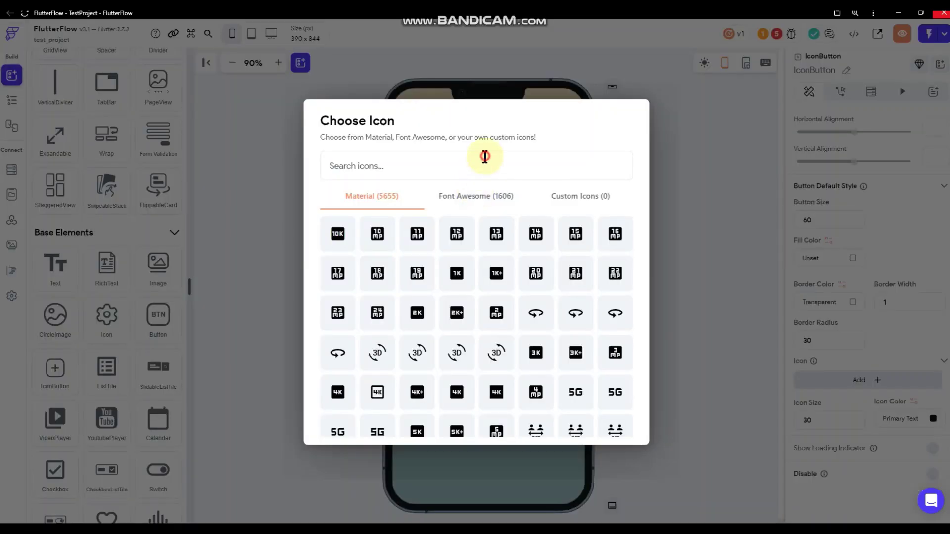
{"action": "type", "text": "arro"}
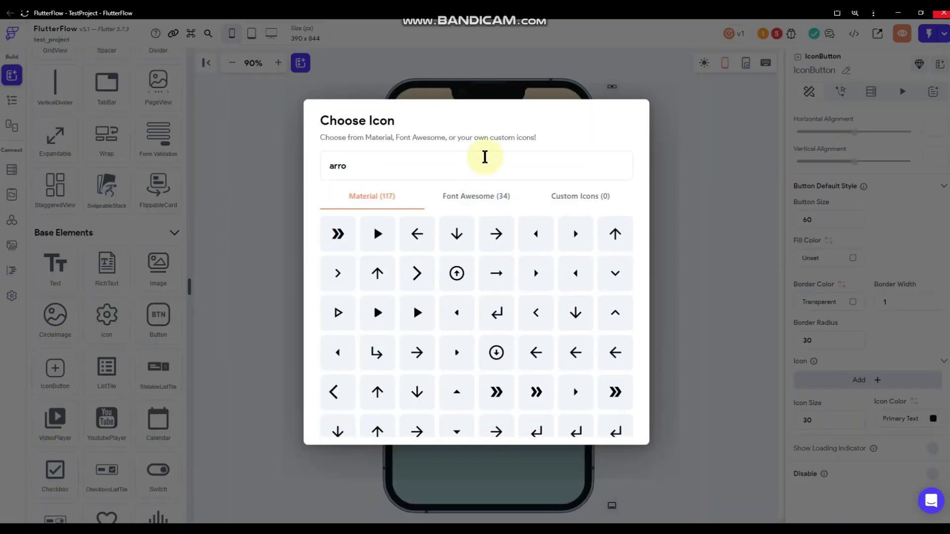
{"action": "left_click", "coordinate": [417, 233]}
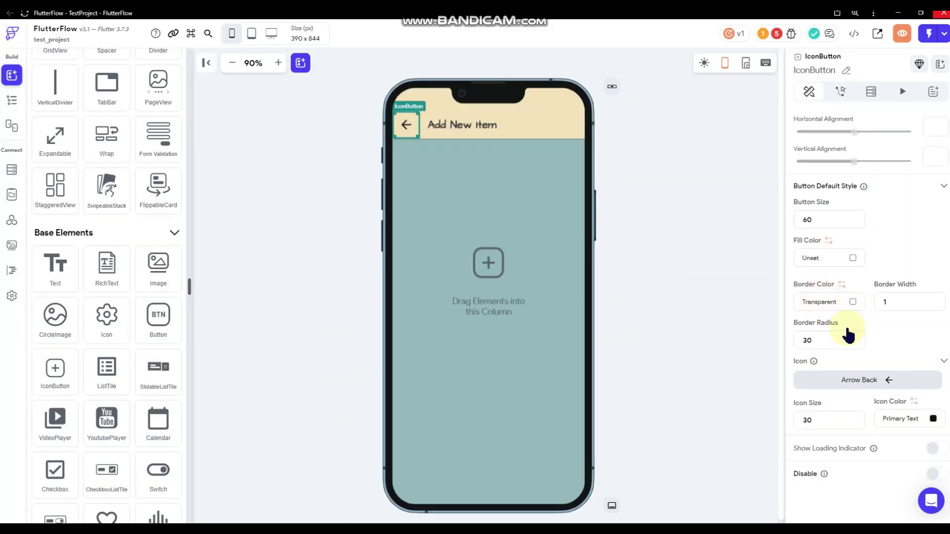
Set the back IconButton's icon size to 28 and give it an On Tap Navigate Back action.
{"action": "type", "text": "28"}
{"action": "scroll", "coordinate": [866, 198], "scroll_direction": "up", "scroll_amount": 3}
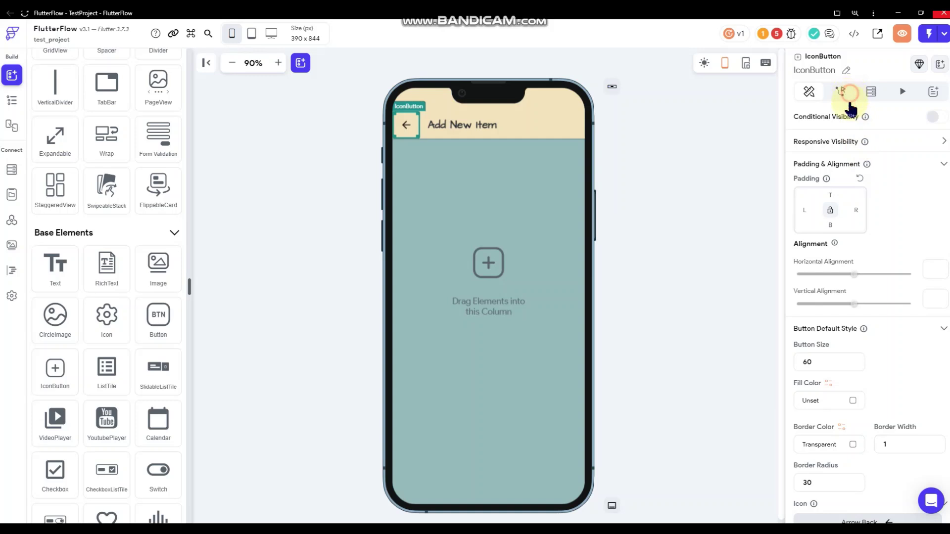
{"action": "left_click", "coordinate": [847, 95]}
{"action": "left_click", "coordinate": [858, 174]}
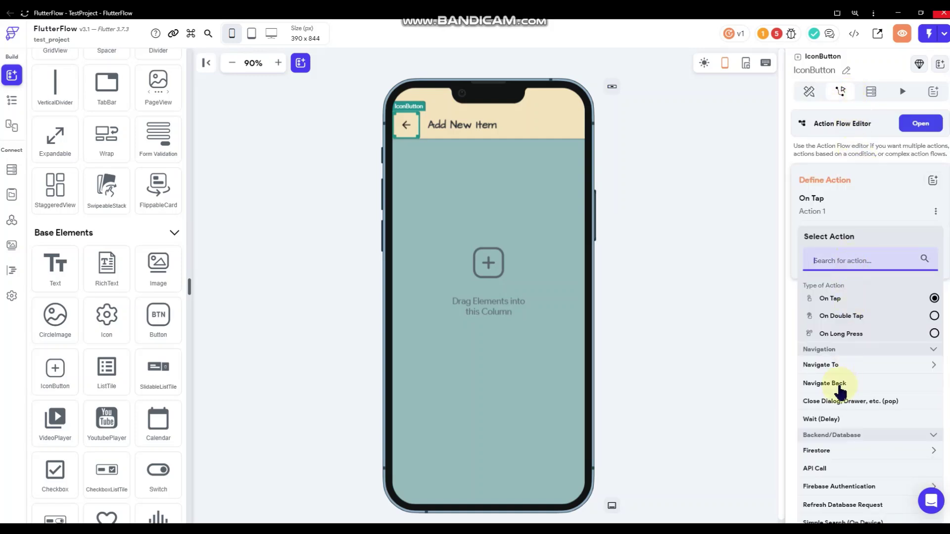
{"action": "left_click", "coordinate": [839, 387]}
{"action": "left_click", "coordinate": [697, 223]}
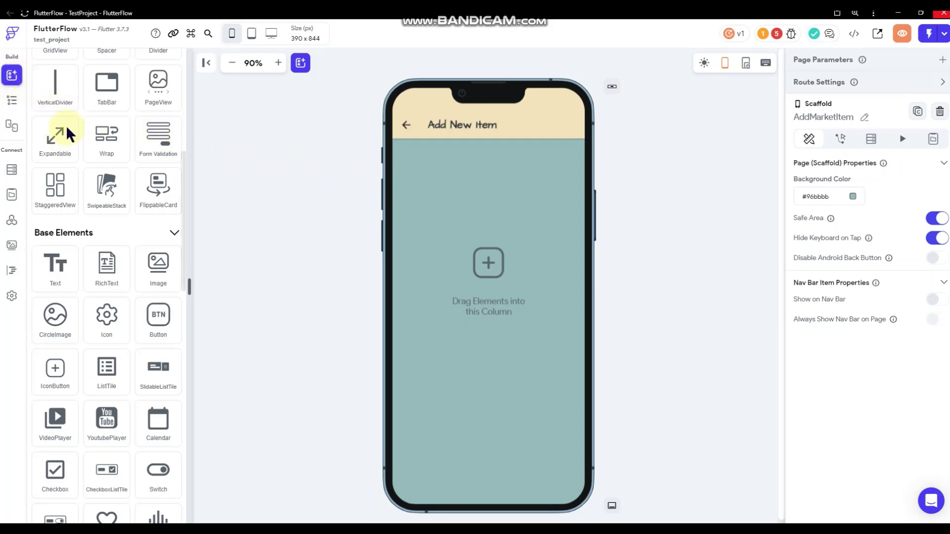
Add a Button to the app bar after the Add New Item title and set its top and bottom padding to 10.
{"action": "scroll", "coordinate": [110, 164], "scroll_direction": "up", "scroll_amount": 6}
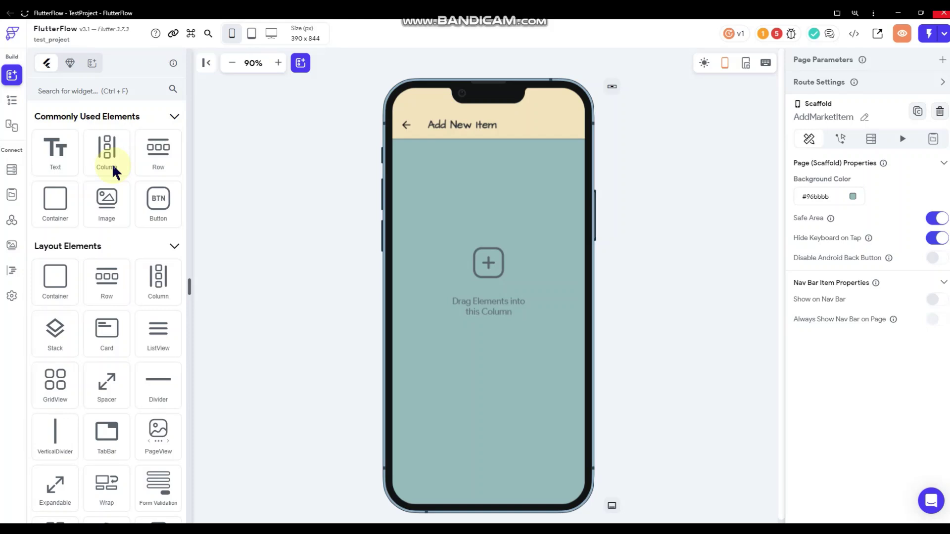
{"action": "left_click_drag", "start_coordinate": [156, 200], "coordinate": [550, 123]}
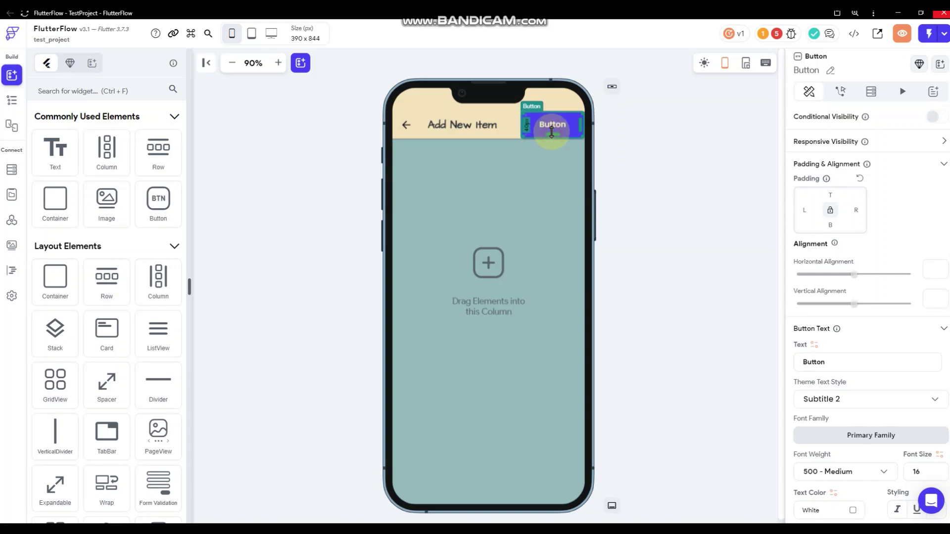
{"action": "left_click", "coordinate": [831, 224]}
{"action": "type", "text": "6"}
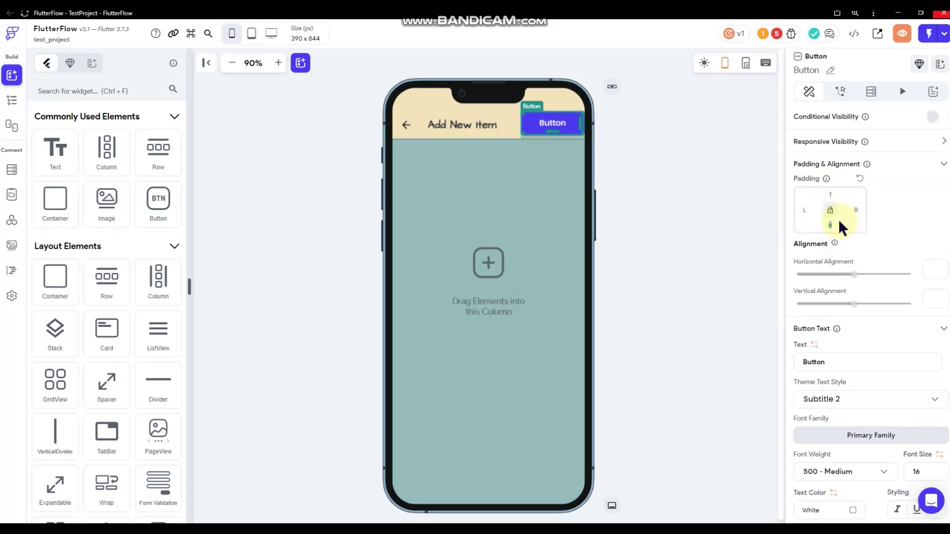
{"action": "type", "text": "10"}
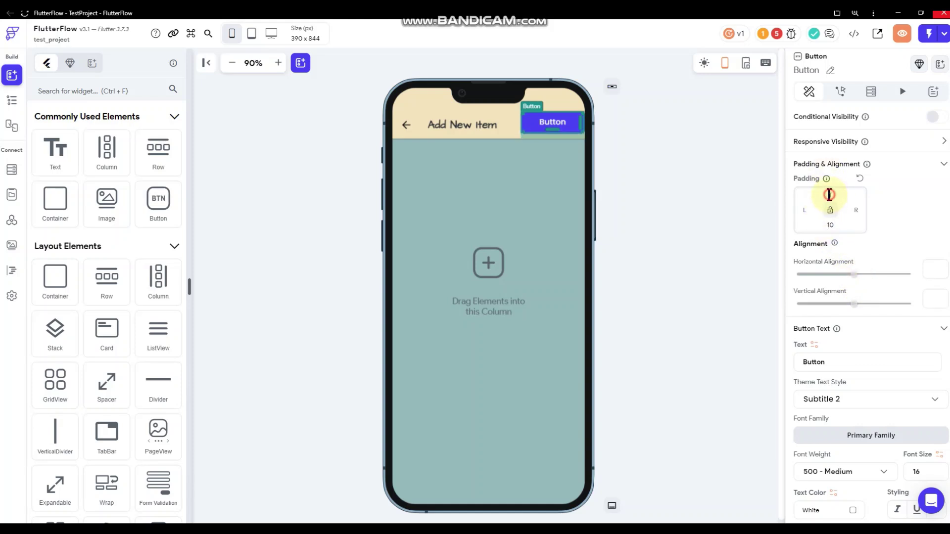
{"action": "left_click", "coordinate": [830, 195]}
{"action": "type", "text": "20"}
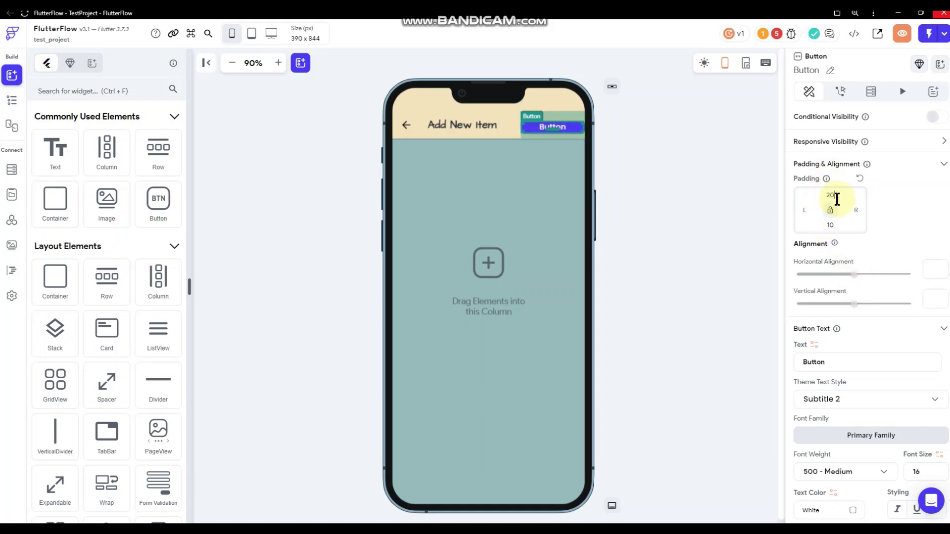
{"action": "left_click_drag", "start_coordinate": [836, 194], "coordinate": [812, 200]}
{"action": "type", "text": "10"}
{"action": "scroll", "coordinate": [841, 301], "scroll_direction": "down", "scroll_amount": 1}
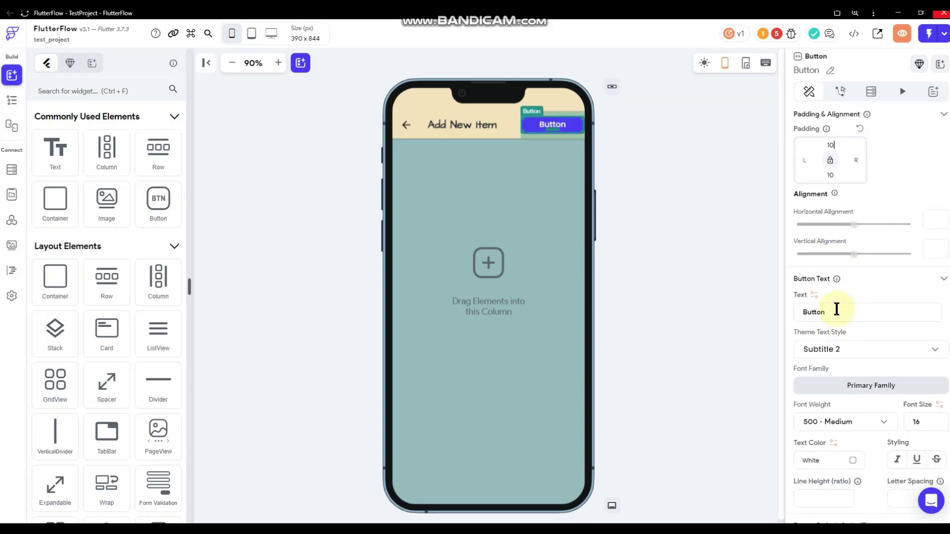
Change the app bar button's text to Save.
{"action": "key", "text": "ctrl+a"}
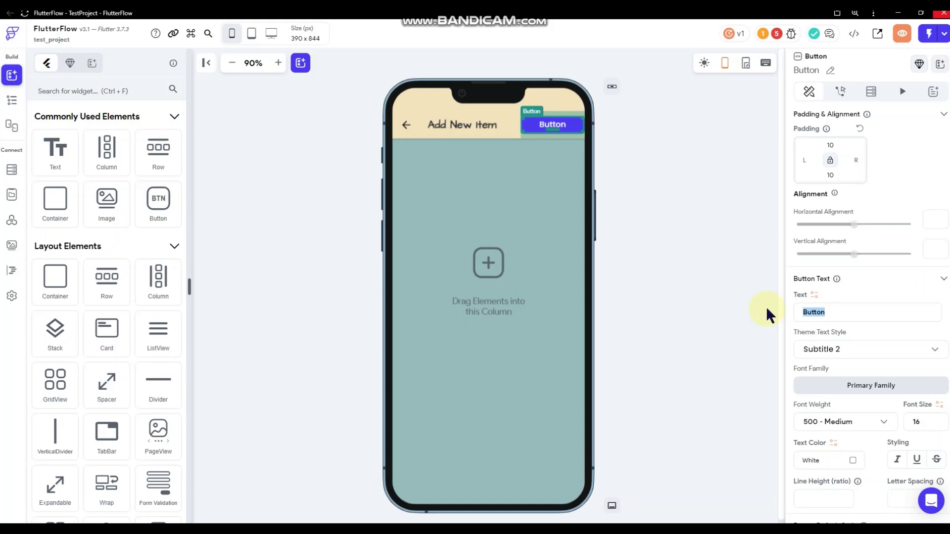
{"action": "type", "text": "A"}
{"action": "key", "text": "BackSpace"}
{"action": "type", "text": "Save"}
Set the Save button's text color to the white custom color primaryBtnText.
{"action": "scroll", "coordinate": [913, 351], "scroll_direction": "down", "scroll_amount": 1}
{"action": "scroll", "coordinate": [862, 337], "scroll_direction": "down", "scroll_amount": 1}
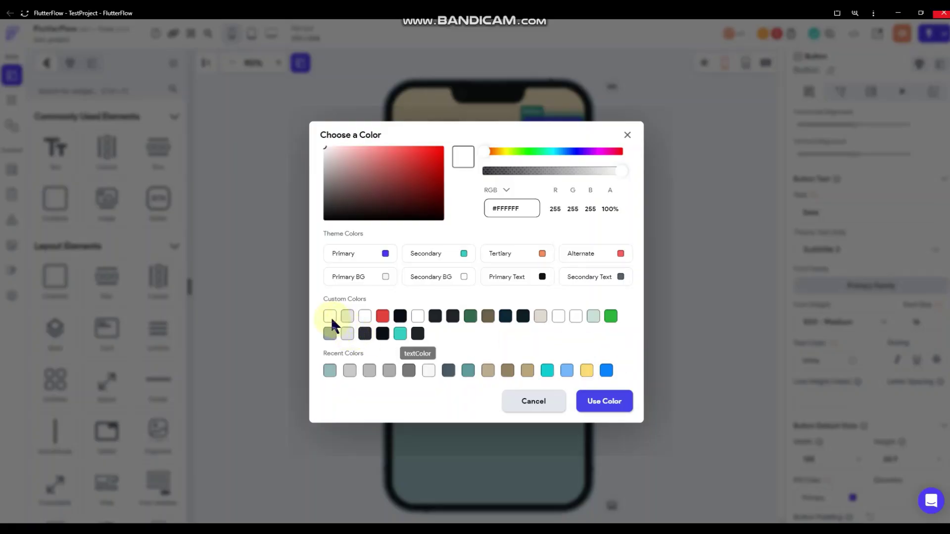
{"action": "left_click", "coordinate": [330, 317]}
Set the Save button's fill color to #F2E3BC.
{"action": "scroll", "coordinate": [840, 402], "scroll_direction": "down", "scroll_amount": 2}
{"action": "left_click", "coordinate": [852, 399]}
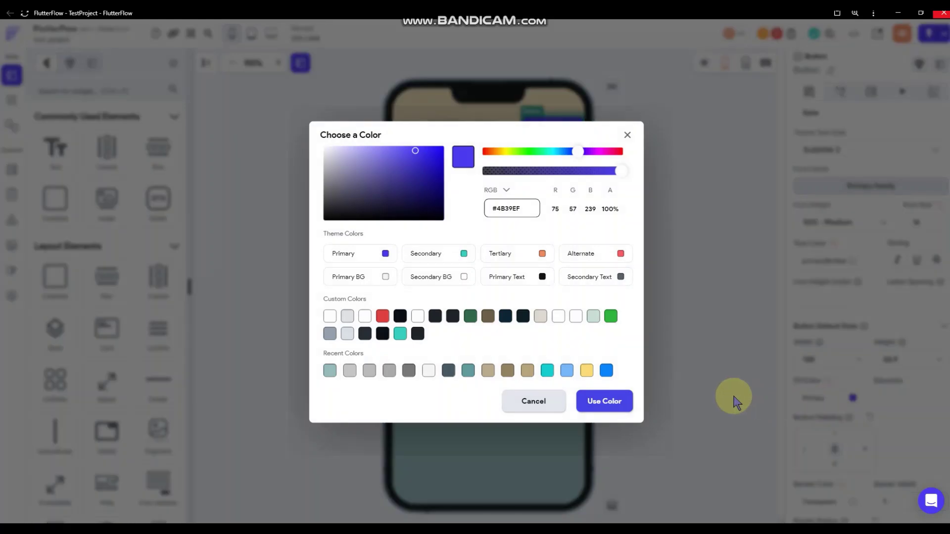
{"action": "double_click", "coordinate": [500, 209]}
{"action": "type", "text": "F2E3BC"}
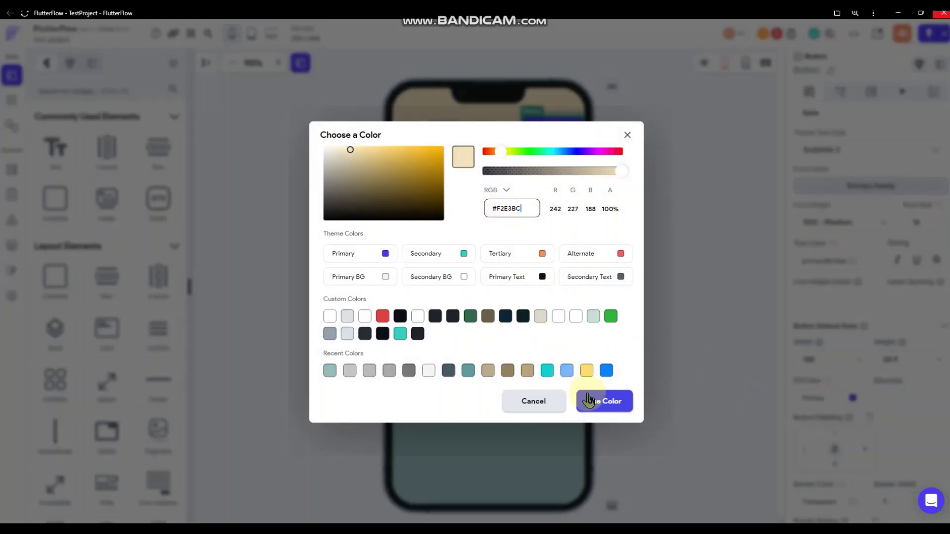
{"action": "key", "text": "Return"}
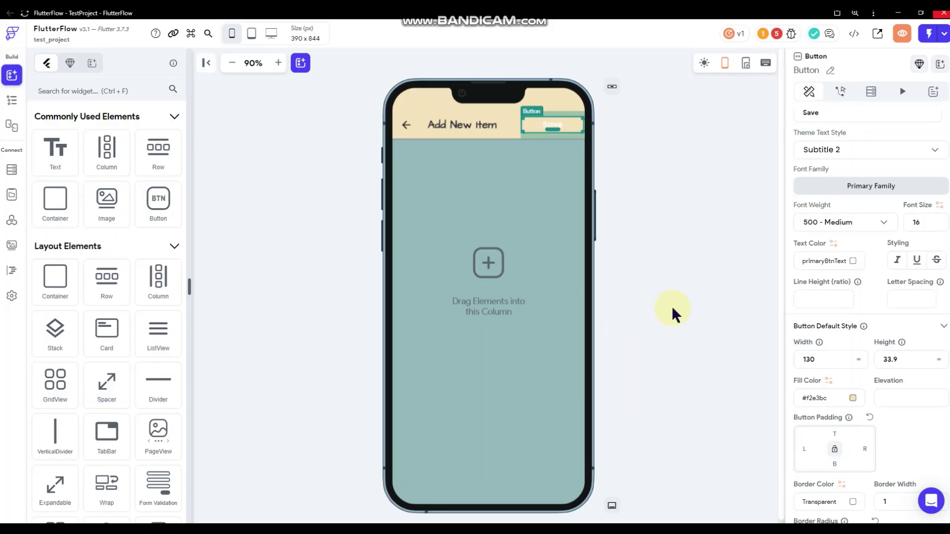
Change the Save button's text color to the dark custom color gray600.
{"action": "left_click", "coordinate": [853, 261]}
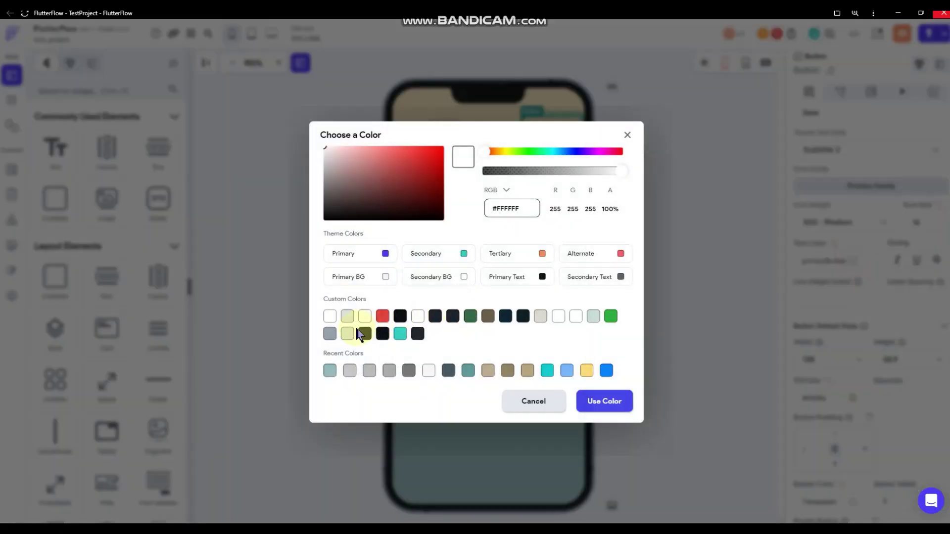
{"action": "left_click", "coordinate": [798, 255]}
{"action": "scroll", "coordinate": [864, 284], "scroll_direction": "down", "scroll_amount": 2}
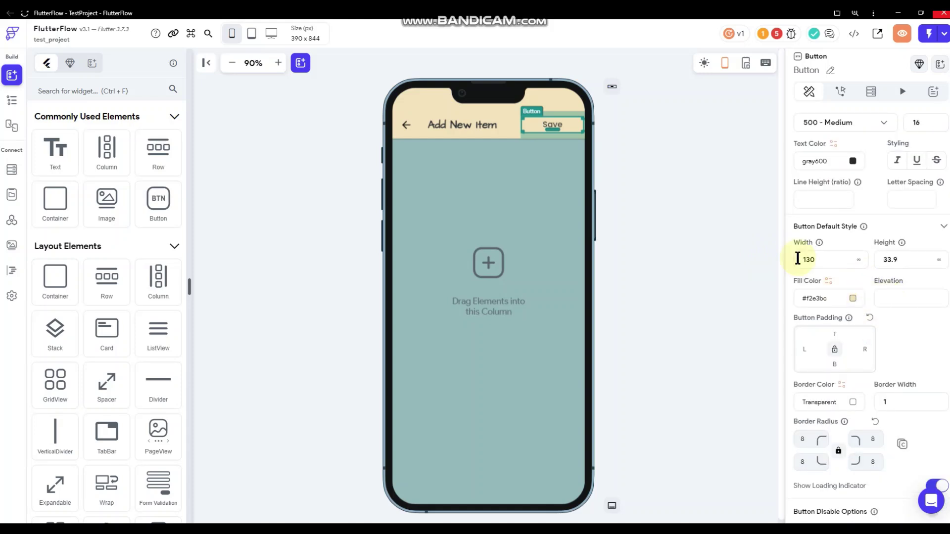
{"action": "left_click", "coordinate": [696, 186]}
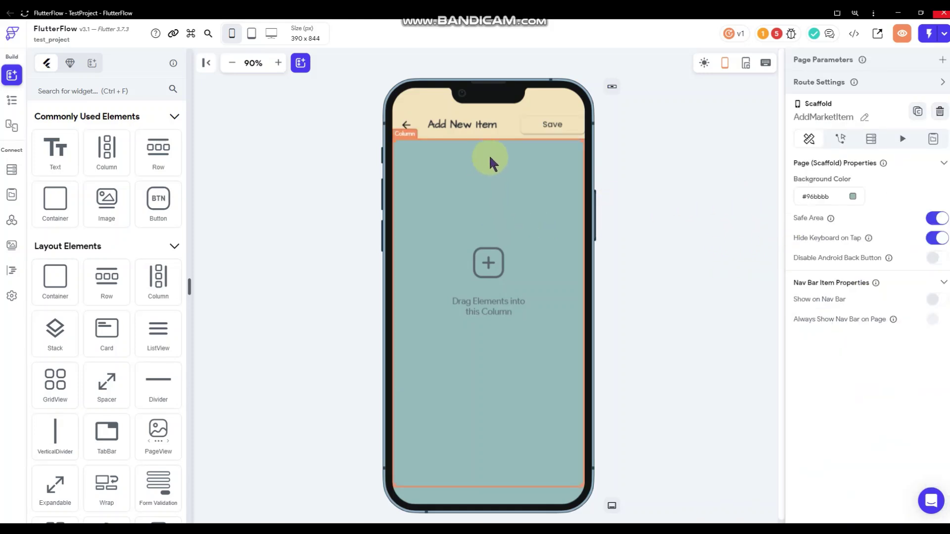
Reduce the font size of the Add New Item title in the app bar.
{"action": "left_click", "coordinate": [483, 126]}
{"action": "scroll", "coordinate": [876, 321], "scroll_direction": "down", "scroll_amount": 3}
{"action": "double_click", "coordinate": [925, 326]}
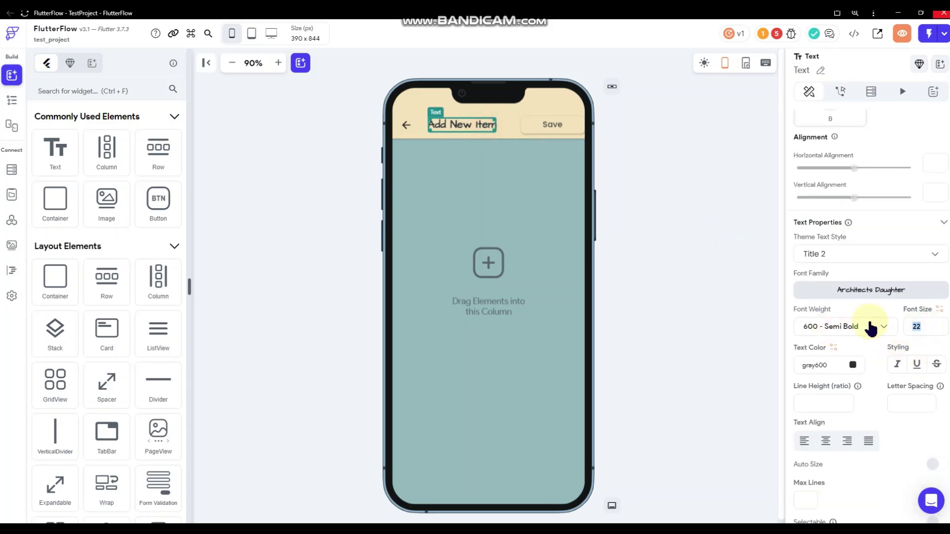
{"action": "left_click", "coordinate": [698, 226]}
{"action": "left_click", "coordinate": [257, 193]}
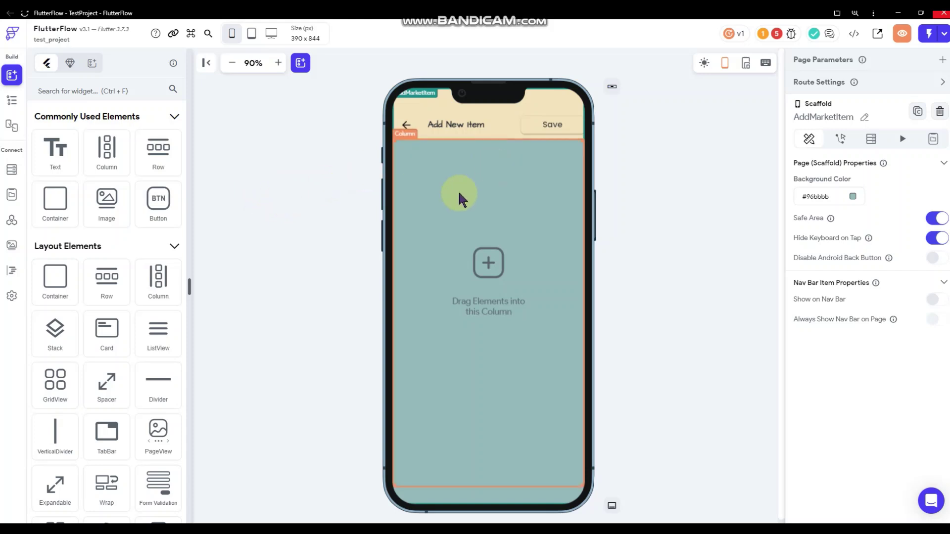
Review the field names and data types in the Firestore schema of the Market_Items collection.
{"action": "left_click", "coordinate": [11, 170]}
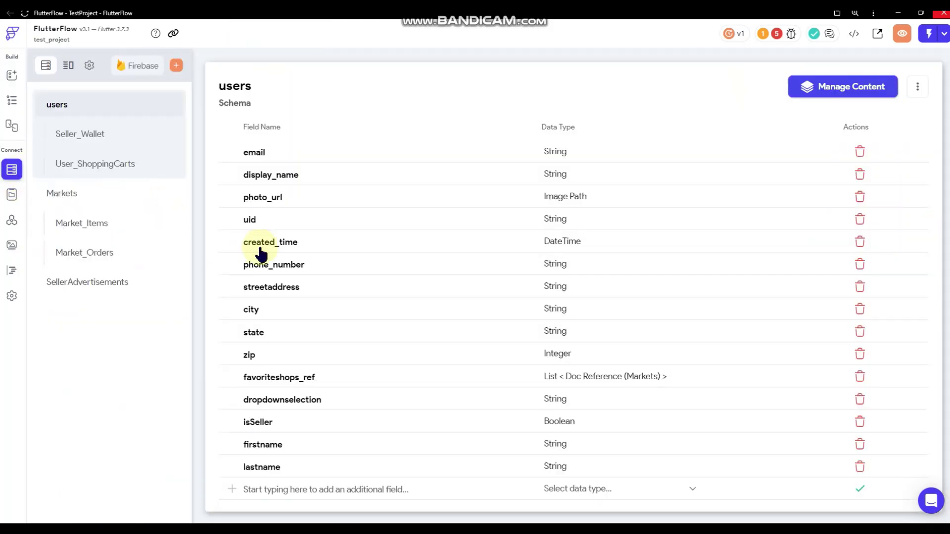
{"action": "left_click", "coordinate": [109, 226]}
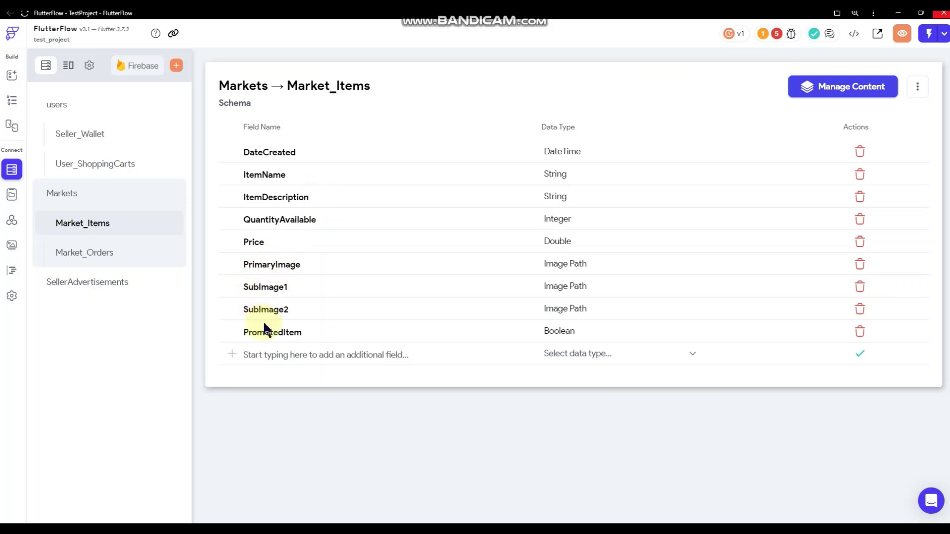
{"action": "left_click", "coordinate": [12, 102]}
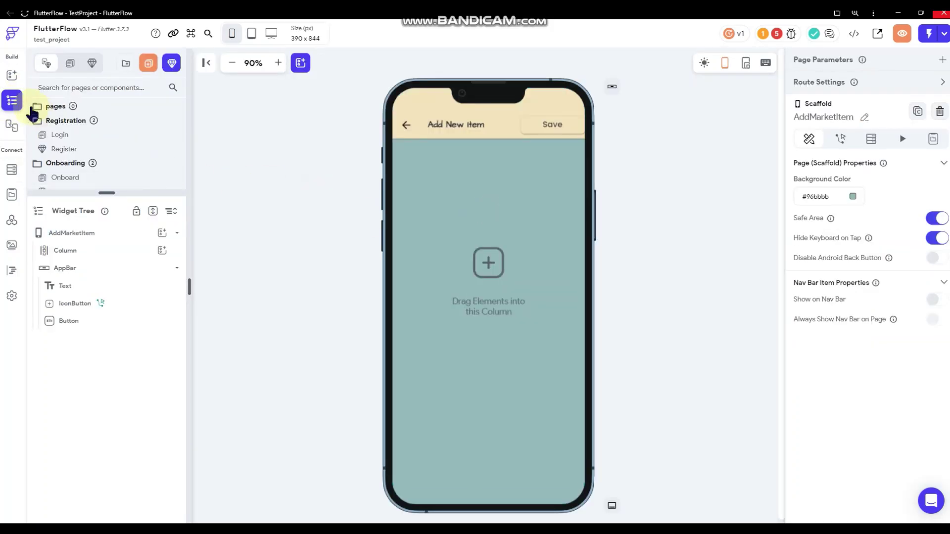
Add a Form Validation widget to the body of the AddMarketItem page.
{"action": "left_click", "coordinate": [12, 76]}
{"action": "scroll", "coordinate": [124, 295], "scroll_direction": "down", "scroll_amount": 20}
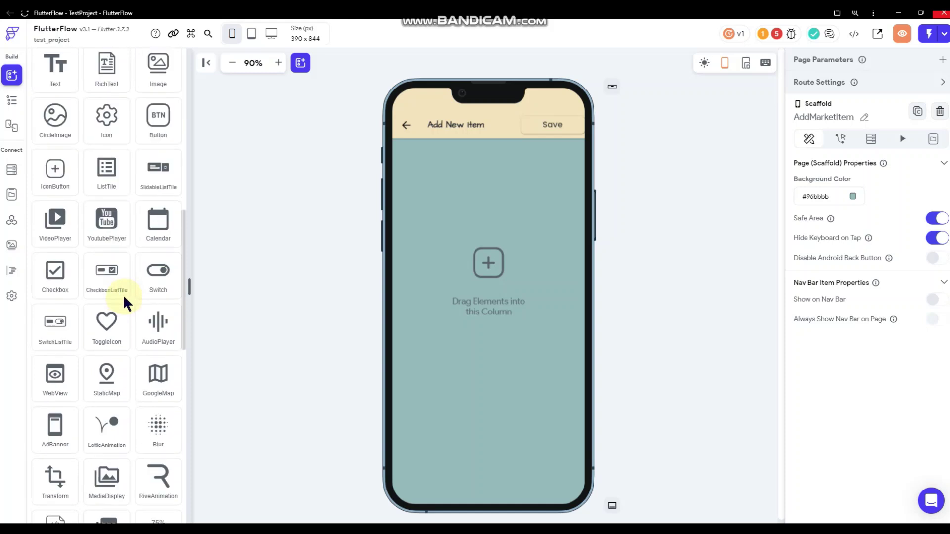
{"action": "left_click_drag", "start_coordinate": [43, 451], "coordinate": [418, 291]}
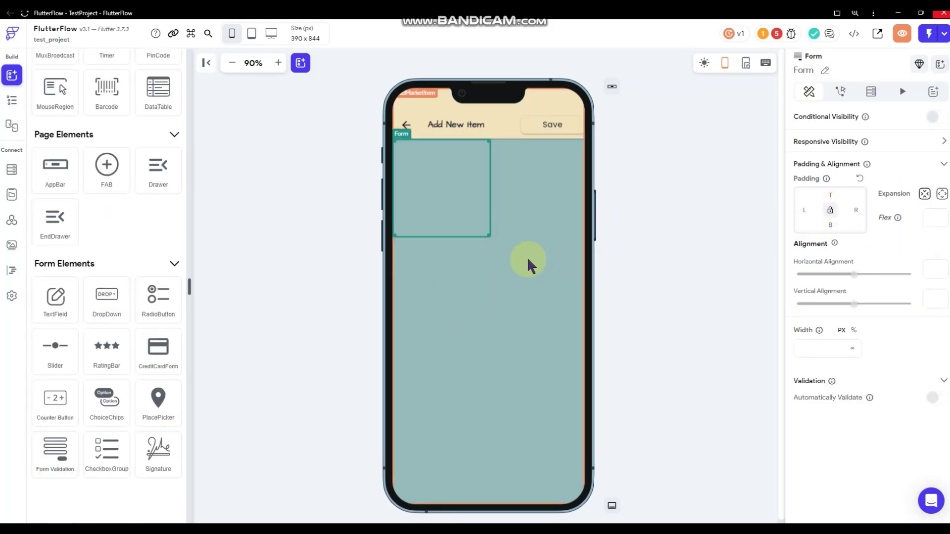
{"action": "left_click", "coordinate": [510, 249]}
Set the form's horizontal alignment to 0 and its top padding to 24.
{"action": "left_click", "coordinate": [436, 193]}
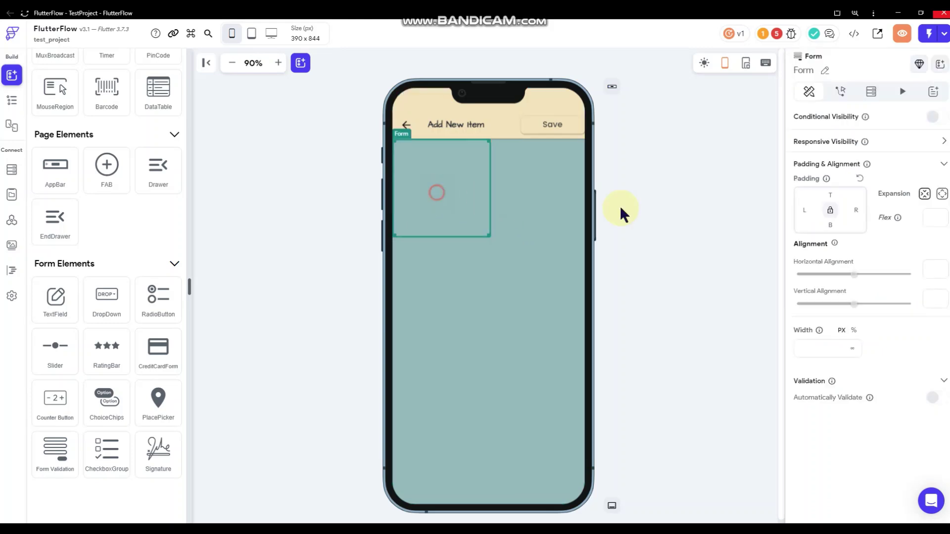
{"action": "left_click", "coordinate": [853, 275]}
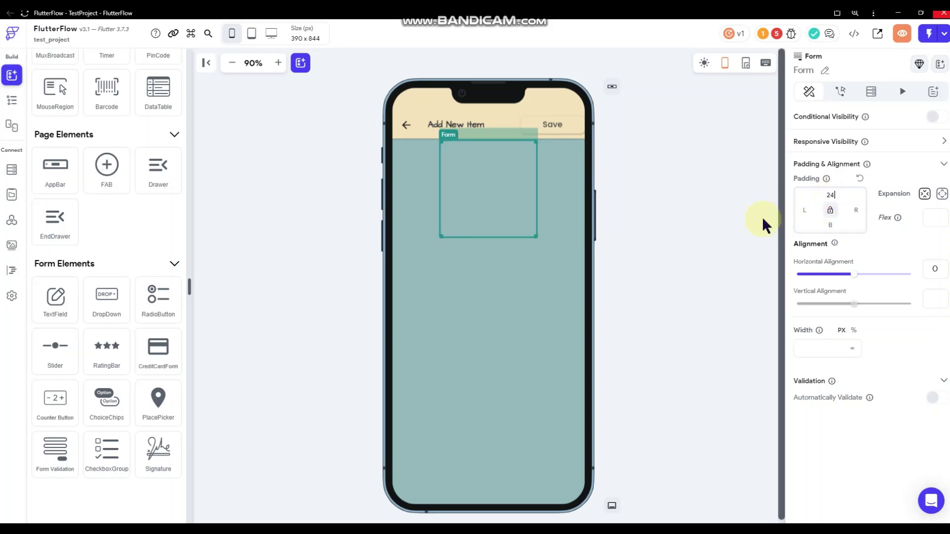
{"action": "left_click", "coordinate": [701, 220]}
Add a Column inside the form and place a TextField in it.
{"action": "scroll", "coordinate": [108, 154], "scroll_direction": "up", "scroll_amount": 10}
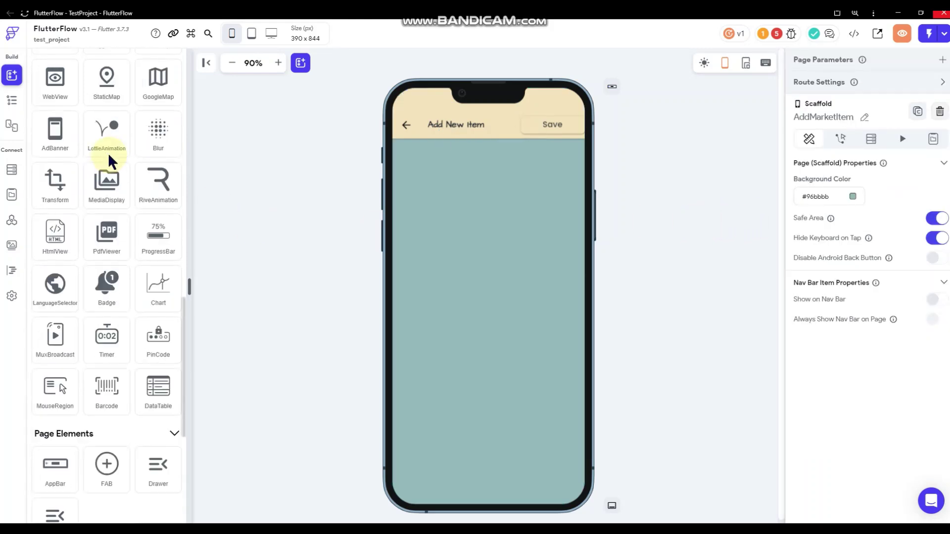
{"action": "left_click_drag", "start_coordinate": [108, 152], "coordinate": [482, 176]}
{"action": "scroll", "coordinate": [116, 310], "scroll_direction": "down", "scroll_amount": 10}
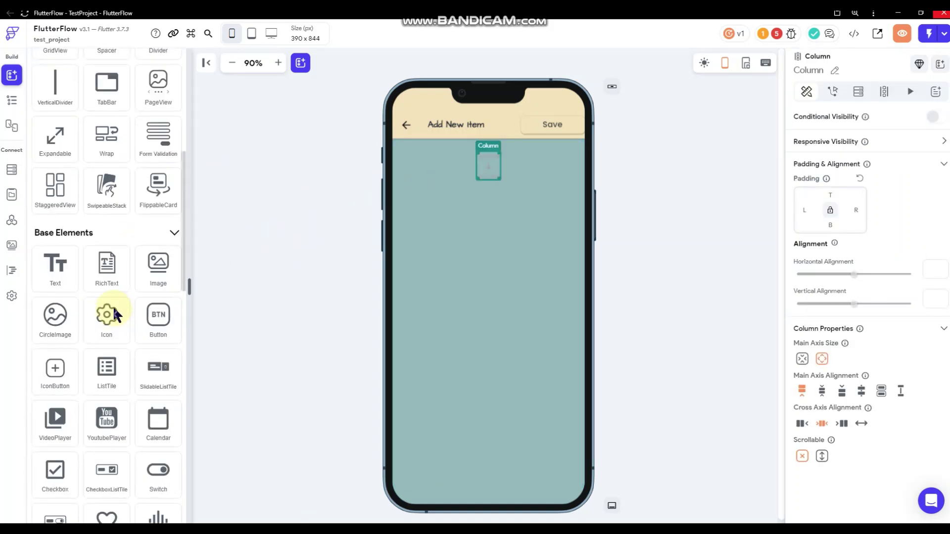
{"action": "left_click_drag", "start_coordinate": [67, 307], "coordinate": [482, 168]}
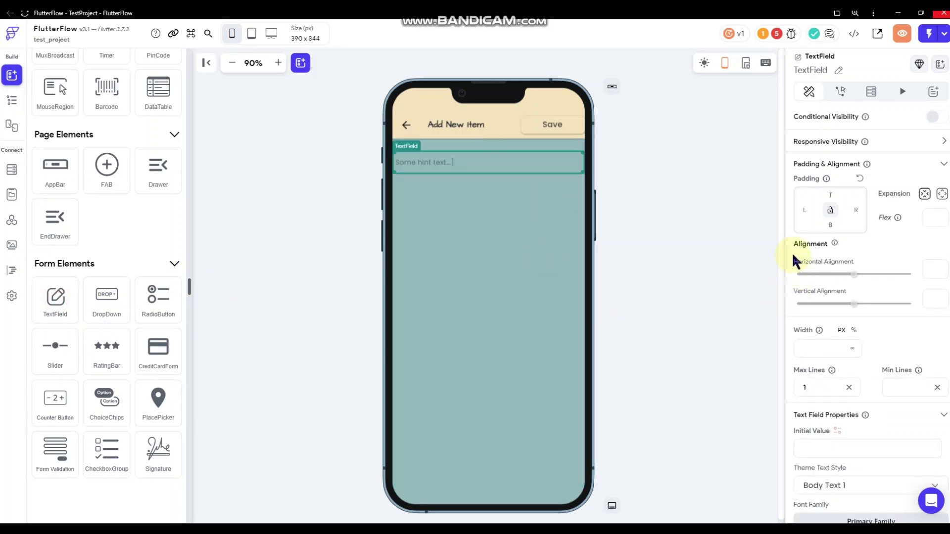
Set the text field's left and right padding to 12.
{"action": "left_click", "coordinate": [805, 213]}
{"action": "type", "text": "12"}
{"action": "left_click", "coordinate": [857, 210]}
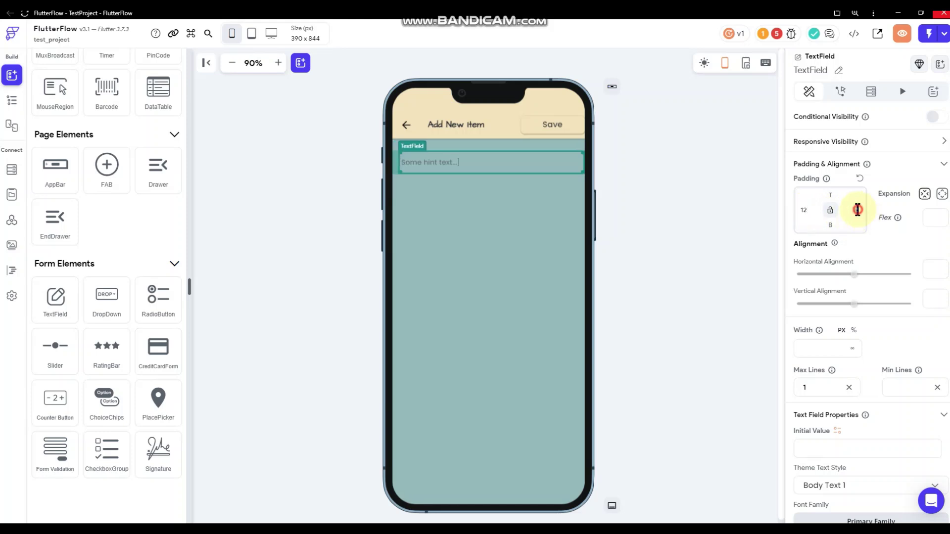
{"action": "type", "text": "12"}
Change the text field's hint text to Item Name.
{"action": "scroll", "coordinate": [834, 265], "scroll_direction": "down", "scroll_amount": 10}
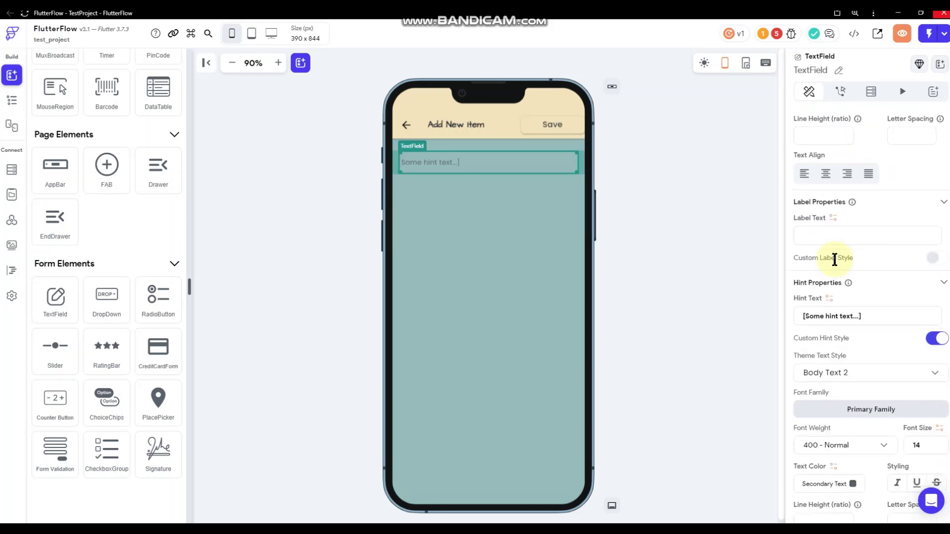
{"action": "scroll", "coordinate": [833, 257], "scroll_direction": "down", "scroll_amount": 2}
{"action": "left_click", "coordinate": [874, 166]}
{"action": "key", "text": "ctrl+a"}
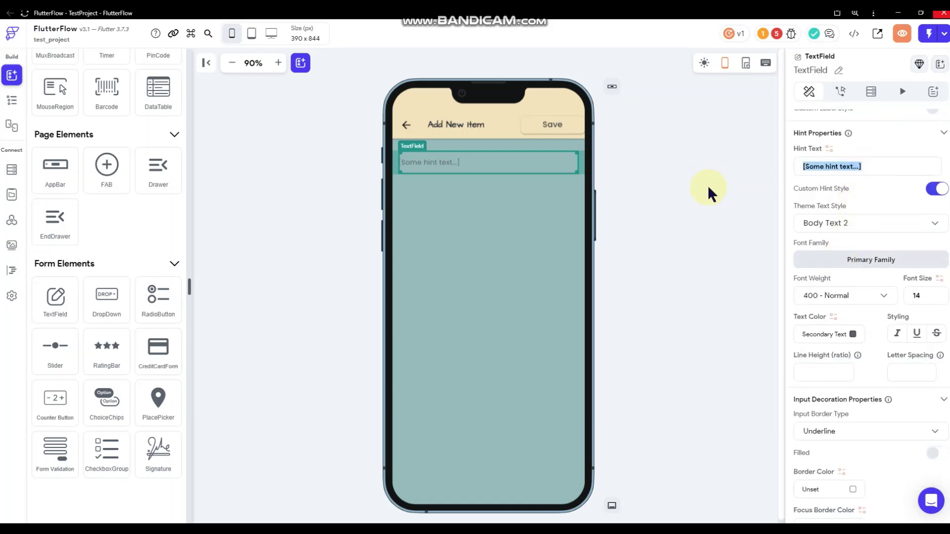
{"action": "type", "text": "Item Name"}
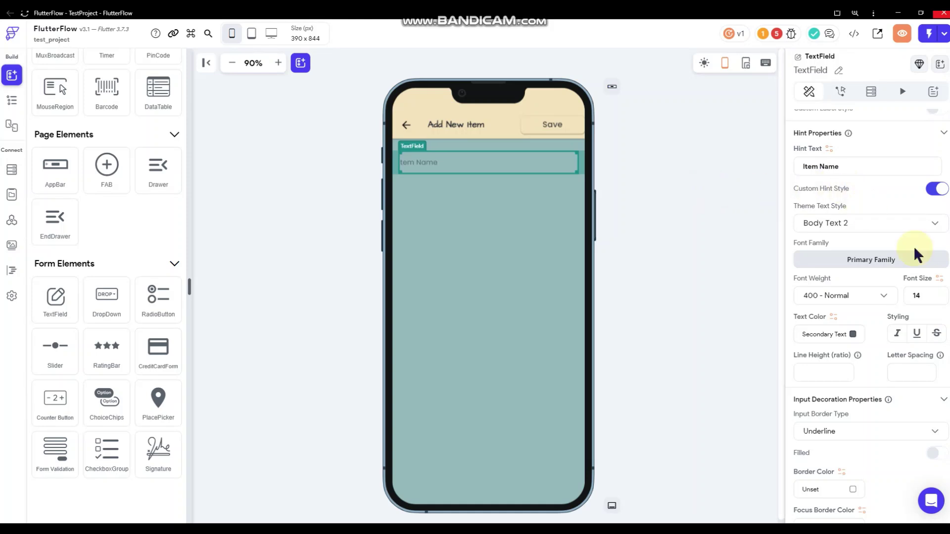
Give the Item Name field an Outline border and fill it with the primaryBtnText color.
{"action": "scroll", "coordinate": [894, 267], "scroll_direction": "down", "scroll_amount": 3}
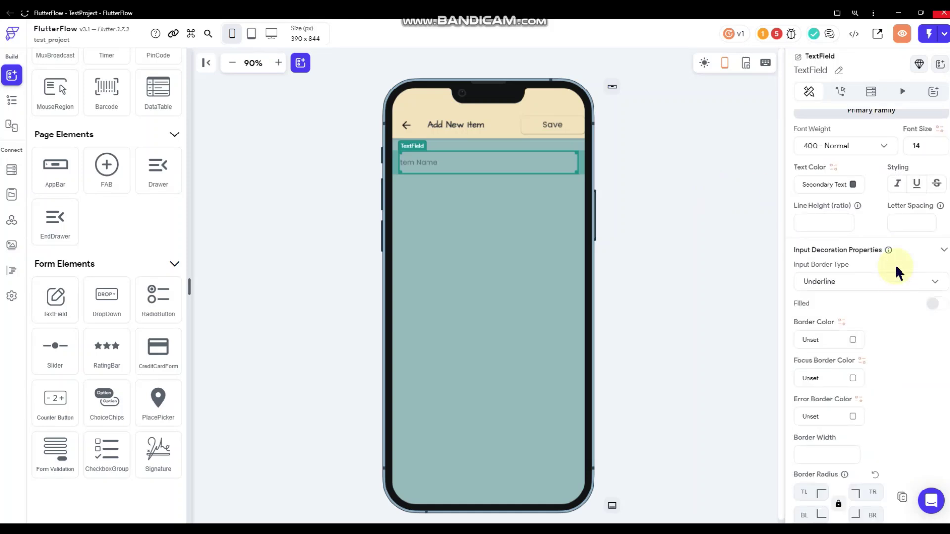
{"action": "left_click", "coordinate": [888, 287]}
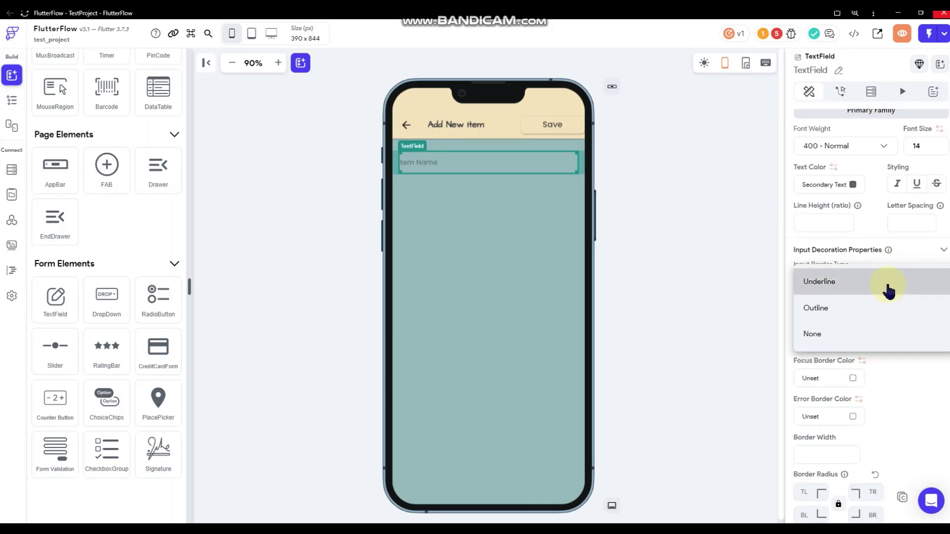
{"action": "left_click", "coordinate": [923, 307]}
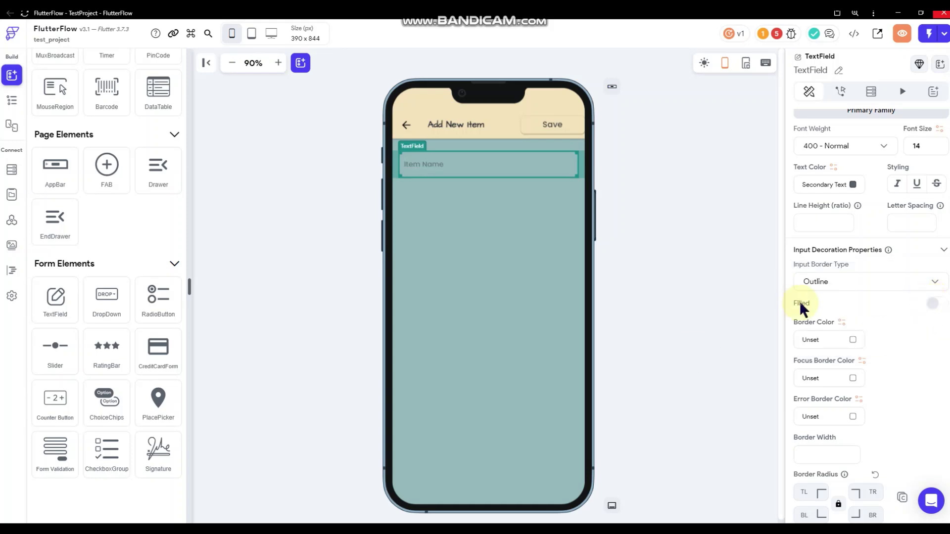
{"action": "left_click", "coordinate": [935, 304]}
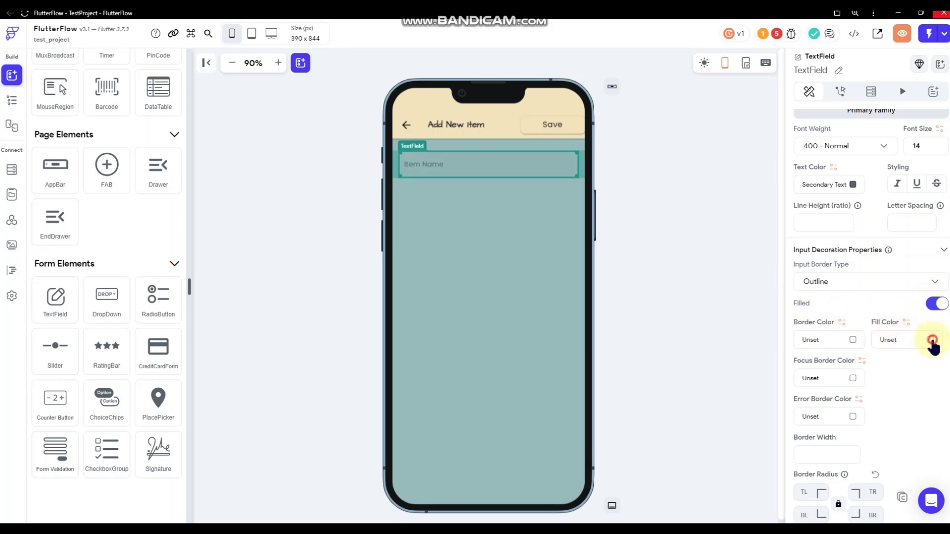
{"action": "left_click", "coordinate": [927, 340]}
{"action": "left_click", "coordinate": [329, 317]}
{"action": "left_click", "coordinate": [666, 321]}
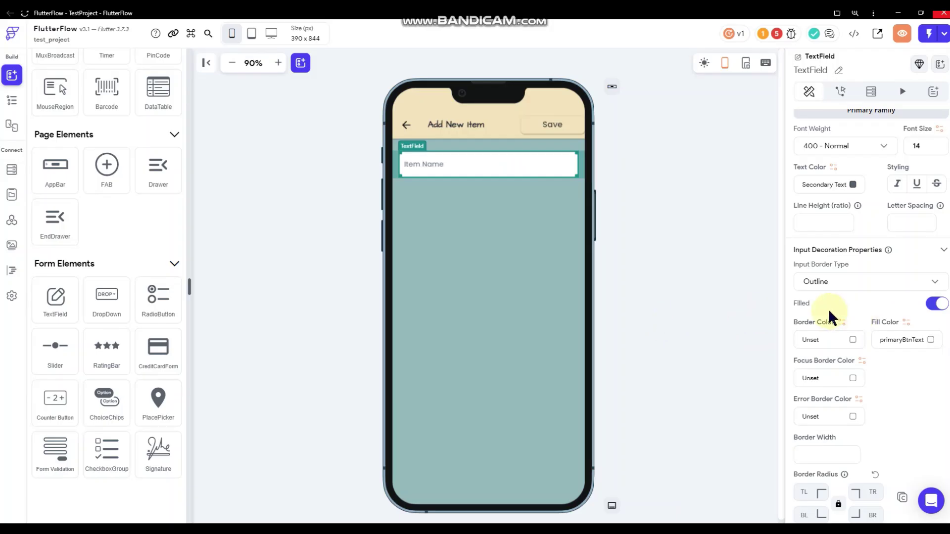
{"action": "left_click", "coordinate": [675, 300]}
Set the Item Name field's border radius to 12 on all corners.
{"action": "scroll", "coordinate": [856, 379], "scroll_direction": "down", "scroll_amount": 10}
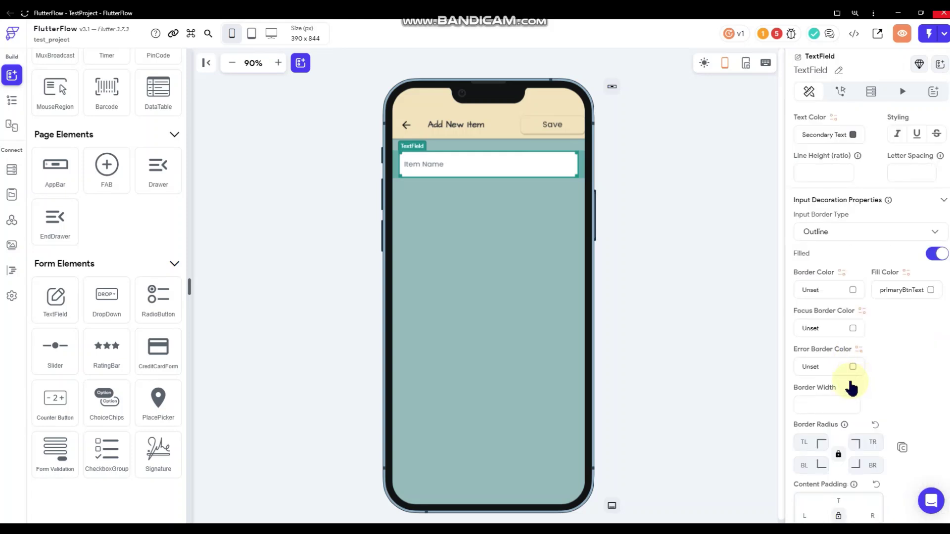
{"action": "left_click", "coordinate": [803, 441]}
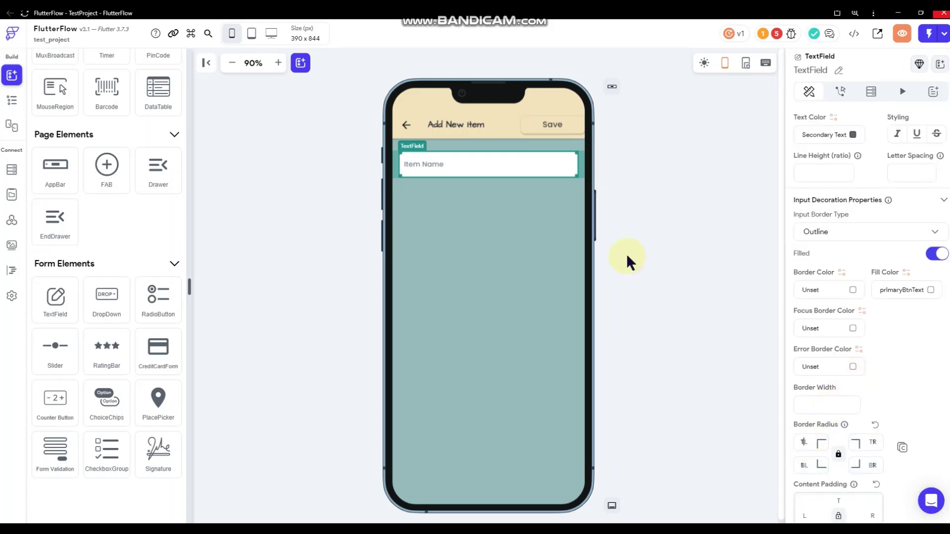
{"action": "left_click", "coordinate": [669, 231]}
Set the Item Name field's left and right padding to 16 and its bottom padding to 12.
{"action": "left_click", "coordinate": [518, 171]}
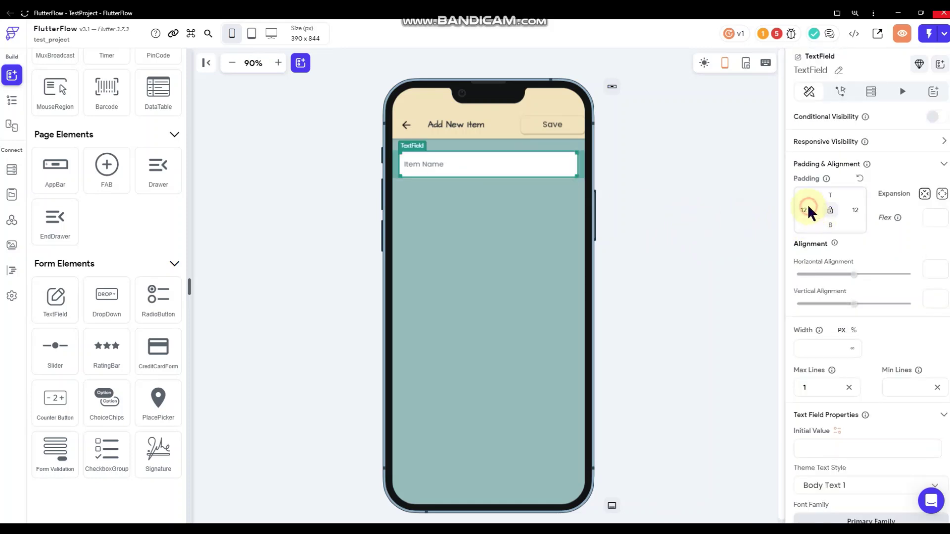
{"action": "double_click", "coordinate": [806, 206]}
{"action": "type", "text": "16"}
{"action": "double_click", "coordinate": [859, 210]}
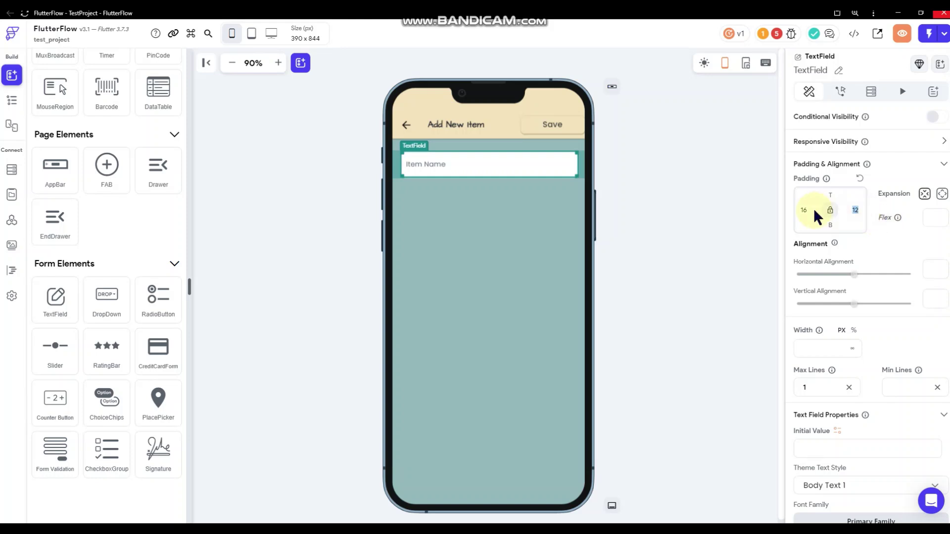
{"action": "type", "text": "16"}
{"action": "type", "text": "12"}
Duplicate the Item Name field and change the copy's hint text to Item Description.
{"action": "right_click", "coordinate": [536, 165]}
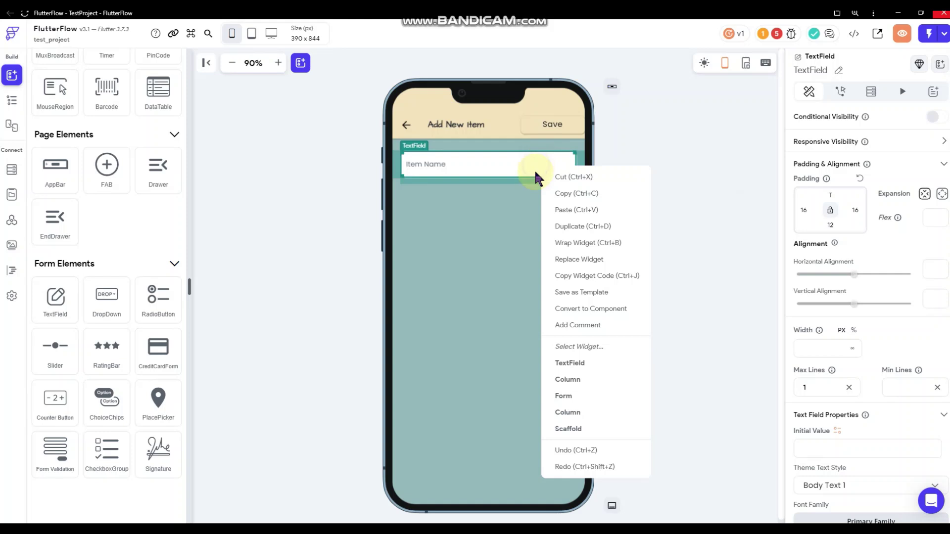
{"action": "left_click", "coordinate": [568, 226]}
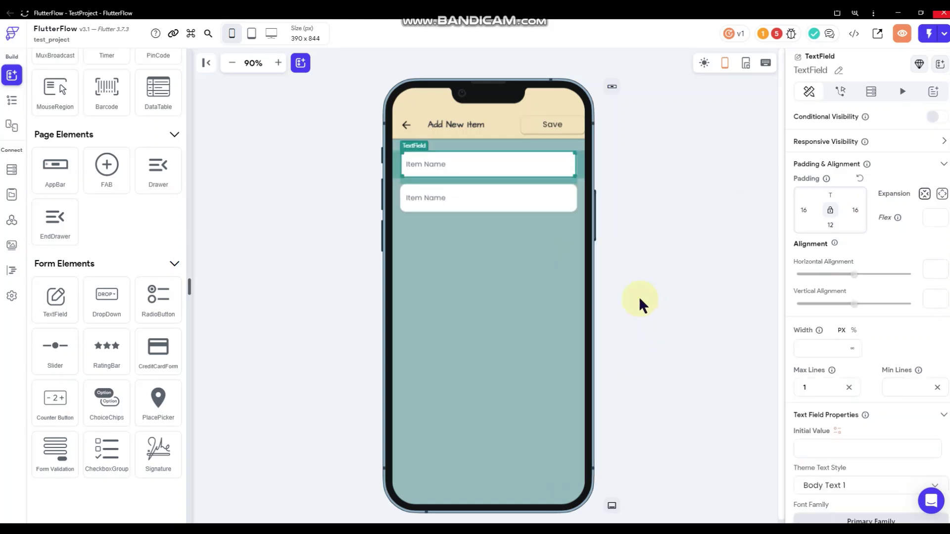
{"action": "scroll", "coordinate": [874, 292], "scroll_direction": "down", "scroll_amount": 7}
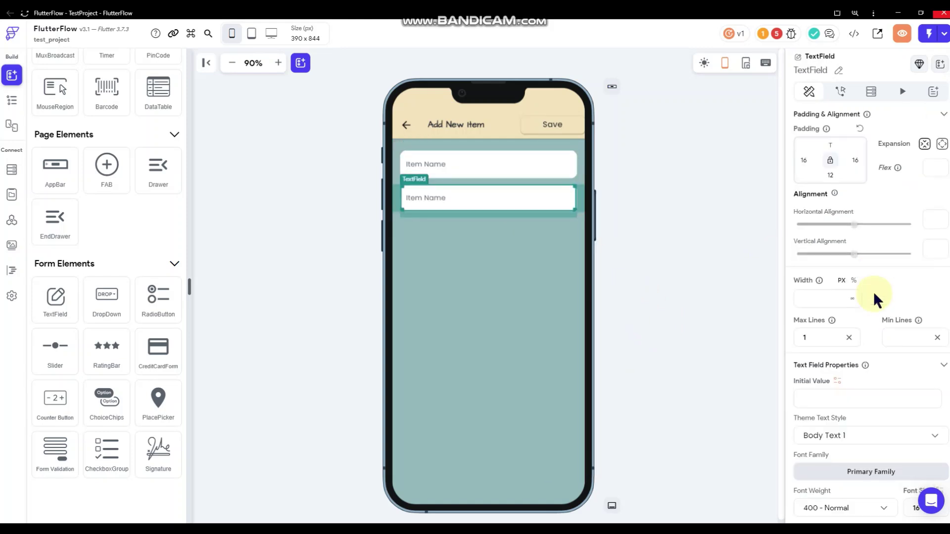
{"action": "scroll", "coordinate": [873, 292], "scroll_direction": "down", "scroll_amount": 4}
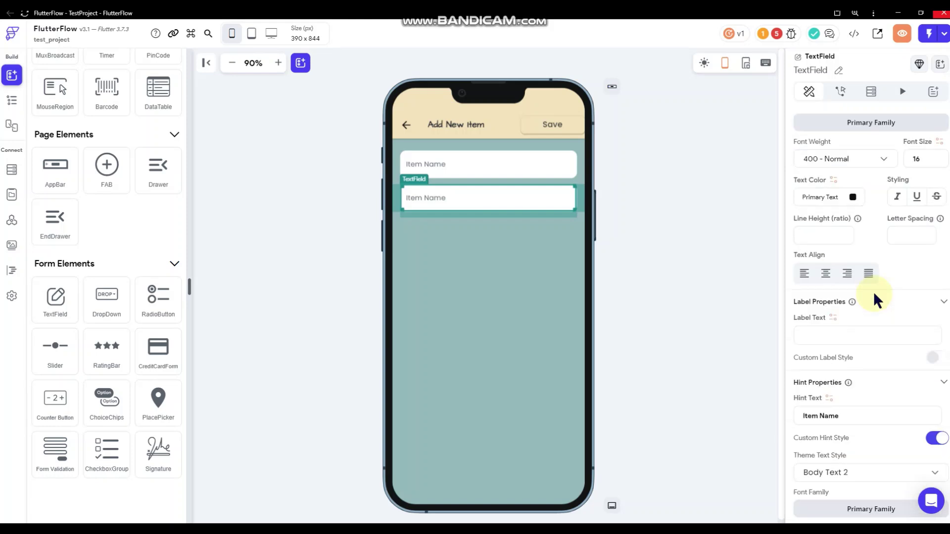
{"action": "left_click_drag", "start_coordinate": [848, 266], "coordinate": [819, 266]}
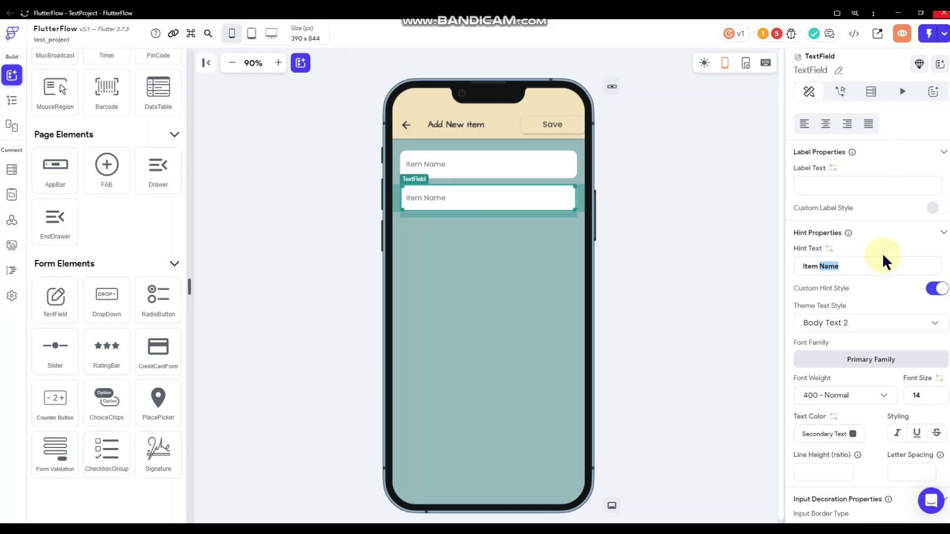
{"action": "type", "text": "Description"}
Turn off autofocus for the Item Description field and choose its keyboard type.
{"action": "scroll", "coordinate": [879, 270], "scroll_direction": "down", "scroll_amount": 15}
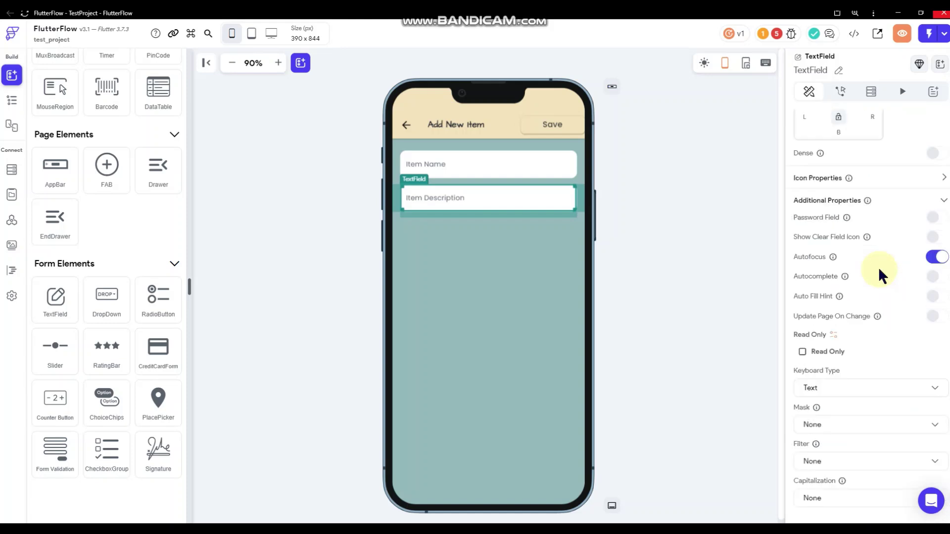
{"action": "left_click", "coordinate": [920, 257]}
{"action": "scroll", "coordinate": [867, 219], "scroll_direction": "down", "scroll_amount": 1}
{"action": "left_click", "coordinate": [859, 358]}
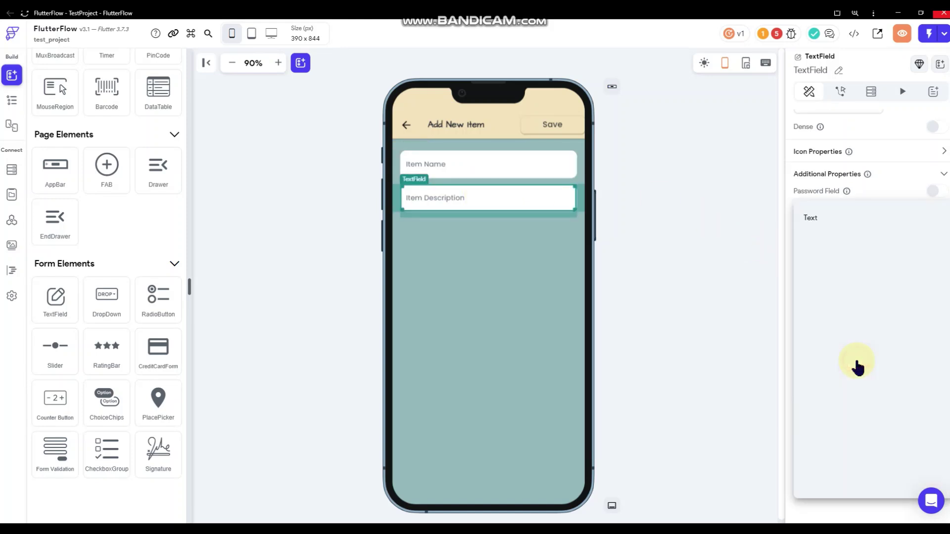
{"action": "left_click", "coordinate": [875, 322]}
Set the Item Description field's maximum lines to 4.
{"action": "scroll", "coordinate": [875, 322], "scroll_direction": "up", "scroll_amount": 10}
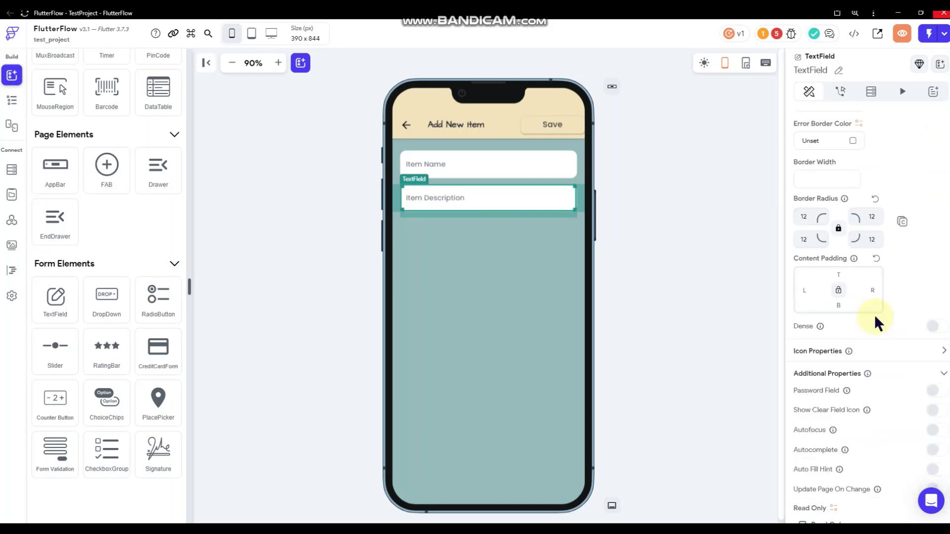
{"action": "scroll", "coordinate": [875, 320], "scroll_direction": "up", "scroll_amount": 10}
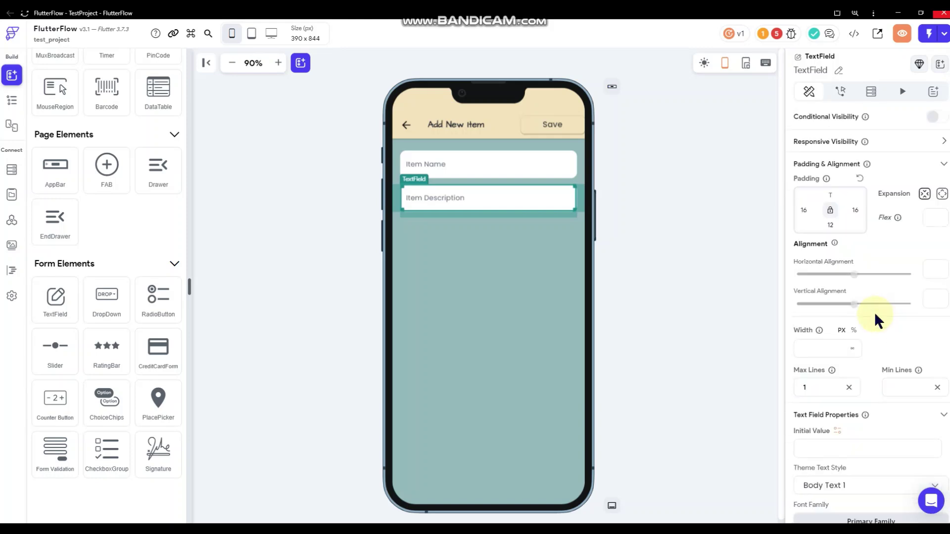
{"action": "scroll", "coordinate": [874, 312], "scroll_direction": "down", "scroll_amount": 1}
{"action": "left_click_drag", "start_coordinate": [814, 343], "coordinate": [786, 334]}
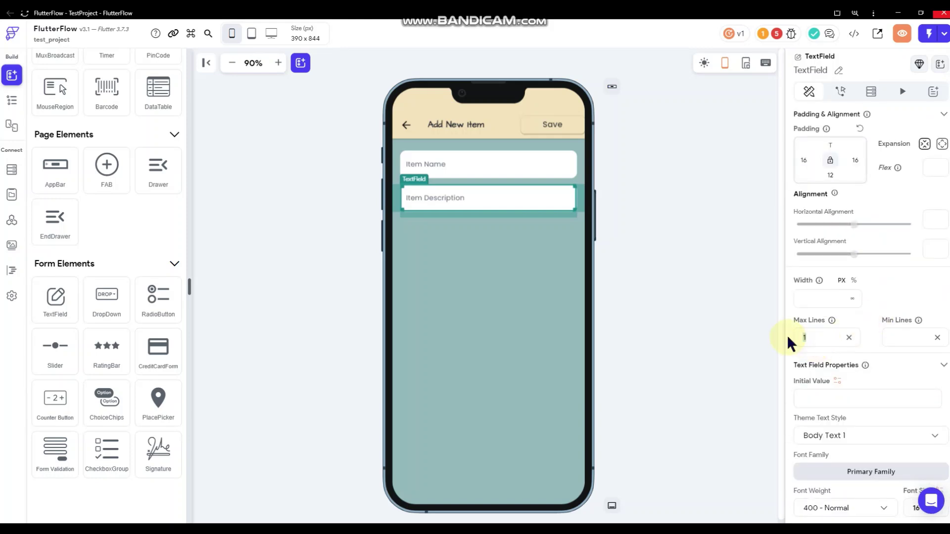
{"action": "type", "text": "4"}
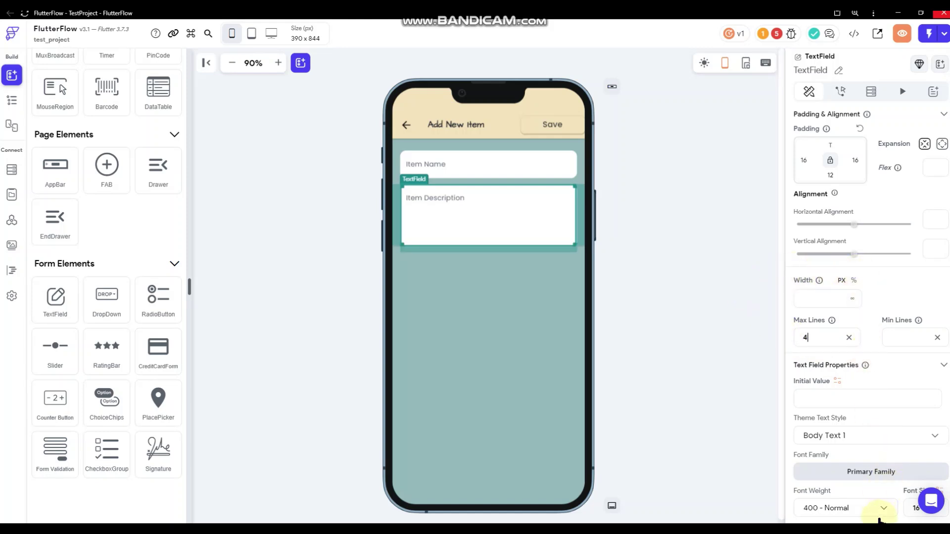
{"action": "left_click", "coordinate": [699, 269]}
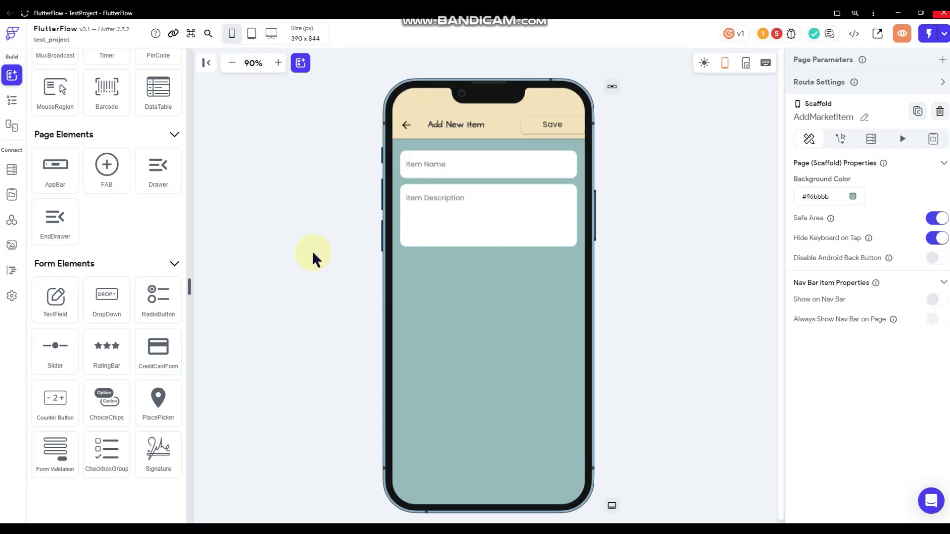
Add a Row beneath the Item Description field in the form's column.
{"action": "scroll", "coordinate": [106, 180], "scroll_direction": "up", "scroll_amount": 10}
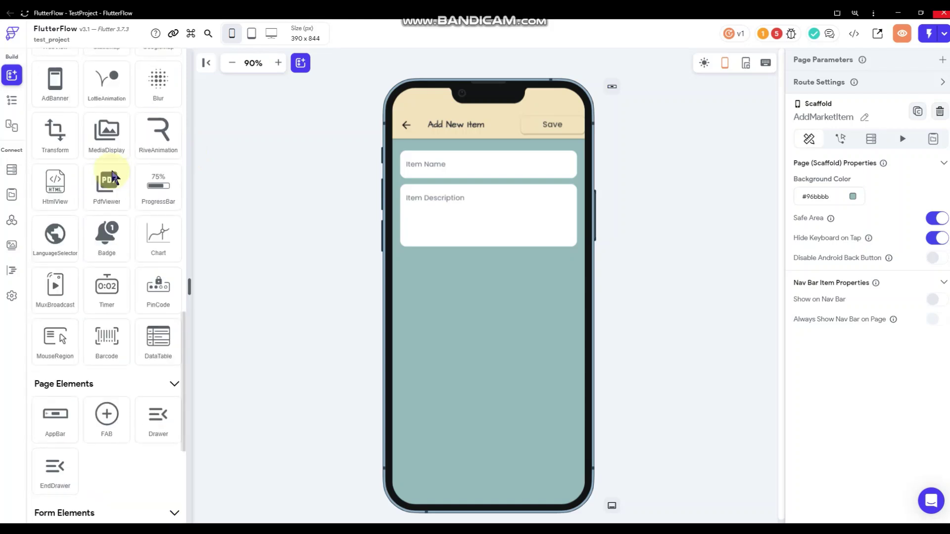
{"action": "scroll", "coordinate": [113, 176], "scroll_direction": "up", "scroll_amount": 5}
{"action": "left_click_drag", "start_coordinate": [153, 154], "coordinate": [475, 255]}
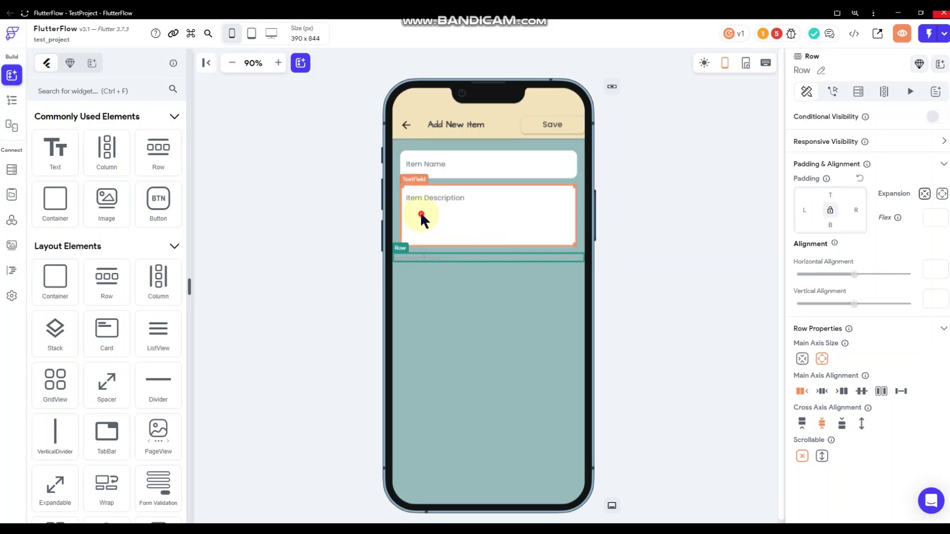
{"action": "left_click", "coordinate": [420, 211]}
{"action": "left_click", "coordinate": [466, 256]}
Set the row's left and right padding to 16 and space its children evenly along the main axis.
{"action": "left_click", "coordinate": [815, 216]}
{"action": "type", "text": "16"}
{"action": "left_click", "coordinate": [856, 210]}
{"action": "type", "text": "16"}
{"action": "left_click", "coordinate": [860, 393]}
{"action": "left_click", "coordinate": [552, 279]}
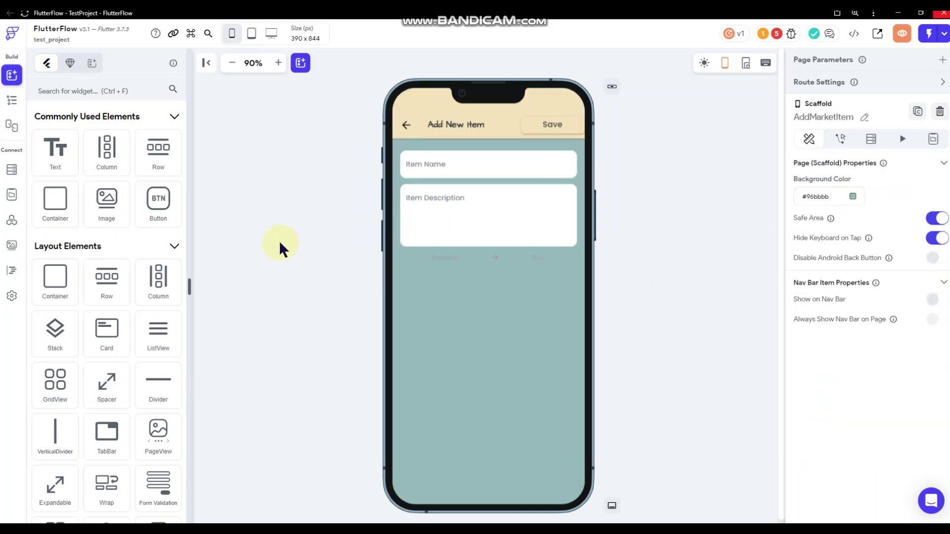
Place a TextField inside the row below the Item Description field.
{"action": "scroll", "coordinate": [111, 187], "scroll_direction": "down", "scroll_amount": 15}
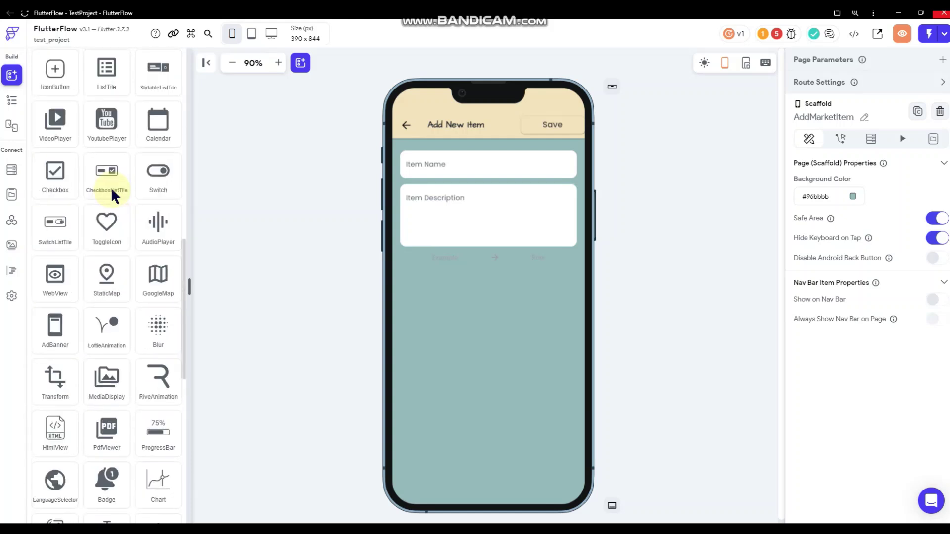
{"action": "scroll", "coordinate": [110, 187], "scroll_direction": "down", "scroll_amount": 3}
{"action": "left_click_drag", "start_coordinate": [55, 297], "coordinate": [419, 253]}
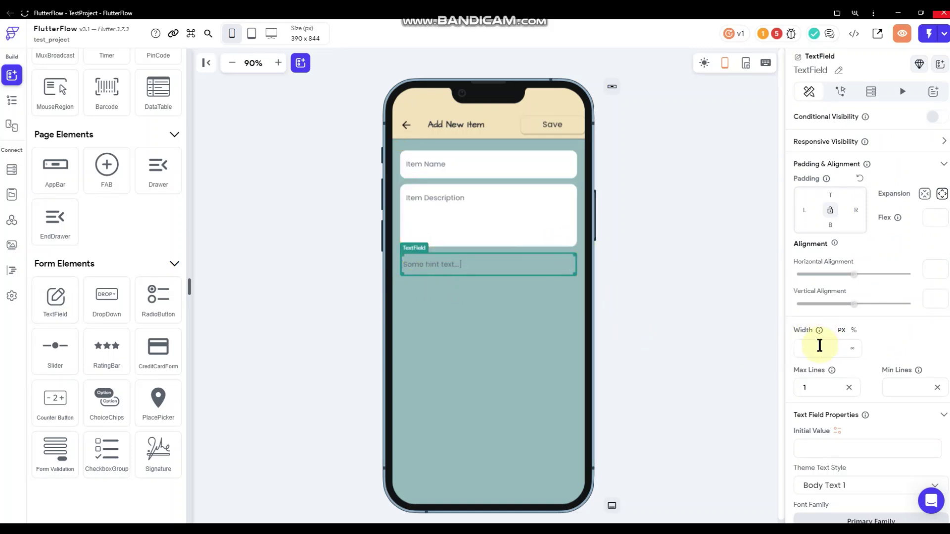
{"action": "left_click", "coordinate": [854, 331]}
{"action": "type", "text": "25"}
{"action": "left_click_drag", "start_coordinate": [829, 349], "coordinate": [774, 348]}
{"action": "type", "text": "12"}
{"action": "key", "text": "BackSpace"}
{"action": "key", "text": "BackSpace"}
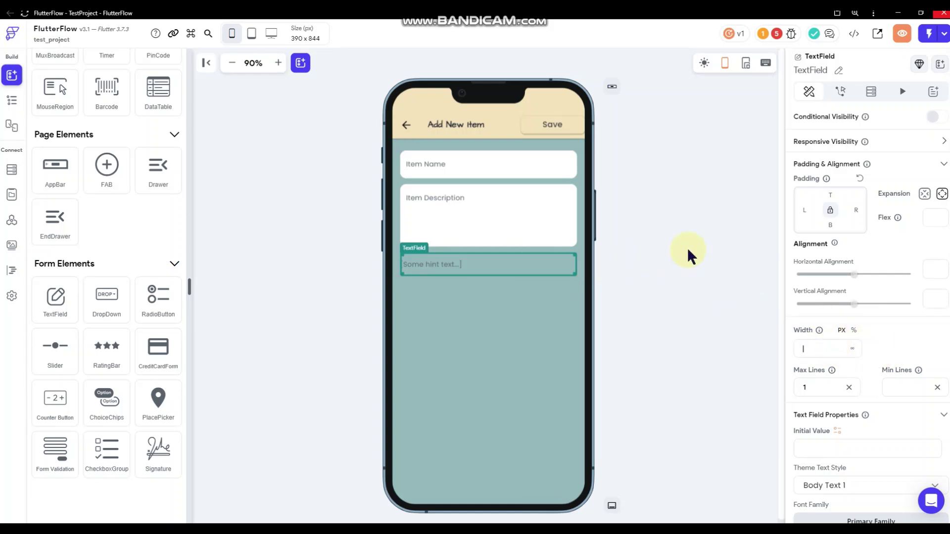
{"action": "left_click", "coordinate": [856, 211]}
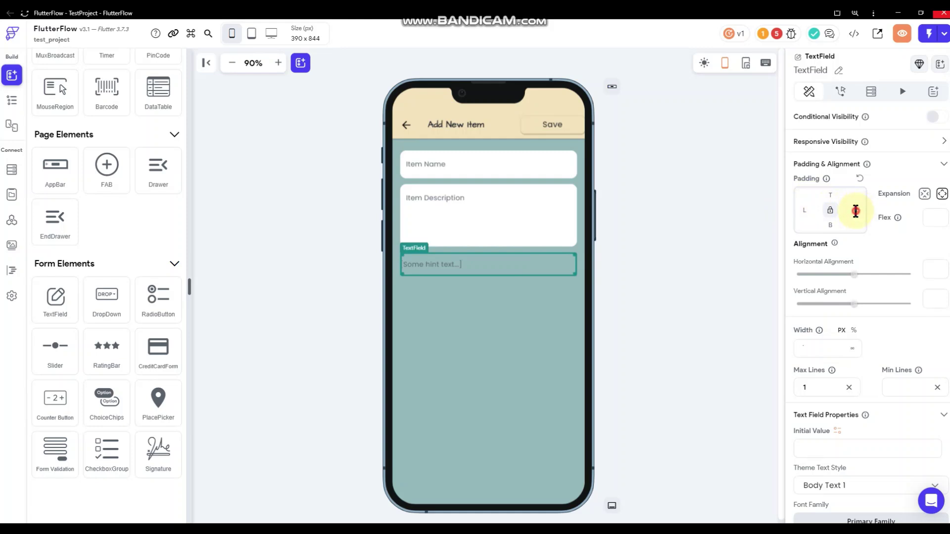
{"action": "left_click", "coordinate": [642, 245]}
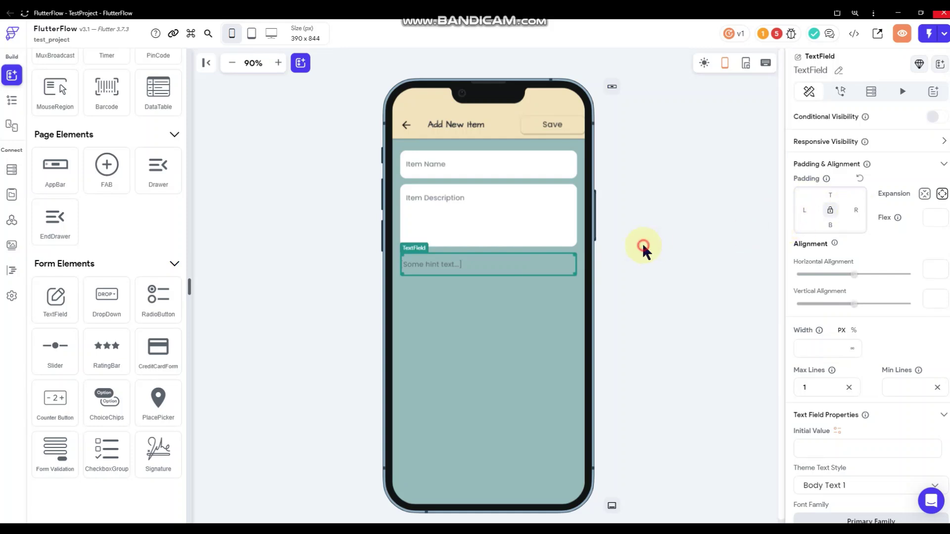
Change the hint text of the row's text field to "Enter item price...".
{"action": "scroll", "coordinate": [858, 289], "scroll_direction": "down", "scroll_amount": 10}
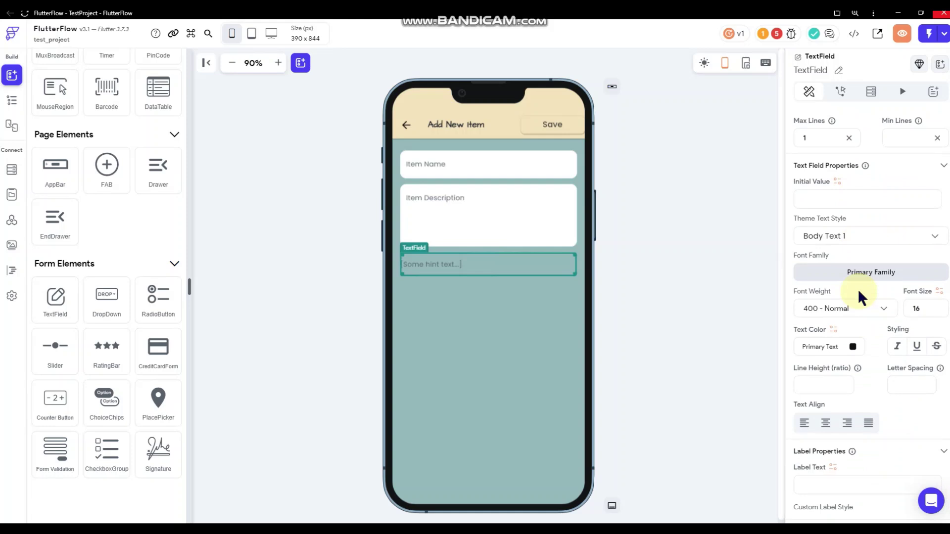
{"action": "scroll", "coordinate": [858, 289], "scroll_direction": "down", "scroll_amount": 5}
{"action": "scroll", "coordinate": [858, 288], "scroll_direction": "up", "scroll_amount": 6}
{"action": "scroll", "coordinate": [859, 272], "scroll_direction": "up", "scroll_amount": 1}
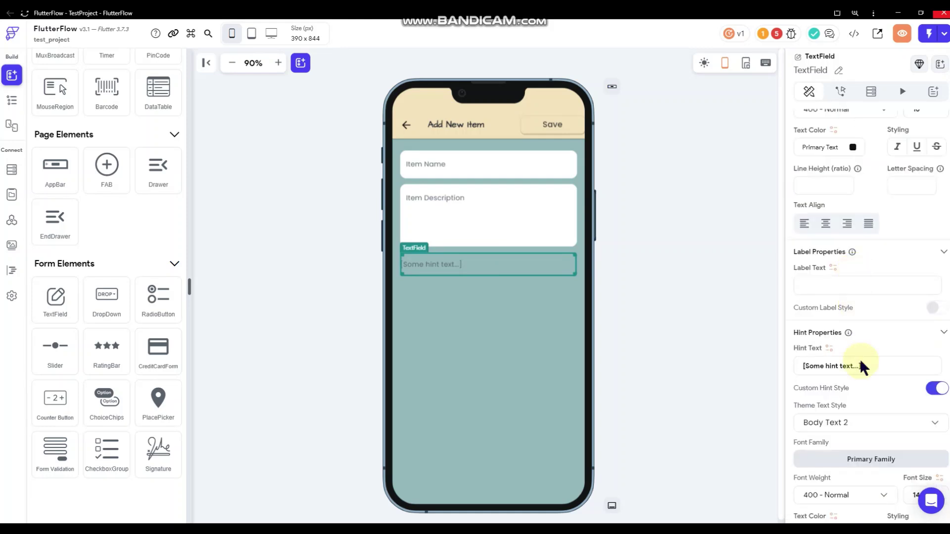
{"action": "left_click", "coordinate": [874, 364]}
{"action": "left_click_drag", "start_coordinate": [874, 363], "coordinate": [727, 359]}
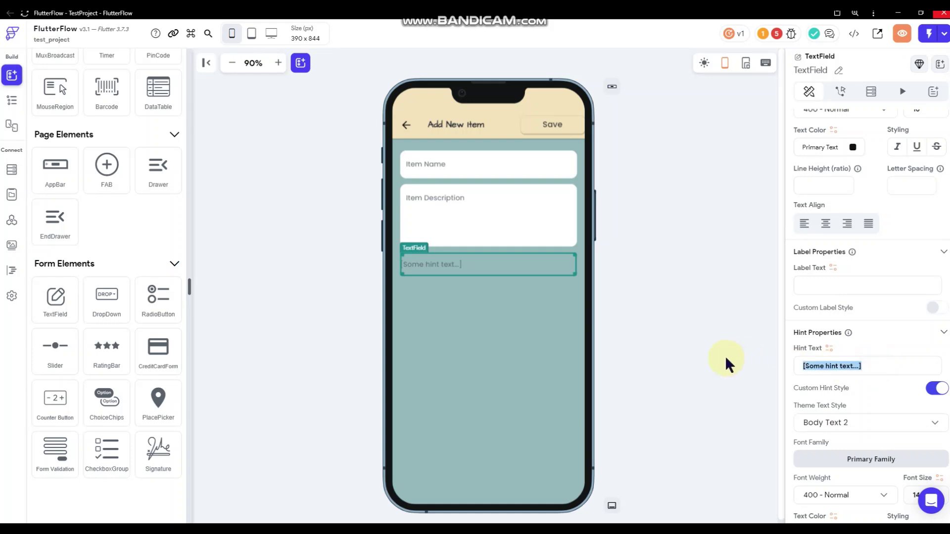
{"action": "type", "text": "Enter"}
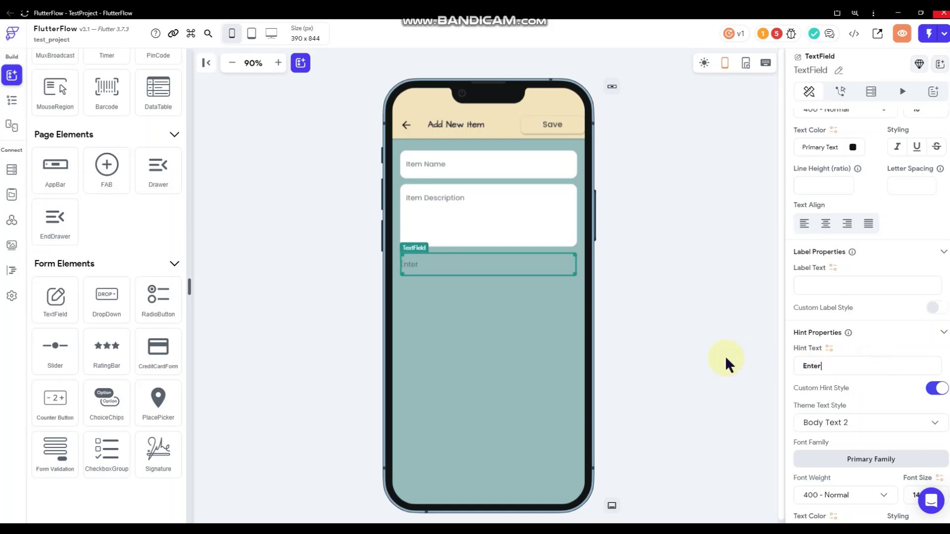
{"action": "type", "text": " item price..."}
Enable the fill on the item price text field and set its fill color to primaryBtnText.
{"action": "scroll", "coordinate": [886, 331], "scroll_direction": "down", "scroll_amount": 5}
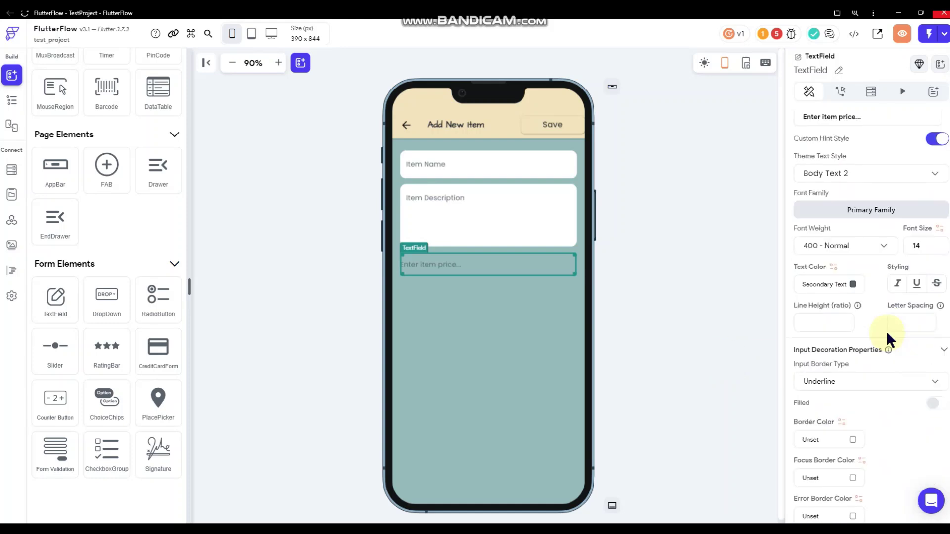
{"action": "scroll", "coordinate": [880, 334], "scroll_direction": "down", "scroll_amount": 3}
{"action": "left_click", "coordinate": [934, 254]}
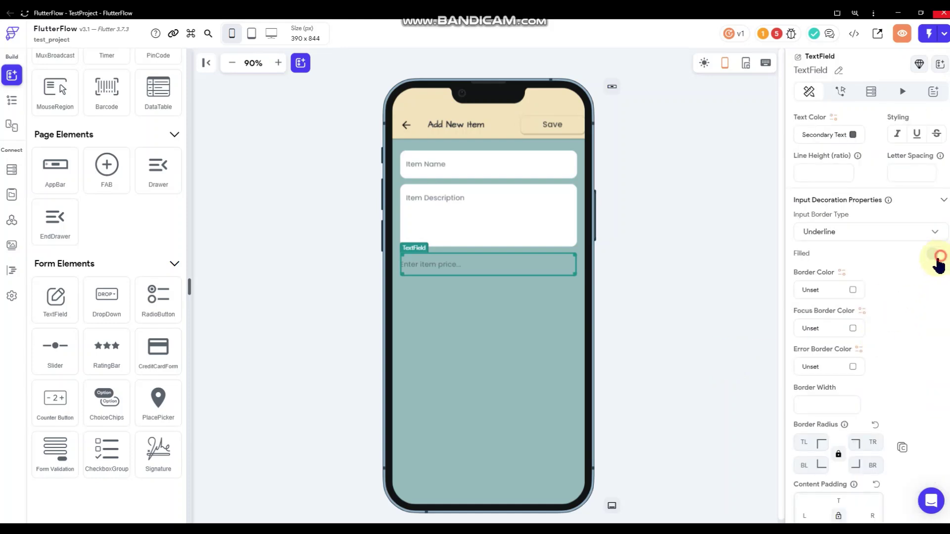
{"action": "left_click", "coordinate": [901, 295]}
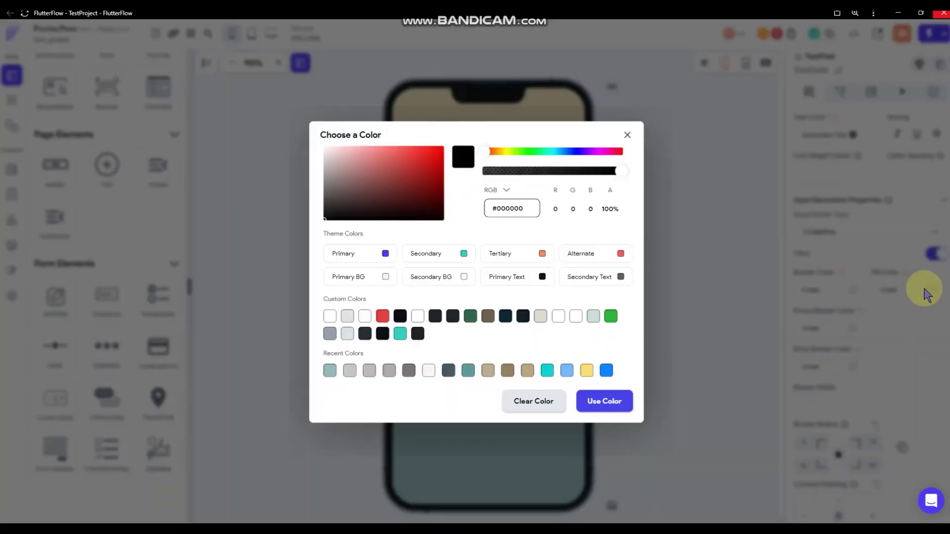
{"action": "left_click", "coordinate": [924, 301]}
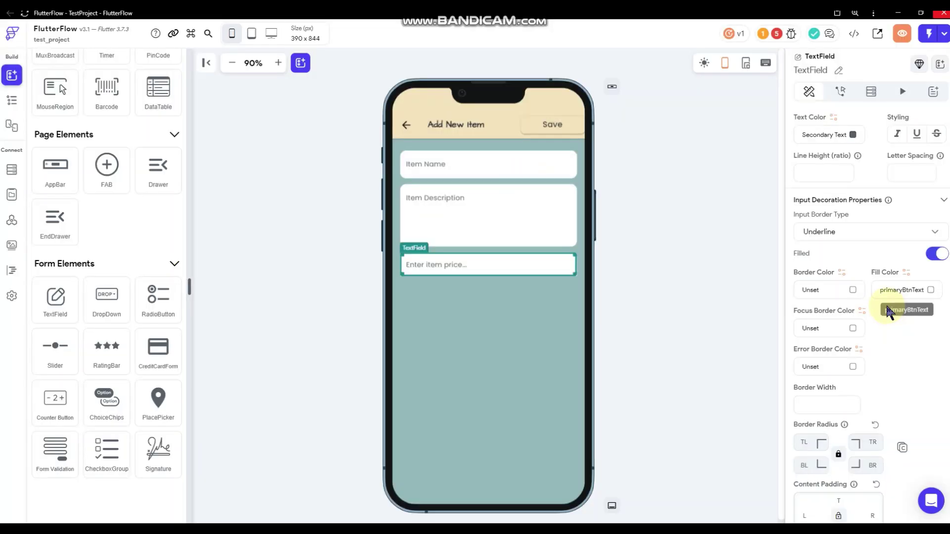
Set the price field's input border type to Outline and round all its corners with a border radius of 12.
{"action": "left_click", "coordinate": [855, 236]}
{"action": "left_click", "coordinate": [856, 258]}
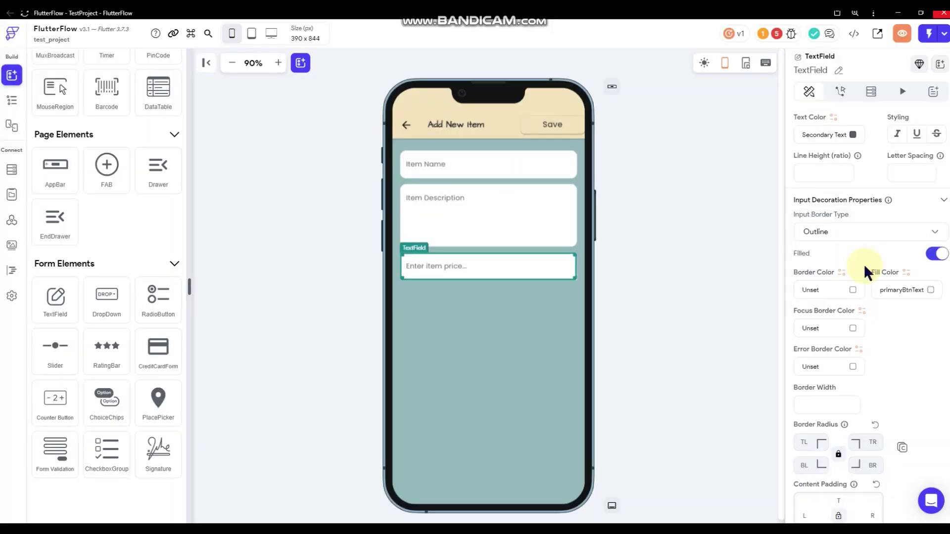
{"action": "scroll", "coordinate": [864, 263], "scroll_direction": "down", "scroll_amount": 3}
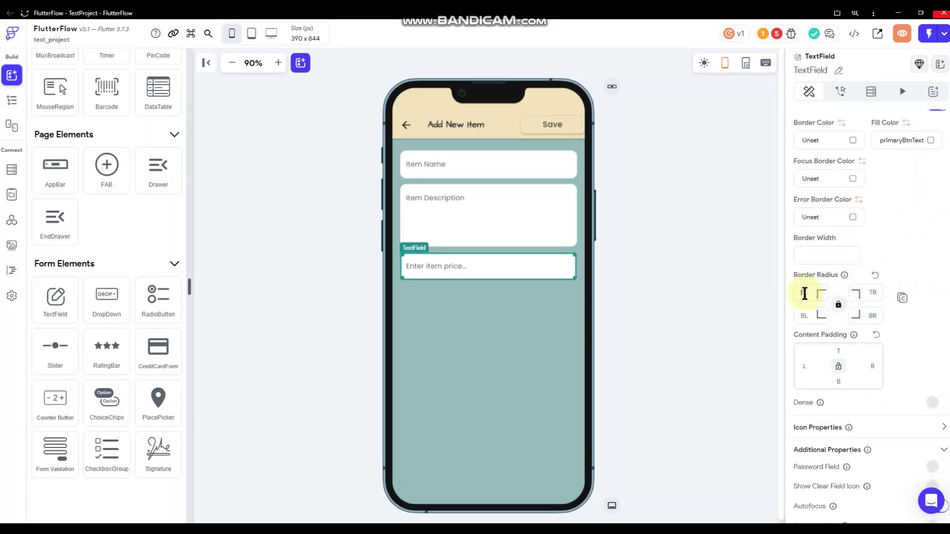
{"action": "left_click", "coordinate": [684, 250]}
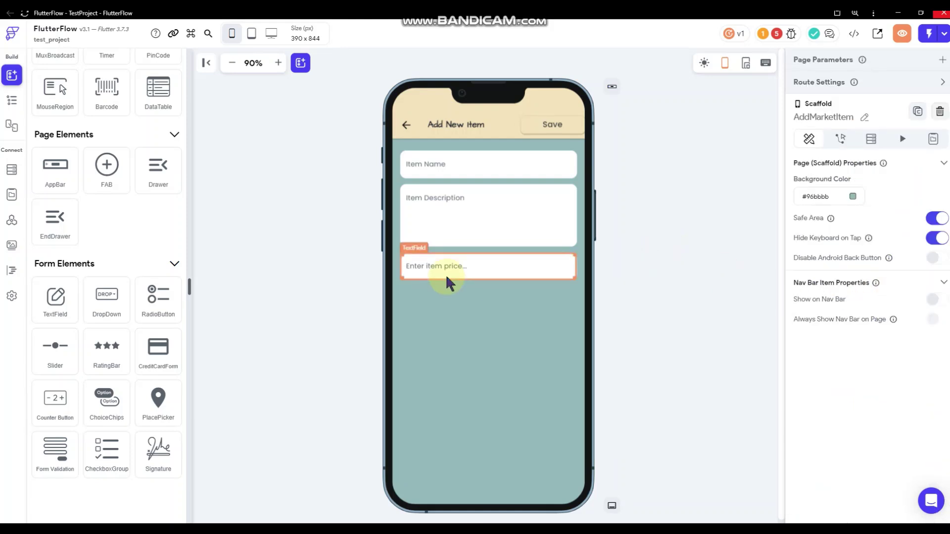
Change the price field's hint text to "Enter item price".
{"action": "left_click", "coordinate": [528, 271]}
{"action": "scroll", "coordinate": [902, 243], "scroll_direction": "down", "scroll_amount": 15}
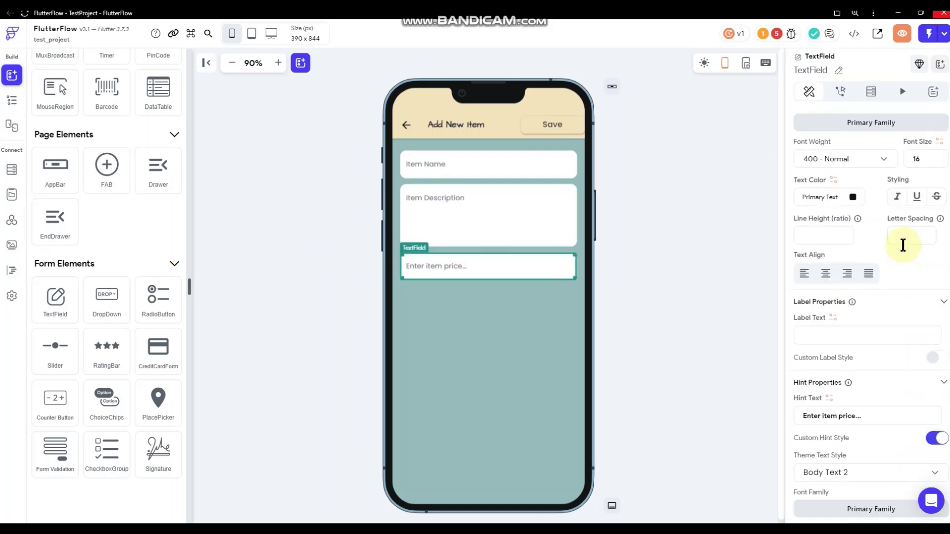
{"action": "scroll", "coordinate": [902, 244], "scroll_direction": "down", "scroll_amount": 6}
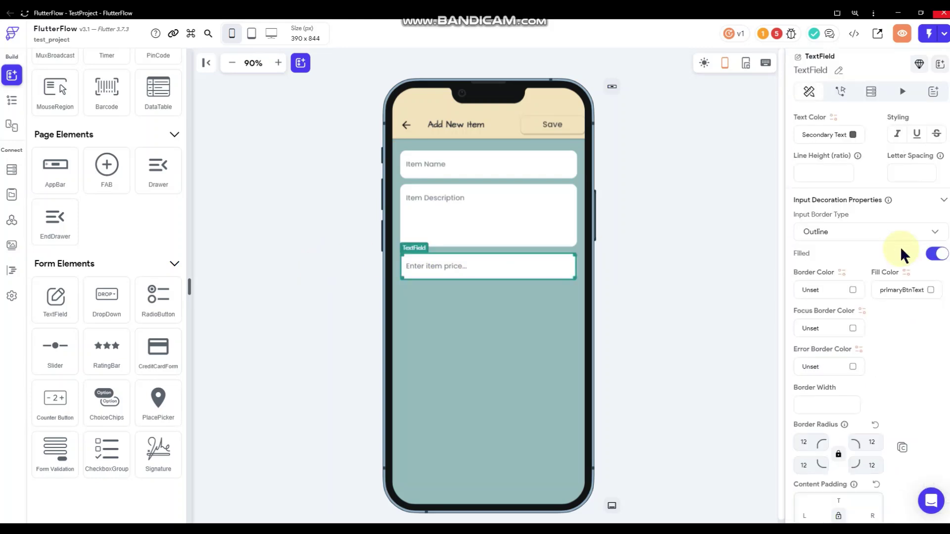
{"action": "scroll", "coordinate": [901, 246], "scroll_direction": "up", "scroll_amount": 8}
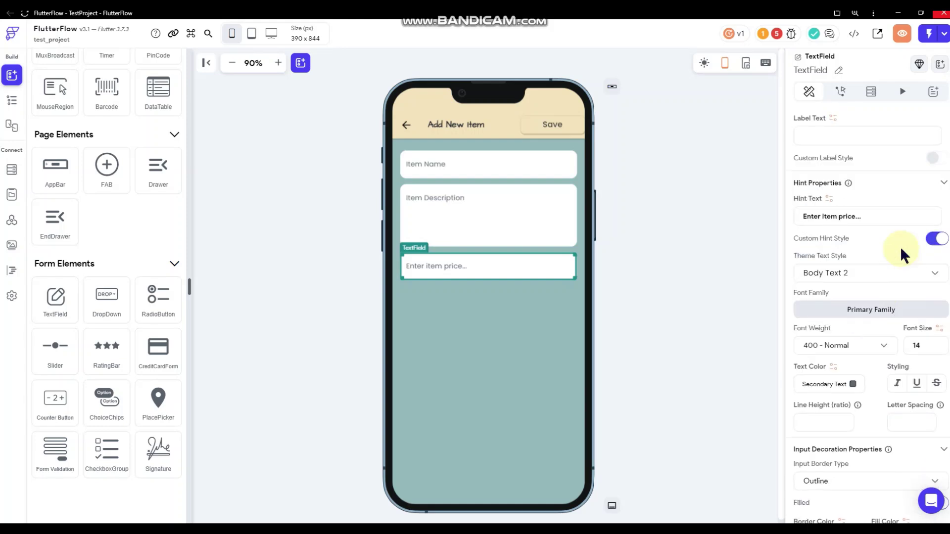
{"action": "left_click", "coordinate": [884, 215]}
Set the price field's keyboard type to Number (+/- and decimal).
{"action": "scroll", "coordinate": [865, 322], "scroll_direction": "down", "scroll_amount": 8}
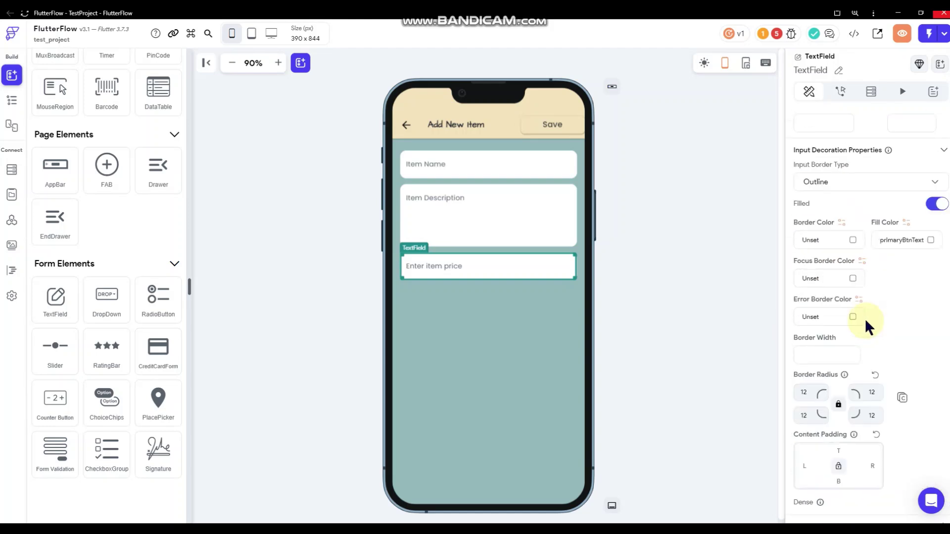
{"action": "left_click", "coordinate": [849, 365]}
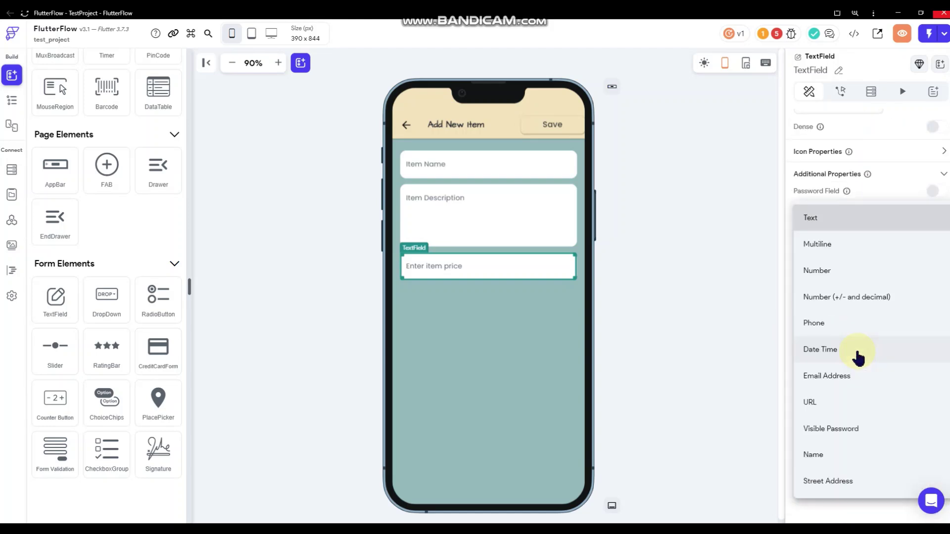
{"action": "left_click", "coordinate": [865, 298]}
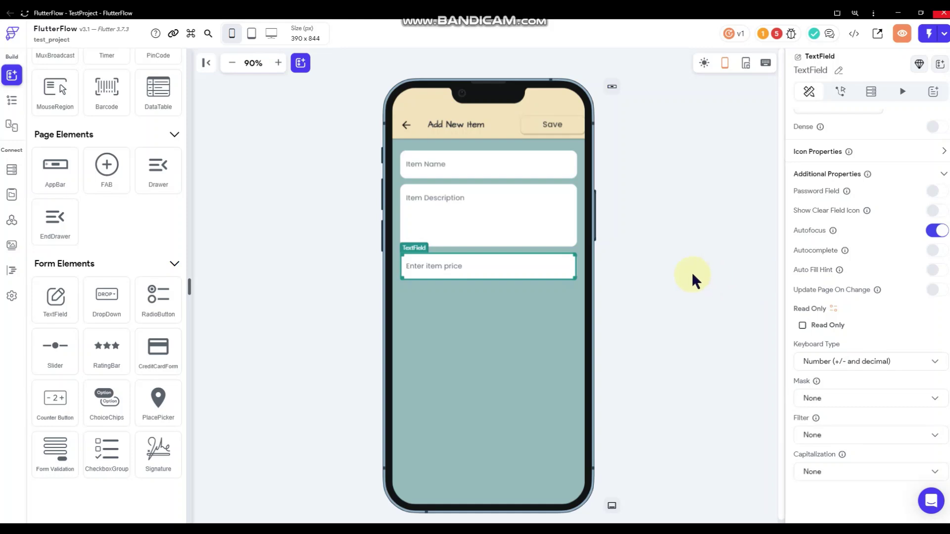
{"action": "left_click", "coordinate": [663, 258]}
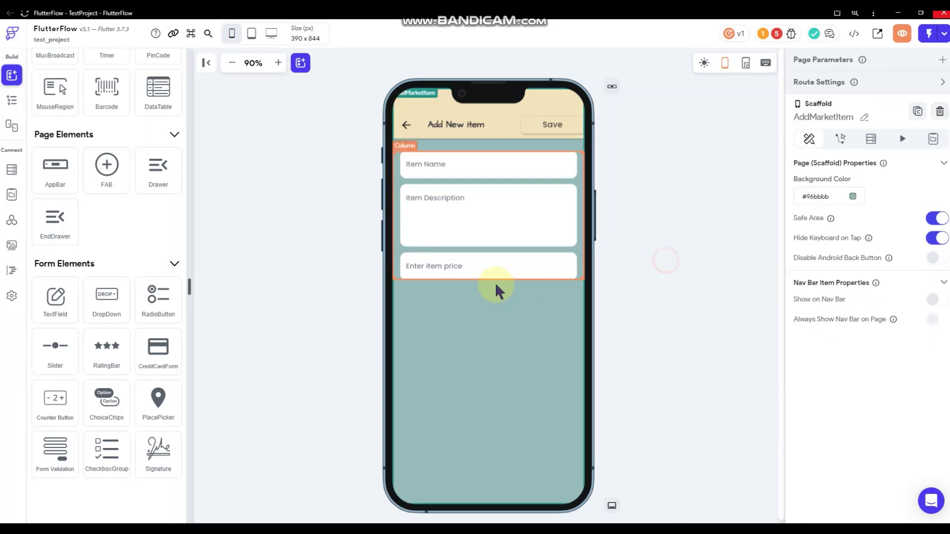
Add a Column to the row that holds the price field, placed after the text field.
{"action": "right_click", "coordinate": [441, 281]}
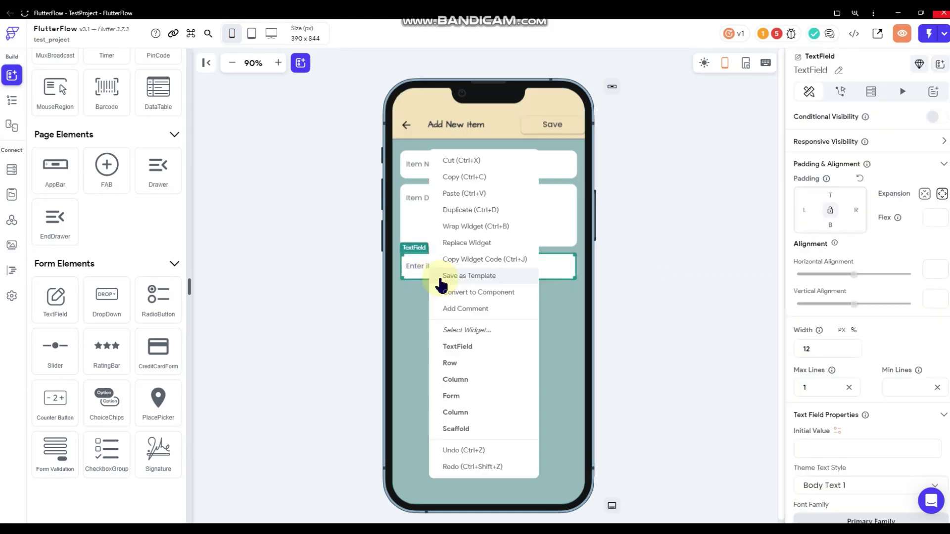
{"action": "left_click", "coordinate": [455, 363]}
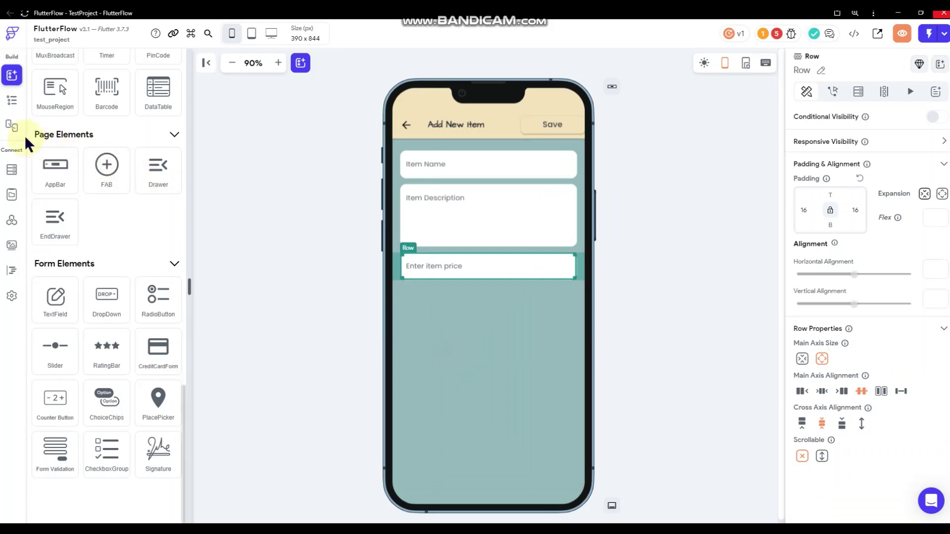
{"action": "left_click", "coordinate": [12, 100]}
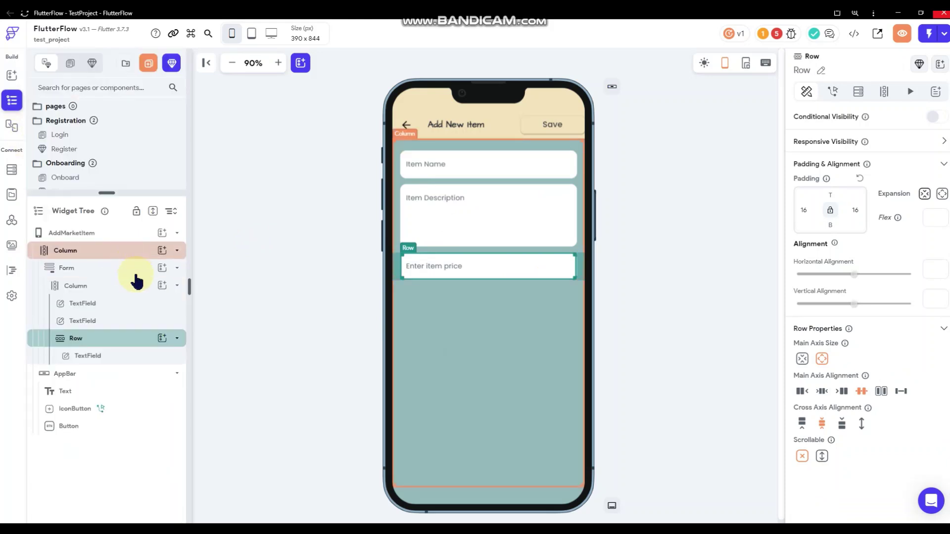
{"action": "left_click", "coordinate": [162, 338]}
{"action": "scroll", "coordinate": [261, 341], "scroll_direction": "down", "scroll_amount": 3}
{"action": "scroll", "coordinate": [263, 347], "scroll_direction": "down", "scroll_amount": 10}
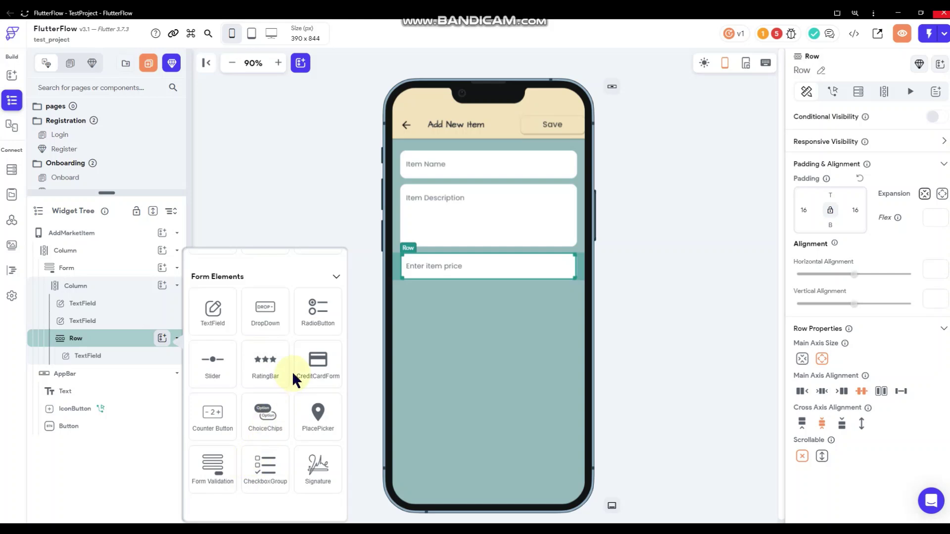
{"action": "scroll", "coordinate": [291, 372], "scroll_direction": "up", "scroll_amount": 12}
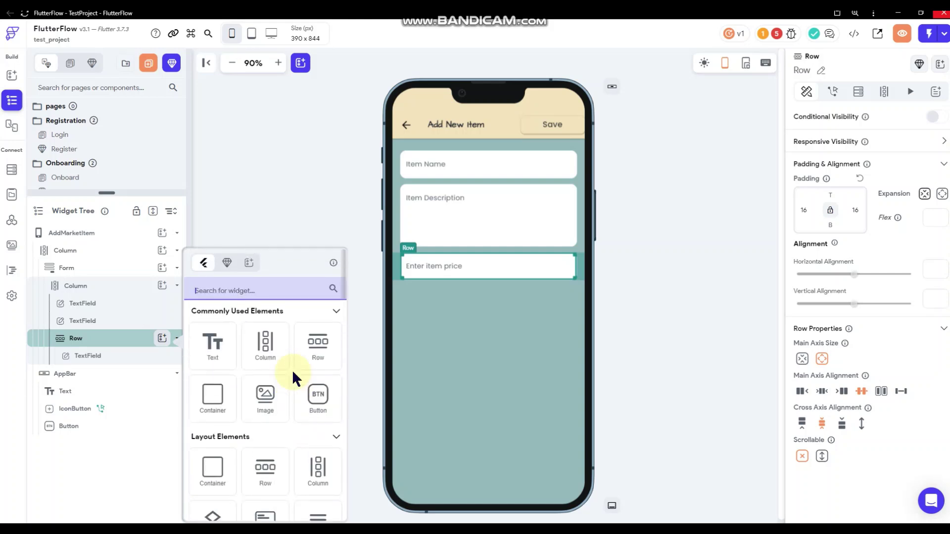
{"action": "left_click", "coordinate": [265, 344]}
Set the price field's right padding to 55, then widen it to 145.
{"action": "left_click", "coordinate": [465, 270]}
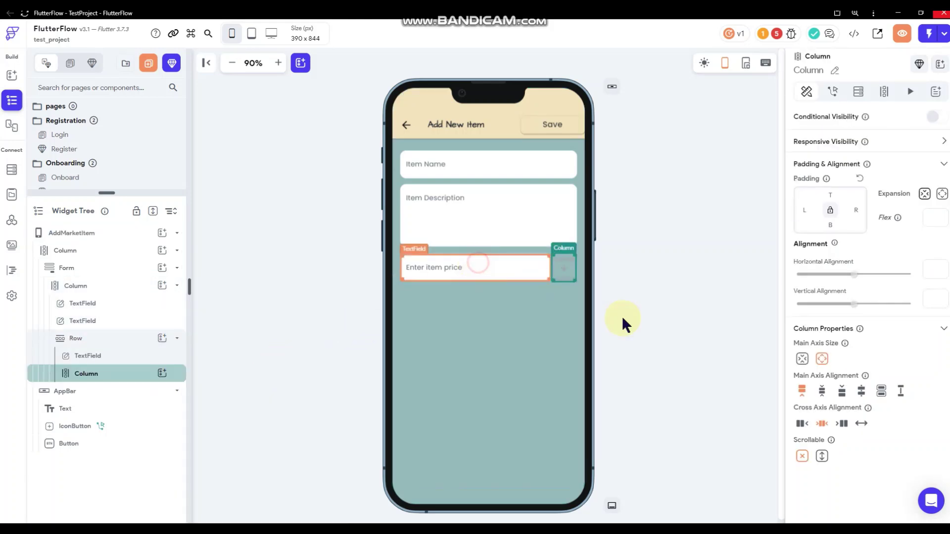
{"action": "left_click", "coordinate": [856, 210]}
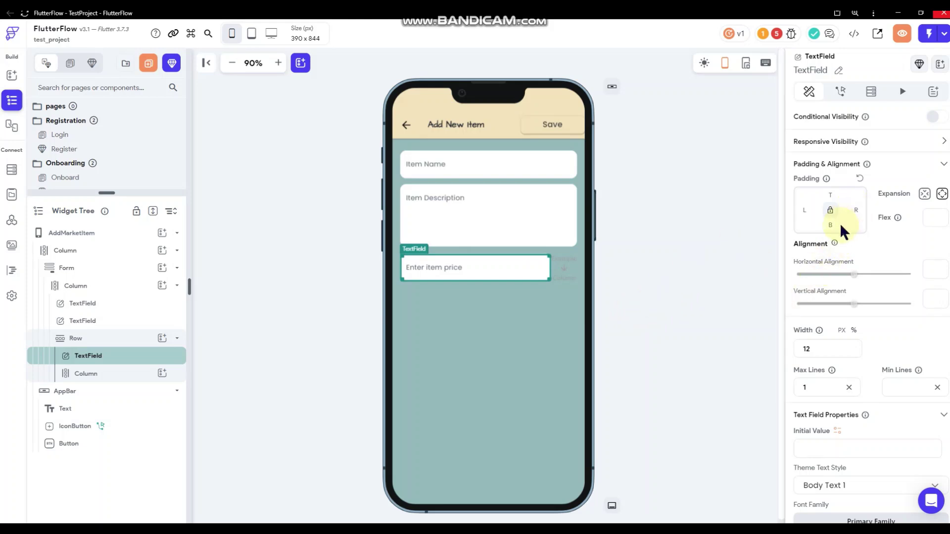
{"action": "type", "text": "55"}
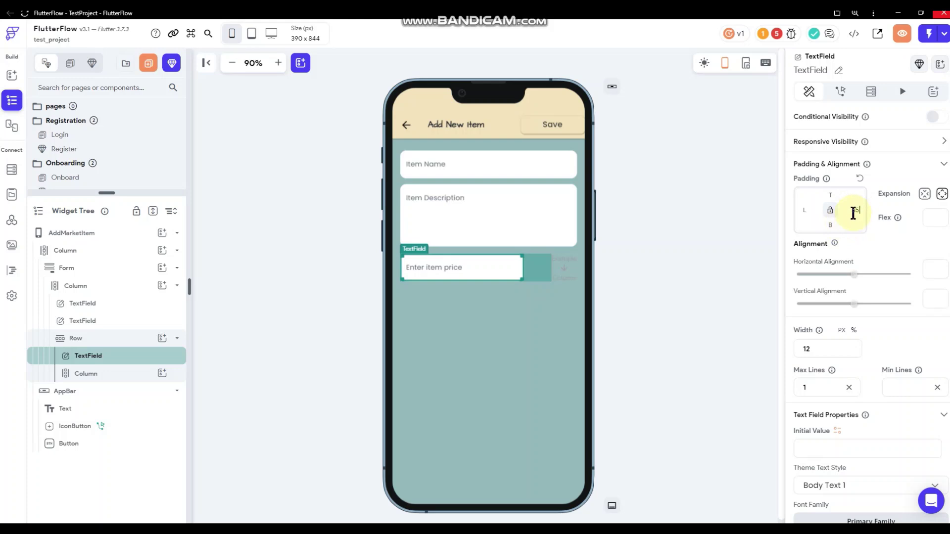
{"action": "left_click_drag", "start_coordinate": [859, 210], "coordinate": [844, 211]}
{"action": "type", "text": "145"}
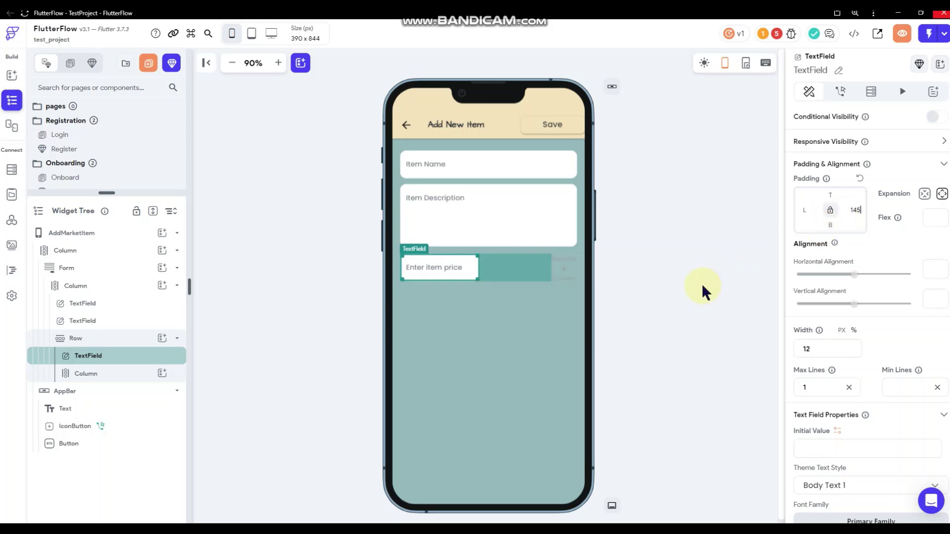
{"action": "left_click", "coordinate": [701, 284]}
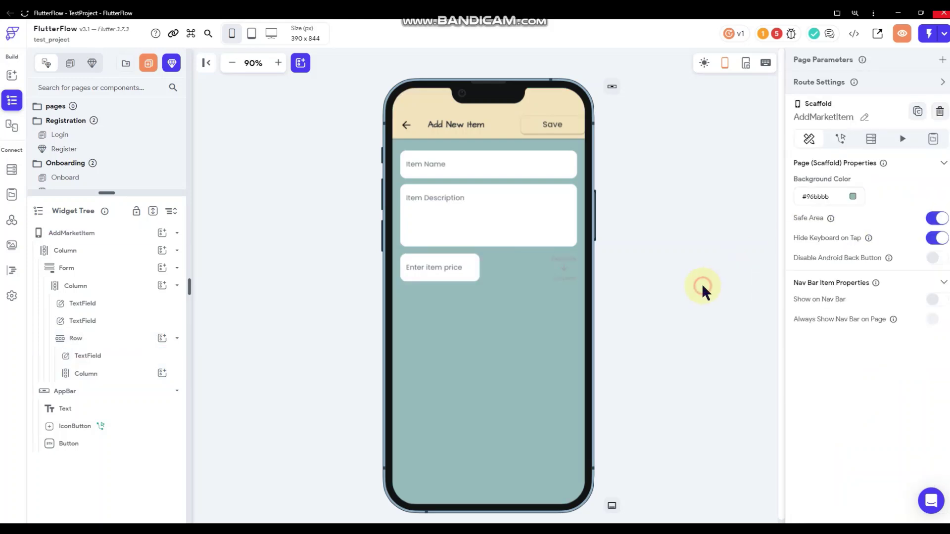
Set the expansion of the column beside the price field to expanded so it shares the row's width.
{"action": "left_click", "coordinate": [509, 270]}
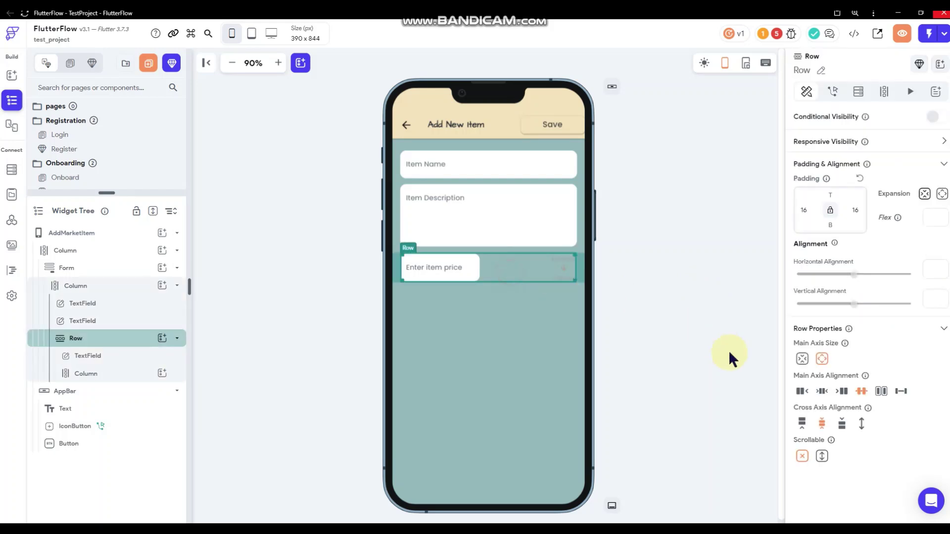
{"action": "left_click", "coordinate": [558, 268]}
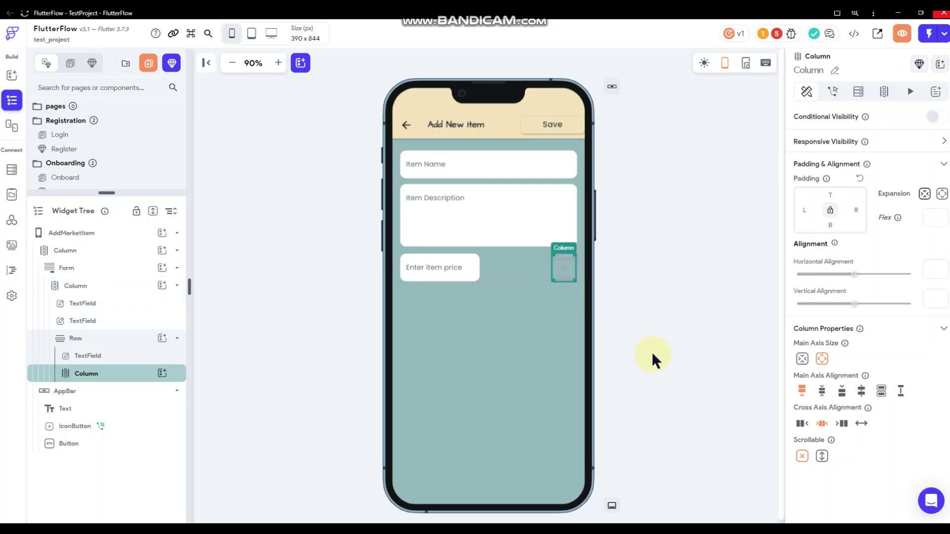
{"action": "left_click", "coordinate": [942, 194]}
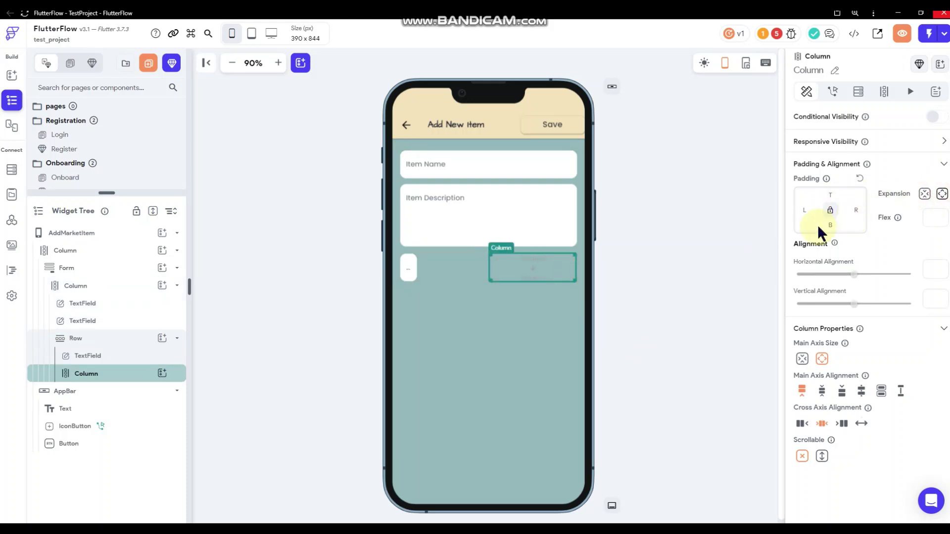
Set the price field's right padding to 55, then reduce it to 25.
{"action": "left_click", "coordinate": [408, 267]}
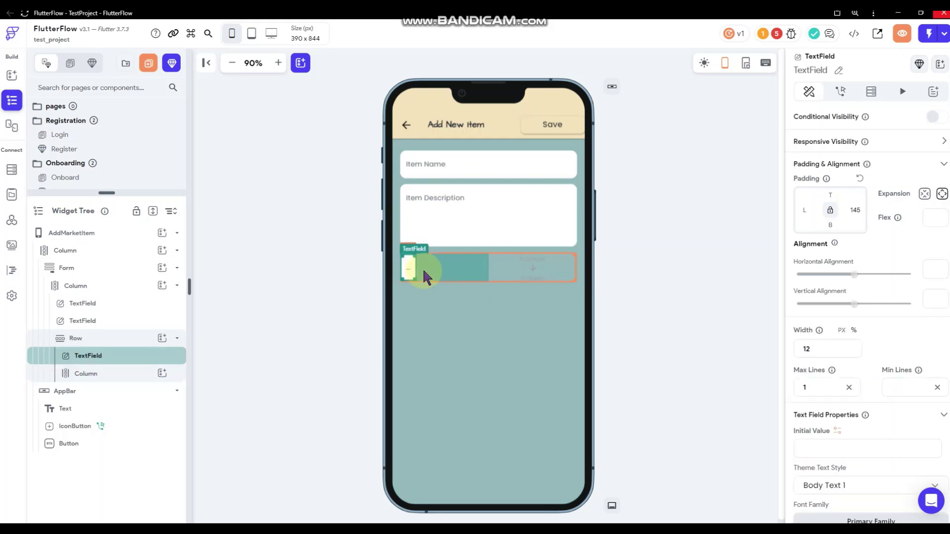
{"action": "double_click", "coordinate": [861, 210]}
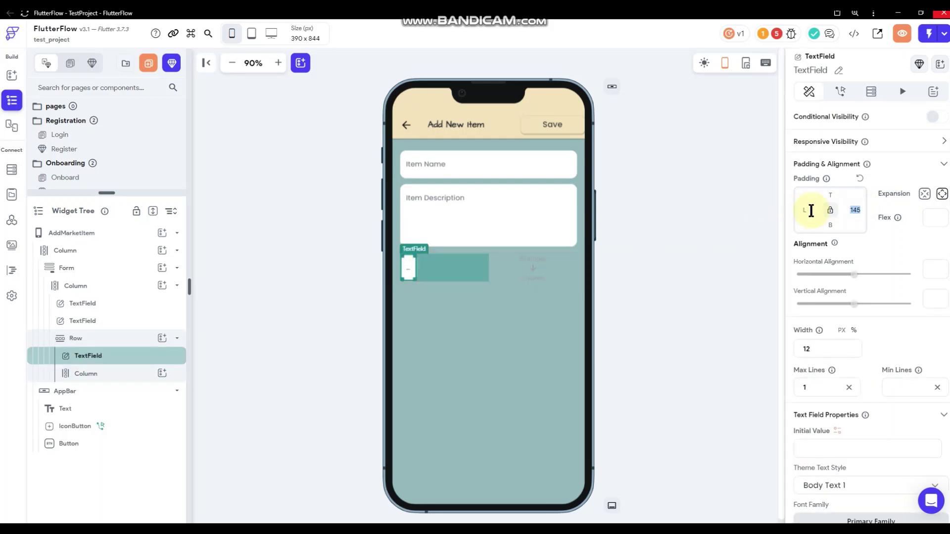
{"action": "type", "text": "55"}
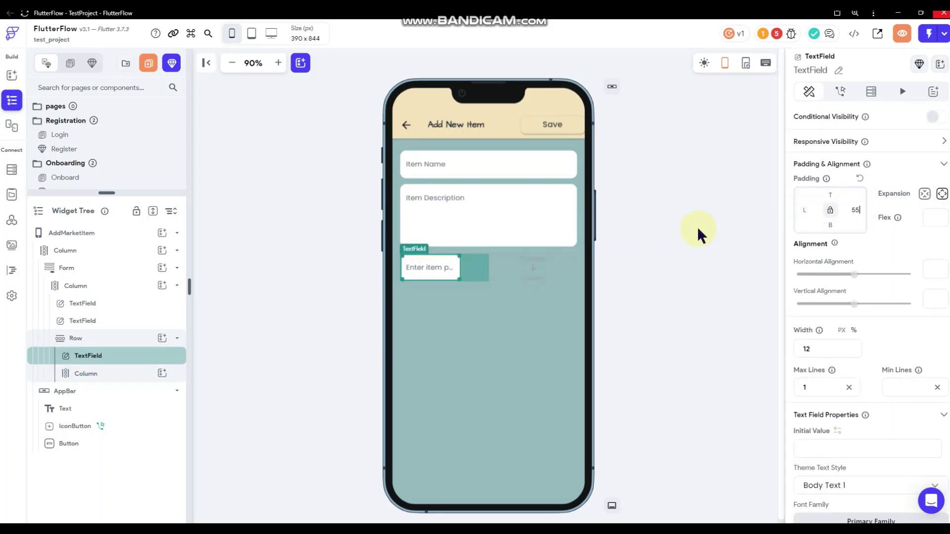
{"action": "double_click", "coordinate": [856, 210]}
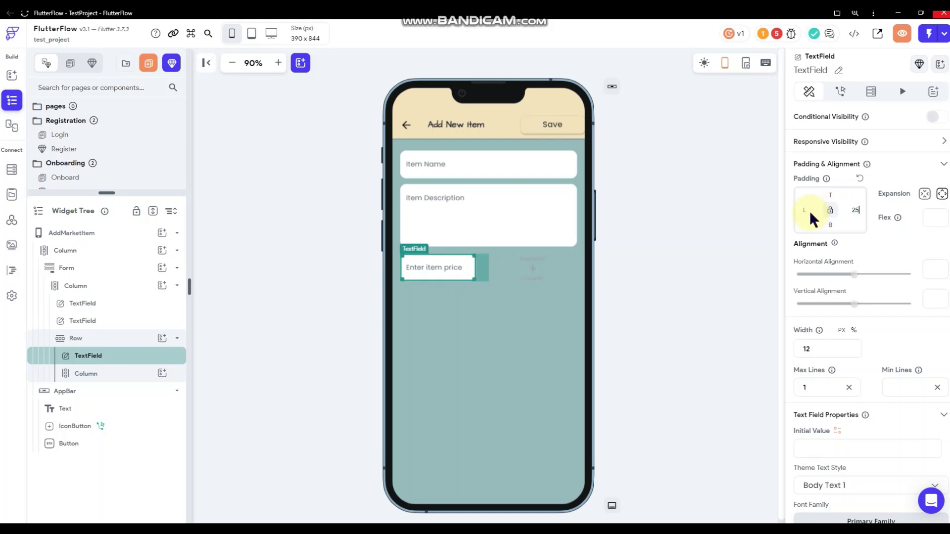
{"action": "left_click", "coordinate": [715, 220]}
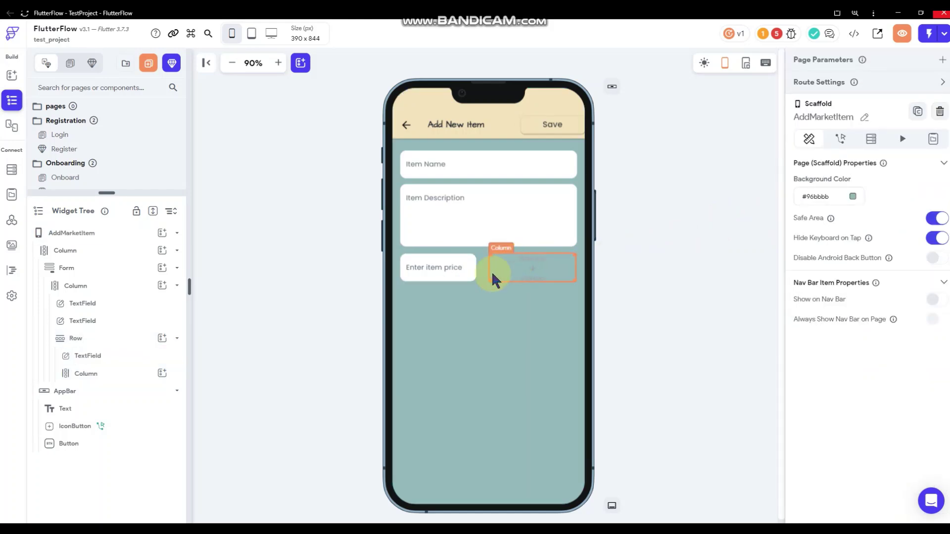
Reduce the price field's right padding a little further to widen the field within the row.
{"action": "left_click", "coordinate": [470, 269]}
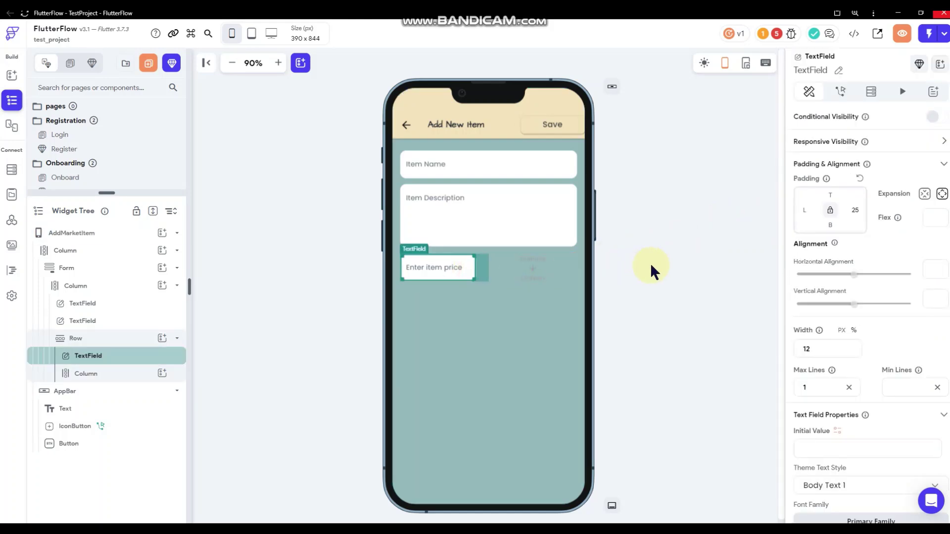
{"action": "left_click", "coordinate": [859, 210]}
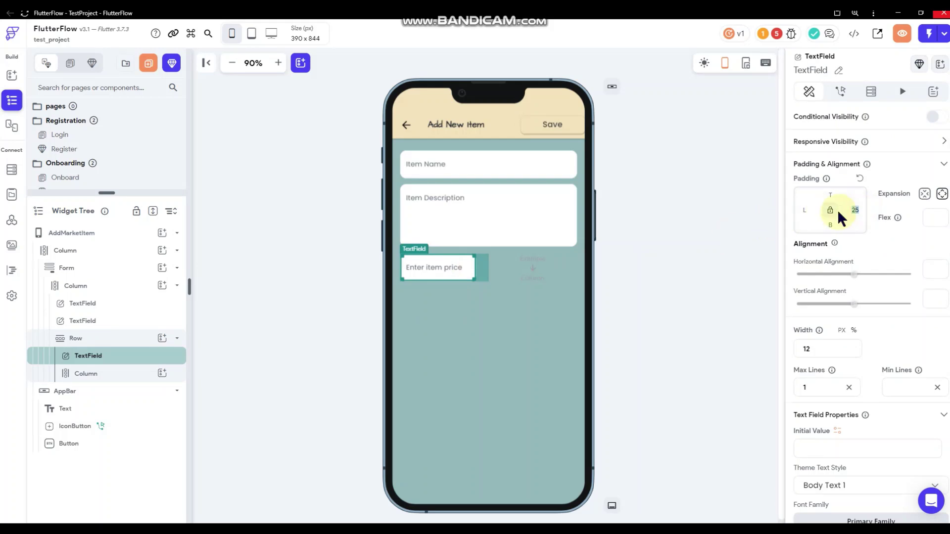
{"action": "left_click", "coordinate": [705, 215]}
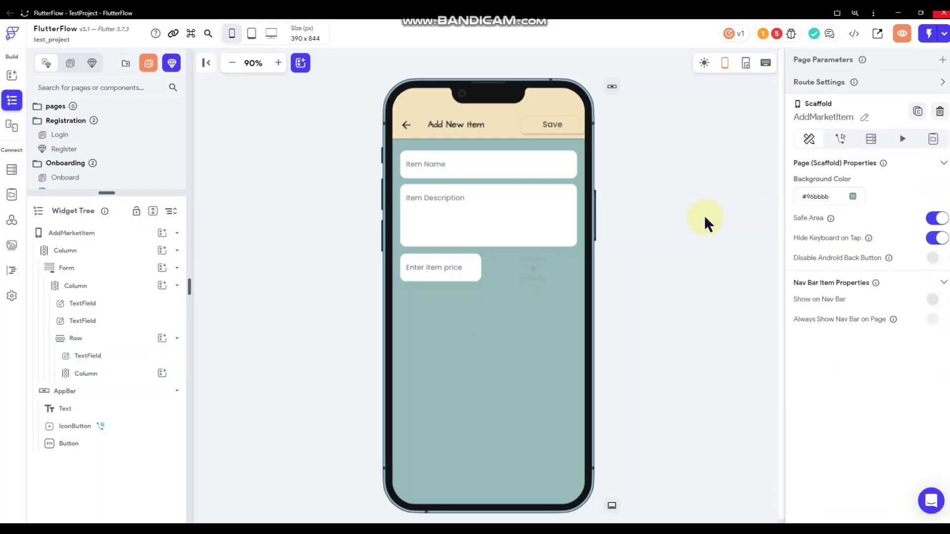
Add a Text widget to the column beside the price field and set its font size to 14.
{"action": "left_click", "coordinate": [533, 270]}
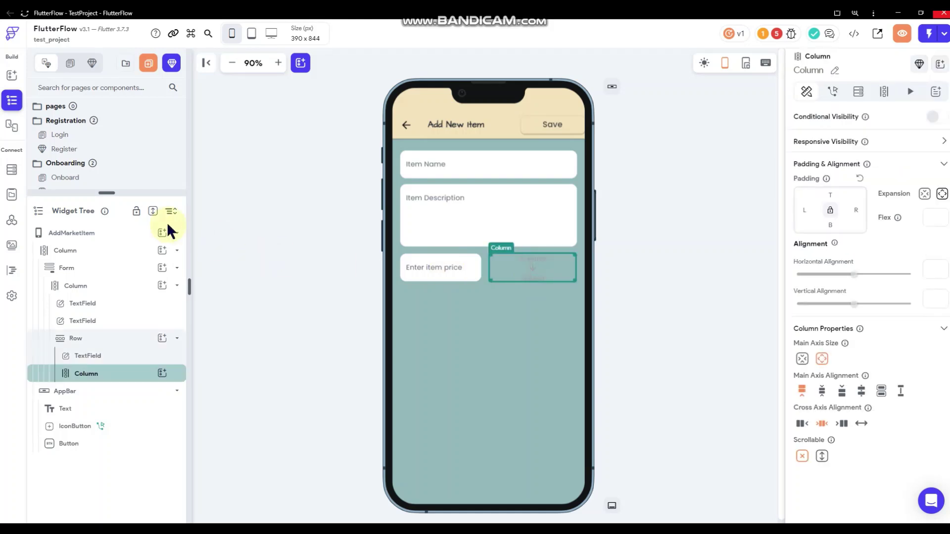
{"action": "left_click", "coordinate": [12, 75]}
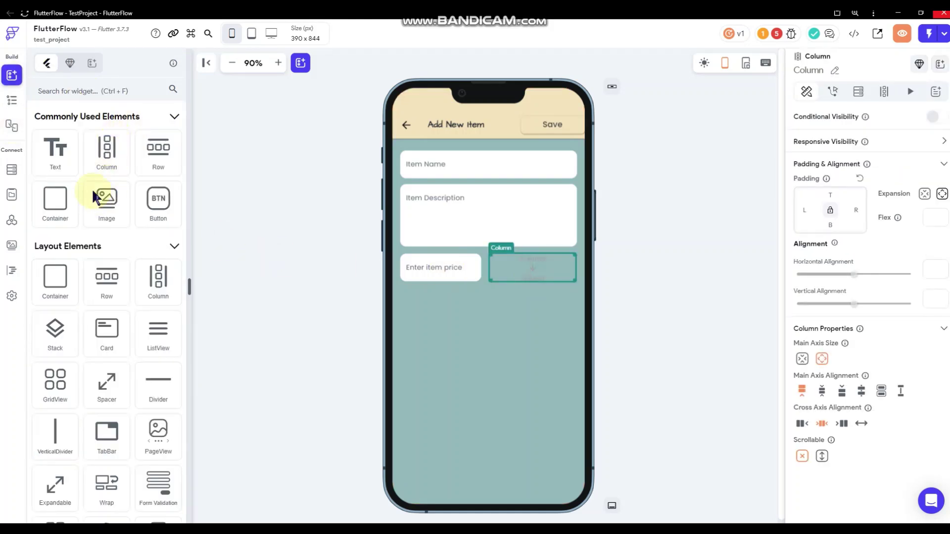
{"action": "left_click_drag", "start_coordinate": [60, 150], "coordinate": [529, 265]}
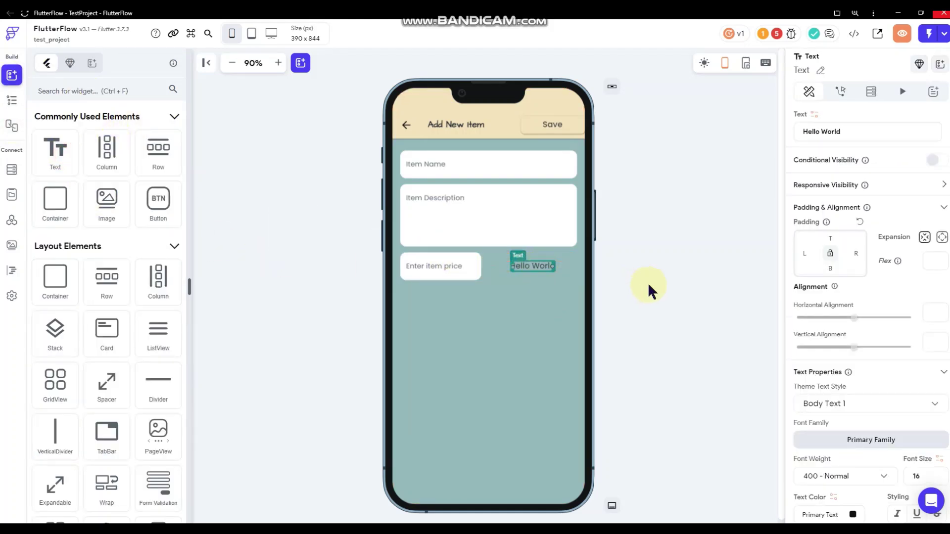
{"action": "scroll", "coordinate": [841, 366], "scroll_direction": "down", "scroll_amount": 2}
{"action": "left_click", "coordinate": [922, 377]}
{"action": "key", "text": "ctrl+a"}
{"action": "type", "text": "14"}
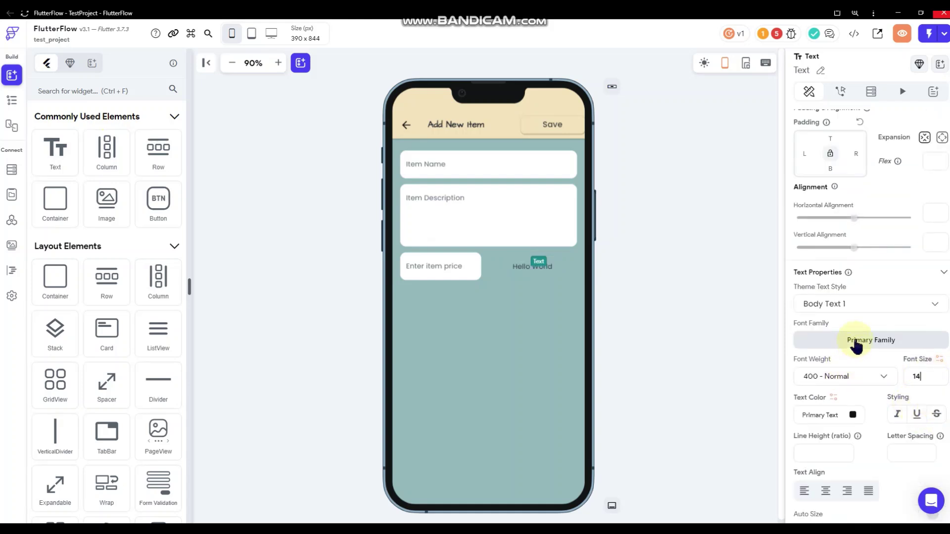
Set the new text's font family to Dosis, its weight to 500 - Medium and its color to primaryBtnText.
{"action": "left_click", "coordinate": [854, 341]}
{"action": "left_click", "coordinate": [497, 169]}
{"action": "type", "text": "d"}
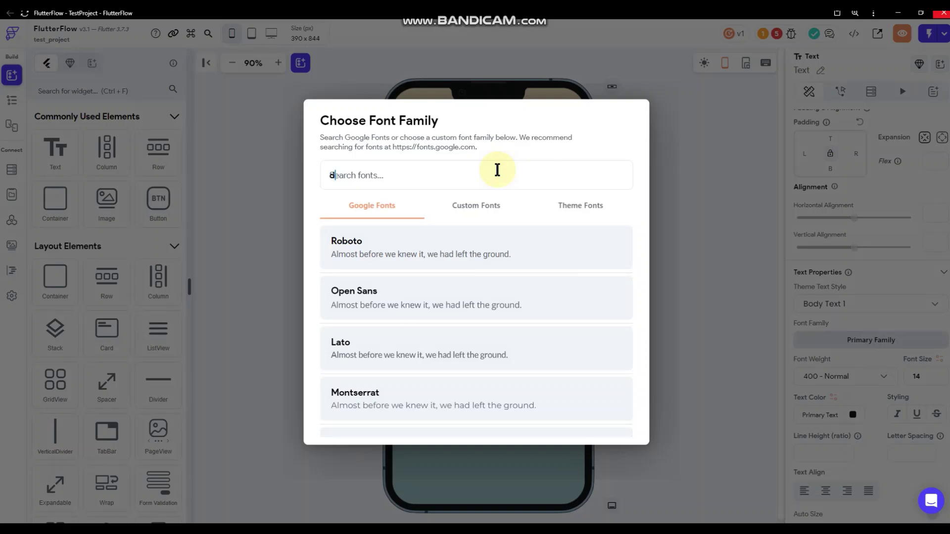
{"action": "type", "text": "os"}
{"action": "left_click", "coordinate": [492, 249]}
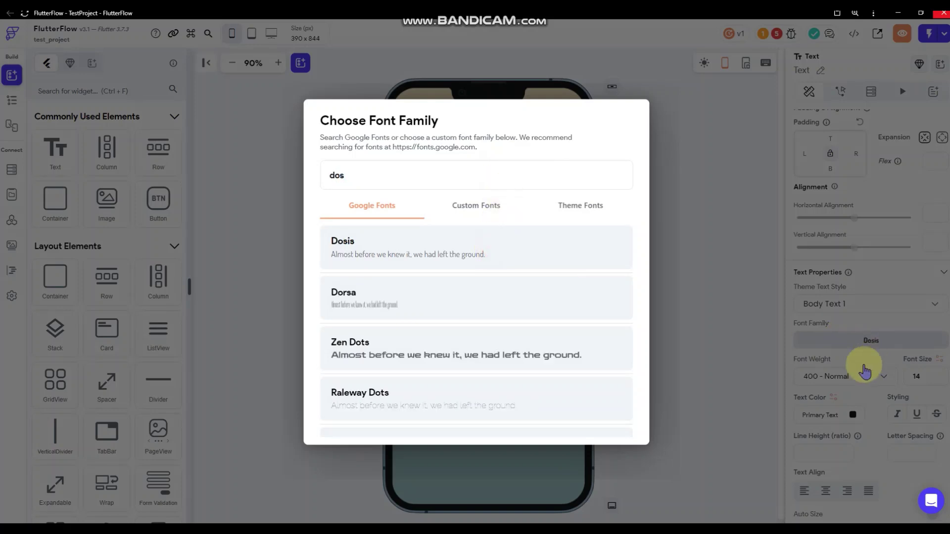
{"action": "left_click", "coordinate": [852, 377]}
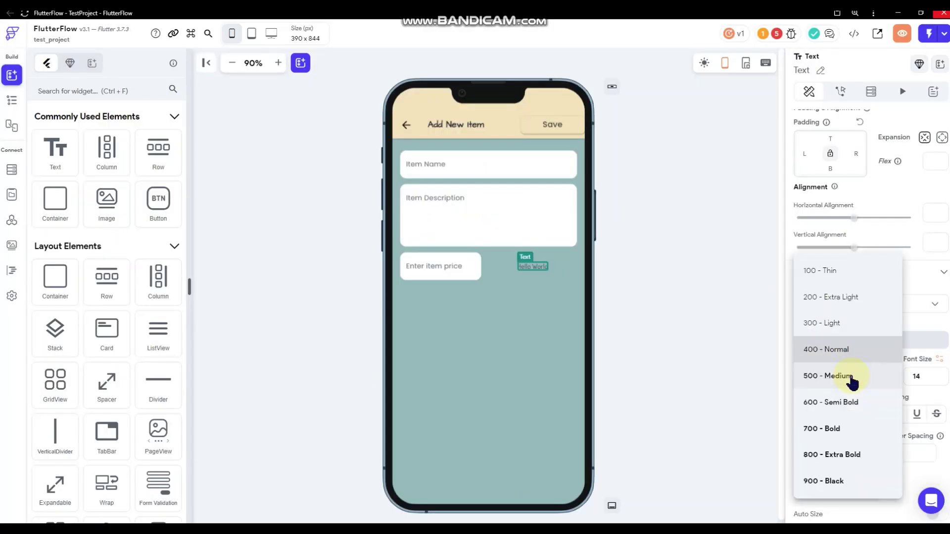
{"action": "left_click", "coordinate": [851, 376]}
{"action": "left_click", "coordinate": [853, 415]}
{"action": "left_click", "coordinate": [330, 316]}
Change the text content beside the price field to "Available Quantity".
{"action": "scroll", "coordinate": [852, 246], "scroll_direction": "up", "scroll_amount": 3}
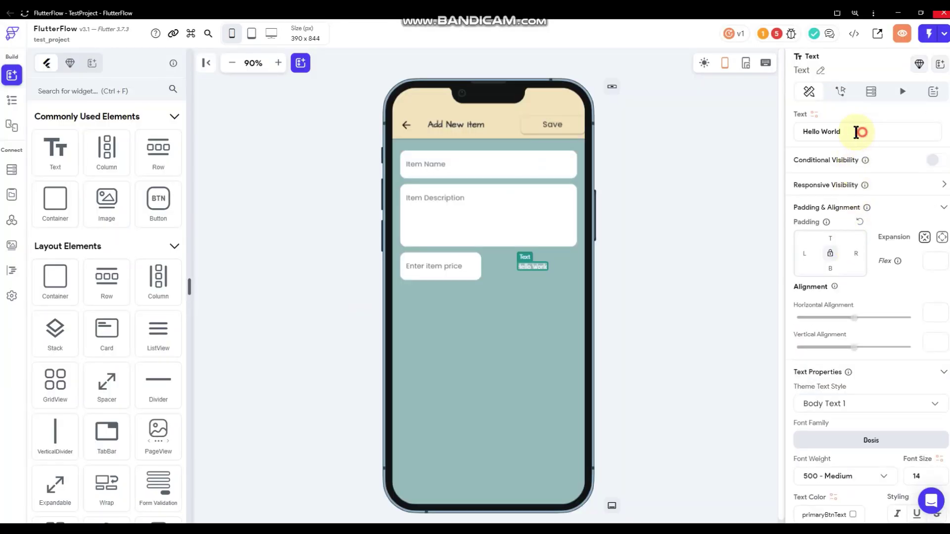
{"action": "triple_click", "coordinate": [861, 132]}
{"action": "type", "text": "Ava"}
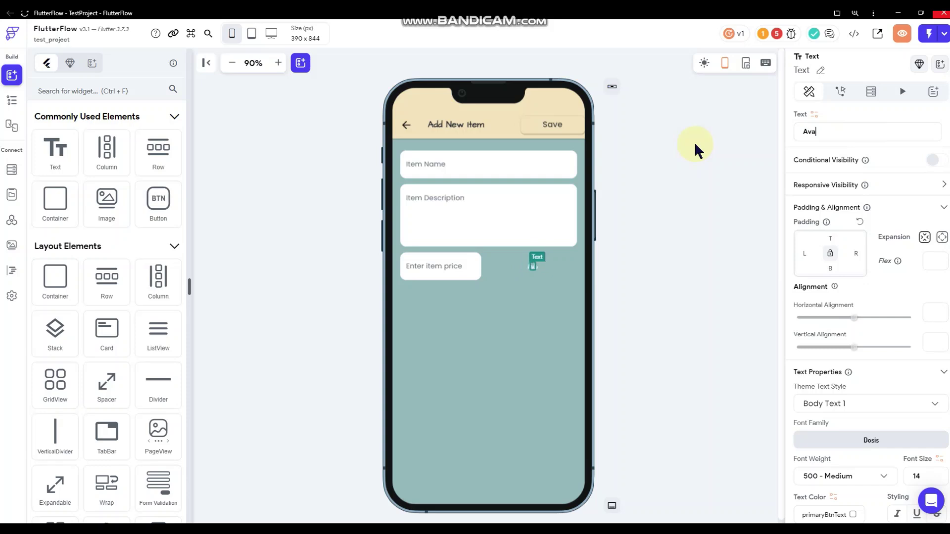
{"action": "type", "text": "ilable Quanit"}
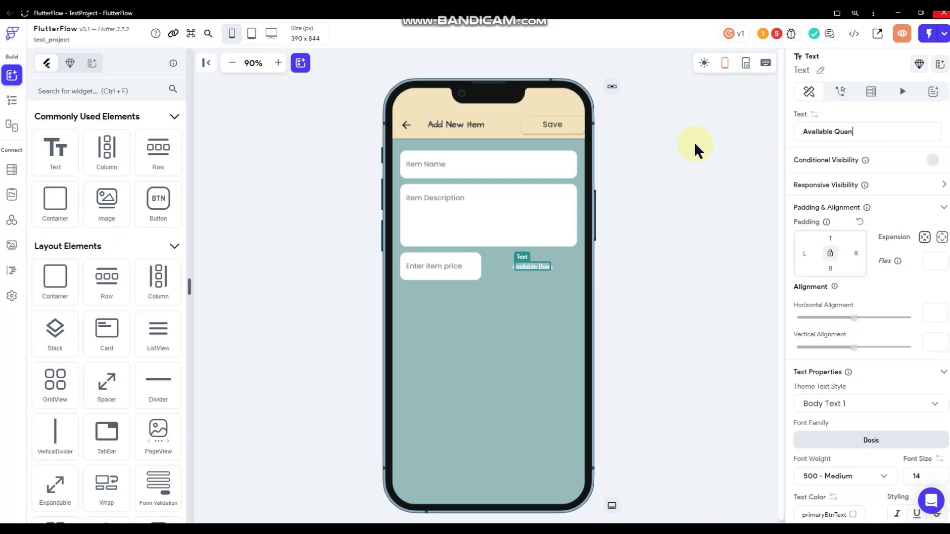
{"action": "key", "text": "BackSpace"}
{"action": "key", "text": "BackSpace"}
{"action": "type", "text": "tity"}
{"action": "left_click", "coordinate": [625, 266]}
Add a Counter Button beneath the Available Quantity label in the same column.
{"action": "scroll", "coordinate": [133, 294], "scroll_direction": "down", "scroll_amount": 15}
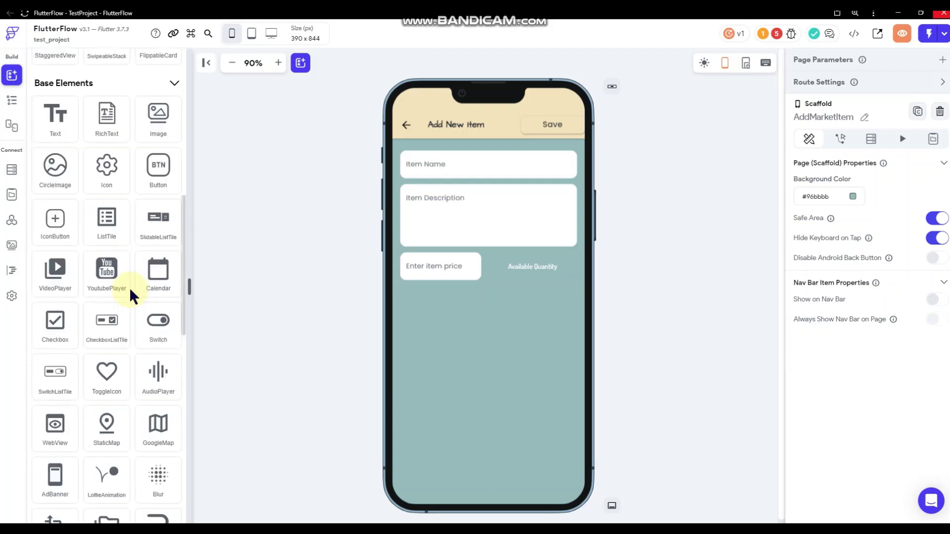
{"action": "left_click_drag", "start_coordinate": [57, 403], "coordinate": [532, 274]}
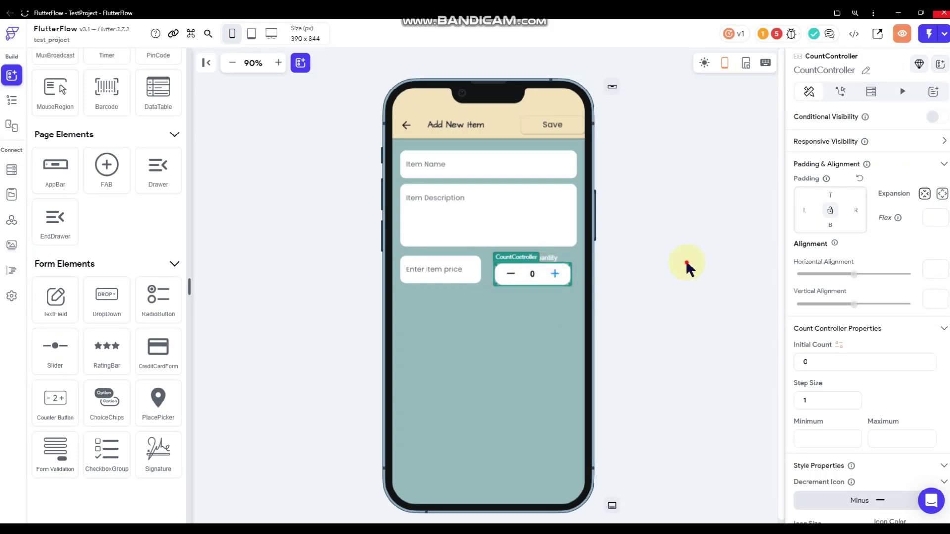
{"action": "left_click", "coordinate": [687, 263]}
Set the Available Quantity label's bottom padding to 4.
{"action": "left_click", "coordinate": [549, 256]}
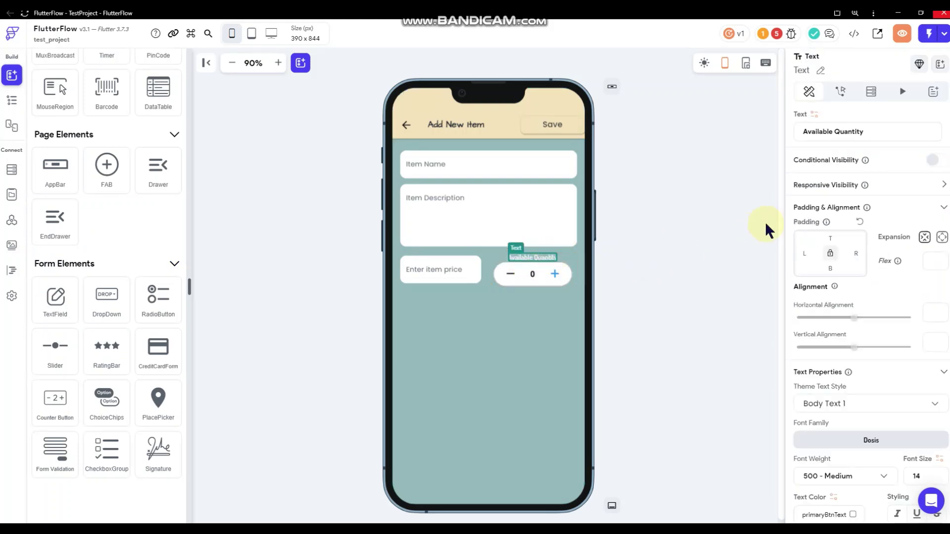
{"action": "left_click", "coordinate": [830, 269]}
{"action": "type", "text": "4"}
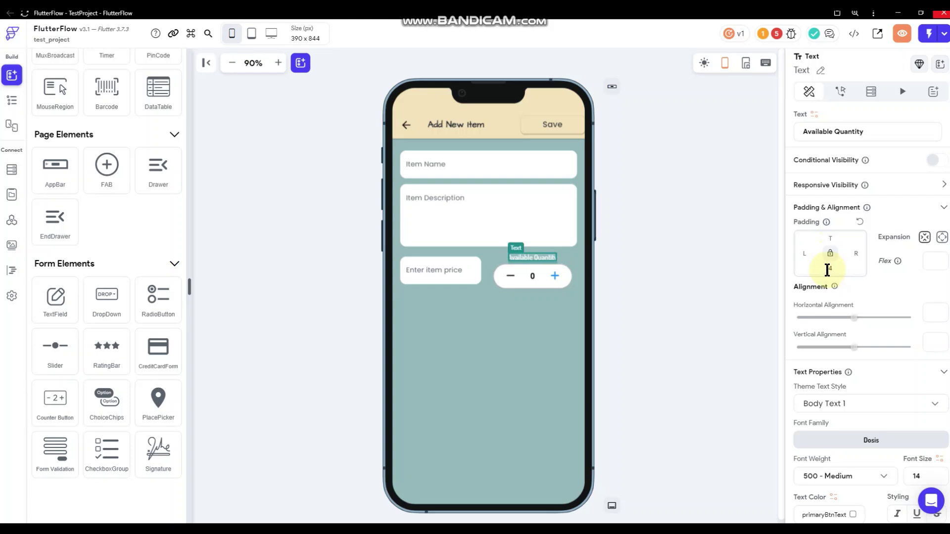
Set the cross axis alignment of the price and quantity row to end.
{"action": "left_click", "coordinate": [485, 278]}
{"action": "left_click", "coordinate": [841, 425]}
{"action": "left_click", "coordinate": [711, 273]}
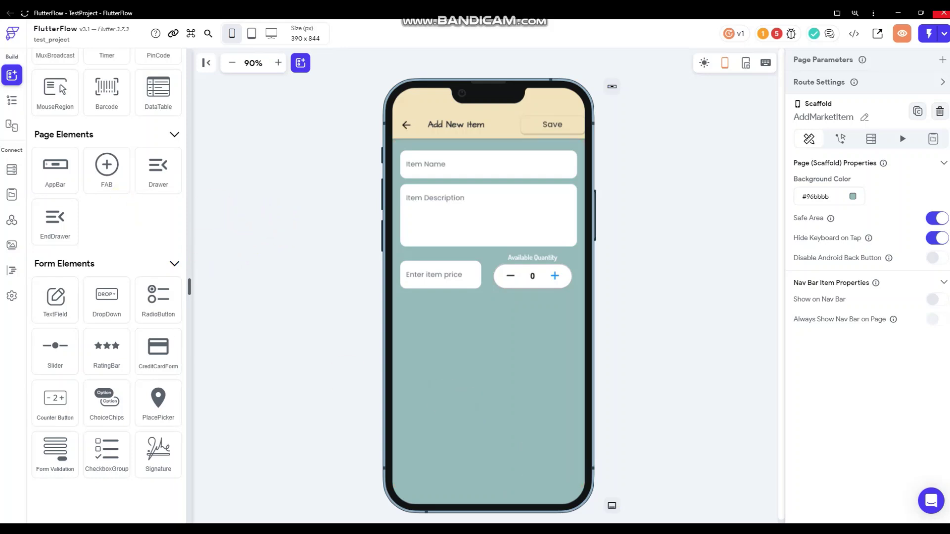
Add a row beneath the price and quantity row with top padding 16 and left and right padding 12.
{"action": "scroll", "coordinate": [121, 218], "scroll_direction": "up", "scroll_amount": 4}
{"action": "scroll", "coordinate": [119, 218], "scroll_direction": "up", "scroll_amount": 10}
{"action": "left_click_drag", "start_coordinate": [149, 151], "coordinate": [489, 294]}
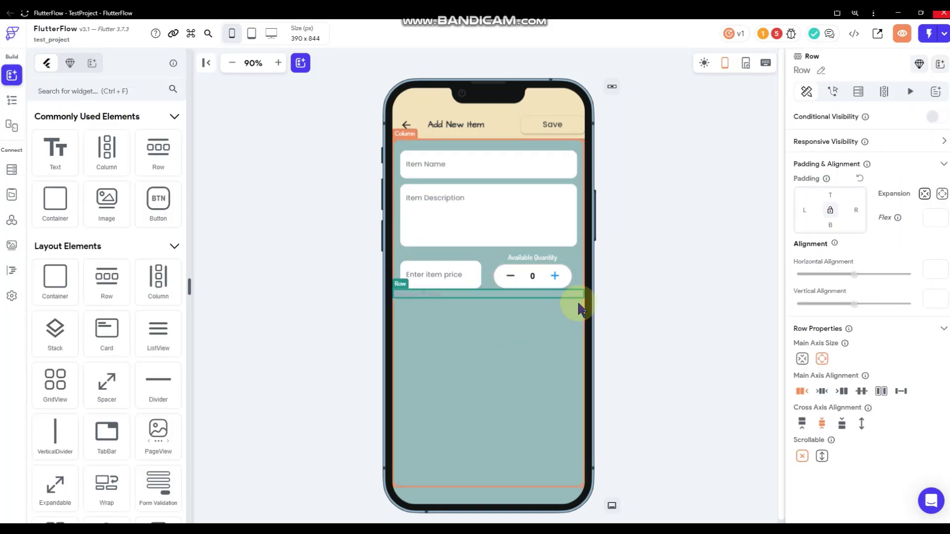
{"action": "left_click", "coordinate": [832, 195]}
{"action": "type", "text": "16"}
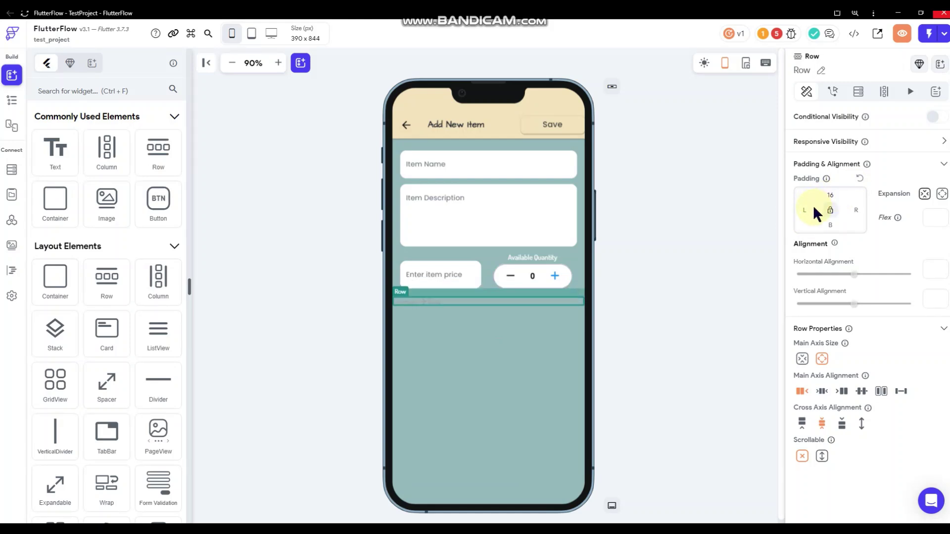
{"action": "left_click", "coordinate": [806, 211]}
{"action": "type", "text": "12"}
{"action": "left_click", "coordinate": [855, 210]}
{"action": "type", "text": "12"}
Place an image about 106 by 102 px in the new row and set its border radius to 12.
{"action": "left_click_drag", "start_coordinate": [106, 205], "coordinate": [421, 344]}
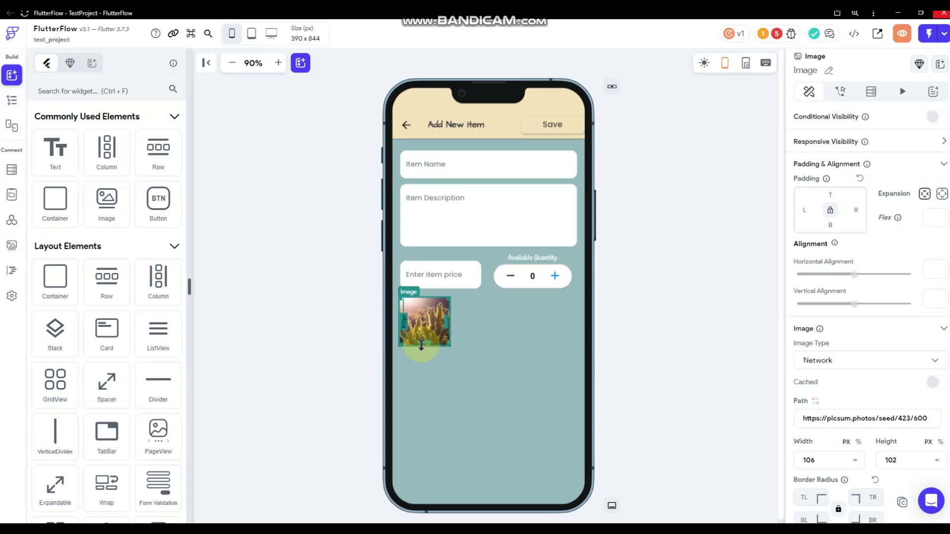
{"action": "scroll", "coordinate": [900, 327], "scroll_direction": "down", "scroll_amount": 2}
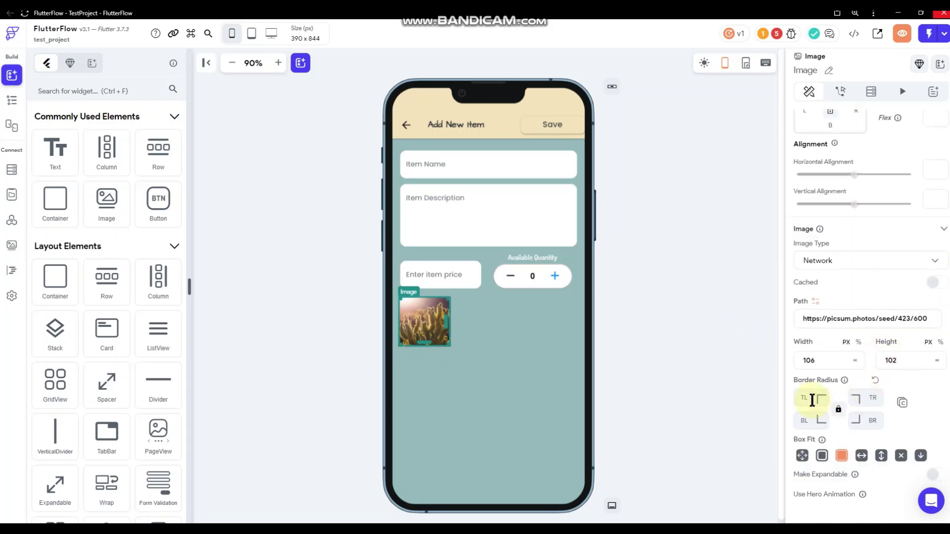
{"action": "left_click", "coordinate": [807, 399]}
{"action": "type", "text": "12"}
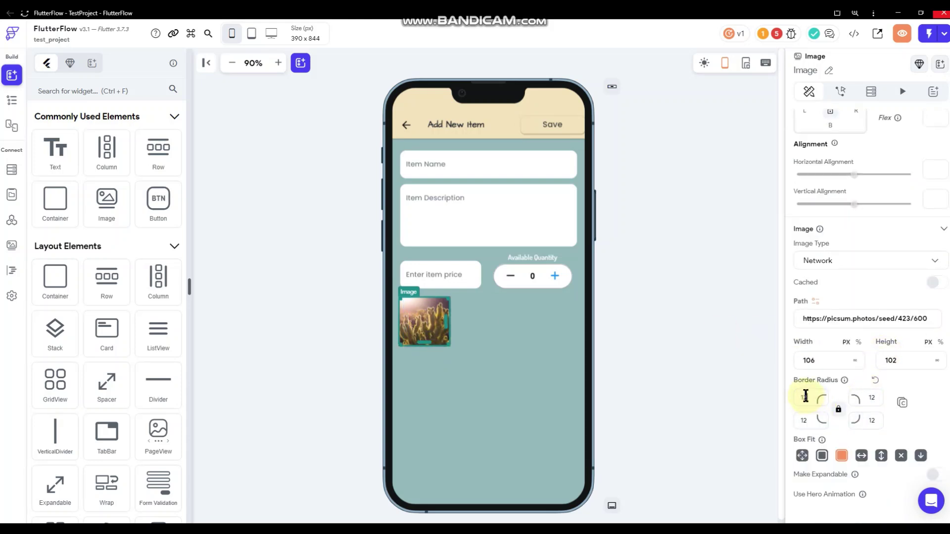
Duplicate the rounded image twice so the row holds three images.
{"action": "right_click", "coordinate": [431, 326]}
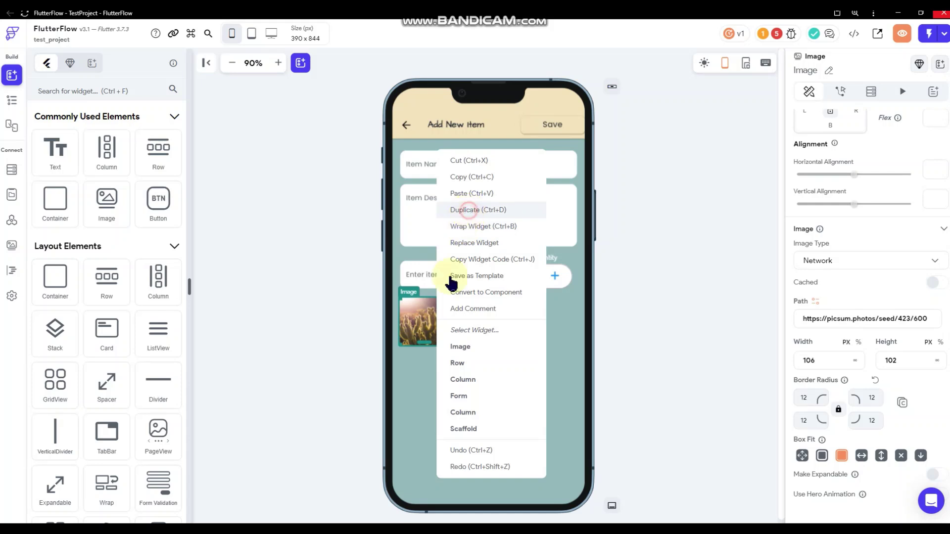
{"action": "left_click", "coordinate": [465, 210]}
{"action": "left_click", "coordinate": [440, 331]}
{"action": "right_click", "coordinate": [440, 330]}
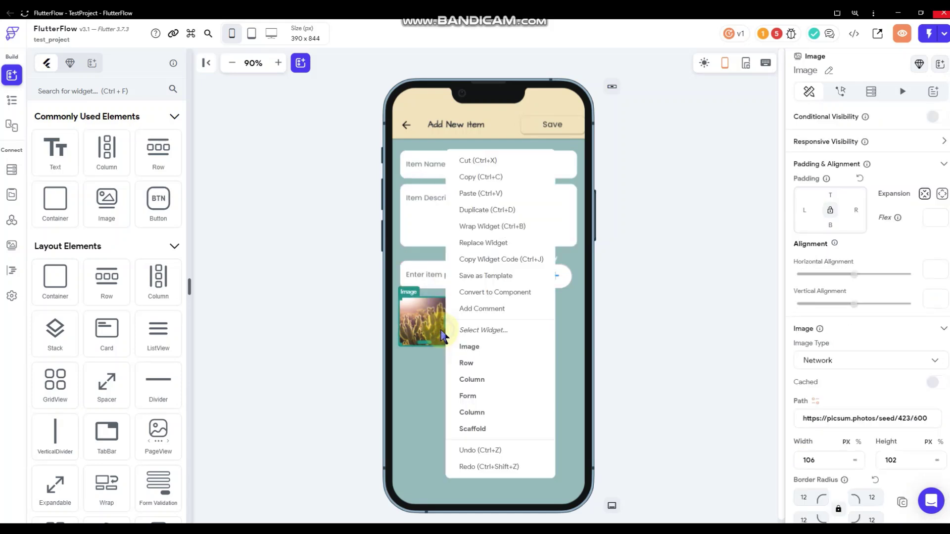
{"action": "left_click", "coordinate": [488, 210]}
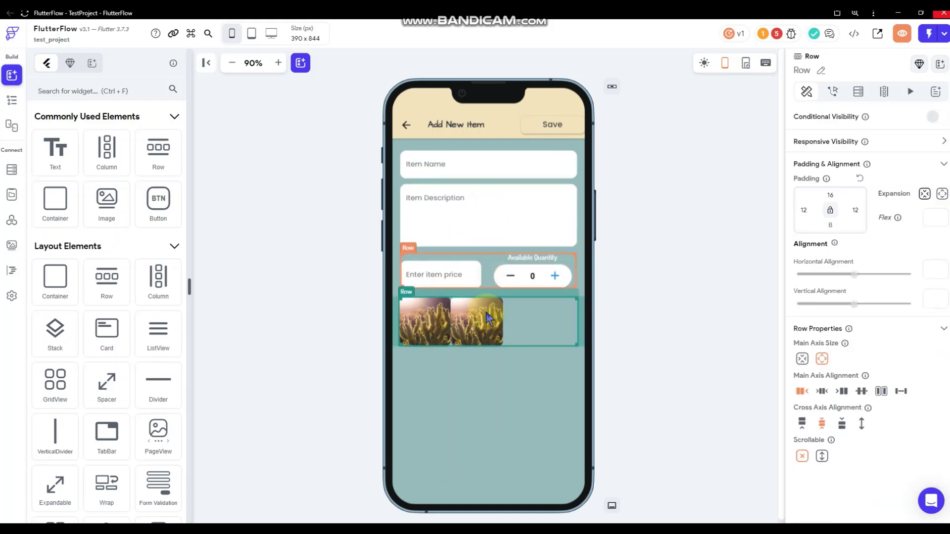
Set the image row's main axis alignment to space evenly.
{"action": "left_click", "coordinate": [568, 332]}
{"action": "left_click", "coordinate": [861, 391]}
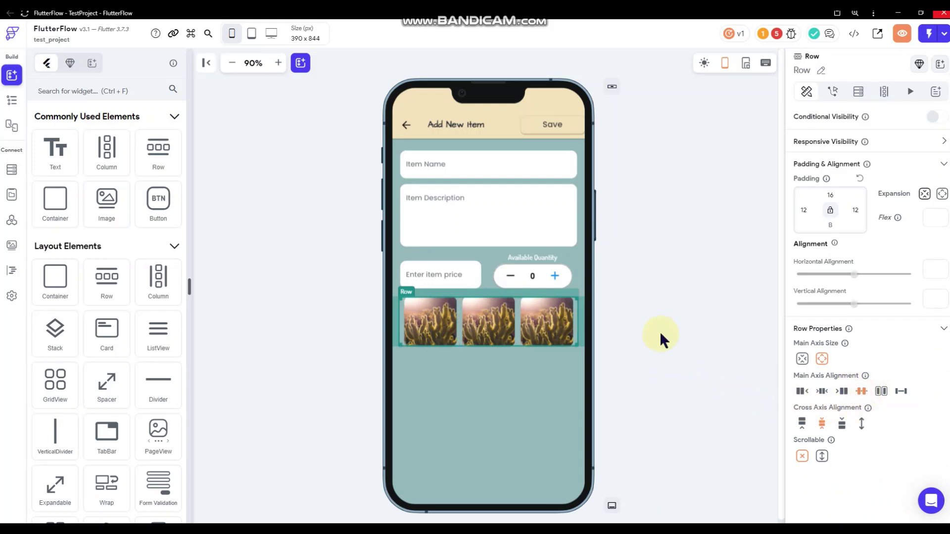
{"action": "left_click", "coordinate": [658, 302]}
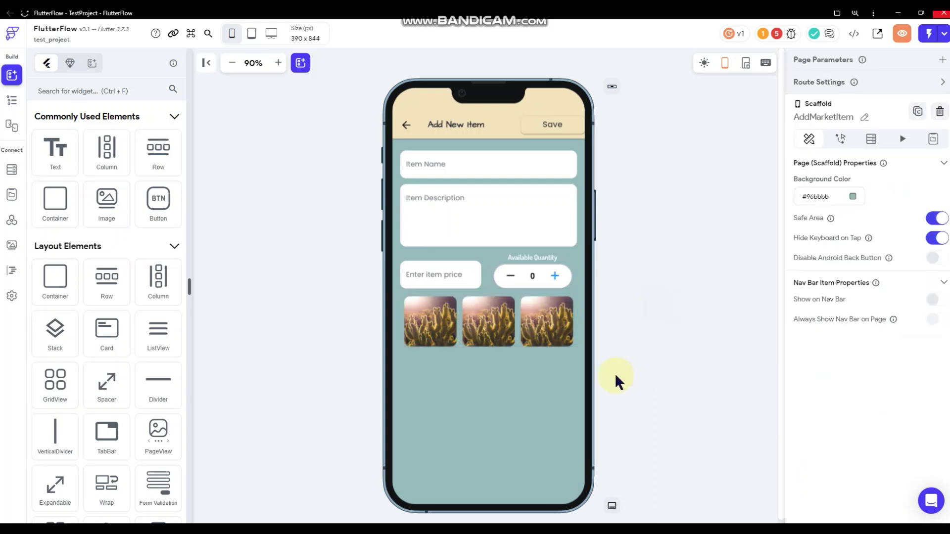
Set the image row's top padding to 28.
{"action": "left_click", "coordinate": [515, 346]}
{"action": "double_click", "coordinate": [836, 197]}
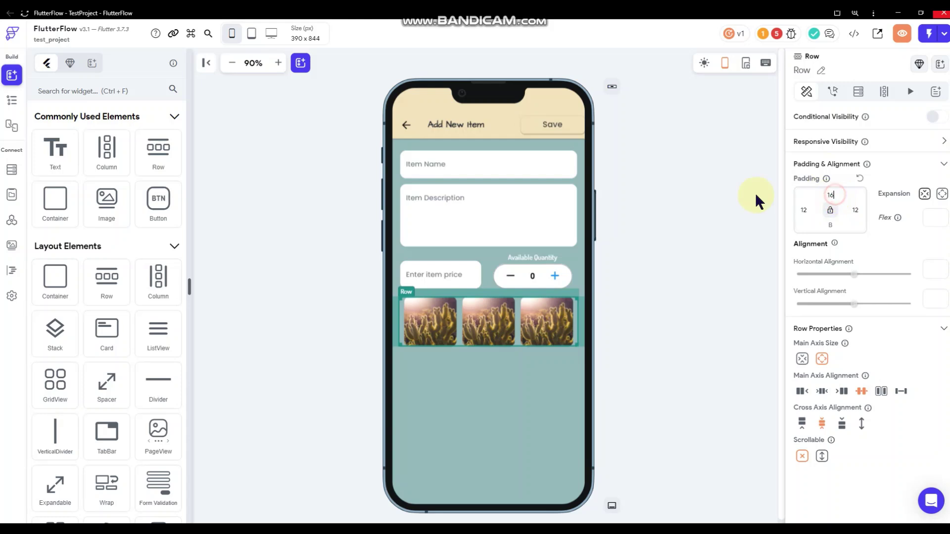
{"action": "type", "text": "28"}
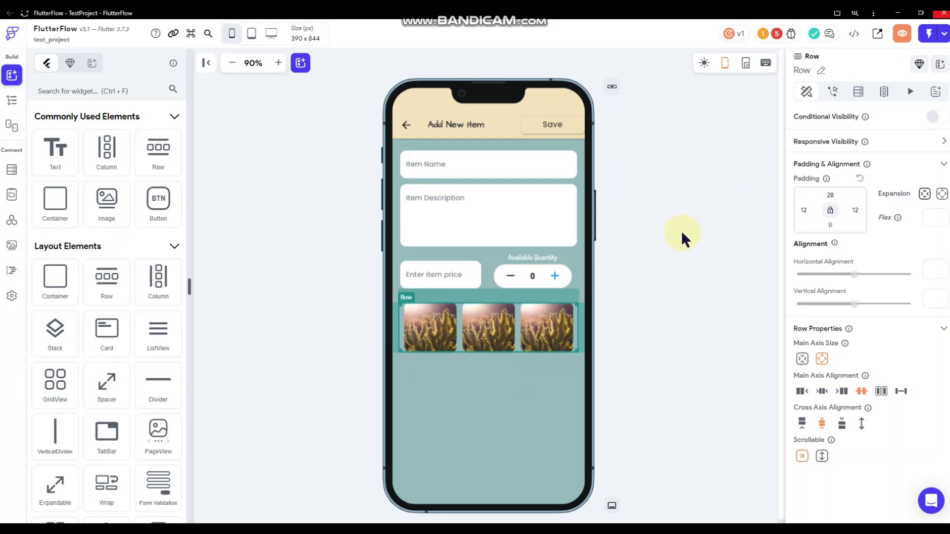
{"action": "left_click", "coordinate": [681, 231]}
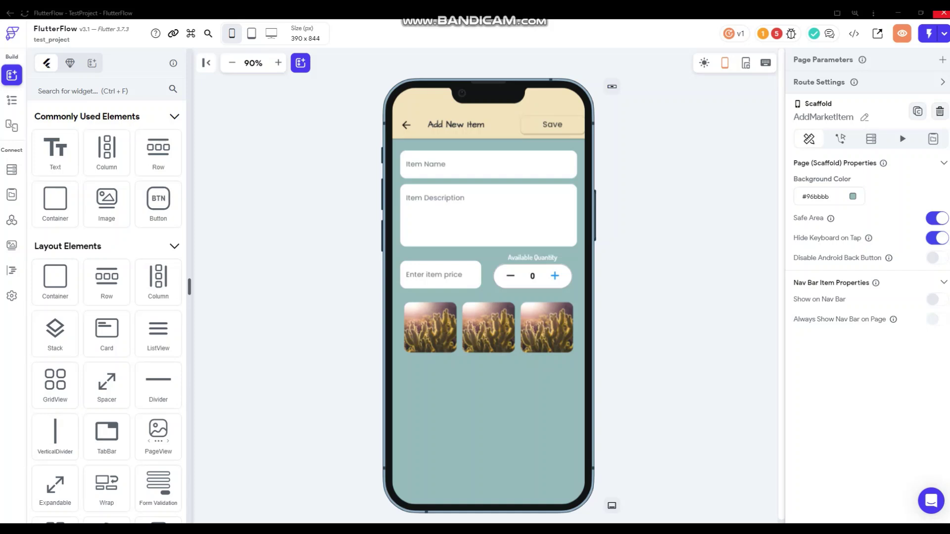
Replace the first image's path with the copied Firebase Storage URL, including its access token, for the upload placeholder.
{"action": "left_click", "coordinate": [443, 321]}
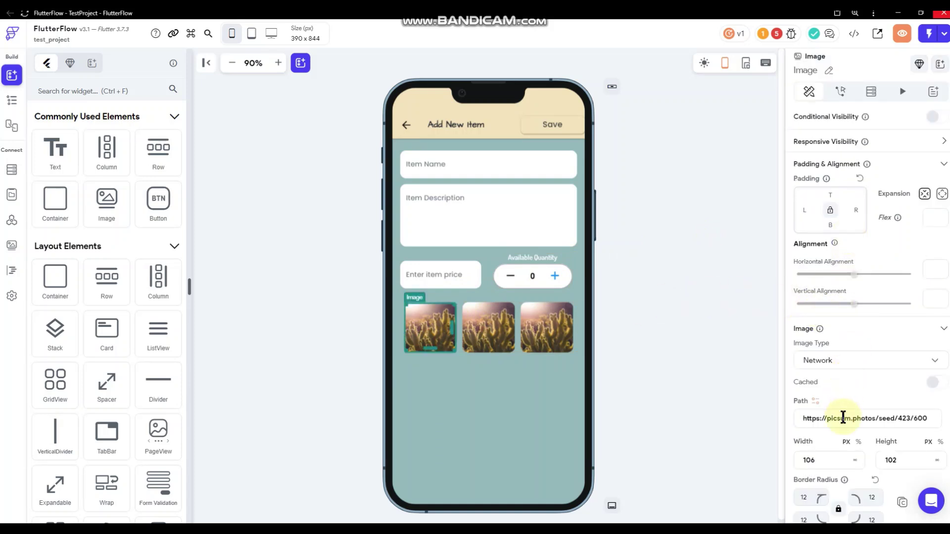
{"action": "triple_click", "coordinate": [843, 418]}
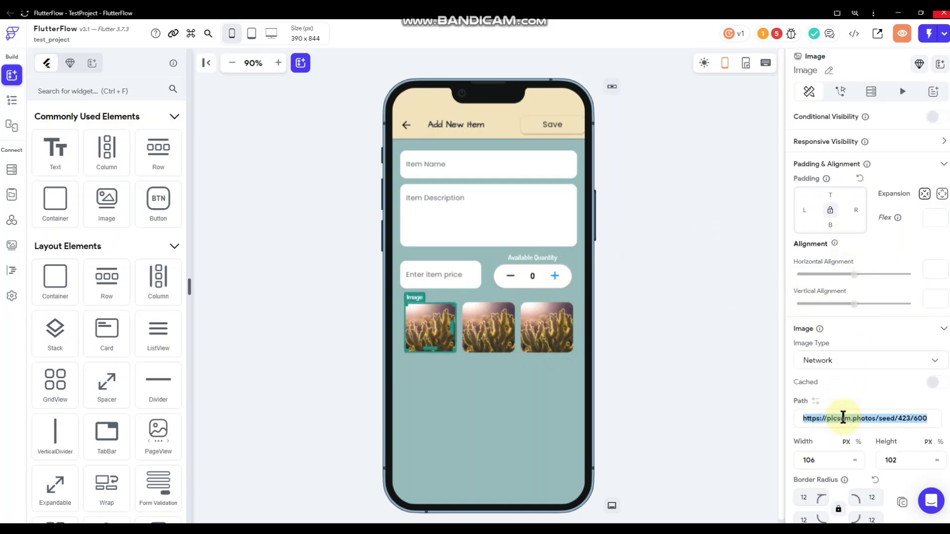
{"action": "key", "text": "ctrl+v"}
{"action": "left_click", "coordinate": [488, 326]}
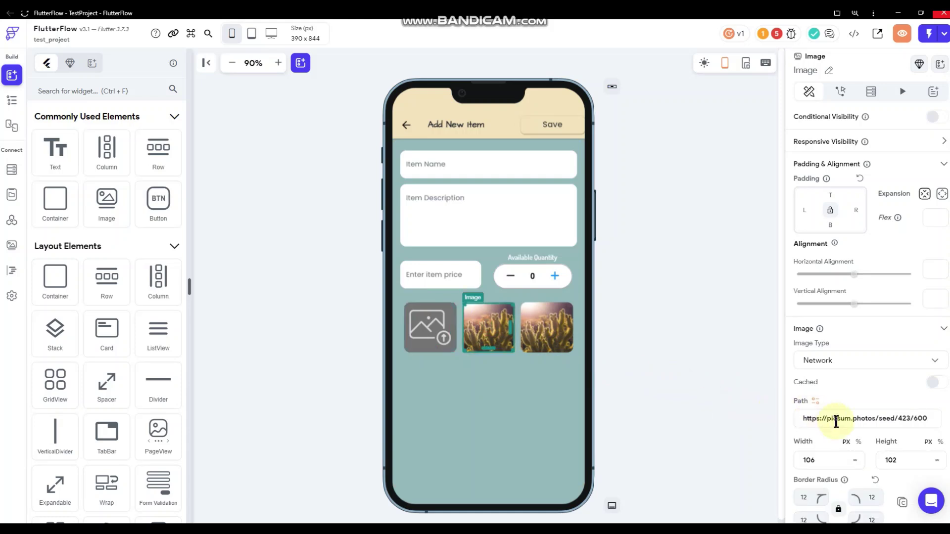
Add an on-tap Upload/Save Photo/Video action to the first image with Firebase as the upload type.
{"action": "left_click", "coordinate": [428, 324]}
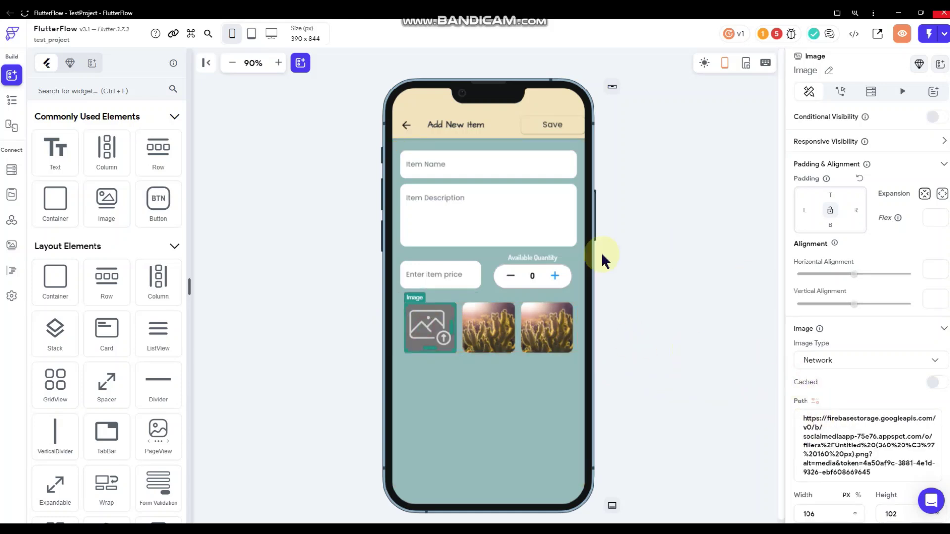
{"action": "left_click", "coordinate": [843, 94]}
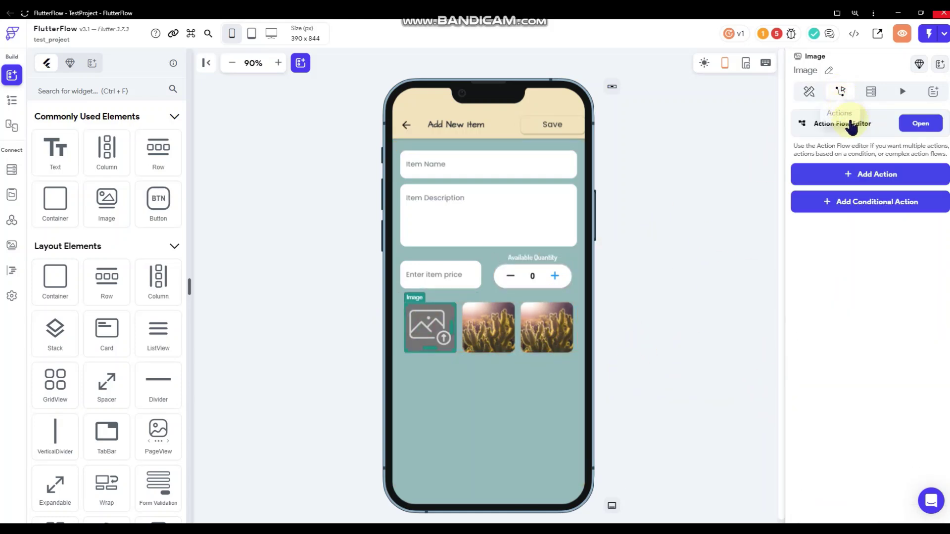
{"action": "left_click", "coordinate": [859, 174]}
{"action": "scroll", "coordinate": [855, 277], "scroll_direction": "down", "scroll_amount": 3}
{"action": "scroll", "coordinate": [853, 279], "scroll_direction": "down", "scroll_amount": 2}
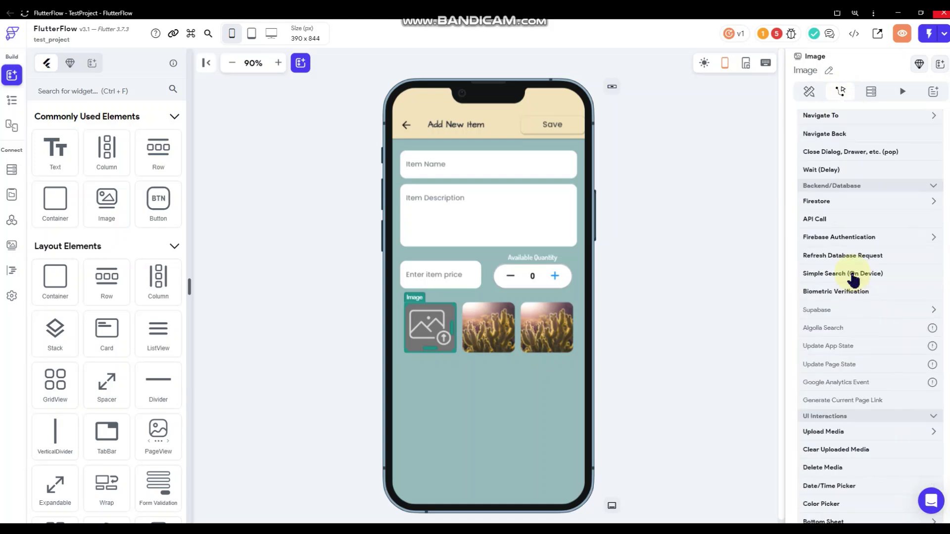
{"action": "scroll", "coordinate": [853, 278], "scroll_direction": "down", "scroll_amount": 2}
{"action": "left_click", "coordinate": [837, 337]}
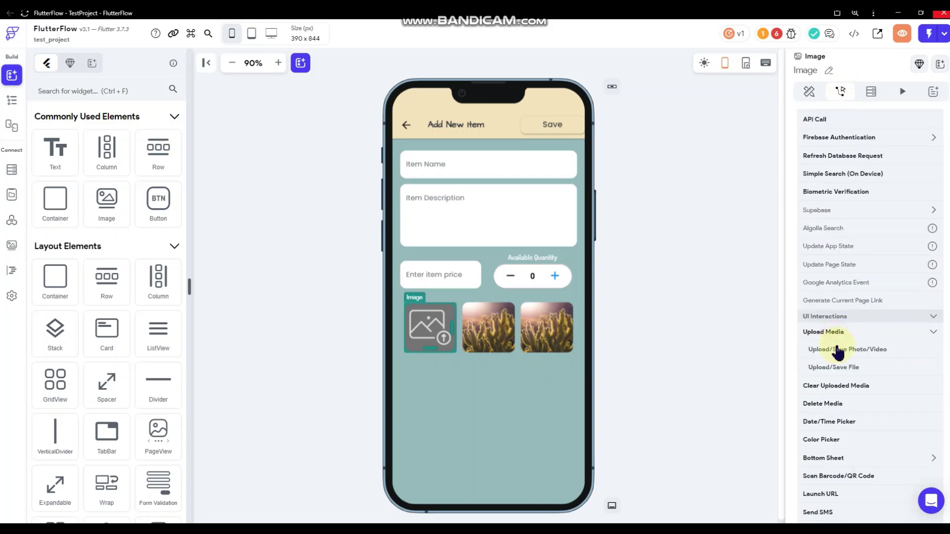
{"action": "scroll", "coordinate": [851, 198], "scroll_direction": "up", "scroll_amount": 4}
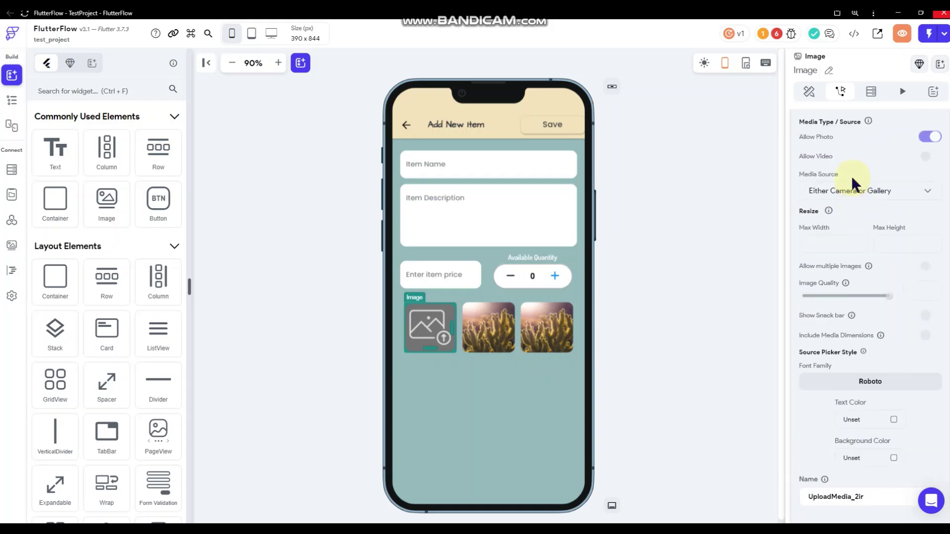
{"action": "left_click", "coordinate": [840, 244]}
{"action": "left_click", "coordinate": [842, 246]}
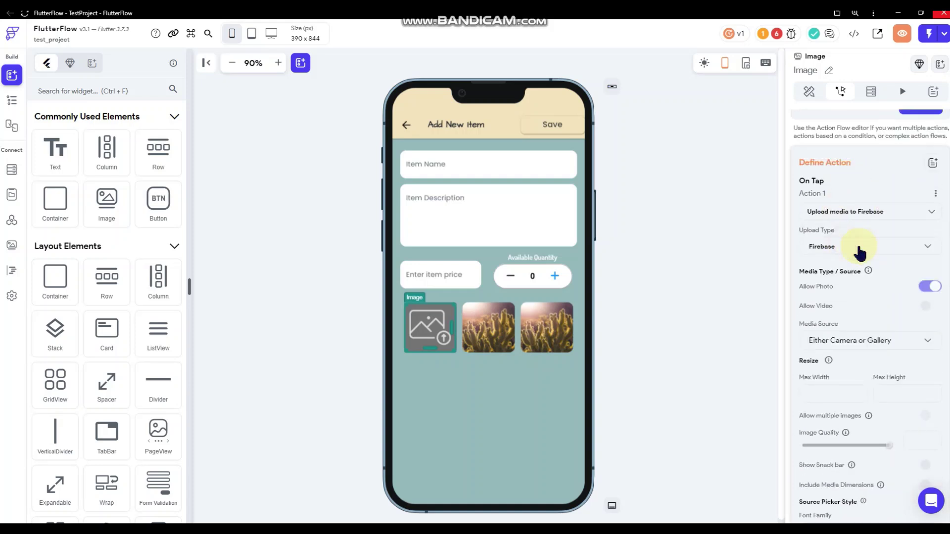
Keep Either Camera or Gallery as the media source and enable Show Snack bar for the first image's upload action.
{"action": "scroll", "coordinate": [854, 263], "scroll_direction": "down", "scroll_amount": 2}
{"action": "scroll", "coordinate": [854, 263], "scroll_direction": "down", "scroll_amount": 1}
{"action": "scroll", "coordinate": [854, 262], "scroll_direction": "up", "scroll_amount": 1}
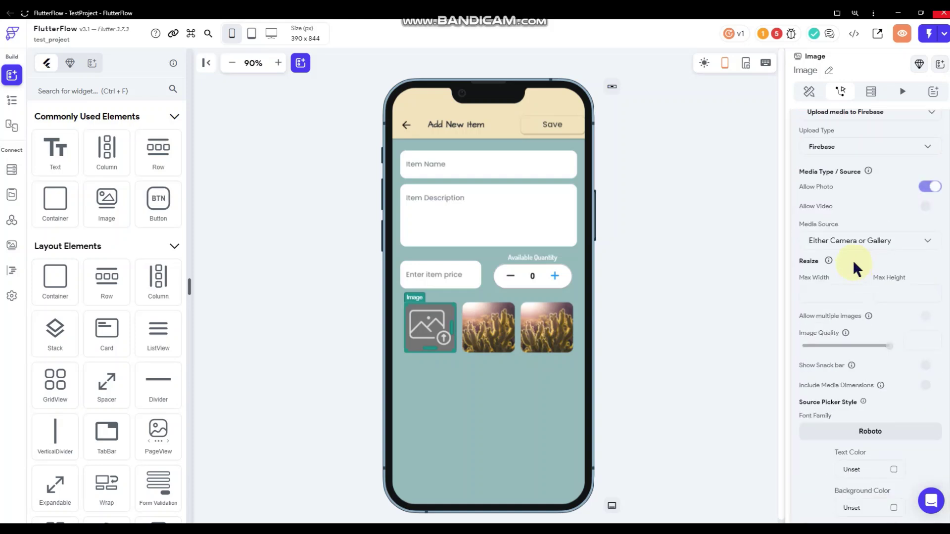
{"action": "left_click", "coordinate": [855, 247]}
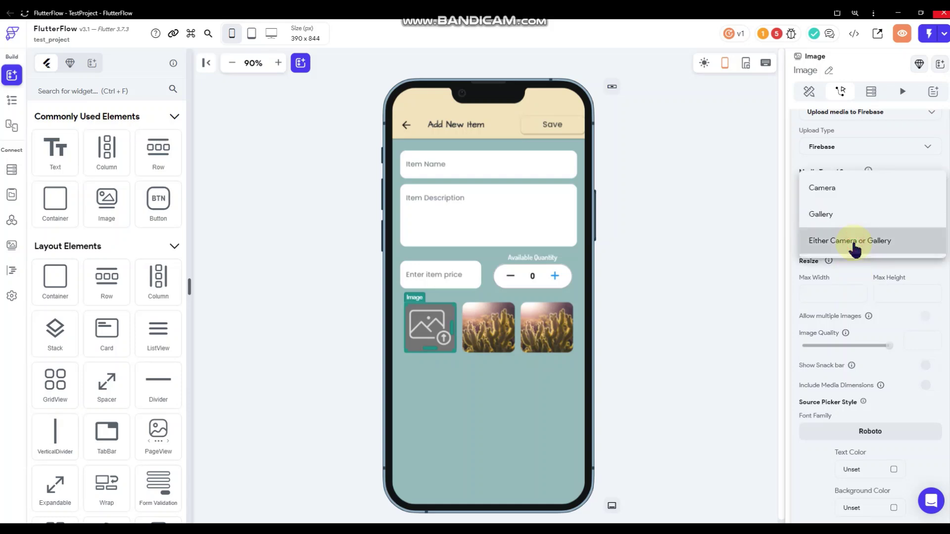
{"action": "left_click", "coordinate": [861, 297]}
{"action": "scroll", "coordinate": [861, 297], "scroll_direction": "down", "scroll_amount": 2}
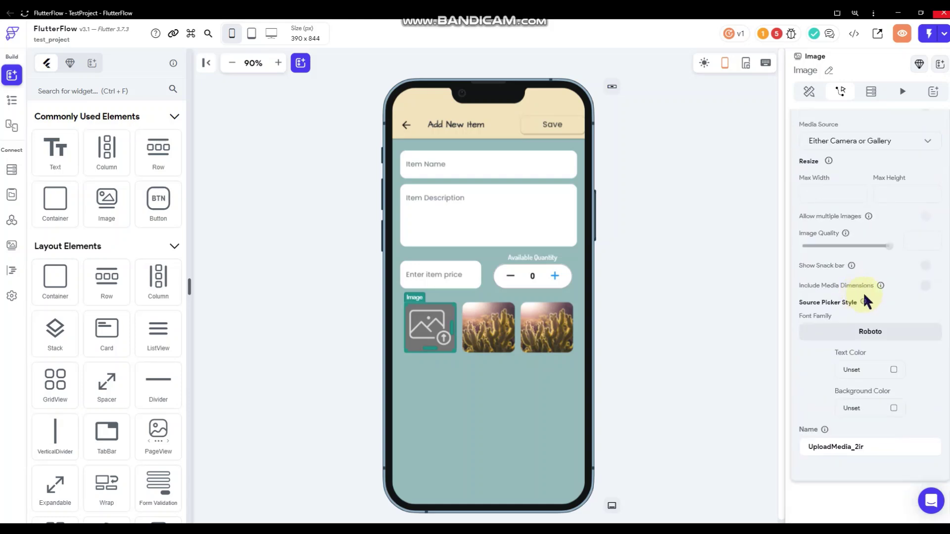
{"action": "left_click", "coordinate": [930, 267]}
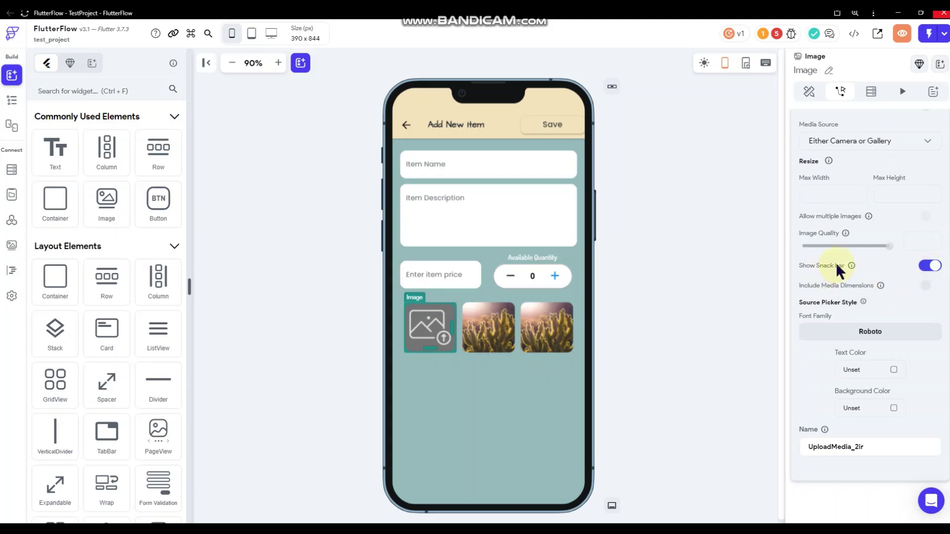
{"action": "scroll", "coordinate": [836, 262], "scroll_direction": "up", "scroll_amount": 5}
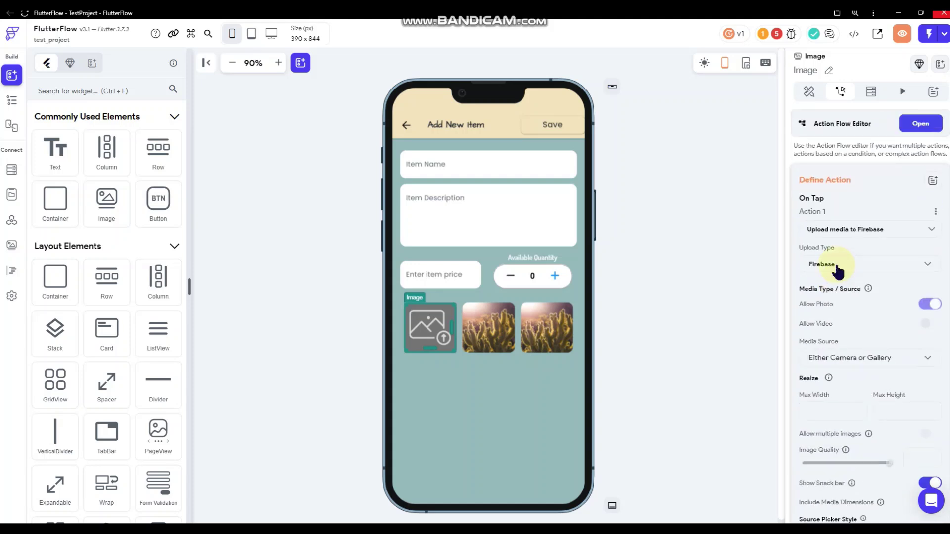
Bind the first image's path to the Uploaded File URL widget state.
{"action": "left_click", "coordinate": [421, 340]}
{"action": "left_click", "coordinate": [810, 93]}
{"action": "left_click", "coordinate": [815, 401]}
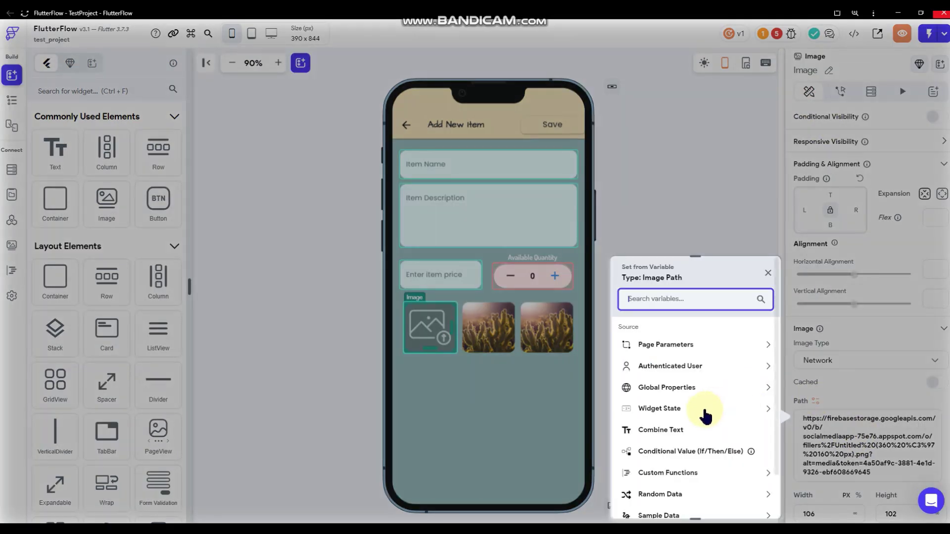
{"action": "left_click", "coordinate": [694, 409]}
{"action": "scroll", "coordinate": [693, 410], "scroll_direction": "down", "scroll_amount": 1}
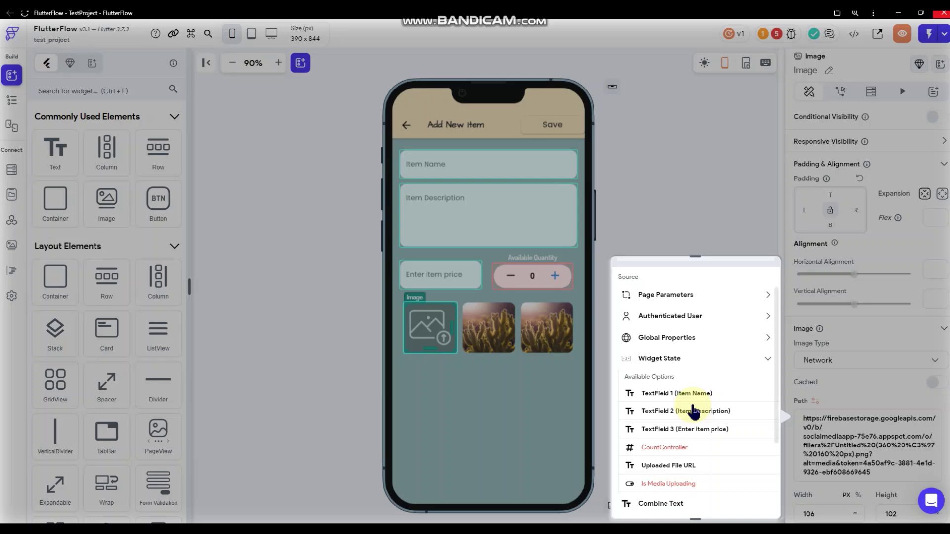
{"action": "left_click", "coordinate": [668, 466]}
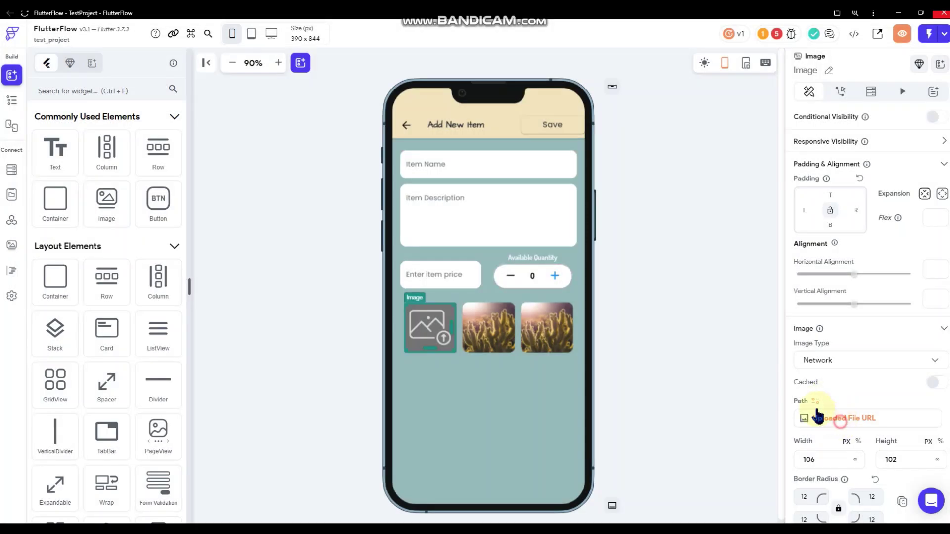
Set the default value of the first image's path variable to the copied placeholder URL, including its access token.
{"action": "left_click", "coordinate": [836, 422]}
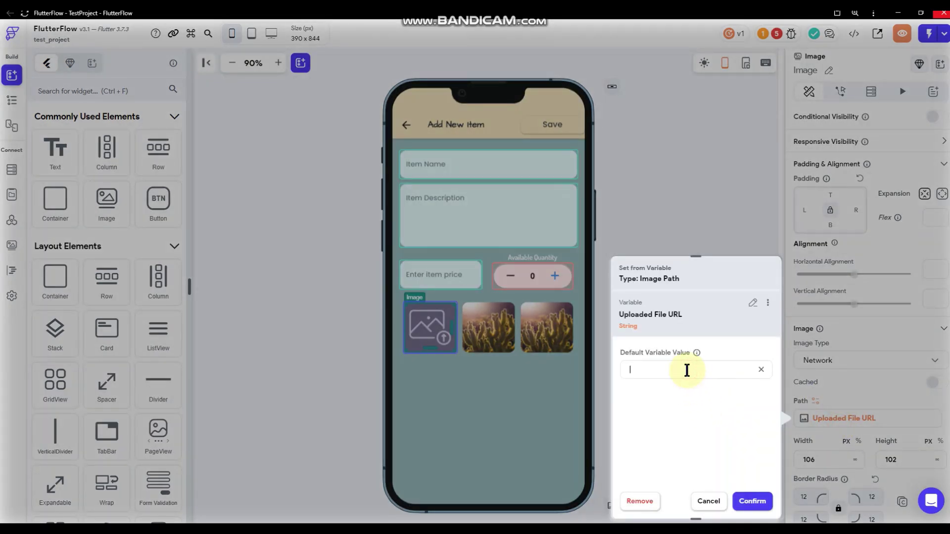
{"action": "key", "text": "ctrl+v"}
{"action": "left_click", "coordinate": [751, 501]}
Add an on-tap Upload/Save Photo/Video action to the second image with Firebase as the upload type.
{"action": "left_click", "coordinate": [482, 330]}
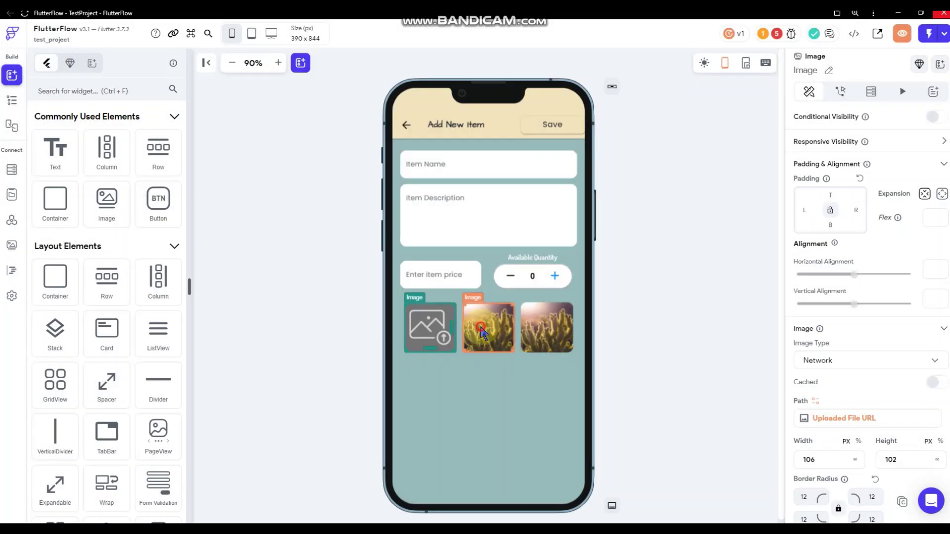
{"action": "left_click", "coordinate": [840, 92]}
{"action": "left_click", "coordinate": [869, 171]}
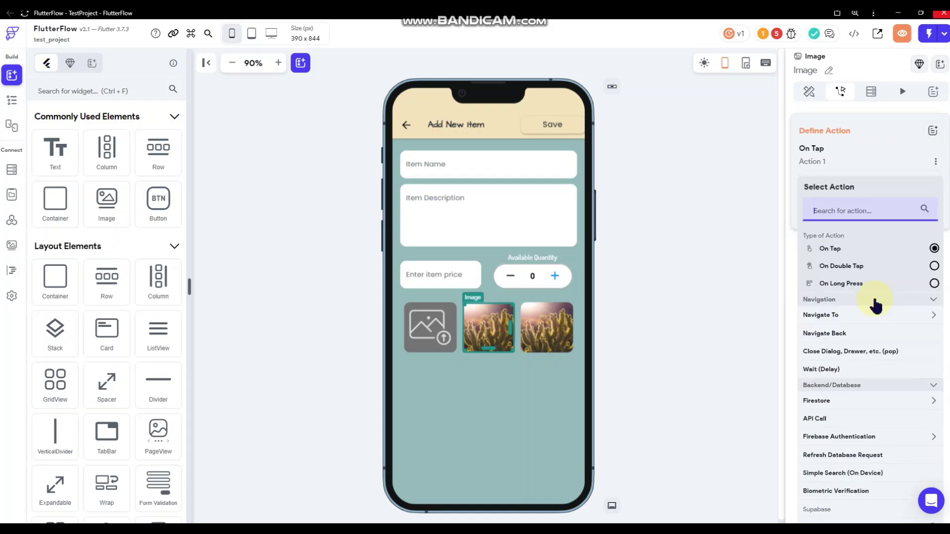
{"action": "scroll", "coordinate": [866, 319], "scroll_direction": "down", "scroll_amount": 5}
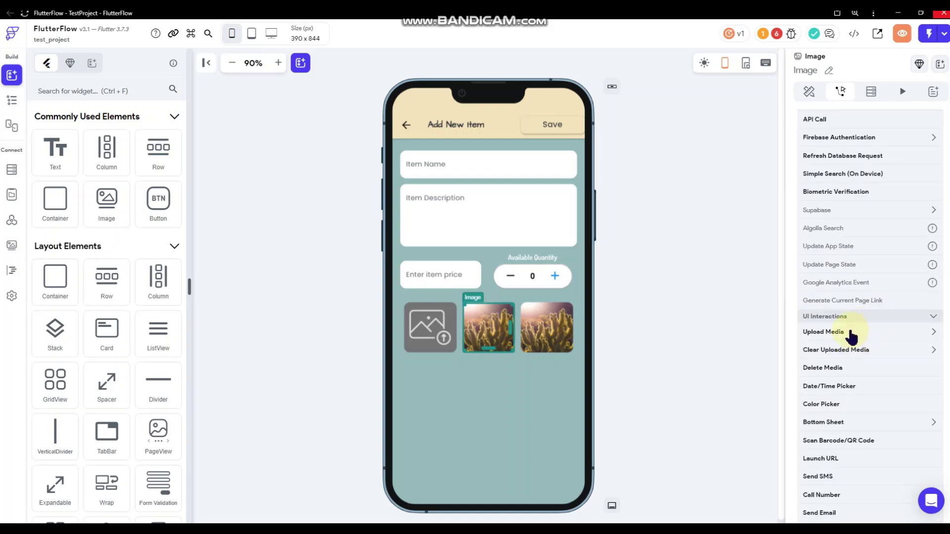
{"action": "left_click", "coordinate": [850, 333]}
{"action": "left_click", "coordinate": [844, 352]}
{"action": "scroll", "coordinate": [886, 215], "scroll_direction": "up", "scroll_amount": 3}
{"action": "left_click", "coordinate": [842, 245]}
{"action": "left_click", "coordinate": [843, 247]}
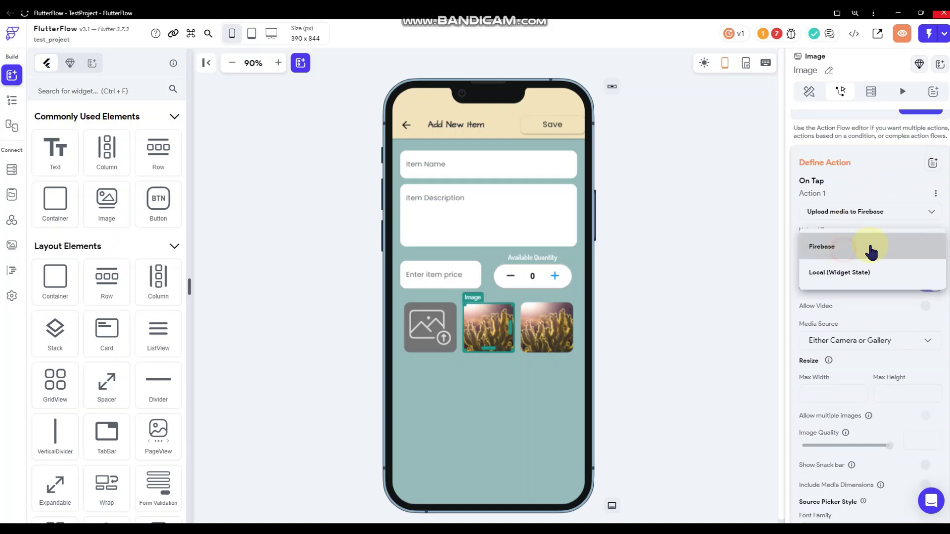
Enable Show Snack bar for the second image's upload action.
{"action": "scroll", "coordinate": [870, 244], "scroll_direction": "down", "scroll_amount": 2}
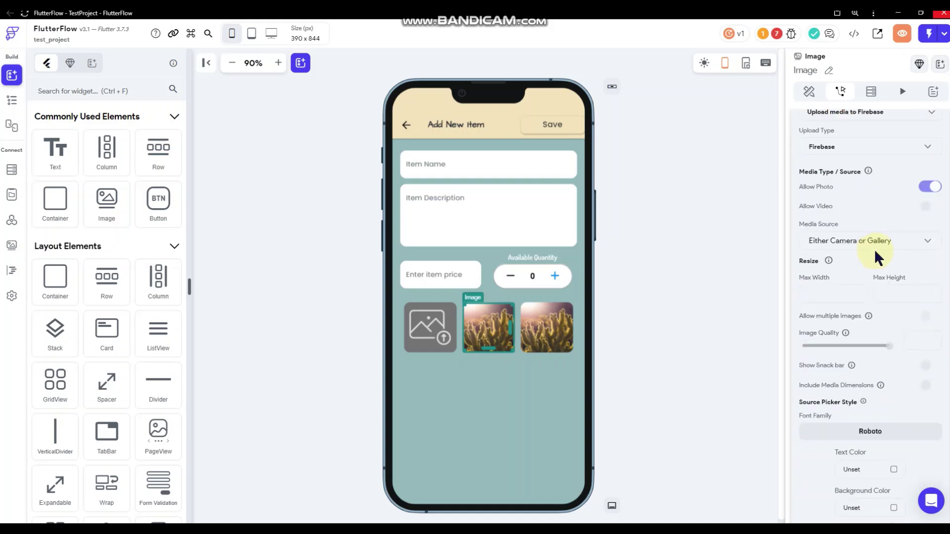
{"action": "scroll", "coordinate": [874, 250], "scroll_direction": "down", "scroll_amount": 2}
{"action": "left_click", "coordinate": [929, 267]}
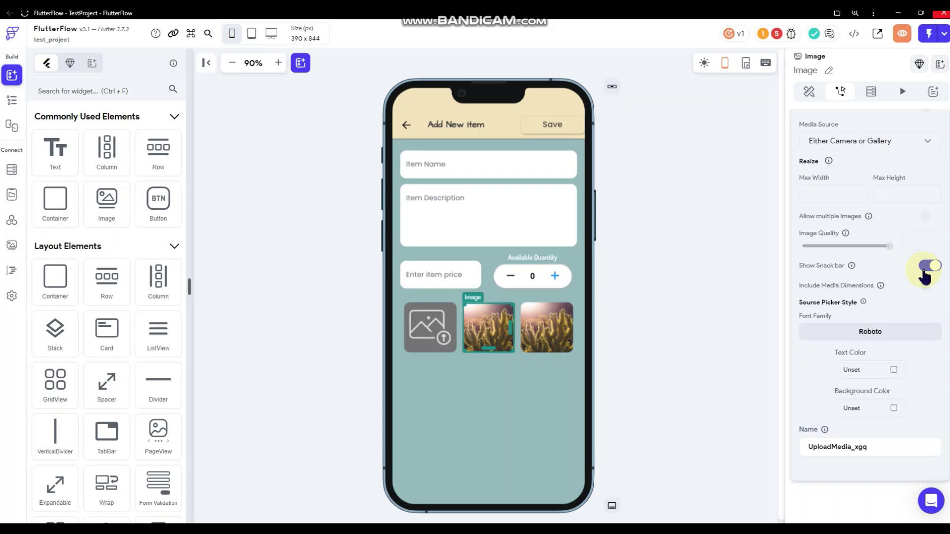
Bind the second image's path to the Uploaded File URL 2 widget state.
{"action": "left_click", "coordinate": [809, 91]}
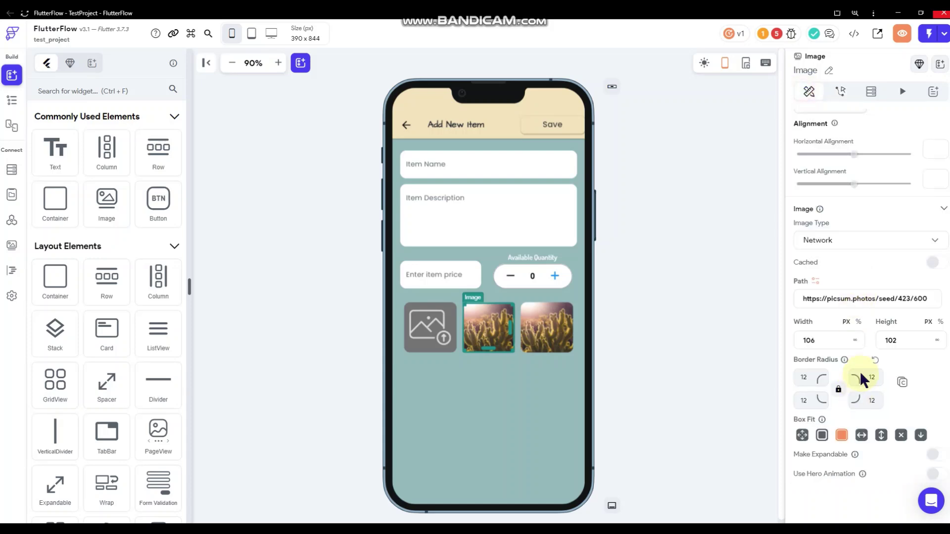
{"action": "scroll", "coordinate": [823, 265], "scroll_direction": "up", "scroll_amount": 1}
{"action": "left_click", "coordinate": [815, 331]}
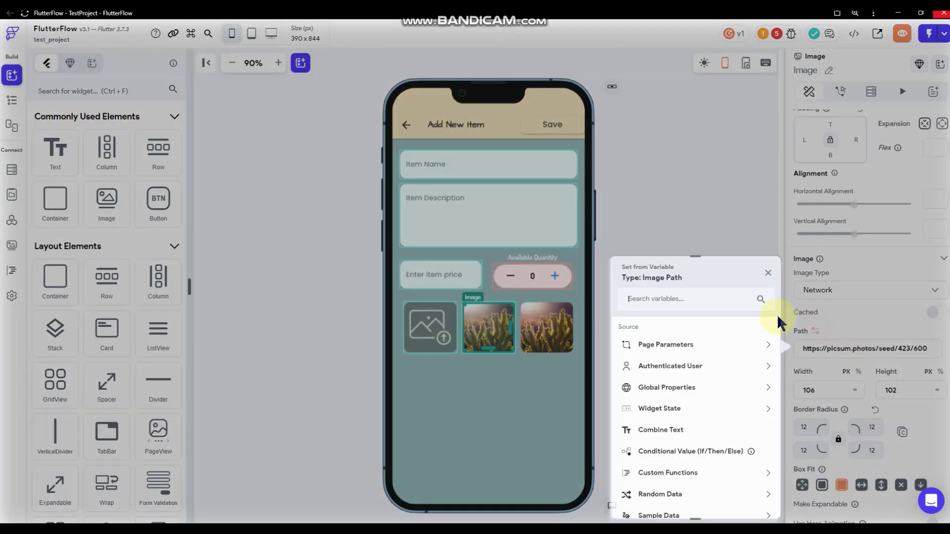
{"action": "left_click", "coordinate": [692, 406]}
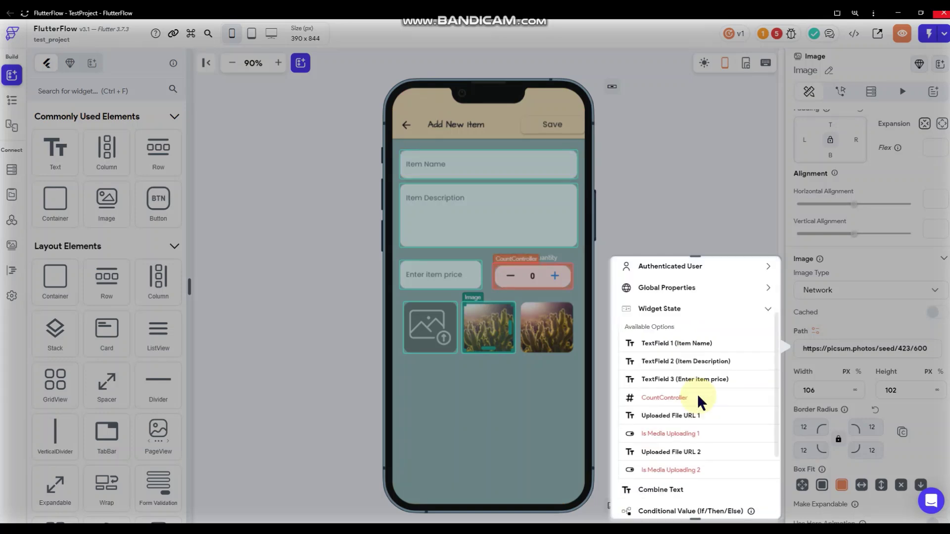
{"action": "left_click", "coordinate": [683, 450]}
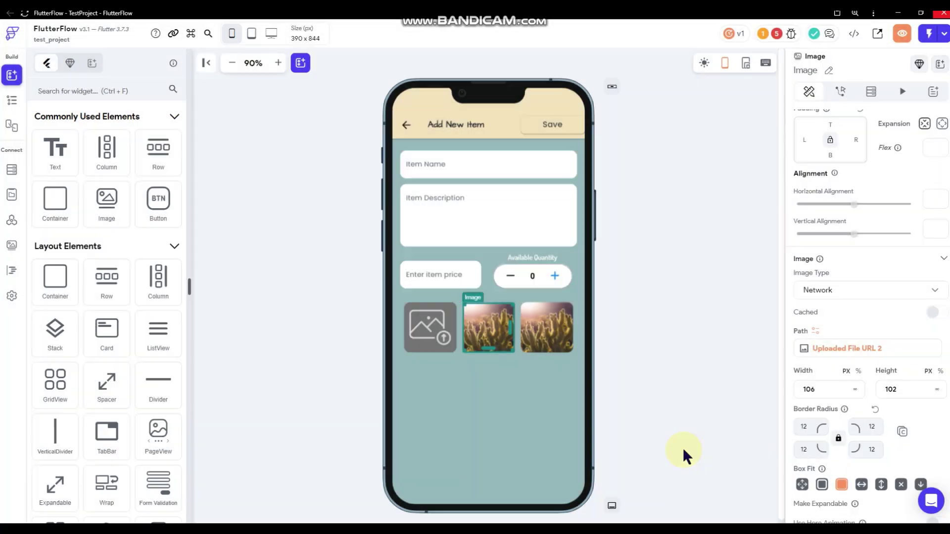
Set the default value of the second image's path variable to the copied placeholder URL, including its access token.
{"action": "left_click", "coordinate": [802, 353]}
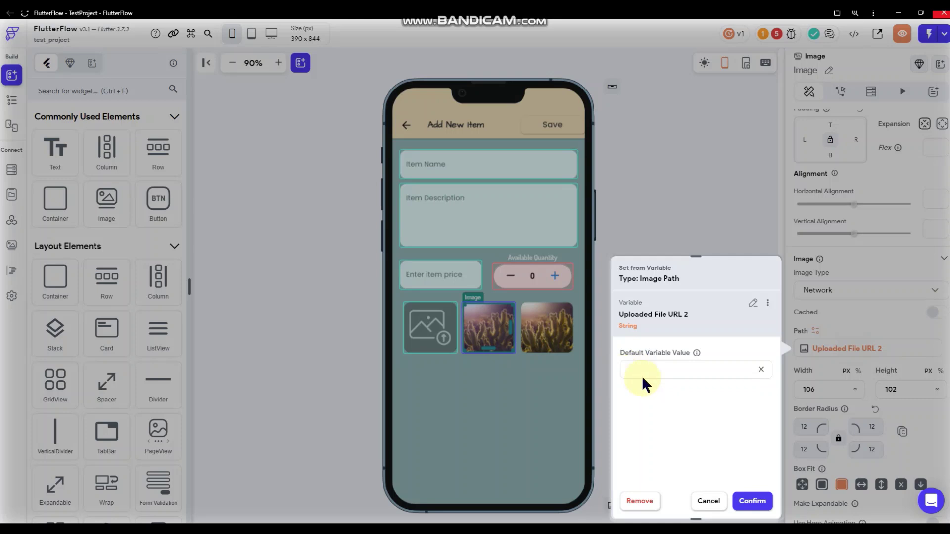
{"action": "key", "text": "ctrl+v"}
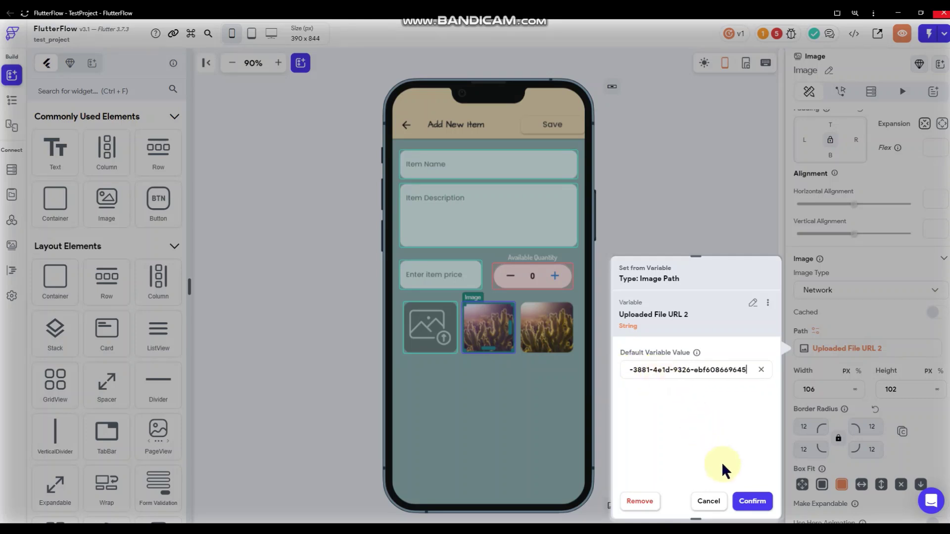
{"action": "left_click", "coordinate": [752, 501]}
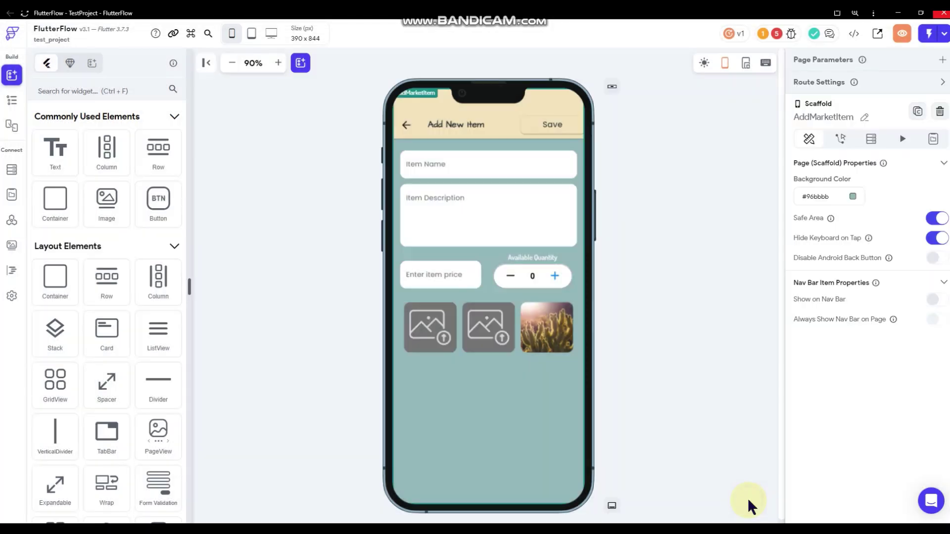
Add an on-tap Upload/Save Photo/Video action to the third image with Firebase as the upload type.
{"action": "left_click", "coordinate": [556, 329]}
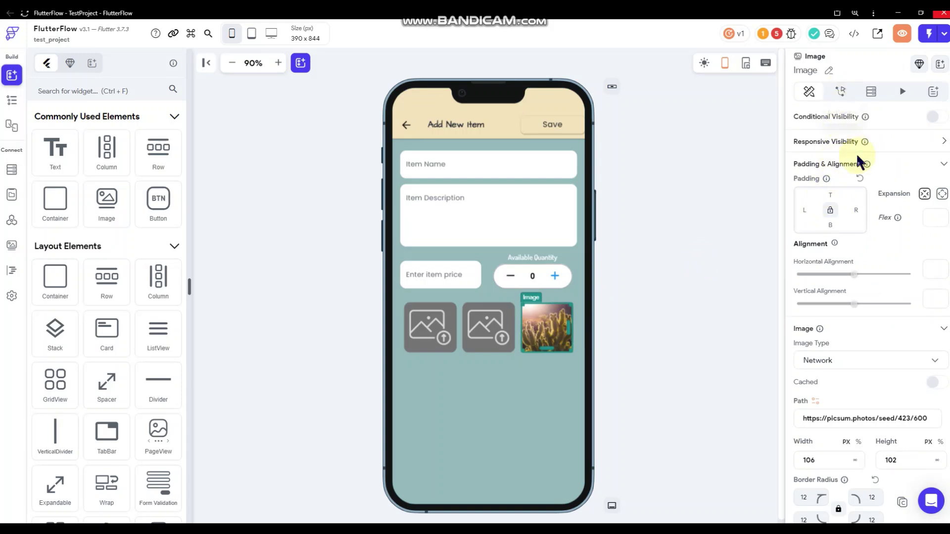
{"action": "left_click", "coordinate": [841, 94]}
{"action": "left_click", "coordinate": [870, 177]}
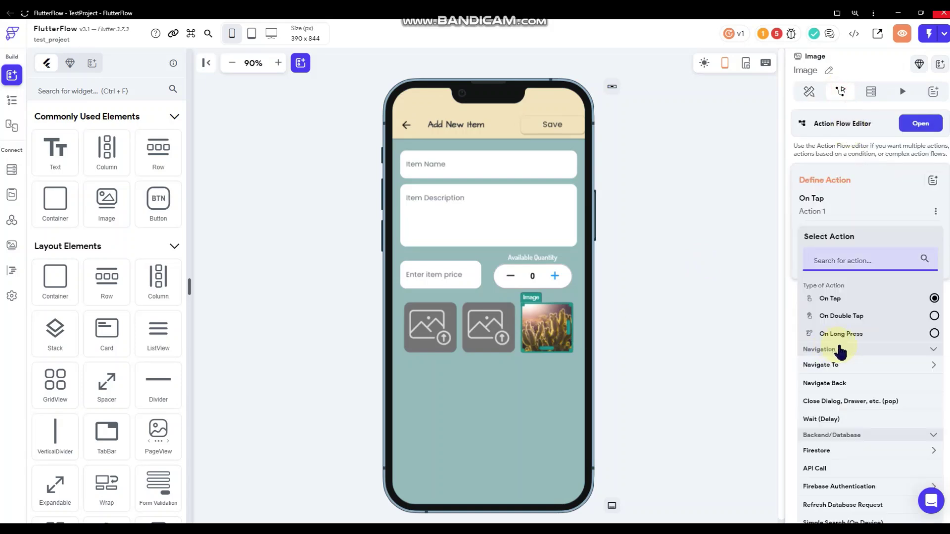
{"action": "scroll", "coordinate": [836, 352], "scroll_direction": "down", "scroll_amount": 3}
{"action": "scroll", "coordinate": [842, 344], "scroll_direction": "down", "scroll_amount": 6}
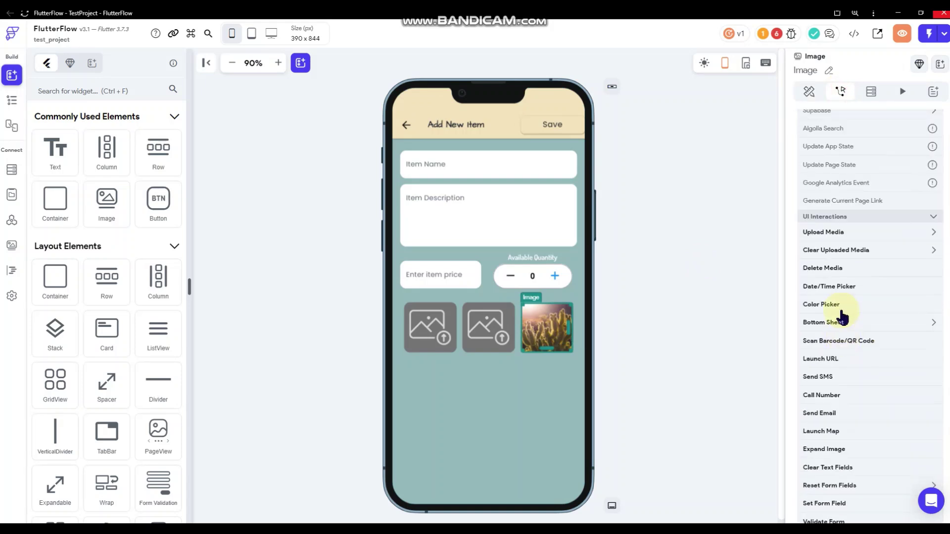
{"action": "left_click", "coordinate": [839, 232]}
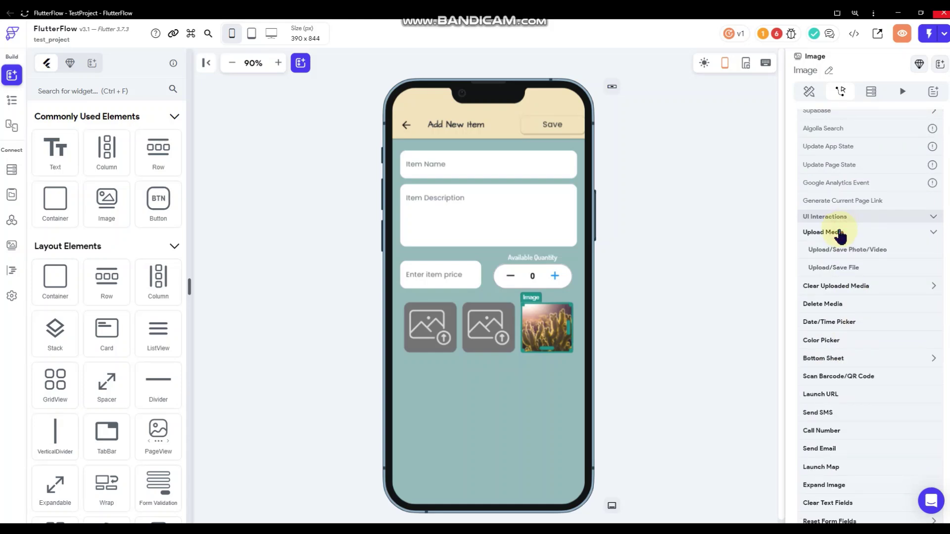
{"action": "left_click", "coordinate": [840, 250]}
{"action": "scroll", "coordinate": [884, 224], "scroll_direction": "up", "scroll_amount": 2}
{"action": "left_click", "coordinate": [849, 149]}
{"action": "left_click", "coordinate": [847, 146]}
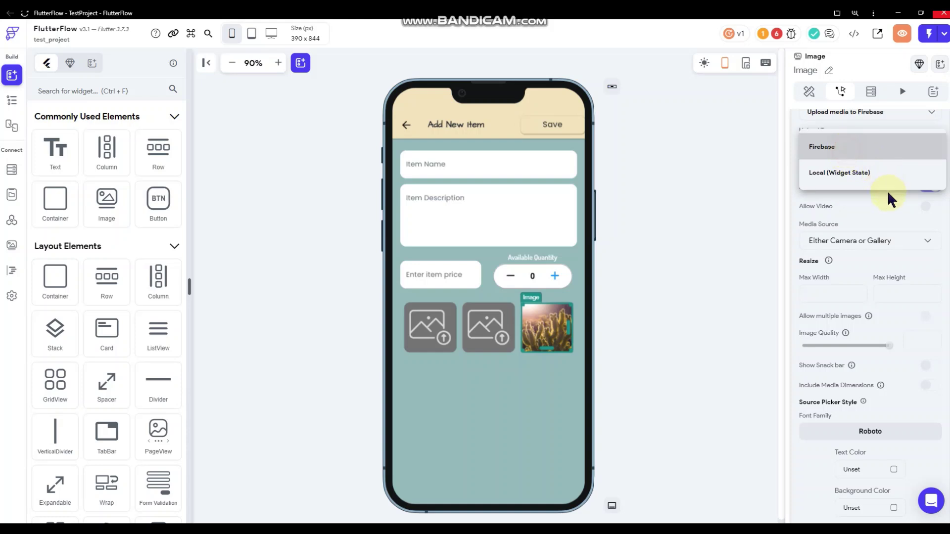
Enable Show Snack bar for the third image's upload action and return to the image's properties.
{"action": "scroll", "coordinate": [888, 196], "scroll_direction": "down", "scroll_amount": 2}
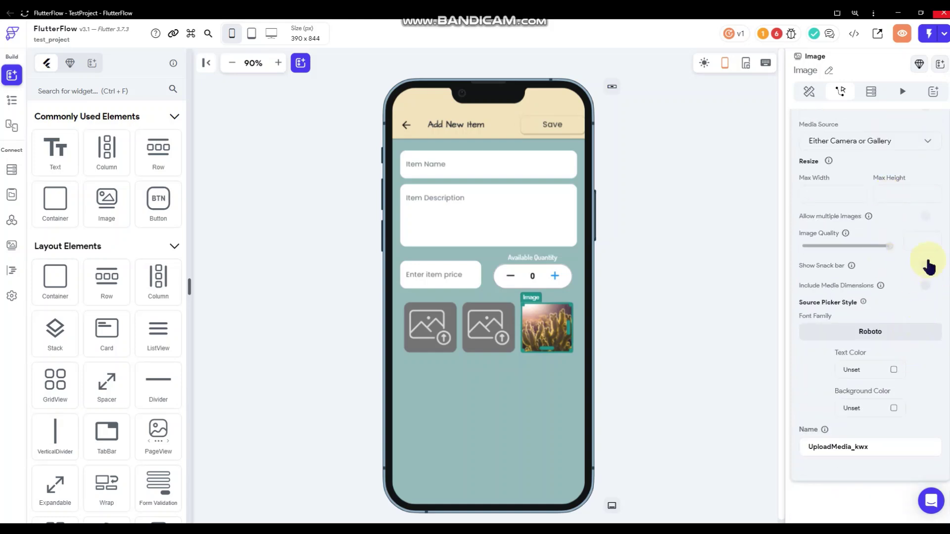
{"action": "left_click", "coordinate": [926, 265]}
{"action": "left_click", "coordinate": [936, 268]}
{"action": "left_click", "coordinate": [810, 93]}
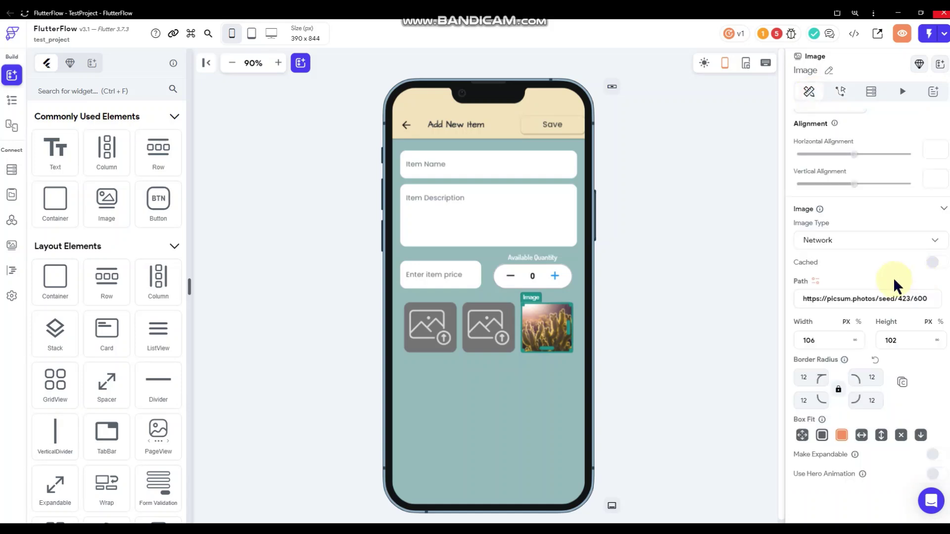
Bind the third image's path to the Uploaded File URL 3 widget state.
{"action": "left_click", "coordinate": [815, 281]}
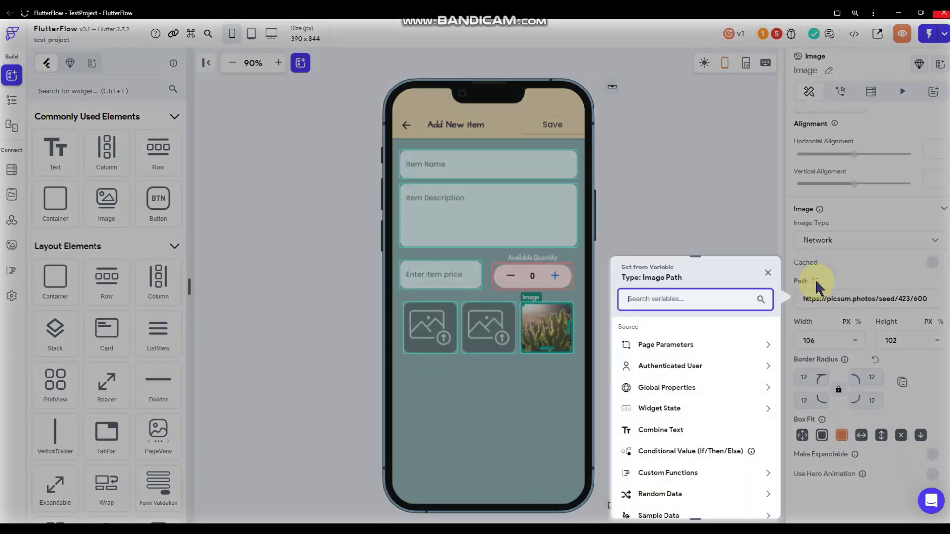
{"action": "left_click", "coordinate": [684, 408]}
{"action": "scroll", "coordinate": [684, 407], "scroll_direction": "down", "scroll_amount": 4}
{"action": "left_click", "coordinate": [666, 387]}
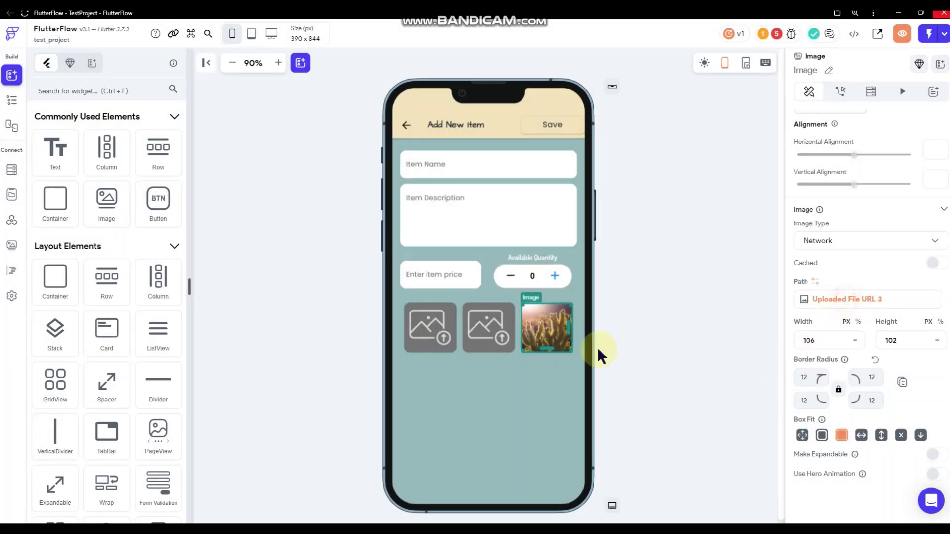
Set the default value of the third image's path variable to the copied placeholder URL, including its access token.
{"action": "key", "text": "ctrl+v"}
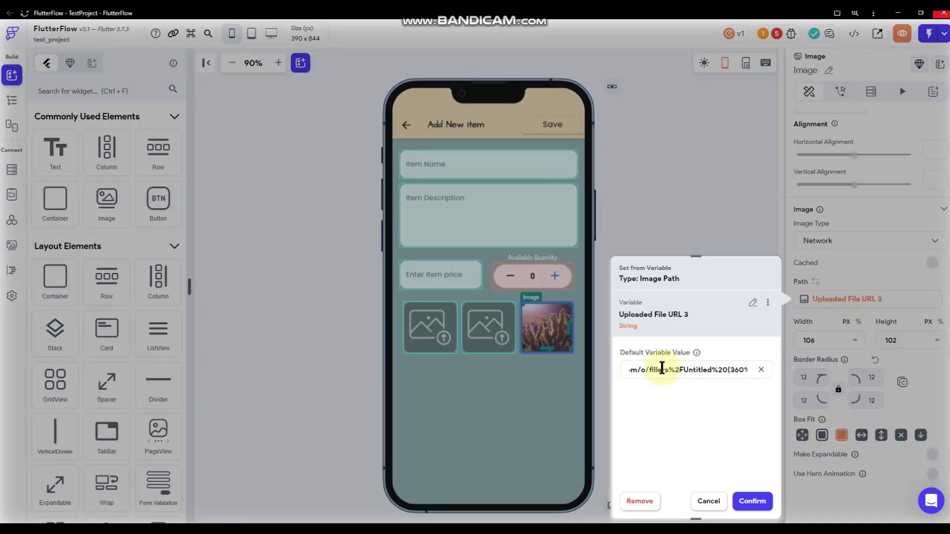
{"action": "left_click", "coordinate": [752, 502]}
{"action": "left_click", "coordinate": [681, 226]}
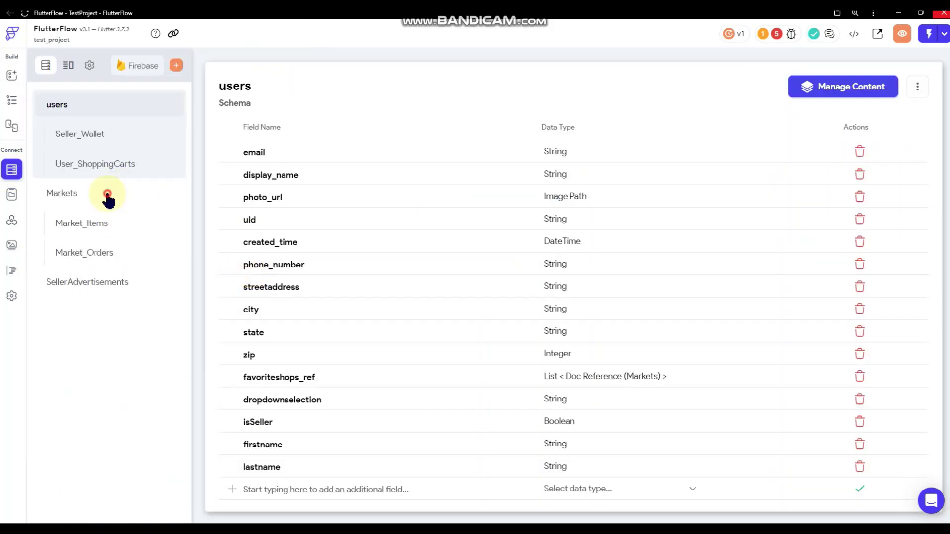
Review the Firestore schemas of the Markets collection and its Market_Items subcollection.
{"action": "left_click", "coordinate": [106, 195]}
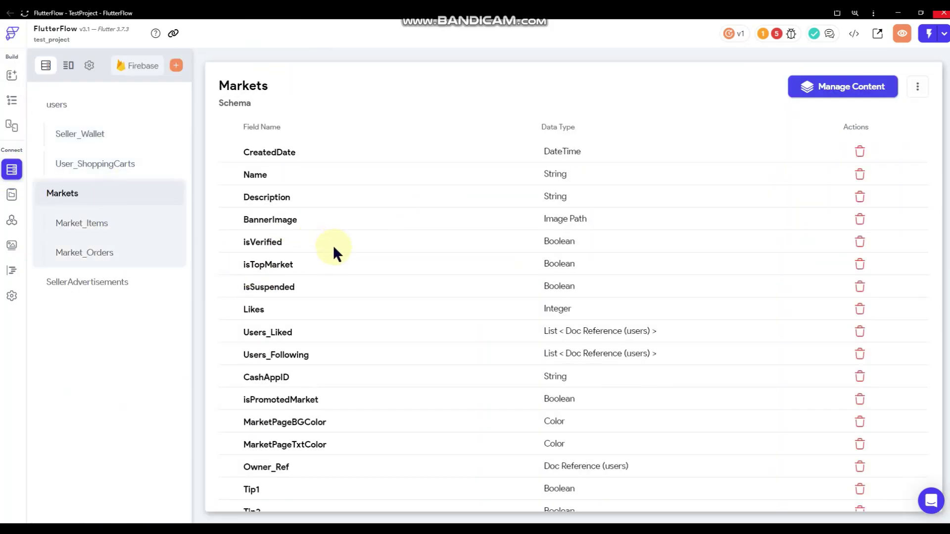
{"action": "scroll", "coordinate": [334, 245], "scroll_direction": "down", "scroll_amount": 5}
{"action": "left_click", "coordinate": [96, 226]}
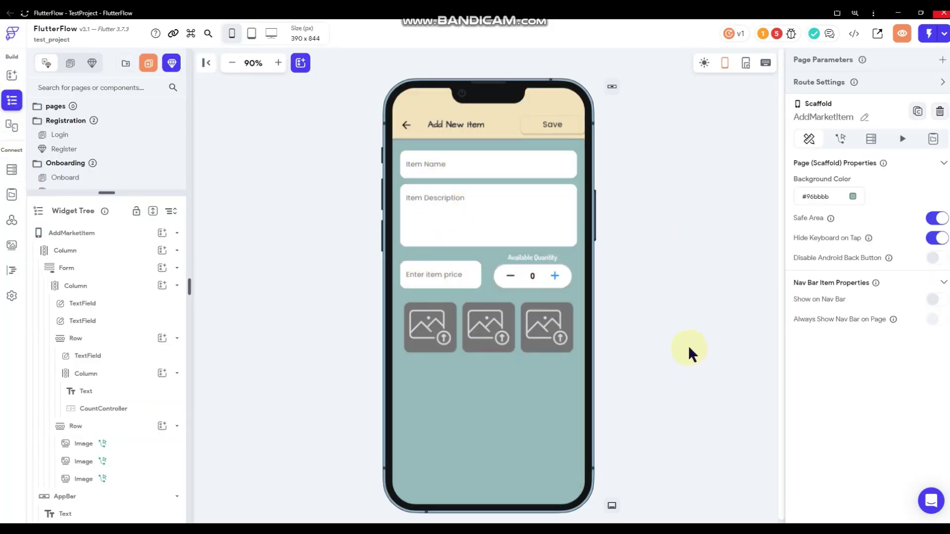
Add an on-tap Firestore Create Document action for the Market_Items collection to the Save button of the AddMarketItem page.
{"action": "left_click", "coordinate": [549, 127]}
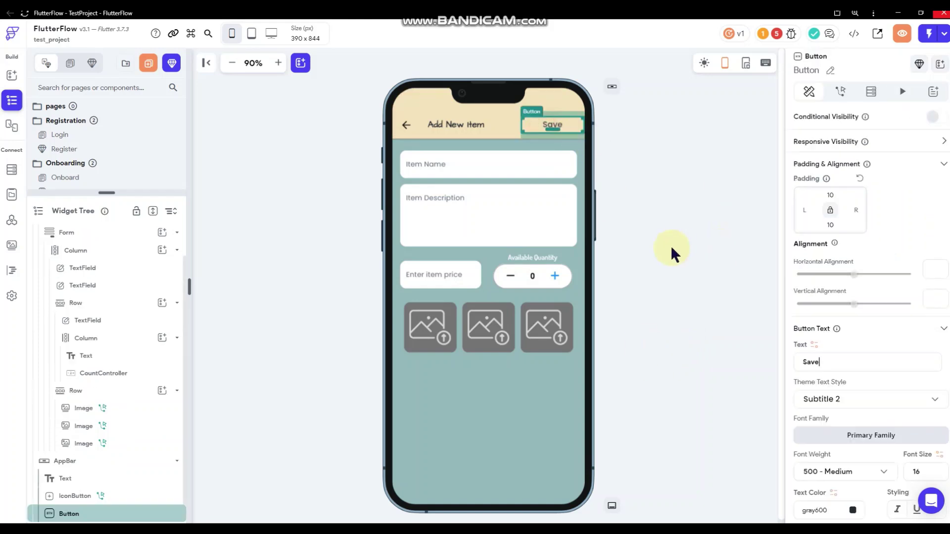
{"action": "left_click", "coordinate": [835, 91]}
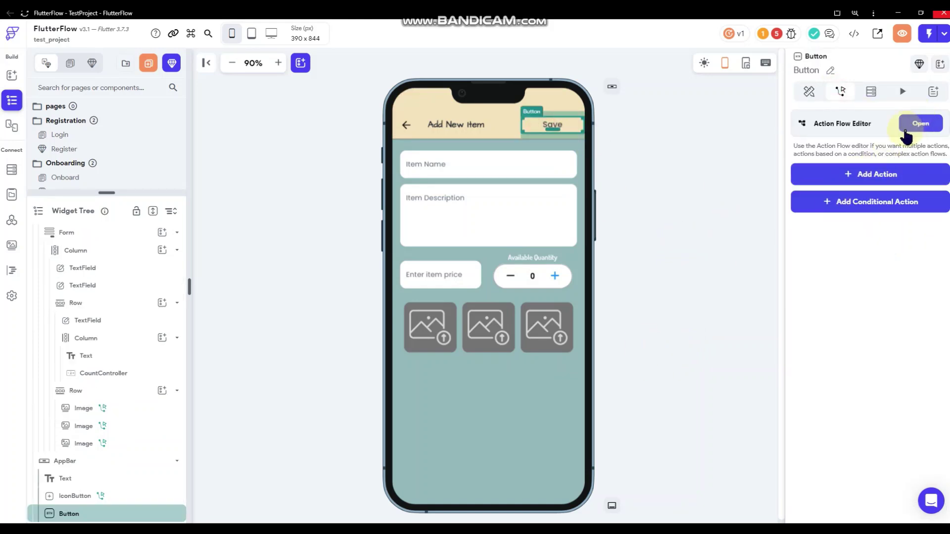
{"action": "left_click", "coordinate": [863, 178]}
{"action": "scroll", "coordinate": [898, 317], "scroll_direction": "down", "scroll_amount": 5}
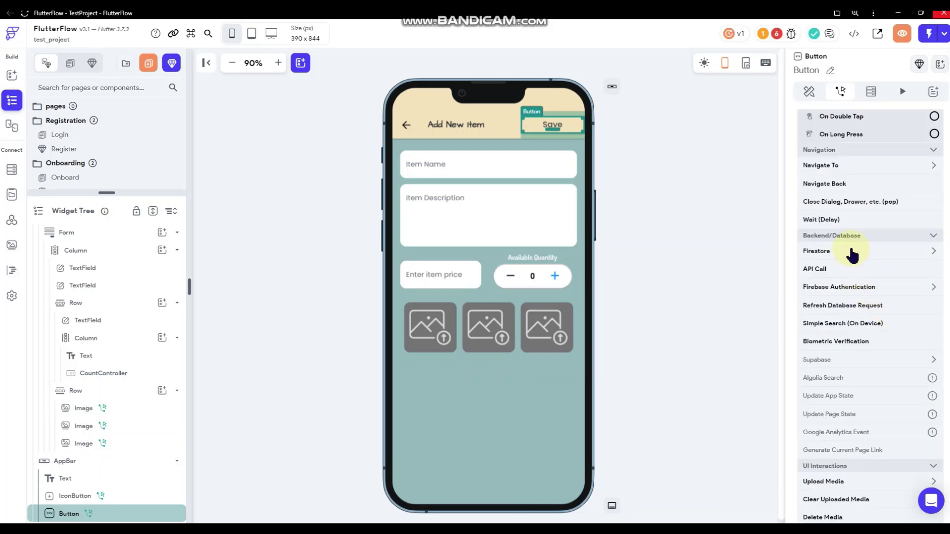
{"action": "left_click", "coordinate": [851, 251]}
{"action": "left_click", "coordinate": [835, 270]}
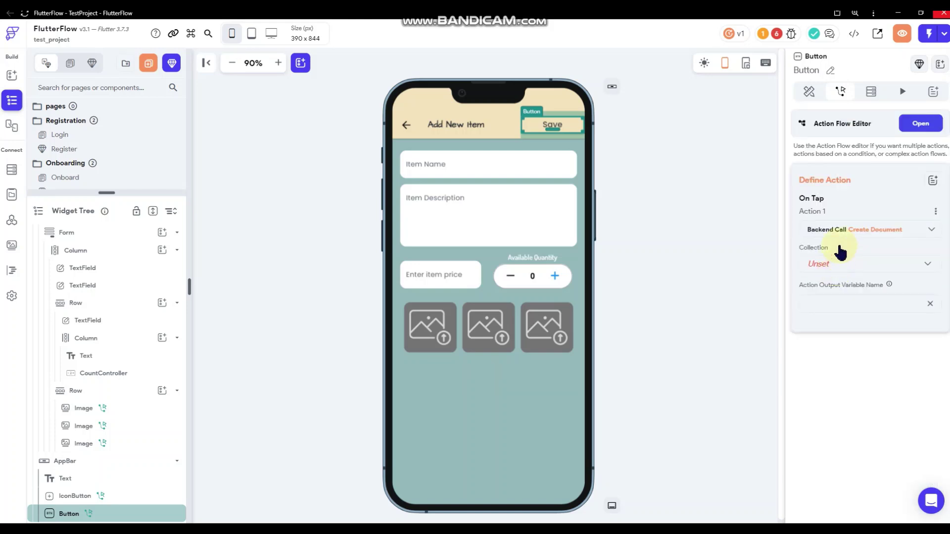
{"action": "left_click", "coordinate": [834, 262]}
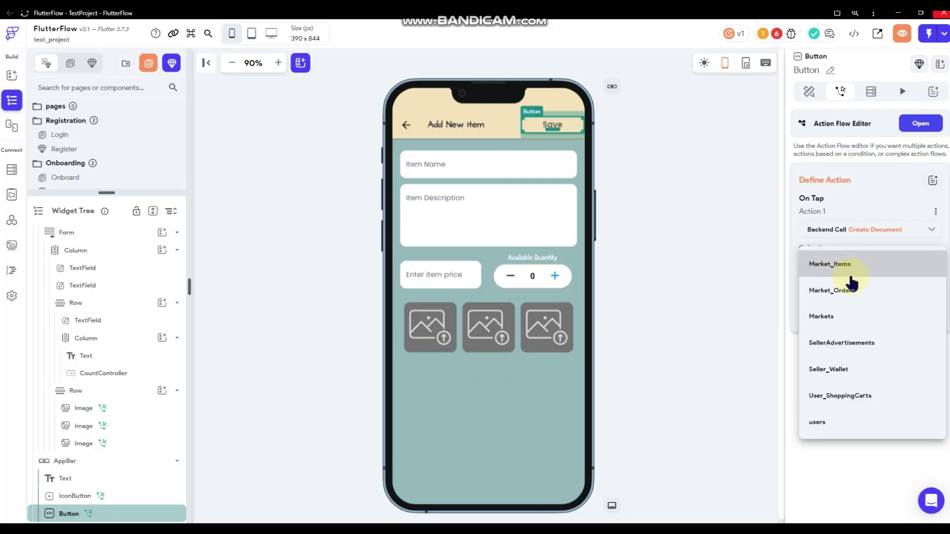
{"action": "left_click", "coordinate": [893, 275]}
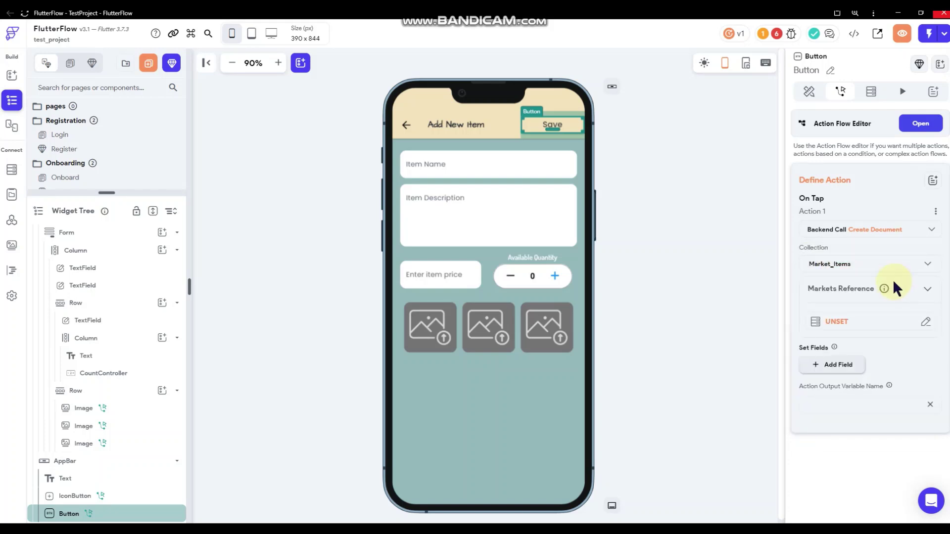
{"action": "left_click", "coordinate": [843, 322]}
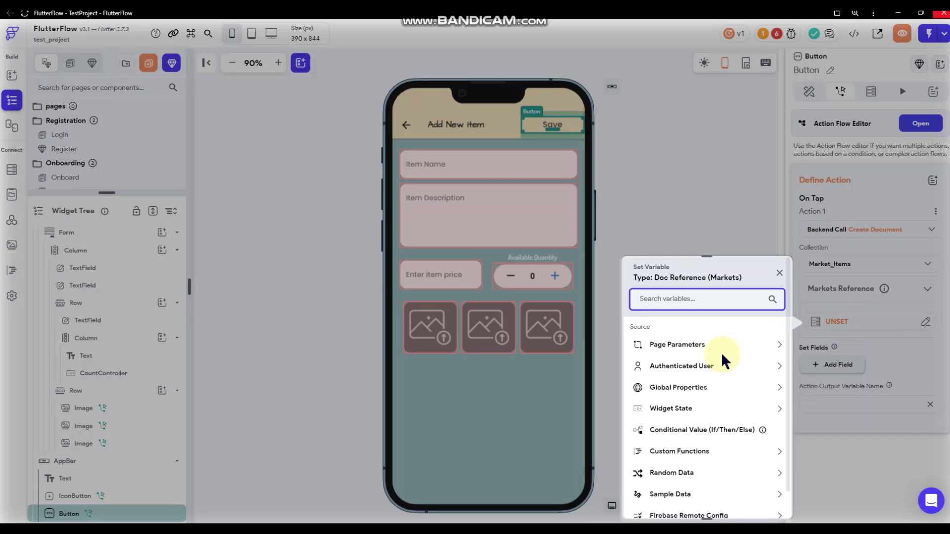
{"action": "left_click", "coordinate": [731, 236]}
On the SellerDashboard page, give the Add an Item container an on-tap Navigate To AddMarketItem action with the Slide Left transition.
{"action": "left_click_drag", "start_coordinate": [107, 193], "coordinate": [106, 321]}
{"action": "scroll", "coordinate": [114, 268], "scroll_direction": "down", "scroll_amount": 1}
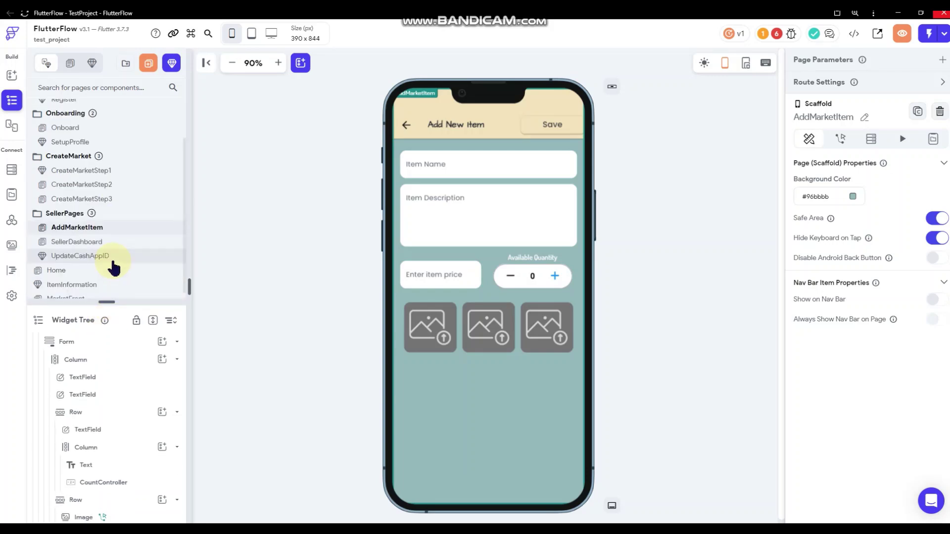
{"action": "left_click", "coordinate": [96, 243]}
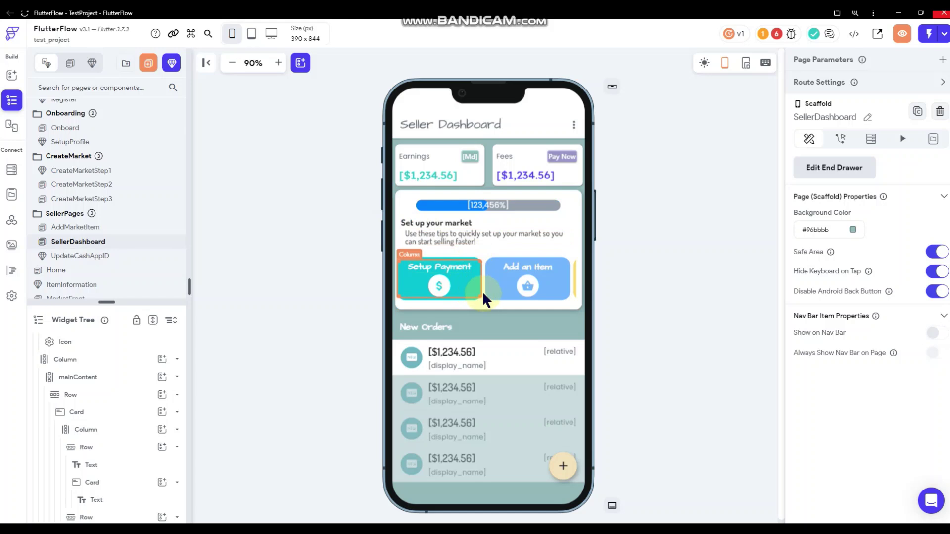
{"action": "left_click", "coordinate": [496, 300]}
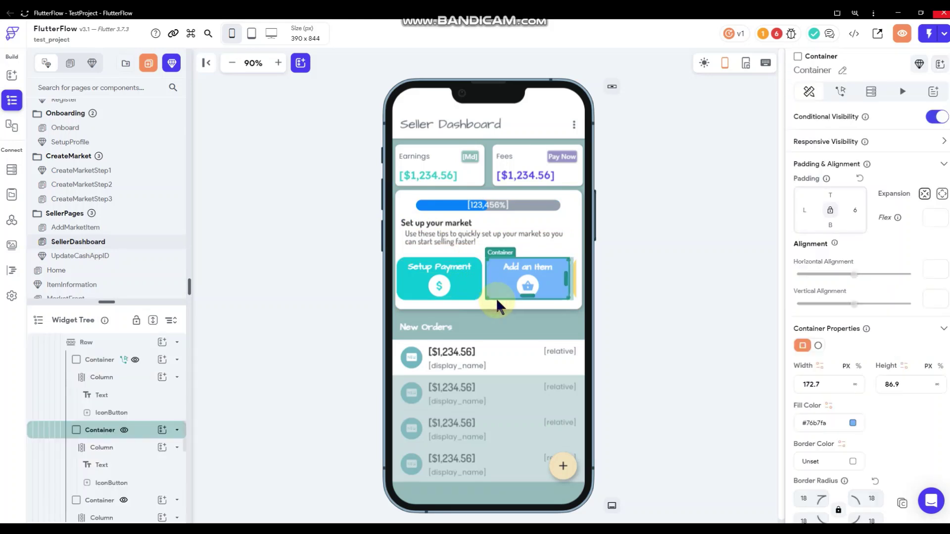
{"action": "left_click", "coordinate": [840, 93]}
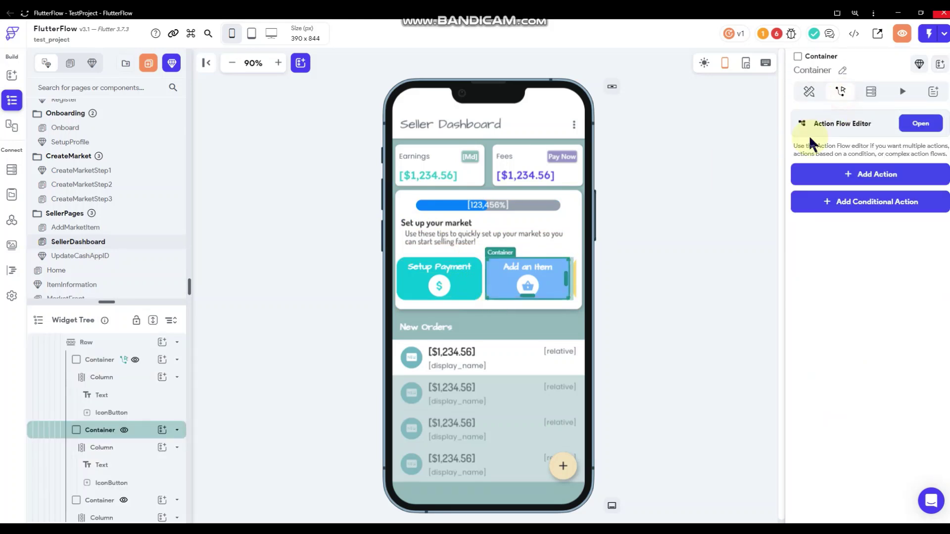
{"action": "left_click", "coordinate": [871, 173]}
{"action": "scroll", "coordinate": [844, 262], "scroll_direction": "down", "scroll_amount": 3}
{"action": "left_click", "coordinate": [848, 216]}
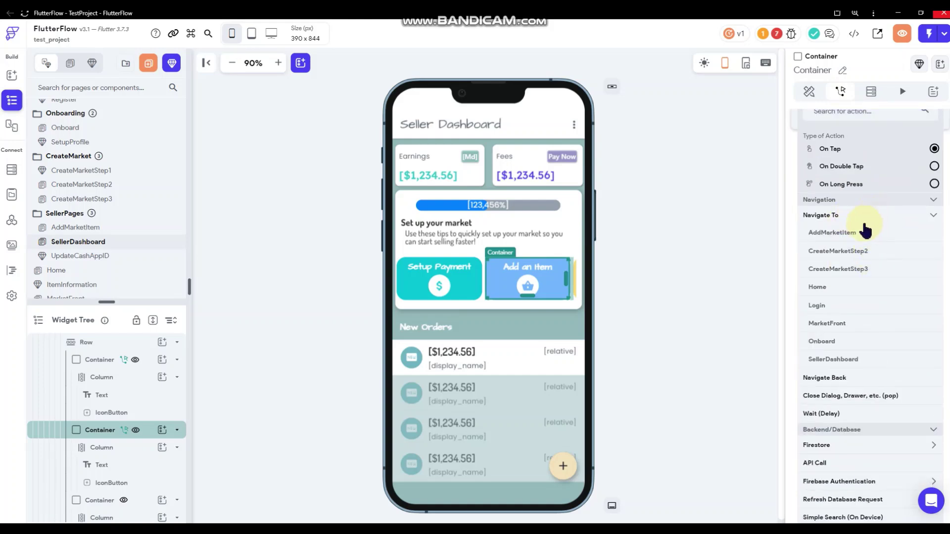
{"action": "left_click", "coordinate": [847, 234]}
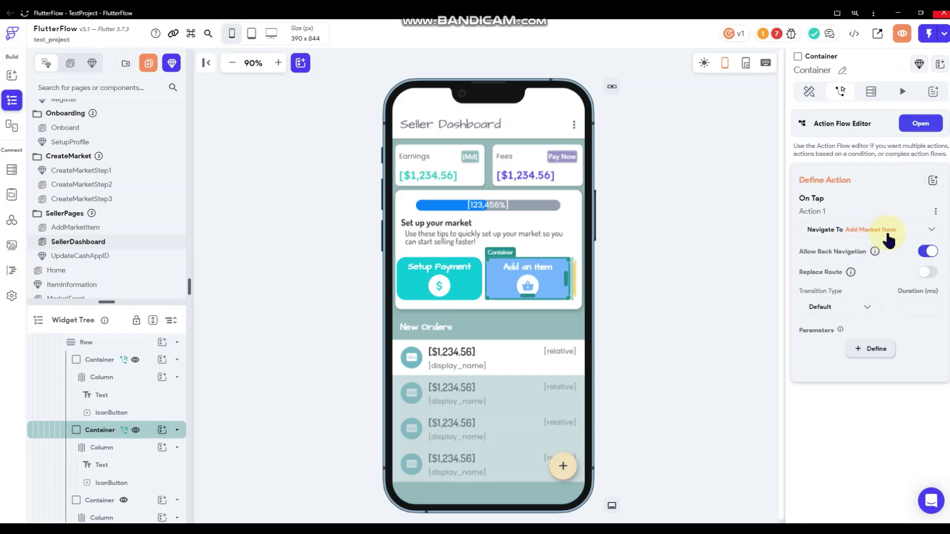
{"action": "left_click", "coordinate": [859, 309]}
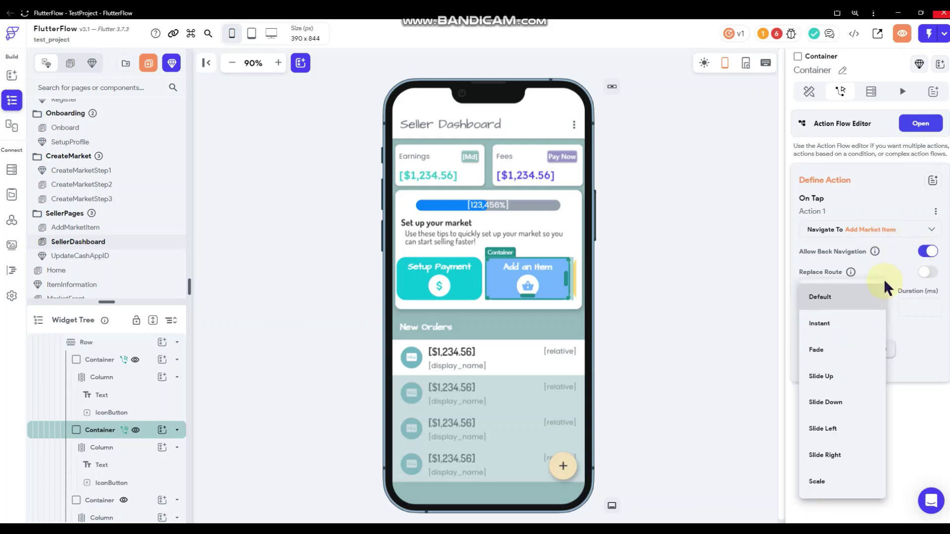
{"action": "left_click", "coordinate": [844, 432]}
Define an AddMarketItem page parameter named marketRef of type DocumentReference for the Markets collection.
{"action": "left_click", "coordinate": [867, 348]}
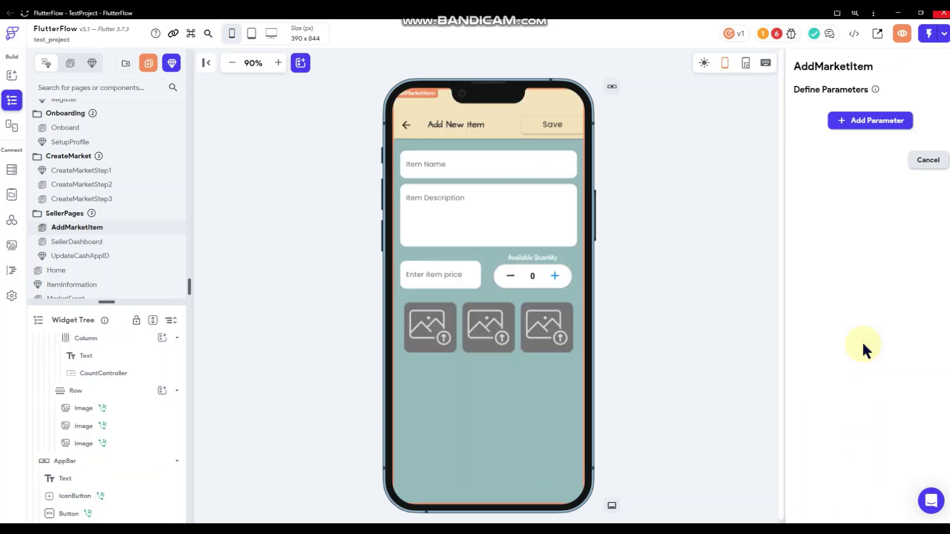
{"action": "left_click", "coordinate": [861, 122]}
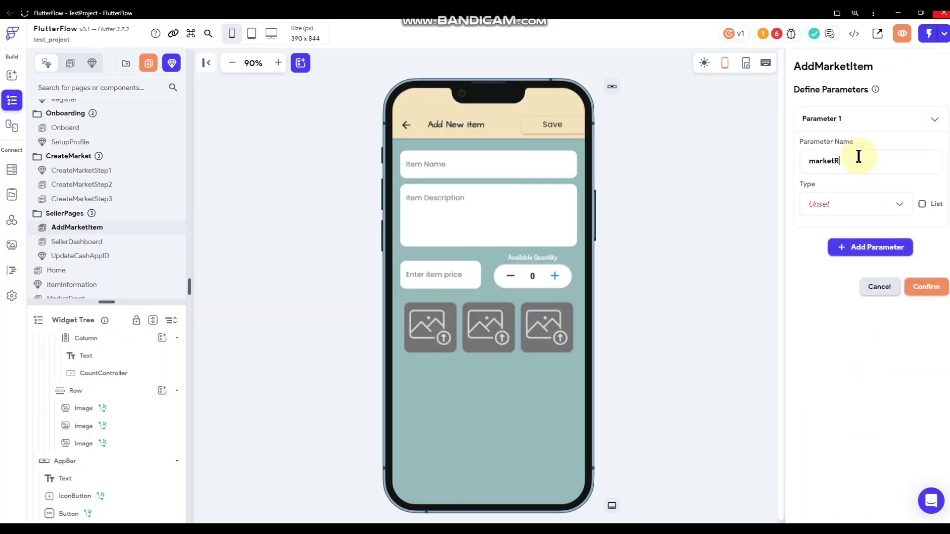
{"action": "left_click", "coordinate": [847, 205]}
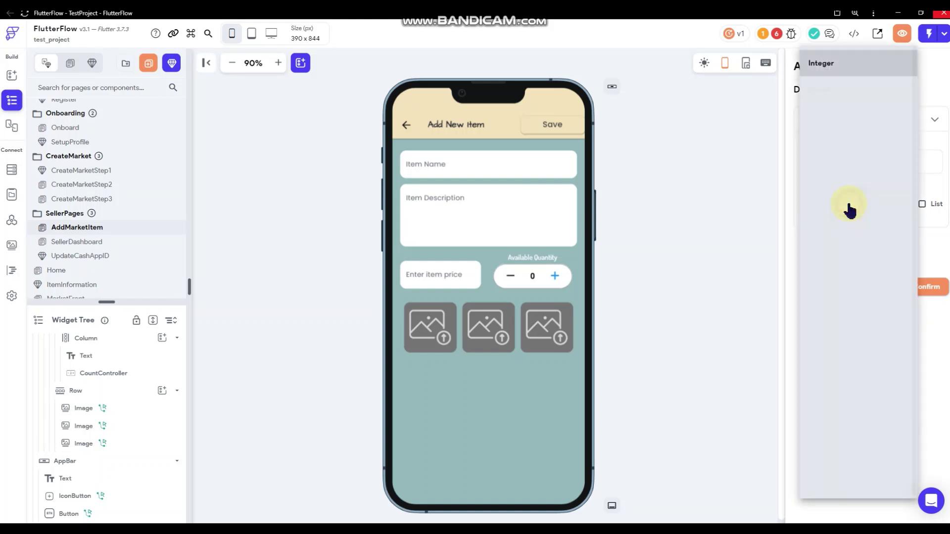
{"action": "left_click", "coordinate": [847, 277]}
{"action": "left_click", "coordinate": [847, 255]}
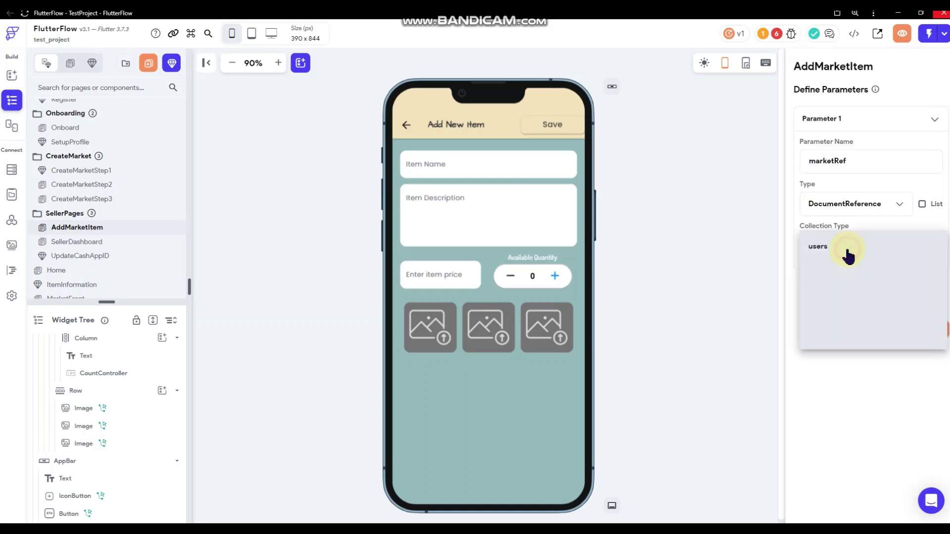
{"action": "left_click", "coordinate": [846, 274]}
{"action": "left_click", "coordinate": [926, 330]}
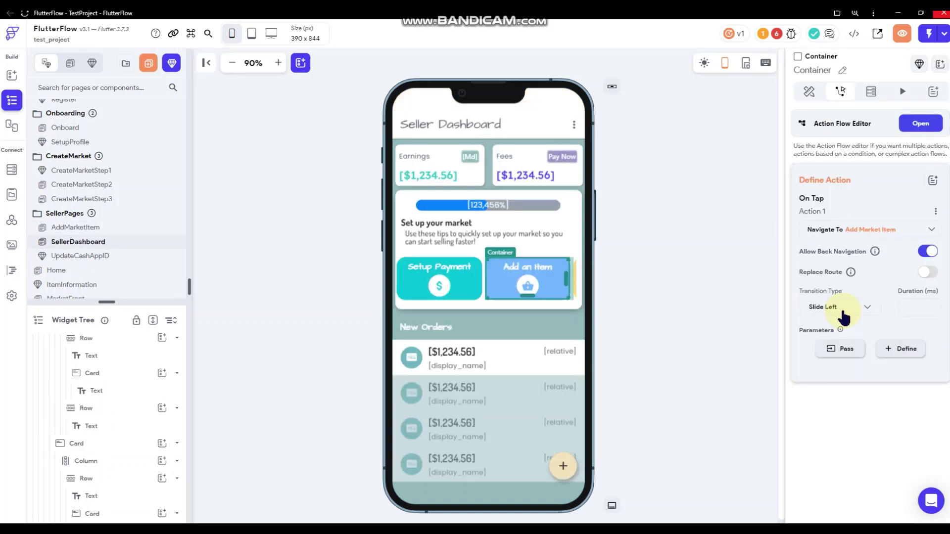
Pass the Markets document's Reference as the marketRef parameter of the Add an Item container's navigate action.
{"action": "left_click", "coordinate": [841, 349]}
{"action": "left_click", "coordinate": [842, 355]}
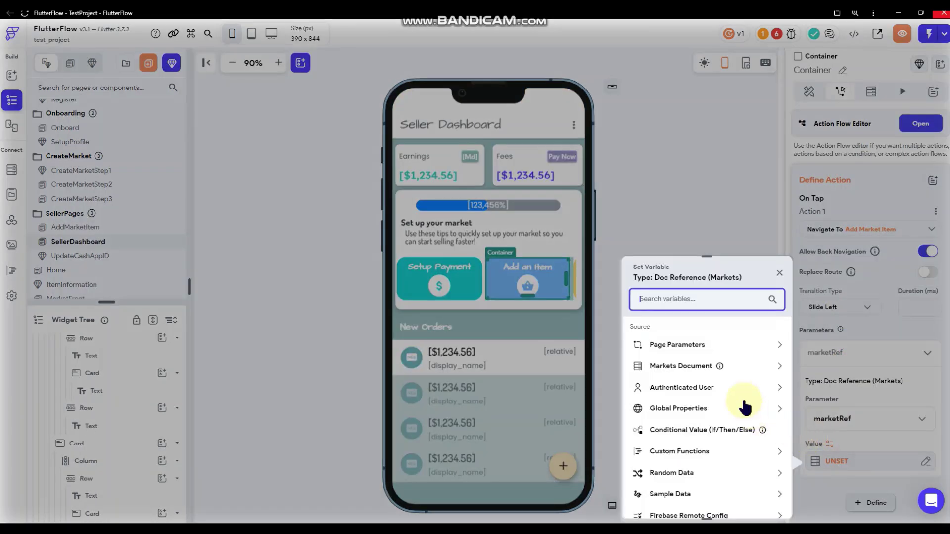
{"action": "left_click", "coordinate": [691, 367]}
{"action": "scroll", "coordinate": [706, 406], "scroll_direction": "down", "scroll_amount": 5}
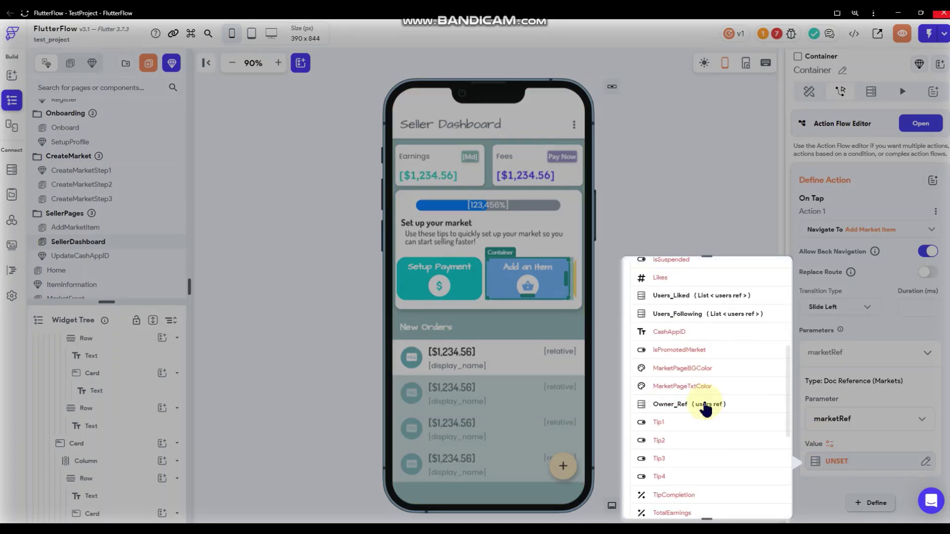
{"action": "scroll", "coordinate": [707, 404], "scroll_direction": "down", "scroll_amount": 3}
{"action": "left_click", "coordinate": [665, 449]}
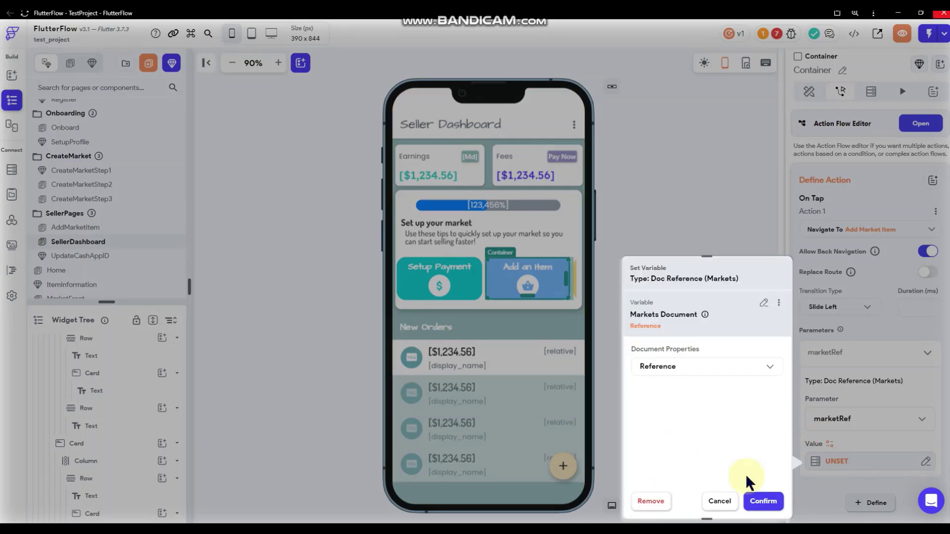
{"action": "left_click", "coordinate": [718, 245]}
{"action": "left_click", "coordinate": [715, 238]}
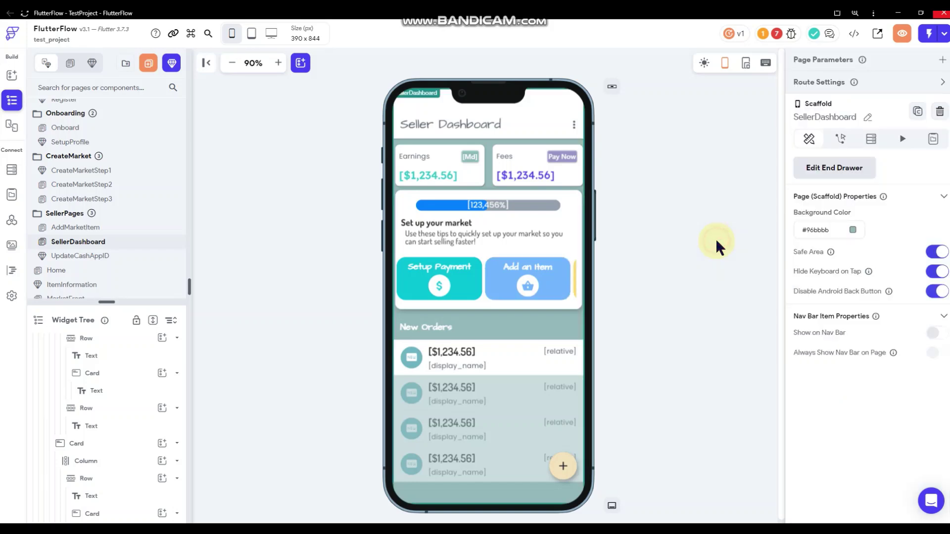
Copy the Navigate To AddMarketItem action of the Add an Item container.
{"action": "left_click", "coordinate": [557, 296]}
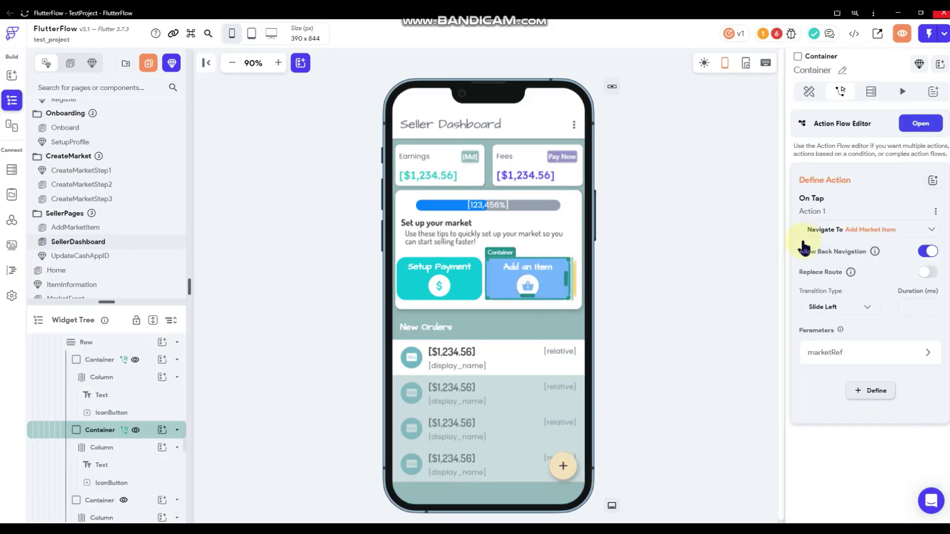
{"action": "left_click", "coordinate": [935, 213]}
{"action": "left_click", "coordinate": [859, 234]}
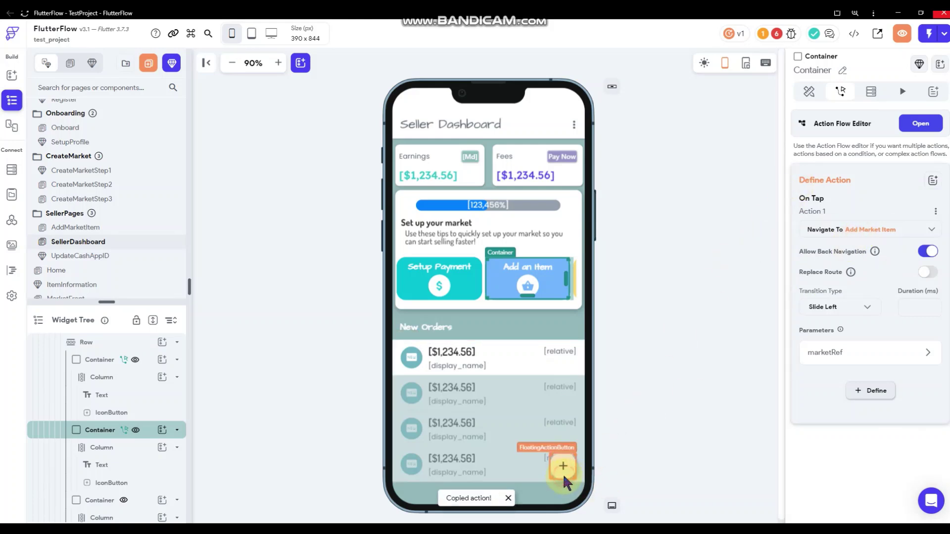
Paste the copied Navigate To AddMarketItem action onto the SellerDashboard's FloatingActionButton and check its marketRef parameter value.
{"action": "left_click", "coordinate": [676, 389]}
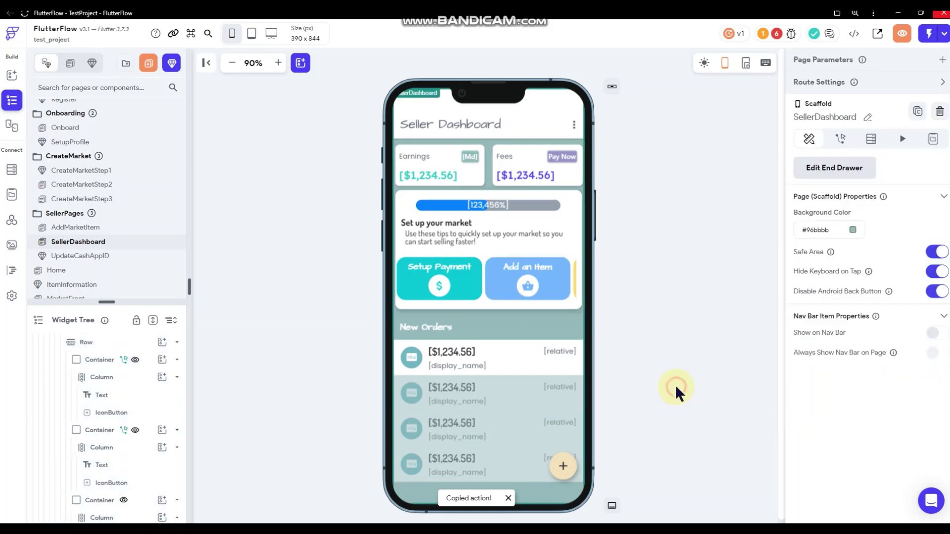
{"action": "left_click", "coordinate": [567, 476]}
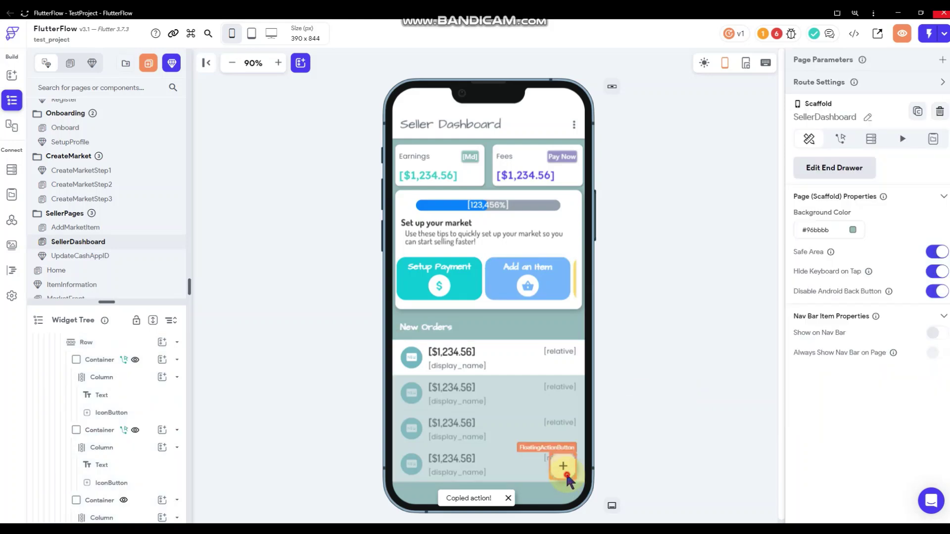
{"action": "scroll", "coordinate": [465, 409], "scroll_direction": "down", "scroll_amount": 1}
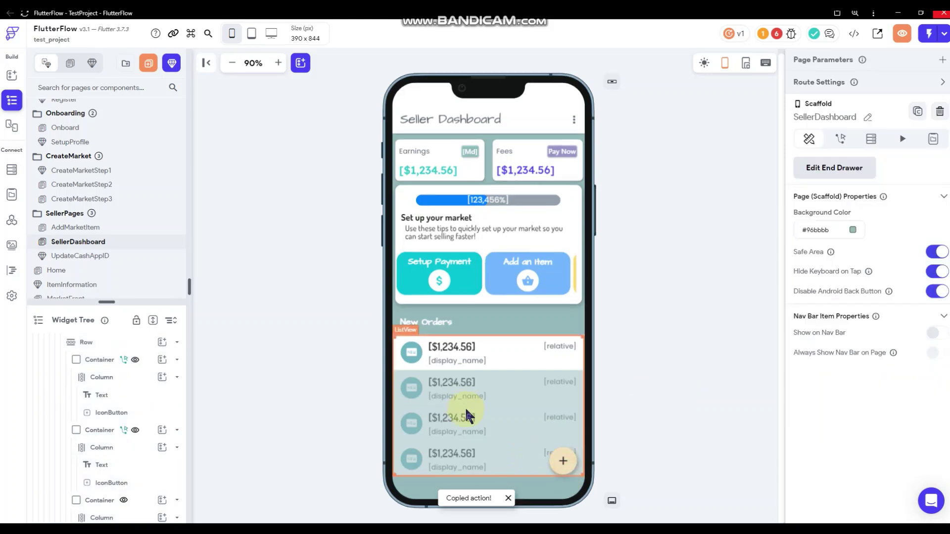
{"action": "left_click", "coordinate": [567, 475]}
{"action": "left_click", "coordinate": [841, 91]}
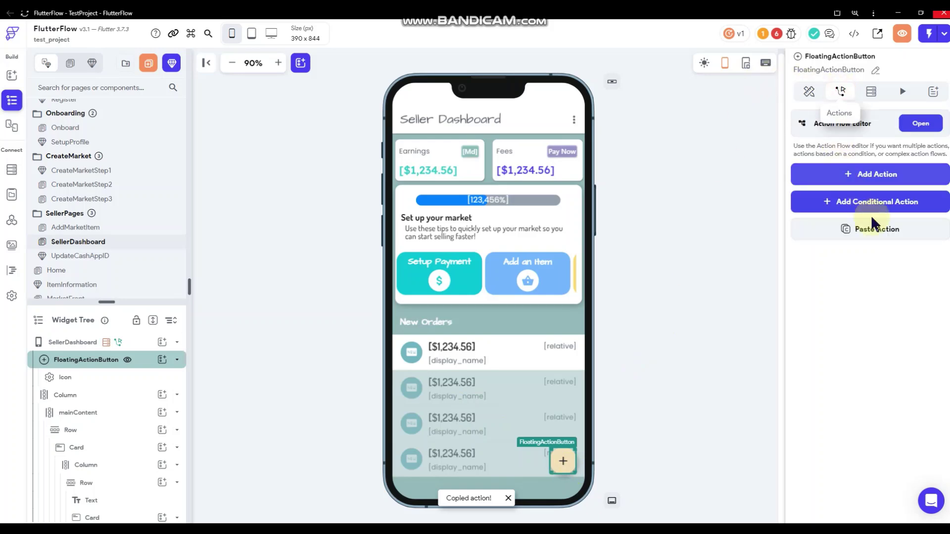
{"action": "left_click", "coordinate": [870, 230]}
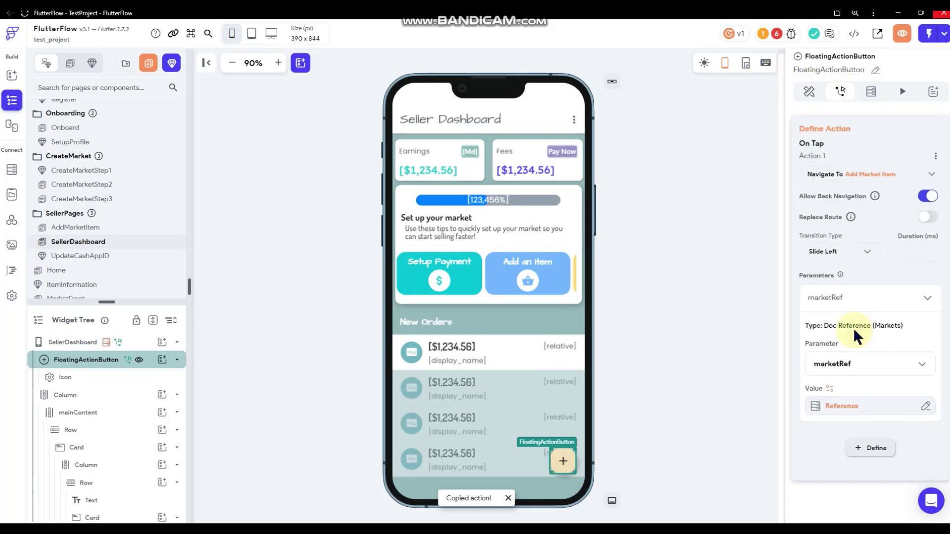
{"action": "left_click", "coordinate": [850, 402]}
{"action": "left_click", "coordinate": [702, 184]}
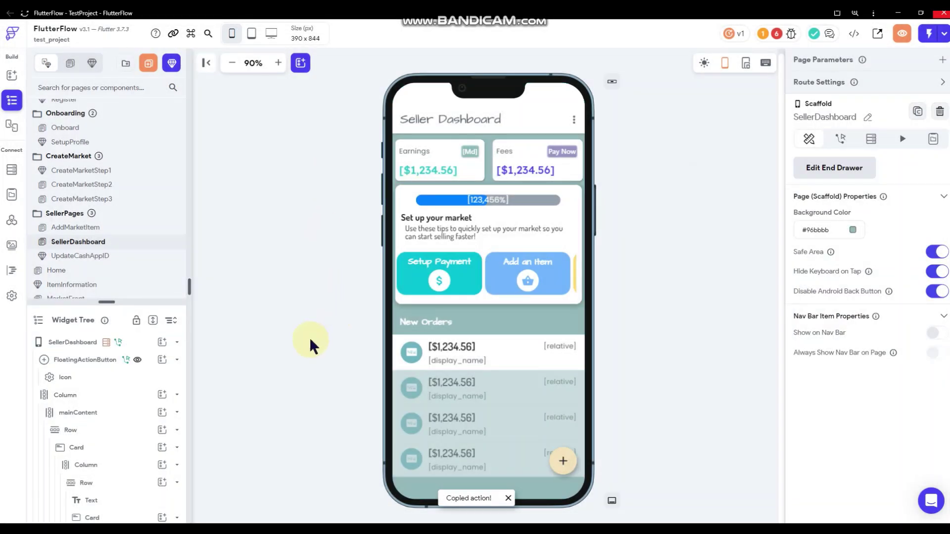
On the AddMarketItem page, set the Markets Reference of the Save button's Create Document action to the marketRef page parameter.
{"action": "left_click", "coordinate": [103, 229]}
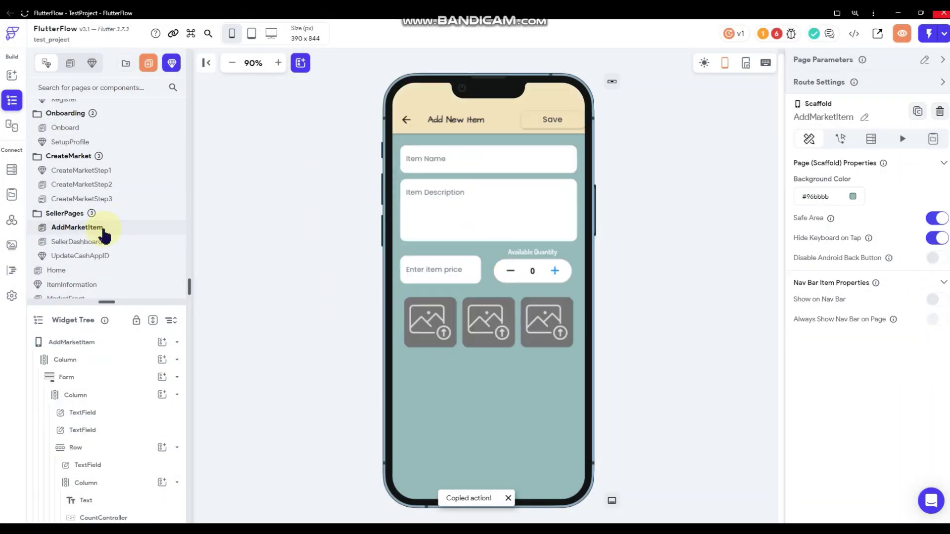
{"action": "left_click", "coordinate": [544, 121]}
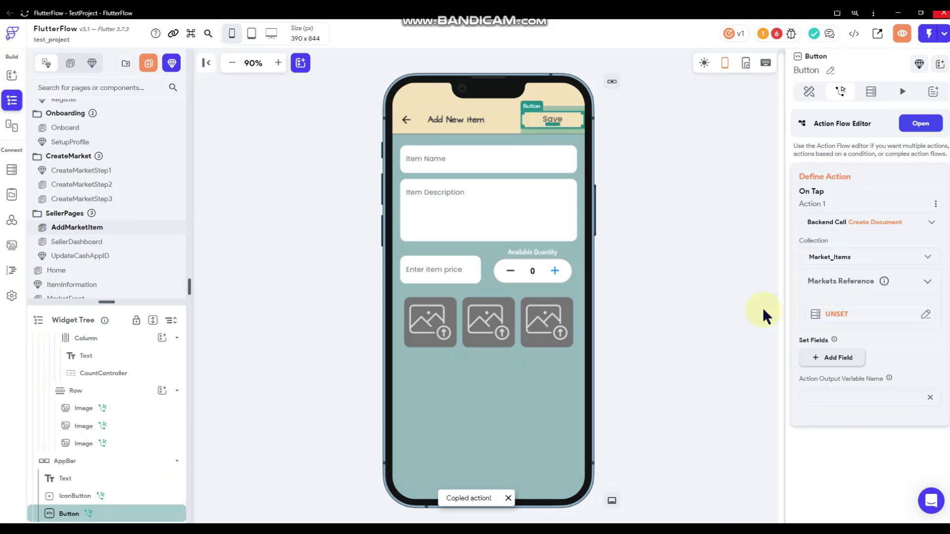
{"action": "left_click", "coordinate": [921, 123]}
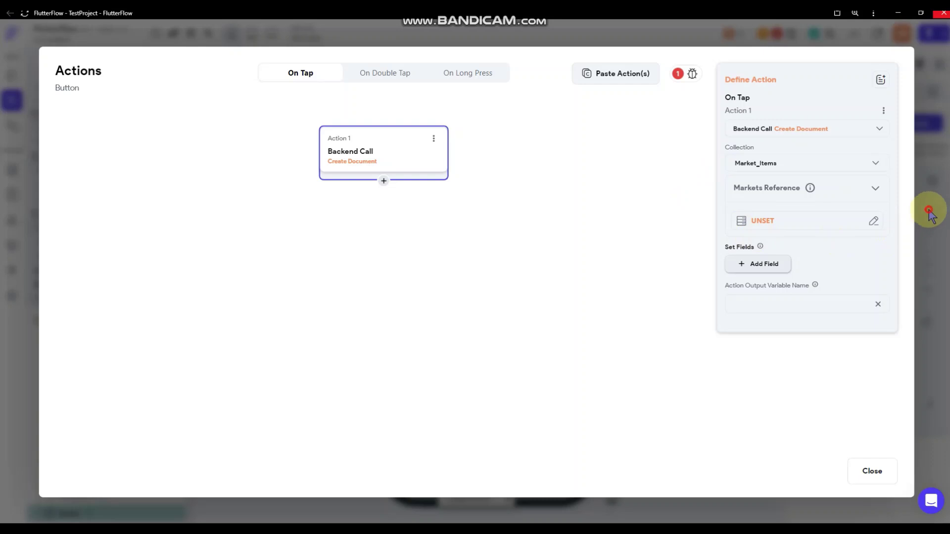
{"action": "left_click", "coordinate": [929, 212]}
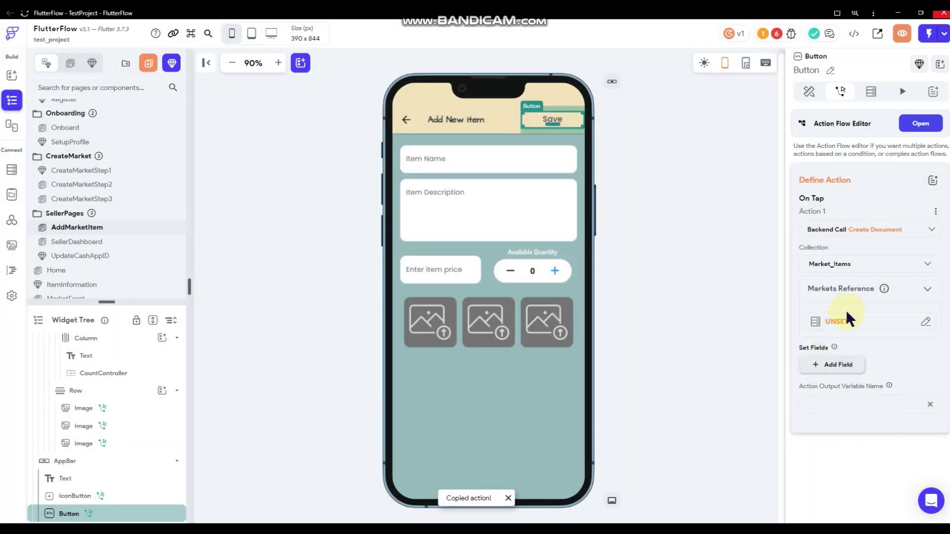
{"action": "left_click", "coordinate": [841, 322]}
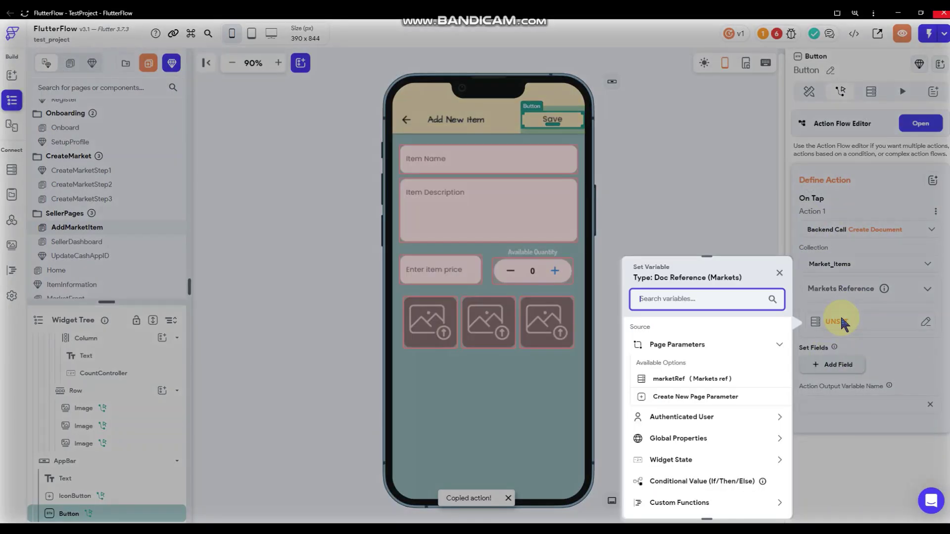
{"action": "left_click", "coordinate": [670, 375]}
{"action": "left_click", "coordinate": [763, 501]}
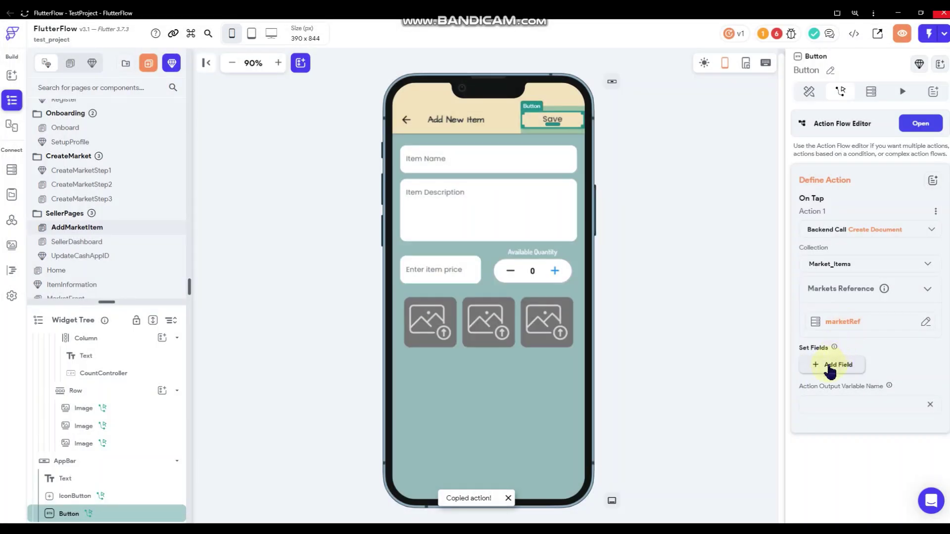
Add the DateCreated, ItemName, ItemDescription, QuantityAvailable, Price, PrimaryImage, SubImage1, SubImage2 and PromotedItem fields to the Save button's Create Document action.
{"action": "left_click", "coordinate": [831, 365]}
{"action": "left_click", "coordinate": [833, 396]}
{"action": "left_click", "coordinate": [832, 423]}
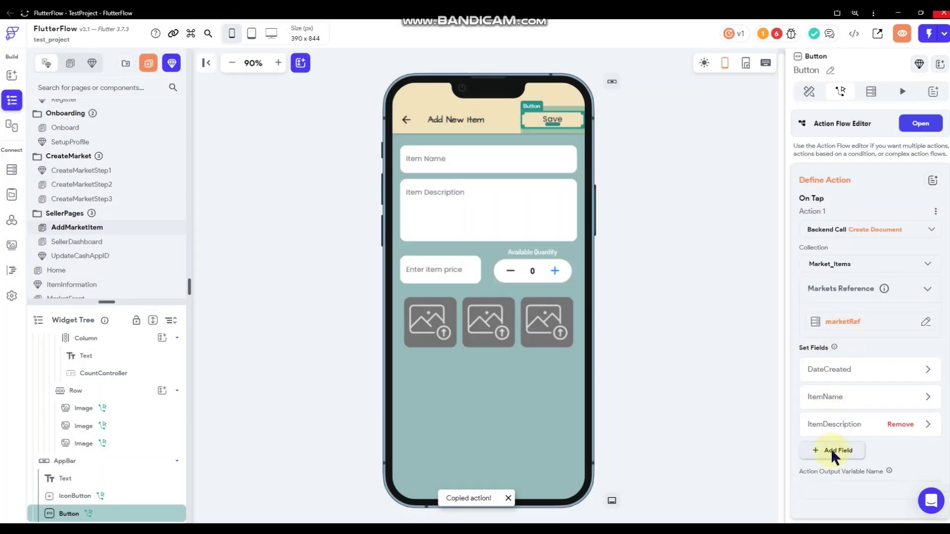
{"action": "left_click", "coordinate": [831, 450]}
{"action": "scroll", "coordinate": [837, 441], "scroll_direction": "down", "scroll_amount": 2}
{"action": "left_click", "coordinate": [838, 413]}
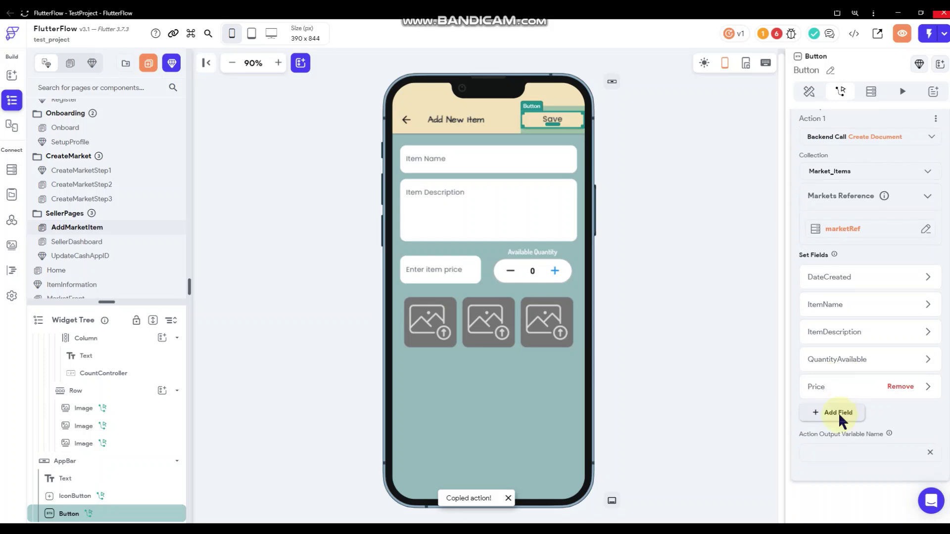
{"action": "left_click", "coordinate": [839, 415]}
{"action": "left_click", "coordinate": [835, 416]}
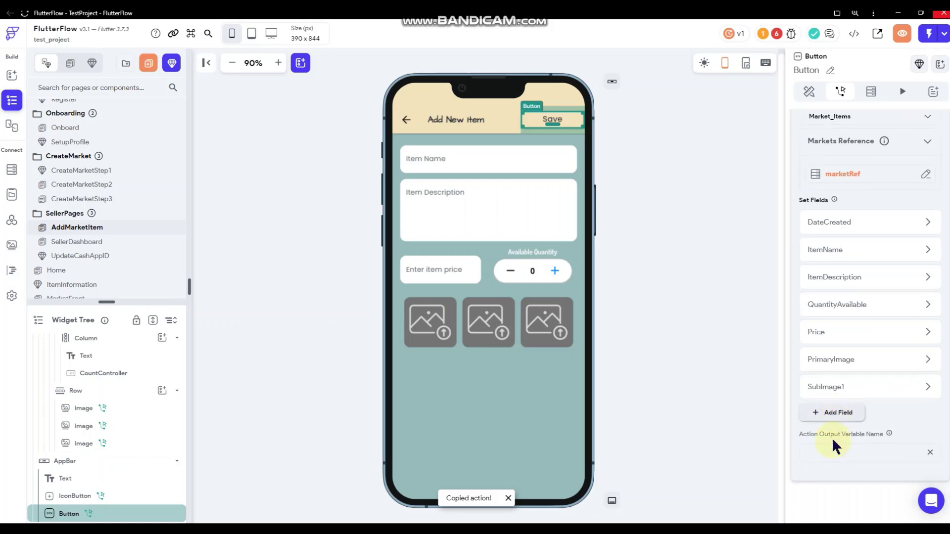
{"action": "left_click", "coordinate": [836, 420]}
{"action": "left_click", "coordinate": [836, 418]}
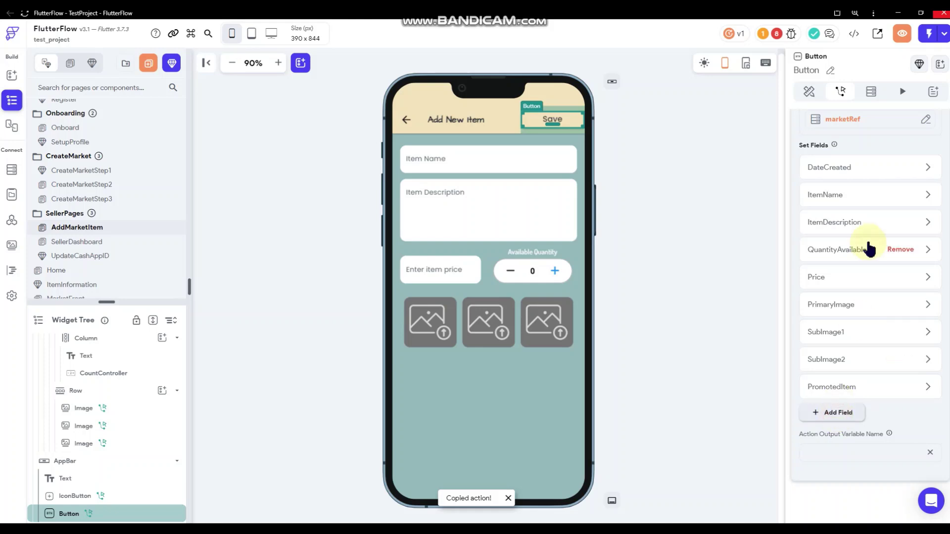
Set the DateCreated field from the Current Time global property.
{"action": "scroll", "coordinate": [861, 237], "scroll_direction": "up", "scroll_amount": 2}
{"action": "left_click", "coordinate": [848, 218]}
{"action": "left_click", "coordinate": [840, 366]}
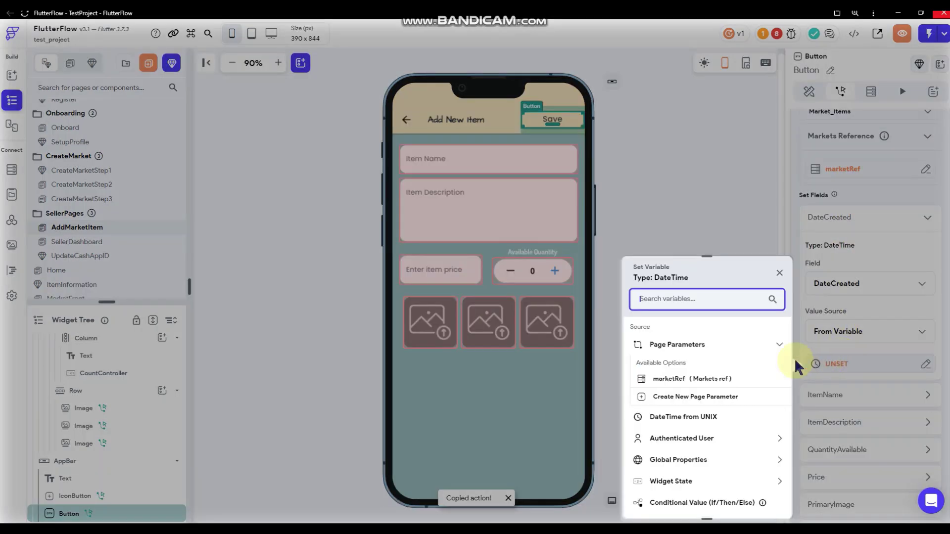
{"action": "left_click", "coordinate": [685, 460]}
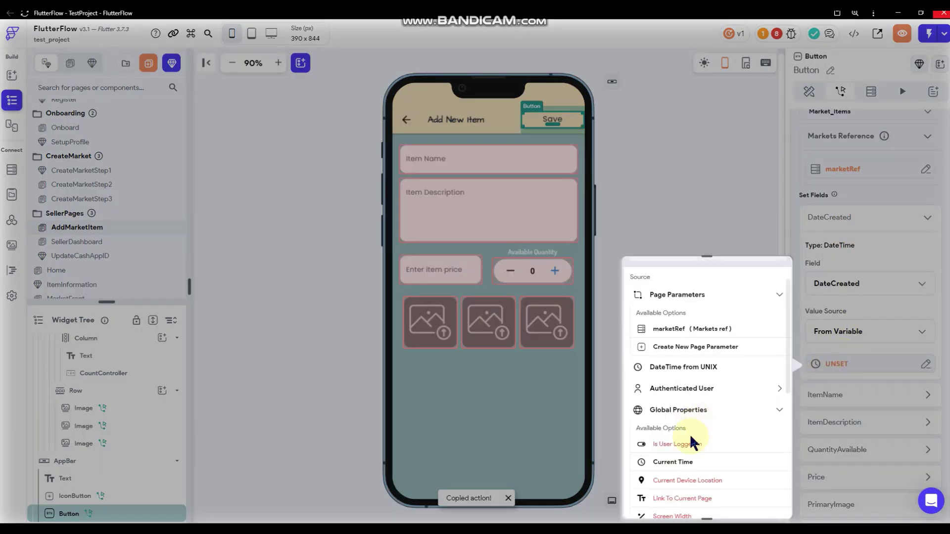
{"action": "left_click", "coordinate": [673, 463]}
{"action": "left_click", "coordinate": [813, 404]}
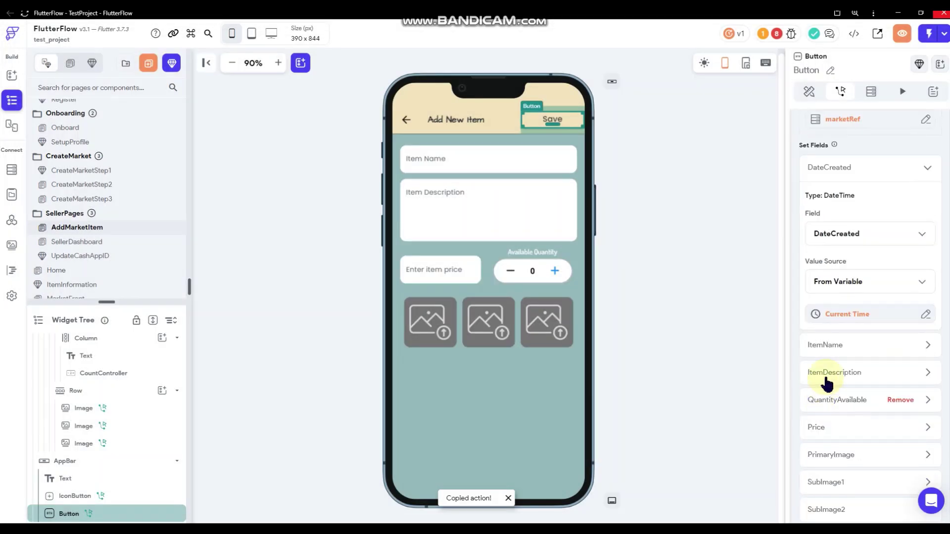
Set the ItemName field from the widget state of TextField 1 (Item Name).
{"action": "left_click", "coordinate": [836, 351]}
{"action": "left_click", "coordinate": [843, 360]}
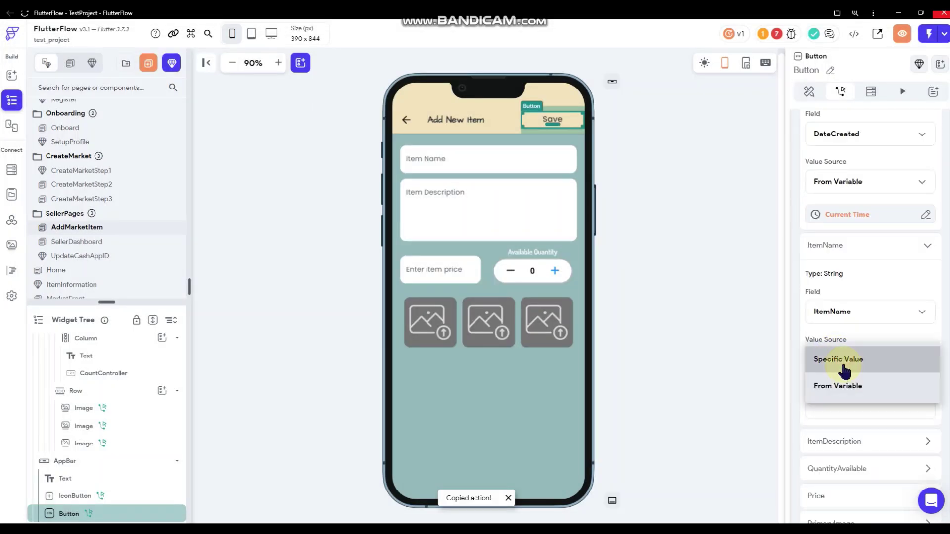
{"action": "left_click", "coordinate": [839, 387]}
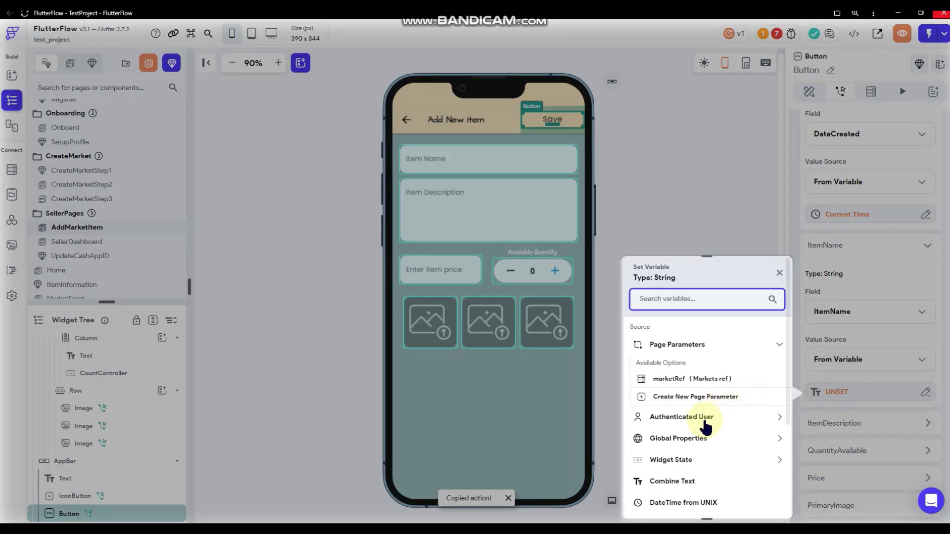
{"action": "scroll", "coordinate": [707, 421], "scroll_direction": "down", "scroll_amount": 1}
{"action": "left_click", "coordinate": [695, 410]}
{"action": "left_click", "coordinate": [684, 442]}
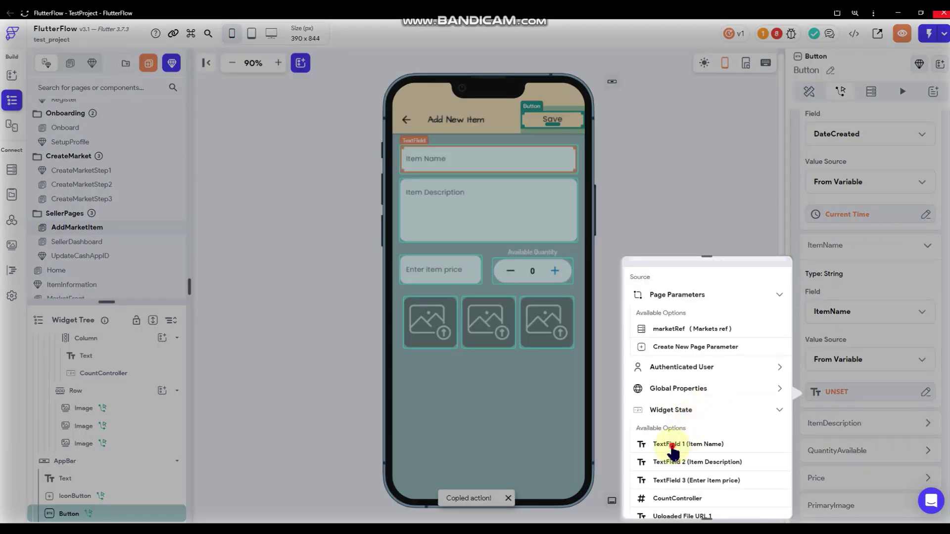
Set the ItemDescription field from the widget state of TextField 2 (Item Description).
{"action": "scroll", "coordinate": [851, 396], "scroll_direction": "down", "scroll_amount": 1}
{"action": "left_click", "coordinate": [851, 374]}
{"action": "scroll", "coordinate": [851, 376], "scroll_direction": "down", "scroll_amount": 2}
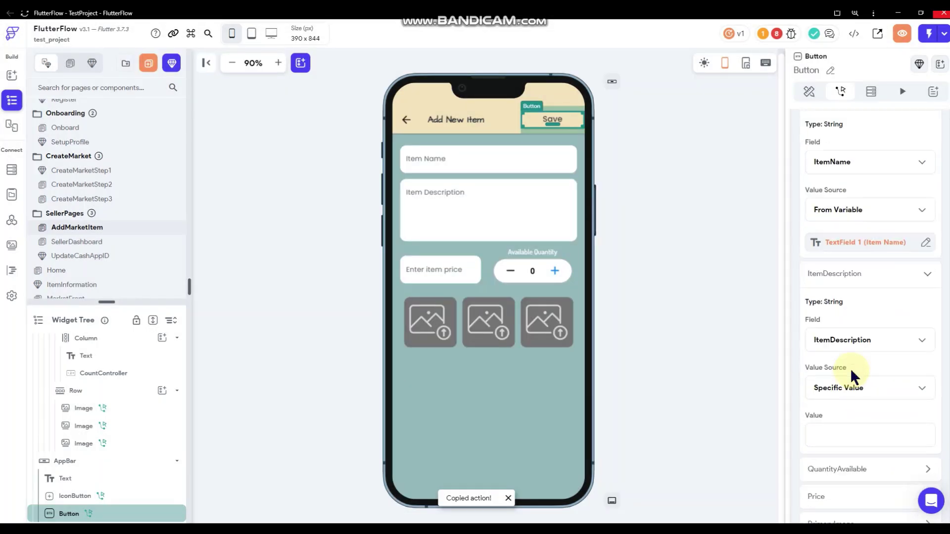
{"action": "left_click", "coordinate": [848, 391]}
{"action": "left_click", "coordinate": [848, 414]}
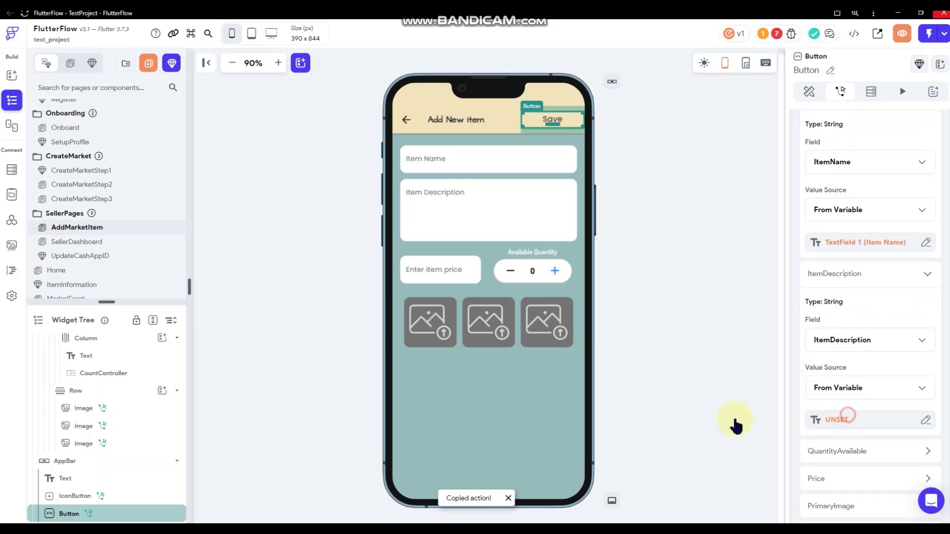
{"action": "left_click", "coordinate": [845, 418]}
{"action": "left_click", "coordinate": [684, 463]}
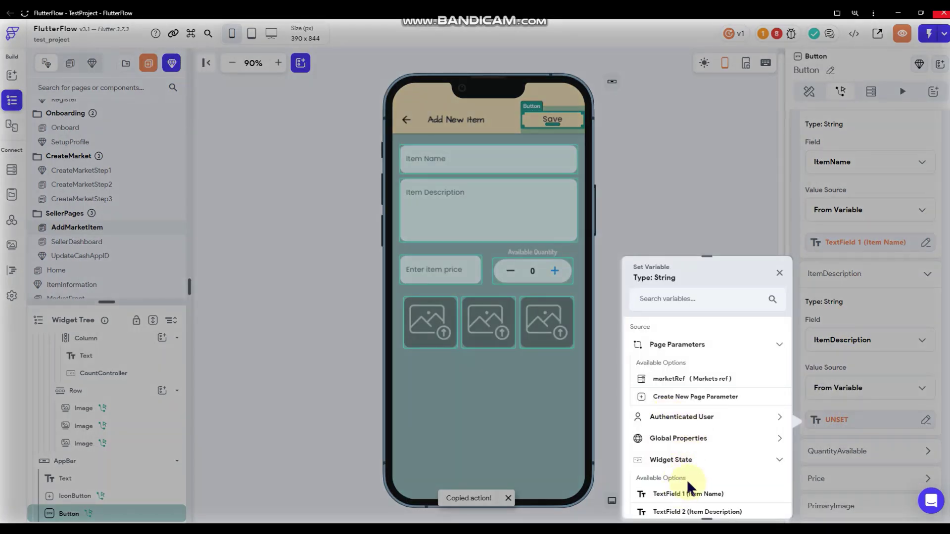
{"action": "scroll", "coordinate": [685, 475], "scroll_direction": "down", "scroll_amount": 1}
{"action": "left_click", "coordinate": [685, 463]}
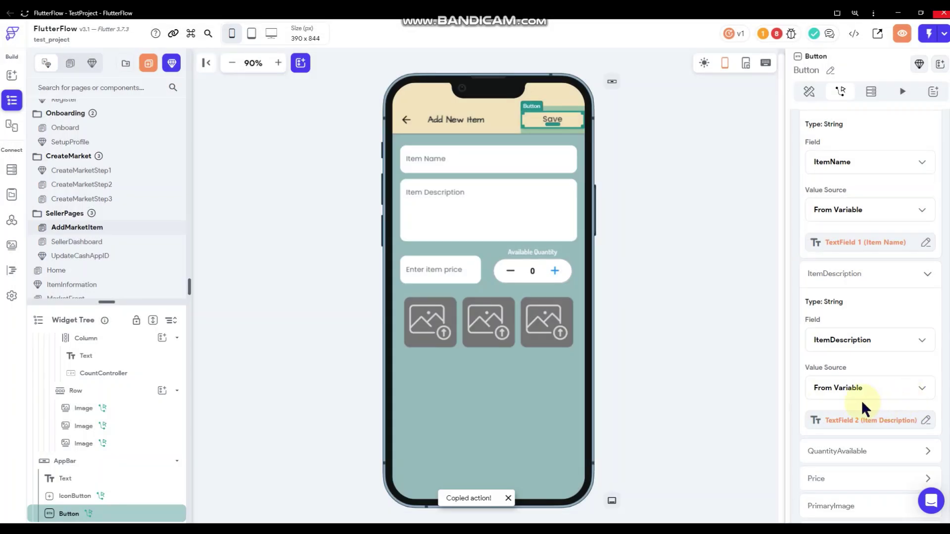
Switch the QuantityAvailable field's value source to From Variable and open its variable selection.
{"action": "scroll", "coordinate": [863, 407], "scroll_direction": "down", "scroll_amount": 2}
{"action": "left_click", "coordinate": [848, 353]}
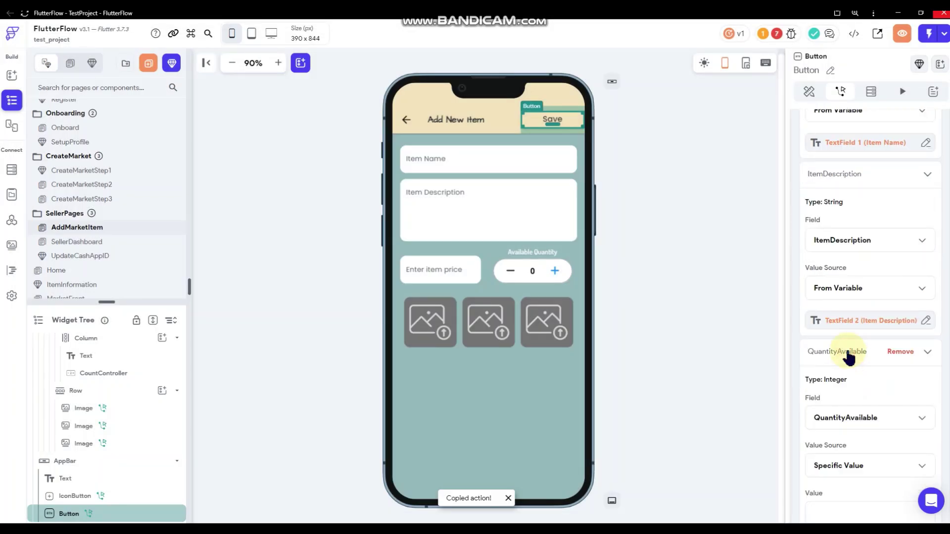
{"action": "scroll", "coordinate": [848, 439], "scroll_direction": "down", "scroll_amount": 4}
{"action": "left_click", "coordinate": [850, 272]}
{"action": "left_click", "coordinate": [845, 291]}
{"action": "left_click", "coordinate": [845, 299]}
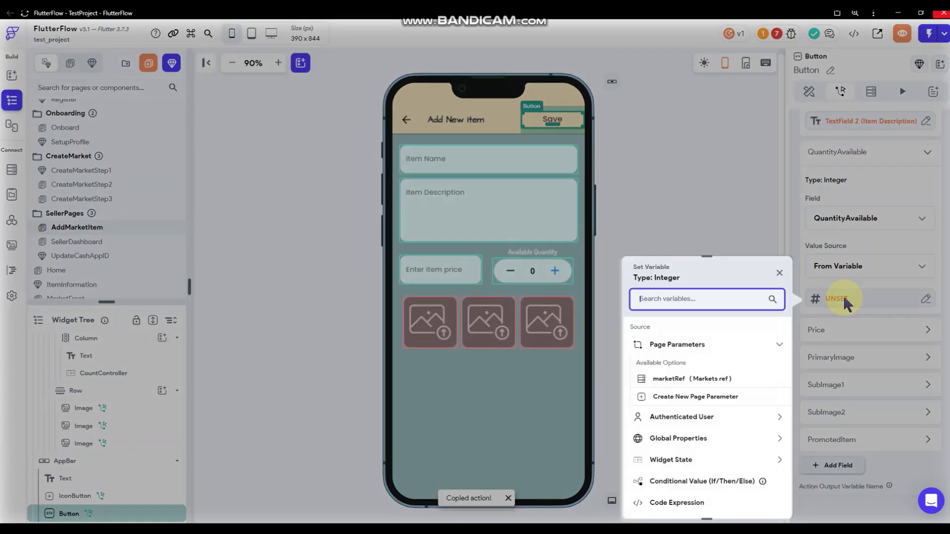
Bind the QuantityAvailable field to the CountController widget state.
{"action": "left_click", "coordinate": [693, 459]}
{"action": "scroll", "coordinate": [713, 425], "scroll_direction": "down", "scroll_amount": 2}
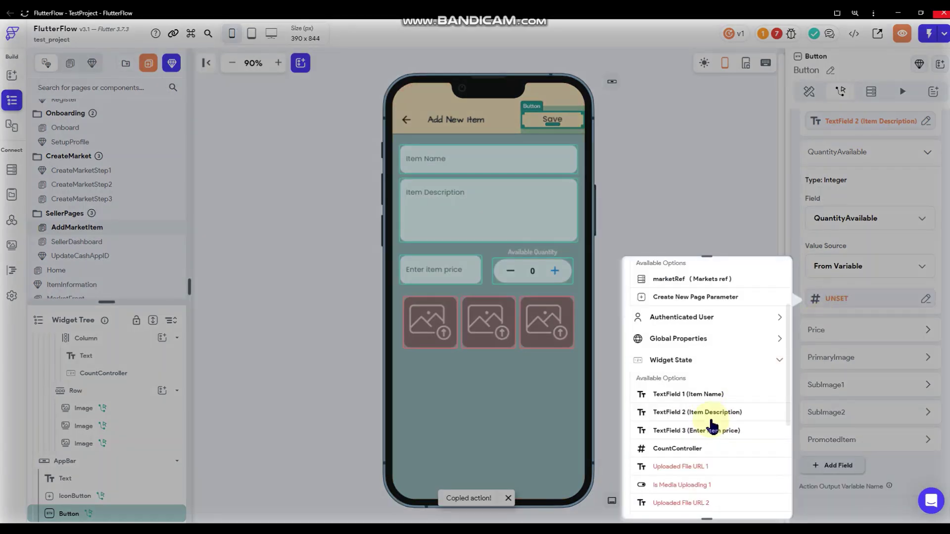
{"action": "left_click", "coordinate": [686, 449]}
Set the Price field's value source to From Variable, bound to the TextField 3 (Enter item price) widget state.
{"action": "scroll", "coordinate": [840, 355], "scroll_direction": "down", "scroll_amount": 1}
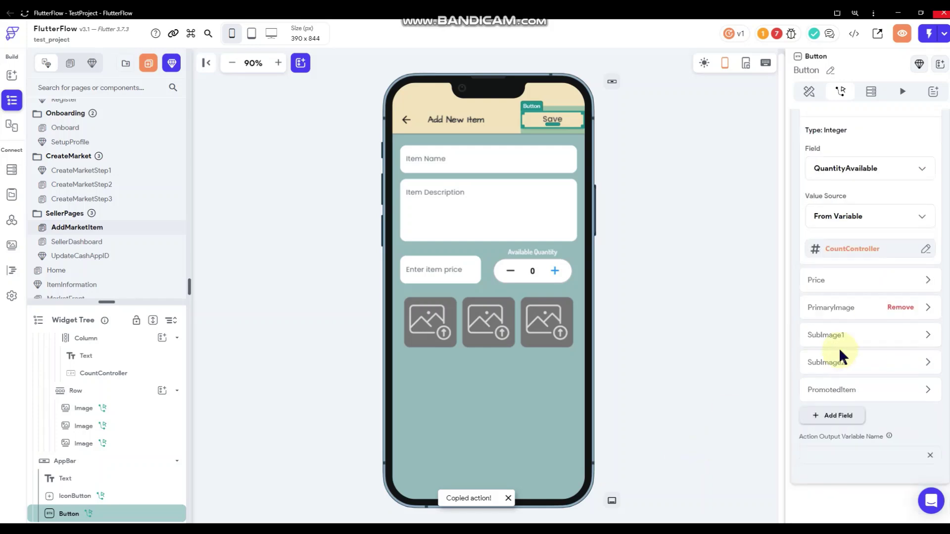
{"action": "left_click", "coordinate": [844, 285]}
{"action": "left_click", "coordinate": [844, 396]}
{"action": "left_click", "coordinate": [839, 421]}
{"action": "left_click", "coordinate": [841, 426]}
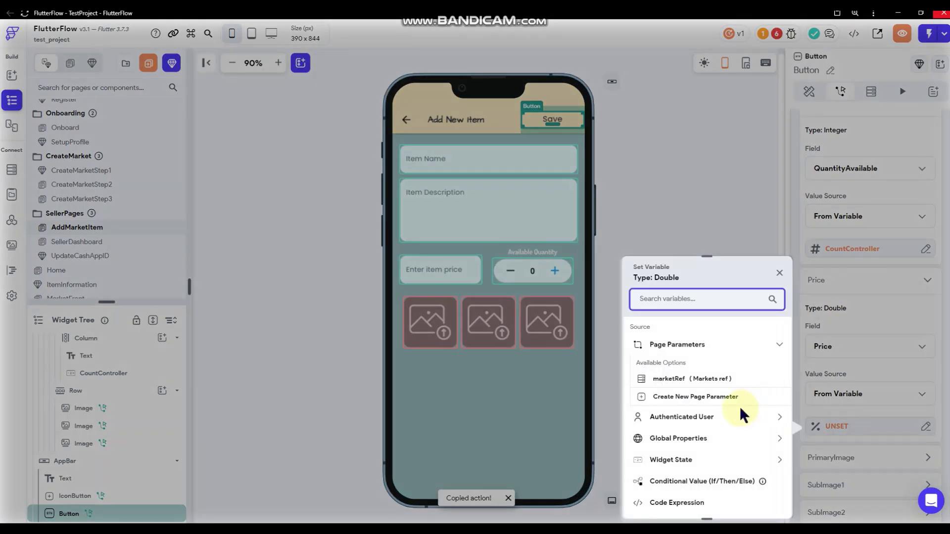
{"action": "scroll", "coordinate": [744, 415], "scroll_direction": "down", "scroll_amount": 1}
{"action": "left_click", "coordinate": [699, 409]}
{"action": "scroll", "coordinate": [716, 380], "scroll_direction": "down", "scroll_amount": 2}
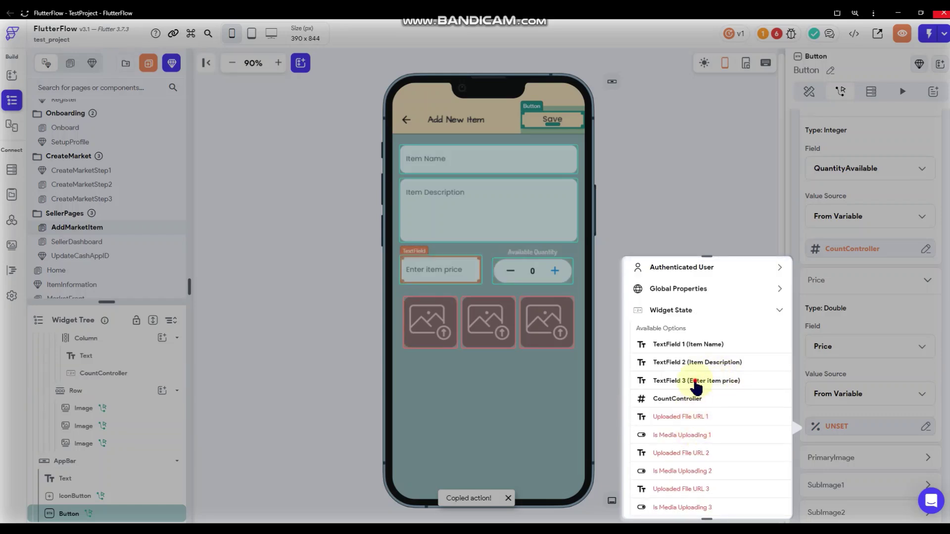
{"action": "left_click", "coordinate": [695, 382]}
Set the PrimaryImage field's value source to Uploaded Photo / Video, using Uploaded File URL 1.
{"action": "scroll", "coordinate": [886, 350], "scroll_direction": "down", "scroll_amount": 2}
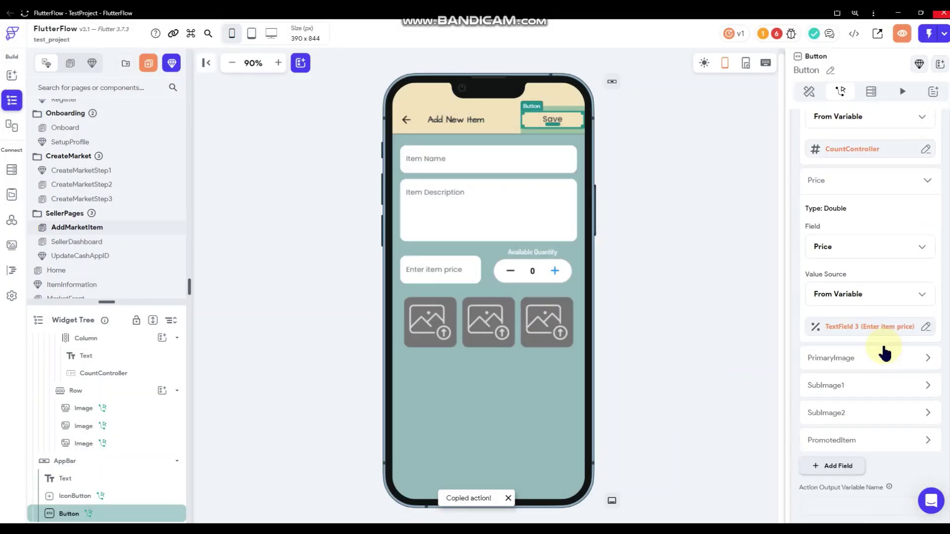
{"action": "left_click", "coordinate": [845, 359]}
{"action": "scroll", "coordinate": [863, 317], "scroll_direction": "down", "scroll_amount": 2}
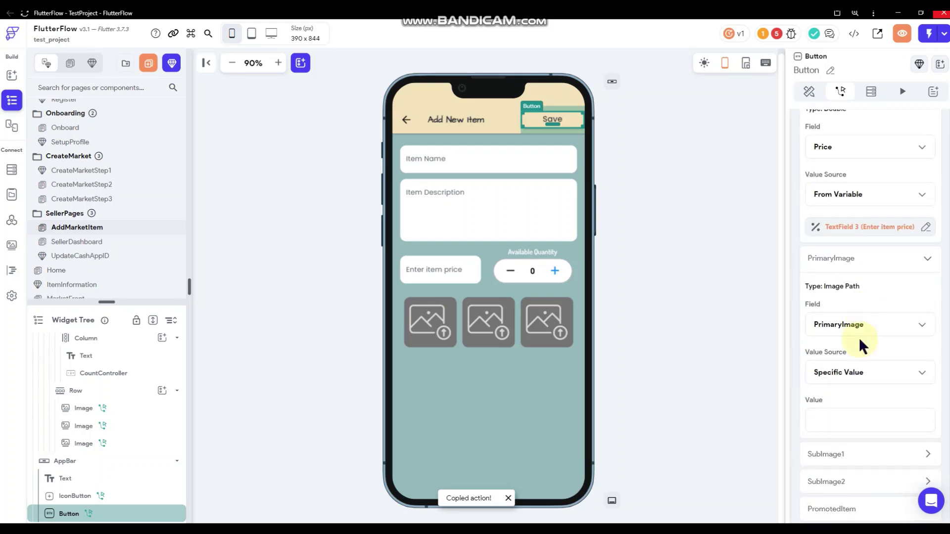
{"action": "left_click", "coordinate": [850, 374]}
{"action": "left_click", "coordinate": [819, 424]}
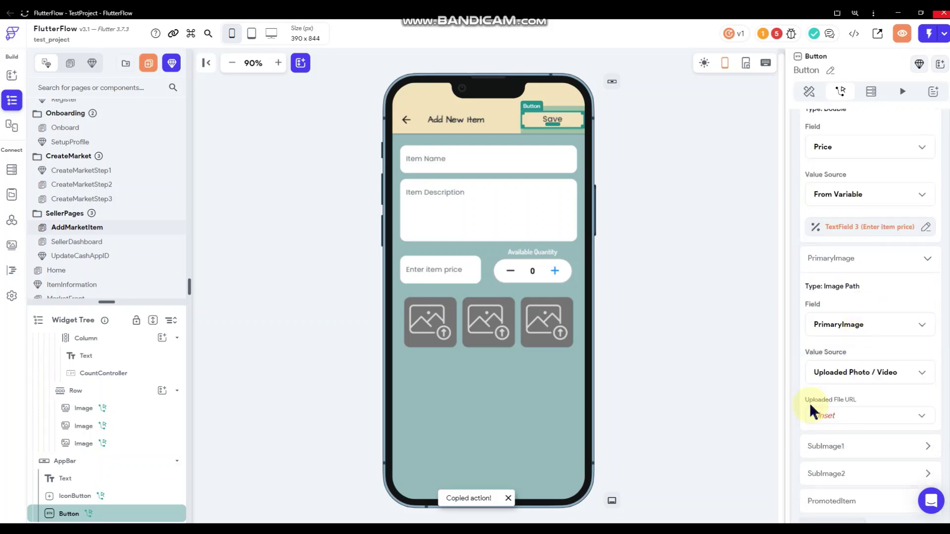
{"action": "left_click", "coordinate": [820, 427]}
{"action": "left_click", "coordinate": [823, 416]}
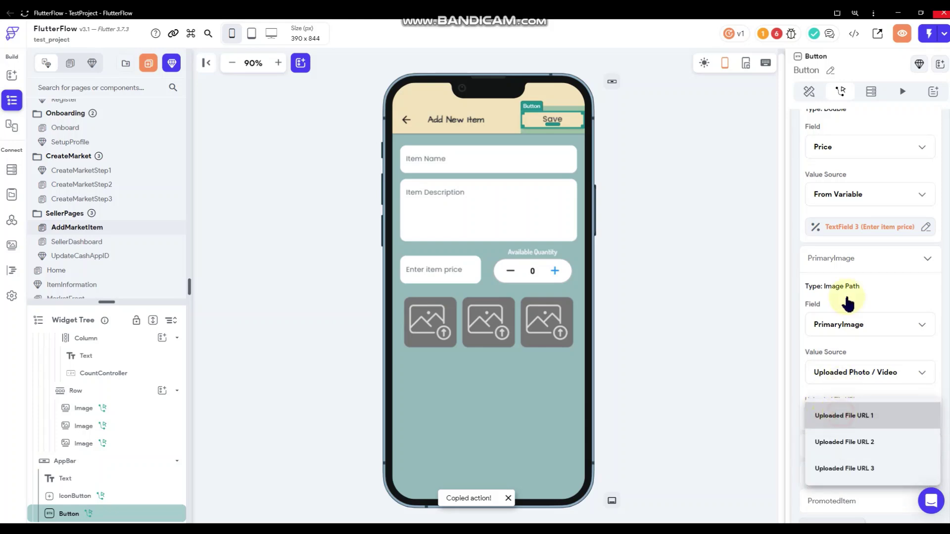
Set the SubImage1 field's value source to Uploaded Photo / Video, using Uploaded File URL 2.
{"action": "scroll", "coordinate": [846, 303], "scroll_direction": "down", "scroll_amount": 1}
{"action": "scroll", "coordinate": [842, 347], "scroll_direction": "down", "scroll_amount": 1}
{"action": "left_click", "coordinate": [842, 361]}
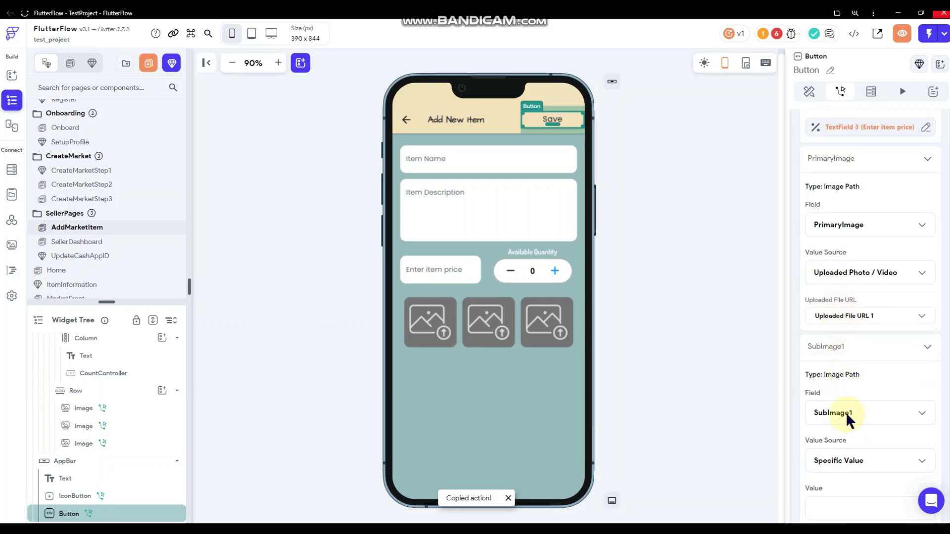
{"action": "scroll", "coordinate": [847, 416], "scroll_direction": "down", "scroll_amount": 2}
{"action": "left_click", "coordinate": [848, 361]}
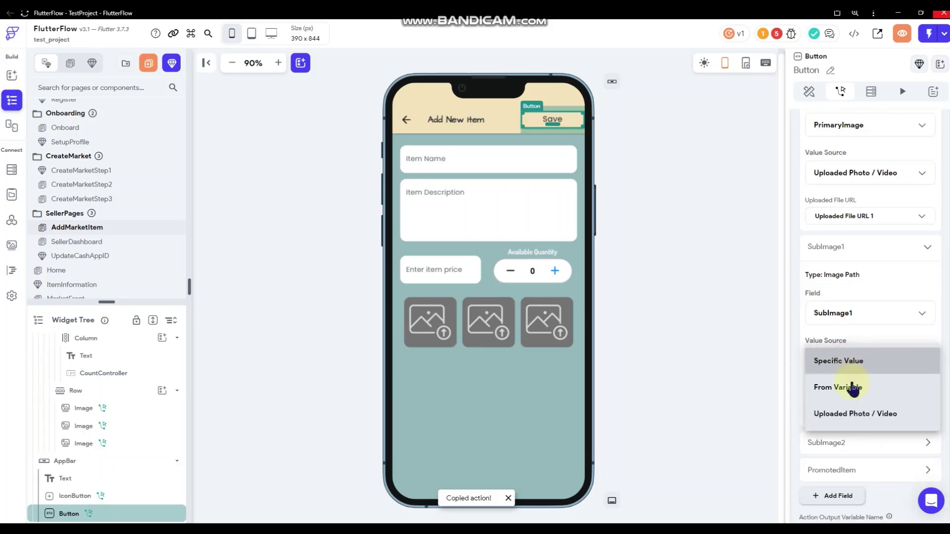
{"action": "left_click", "coordinate": [848, 419]}
{"action": "left_click", "coordinate": [848, 417]}
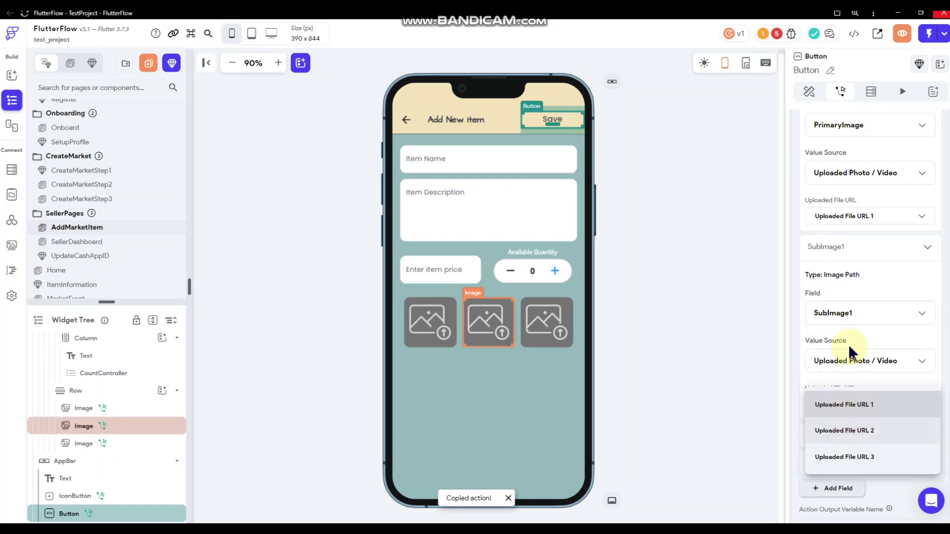
{"action": "left_click", "coordinate": [845, 429]}
Set the SubImage2 field's value source to Uploaded Photo / Video, using Uploaded File URL 3.
{"action": "left_click", "coordinate": [848, 360]}
{"action": "scroll", "coordinate": [848, 360], "scroll_direction": "down", "scroll_amount": 2}
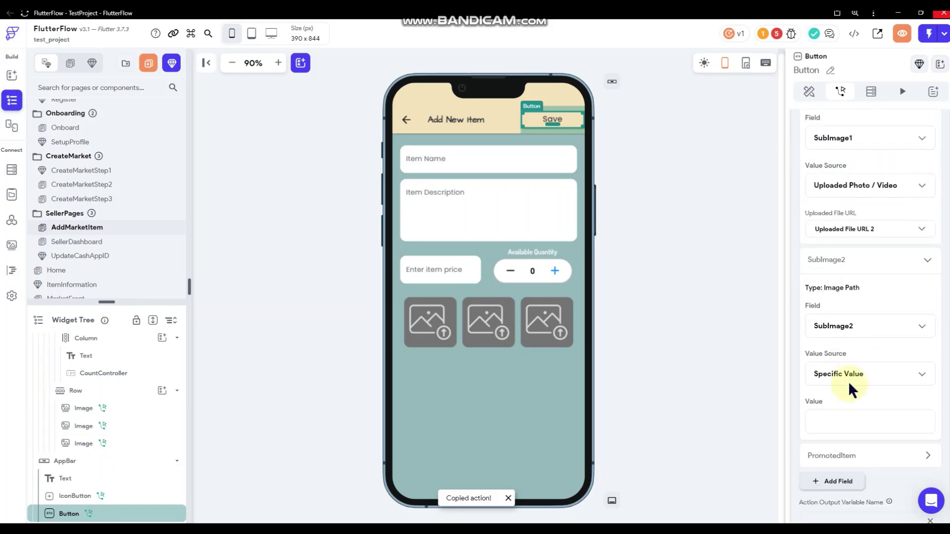
{"action": "left_click", "coordinate": [849, 380]}
{"action": "left_click", "coordinate": [849, 424]}
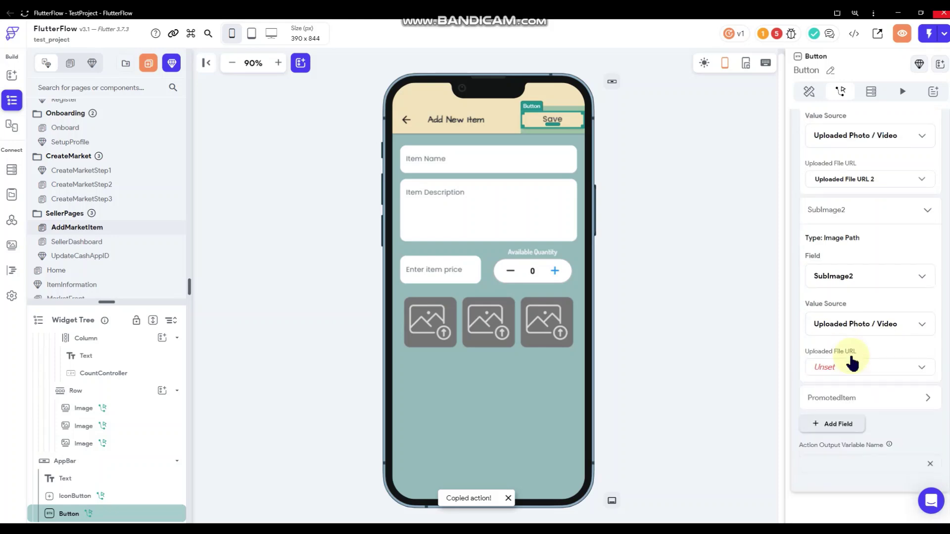
{"action": "left_click", "coordinate": [849, 355]}
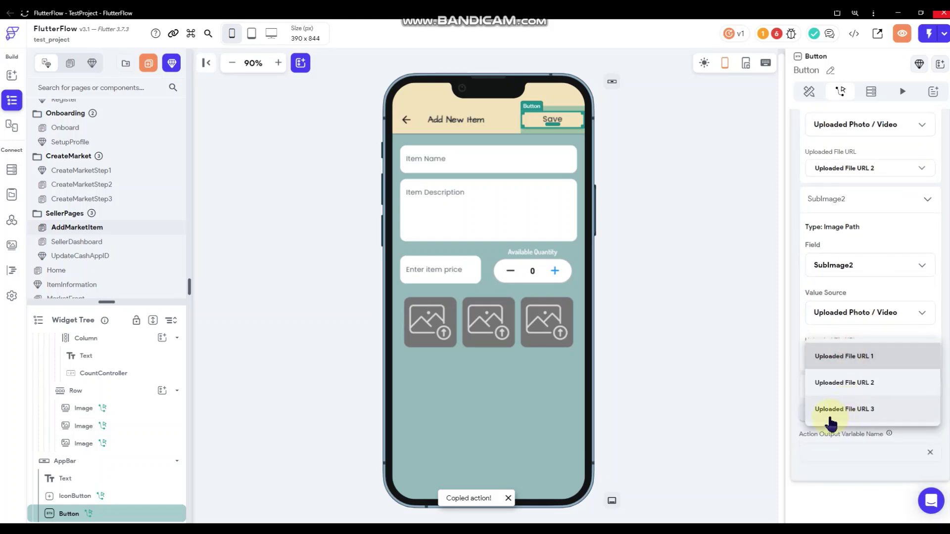
{"action": "left_click", "coordinate": [849, 410]}
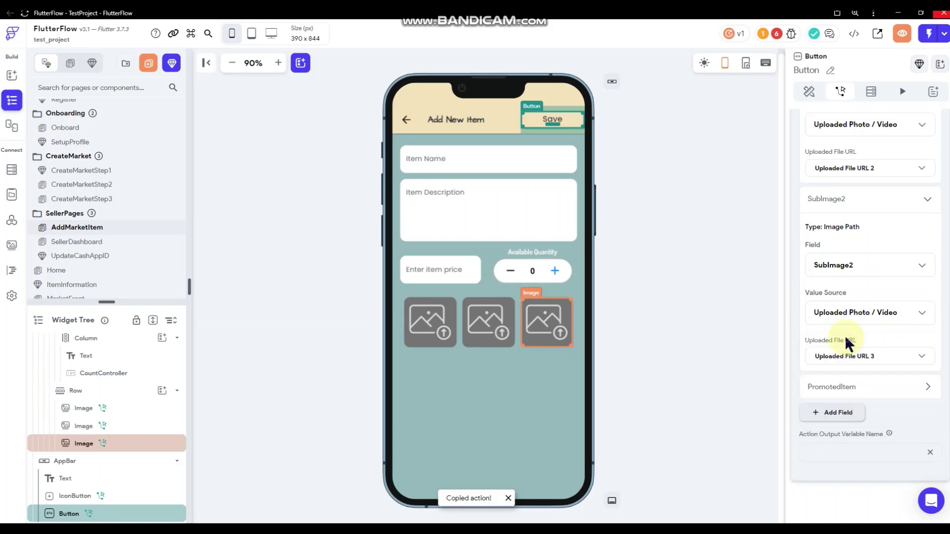
Expand the PromotedItem field and check its value source and Boolean value.
{"action": "left_click", "coordinate": [865, 396]}
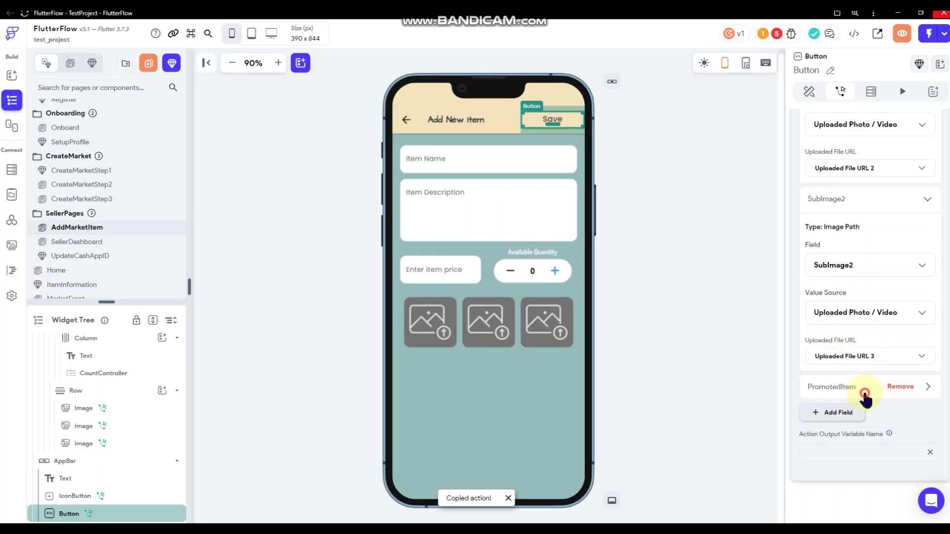
{"action": "scroll", "coordinate": [812, 361], "scroll_direction": "down", "scroll_amount": 3}
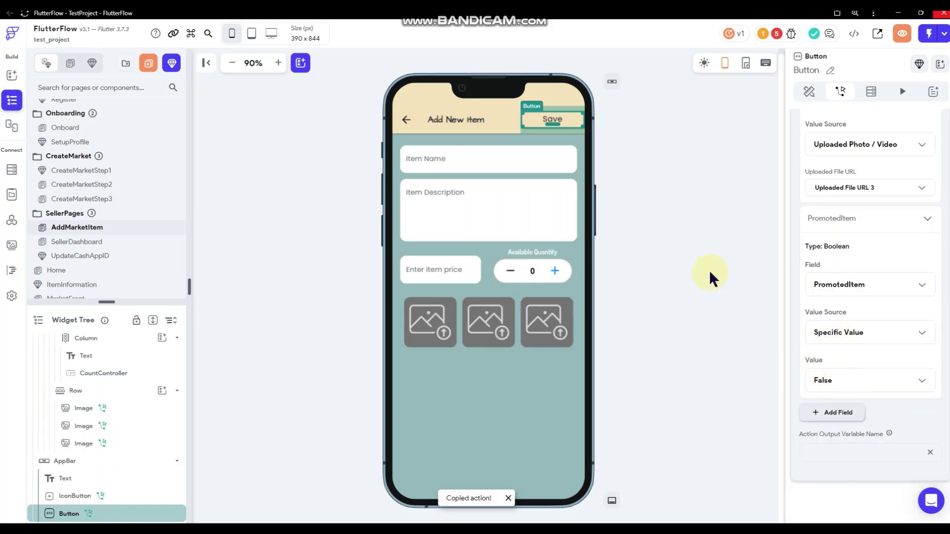
{"action": "left_click", "coordinate": [702, 230]}
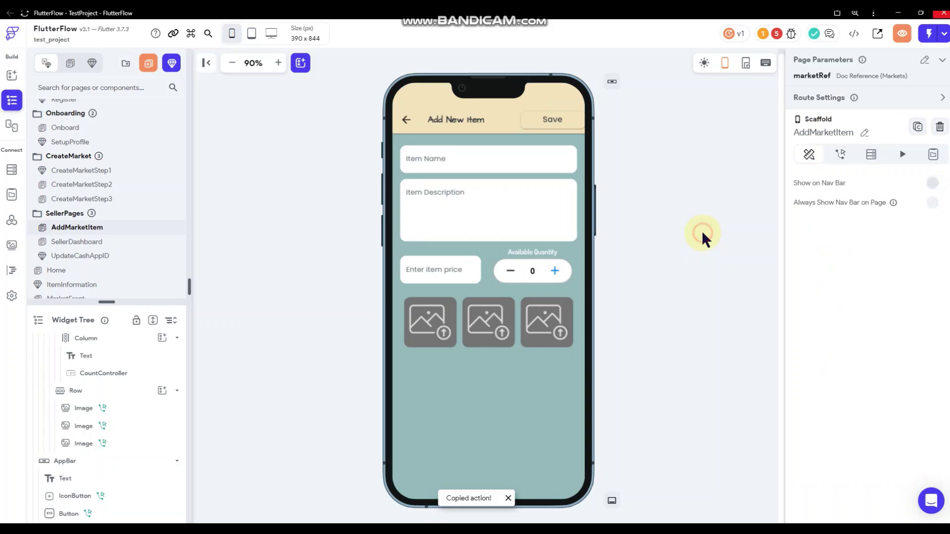
Add a Firestore Update Document action after the Create Document call in the Save button's On Tap action flow.
{"action": "left_click", "coordinate": [840, 154]}
{"action": "left_click", "coordinate": [531, 120]}
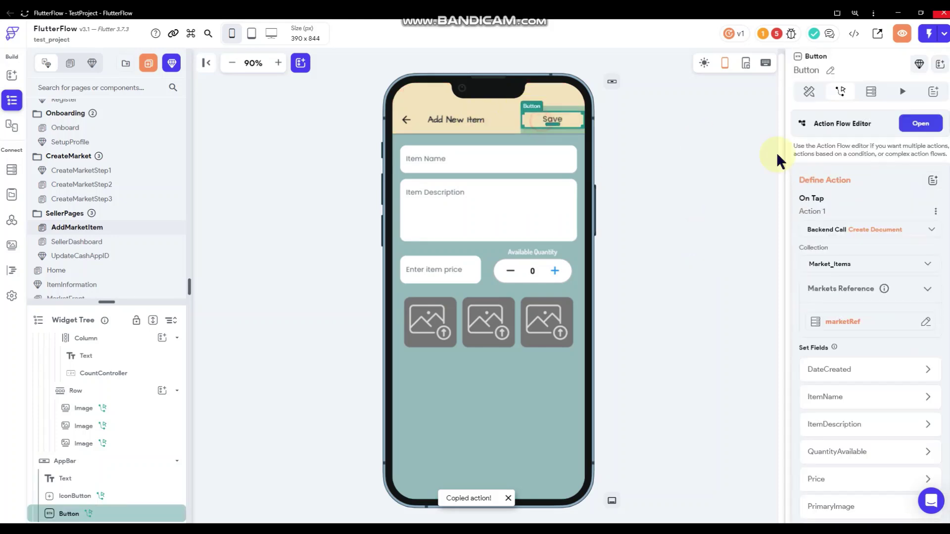
{"action": "left_click", "coordinate": [897, 126]}
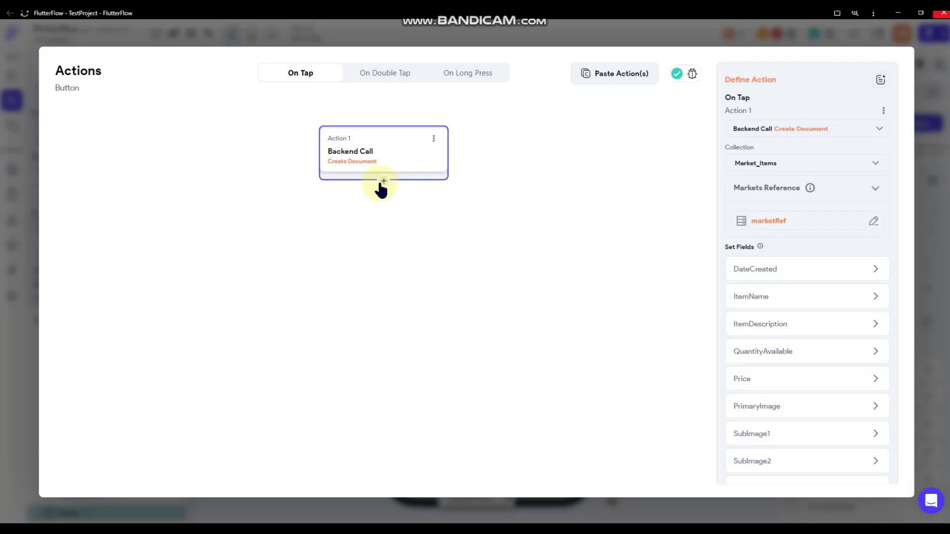
{"action": "left_click", "coordinate": [384, 181]}
{"action": "left_click", "coordinate": [384, 204]}
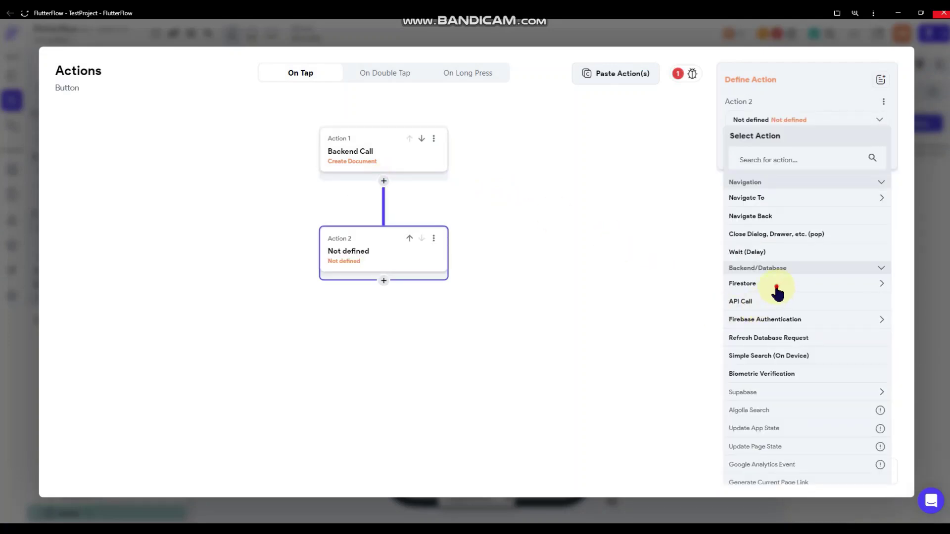
{"action": "left_click", "coordinate": [773, 286]}
{"action": "left_click", "coordinate": [761, 319]}
Set the reference to update in Action 2 to the marketRef page parameter.
{"action": "left_click", "coordinate": [778, 159]}
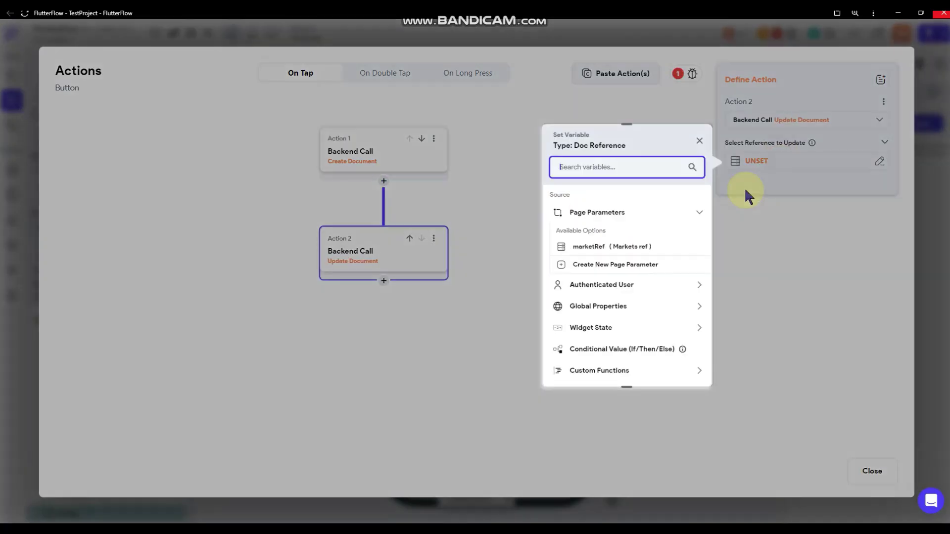
{"action": "left_click", "coordinate": [598, 250]}
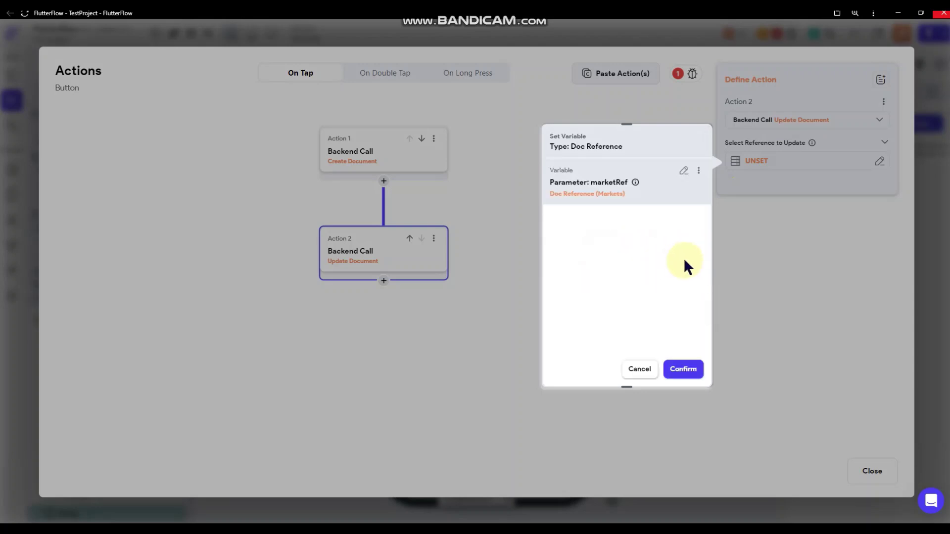
{"action": "left_click", "coordinate": [682, 369]}
Add the Tip2 field to the market document update and set its specific value to True.
{"action": "left_click", "coordinate": [768, 193]}
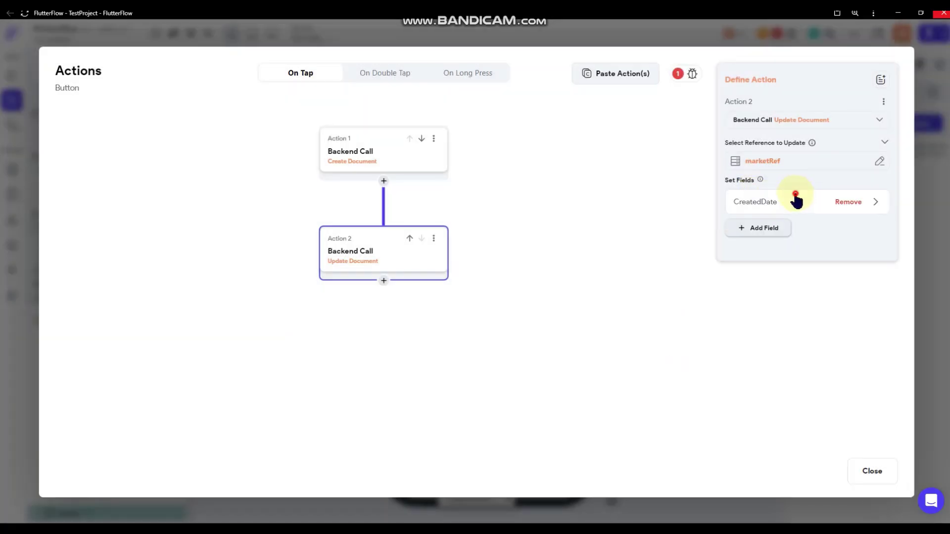
{"action": "left_click", "coordinate": [791, 198]}
{"action": "left_click", "coordinate": [775, 280]}
{"action": "scroll", "coordinate": [790, 357], "scroll_direction": "down", "scroll_amount": 4}
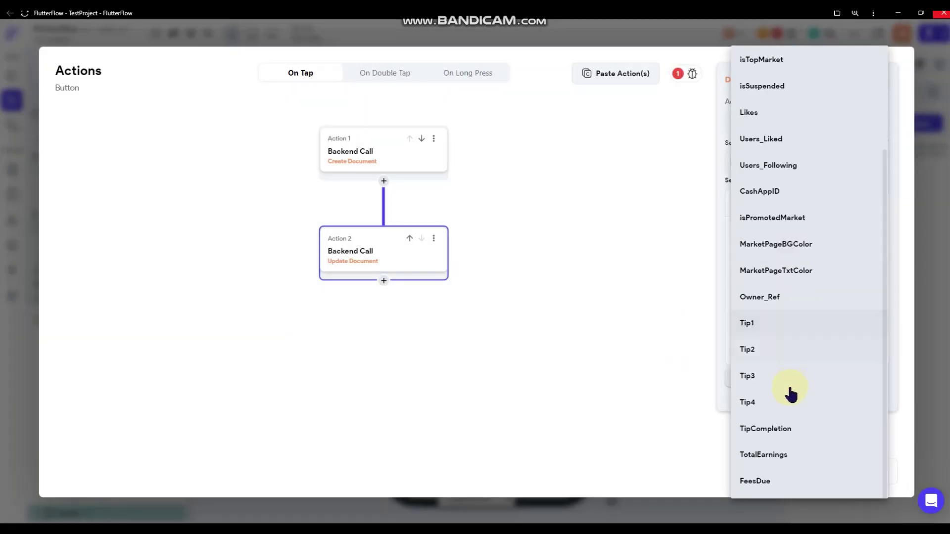
{"action": "left_click", "coordinate": [776, 351]}
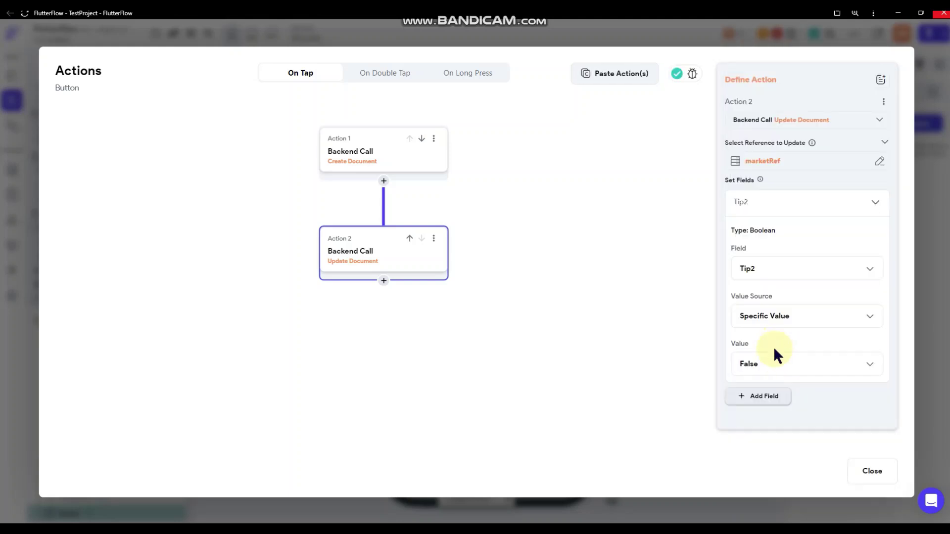
{"action": "left_click", "coordinate": [775, 362]}
{"action": "left_click", "coordinate": [774, 340]}
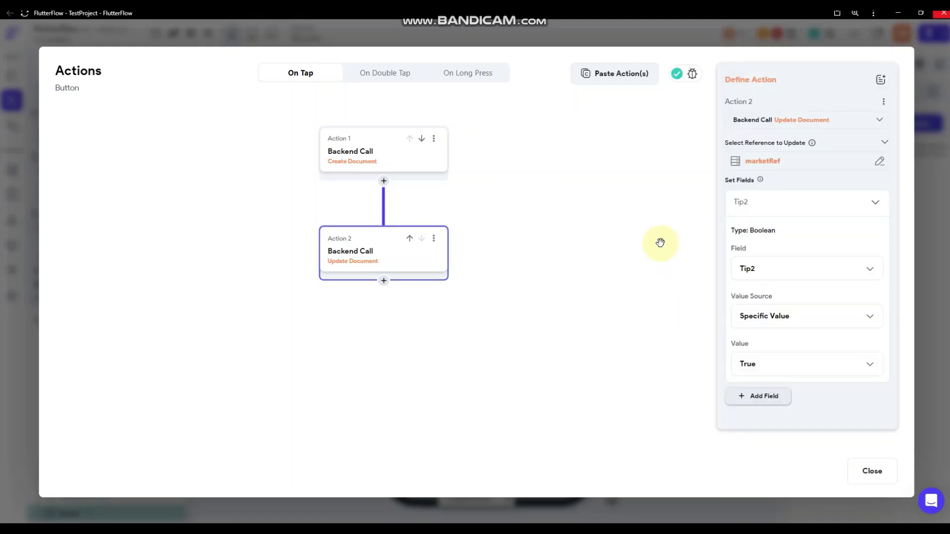
{"action": "left_click", "coordinate": [876, 203]}
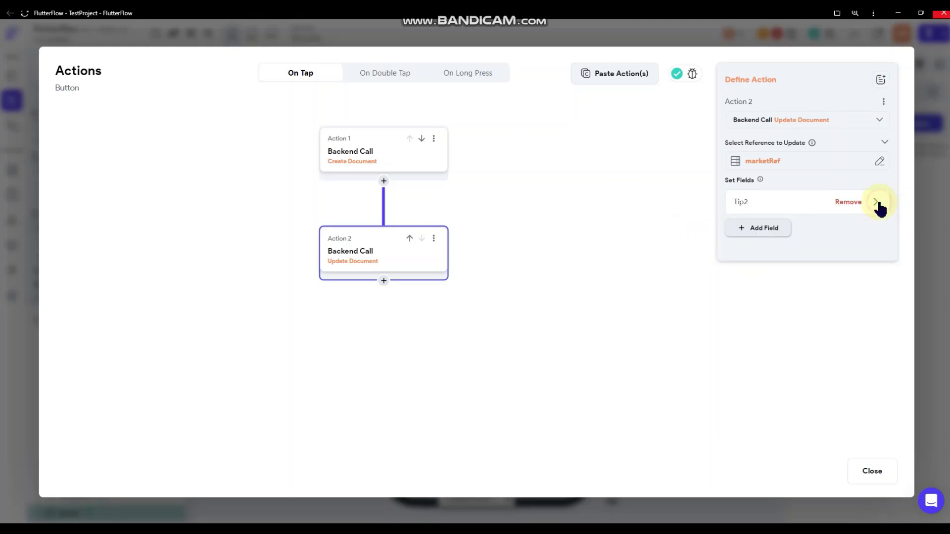
Add the TipCompletion field to the market document update below Tip2.
{"action": "left_click", "coordinate": [764, 249]}
{"action": "left_click", "coordinate": [768, 238]}
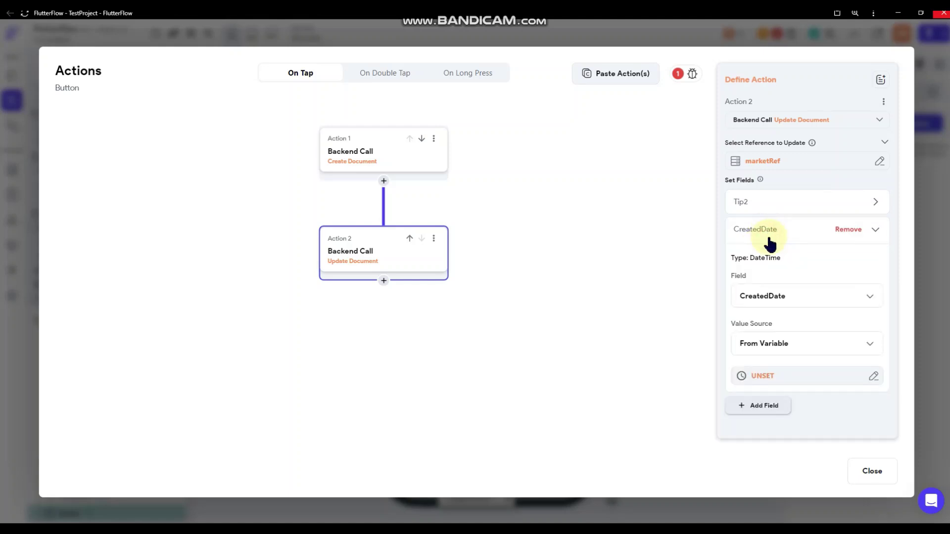
{"action": "left_click", "coordinate": [777, 302]}
{"action": "scroll", "coordinate": [777, 303], "scroll_direction": "down", "scroll_amount": 4}
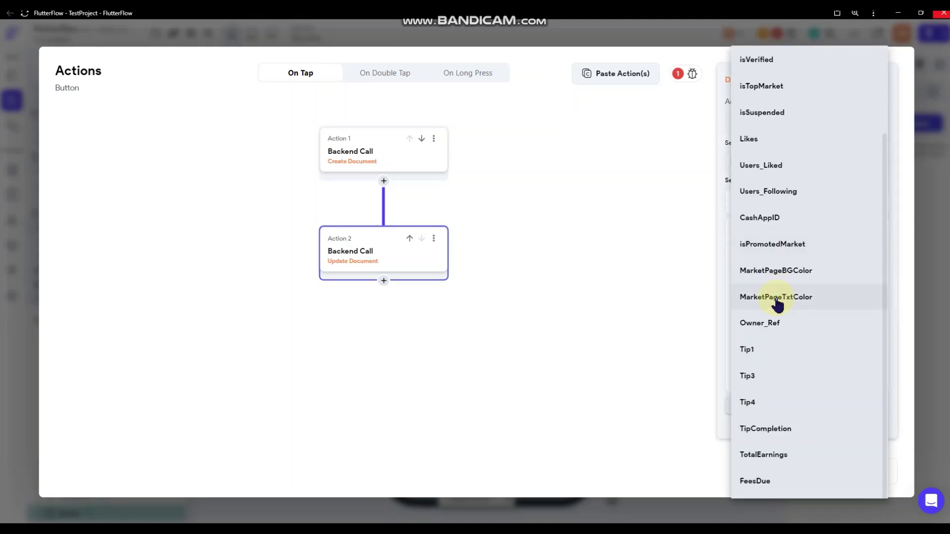
{"action": "left_click", "coordinate": [772, 430]}
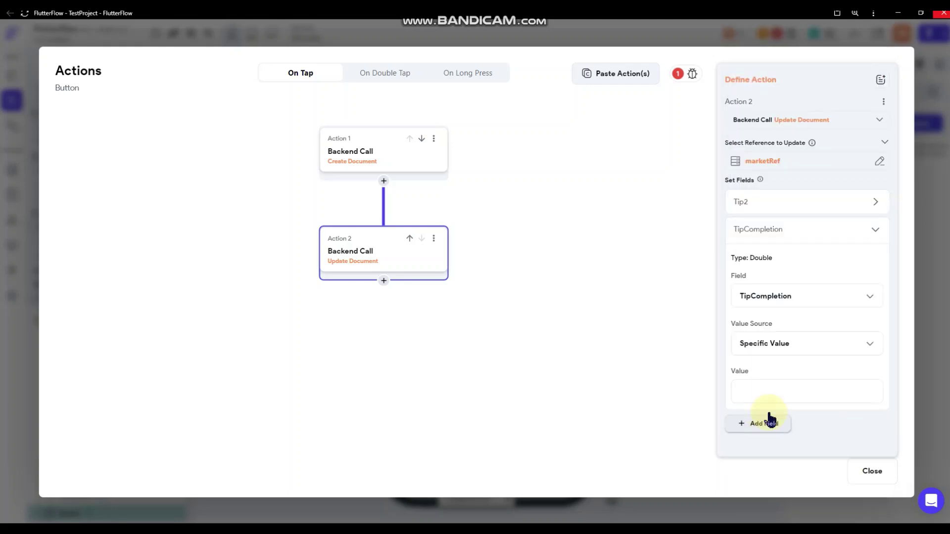
Set the TipCompletion field's value source to Update (Increment, Delete, etc.) and its Firestore field value to Increment.
{"action": "left_click", "coordinate": [775, 345]}
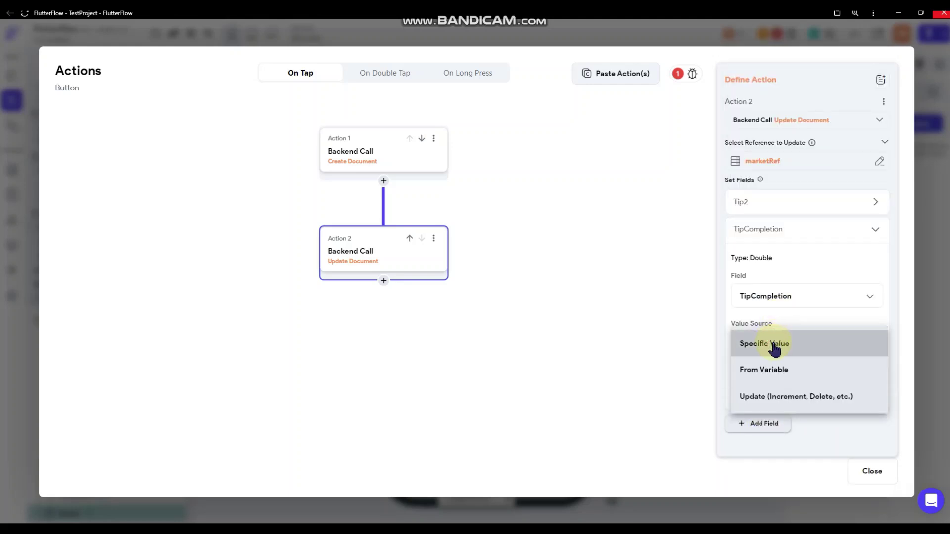
{"action": "left_click", "coordinate": [776, 341]}
{"action": "left_click", "coordinate": [770, 346]}
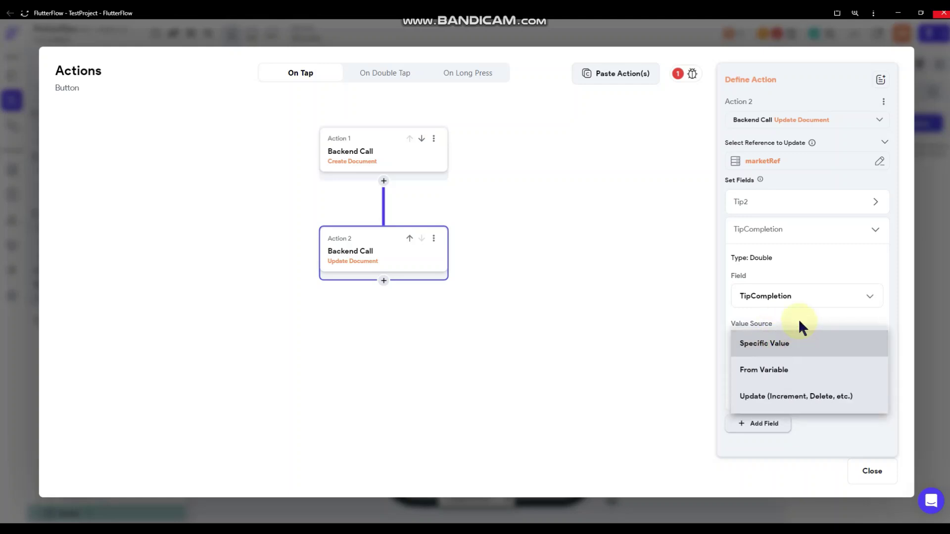
{"action": "left_click", "coordinate": [792, 395]}
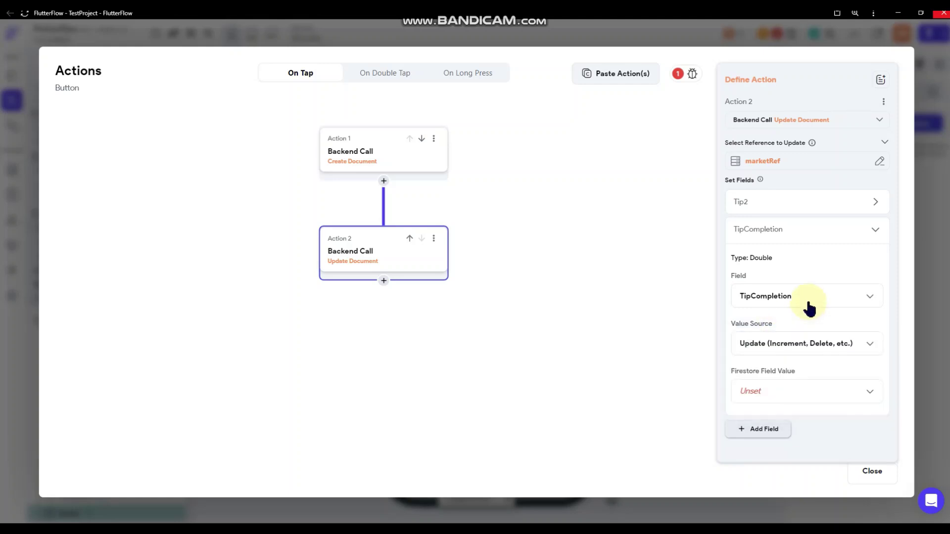
{"action": "left_click", "coordinate": [781, 392]}
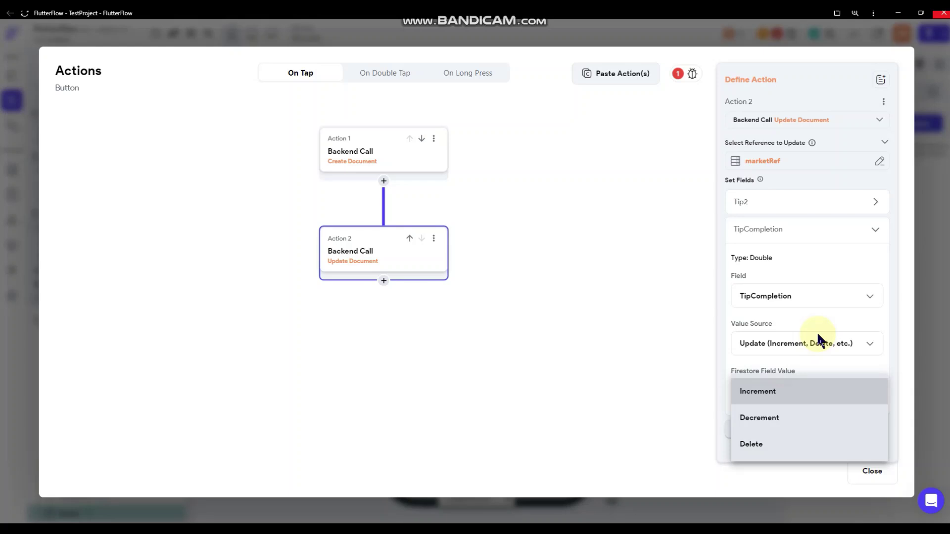
{"action": "left_click", "coordinate": [785, 392]}
Set the increment value of the TipCompletion field to .25.
{"action": "scroll", "coordinate": [795, 337], "scroll_direction": "down", "scroll_amount": 2}
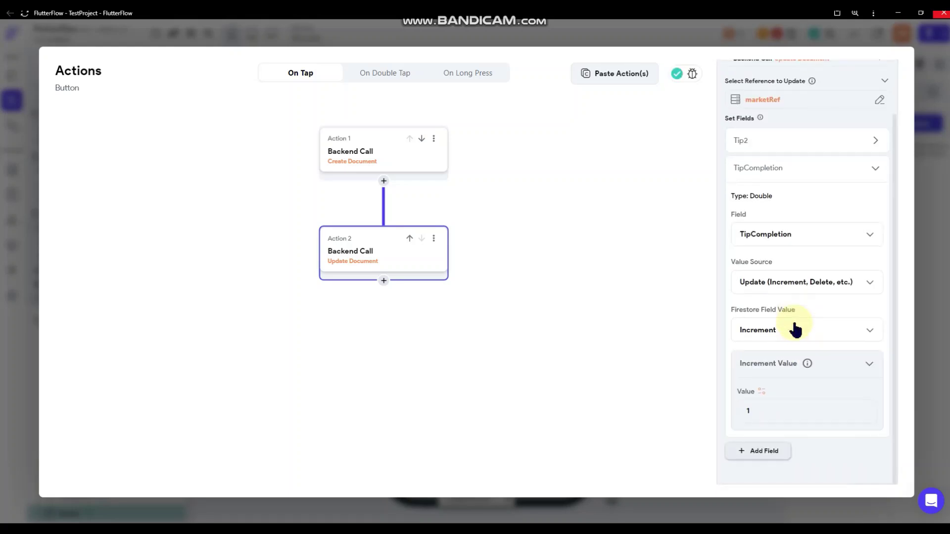
{"action": "left_click", "coordinate": [767, 411]}
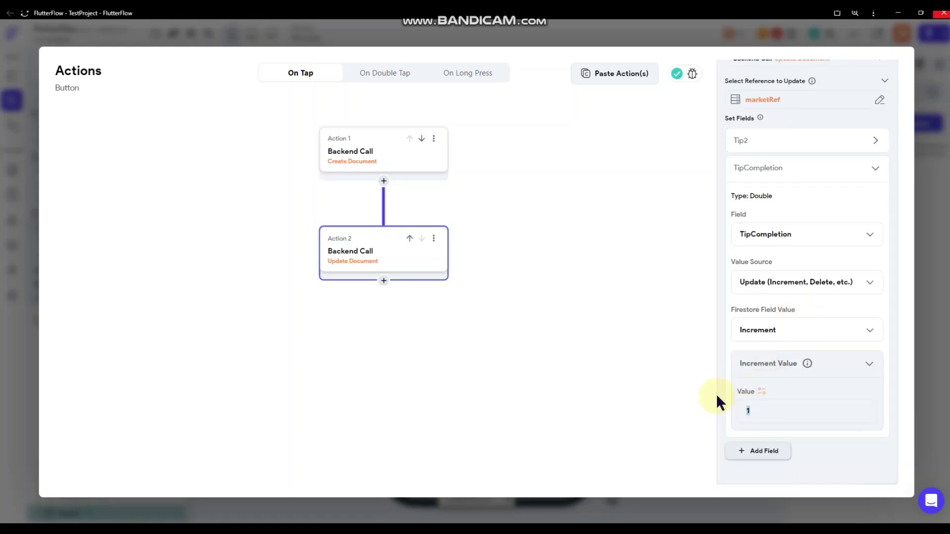
{"action": "key", "text": "BackSpace"}
{"action": "type", "text": ".25"}
Review the Tip2 and TipCompletion settings in the market document update, and collapse both fields.
{"action": "left_click", "coordinate": [761, 143]}
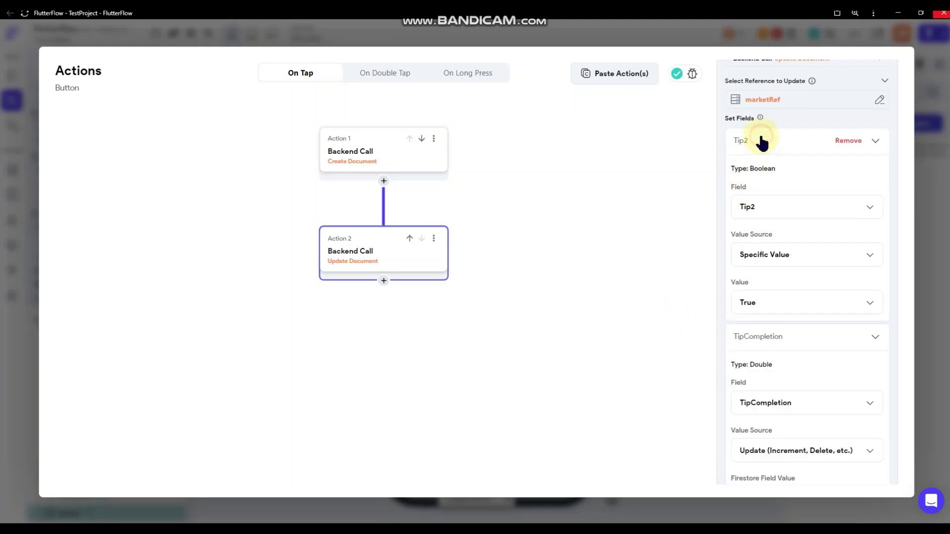
{"action": "left_click", "coordinate": [761, 140]}
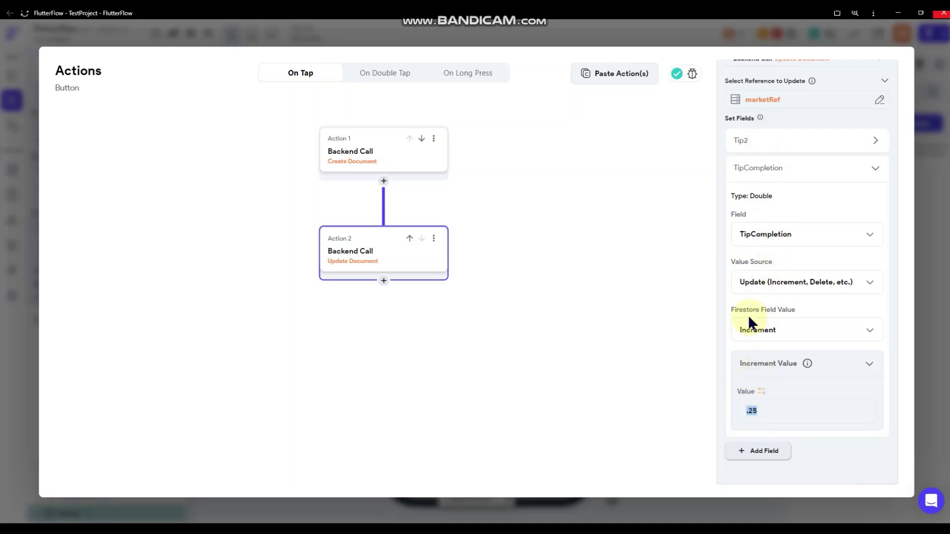
{"action": "mouse_move", "coordinate": [745, 180]}
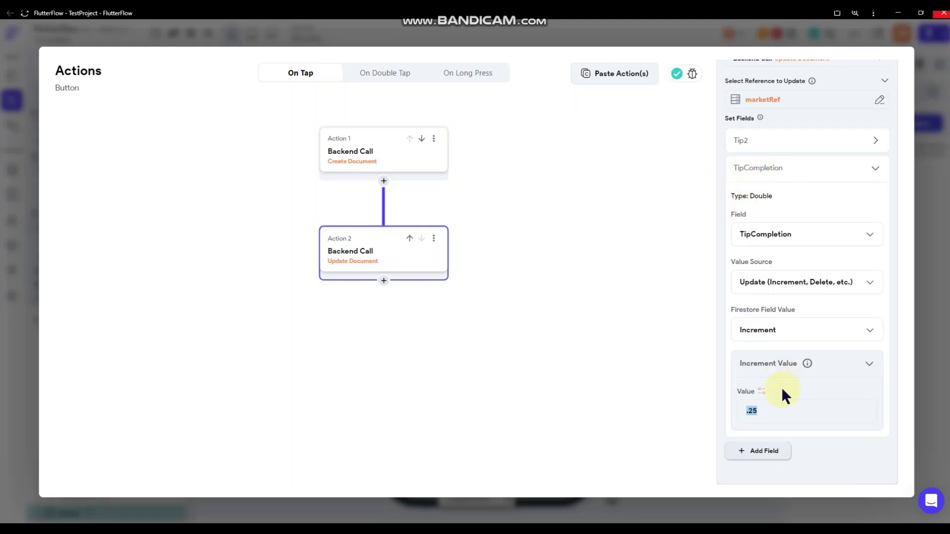
{"action": "left_click", "coordinate": [758, 412]}
{"action": "left_click_drag", "start_coordinate": [771, 411], "coordinate": [738, 411]}
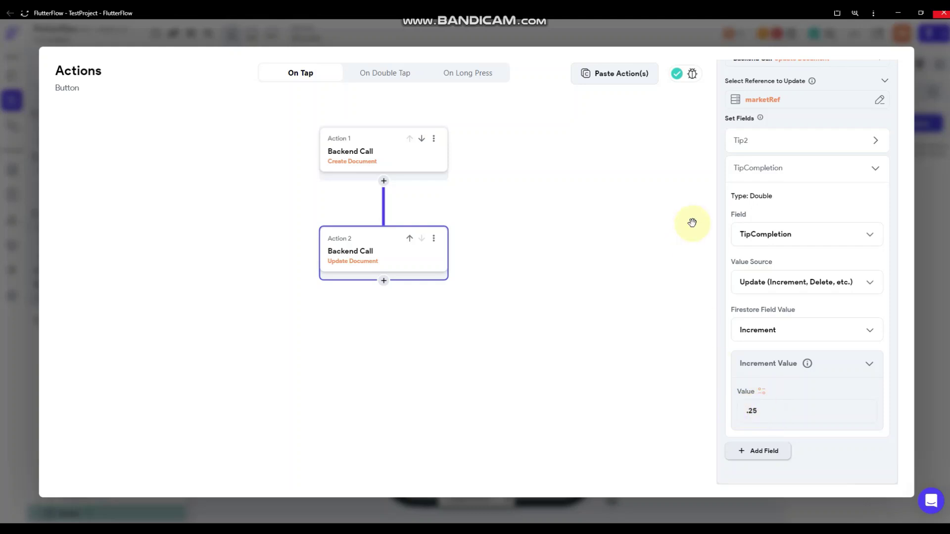
{"action": "left_click", "coordinate": [878, 168]}
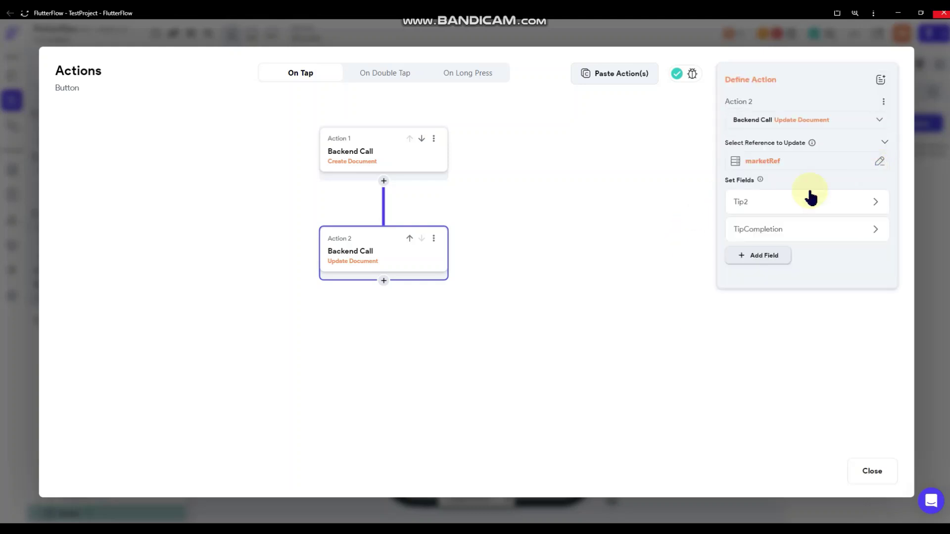
{"action": "left_click", "coordinate": [532, 209]}
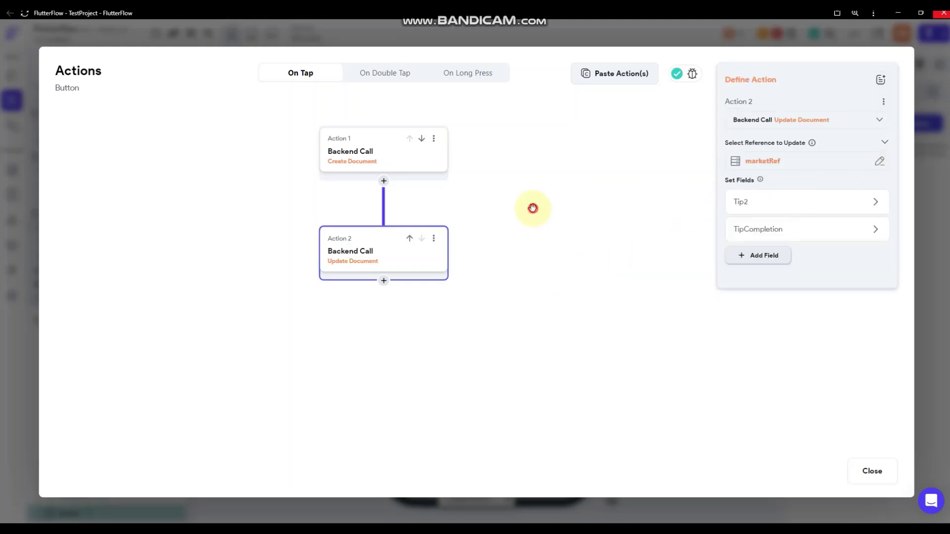
Add a Navigate Back action after the Update Document call and check its root page fallback option.
{"action": "left_click", "coordinate": [384, 281]}
{"action": "left_click", "coordinate": [384, 304]}
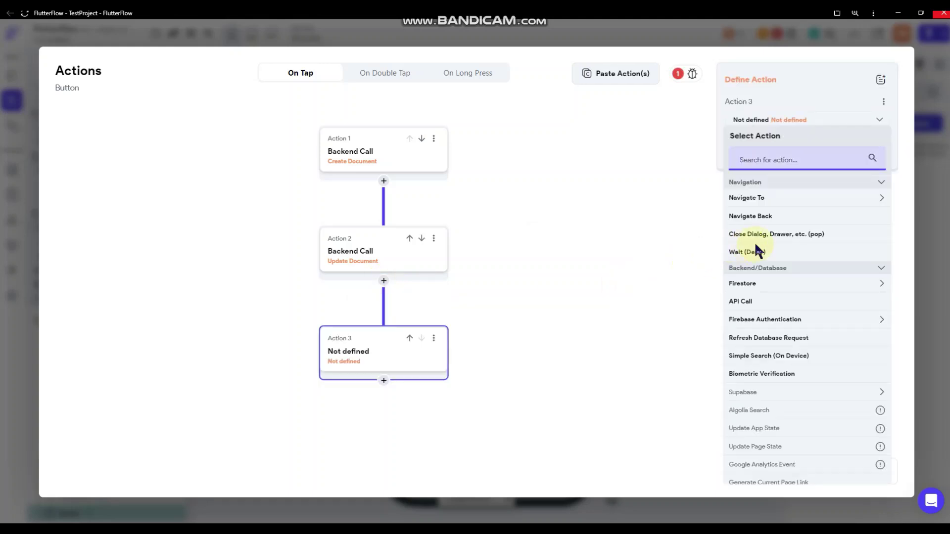
{"action": "scroll", "coordinate": [780, 246], "scroll_direction": "down", "scroll_amount": 1}
{"action": "left_click", "coordinate": [765, 169]}
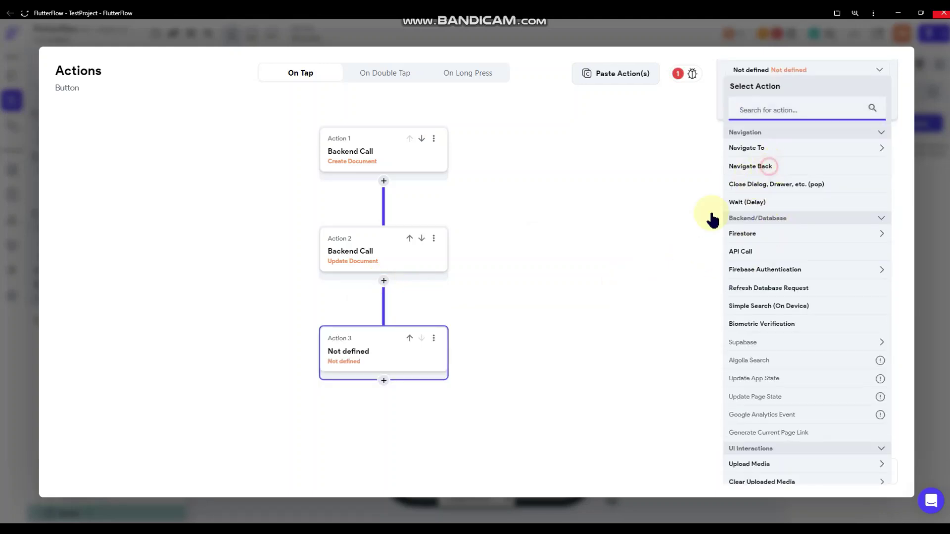
{"action": "left_click_drag", "start_coordinate": [571, 401], "coordinate": [581, 389]}
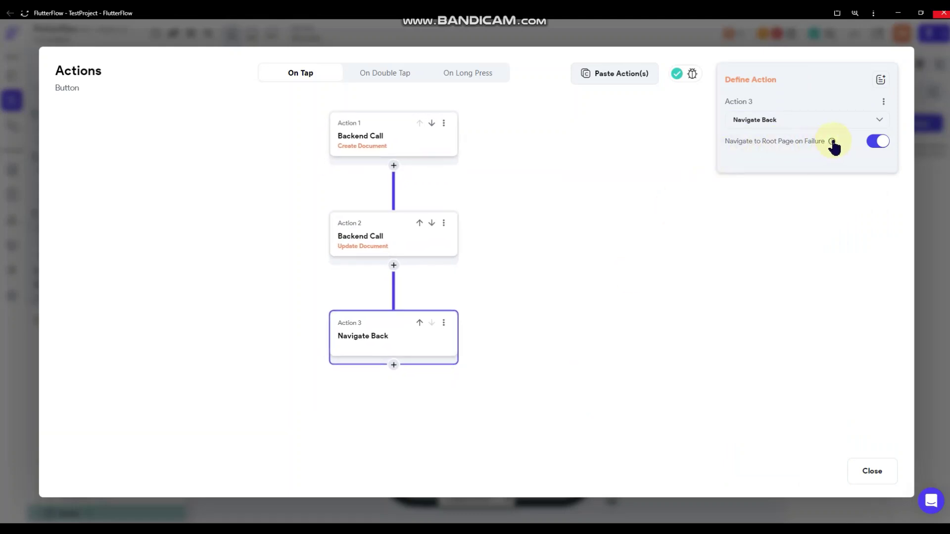
{"action": "mouse_move", "coordinate": [832, 142]}
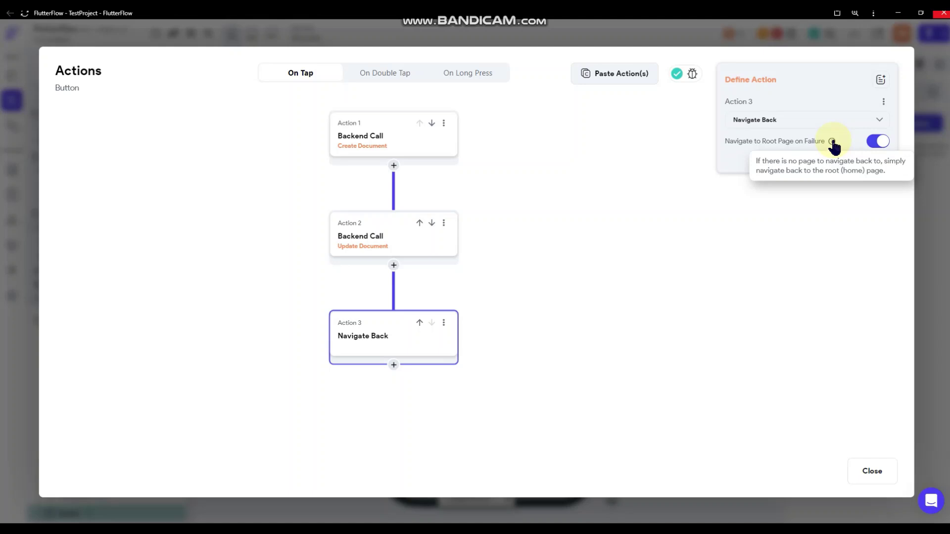
Add a Show Snack Bar action after Navigate Back with the message "Item added!".
{"action": "left_click_drag", "start_coordinate": [562, 333], "coordinate": [602, 291]}
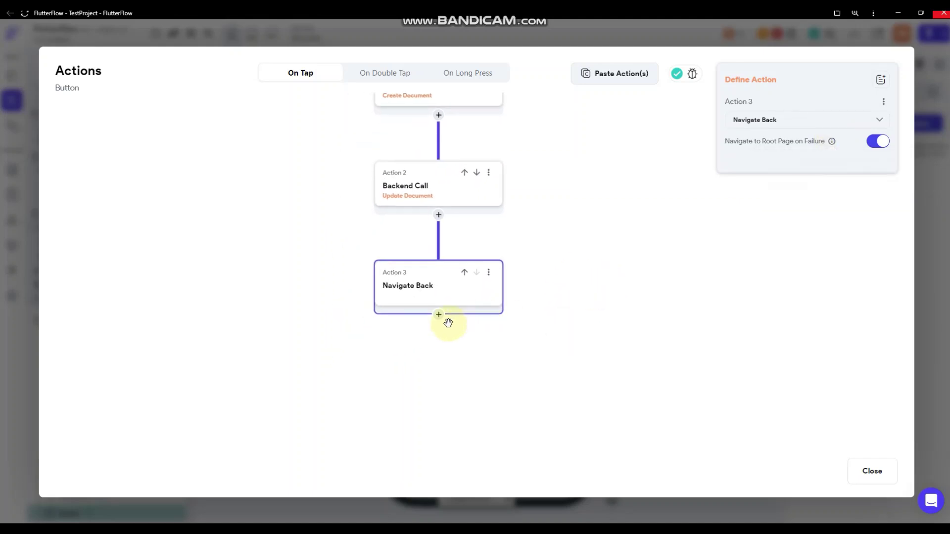
{"action": "left_click", "coordinate": [439, 316]}
{"action": "left_click", "coordinate": [440, 339]}
{"action": "scroll", "coordinate": [794, 301], "scroll_direction": "down", "scroll_amount": 7}
{"action": "scroll", "coordinate": [797, 309], "scroll_direction": "down", "scroll_amount": 12}
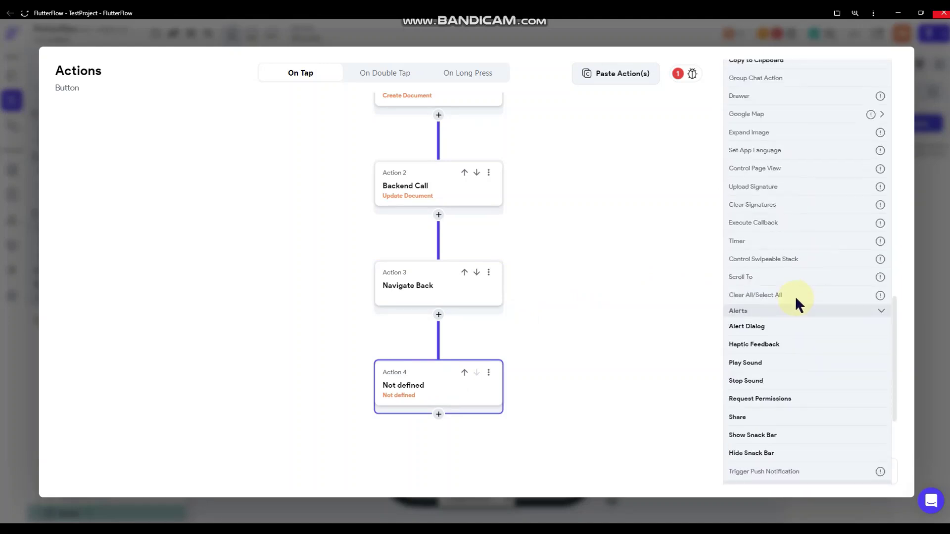
{"action": "left_click", "coordinate": [760, 287]}
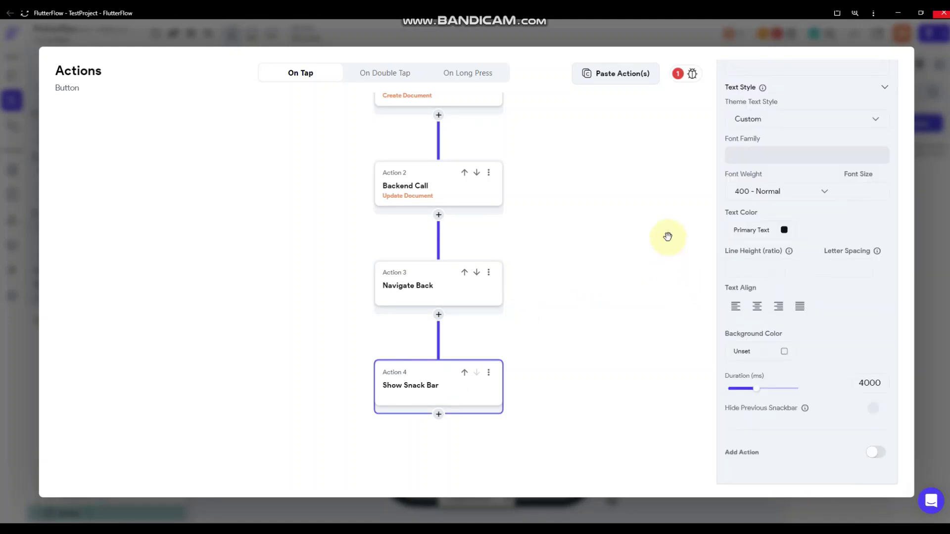
{"action": "scroll", "coordinate": [773, 198], "scroll_direction": "up", "scroll_amount": 3}
{"action": "left_click", "coordinate": [763, 200]}
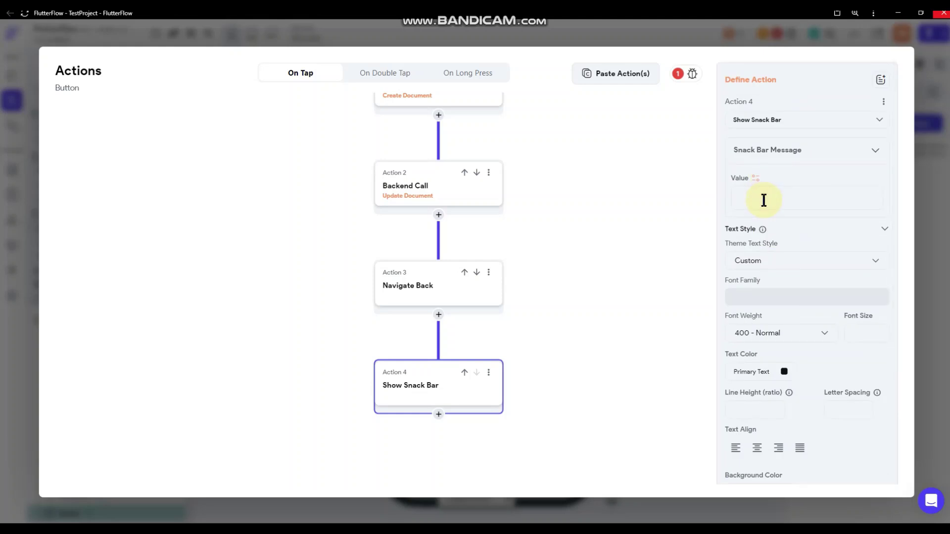
{"action": "type", "text": "Item added!"}
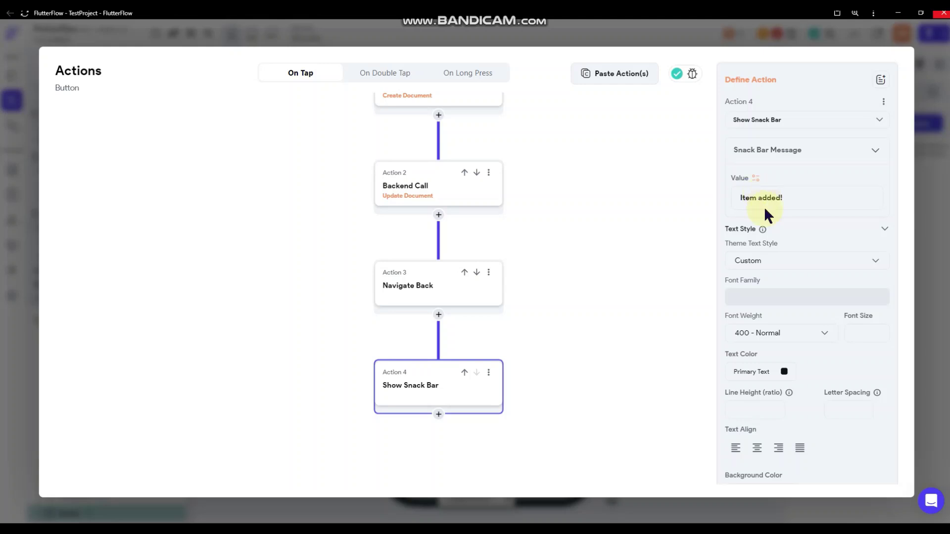
Set the snack bar's text color to tertiary400 and its background color to gray600.
{"action": "scroll", "coordinate": [785, 319], "scroll_direction": "down", "scroll_amount": 1}
{"action": "left_click", "coordinate": [784, 322]}
{"action": "left_click", "coordinate": [399, 334]}
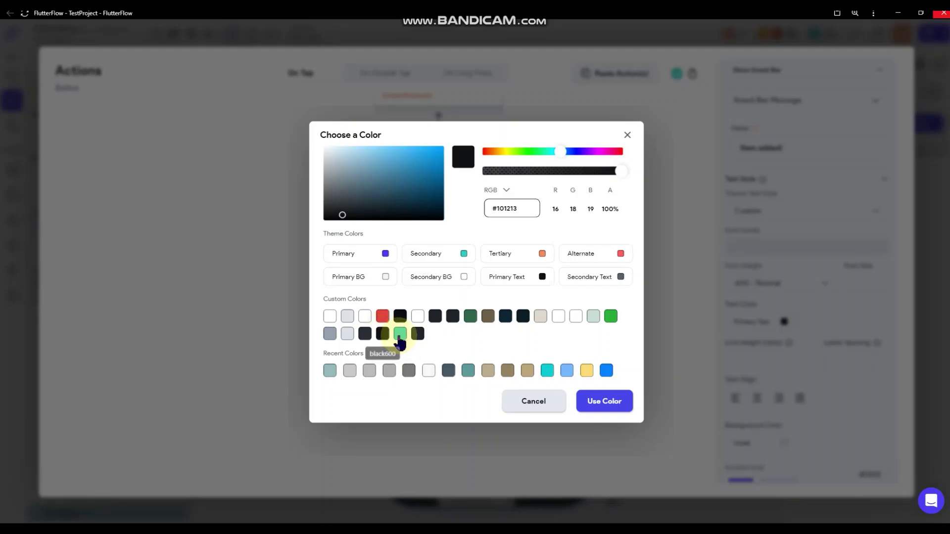
{"action": "scroll", "coordinate": [772, 326], "scroll_direction": "down", "scroll_amount": 2}
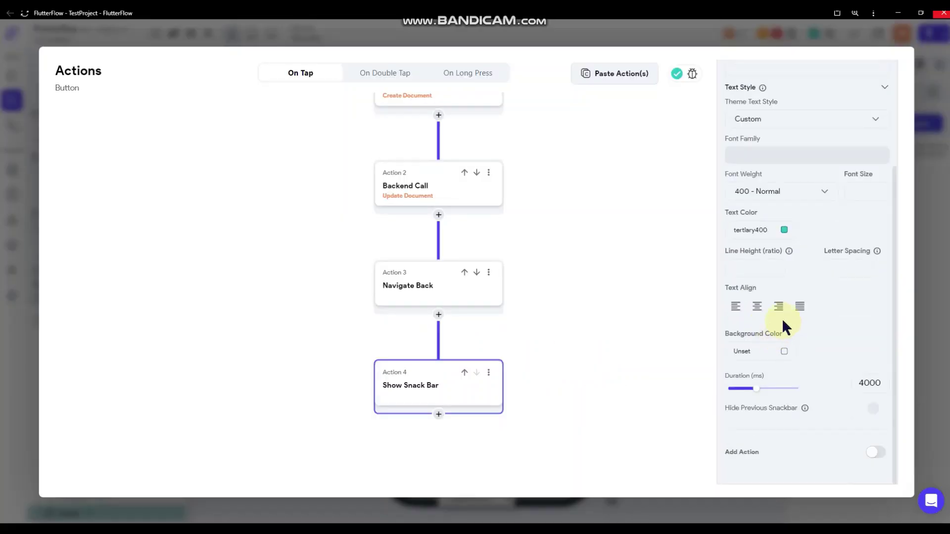
{"action": "left_click", "coordinate": [784, 352]}
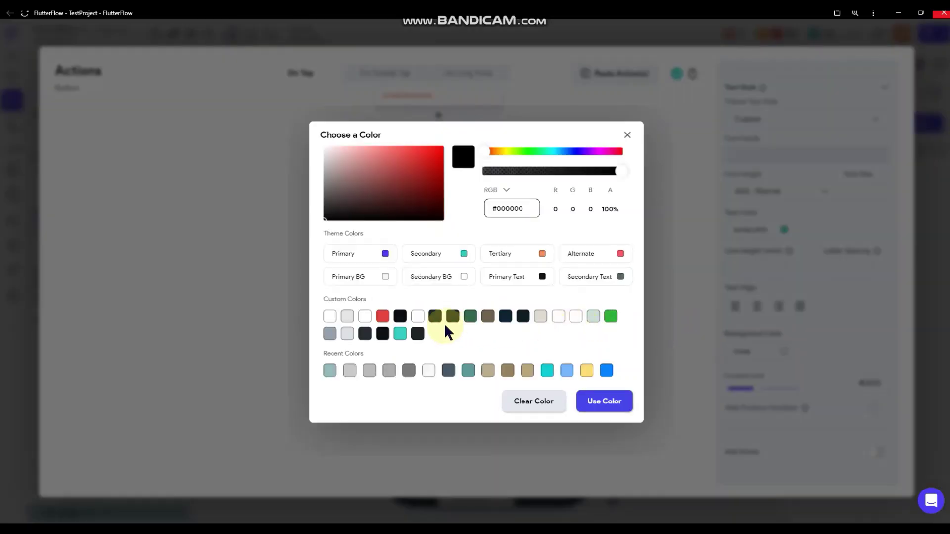
{"action": "left_click", "coordinate": [365, 333]}
{"action": "left_click", "coordinate": [604, 401]}
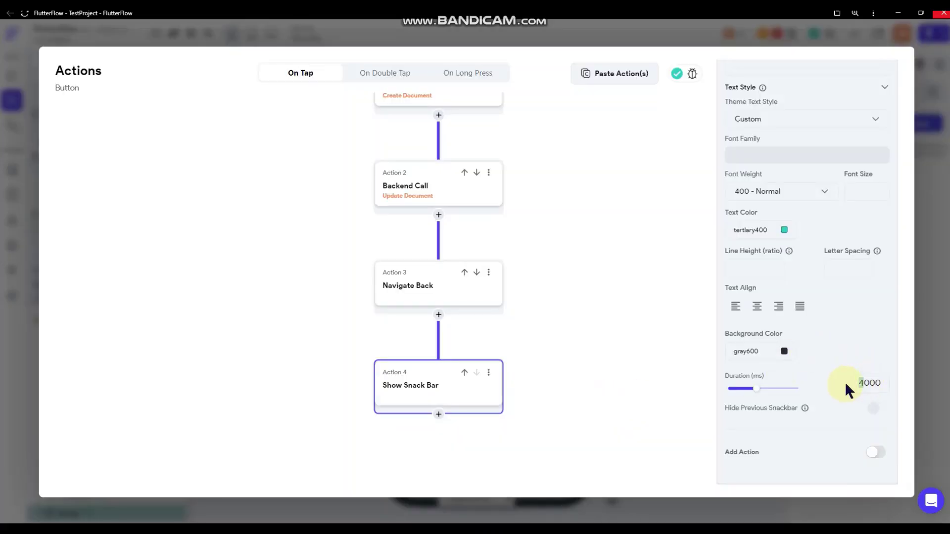
{"action": "left_click", "coordinate": [627, 282]}
Add a new undefined action after the Show Snack Bar action.
{"action": "left_click_drag", "start_coordinate": [577, 206], "coordinate": [607, 212]}
{"action": "left_click", "coordinate": [468, 421]}
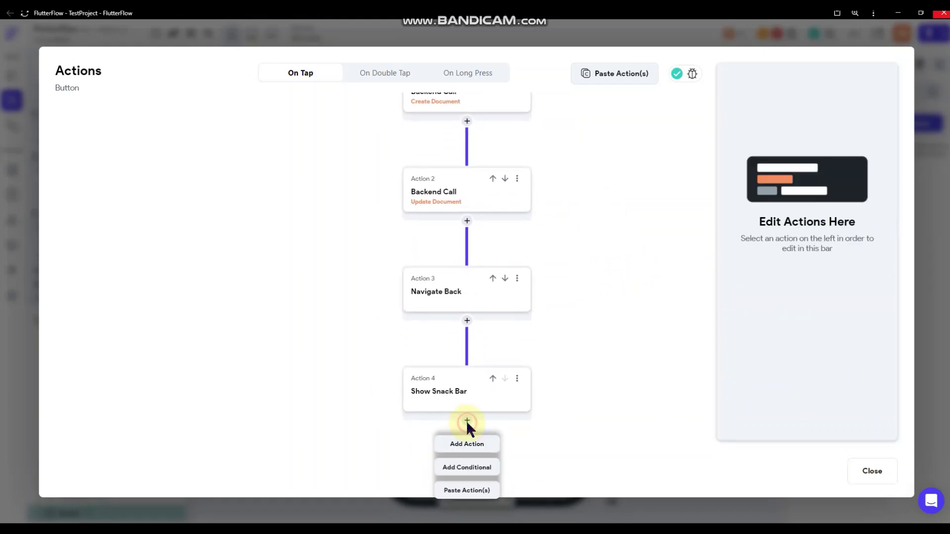
{"action": "left_click", "coordinate": [467, 444]}
Review the action chain, checking the fields set in the Create Document and Update Document calls.
{"action": "left_click_drag", "start_coordinate": [573, 382], "coordinate": [577, 274]}
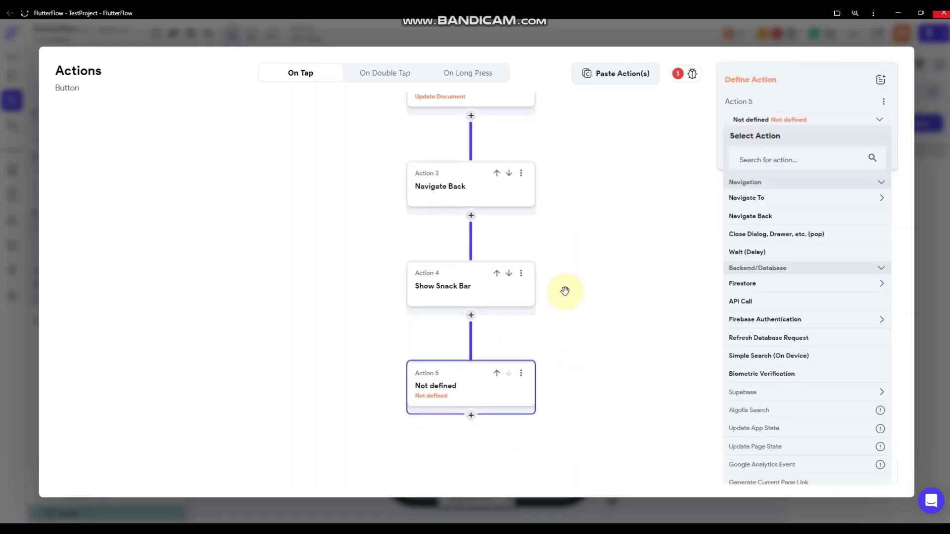
{"action": "left_click_drag", "start_coordinate": [566, 240], "coordinate": [577, 373]}
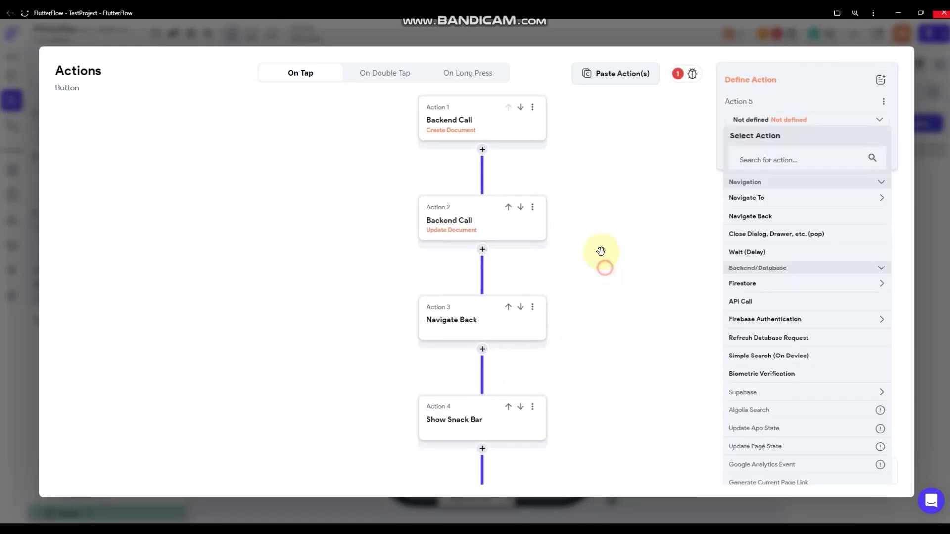
{"action": "left_click_drag", "start_coordinate": [604, 196], "coordinate": [593, 248]}
{"action": "left_click", "coordinate": [488, 186]}
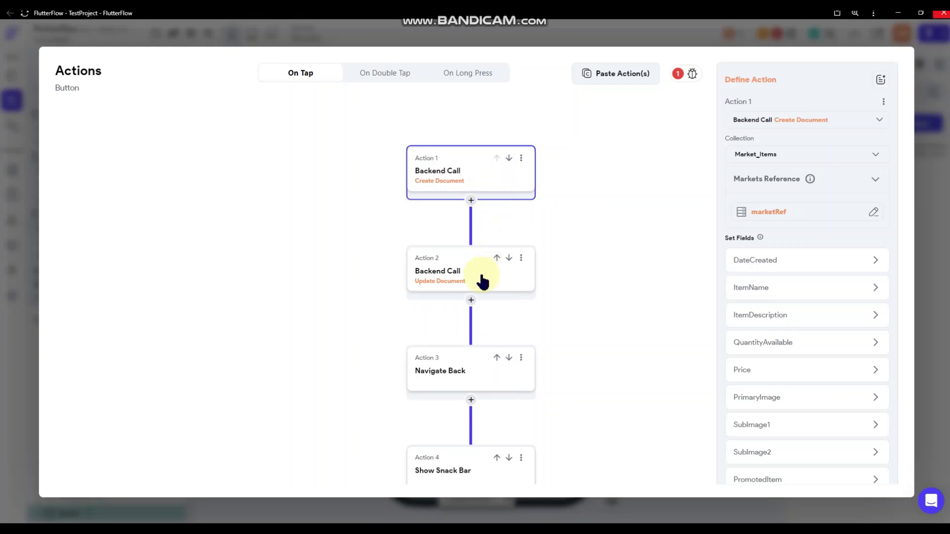
{"action": "scroll", "coordinate": [786, 251], "scroll_direction": "down", "scroll_amount": 2}
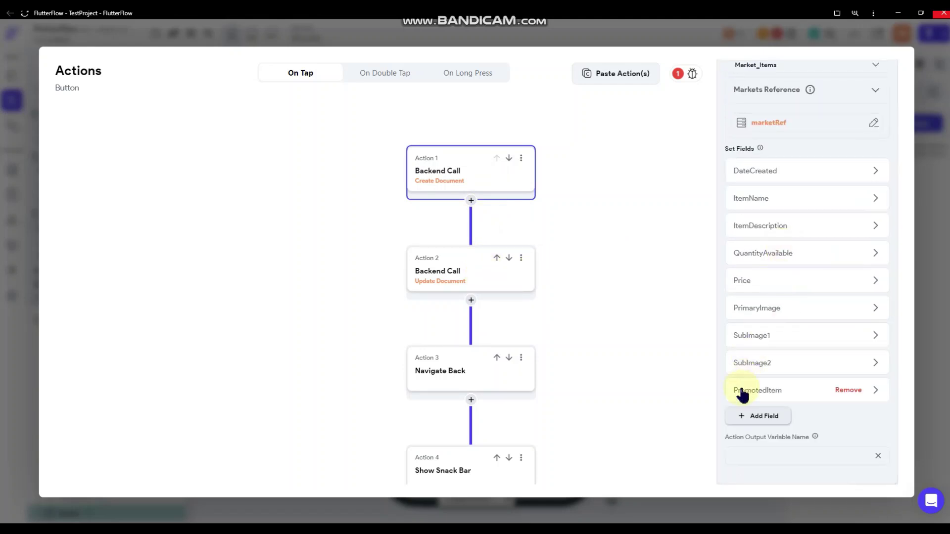
{"action": "left_click", "coordinate": [452, 270]}
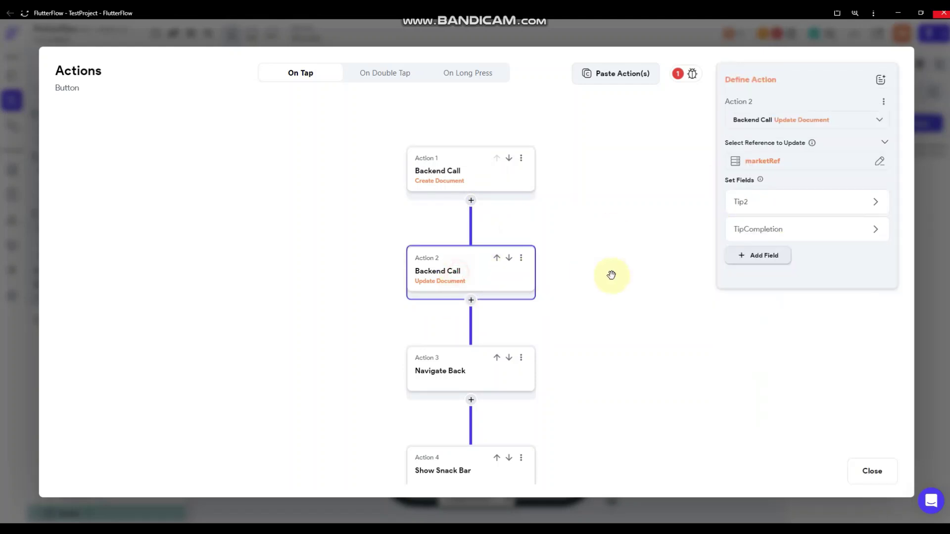
{"action": "left_click", "coordinate": [582, 326]}
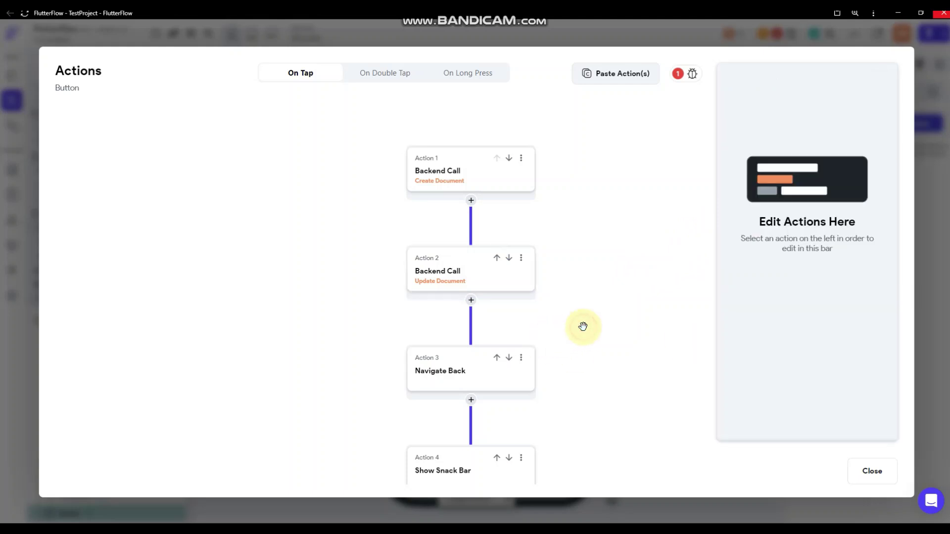
Close the Save button's action flow and open the SellerDashboard page.
{"action": "left_click", "coordinate": [927, 232]}
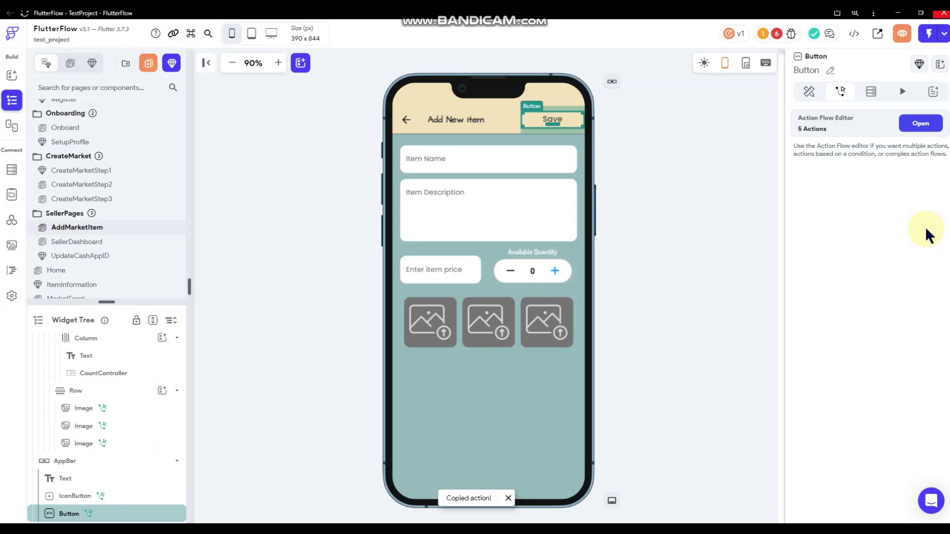
{"action": "left_click", "coordinate": [666, 221]}
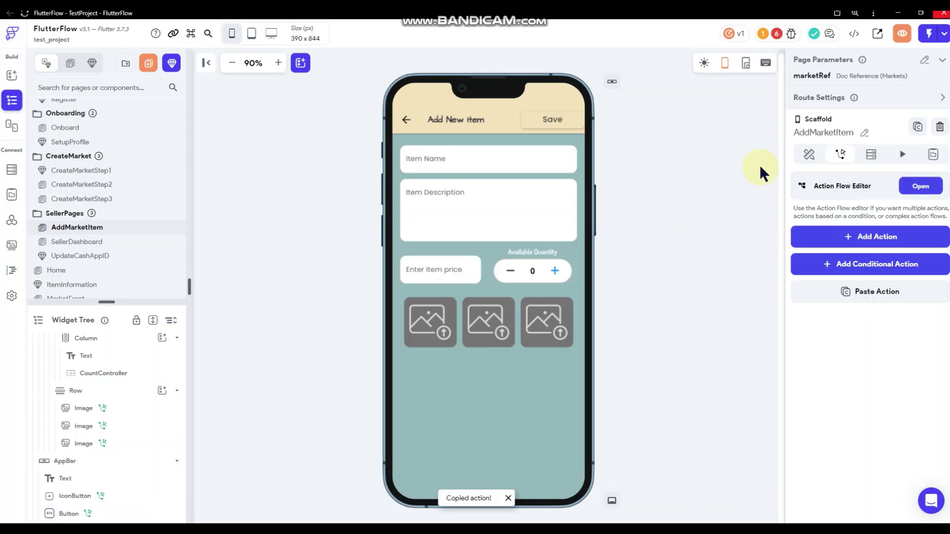
{"action": "left_click", "coordinate": [89, 243]}
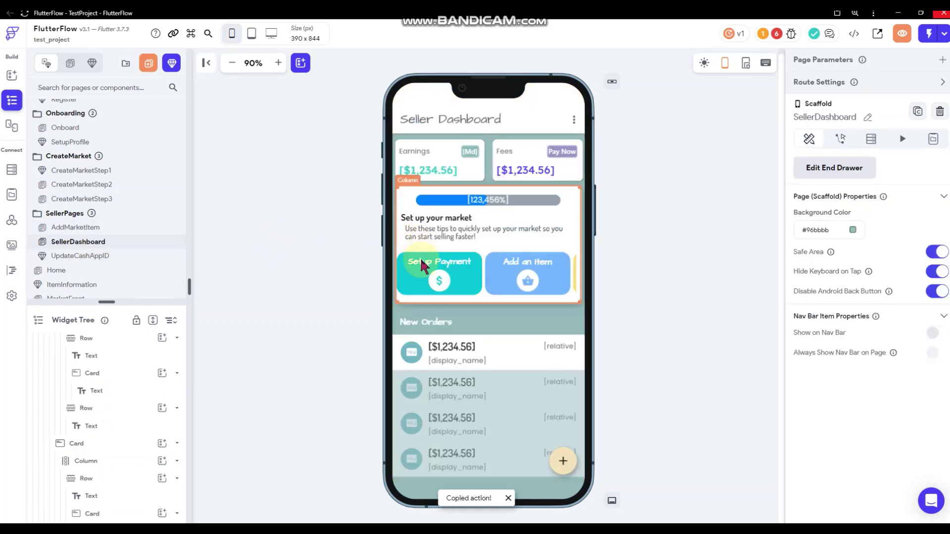
Open the action flow of the Save button in the UpdateCashAppID component.
{"action": "left_click", "coordinate": [91, 257]}
{"action": "left_click", "coordinate": [482, 177]}
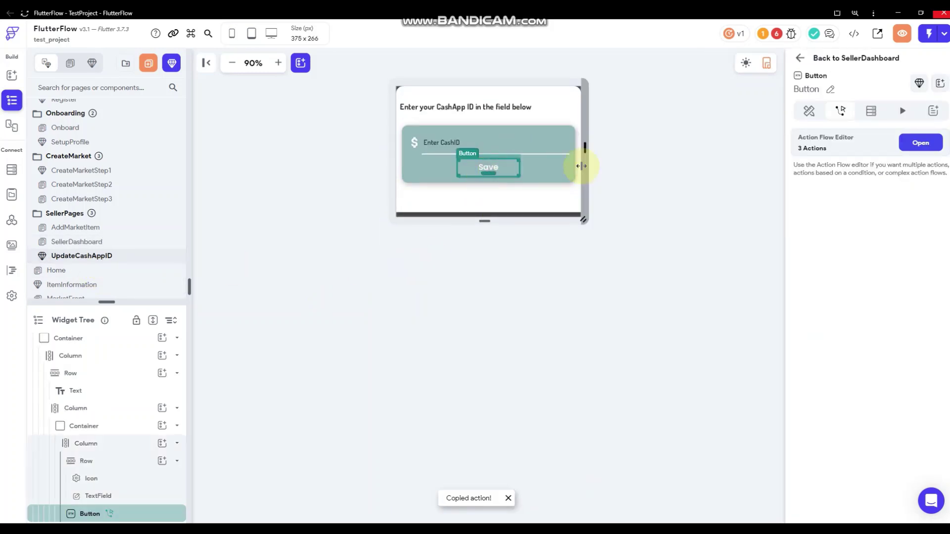
{"action": "left_click", "coordinate": [913, 148]}
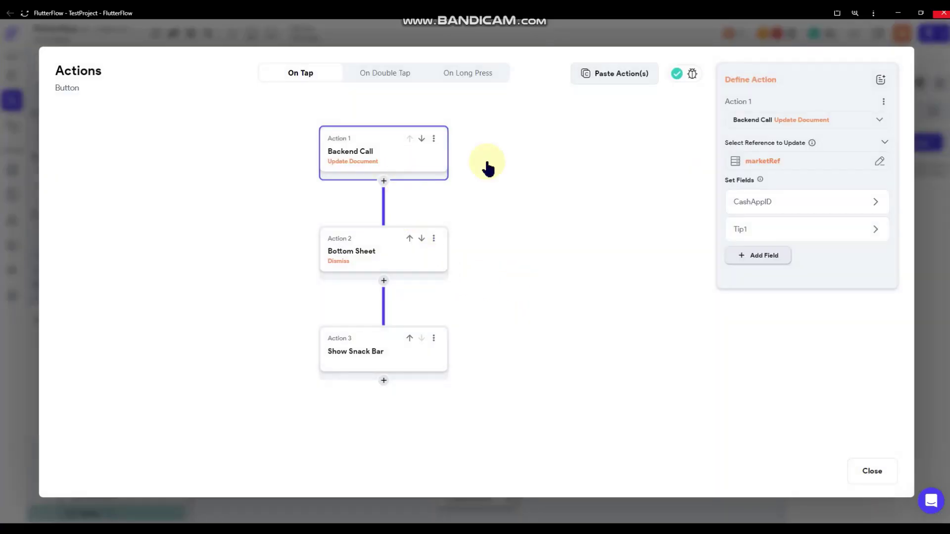
Add the TipCompletion field to the fields set by the Update Document backend call.
{"action": "left_click", "coordinate": [760, 258]}
{"action": "left_click", "coordinate": [760, 257]}
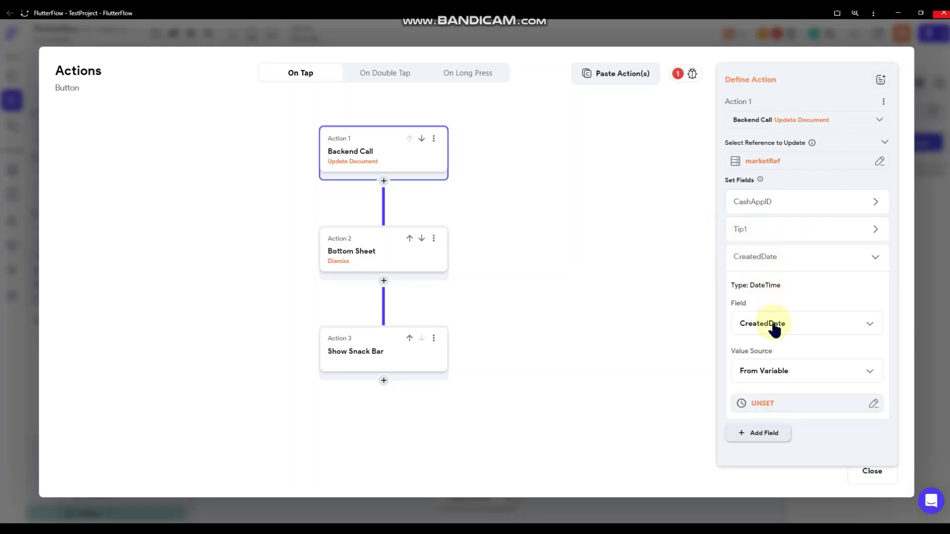
{"action": "left_click", "coordinate": [773, 324]}
{"action": "scroll", "coordinate": [774, 329], "scroll_direction": "down", "scroll_amount": 2}
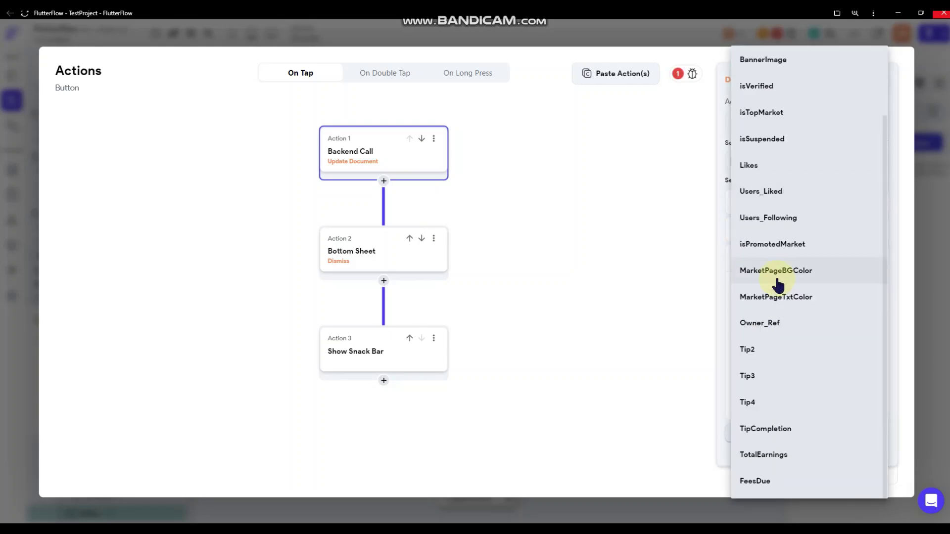
{"action": "left_click", "coordinate": [774, 429]}
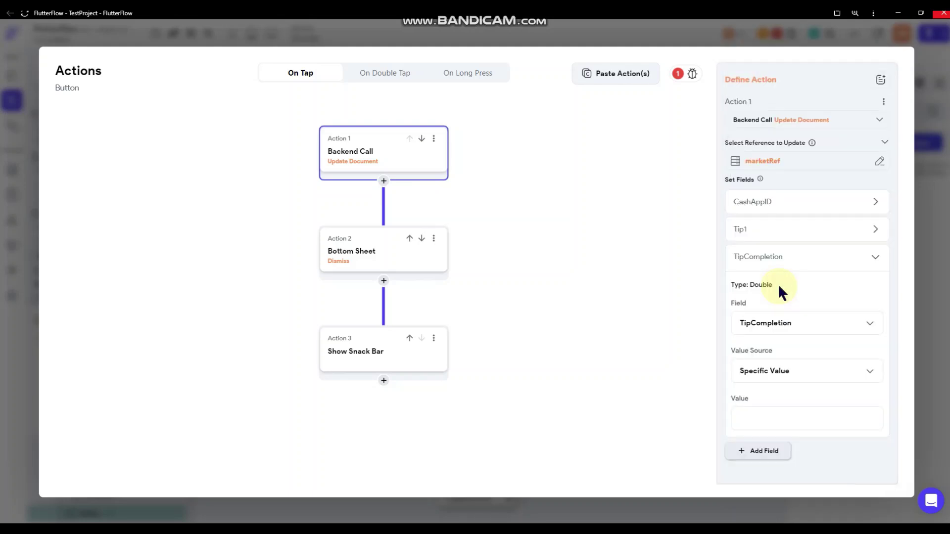
Make TipCompletion update by an increment of .25 and close the action flow.
{"action": "left_click", "coordinate": [775, 372]}
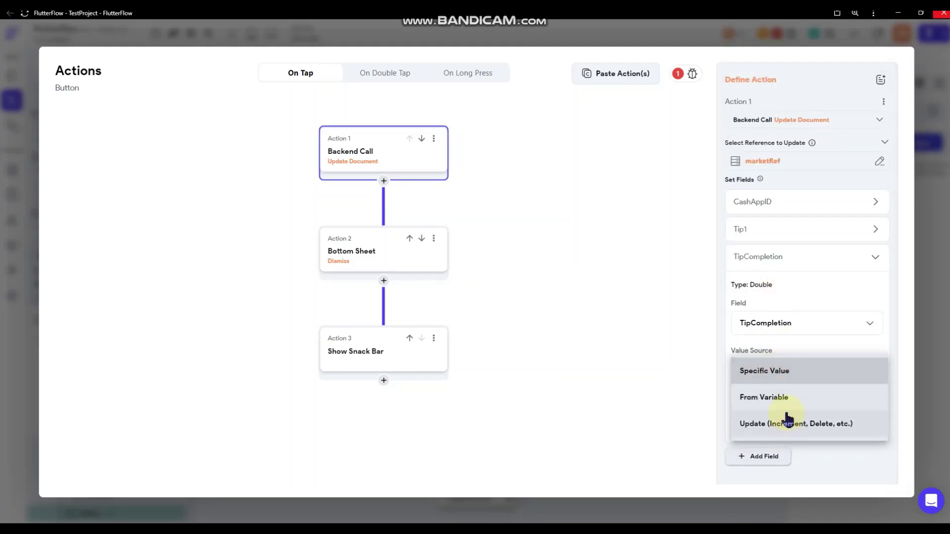
{"action": "left_click", "coordinate": [784, 422]}
{"action": "left_click", "coordinate": [785, 419]}
{"action": "left_click", "coordinate": [785, 418]}
{"action": "scroll", "coordinate": [785, 409], "scroll_direction": "down", "scroll_amount": 2}
{"action": "double_click", "coordinate": [772, 411]}
{"action": "type", "text": ".25"}
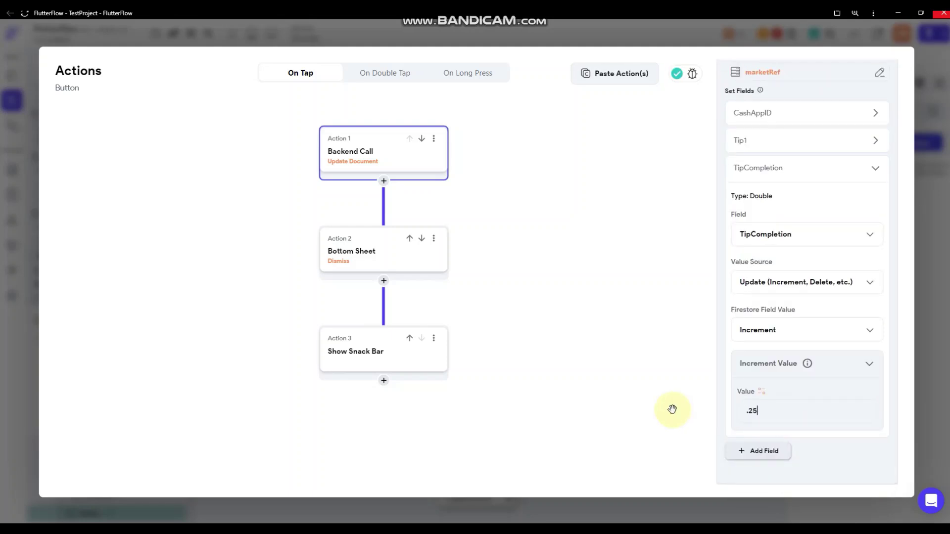
{"action": "left_click", "coordinate": [562, 262]}
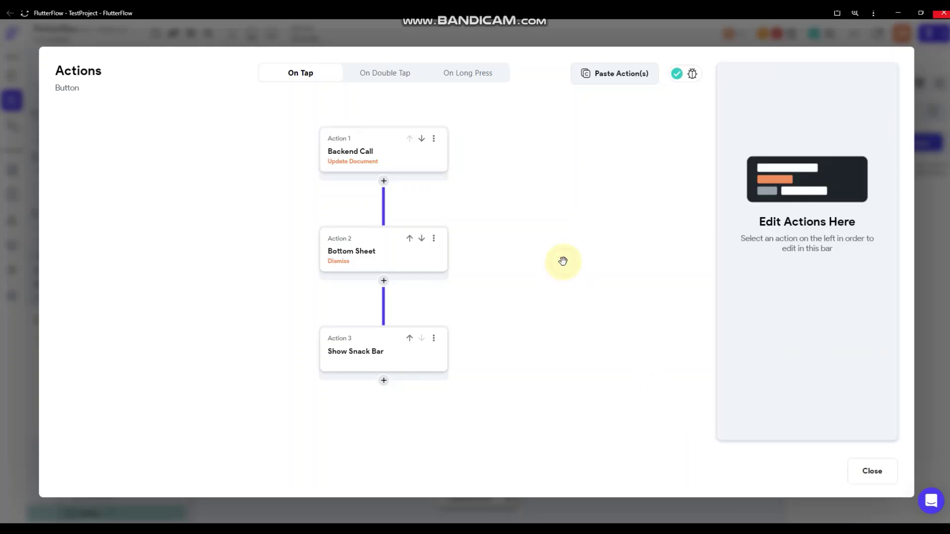
{"action": "left_click", "coordinate": [924, 213]}
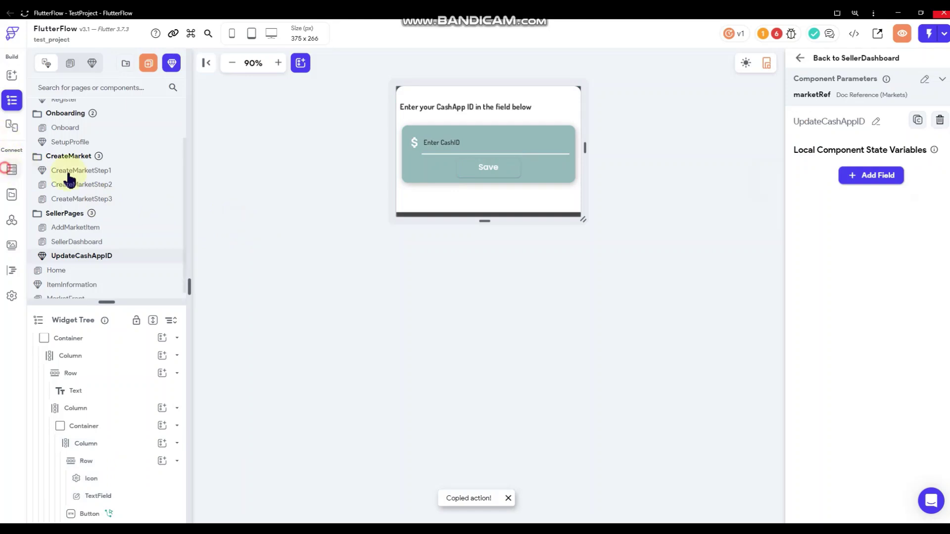
Review the Markets collection's schema in Firestore, checking the tip fields and their data types.
{"action": "left_click", "coordinate": [12, 170]}
{"action": "left_click", "coordinate": [89, 197]}
{"action": "scroll", "coordinate": [366, 200], "scroll_direction": "down", "scroll_amount": 3}
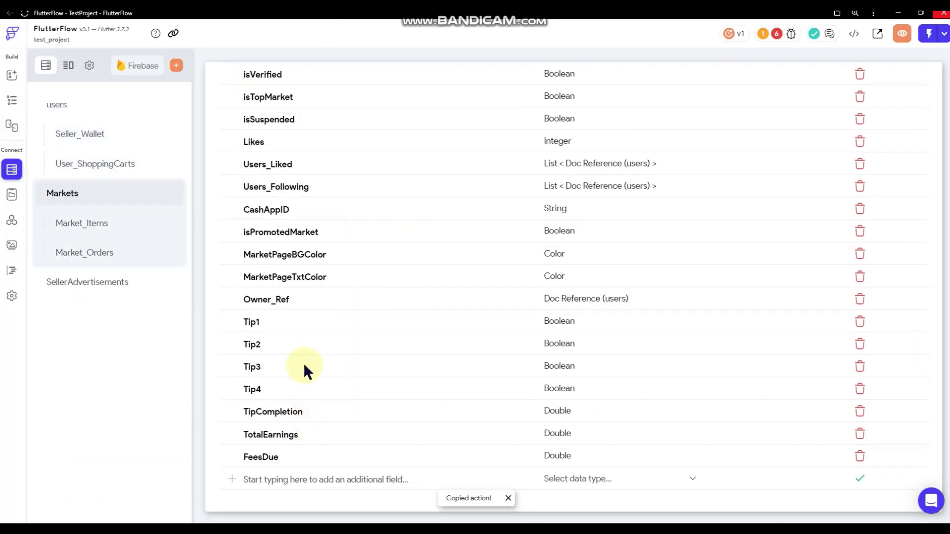
{"action": "scroll", "coordinate": [299, 333], "scroll_direction": "up", "scroll_amount": 2}
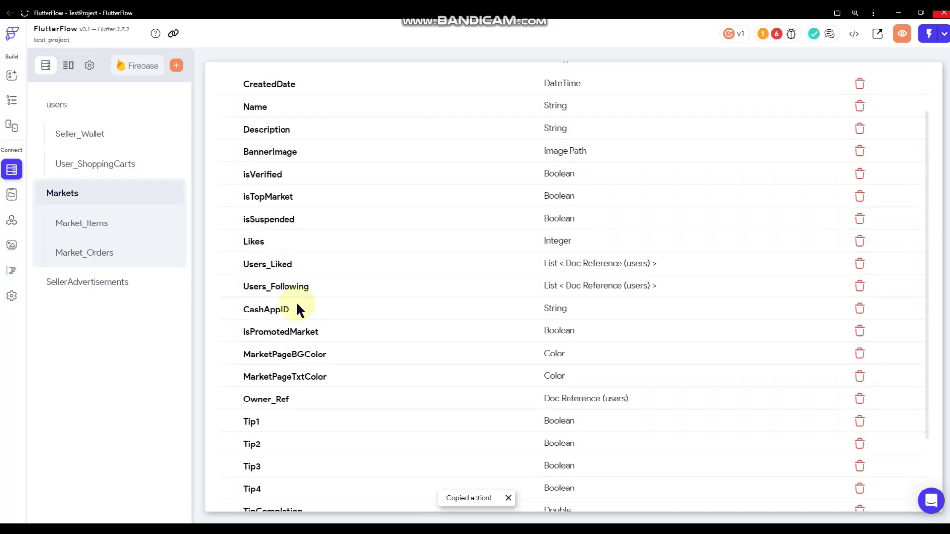
{"action": "scroll", "coordinate": [280, 222], "scroll_direction": "up", "scroll_amount": 1}
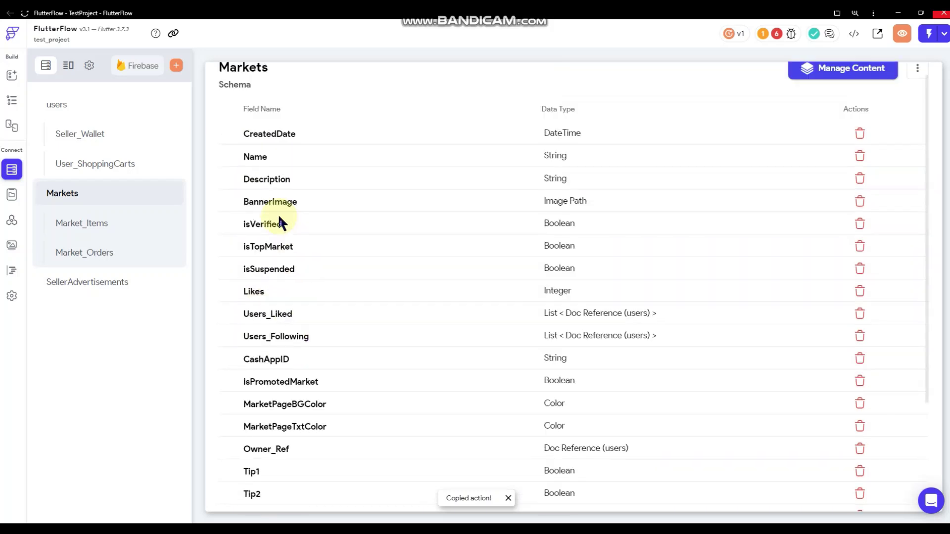
{"action": "scroll", "coordinate": [279, 221], "scroll_direction": "down", "scroll_amount": 3}
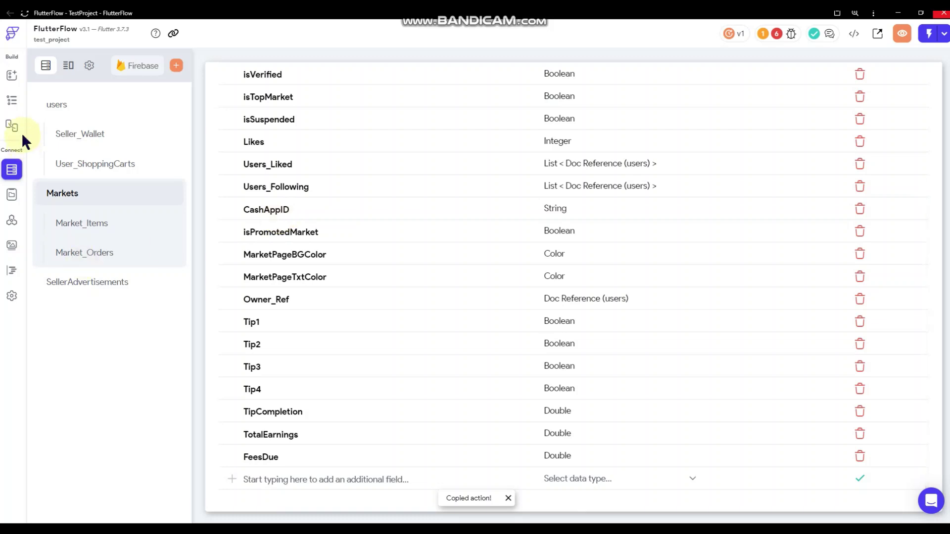
Go back to the pages and components list, open the SellerDashboard page and dismiss the copied-action notice.
{"action": "left_click", "coordinate": [12, 101]}
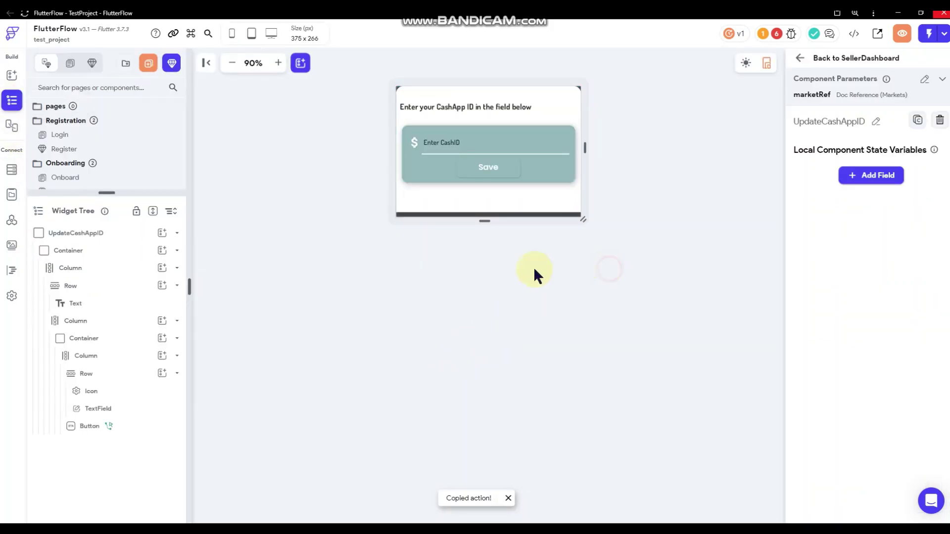
{"action": "scroll", "coordinate": [114, 147], "scroll_direction": "down", "scroll_amount": 1}
{"action": "scroll", "coordinate": [113, 146], "scroll_direction": "down", "scroll_amount": 3}
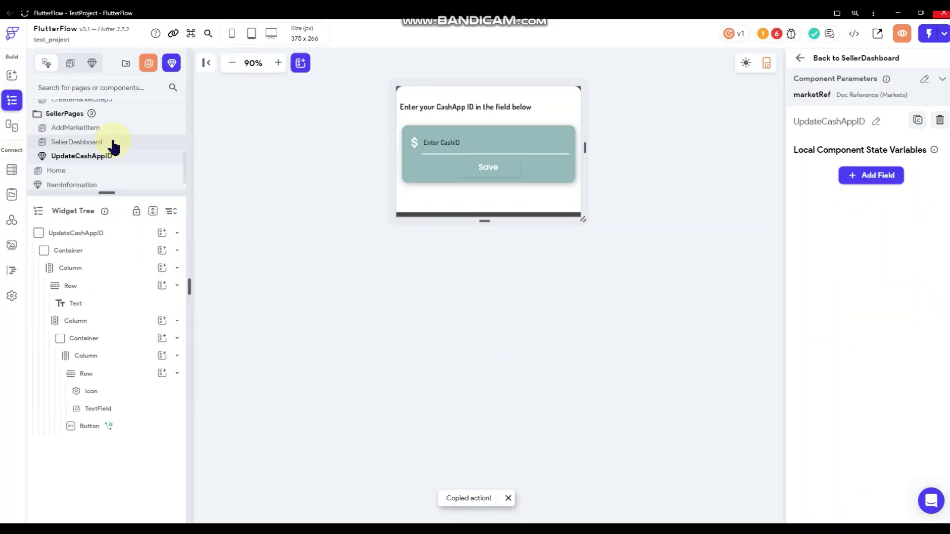
{"action": "scroll", "coordinate": [103, 171], "scroll_direction": "up", "scroll_amount": 1}
{"action": "scroll", "coordinate": [104, 173], "scroll_direction": "down", "scroll_amount": 1}
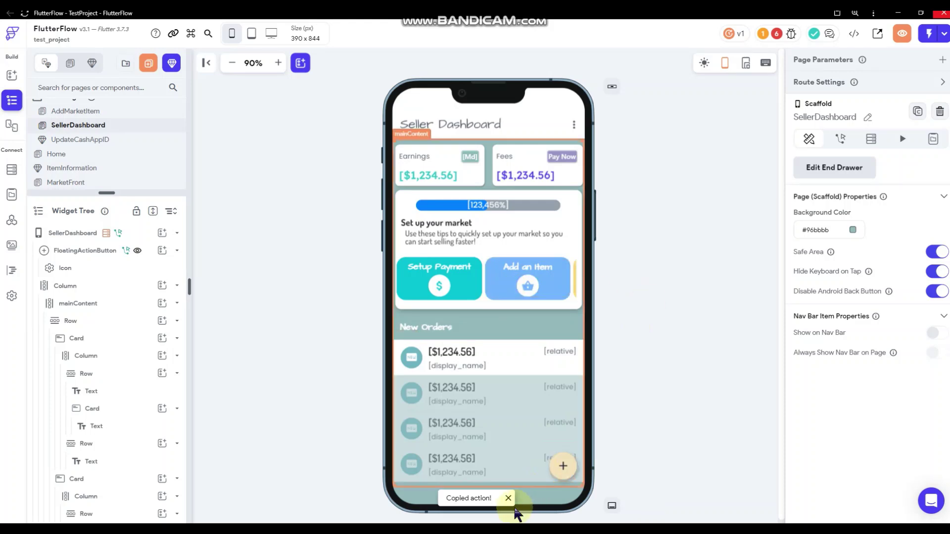
{"action": "left_click", "coordinate": [508, 501]}
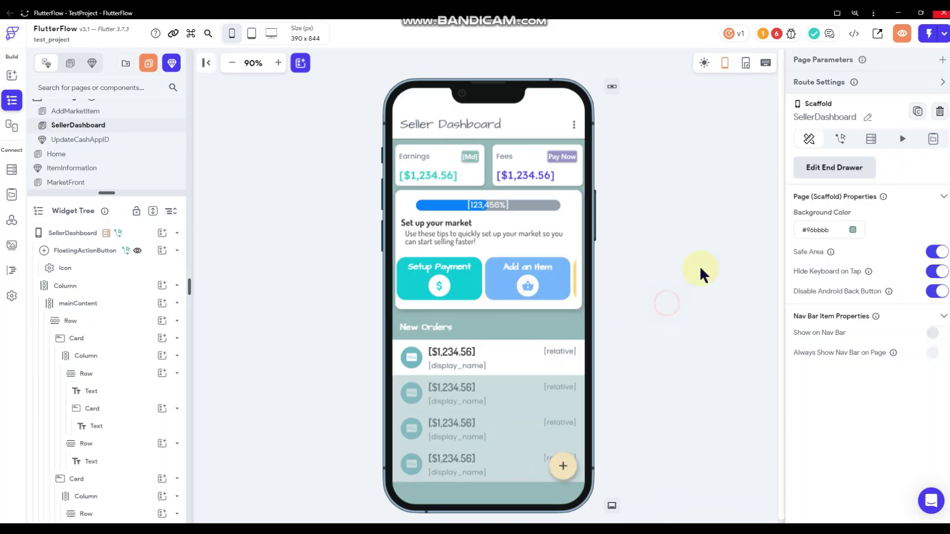
Open SellerDashboard's On Page Load action flow and remove the terminate action from the isSeller condition's TRUE branch.
{"action": "left_click", "coordinate": [841, 139]}
{"action": "left_click", "coordinate": [921, 171]}
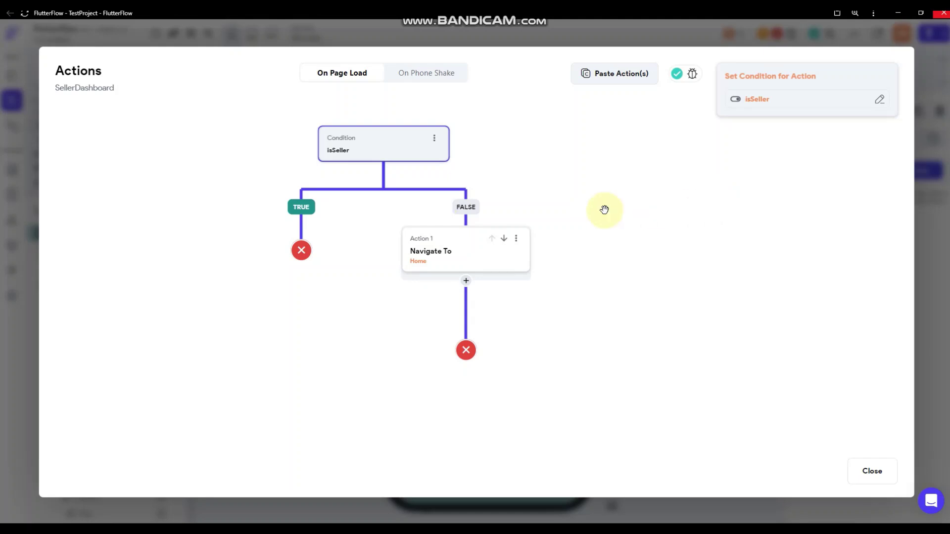
{"action": "left_click", "coordinate": [301, 250]}
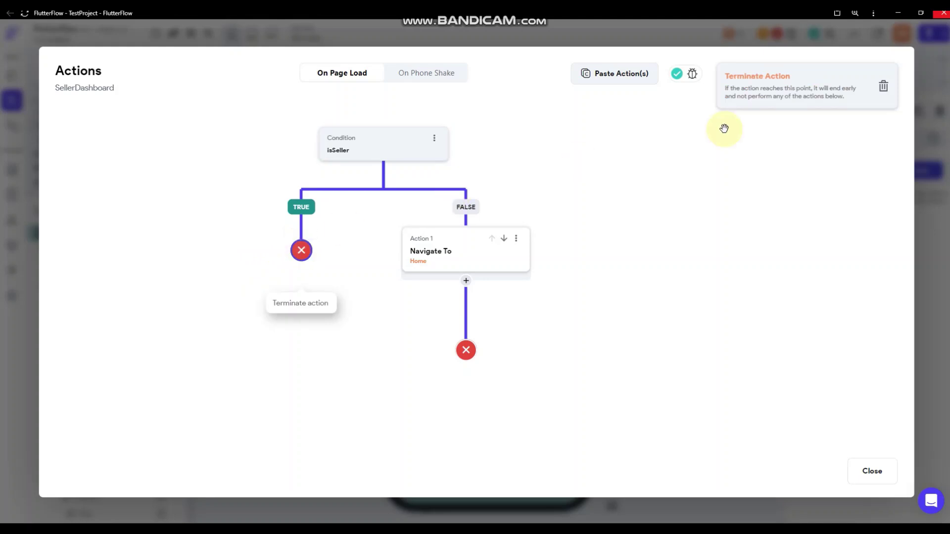
{"action": "left_click", "coordinate": [883, 86]}
{"action": "left_click", "coordinate": [543, 299]}
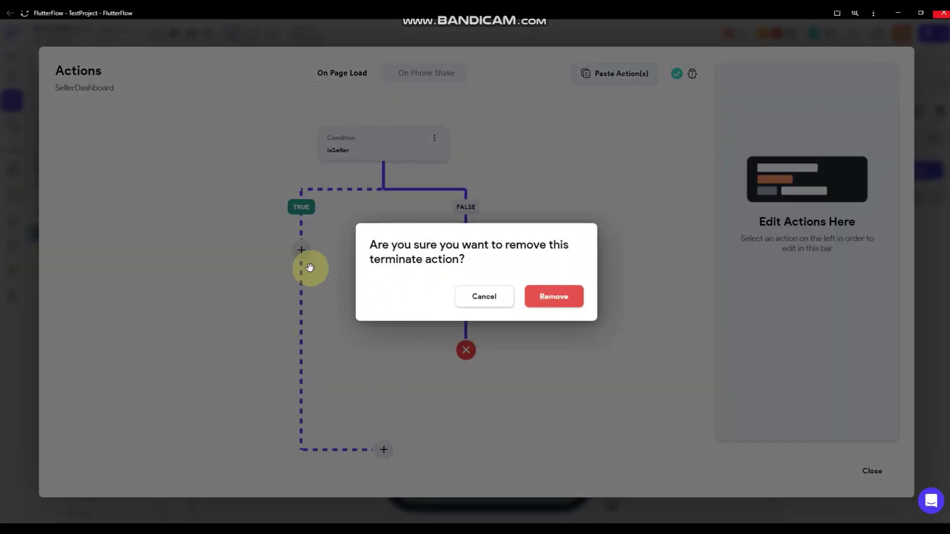
Try to add a nested condition to the isSeller TRUE branch, browsing the variable sources available for it.
{"action": "left_click", "coordinate": [302, 250]}
{"action": "left_click", "coordinate": [322, 301]}
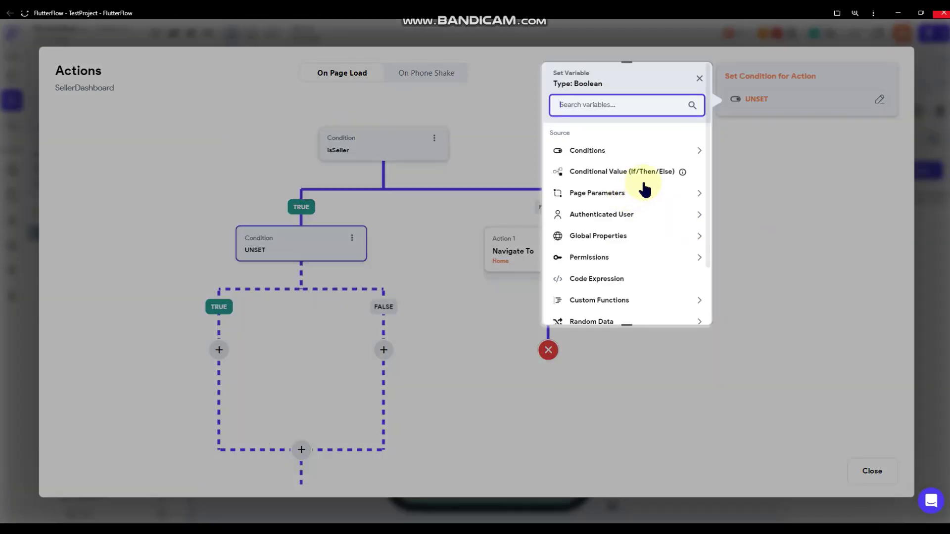
{"action": "left_click", "coordinate": [645, 194]}
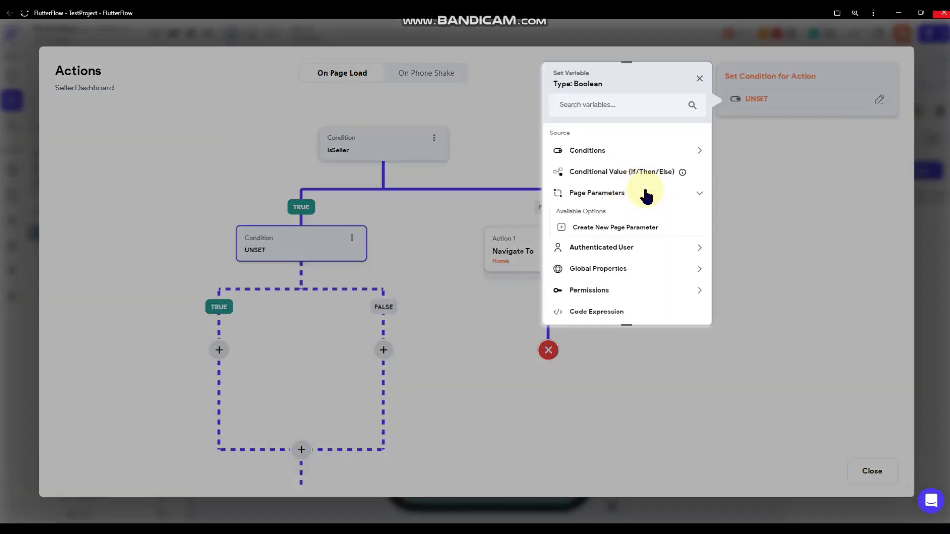
{"action": "left_click", "coordinate": [645, 194]}
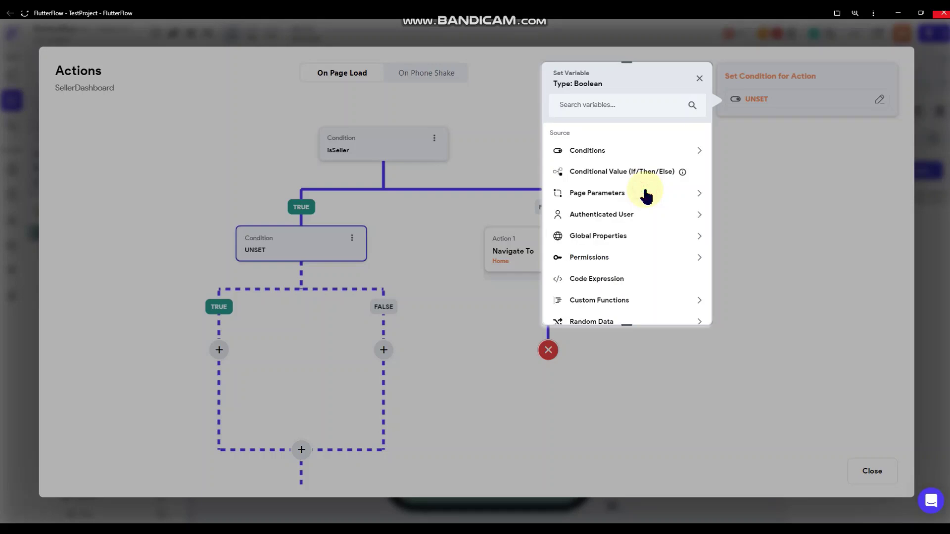
{"action": "scroll", "coordinate": [645, 195], "scroll_direction": "down", "scroll_amount": 1}
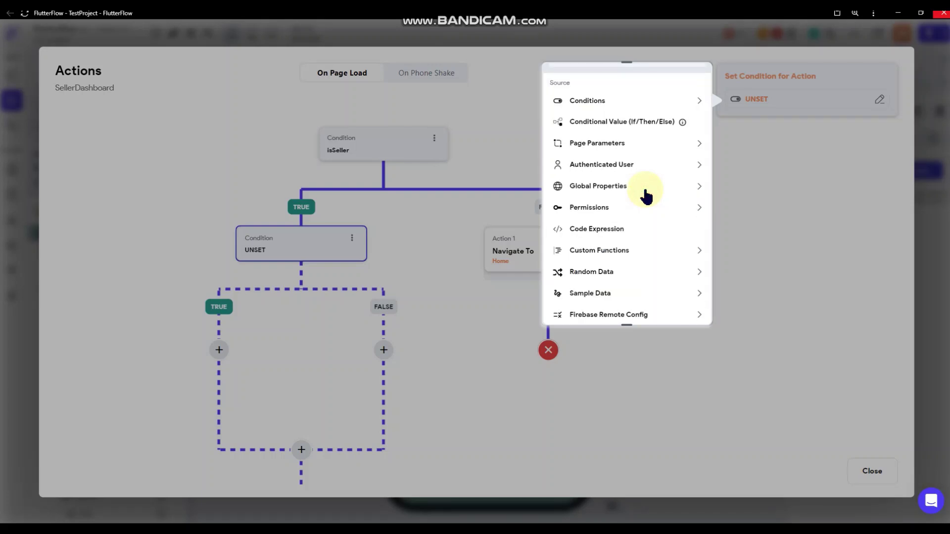
{"action": "scroll", "coordinate": [645, 195], "scroll_direction": "down", "scroll_amount": 1}
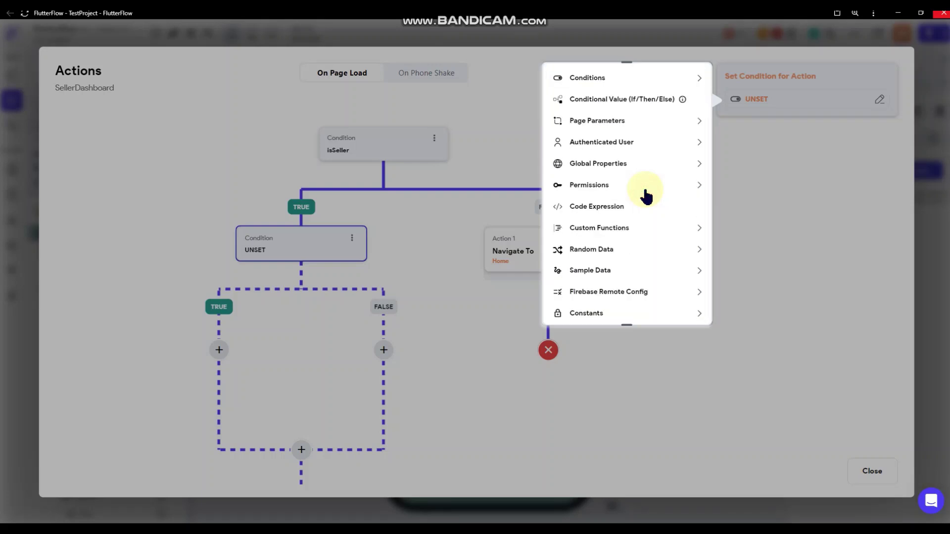
{"action": "scroll", "coordinate": [645, 195], "scroll_direction": "up", "scroll_amount": 2}
{"action": "scroll", "coordinate": [644, 197], "scroll_direction": "down", "scroll_amount": 1}
Leave the variable selection and delete the unset condition from the isSeller TRUE branch.
{"action": "left_click", "coordinate": [439, 284]}
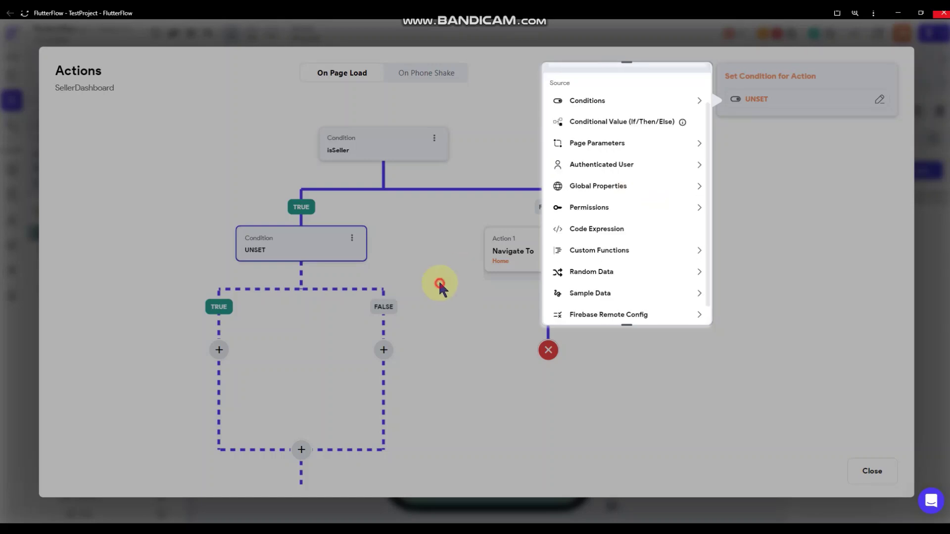
{"action": "left_click", "coordinate": [350, 241]}
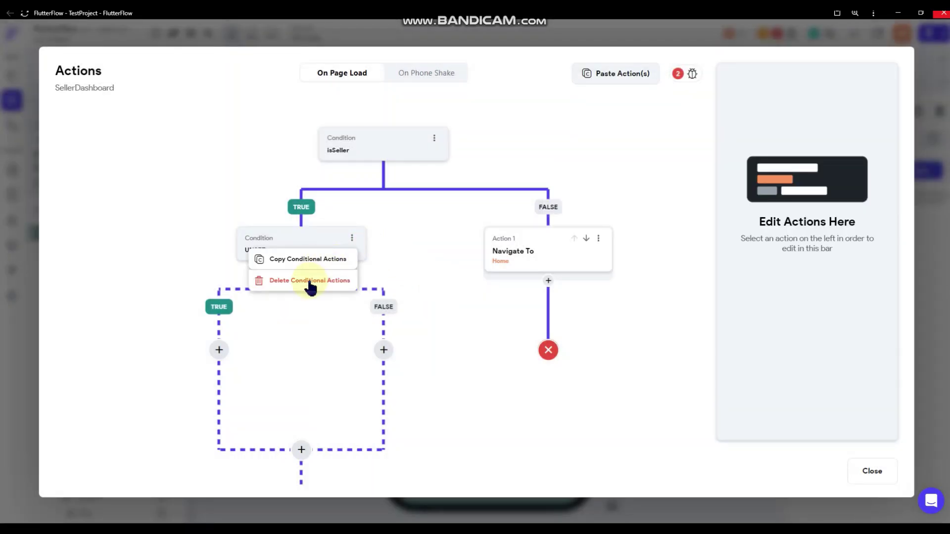
{"action": "left_click", "coordinate": [309, 280]}
{"action": "key", "text": "Return"}
Put a terminate action back in the isSeller TRUE branch and close the page's action flow.
{"action": "left_click", "coordinate": [301, 250]}
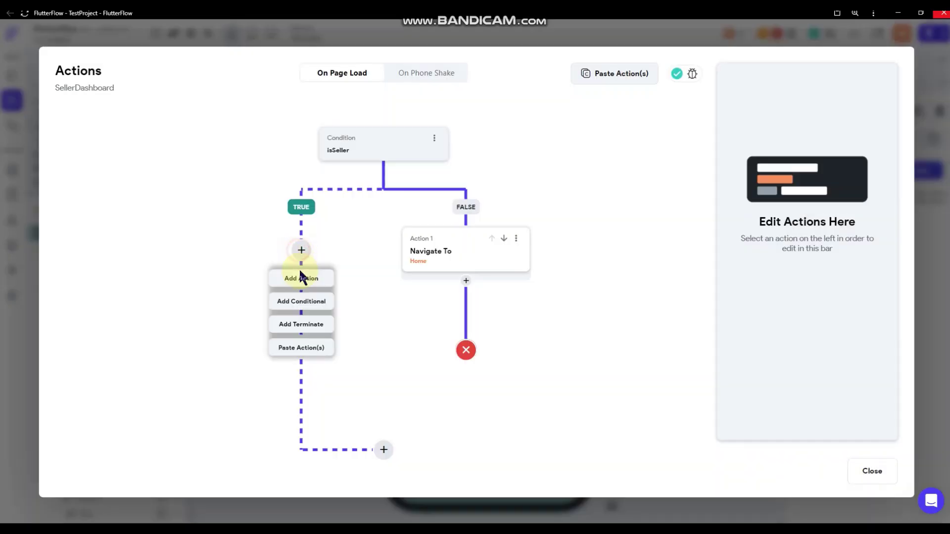
{"action": "left_click", "coordinate": [317, 335]}
{"action": "left_click", "coordinate": [597, 189]}
{"action": "left_click_drag", "start_coordinate": [612, 178], "coordinate": [617, 198]}
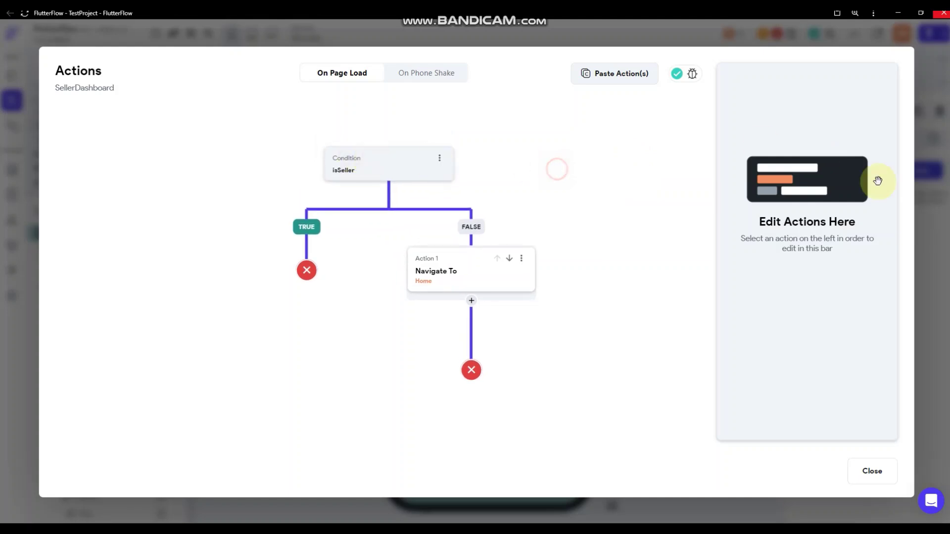
{"action": "left_click", "coordinate": [933, 187]}
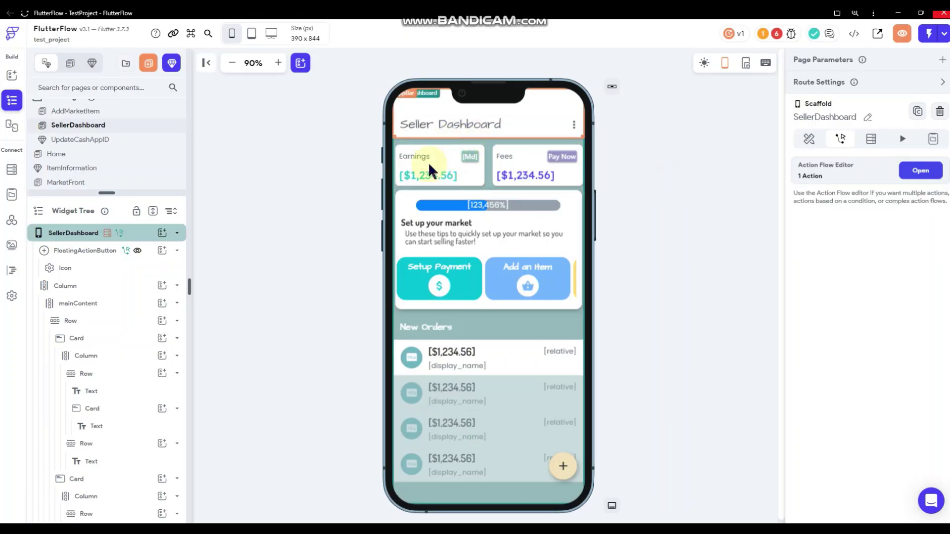
Examine the Add an Item card's tap action and the Customize Shop card's properties on SellerDashboard.
{"action": "left_click", "coordinate": [321, 296]}
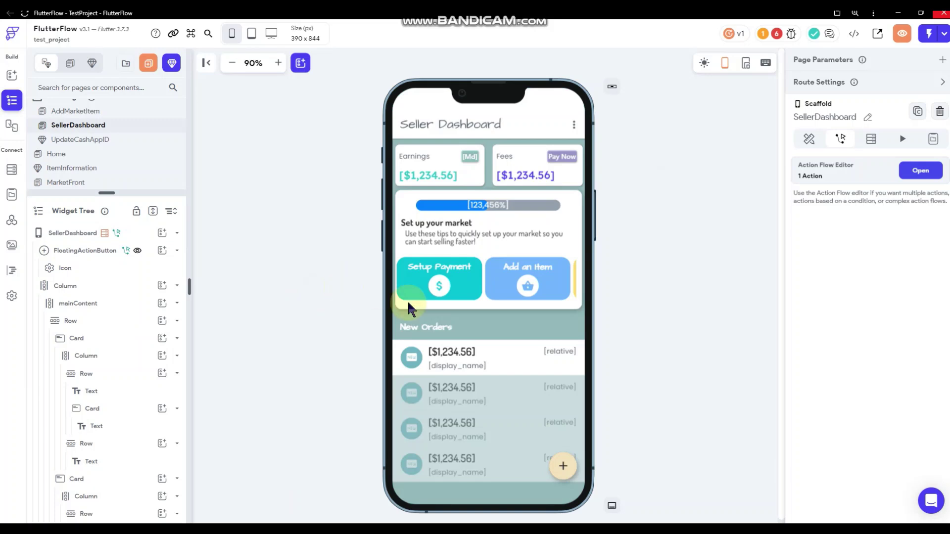
{"action": "left_click", "coordinate": [498, 296]}
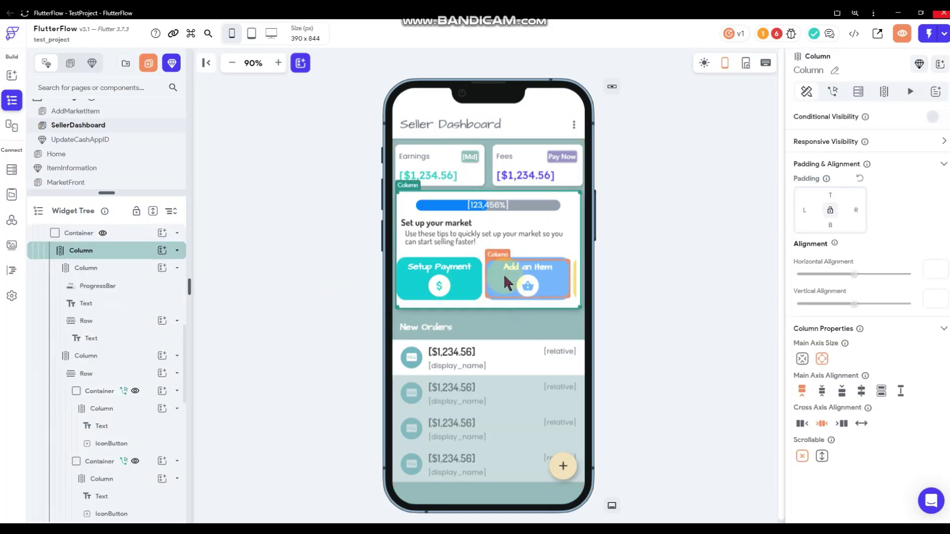
{"action": "left_click", "coordinate": [502, 296]}
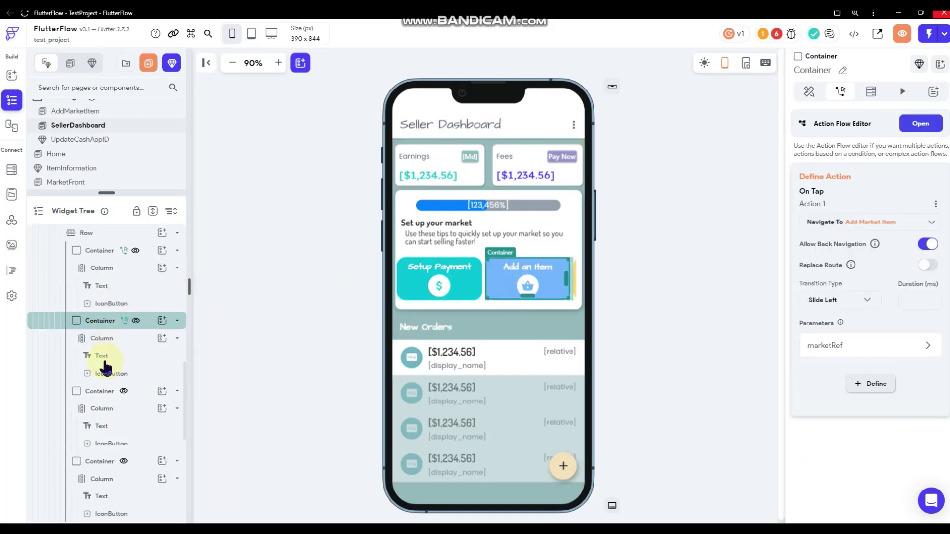
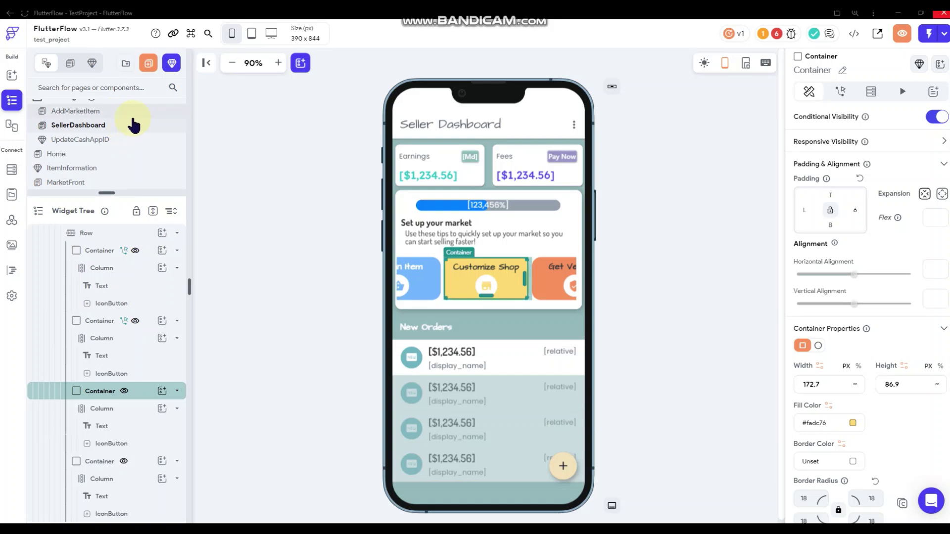
{"action": "scroll", "coordinate": [121, 132], "scroll_direction": "up", "scroll_amount": 1}
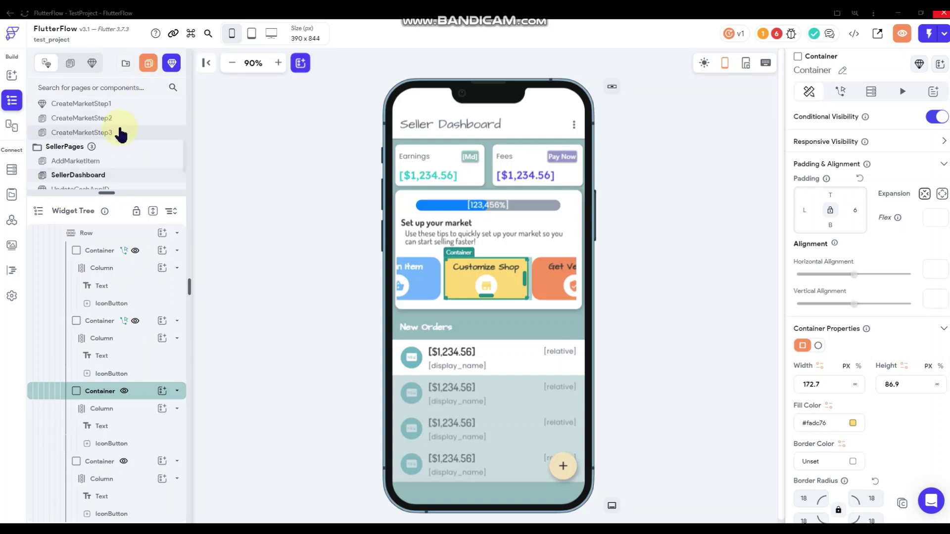
Duplicate the AddMarketItem page and move the copy into the SellerPages folder.
{"action": "left_click", "coordinate": [110, 163]}
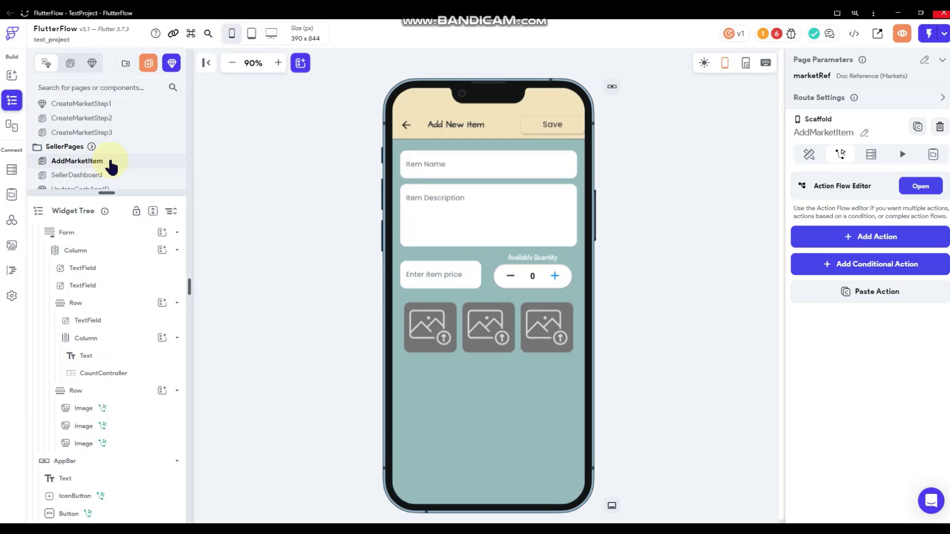
{"action": "right_click", "coordinate": [110, 163]}
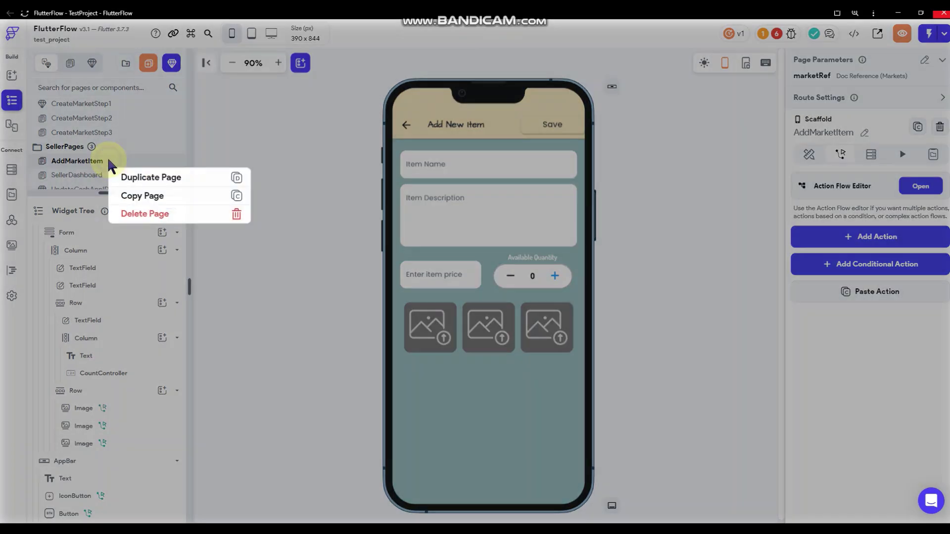
{"action": "left_click", "coordinate": [149, 177]}
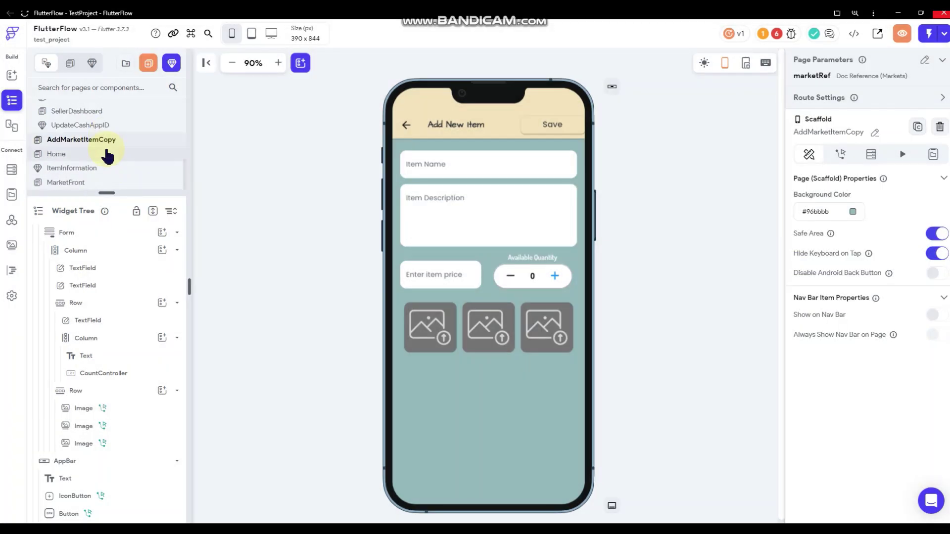
{"action": "scroll", "coordinate": [94, 153], "scroll_direction": "up", "scroll_amount": 2}
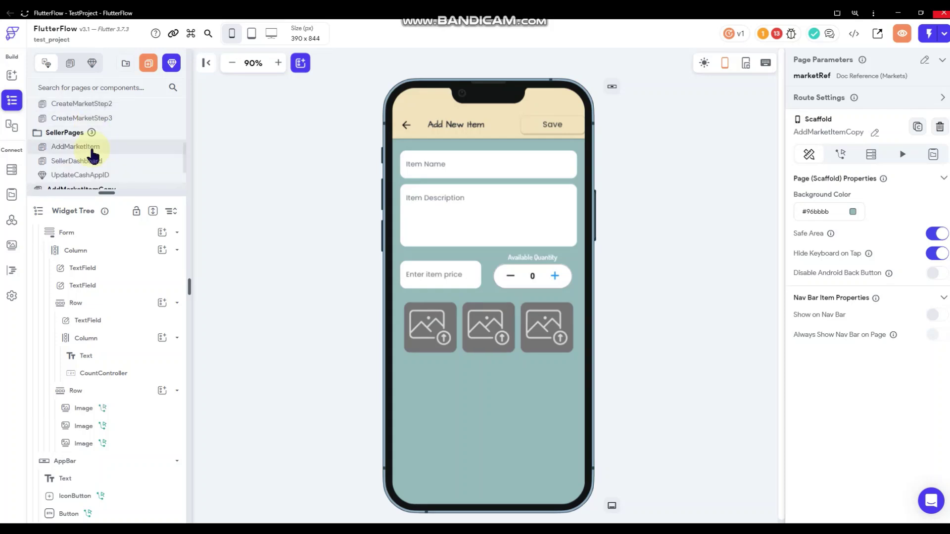
{"action": "scroll", "coordinate": [90, 157], "scroll_direction": "down", "scroll_amount": 2}
{"action": "left_click_drag", "start_coordinate": [88, 141], "coordinate": [58, 134]}
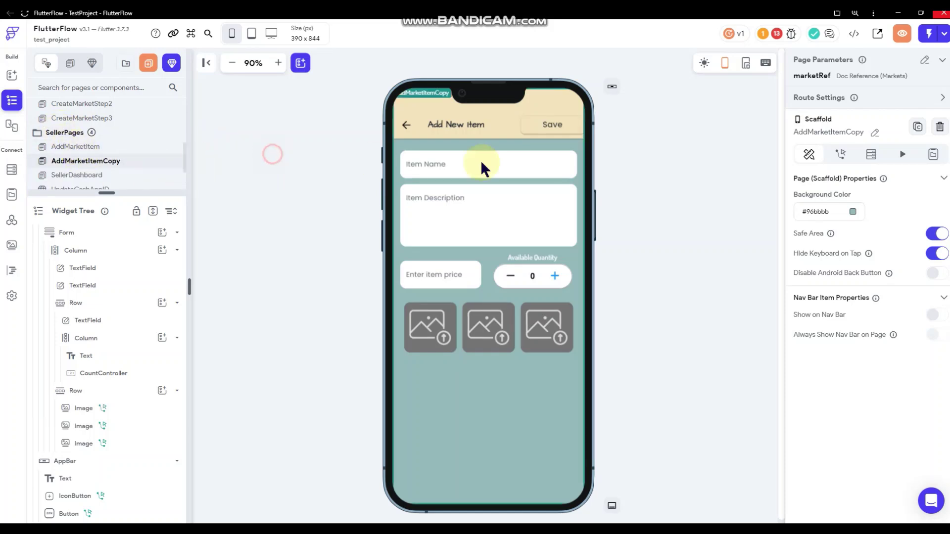
Rename the duplicated page as EditMarketSettings.
{"action": "left_click", "coordinate": [874, 132]}
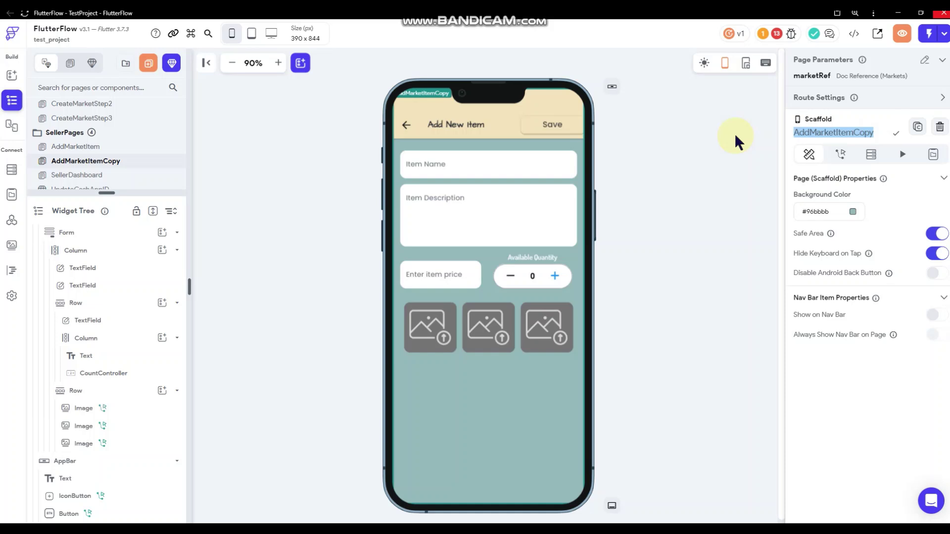
{"action": "type", "text": "EditMark"}
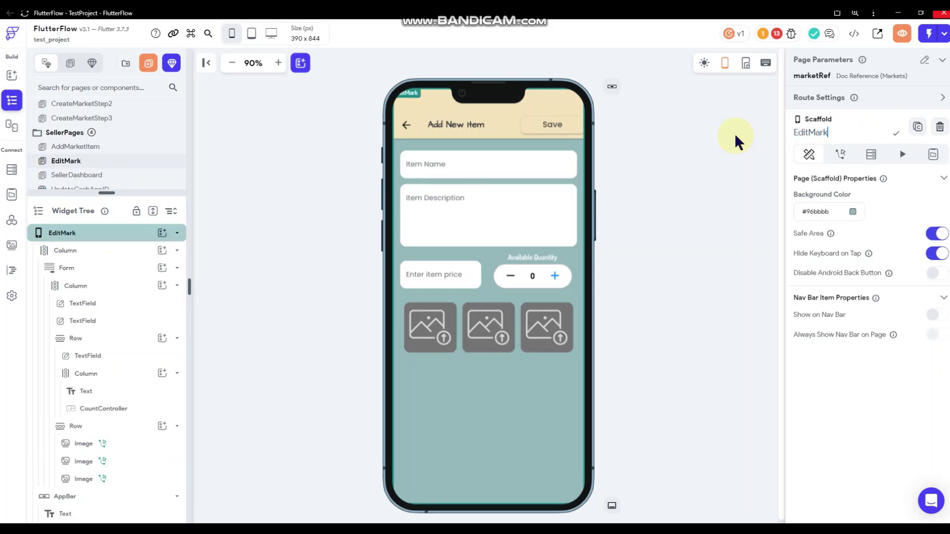
{"action": "type", "text": "etSettings"}
{"action": "left_click", "coordinate": [896, 135]}
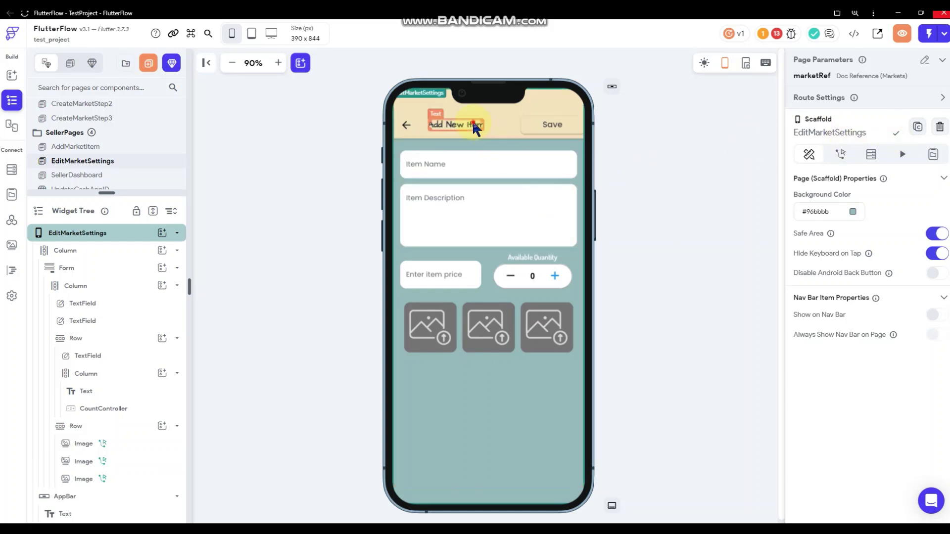
Change the app bar title text on EditMarketSettings to "Edit Market".
{"action": "left_click", "coordinate": [458, 124]}
{"action": "left_click", "coordinate": [856, 130]}
{"action": "key", "text": "ctrl+a"}
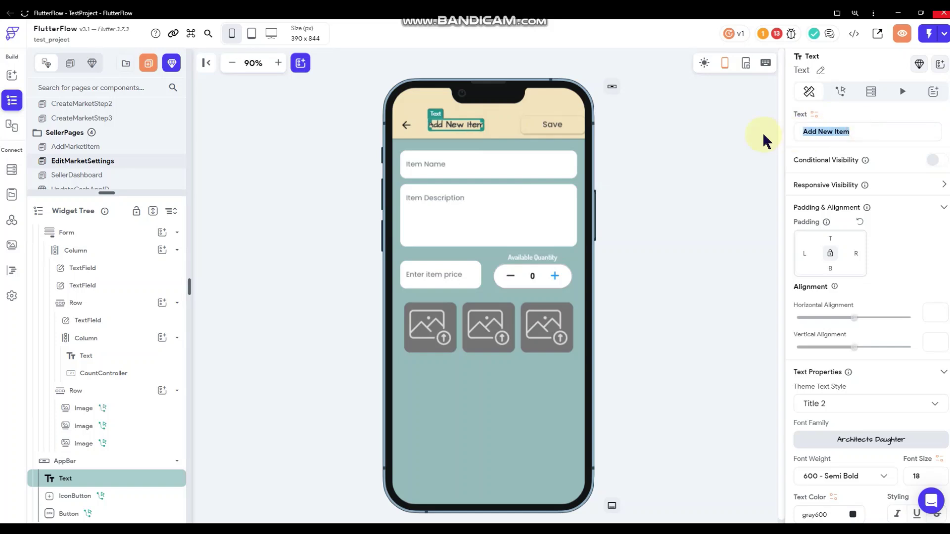
{"action": "type", "text": "Edit "}
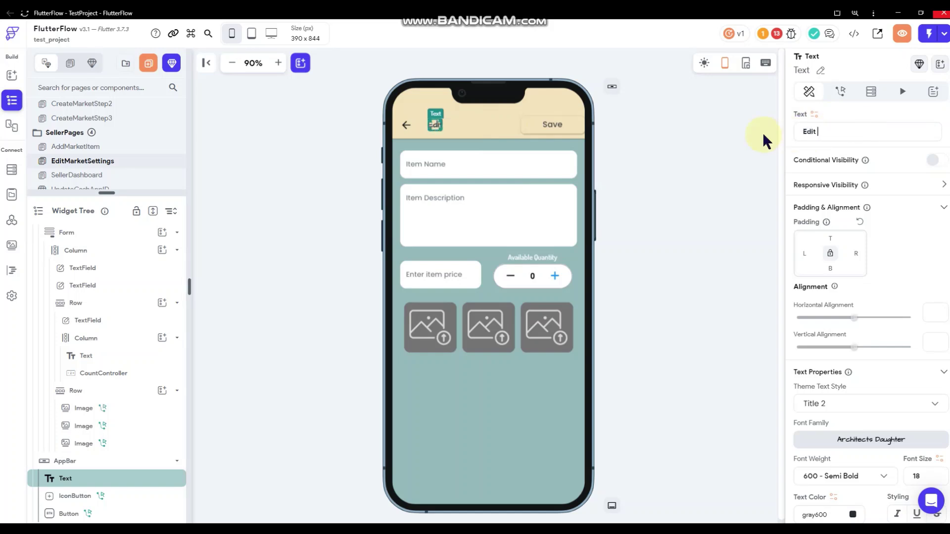
{"action": "type", "text": "Market"}
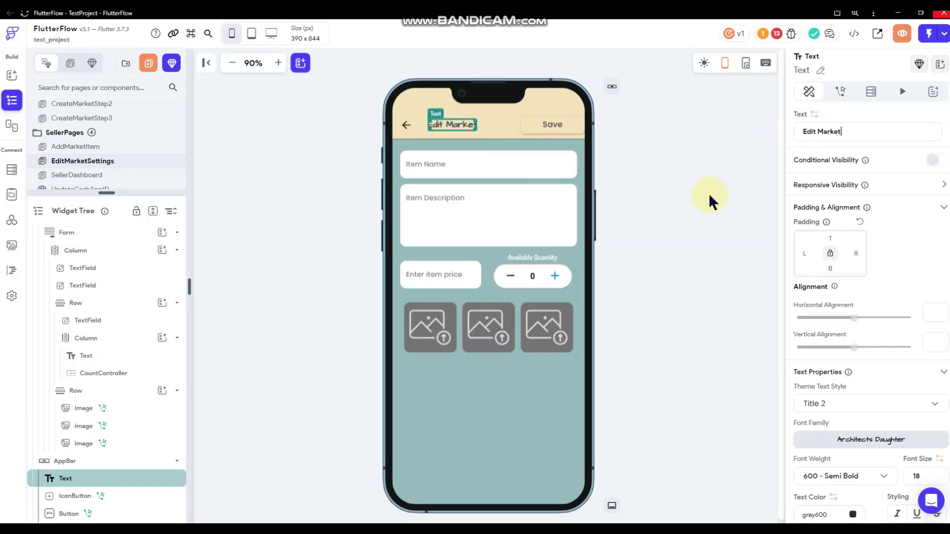
{"action": "left_click", "coordinate": [707, 192]}
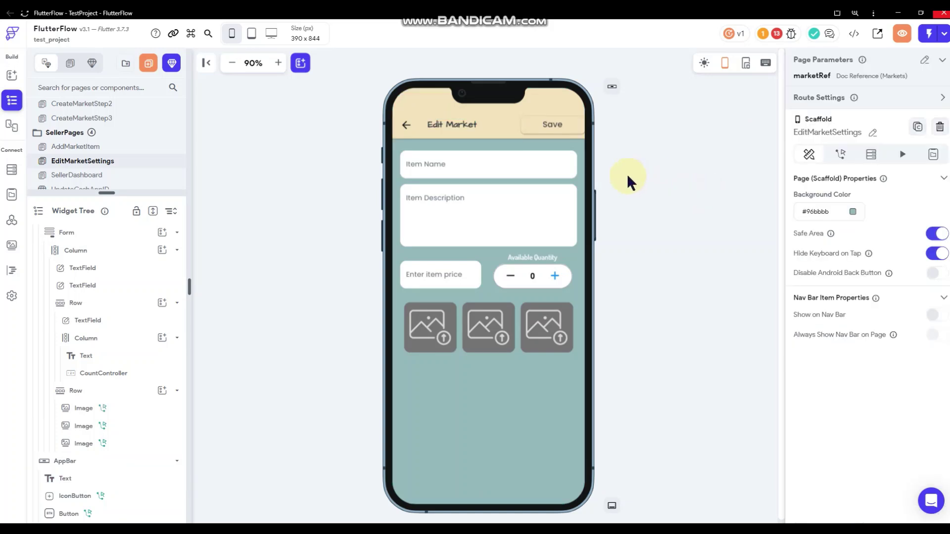
Delete the Item Name text field from the EditMarketSettings form.
{"action": "left_click", "coordinate": [518, 171]}
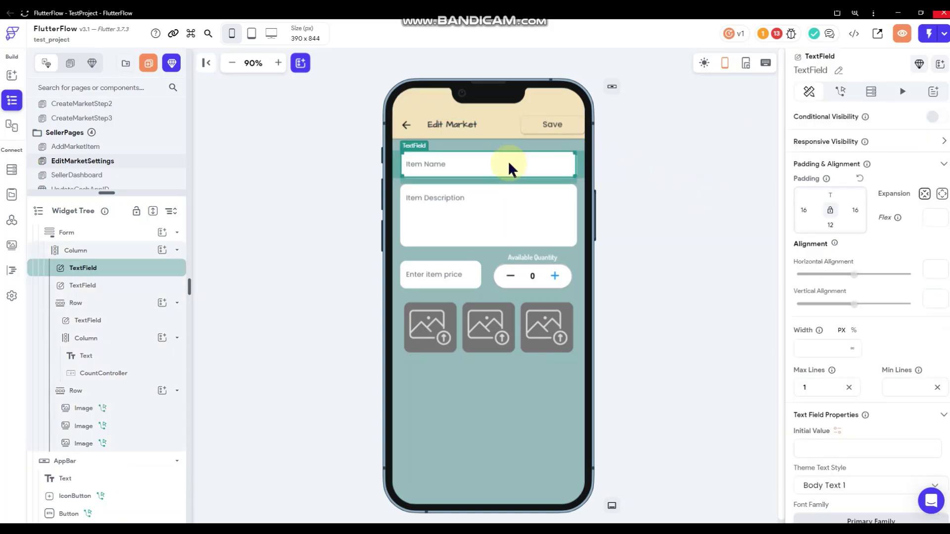
{"action": "right_click", "coordinate": [508, 161]}
{"action": "key", "text": "Delete"}
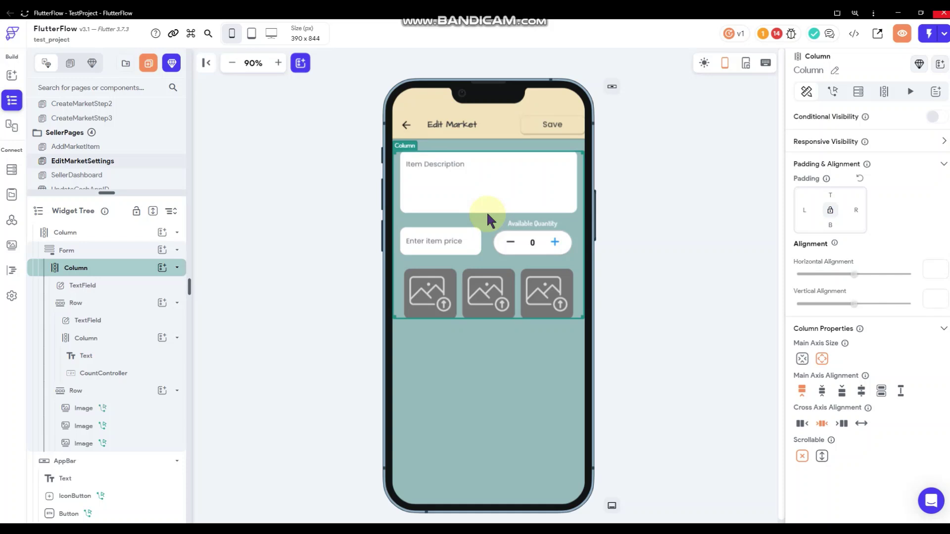
Examine the description field on EditMarketSettings, the market description field in CreateMarketStep2 and the CreateMarketStep1 component.
{"action": "left_click", "coordinate": [476, 179]}
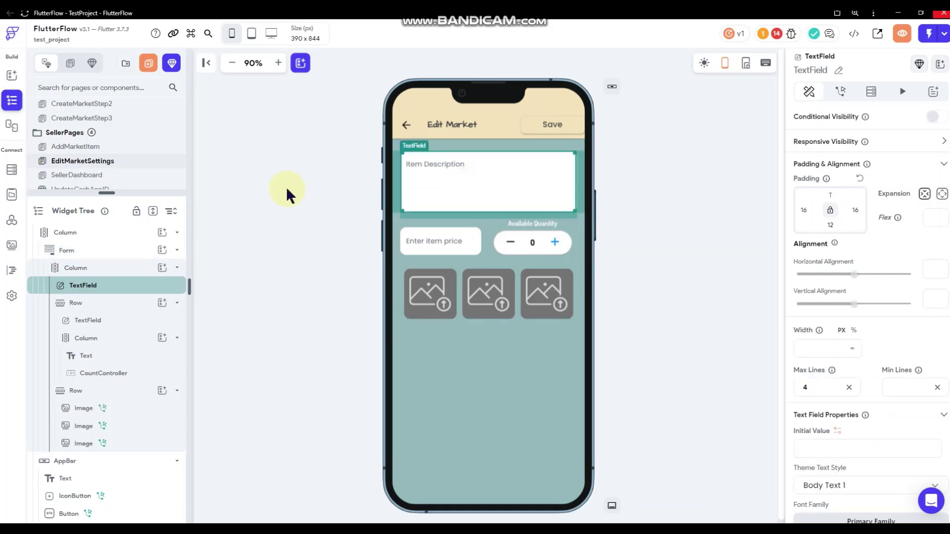
{"action": "scroll", "coordinate": [119, 148], "scroll_direction": "down", "scroll_amount": 1}
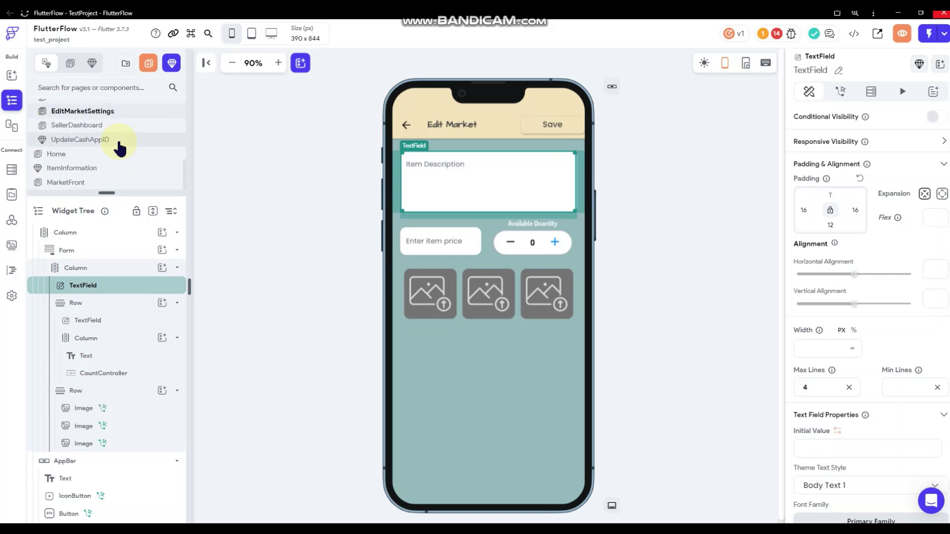
{"action": "scroll", "coordinate": [120, 148], "scroll_direction": "up", "scroll_amount": 1}
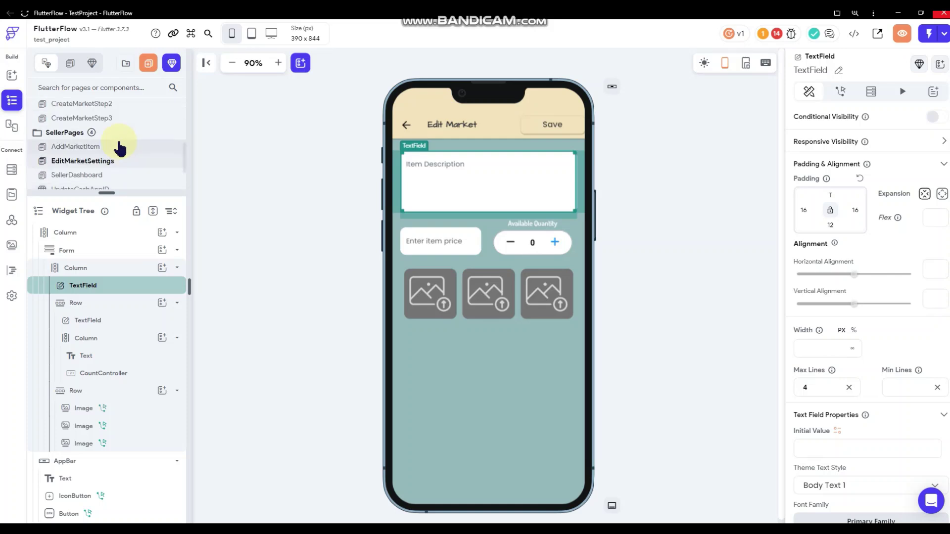
{"action": "scroll", "coordinate": [119, 148], "scroll_direction": "down", "scroll_amount": 1}
{"action": "scroll", "coordinate": [120, 144], "scroll_direction": "up", "scroll_amount": 2}
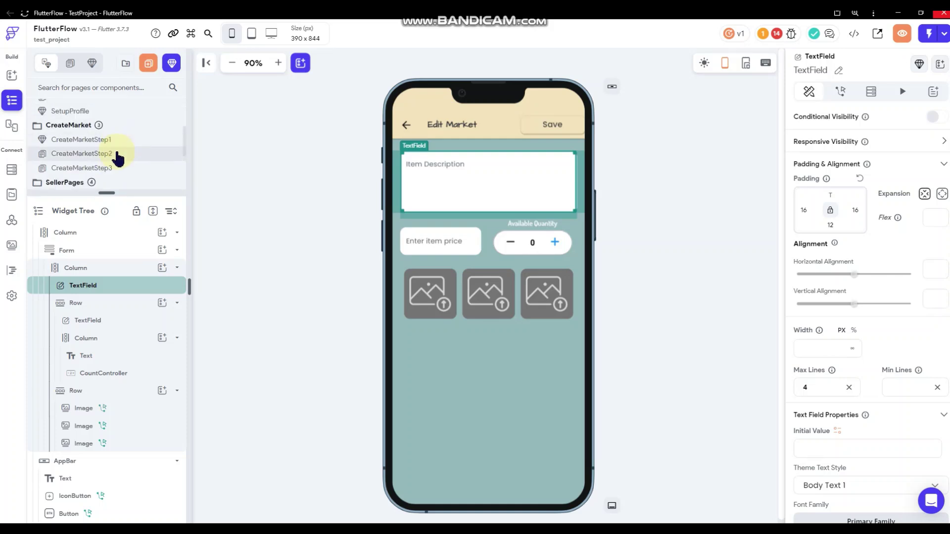
{"action": "left_click", "coordinate": [118, 156]}
{"action": "left_click", "coordinate": [437, 233]}
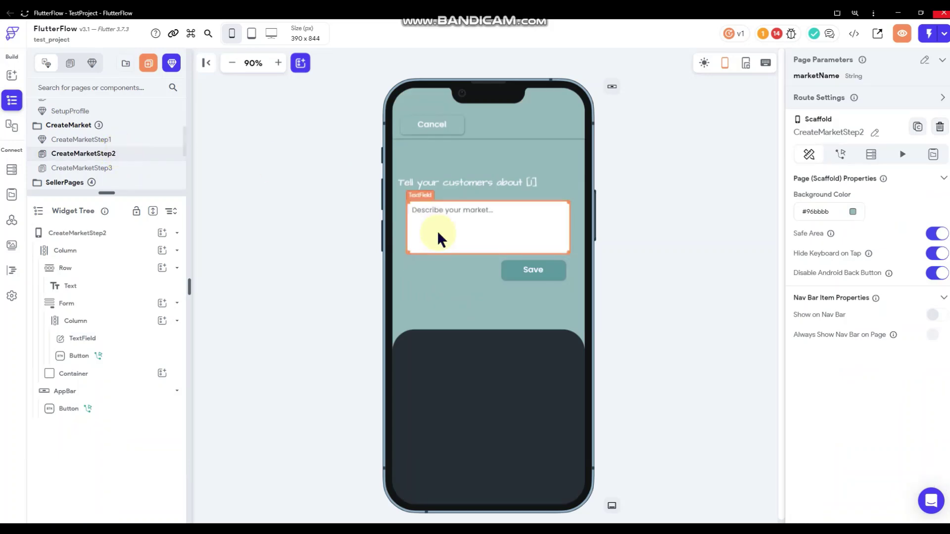
{"action": "scroll", "coordinate": [862, 242], "scroll_direction": "down", "scroll_amount": 2}
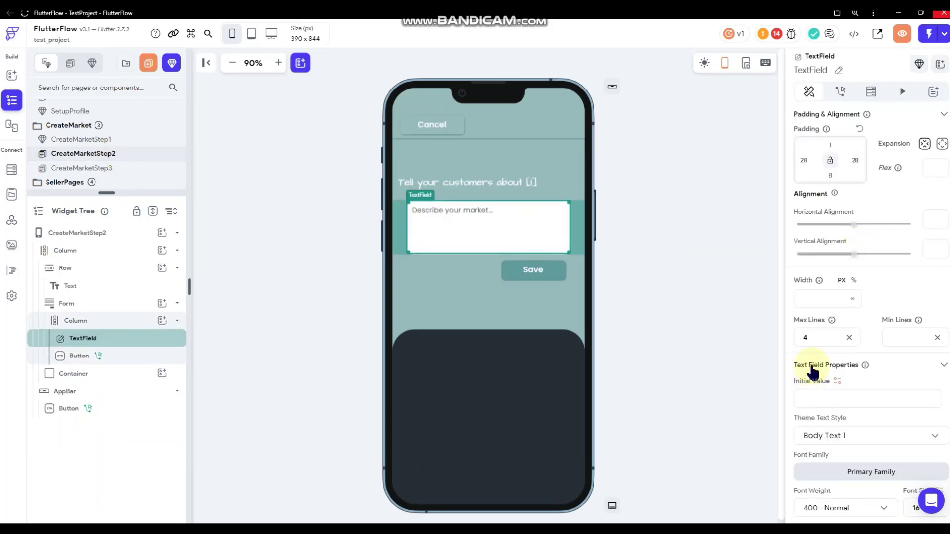
{"action": "left_click", "coordinate": [105, 141]}
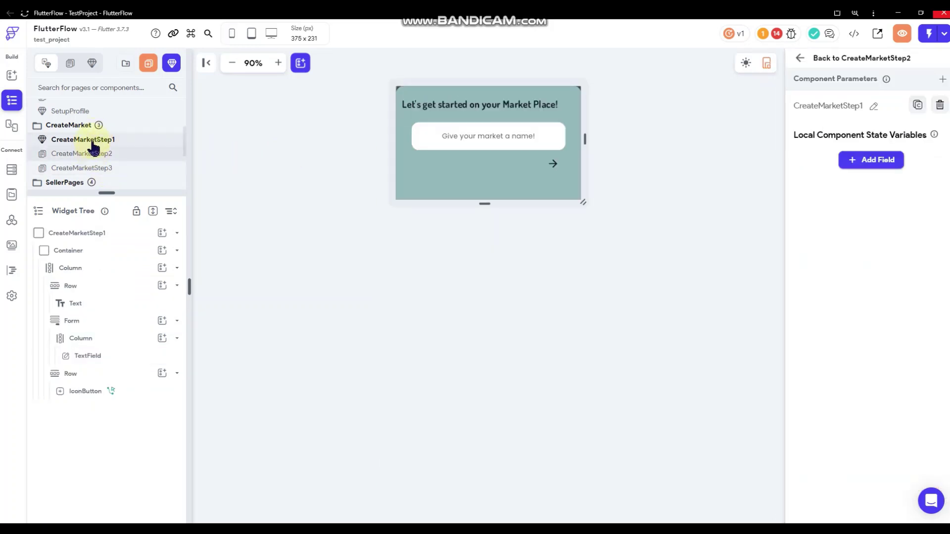
{"action": "scroll", "coordinate": [94, 148], "scroll_direction": "up", "scroll_amount": 2}
{"action": "scroll", "coordinate": [114, 149], "scroll_direction": "down", "scroll_amount": 4}
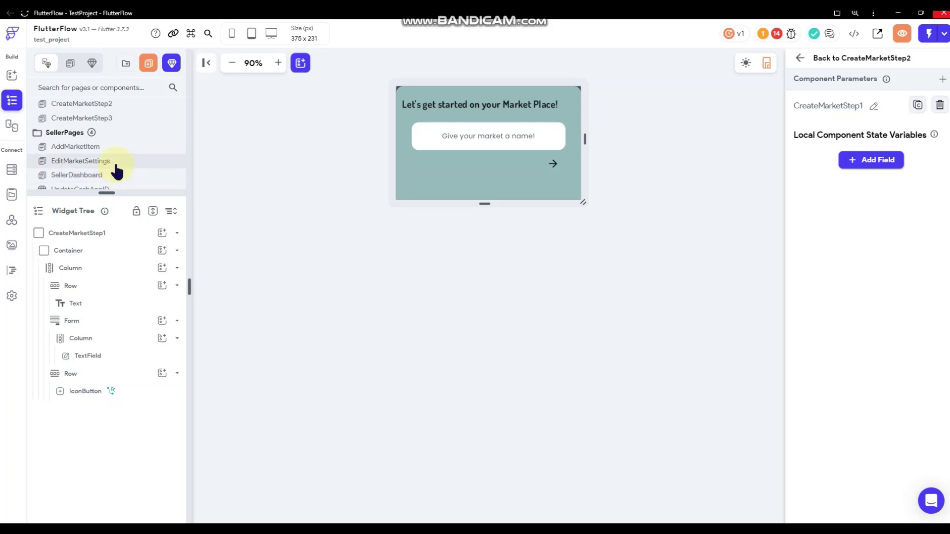
{"action": "scroll", "coordinate": [106, 156], "scroll_direction": "down", "scroll_amount": 2}
Give the Customize Shop card on SellerDashboard an On Tap action that navigates to EditMarketSettings with a Slide Left transition.
{"action": "left_click", "coordinate": [105, 125]}
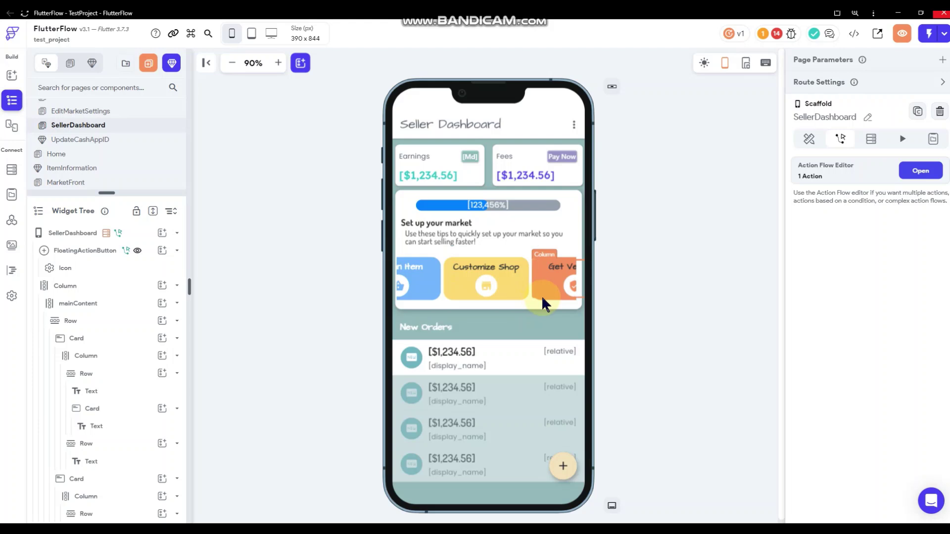
{"action": "left_click", "coordinate": [514, 297]}
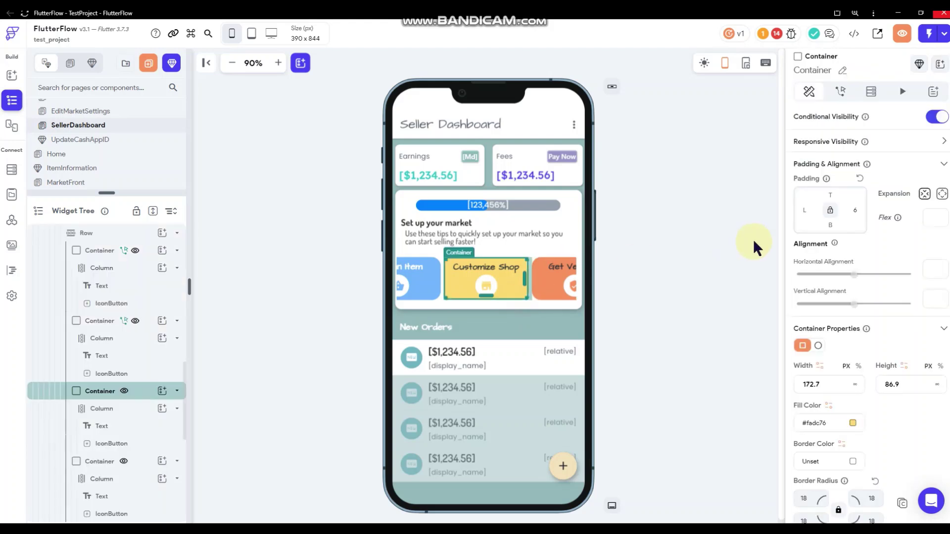
{"action": "left_click", "coordinate": [842, 93]}
{"action": "left_click", "coordinate": [874, 176]}
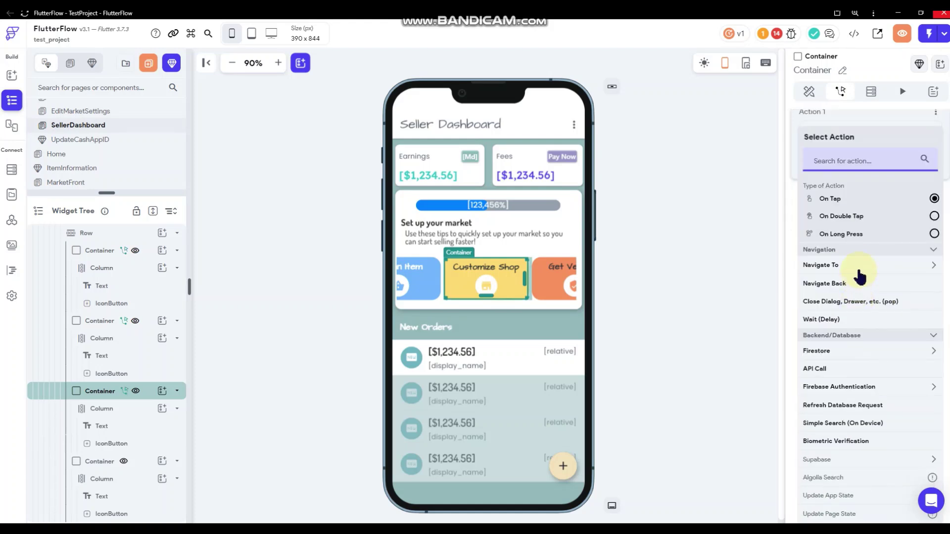
{"action": "left_click", "coordinate": [859, 270]}
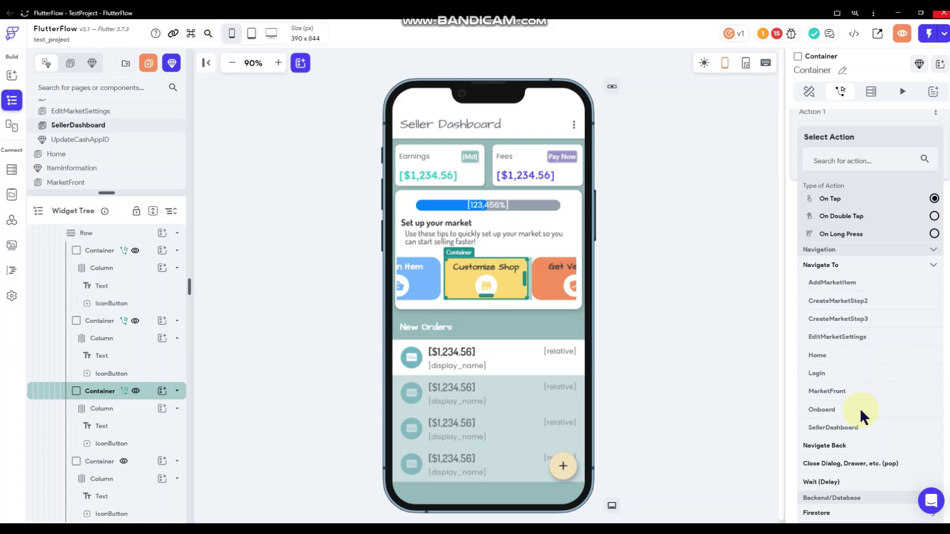
{"action": "left_click", "coordinate": [840, 338]}
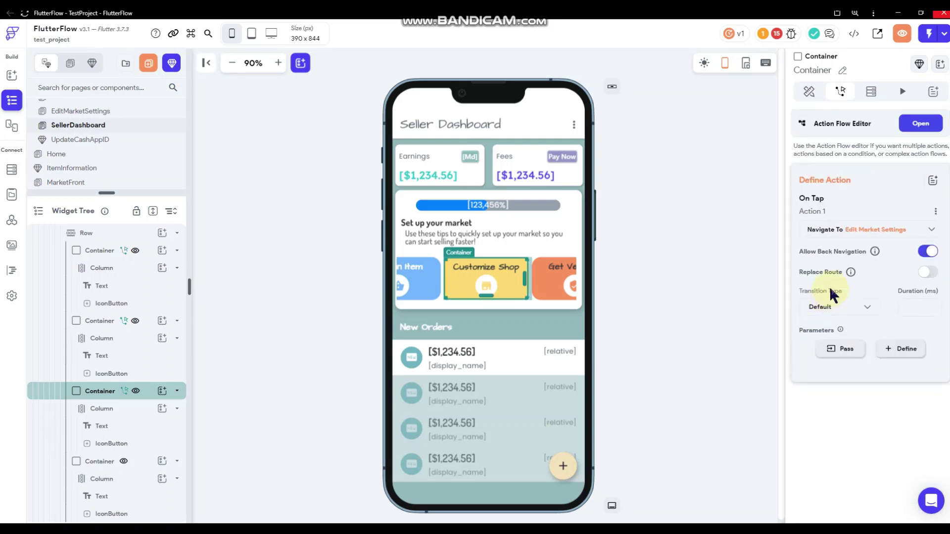
{"action": "left_click", "coordinate": [841, 319]}
{"action": "left_click", "coordinate": [848, 352]}
Pass the marketRef parameter in the Customize Shop card's navigation, using the Markets document's Reference as its value.
{"action": "left_click", "coordinate": [848, 355]}
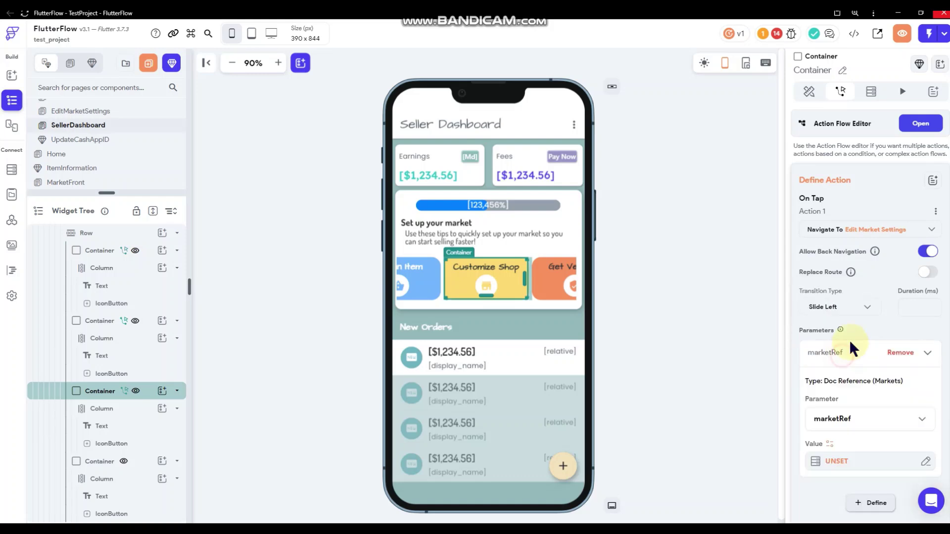
{"action": "scroll", "coordinate": [849, 339], "scroll_direction": "down", "scroll_amount": 1}
{"action": "left_click", "coordinate": [837, 405]}
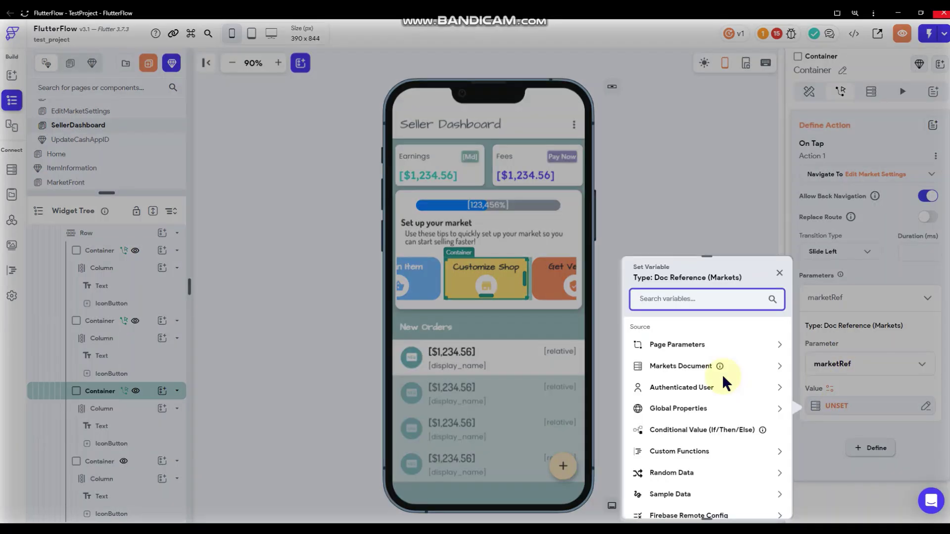
{"action": "left_click", "coordinate": [691, 375]}
{"action": "scroll", "coordinate": [693, 373], "scroll_direction": "down", "scroll_amount": 6}
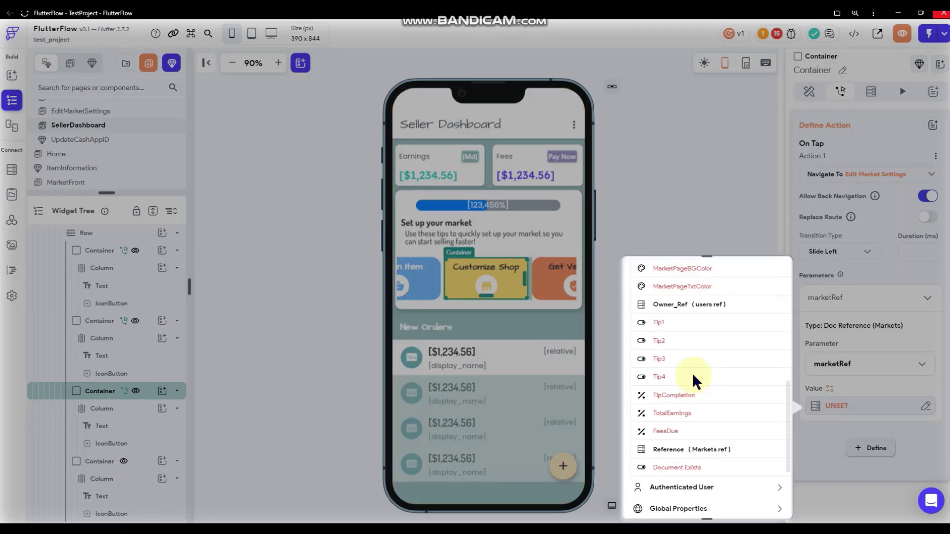
{"action": "left_click", "coordinate": [683, 320]}
{"action": "left_click", "coordinate": [762, 501]}
{"action": "left_click", "coordinate": [652, 220]}
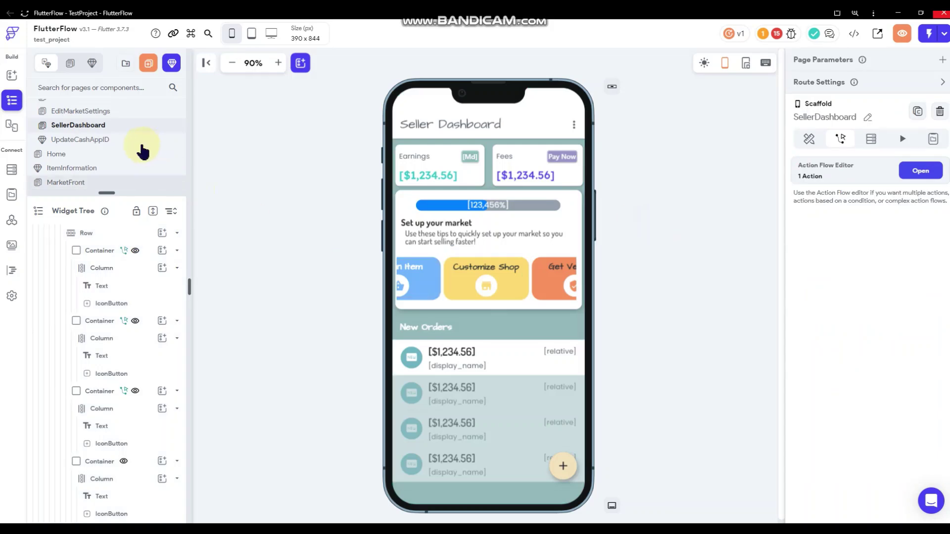
Start a backend query on the EditMarketSettings page with the Document from Reference query type.
{"action": "scroll", "coordinate": [128, 148], "scroll_direction": "up", "scroll_amount": 1}
{"action": "left_click", "coordinate": [131, 161]}
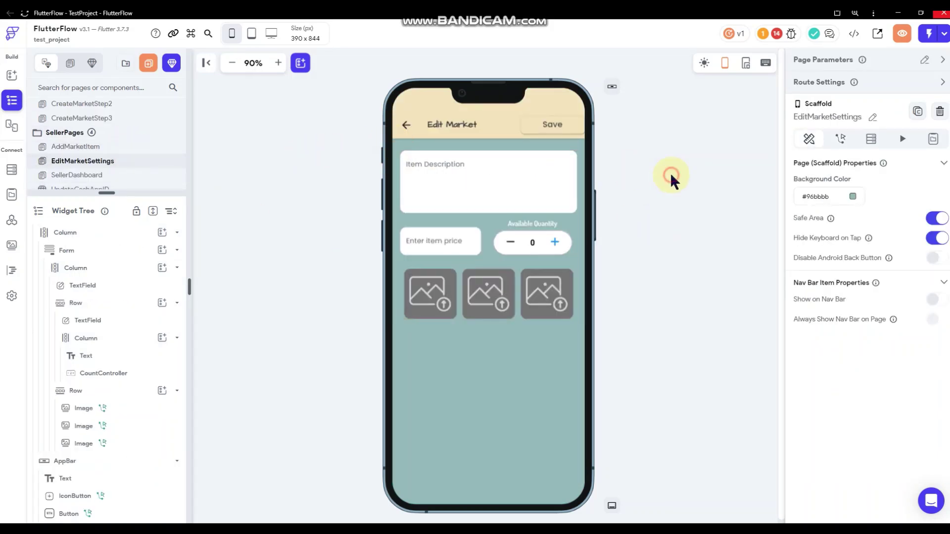
{"action": "left_click", "coordinate": [505, 187]}
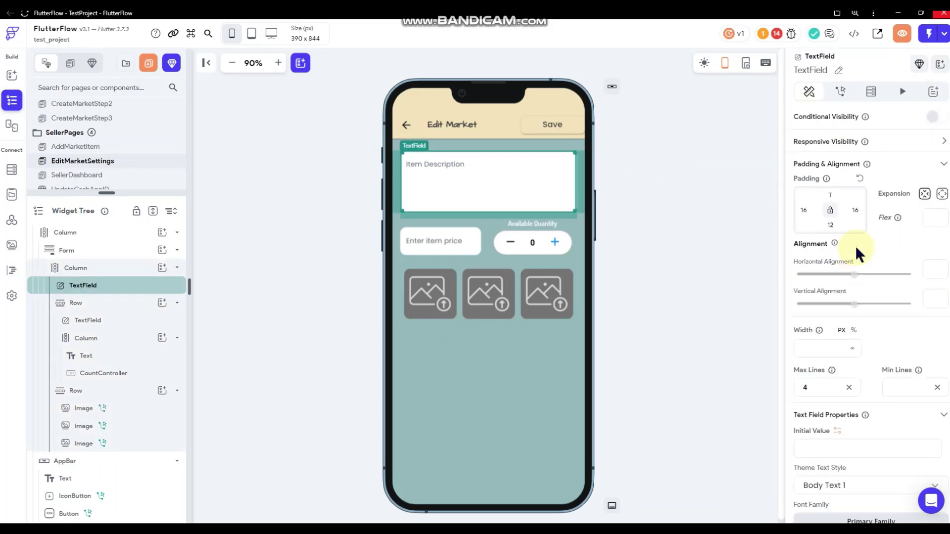
{"action": "left_click", "coordinate": [729, 206]}
{"action": "left_click", "coordinate": [871, 154]}
{"action": "left_click", "coordinate": [823, 189]}
{"action": "left_click", "coordinate": [712, 179]}
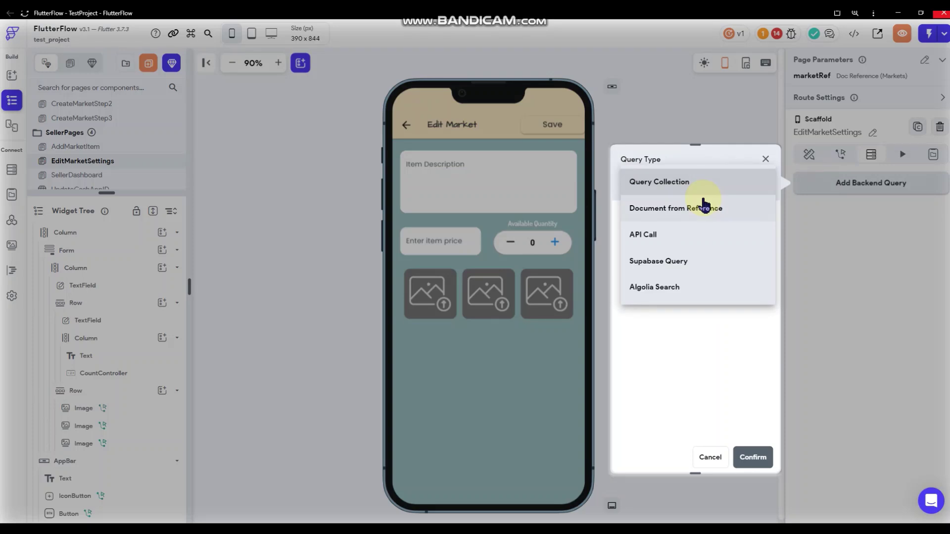
{"action": "left_click", "coordinate": [684, 217]}
Set the query's collection to Markets and its reference to the marketRef page parameter, and confirm the query.
{"action": "left_click", "coordinate": [672, 260]}
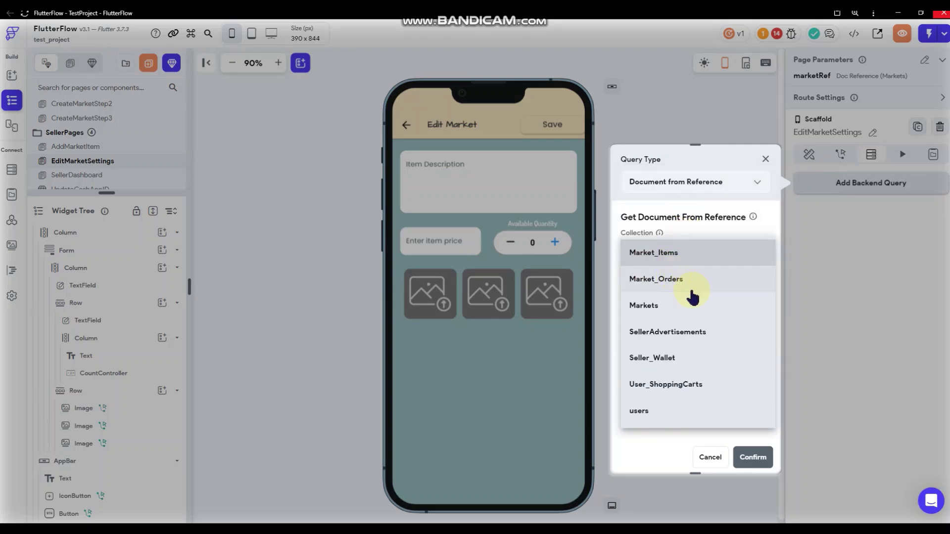
{"action": "left_click", "coordinate": [680, 308]}
{"action": "left_click", "coordinate": [674, 281]}
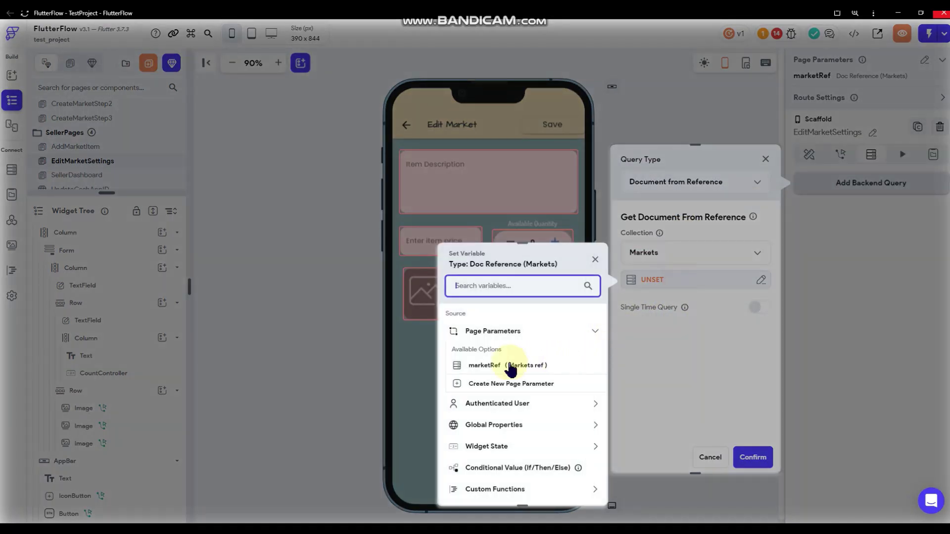
{"action": "left_click", "coordinate": [490, 365]}
{"action": "left_click", "coordinate": [576, 487]}
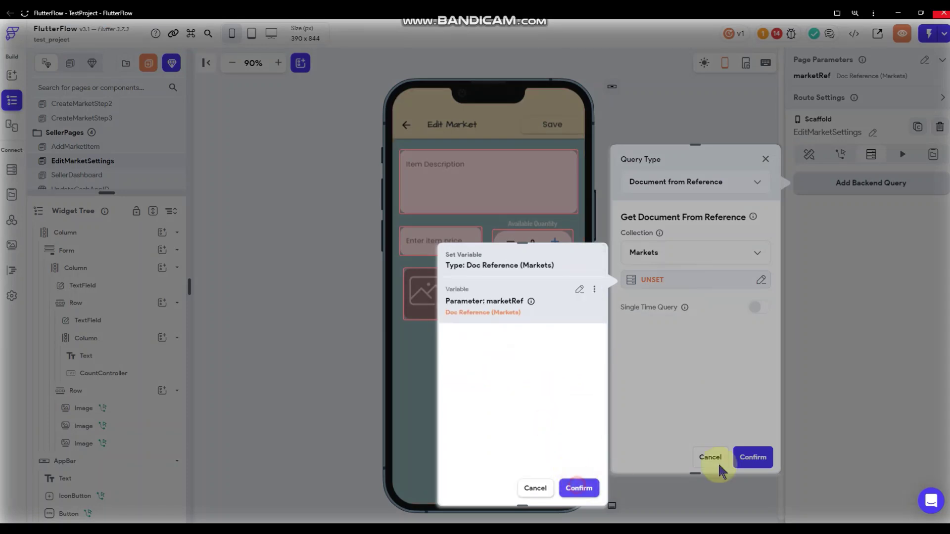
{"action": "left_click", "coordinate": [748, 461]}
Set the description text field's initial value from the Markets Document's Description.
{"action": "left_click", "coordinate": [471, 182]}
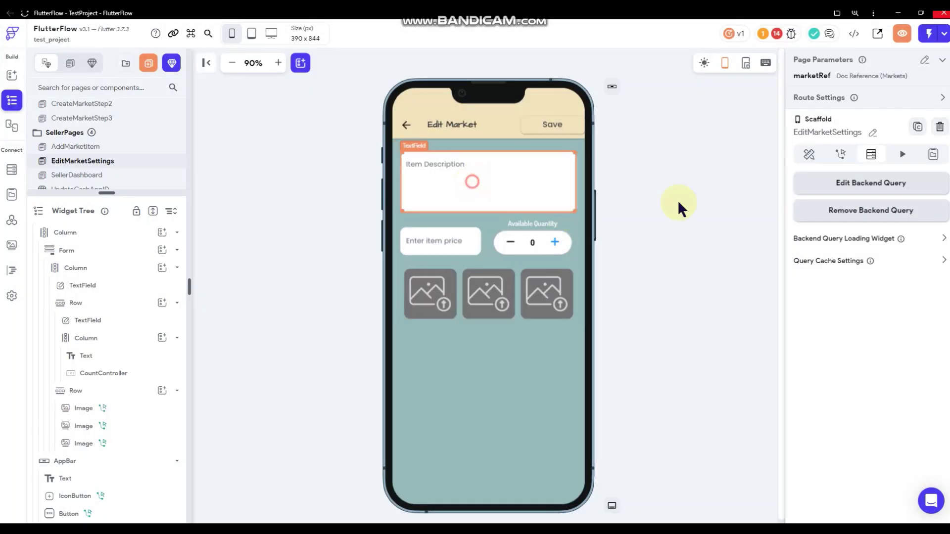
{"action": "scroll", "coordinate": [862, 263], "scroll_direction": "down", "scroll_amount": 3}
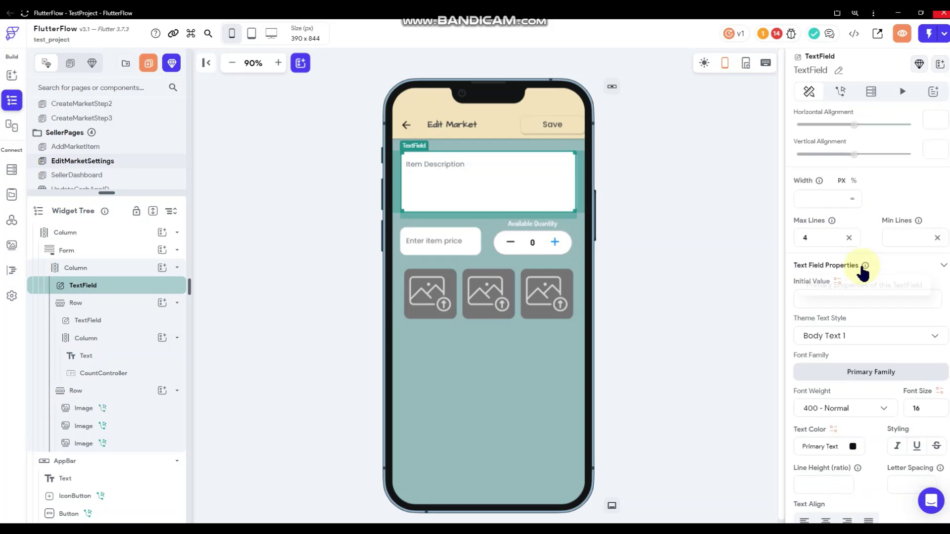
{"action": "left_click", "coordinate": [837, 281]}
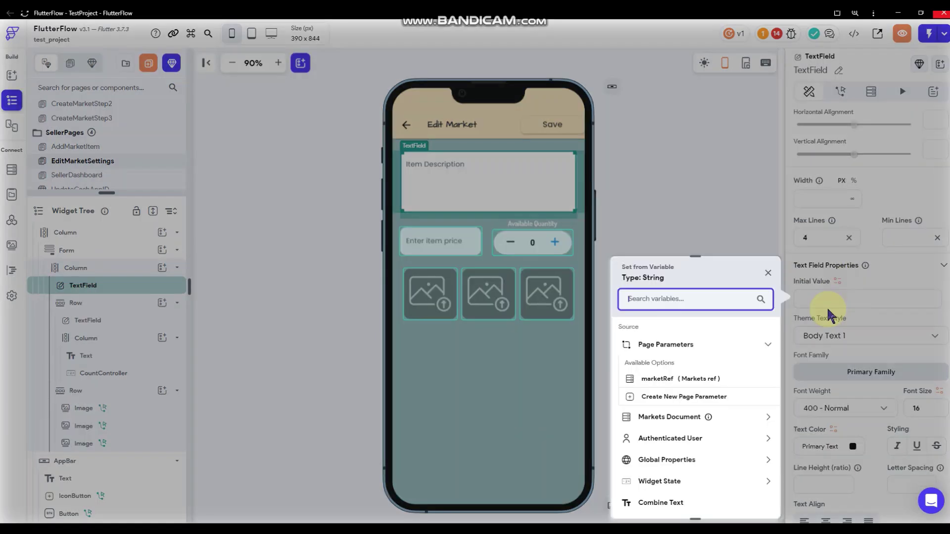
{"action": "left_click", "coordinate": [685, 417]}
{"action": "scroll", "coordinate": [707, 396], "scroll_direction": "down", "scroll_amount": 1}
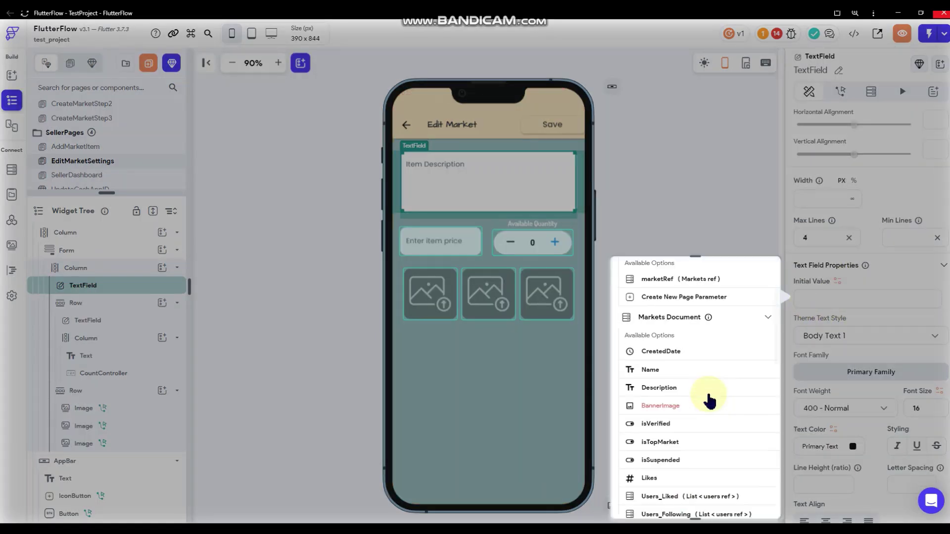
{"action": "left_click", "coordinate": [649, 387]}
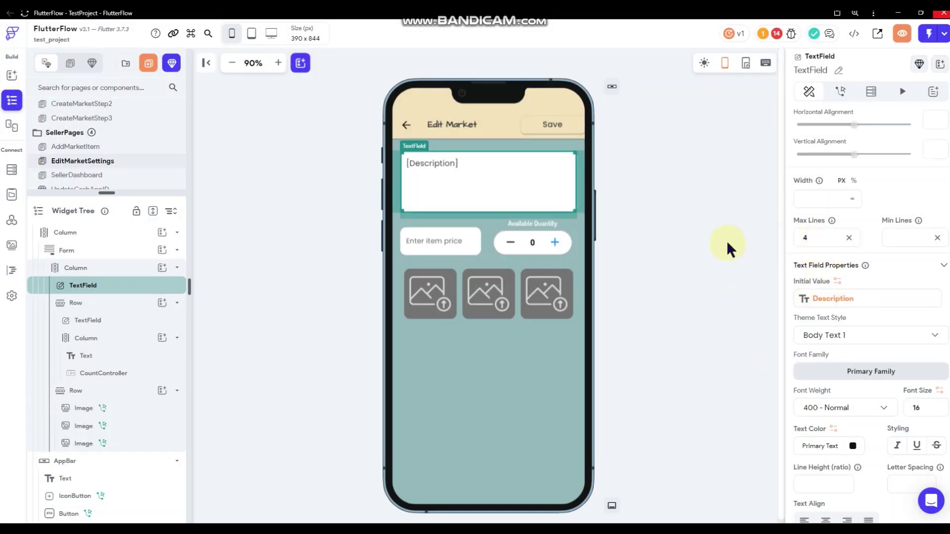
Set the description text field's font size to 14.
{"action": "scroll", "coordinate": [899, 373], "scroll_direction": "down", "scroll_amount": 1}
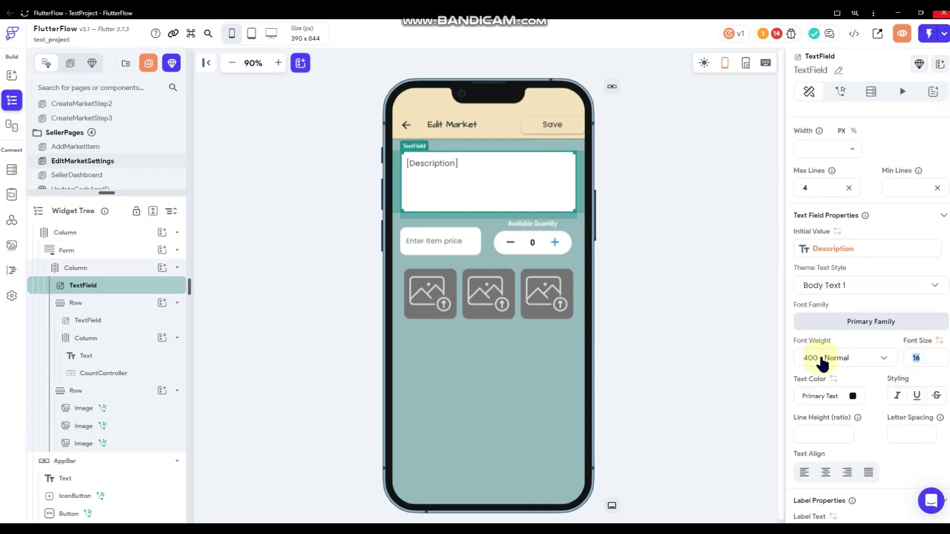
{"action": "type", "text": "14"}
{"action": "left_click", "coordinate": [725, 244]}
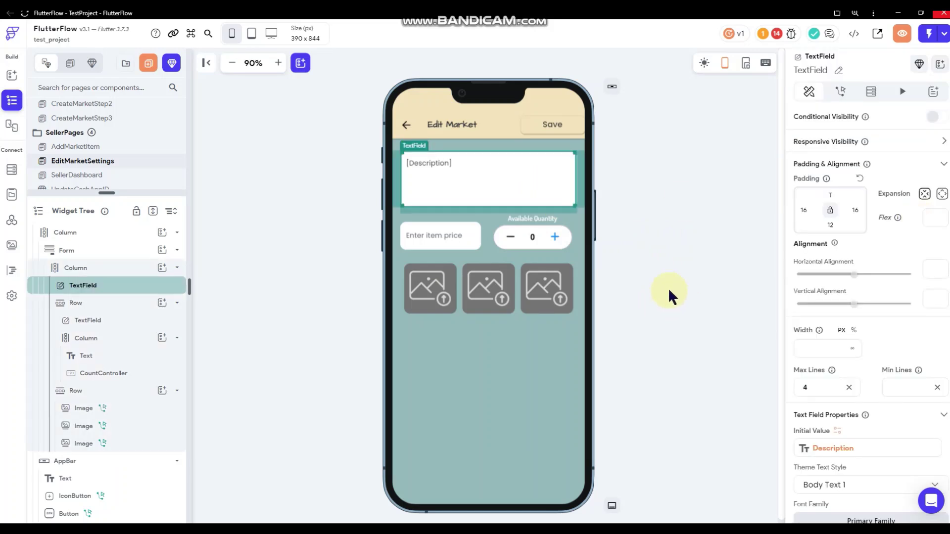
{"action": "left_click", "coordinate": [681, 276]}
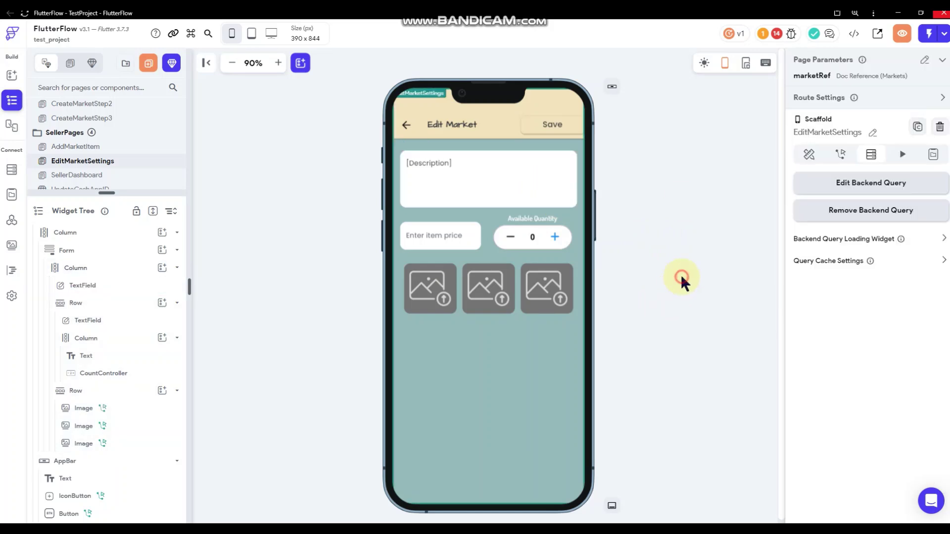
Remove the price and quantity row and the three-image row from the EditMarketSettings form.
{"action": "left_click", "coordinate": [485, 243]}
{"action": "right_click", "coordinate": [485, 242]}
{"action": "left_click", "coordinate": [524, 177]}
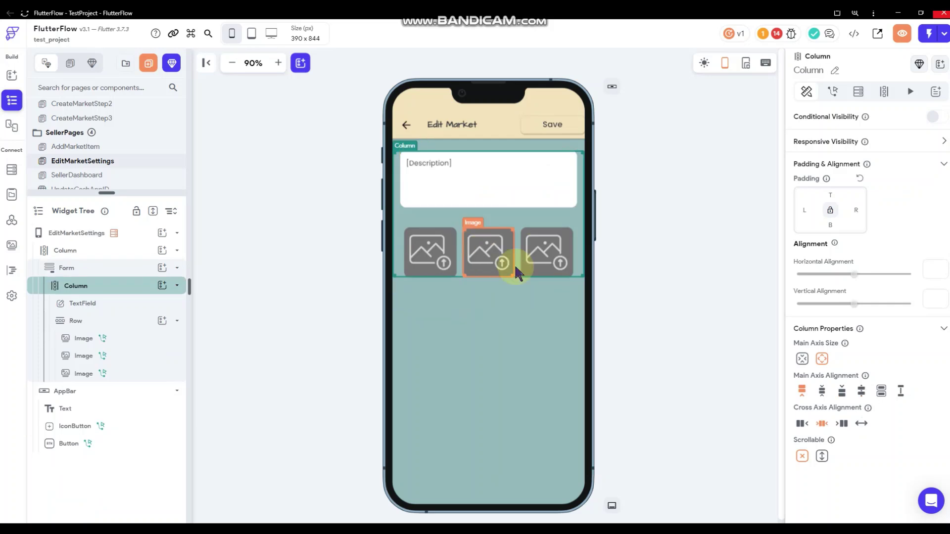
{"action": "right_click", "coordinate": [515, 264]}
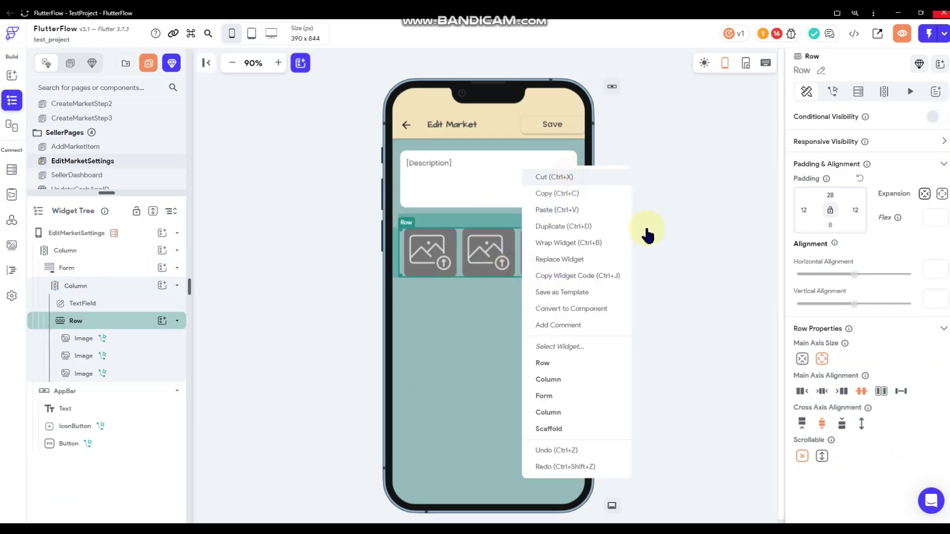
{"action": "key", "text": "Delete"}
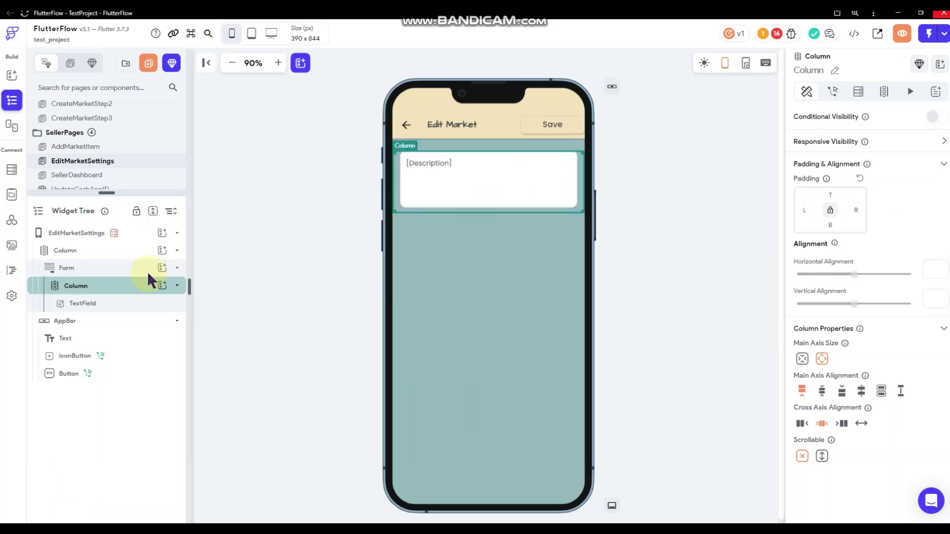
Increase the Form's top padding on EditMarketSettings.
{"action": "left_click", "coordinate": [112, 256]}
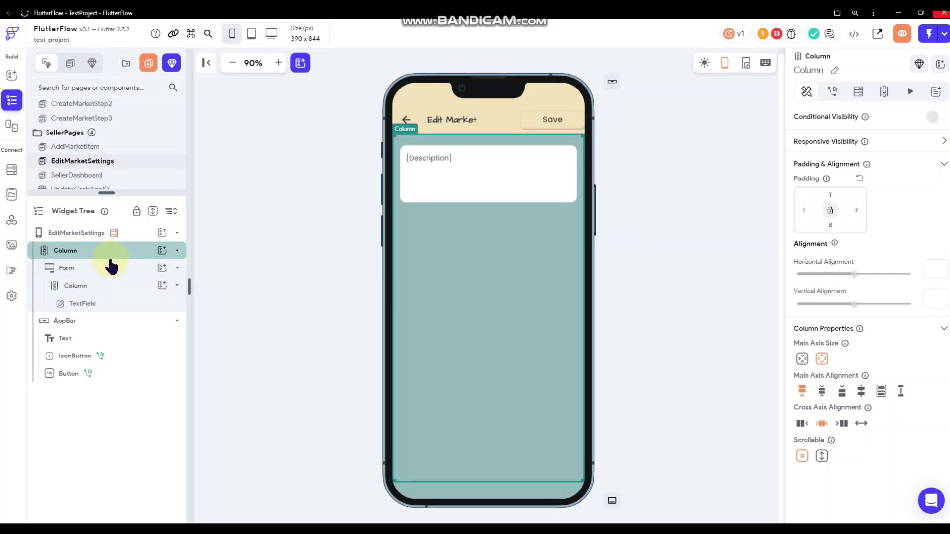
{"action": "left_click", "coordinate": [105, 270]}
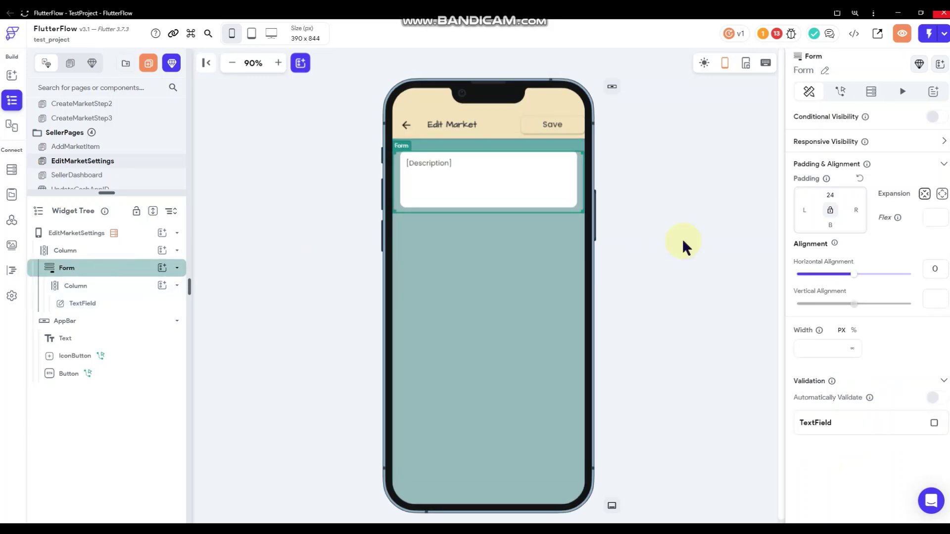
{"action": "left_click", "coordinate": [833, 196]}
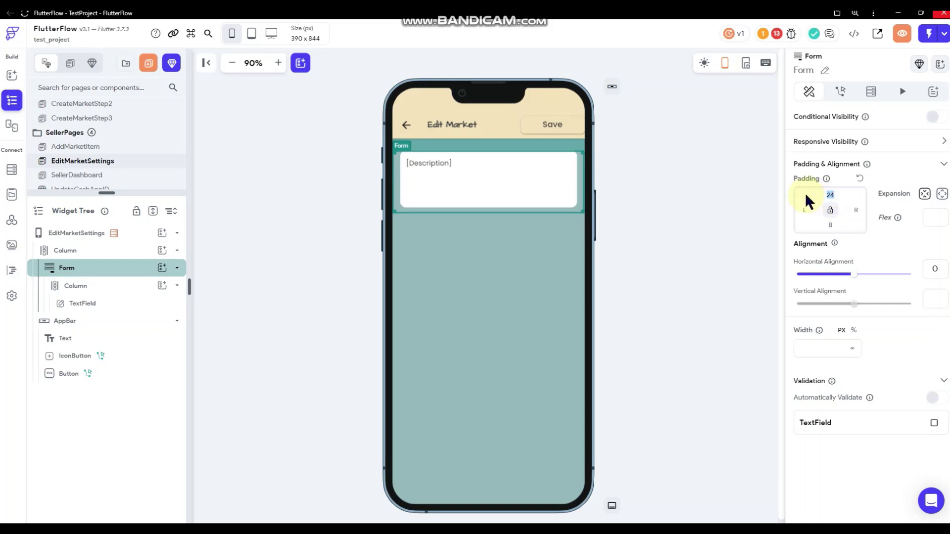
{"action": "left_click", "coordinate": [686, 317]}
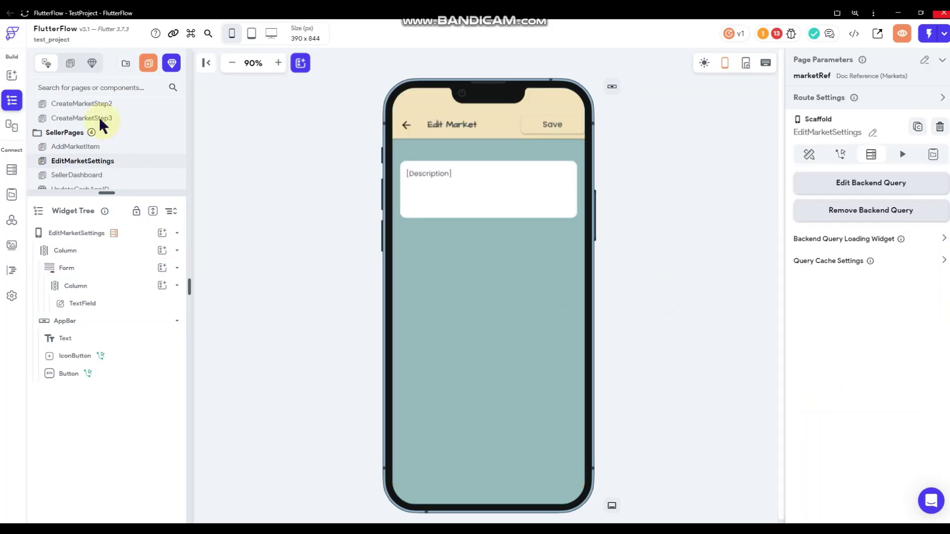
Add an Image above the form with infinite width and a height of about 165 px.
{"action": "left_click", "coordinate": [12, 75]}
{"action": "left_click_drag", "start_coordinate": [129, 200], "coordinate": [474, 158]}
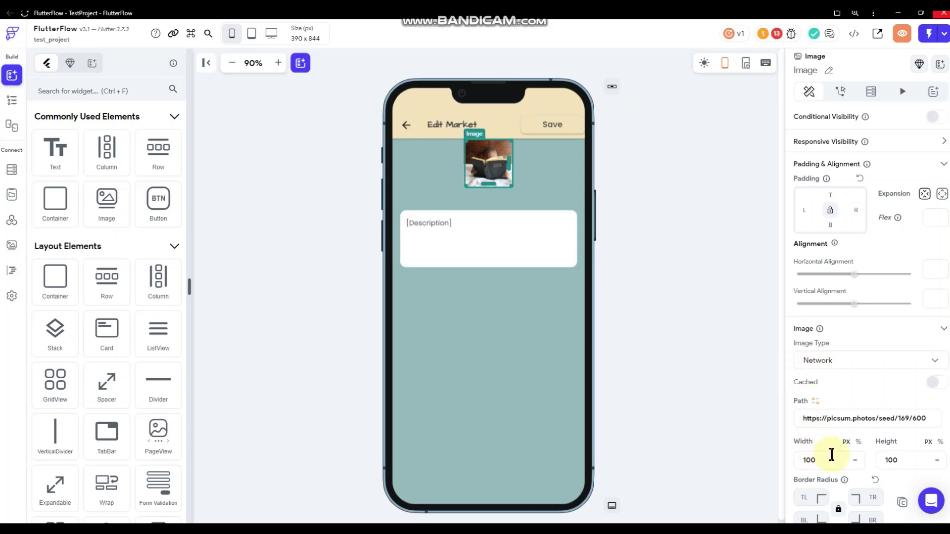
{"action": "left_click", "coordinate": [855, 460]}
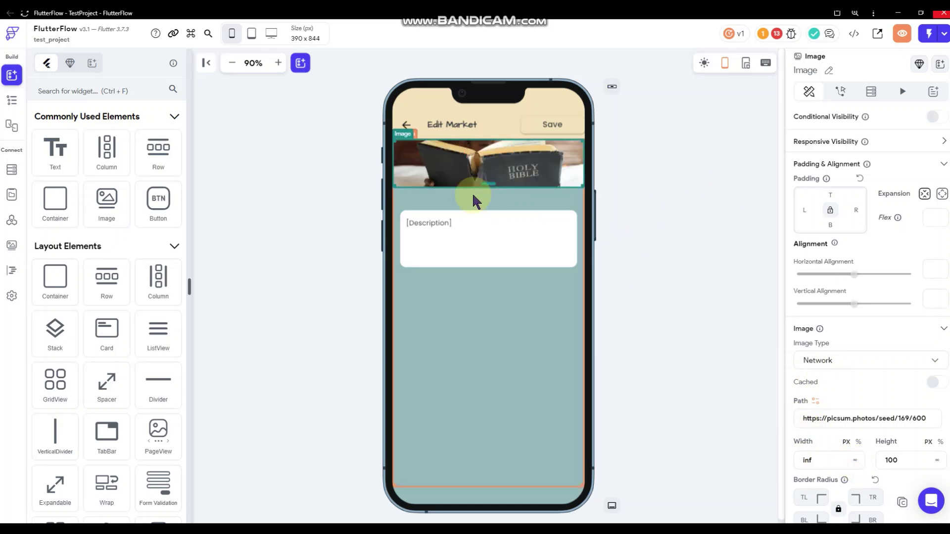
{"action": "left_click_drag", "start_coordinate": [487, 183], "coordinate": [486, 215]}
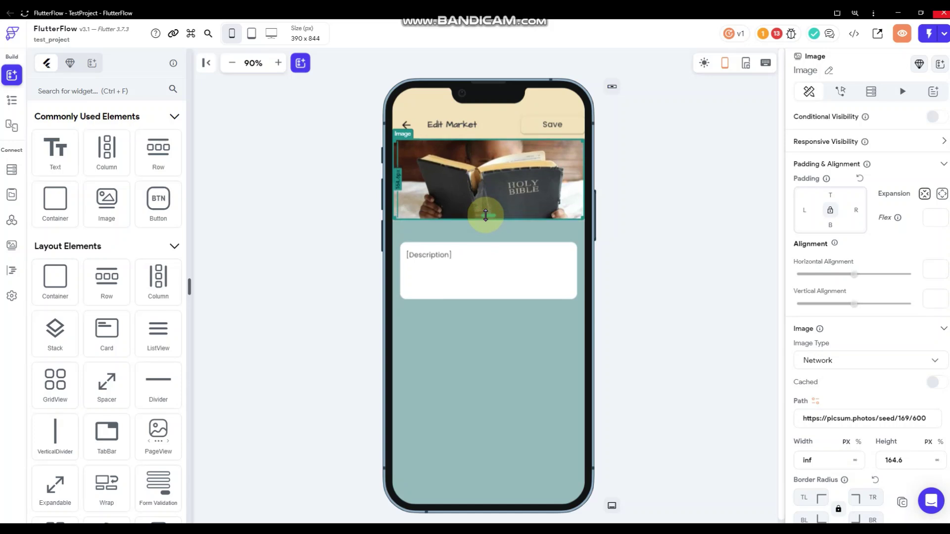
Cut the image, add a Stack above the form and paste the image into it.
{"action": "right_click", "coordinate": [490, 188]}
{"action": "left_click", "coordinate": [515, 193]}
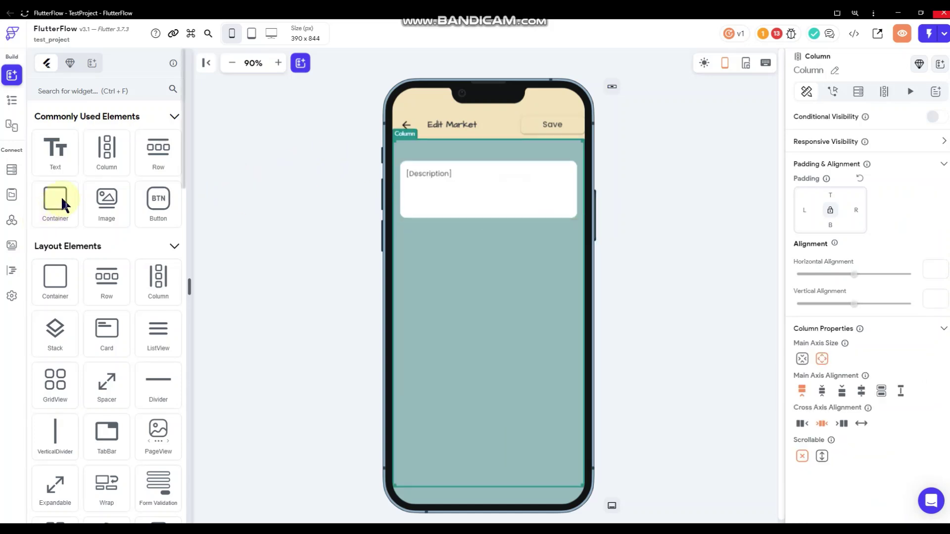
{"action": "scroll", "coordinate": [104, 201], "scroll_direction": "down", "scroll_amount": 2}
{"action": "left_click_drag", "start_coordinate": [49, 231], "coordinate": [472, 159]}
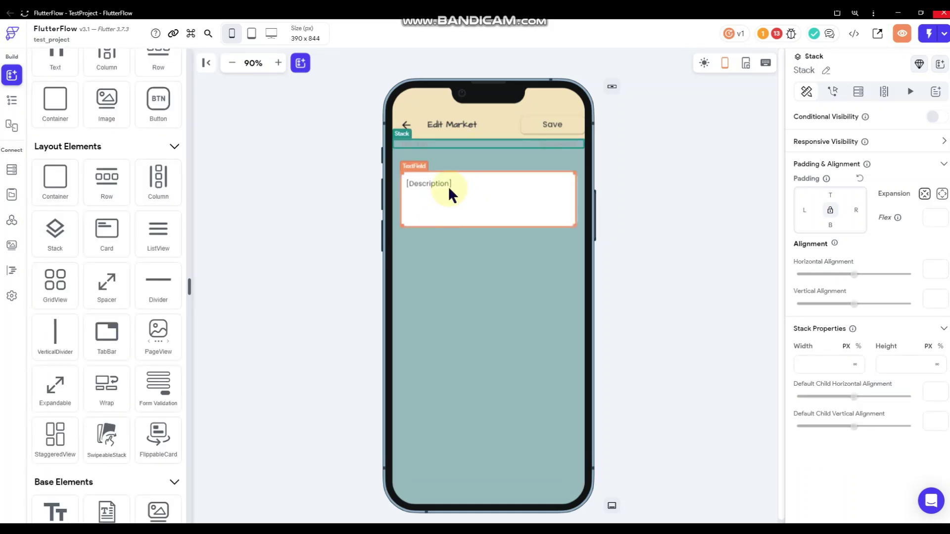
{"action": "right_click", "coordinate": [464, 142]}
{"action": "left_click", "coordinate": [486, 194]}
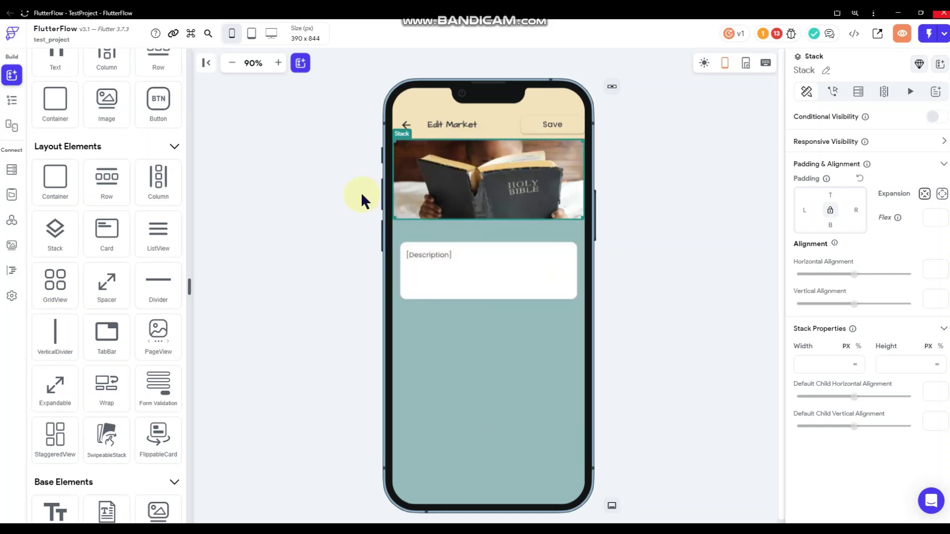
Add a Row to the Stack, on top of the image.
{"action": "left_click", "coordinate": [317, 195]}
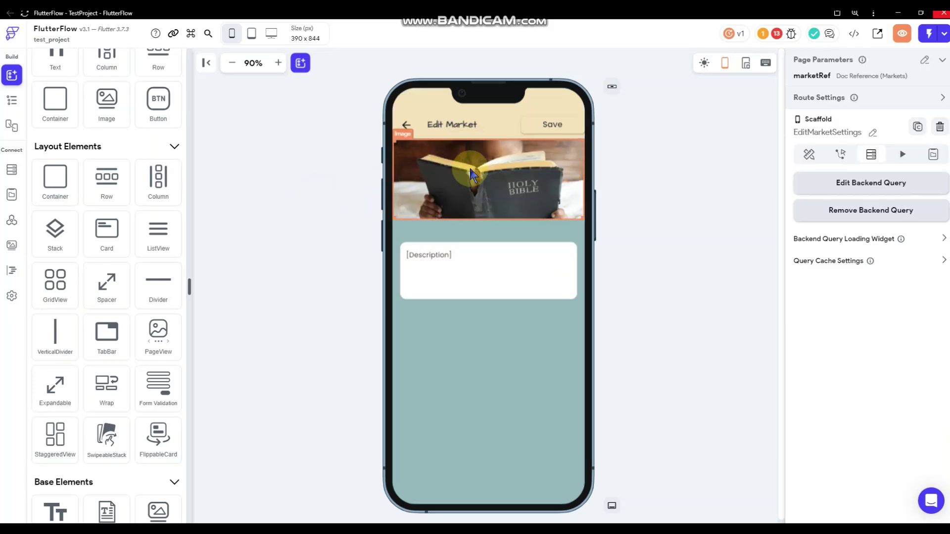
{"action": "left_click", "coordinate": [472, 174]}
{"action": "left_click", "coordinate": [12, 101]}
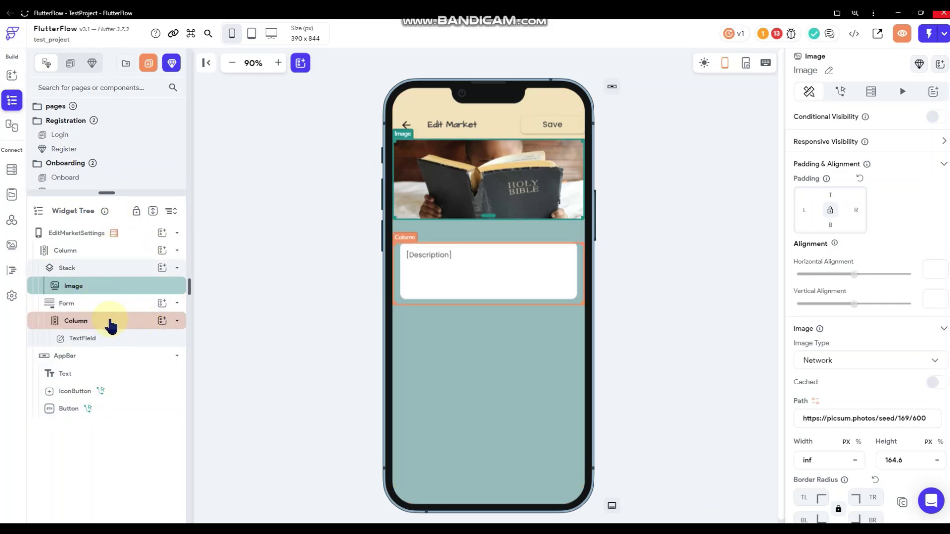
{"action": "left_click", "coordinate": [162, 269]}
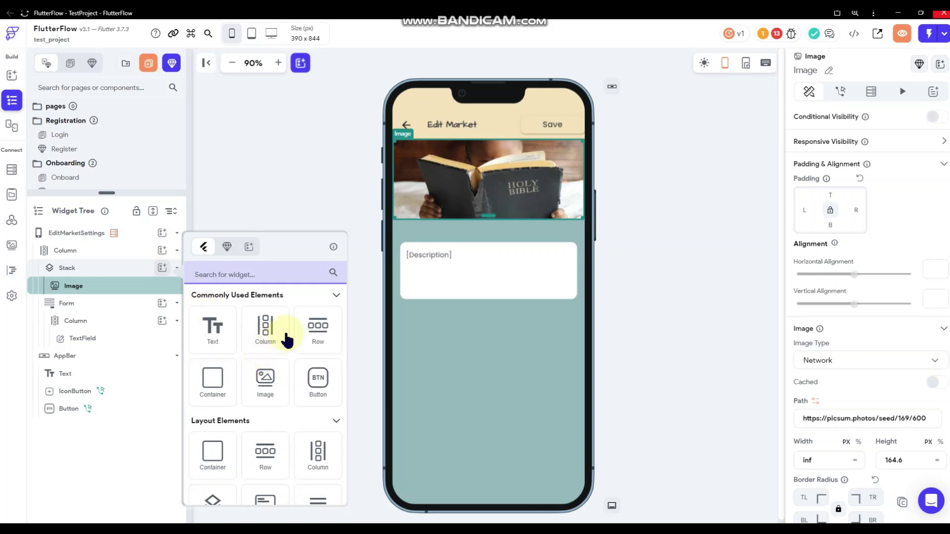
{"action": "left_click", "coordinate": [312, 337]}
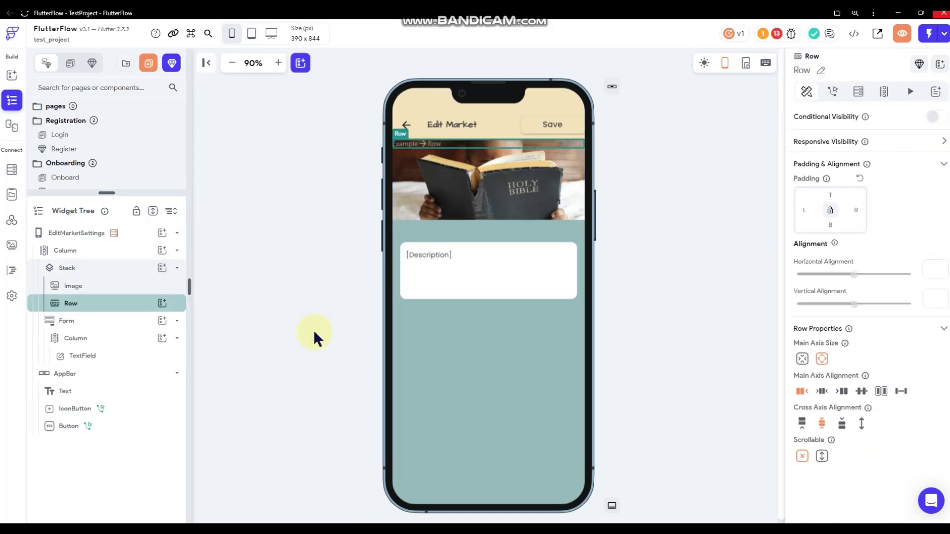
Align the Row's main axis to the end and set its padding to 12 at the top and 8 on the right.
{"action": "left_click", "coordinate": [841, 390]}
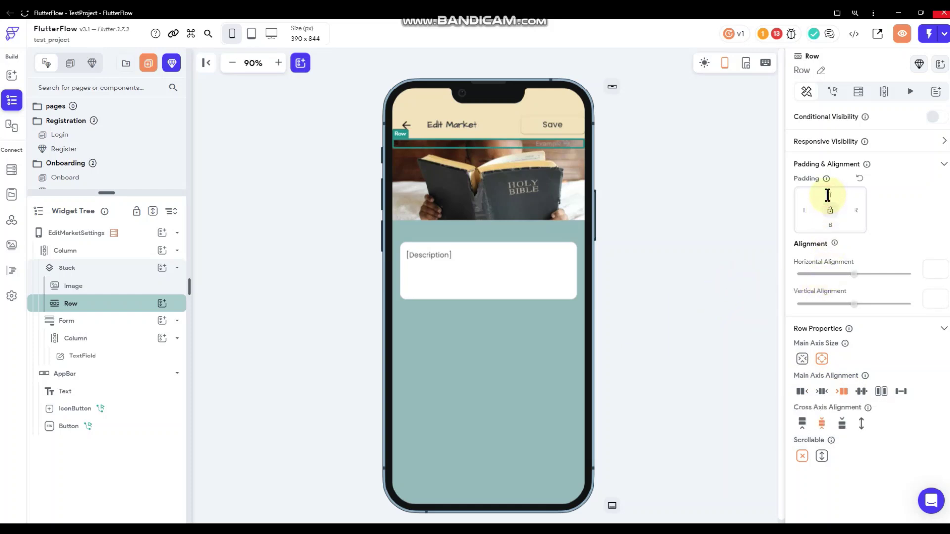
{"action": "type", "text": "2"}
{"action": "left_click", "coordinate": [858, 210]}
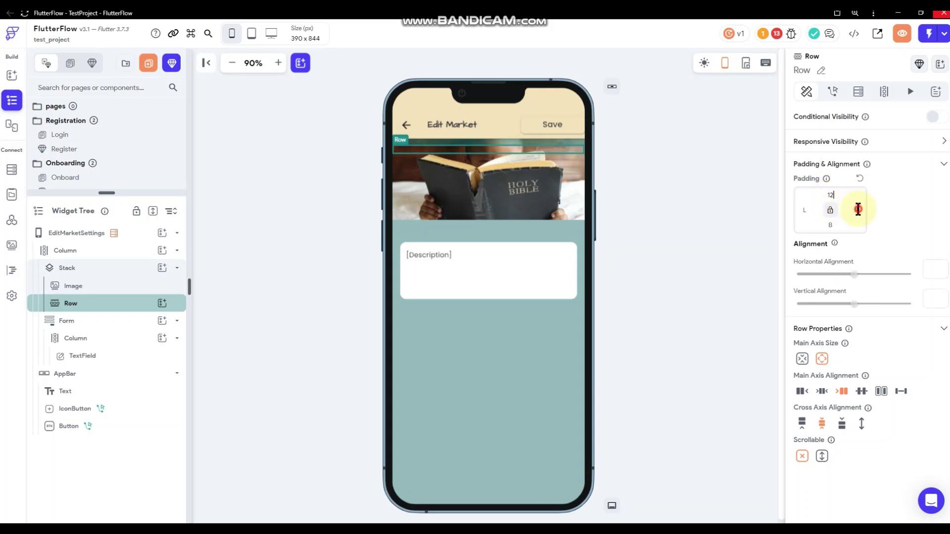
{"action": "type", "text": "8"}
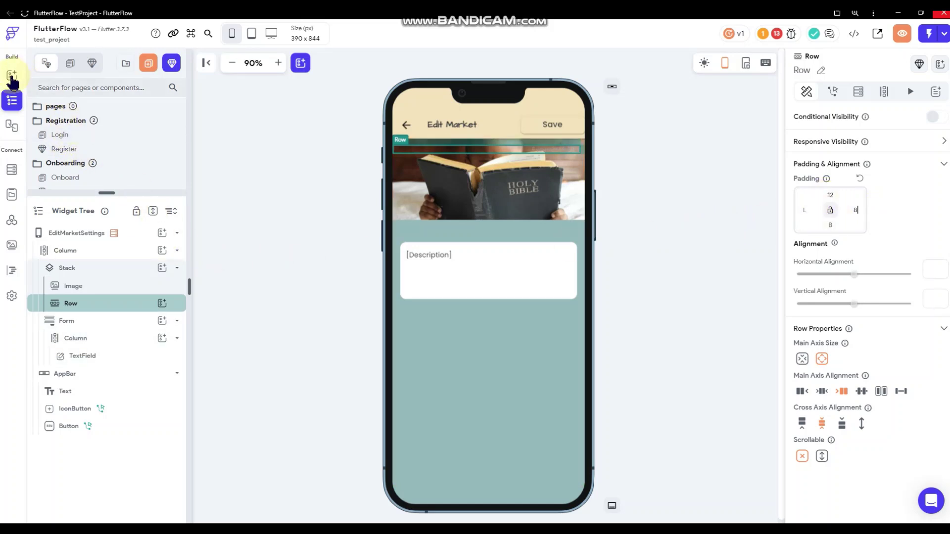
Add an IconButton to the Row over the banner image, clear the Row's right padding and reduce its top padding.
{"action": "scroll", "coordinate": [111, 153], "scroll_direction": "down", "scroll_amount": 8}
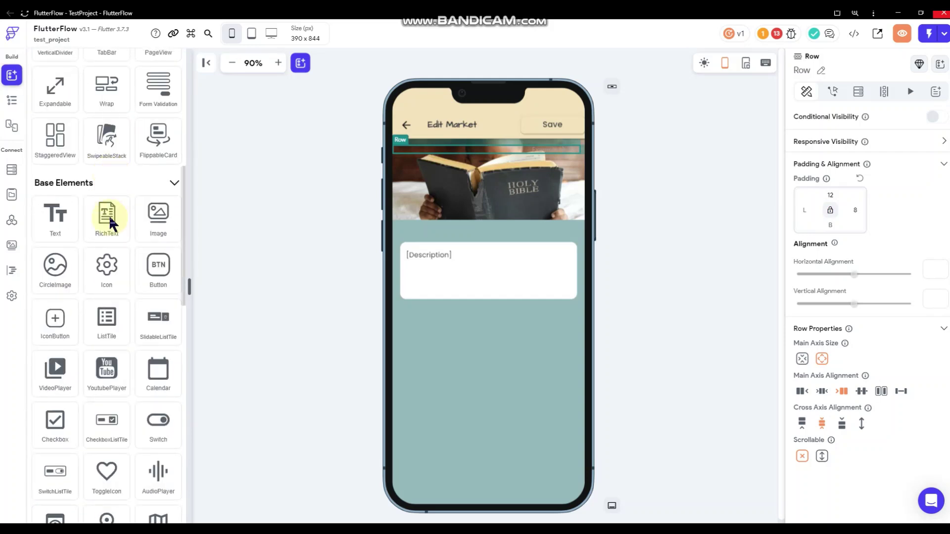
{"action": "left_click_drag", "start_coordinate": [62, 327], "coordinate": [531, 156]}
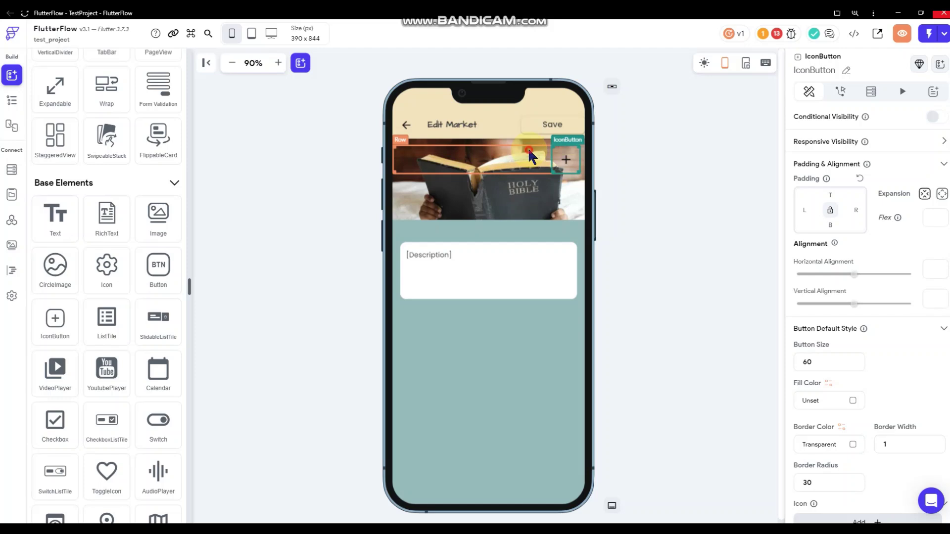
{"action": "left_click", "coordinate": [541, 158]}
{"action": "double_click", "coordinate": [859, 211]}
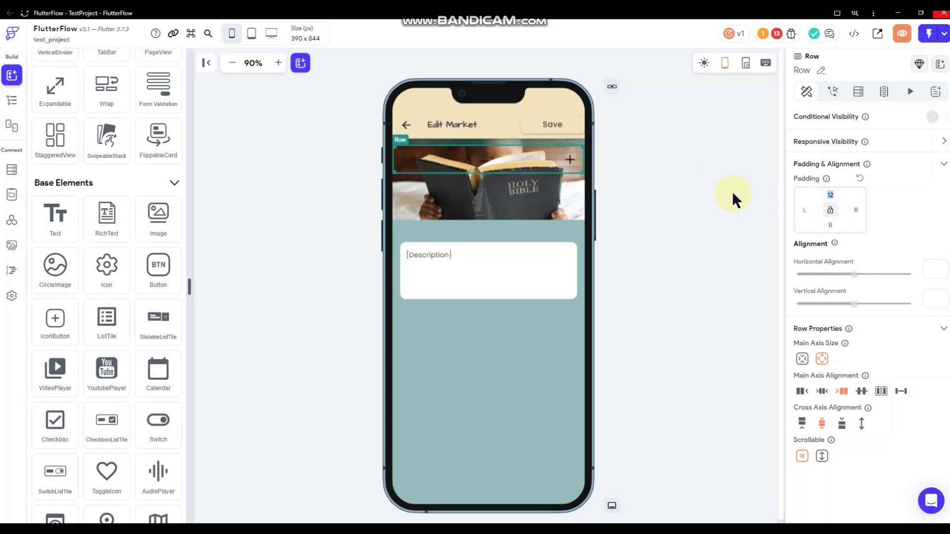
{"action": "left_click", "coordinate": [571, 158]}
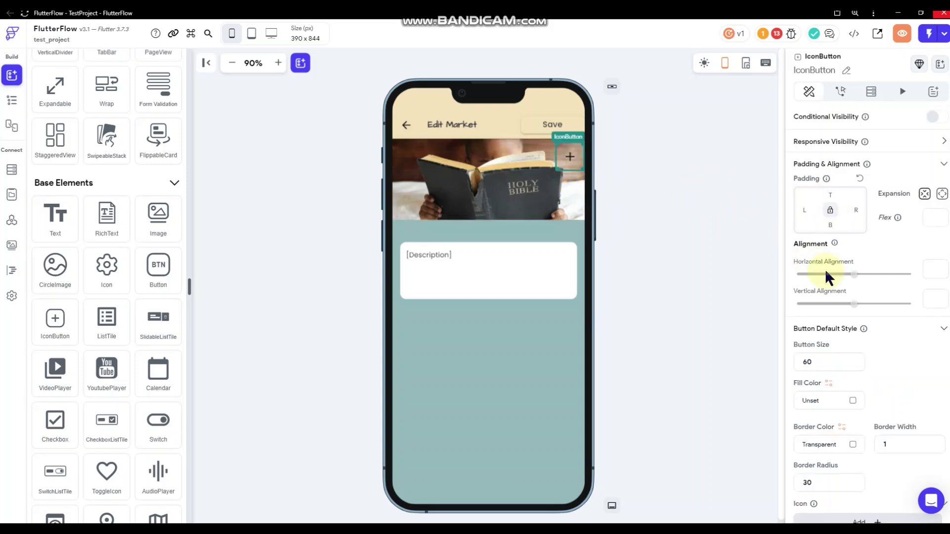
{"action": "scroll", "coordinate": [829, 297], "scroll_direction": "down", "scroll_amount": 2}
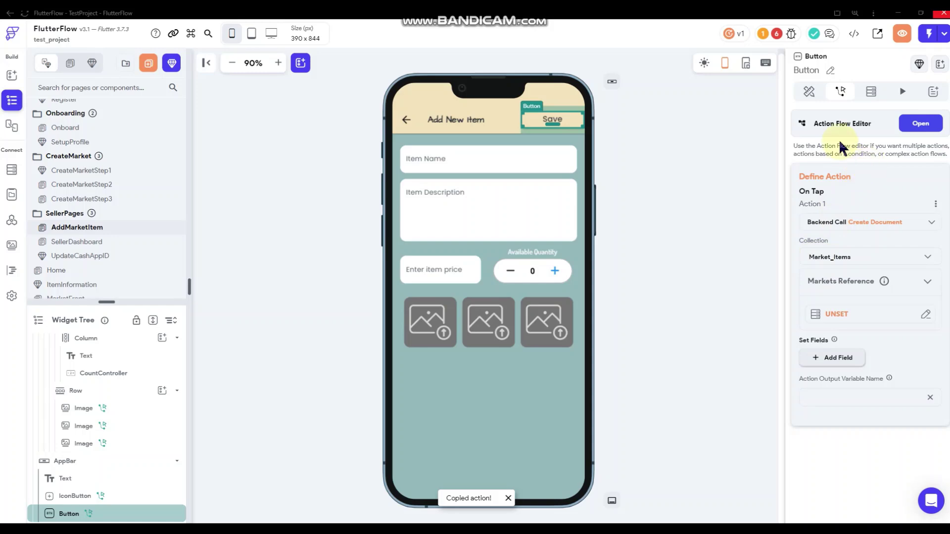
Set the Markets Reference of the AddMarketItem Save button's Market_Items create action to the marketRef page parameter.
{"action": "left_click", "coordinate": [922, 123]}
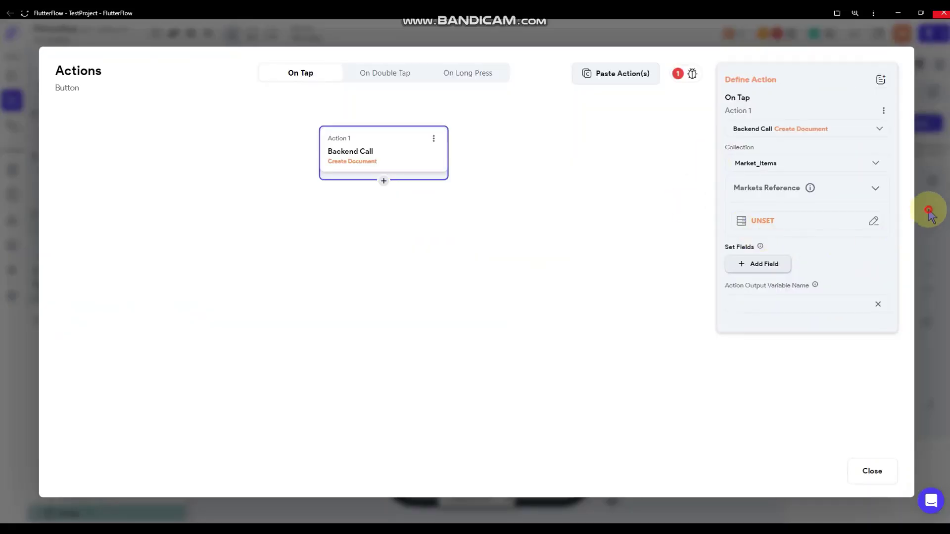
{"action": "left_click", "coordinate": [929, 211]}
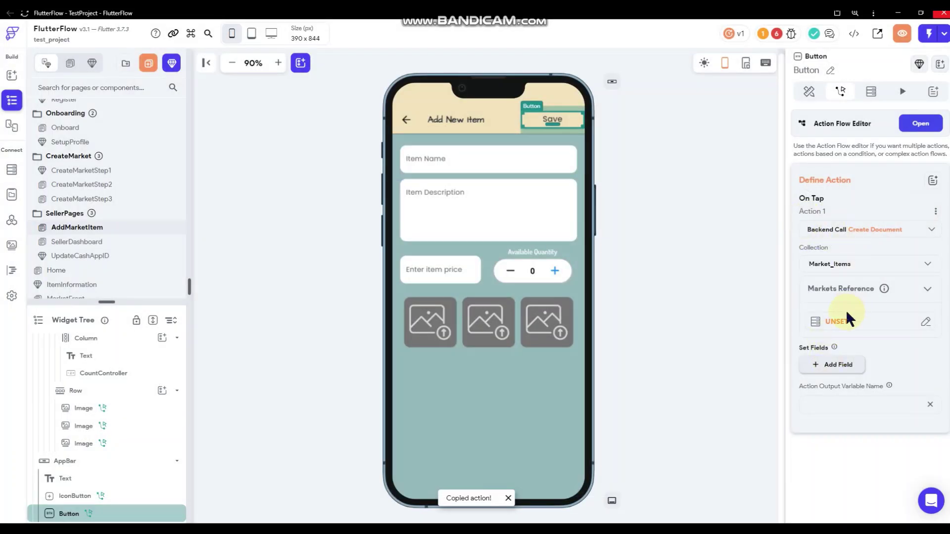
{"action": "left_click", "coordinate": [841, 322]}
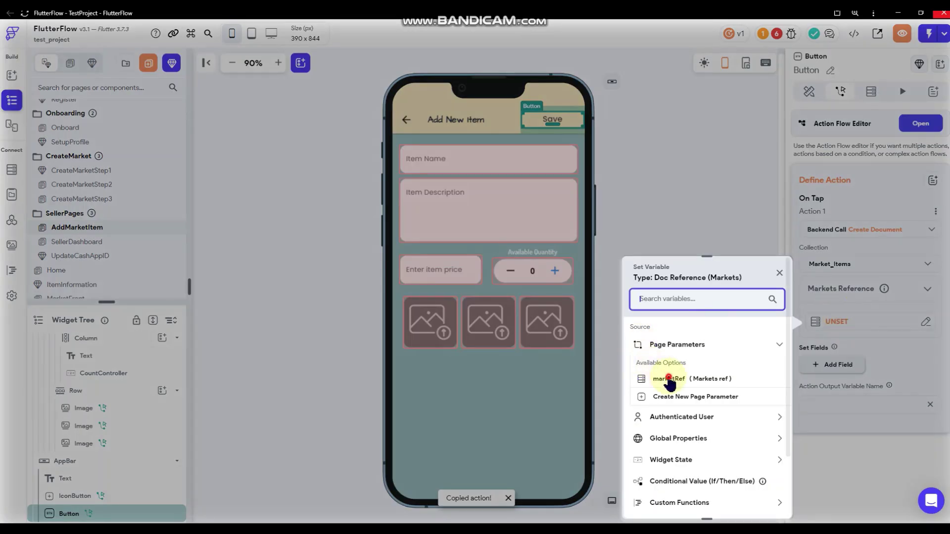
{"action": "left_click", "coordinate": [648, 377]}
{"action": "left_click", "coordinate": [762, 501]}
Add the fields DateCreated, ItemName, ItemDescription, QuantityAvailable, Price, PrimaryImage, SubImage1, SubImage2 and PromotedItem to the Save button's create action.
{"action": "left_click", "coordinate": [832, 365]}
{"action": "left_click", "coordinate": [831, 396]}
{"action": "left_click", "coordinate": [833, 424]}
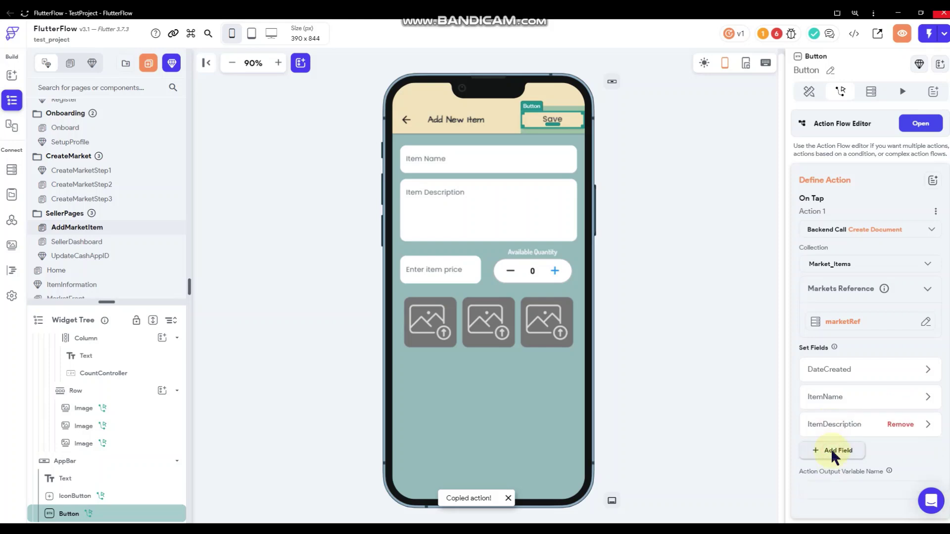
{"action": "left_click", "coordinate": [838, 450]}
{"action": "left_click", "coordinate": [838, 411]}
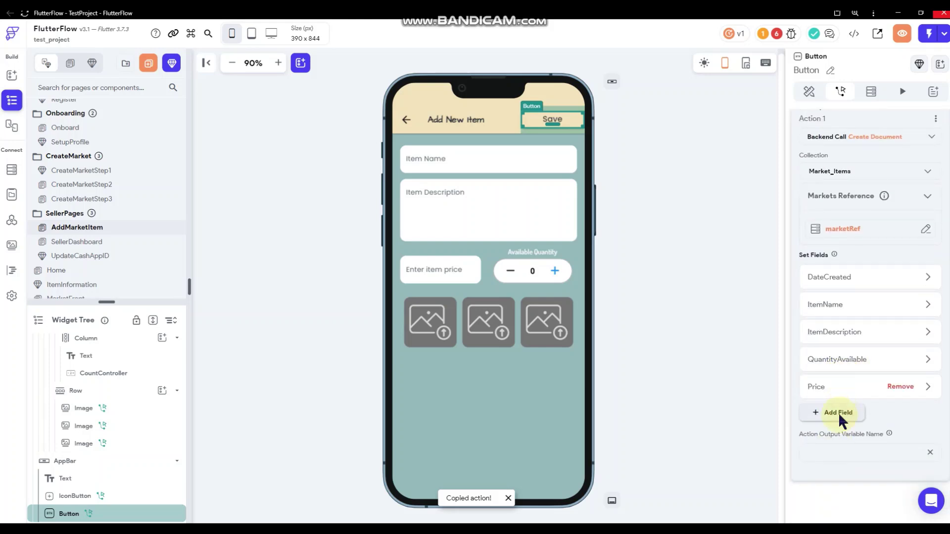
{"action": "left_click", "coordinate": [840, 415]}
{"action": "left_click", "coordinate": [836, 416]}
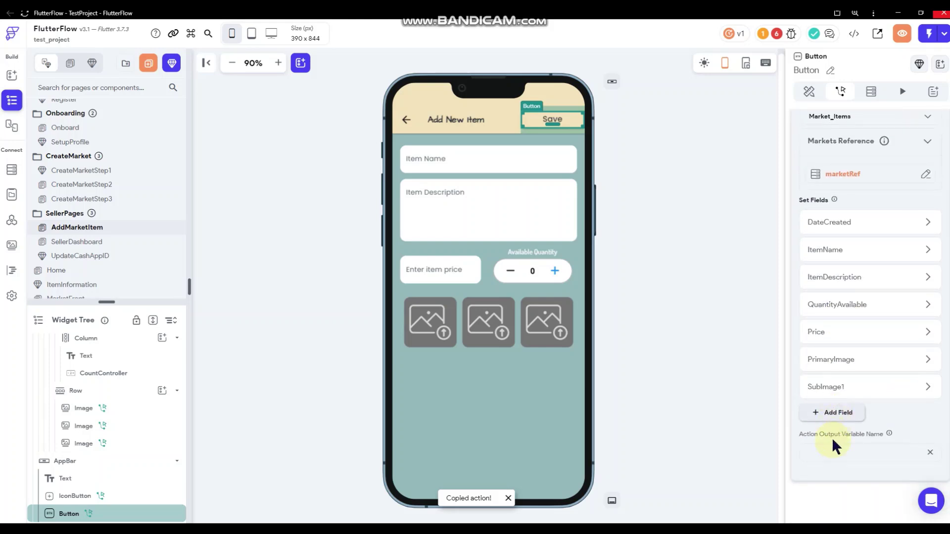
{"action": "left_click", "coordinate": [833, 416]}
{"action": "left_click", "coordinate": [835, 414]}
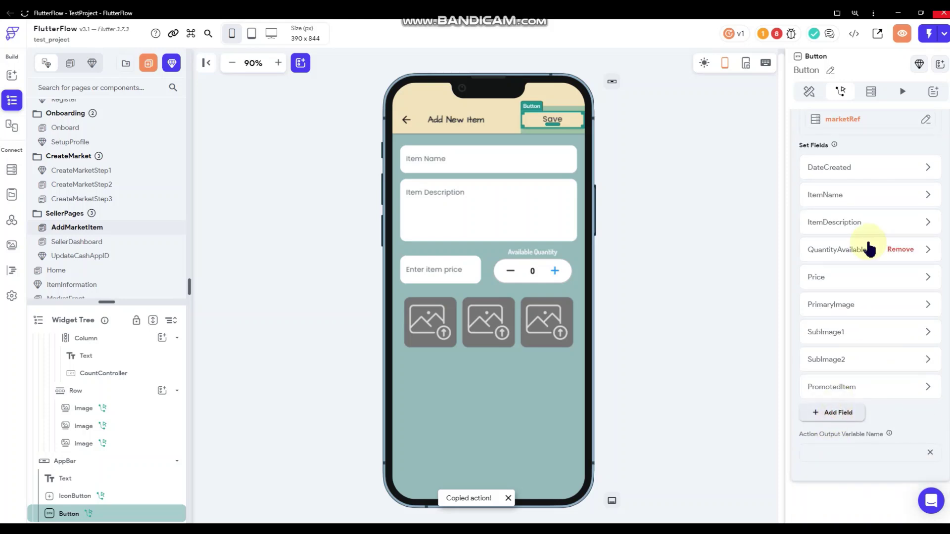
Set the DateCreated field's value from a variable to the global property Current Time.
{"action": "scroll", "coordinate": [861, 232], "scroll_direction": "up", "scroll_amount": 2}
{"action": "left_click", "coordinate": [851, 219]}
{"action": "left_click", "coordinate": [840, 366]}
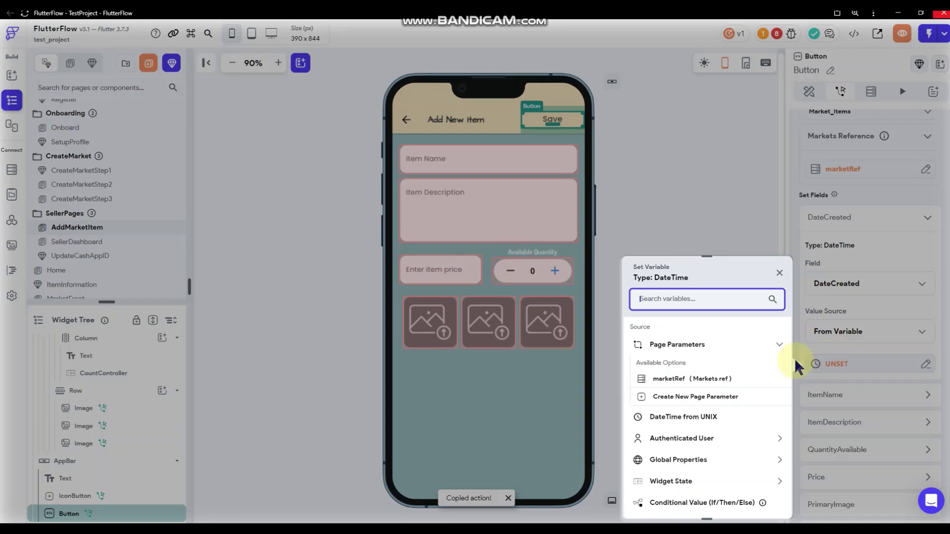
{"action": "left_click", "coordinate": [686, 459]}
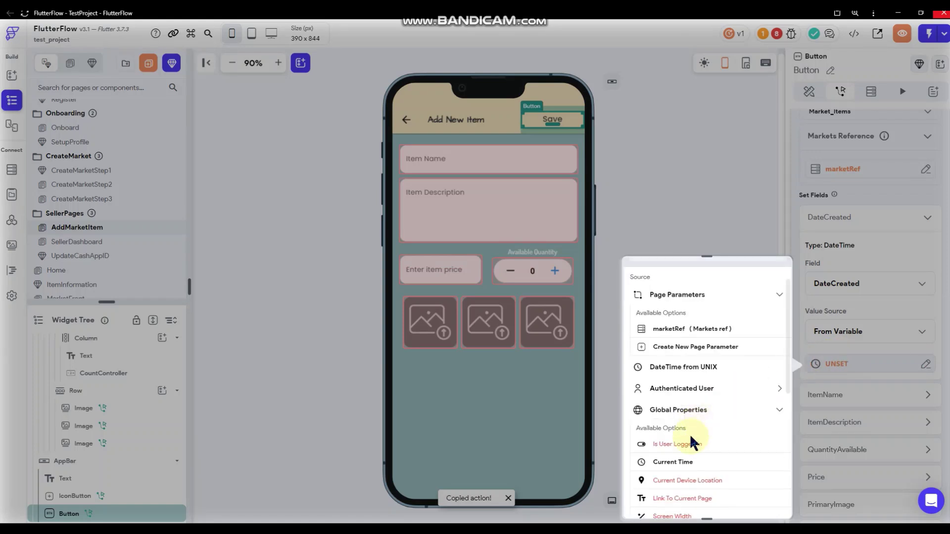
{"action": "left_click", "coordinate": [685, 466]}
{"action": "left_click", "coordinate": [814, 408]}
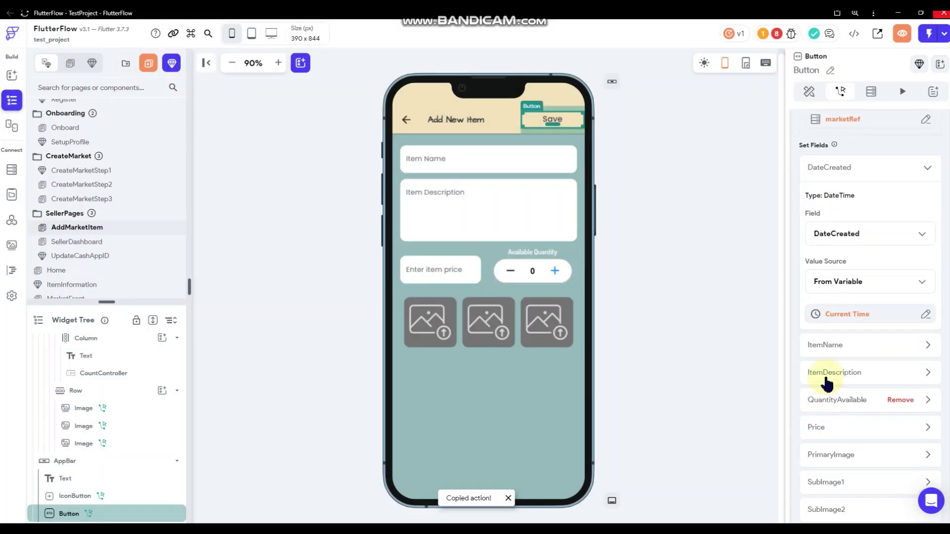
Set the ItemName field's value from the widget state variable TextField 1 (Item Name).
{"action": "left_click", "coordinate": [837, 357]}
{"action": "left_click", "coordinate": [844, 359]}
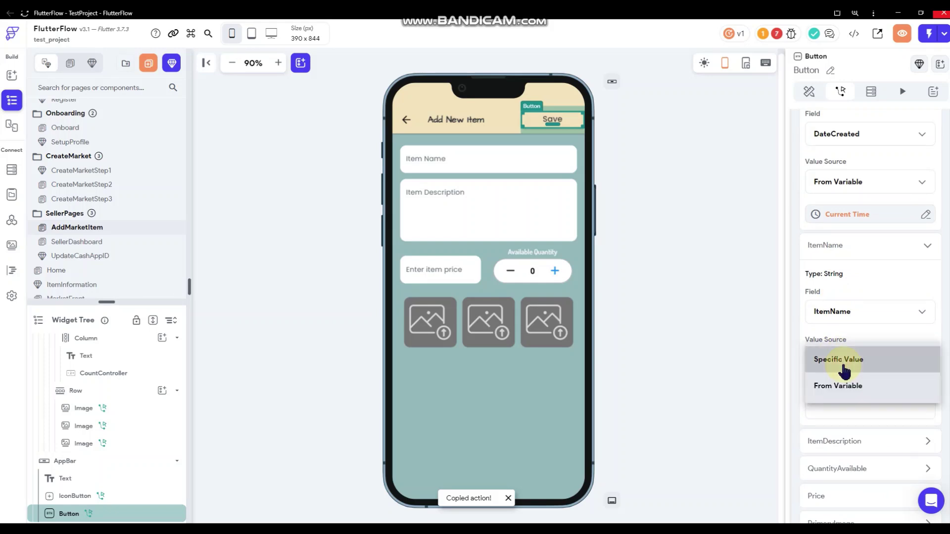
{"action": "left_click", "coordinate": [840, 388]}
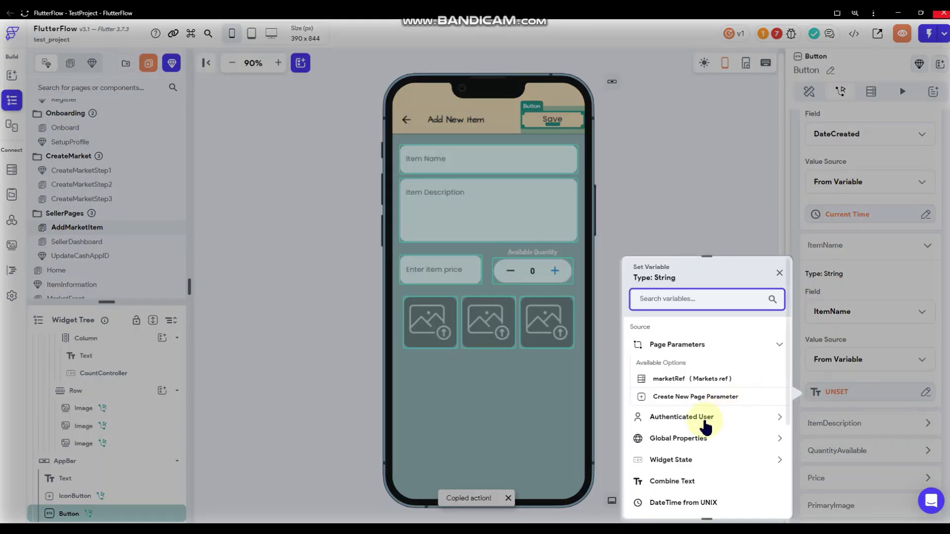
{"action": "scroll", "coordinate": [708, 421], "scroll_direction": "down", "scroll_amount": 2}
{"action": "left_click", "coordinate": [698, 411]}
{"action": "left_click", "coordinate": [684, 444]}
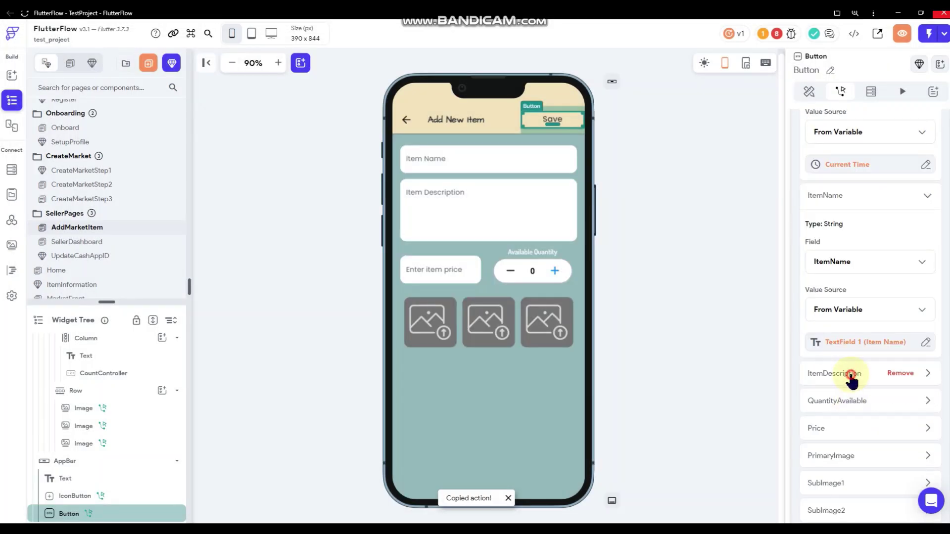
Set the ItemDescription field's value from the widget state variable TextField 2 (Item Description).
{"action": "left_click", "coordinate": [851, 379]}
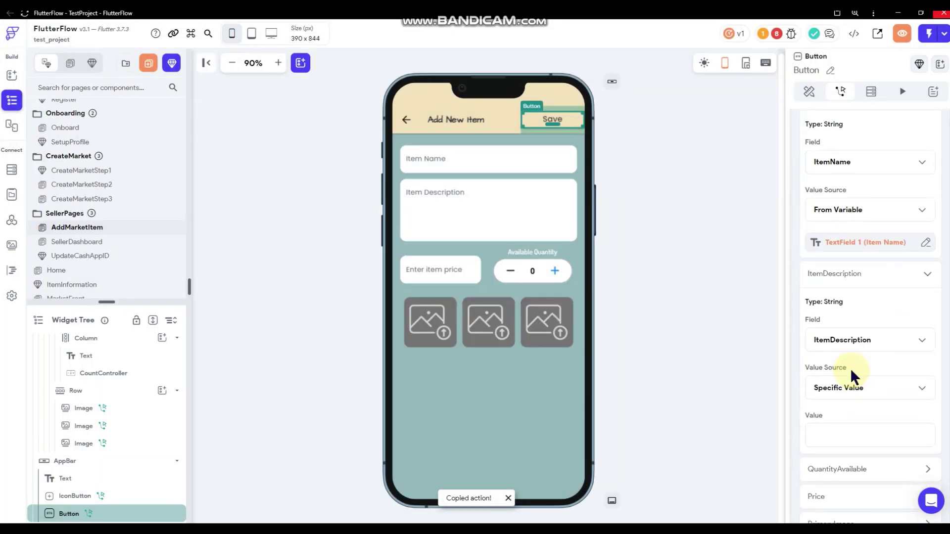
{"action": "left_click", "coordinate": [844, 396]}
{"action": "left_click", "coordinate": [848, 416]}
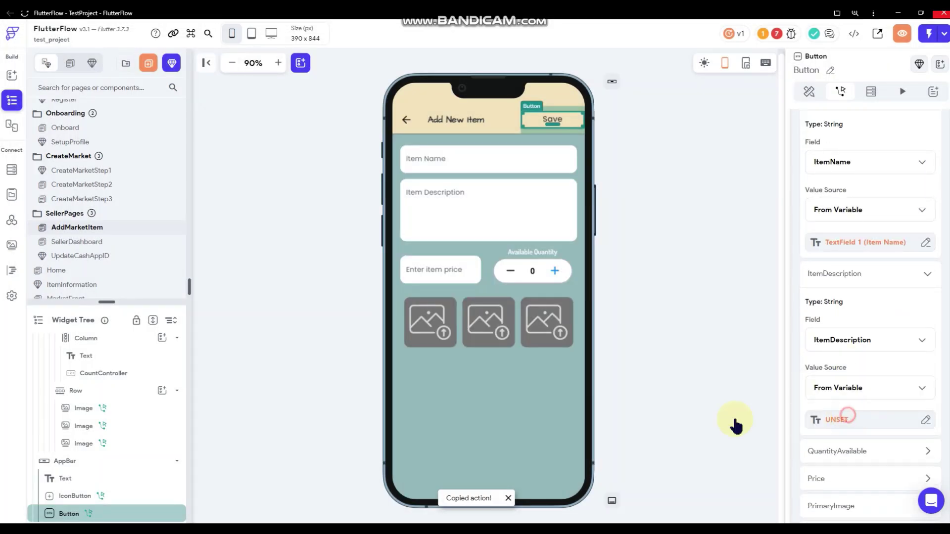
{"action": "left_click", "coordinate": [844, 418]}
{"action": "left_click", "coordinate": [685, 461]}
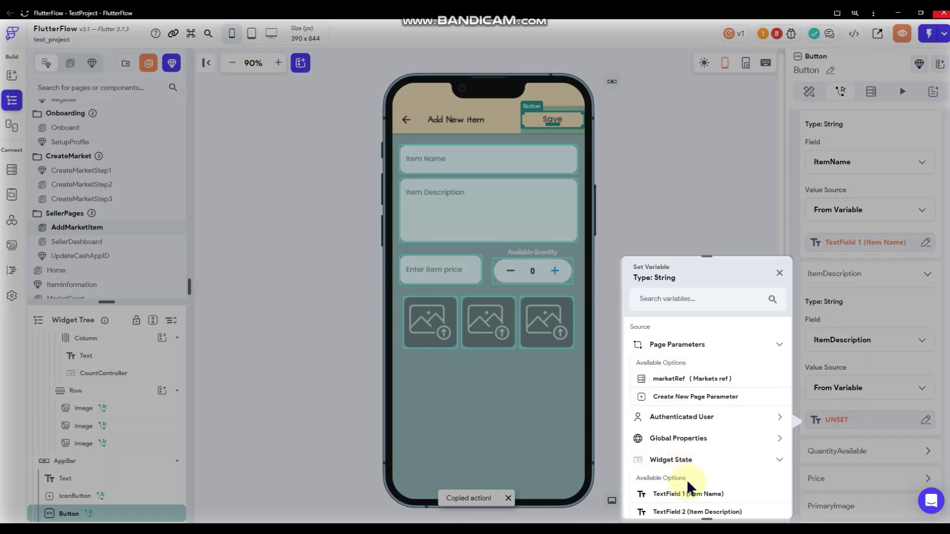
{"action": "scroll", "coordinate": [687, 470], "scroll_direction": "down", "scroll_amount": 2}
{"action": "left_click", "coordinate": [690, 463]}
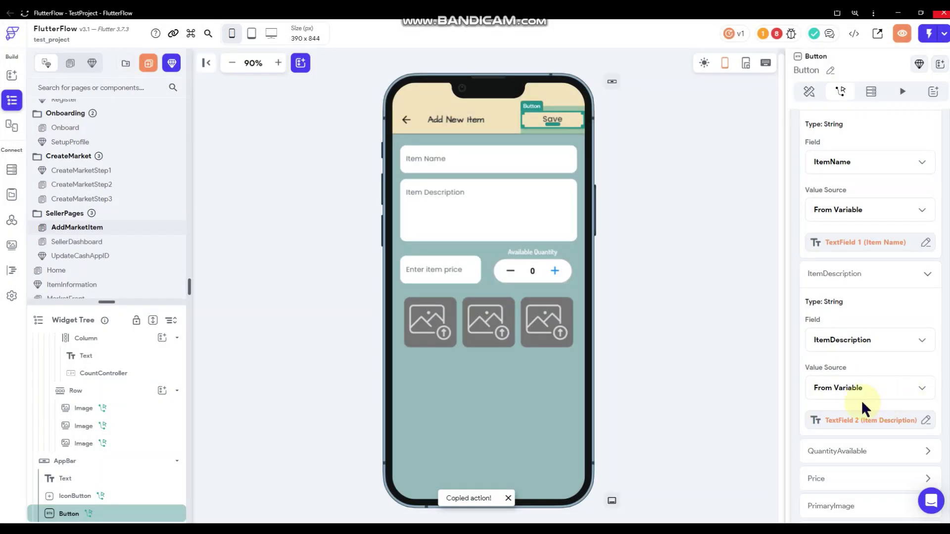
Set the QuantityAvailable field's value from the widget state variable CountController.
{"action": "scroll", "coordinate": [862, 406], "scroll_direction": "down", "scroll_amount": 2}
{"action": "left_click", "coordinate": [846, 352]}
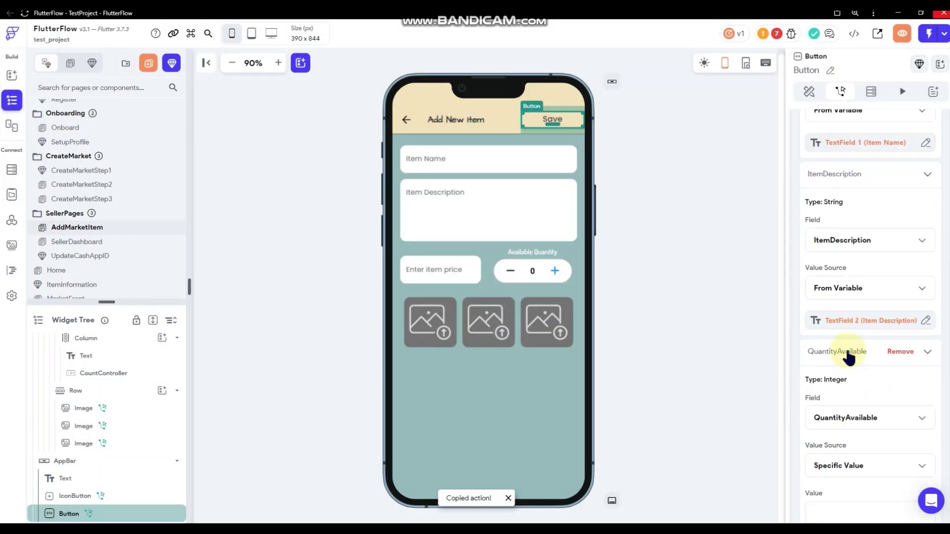
{"action": "scroll", "coordinate": [848, 439], "scroll_direction": "down", "scroll_amount": 4}
{"action": "left_click", "coordinate": [851, 277]}
{"action": "left_click", "coordinate": [844, 291]}
{"action": "left_click", "coordinate": [843, 299]}
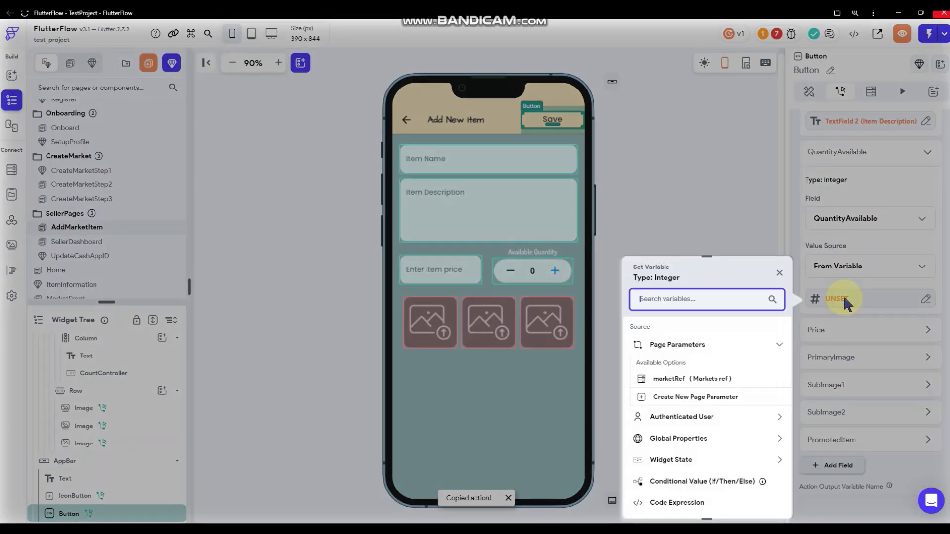
{"action": "left_click", "coordinate": [693, 459]}
{"action": "scroll", "coordinate": [711, 421], "scroll_direction": "down", "scroll_amount": 2}
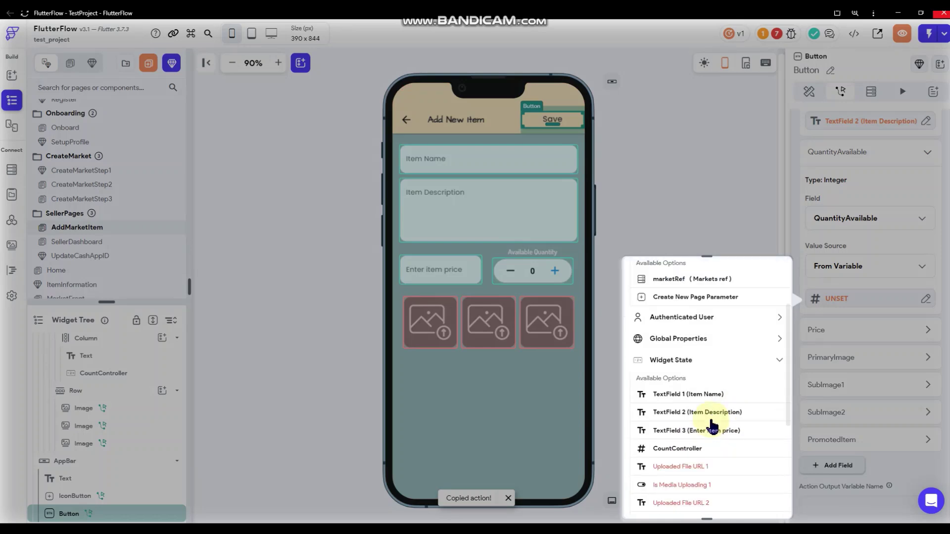
{"action": "left_click", "coordinate": [685, 448]}
Set the Price field's value from the widget state variable TextField 3 (Enter item price).
{"action": "scroll", "coordinate": [841, 327], "scroll_direction": "down", "scroll_amount": 1}
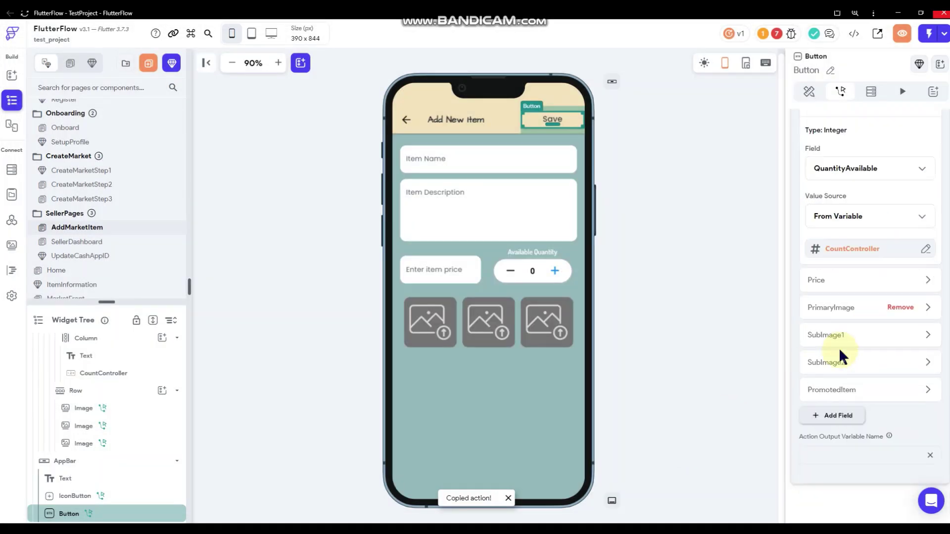
{"action": "left_click", "coordinate": [844, 293]}
{"action": "left_click", "coordinate": [844, 396]}
{"action": "left_click", "coordinate": [842, 420]}
{"action": "left_click", "coordinate": [841, 428]}
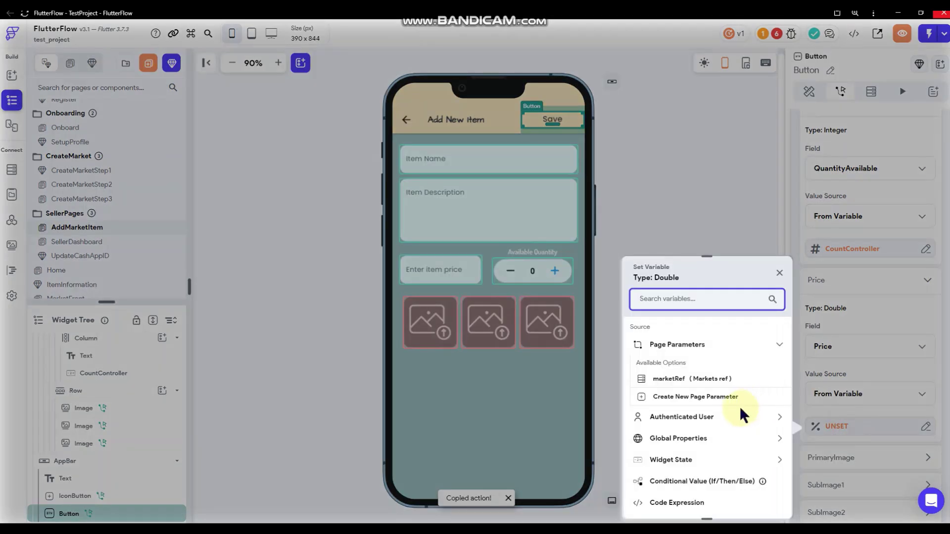
{"action": "scroll", "coordinate": [740, 416], "scroll_direction": "down", "scroll_amount": 1}
{"action": "left_click", "coordinate": [699, 409]}
{"action": "scroll", "coordinate": [716, 379], "scroll_direction": "down", "scroll_amount": 2}
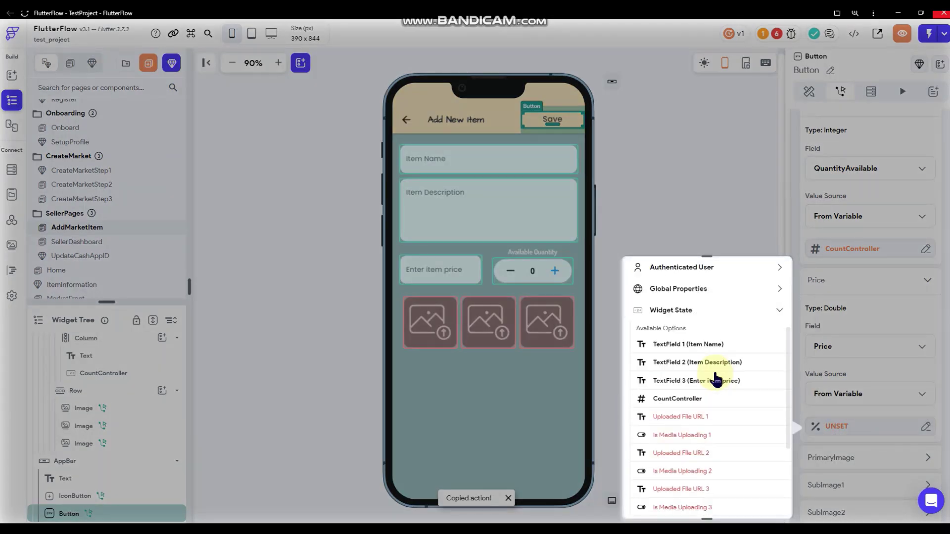
{"action": "left_click", "coordinate": [696, 381]}
Set the PrimaryImage field's value source to Uploaded Photo / Video with Uploaded File URL 1.
{"action": "scroll", "coordinate": [886, 349], "scroll_direction": "down", "scroll_amount": 2}
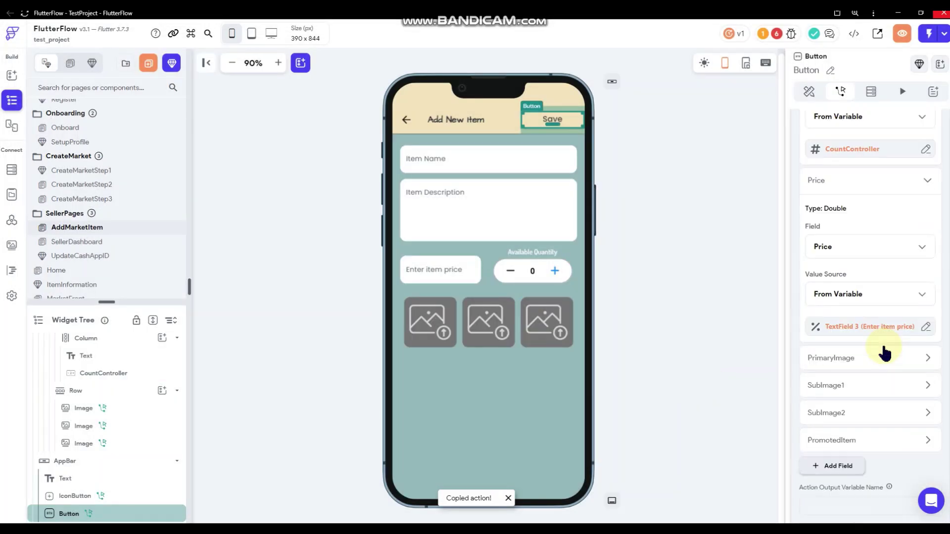
{"action": "left_click", "coordinate": [846, 358]}
{"action": "scroll", "coordinate": [860, 297], "scroll_direction": "down", "scroll_amount": 2}
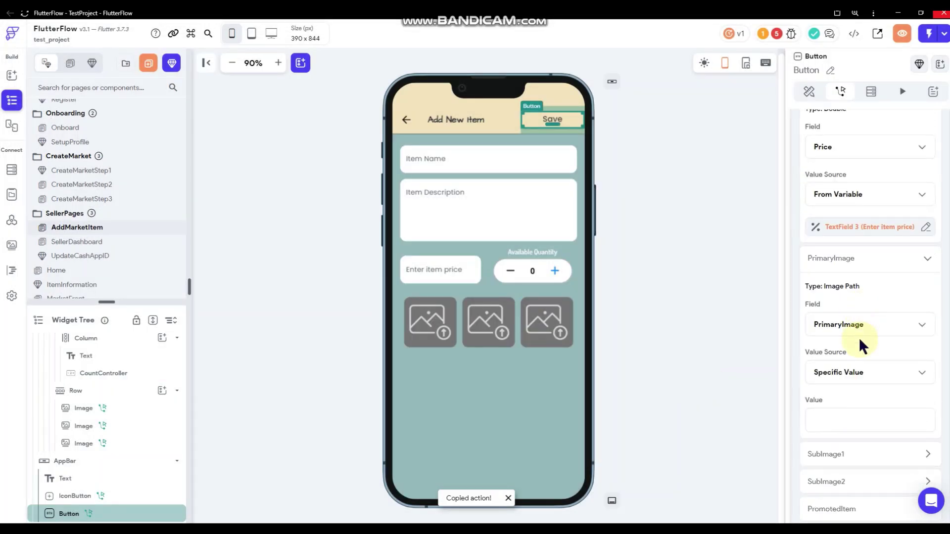
{"action": "left_click", "coordinate": [852, 375]}
{"action": "left_click", "coordinate": [851, 434]}
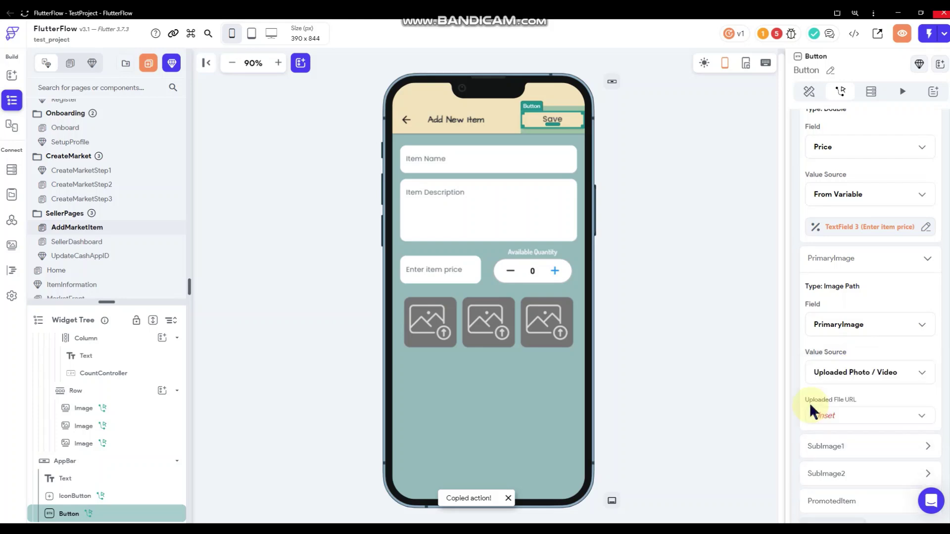
{"action": "left_click", "coordinate": [821, 423]}
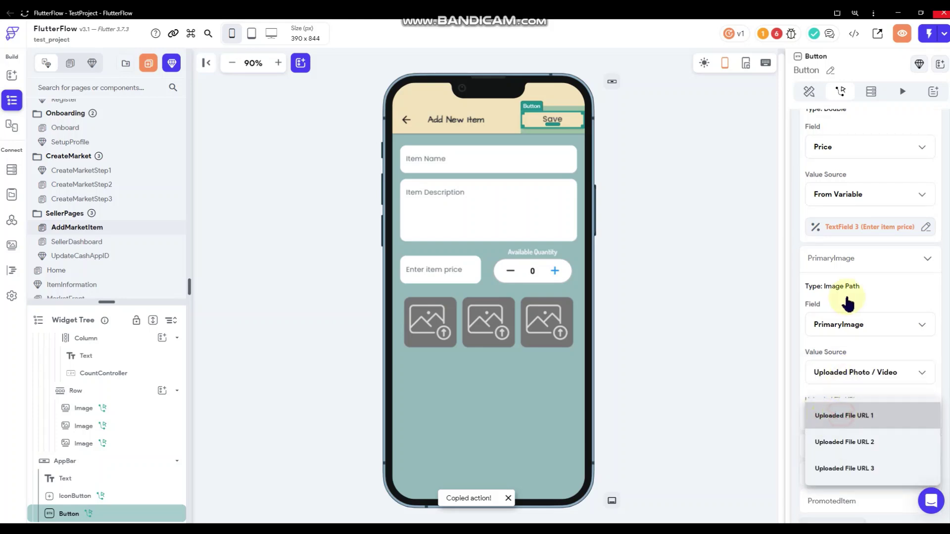
{"action": "left_click", "coordinate": [842, 418]}
Set the SubImage1 field's value source to Uploaded Photo / Video with Uploaded File URL 2.
{"action": "scroll", "coordinate": [844, 311], "scroll_direction": "down", "scroll_amount": 2}
{"action": "left_click", "coordinate": [844, 354]}
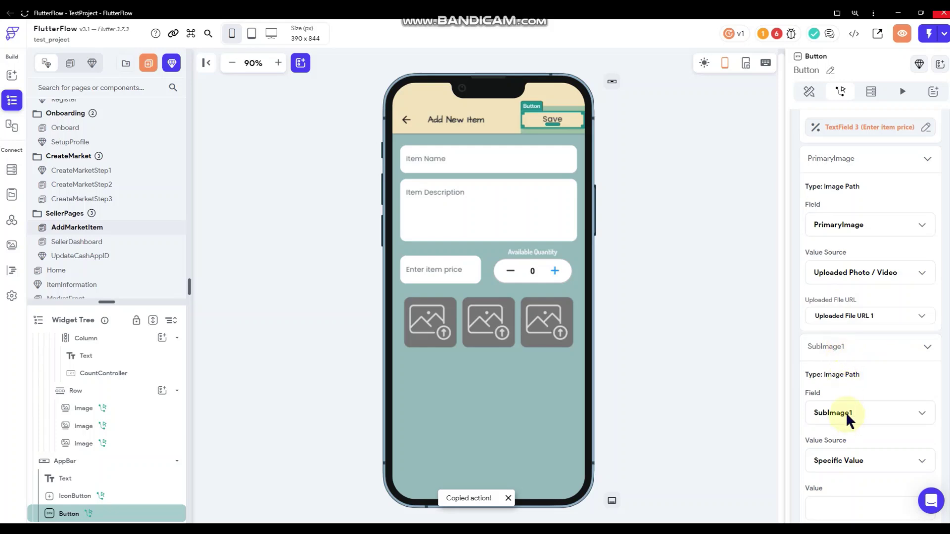
{"action": "scroll", "coordinate": [846, 418], "scroll_direction": "down", "scroll_amount": 2}
{"action": "left_click", "coordinate": [849, 361]}
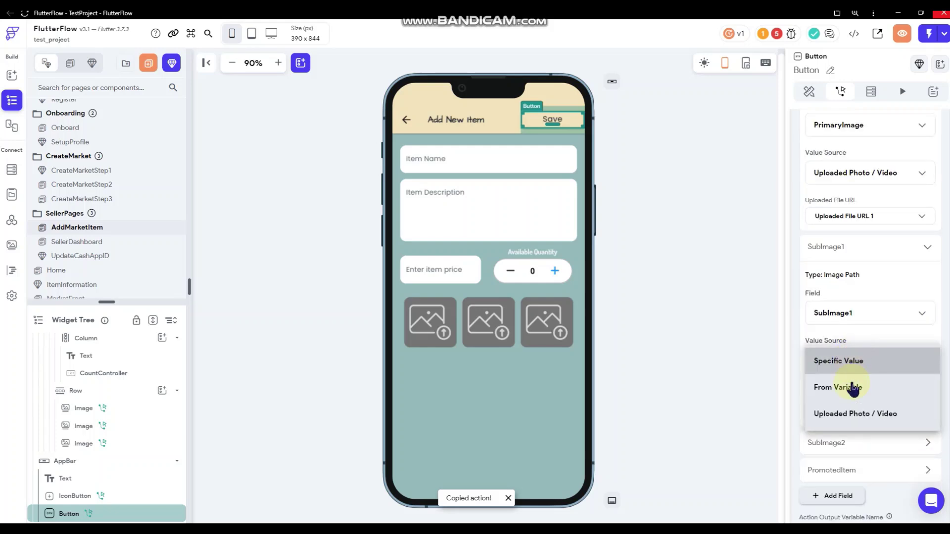
{"action": "left_click", "coordinate": [848, 414]}
{"action": "left_click", "coordinate": [848, 409]}
{"action": "left_click", "coordinate": [847, 432]}
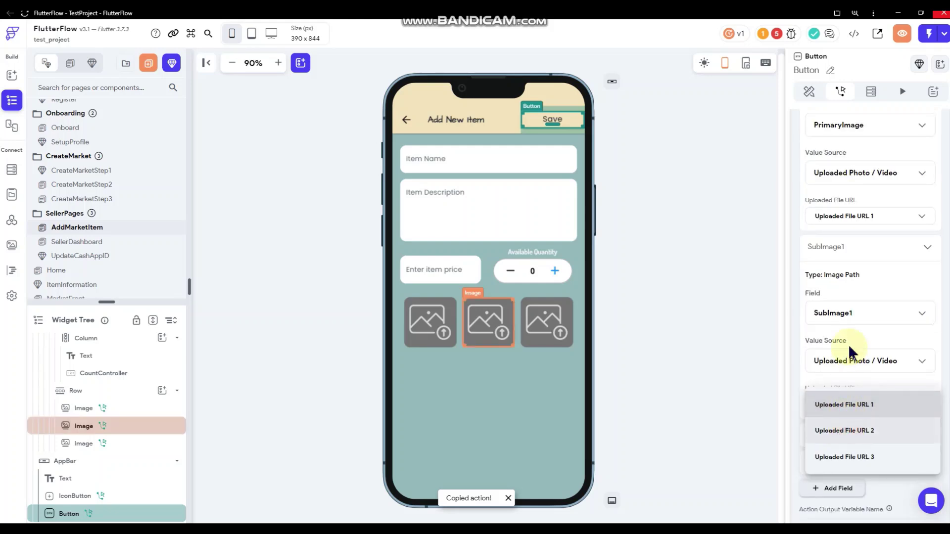
Set the SubImage2 field's value source to Uploaded Photo / Video with Uploaded File URL 3.
{"action": "scroll", "coordinate": [852, 360], "scroll_direction": "down", "scroll_amount": 2}
{"action": "left_click", "coordinate": [849, 361]}
{"action": "scroll", "coordinate": [852, 394], "scroll_direction": "down", "scroll_amount": 1}
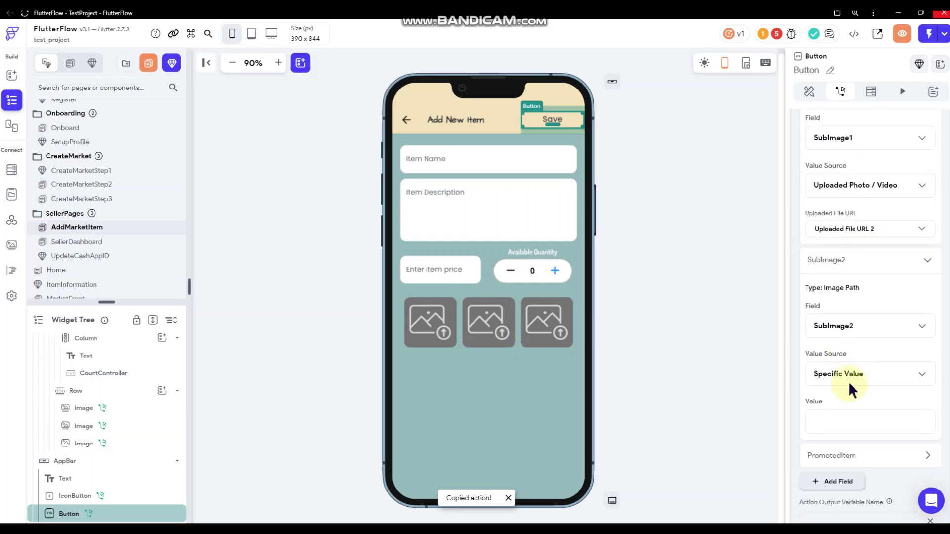
{"action": "left_click", "coordinate": [849, 380]}
{"action": "left_click", "coordinate": [854, 424]}
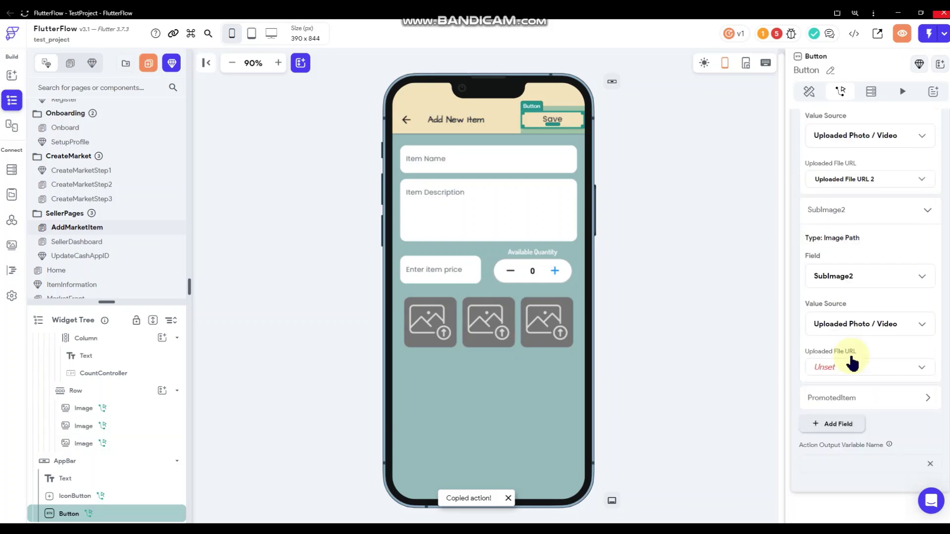
{"action": "left_click", "coordinate": [848, 356]}
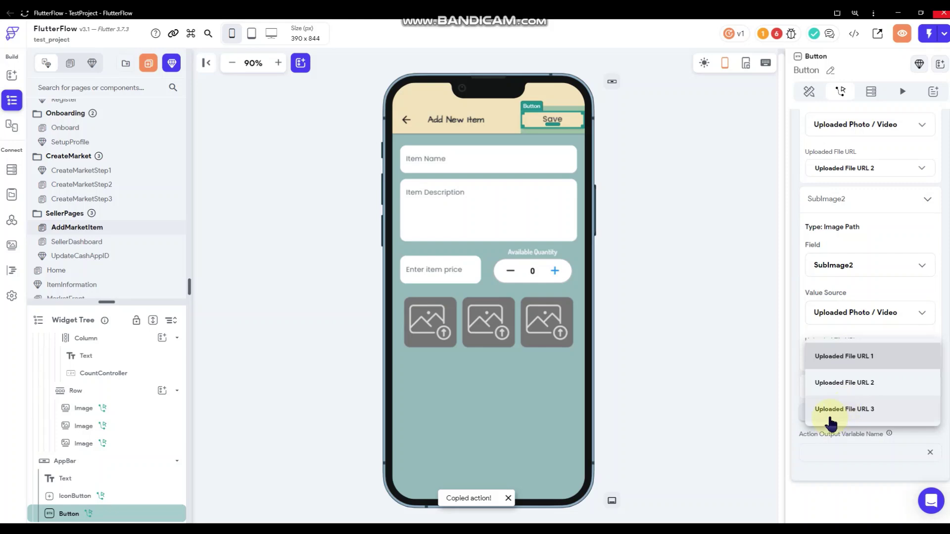
{"action": "left_click", "coordinate": [849, 410]}
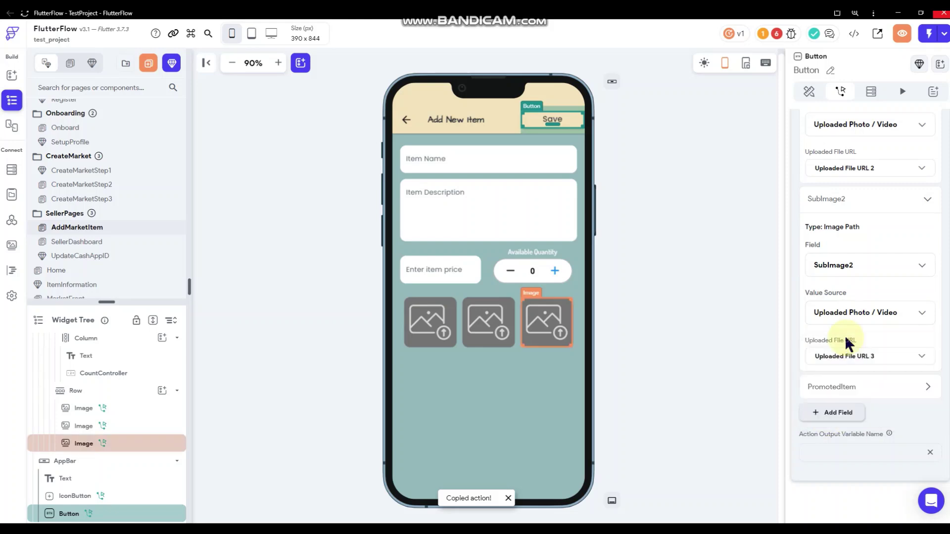
Expand the PromotedItem field and check its value settings.
{"action": "left_click", "coordinate": [864, 396]}
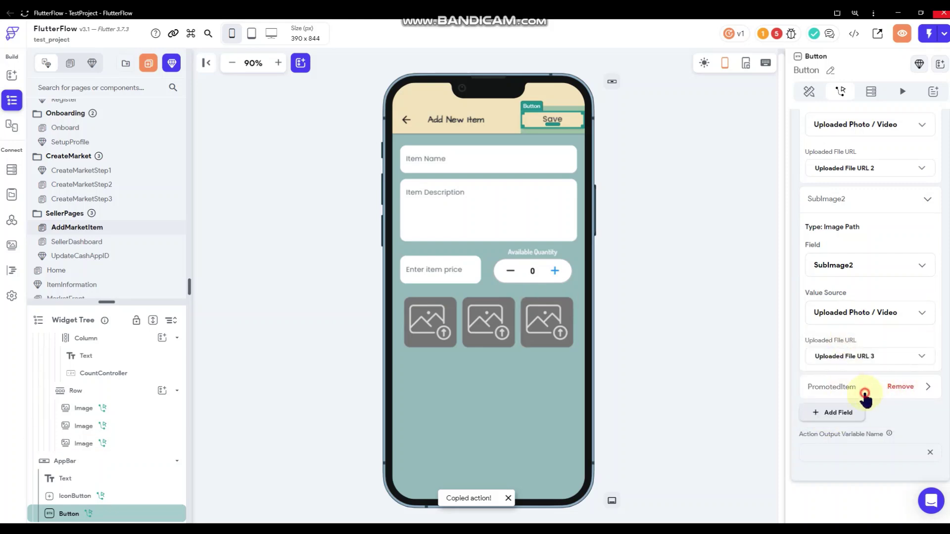
{"action": "scroll", "coordinate": [842, 376], "scroll_direction": "down", "scroll_amount": 4}
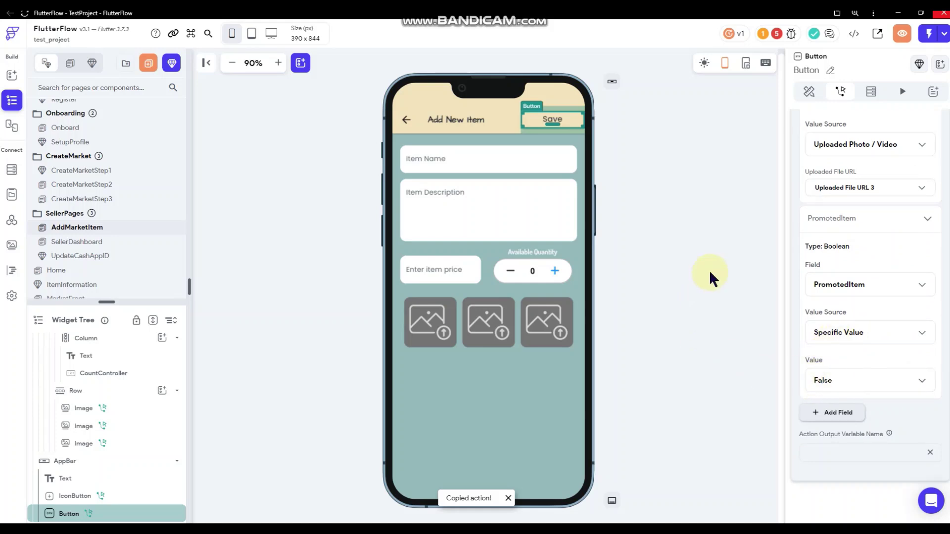
{"action": "left_click", "coordinate": [701, 230]}
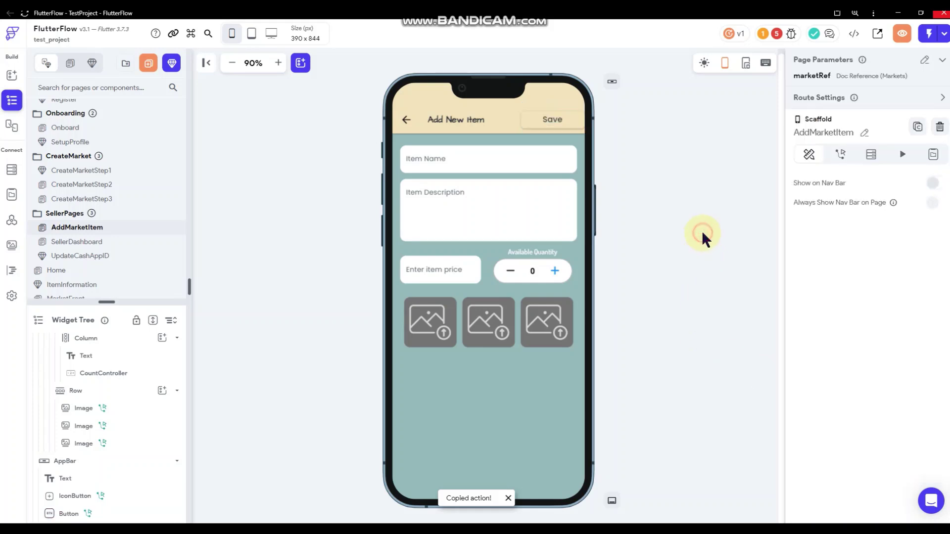
Add a Firestore Update Document action after the Save button's Create Document action.
{"action": "left_click", "coordinate": [840, 154]}
{"action": "left_click", "coordinate": [530, 118]}
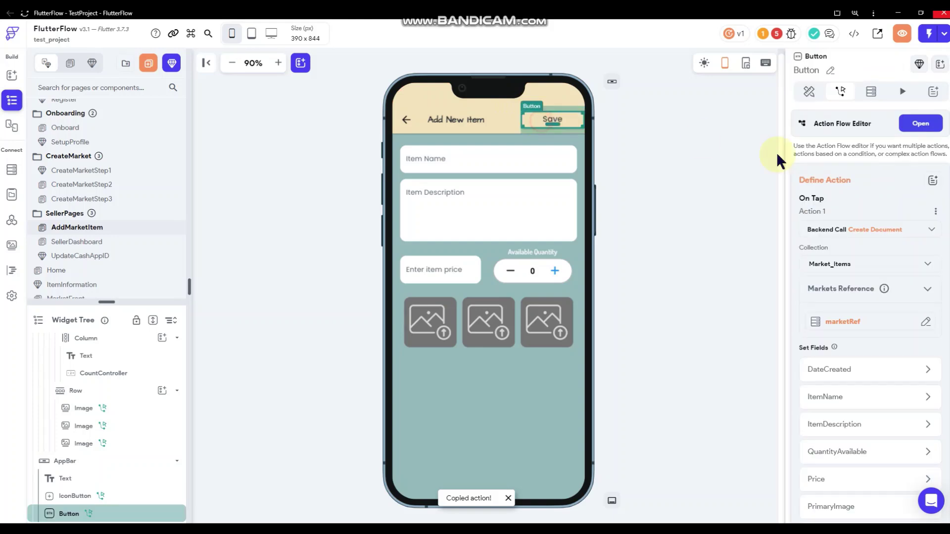
{"action": "left_click", "coordinate": [915, 124]}
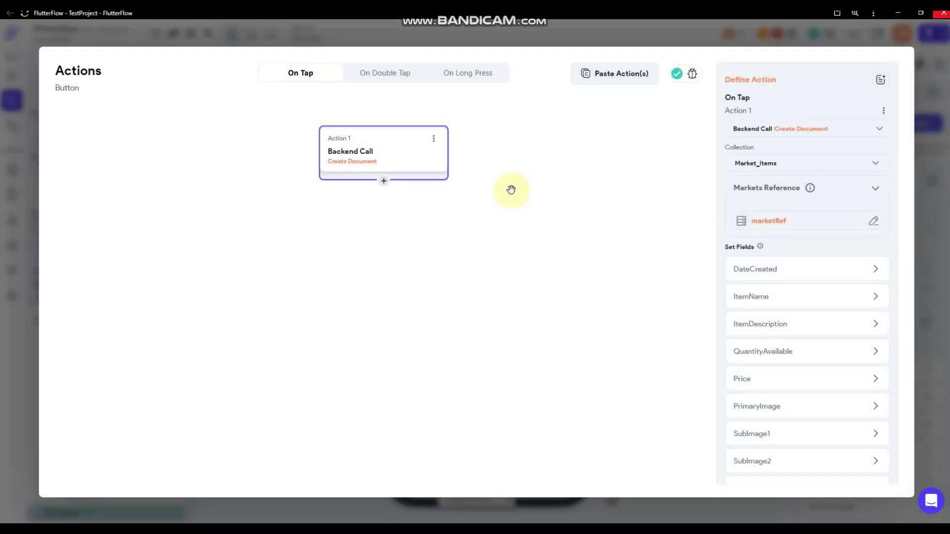
{"action": "left_click", "coordinate": [384, 181]}
{"action": "left_click", "coordinate": [384, 204]}
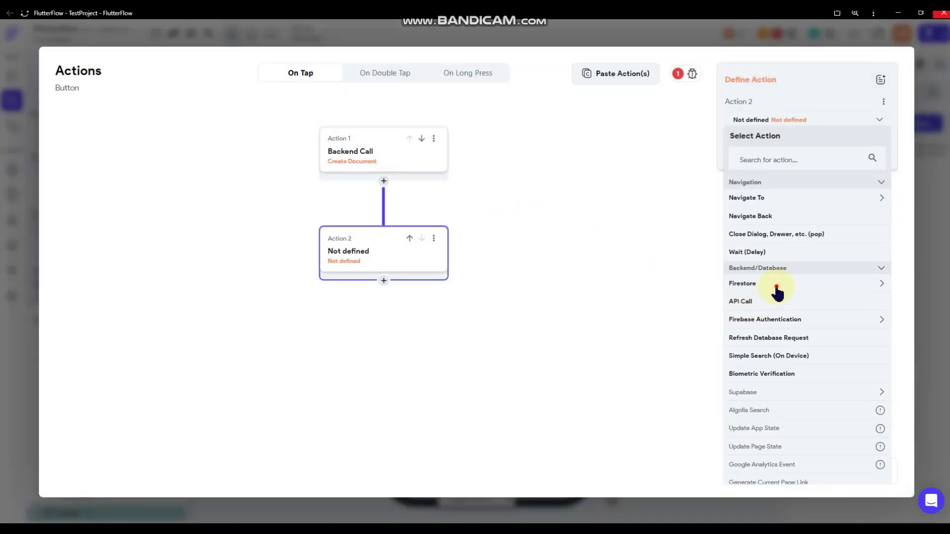
{"action": "left_click", "coordinate": [774, 286]}
{"action": "left_click", "coordinate": [761, 320]}
Set the Update Document action's reference to the marketRef page parameter.
{"action": "left_click", "coordinate": [780, 159]}
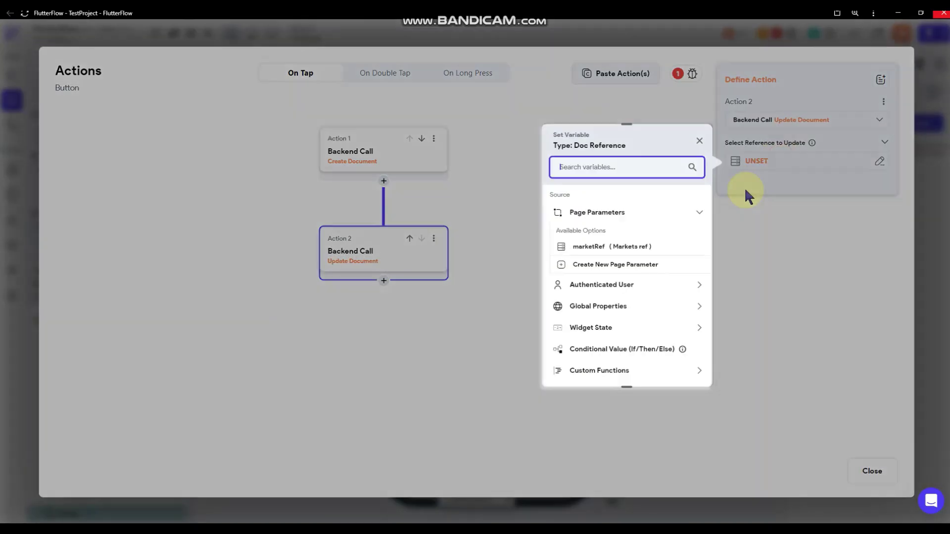
{"action": "left_click", "coordinate": [598, 246]}
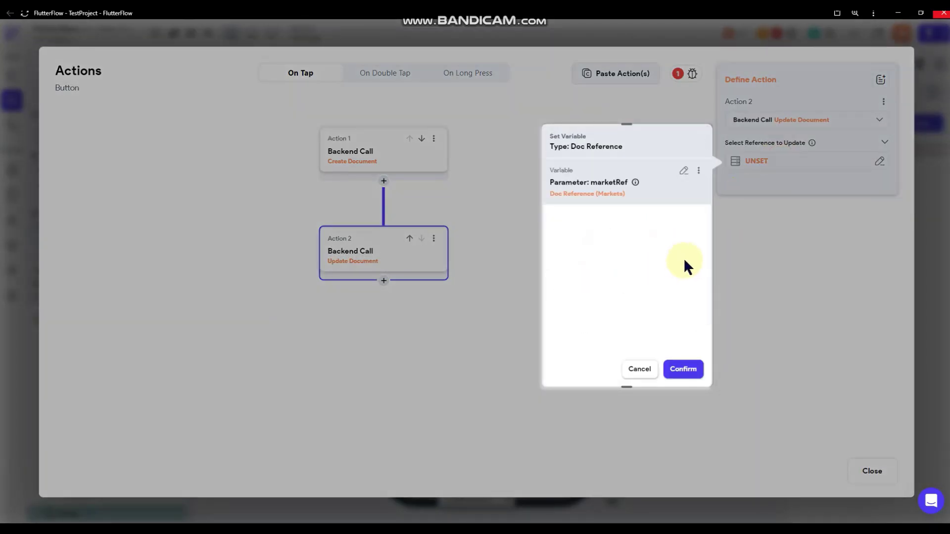
{"action": "left_click", "coordinate": [677, 366]}
Add the Tip2 field to the Update Document action with the specific value True.
{"action": "left_click", "coordinate": [768, 197]}
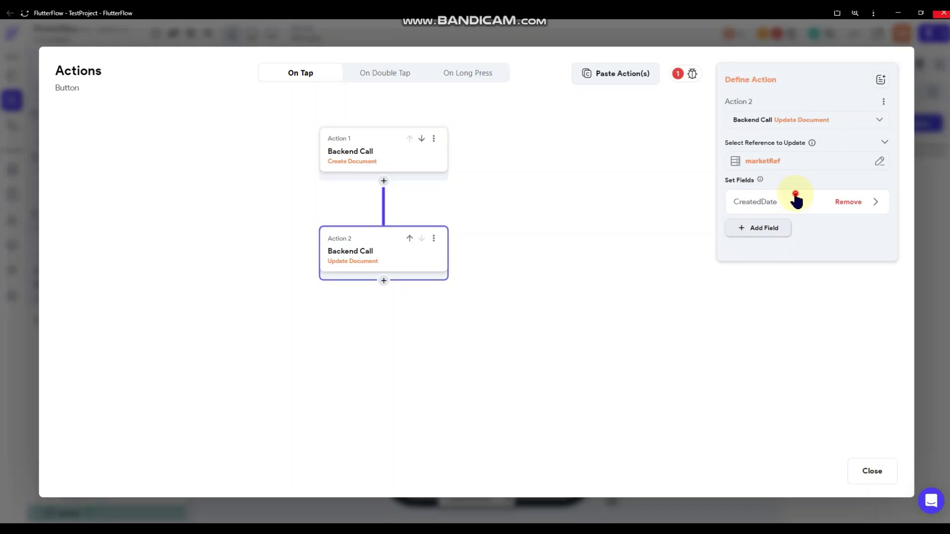
{"action": "left_click", "coordinate": [794, 196]}
{"action": "left_click", "coordinate": [775, 278]}
{"action": "scroll", "coordinate": [795, 318], "scroll_direction": "down", "scroll_amount": 3}
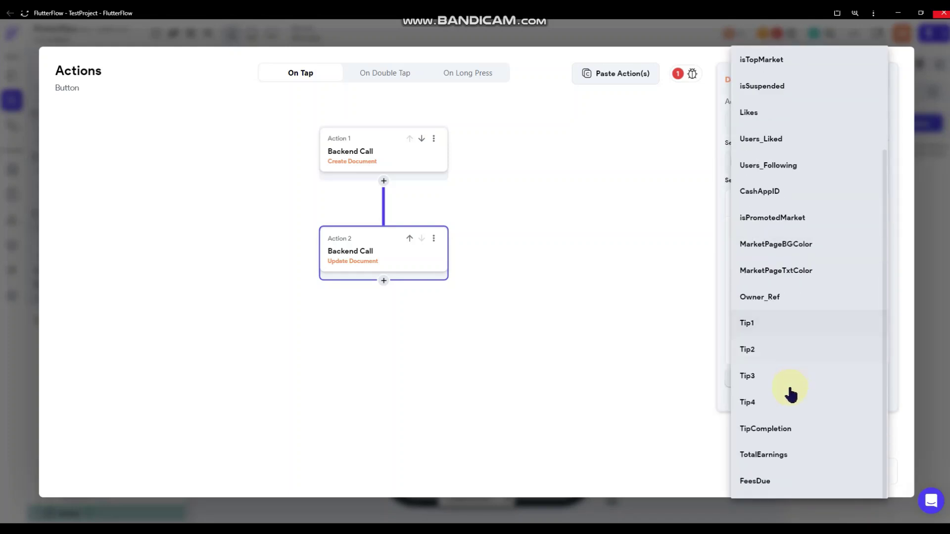
{"action": "left_click", "coordinate": [776, 352]}
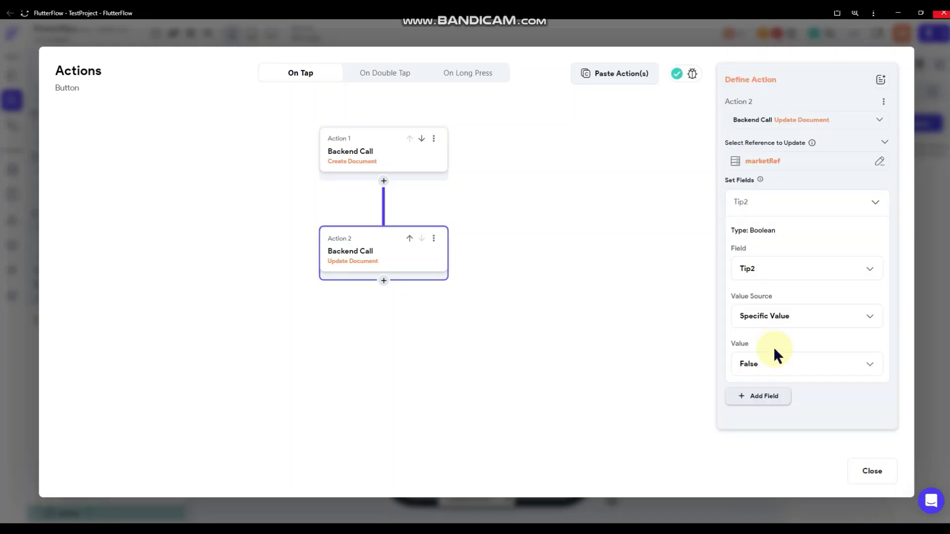
{"action": "left_click", "coordinate": [773, 363]}
{"action": "left_click", "coordinate": [774, 341]}
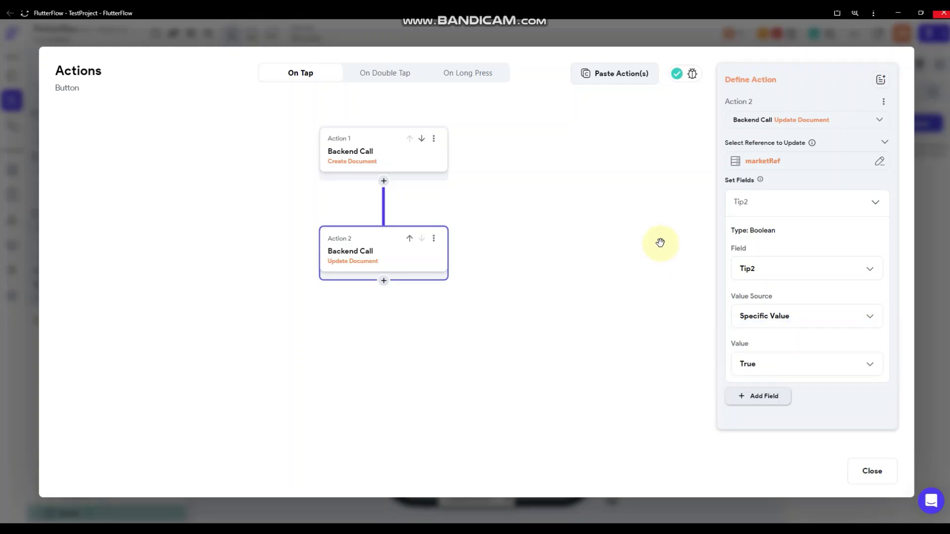
{"action": "left_click", "coordinate": [875, 202]}
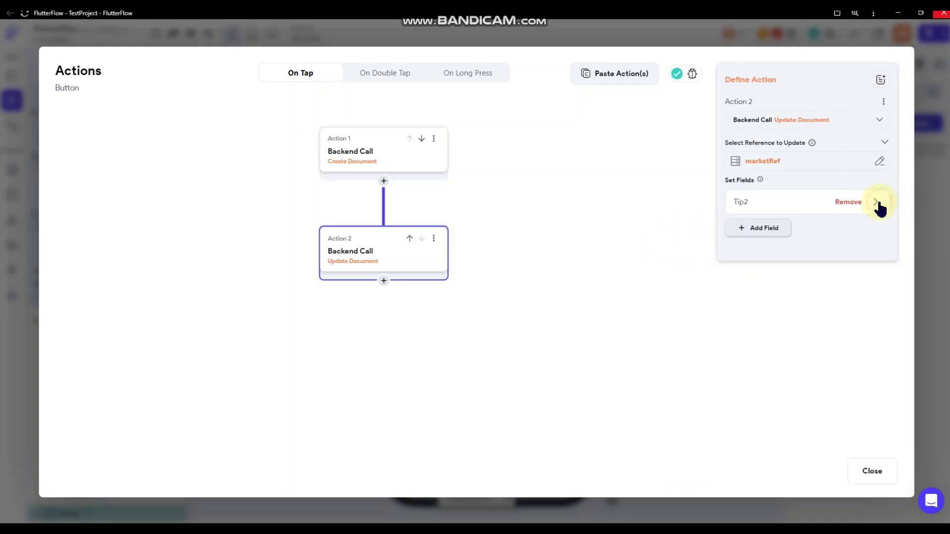
Add TipCompletion as the second field of the Update Document action.
{"action": "left_click", "coordinate": [764, 230]}
{"action": "left_click", "coordinate": [768, 240]}
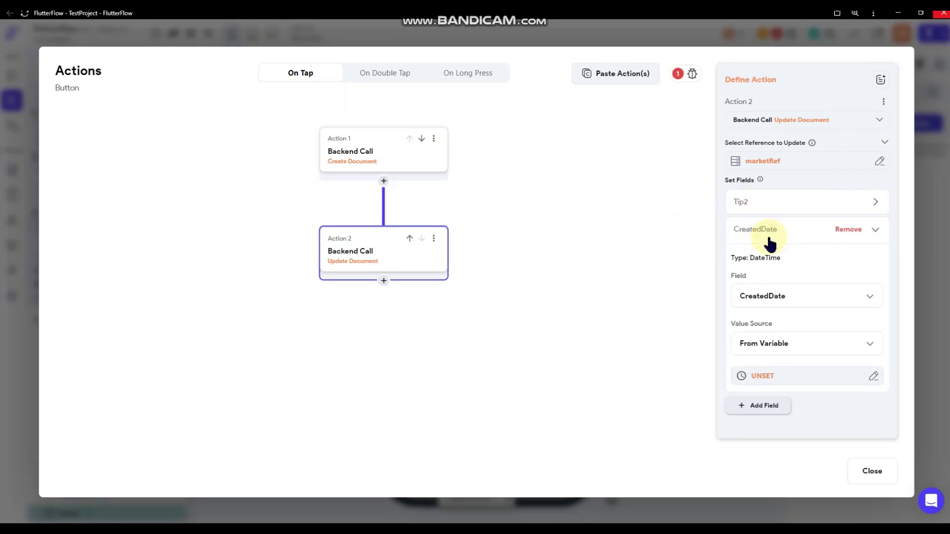
{"action": "left_click", "coordinate": [776, 300]}
{"action": "scroll", "coordinate": [776, 303], "scroll_direction": "down", "scroll_amount": 3}
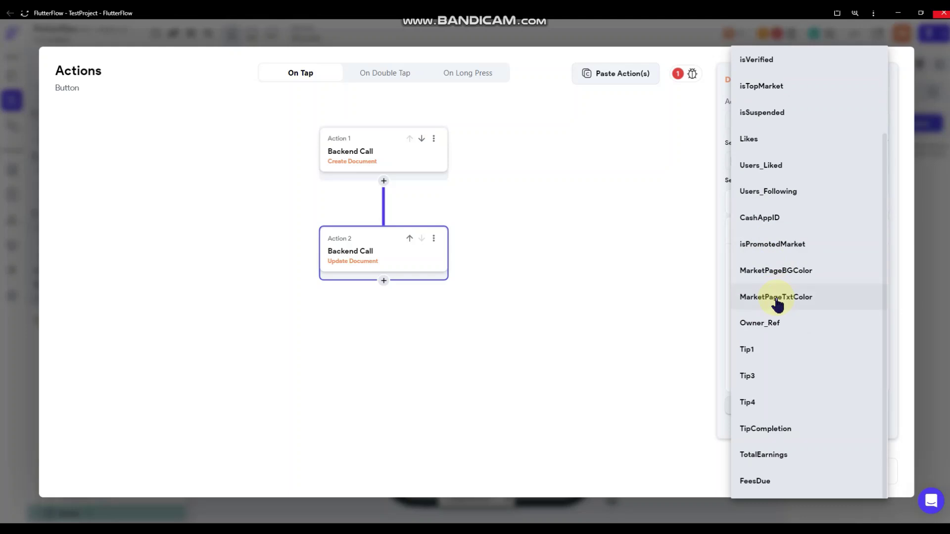
{"action": "left_click", "coordinate": [771, 426]}
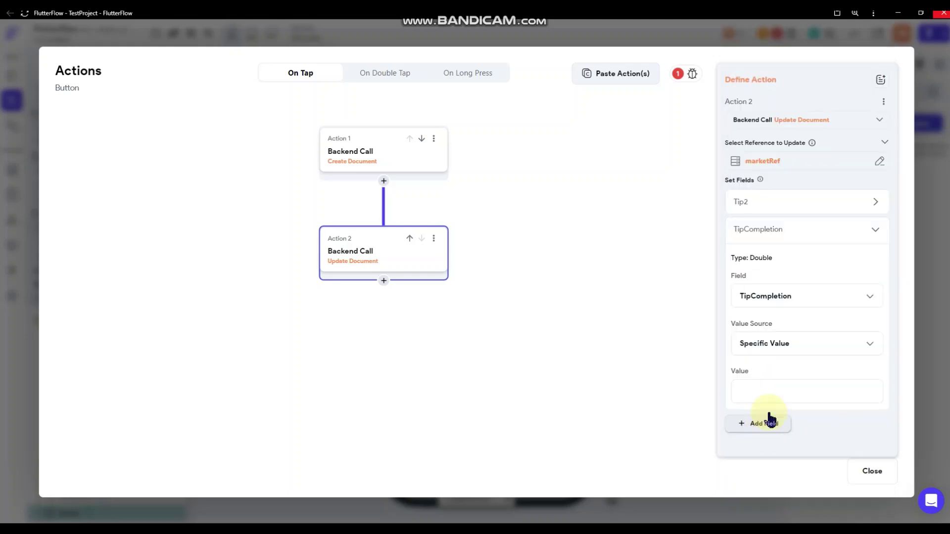
Set TipCompletion's value source to Update (Increment, Delete, etc.) with an Increment of .25.
{"action": "left_click", "coordinate": [774, 344]}
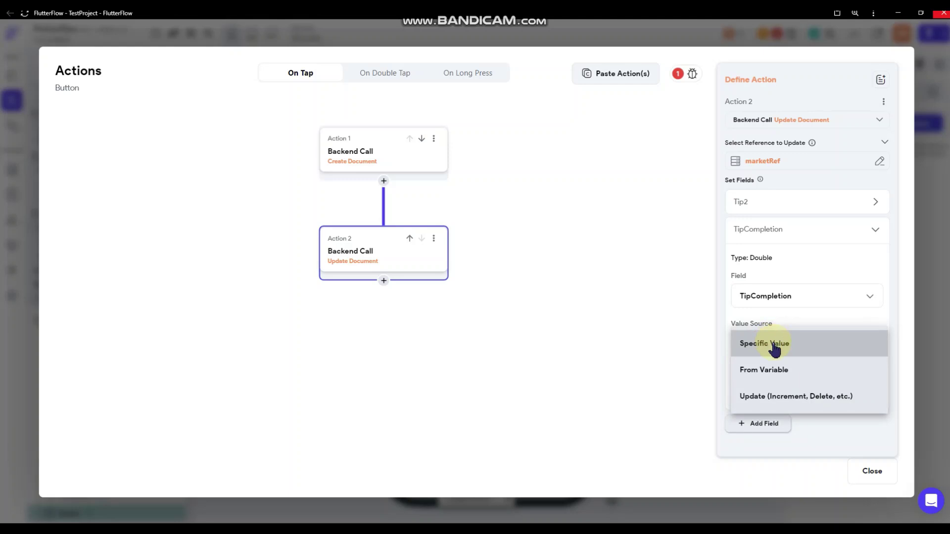
{"action": "left_click", "coordinate": [775, 341]}
{"action": "left_click", "coordinate": [774, 349]}
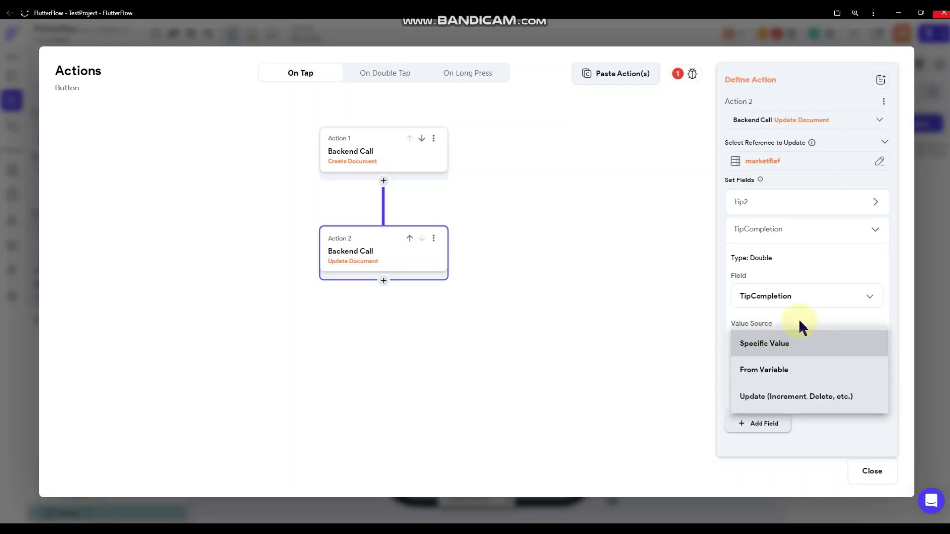
{"action": "left_click", "coordinate": [789, 396]}
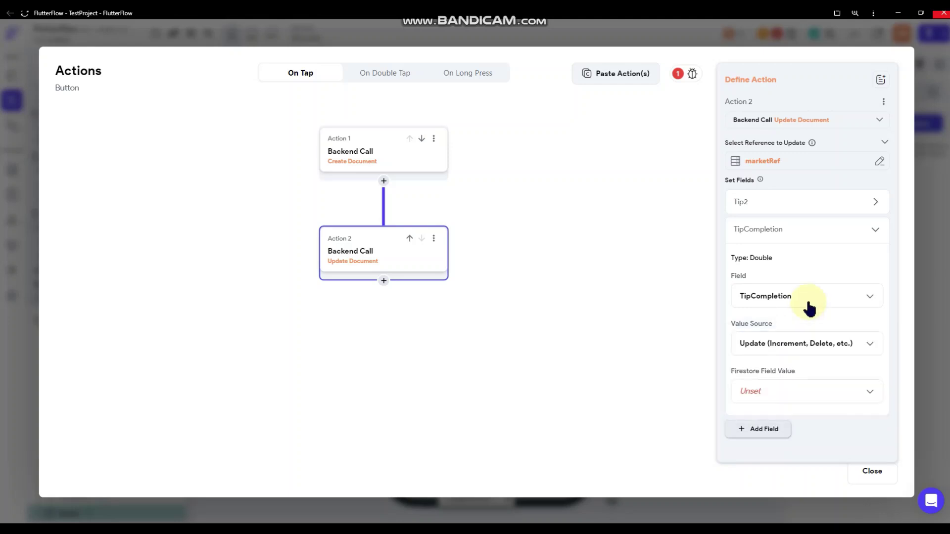
{"action": "left_click", "coordinate": [780, 391]}
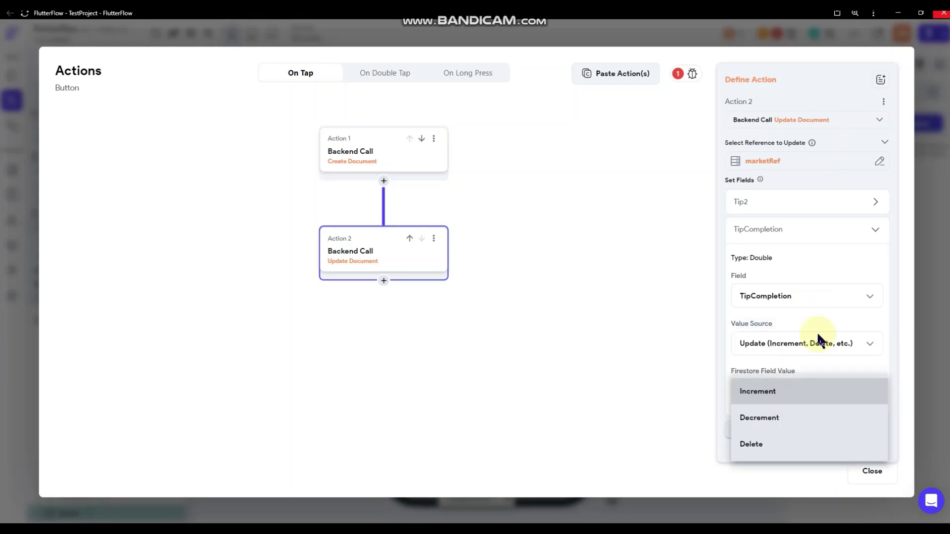
{"action": "left_click", "coordinate": [786, 393]}
{"action": "left_click", "coordinate": [768, 411]}
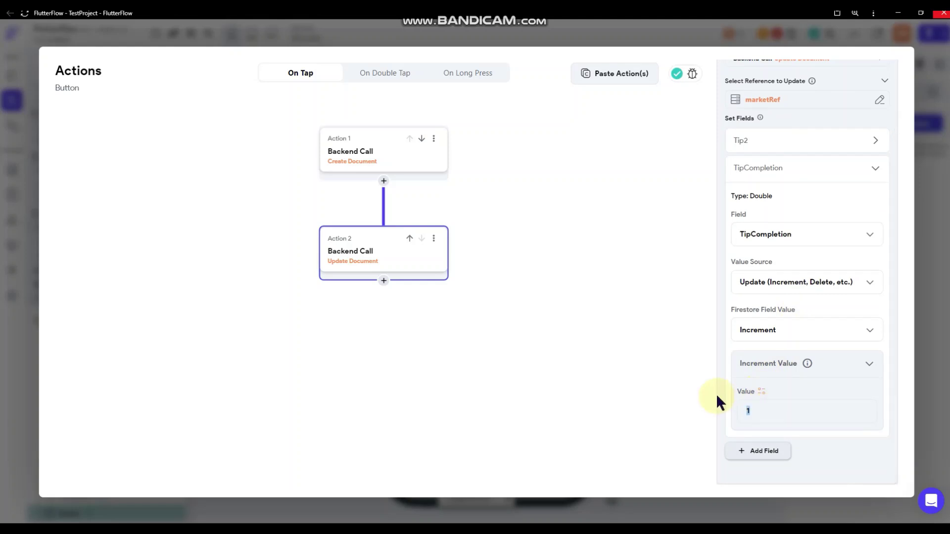
{"action": "key", "text": "BackSpace"}
{"action": "type", "text": ".25"}
Review the Tip2 settings and the TipCompletion increment value, then collapse both fields.
{"action": "left_click", "coordinate": [761, 140]}
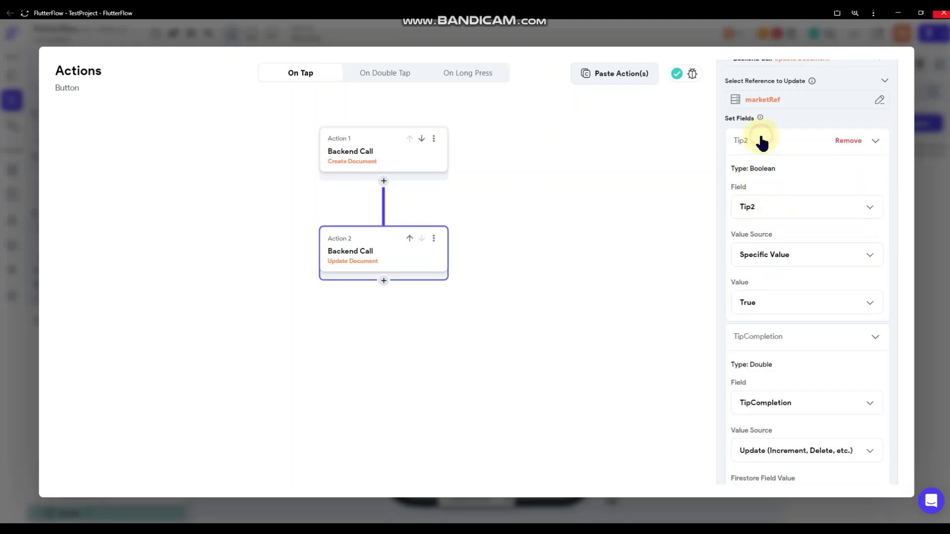
{"action": "left_click", "coordinate": [761, 140]}
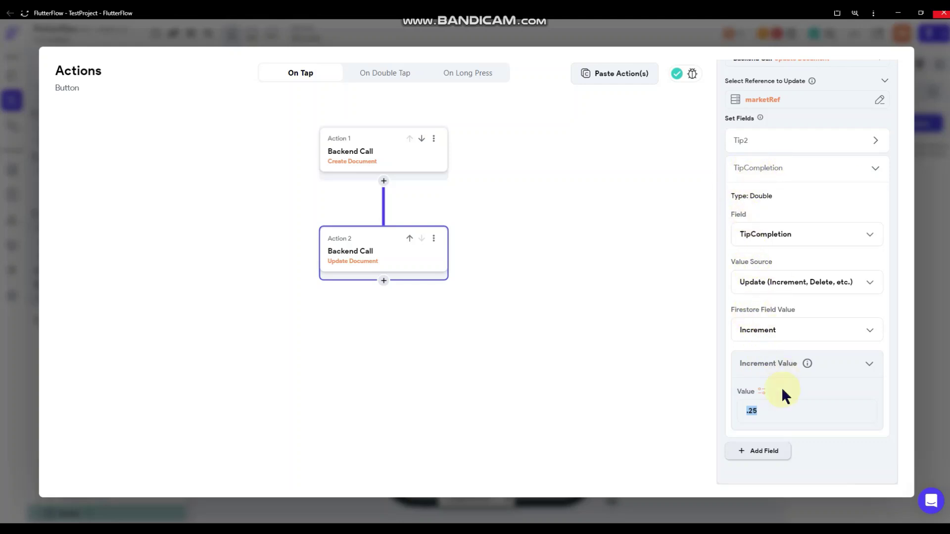
{"action": "left_click", "coordinate": [759, 413]}
{"action": "left_click_drag", "start_coordinate": [770, 410], "coordinate": [738, 411]}
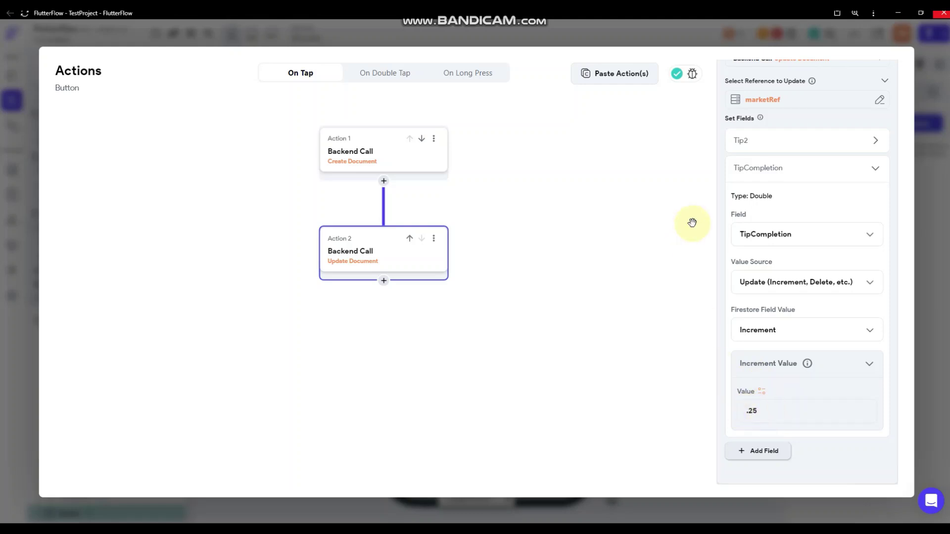
{"action": "left_click", "coordinate": [877, 168]}
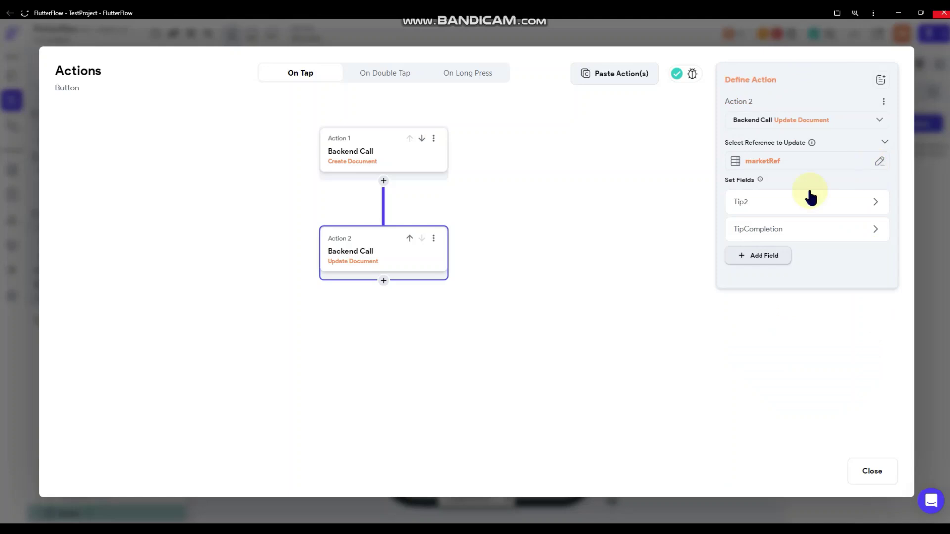
{"action": "left_click", "coordinate": [533, 208]}
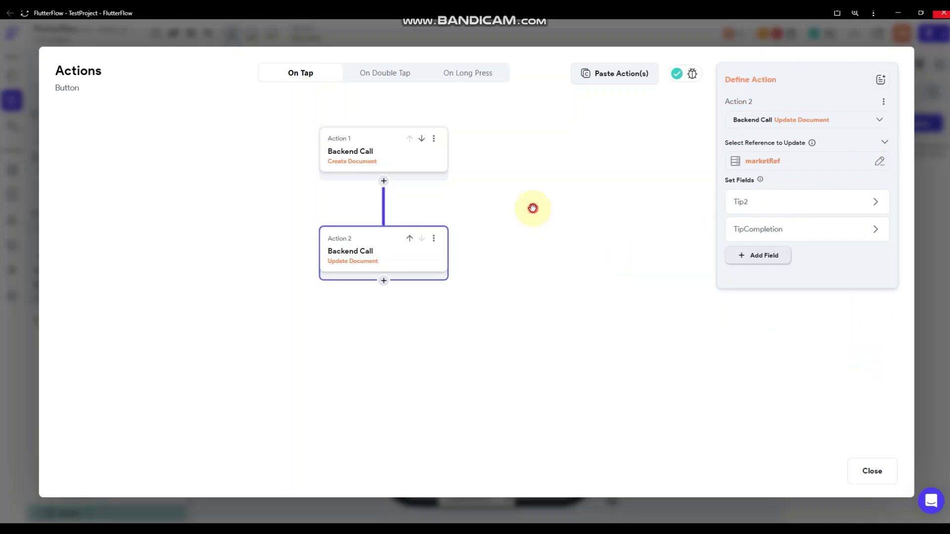
Add a Navigate Back action after the Update Document action in the Save button's On Tap flow.
{"action": "left_click", "coordinate": [383, 282]}
{"action": "left_click", "coordinate": [384, 305]}
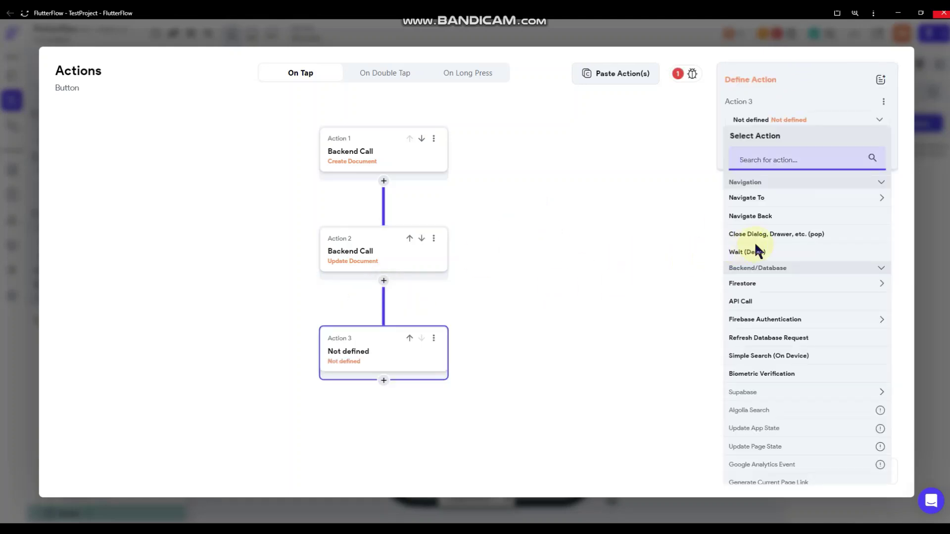
{"action": "scroll", "coordinate": [780, 248], "scroll_direction": "down", "scroll_amount": 1}
{"action": "left_click", "coordinate": [764, 168]}
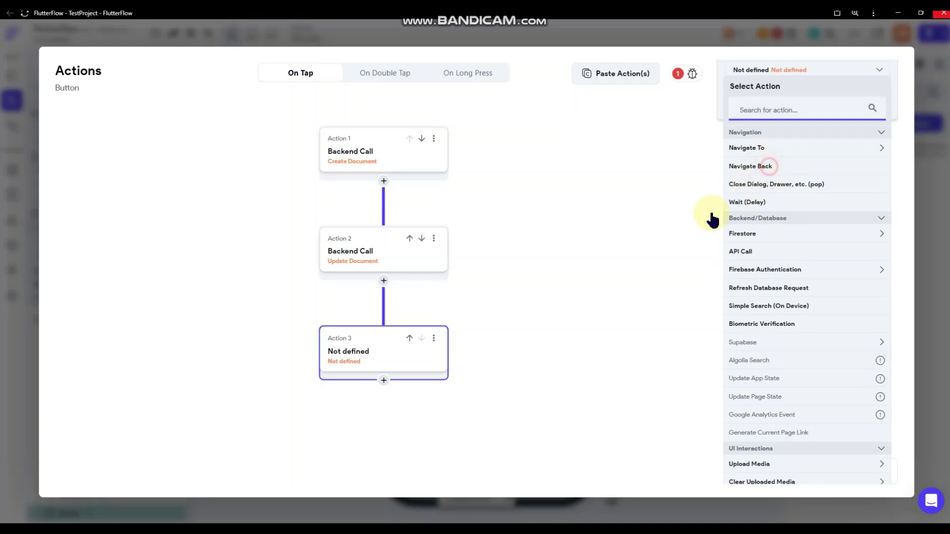
{"action": "left_click_drag", "start_coordinate": [571, 405], "coordinate": [581, 389]}
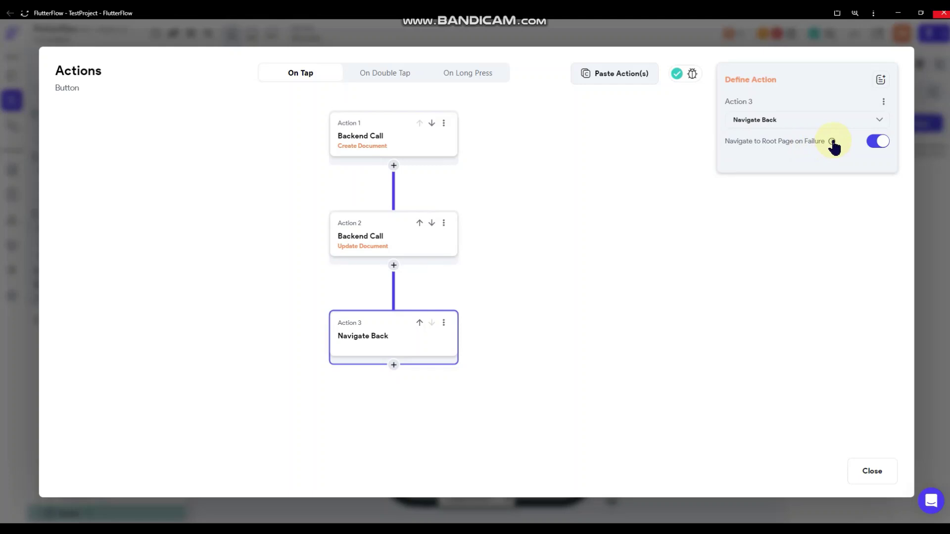
{"action": "mouse_move", "coordinate": [832, 142]}
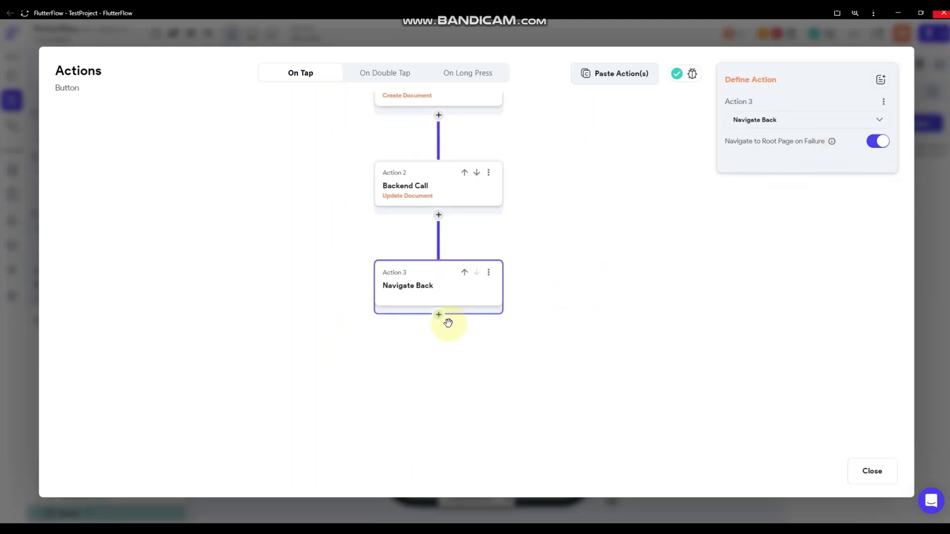
Add a Show Snack Bar action after Navigate Back with the message "Item added!".
{"action": "left_click", "coordinate": [438, 316]}
{"action": "left_click", "coordinate": [440, 339]}
{"action": "scroll", "coordinate": [795, 304], "scroll_direction": "down", "scroll_amount": 7}
{"action": "scroll", "coordinate": [795, 307], "scroll_direction": "down", "scroll_amount": 15}
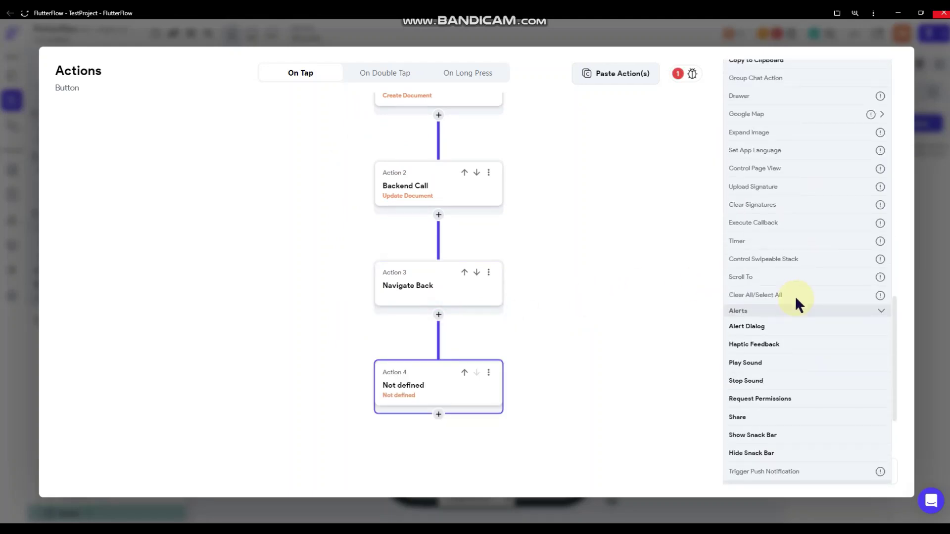
{"action": "left_click", "coordinate": [755, 287]}
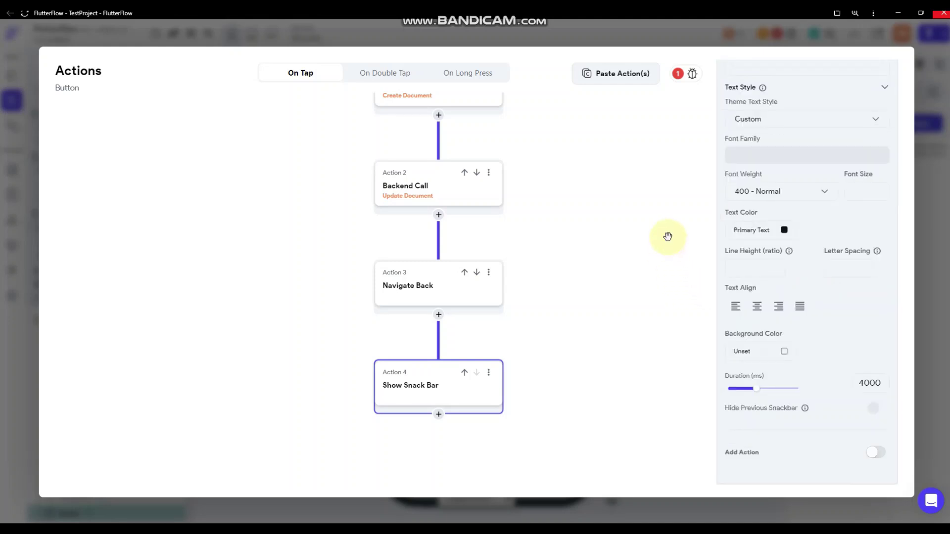
{"action": "scroll", "coordinate": [771, 198], "scroll_direction": "up", "scroll_amount": 3}
{"action": "left_click", "coordinate": [764, 200]}
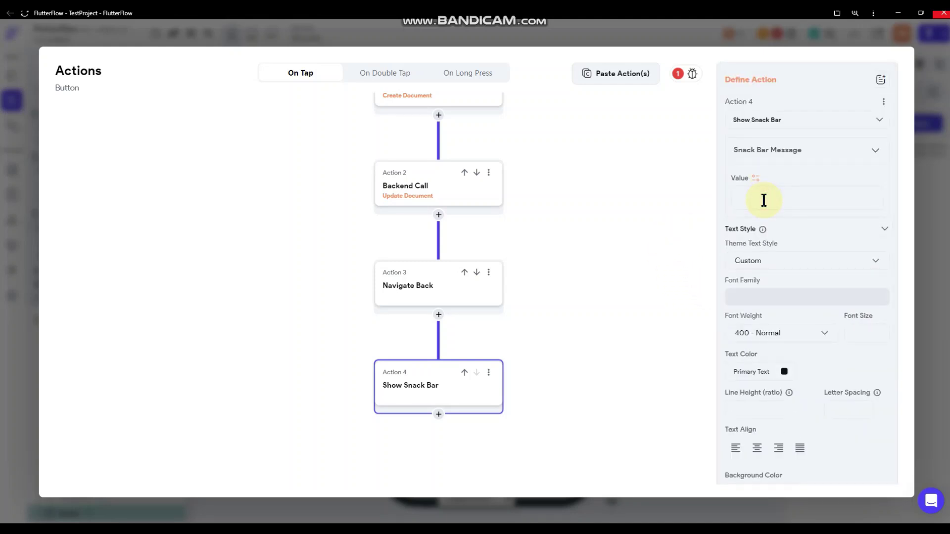
{"action": "type", "text": "Item added!"}
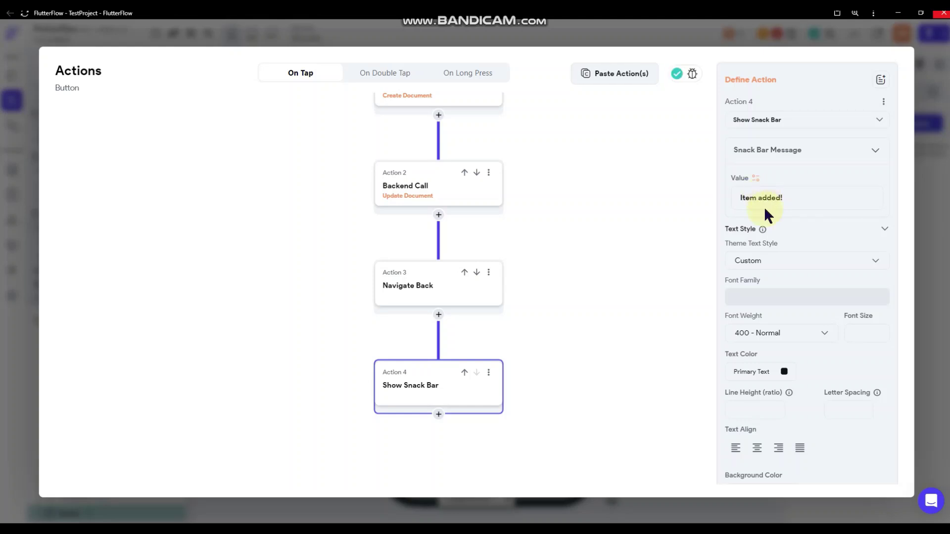
Set the snack bar's text color to tertiary400 and its background color to gray600.
{"action": "scroll", "coordinate": [785, 319], "scroll_direction": "down", "scroll_amount": 1}
{"action": "left_click", "coordinate": [785, 322]}
{"action": "left_click", "coordinate": [400, 334]}
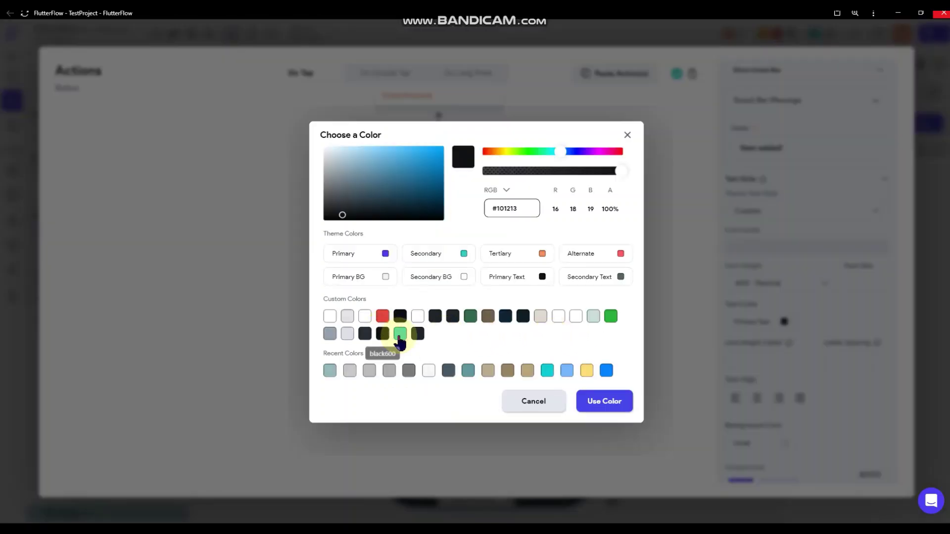
{"action": "scroll", "coordinate": [783, 322], "scroll_direction": "down", "scroll_amount": 2}
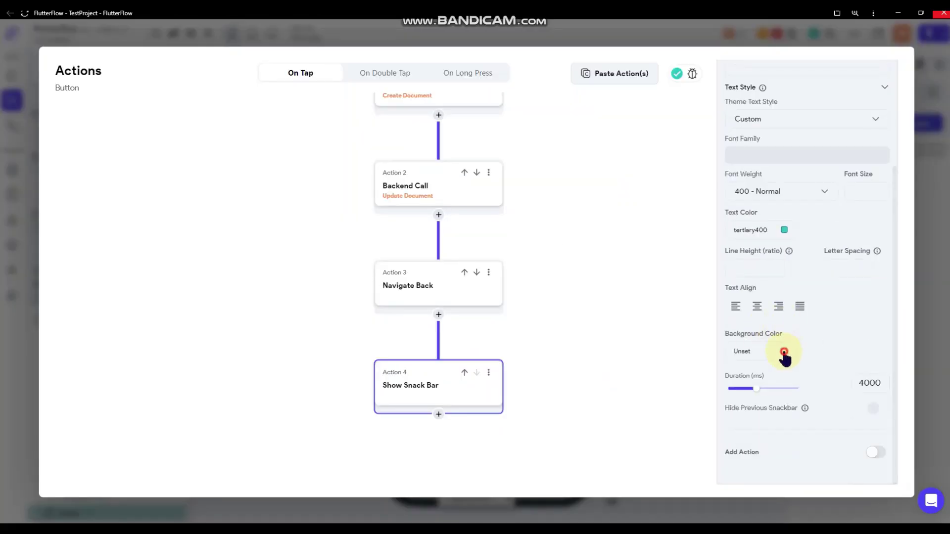
{"action": "left_click", "coordinate": [784, 351]}
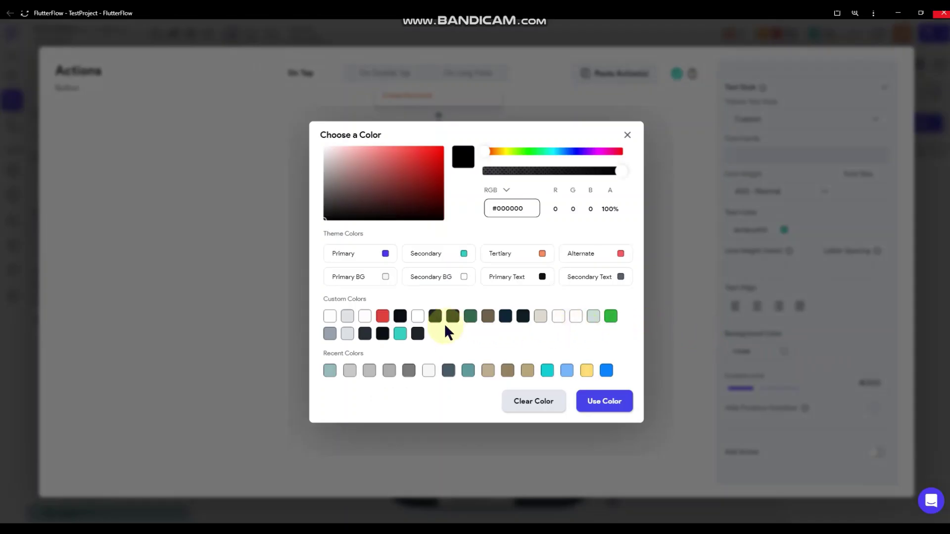
{"action": "left_click", "coordinate": [444, 370]}
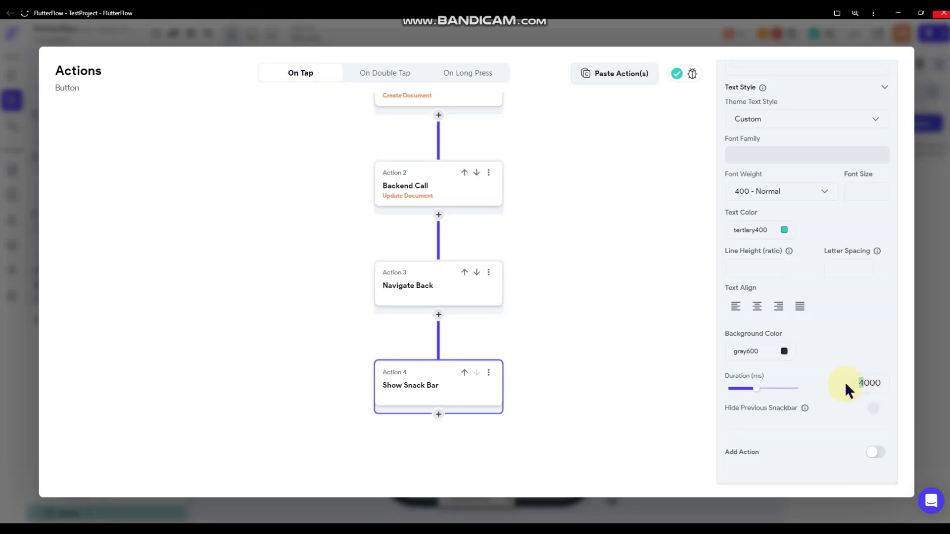
{"action": "left_click", "coordinate": [627, 282]}
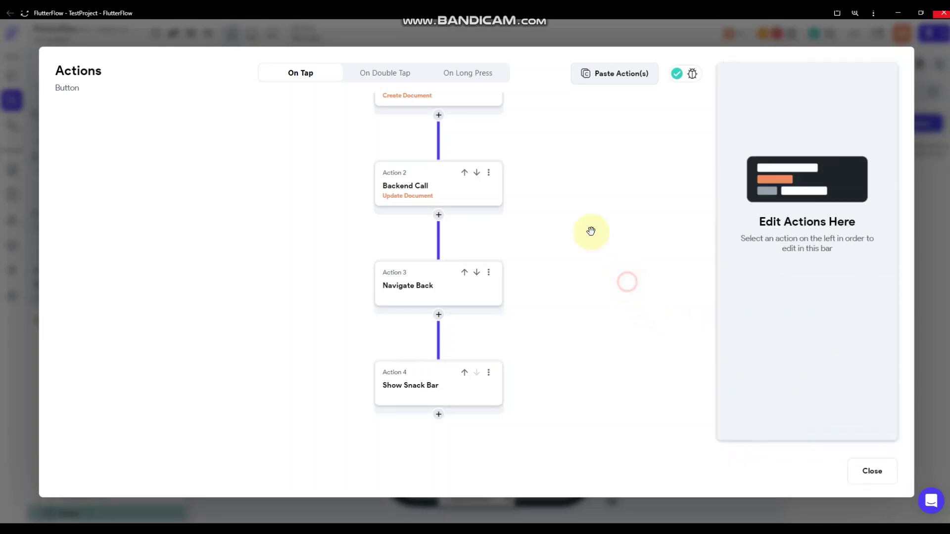
Add a fifth action after Show Snack Bar in the Save button's flow, leaving its type undefined.
{"action": "mouse_move", "coordinate": [593, 213]}
{"action": "left_mouse_down"}
{"action": "mouse_move", "coordinate": [615, 289]}
{"action": "mouse_move", "coordinate": [607, 211]}
{"action": "left_mouse_up"}
{"action": "left_click", "coordinate": [467, 422]}
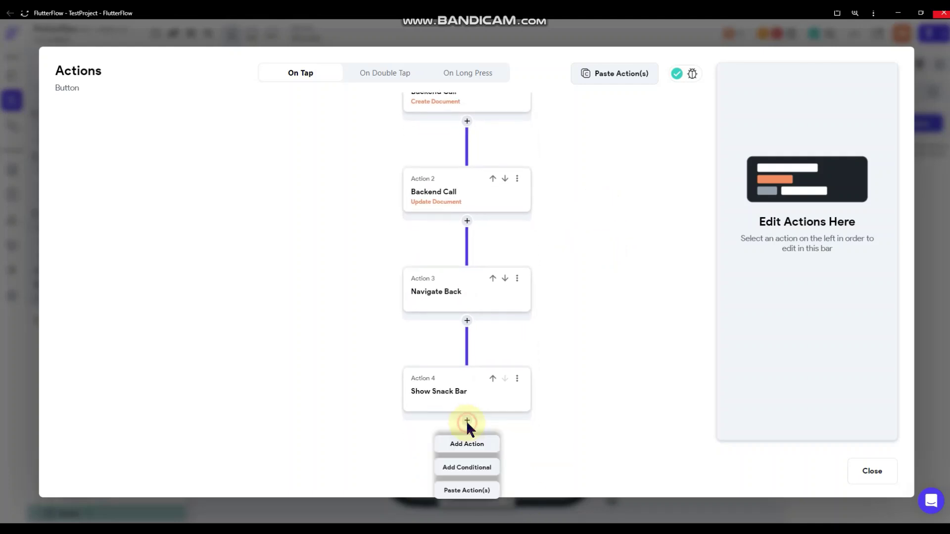
{"action": "left_click", "coordinate": [467, 443]}
{"action": "left_click_drag", "start_coordinate": [573, 382], "coordinate": [578, 273]}
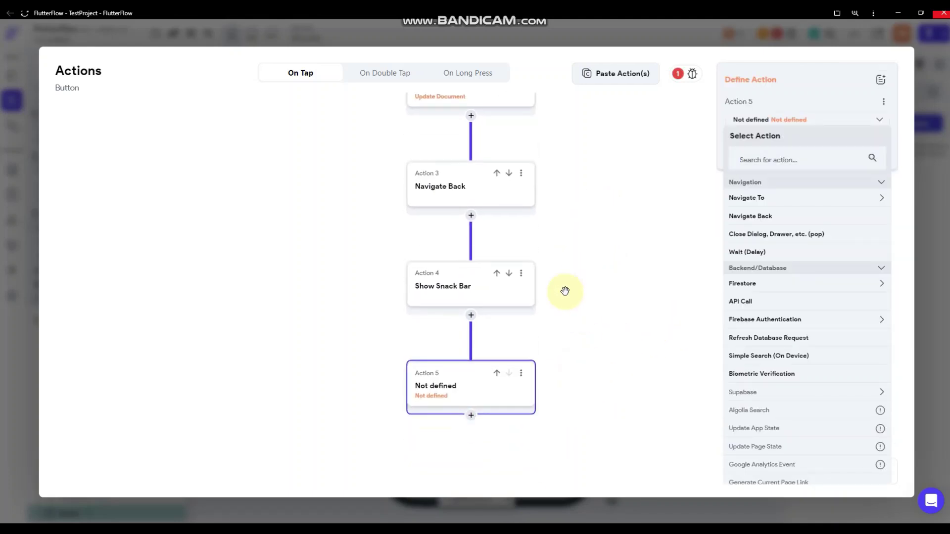
{"action": "left_click_drag", "start_coordinate": [566, 240], "coordinate": [574, 373]}
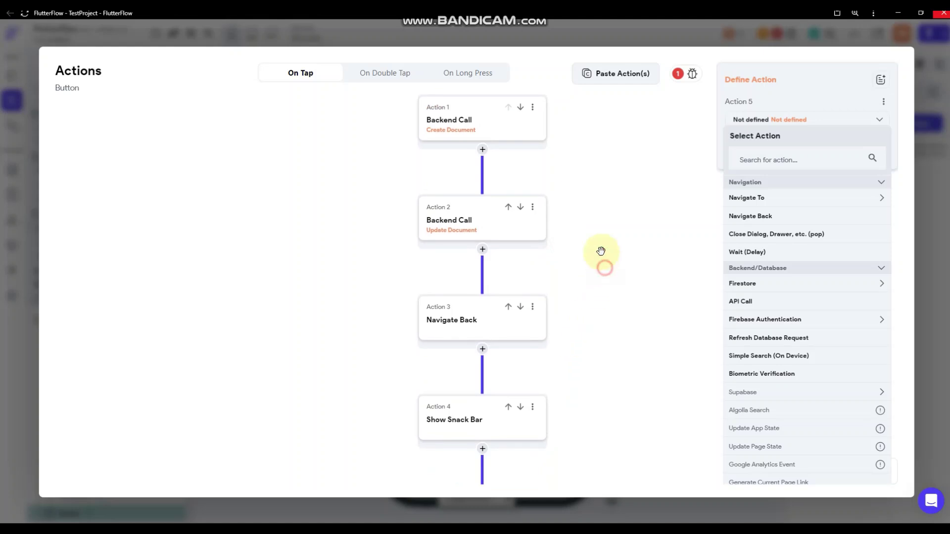
{"action": "left_click_drag", "start_coordinate": [604, 197], "coordinate": [593, 248]}
Review the set fields of the Create Document and Update Document actions, and close the Save button's action flow.
{"action": "left_click", "coordinate": [484, 185]}
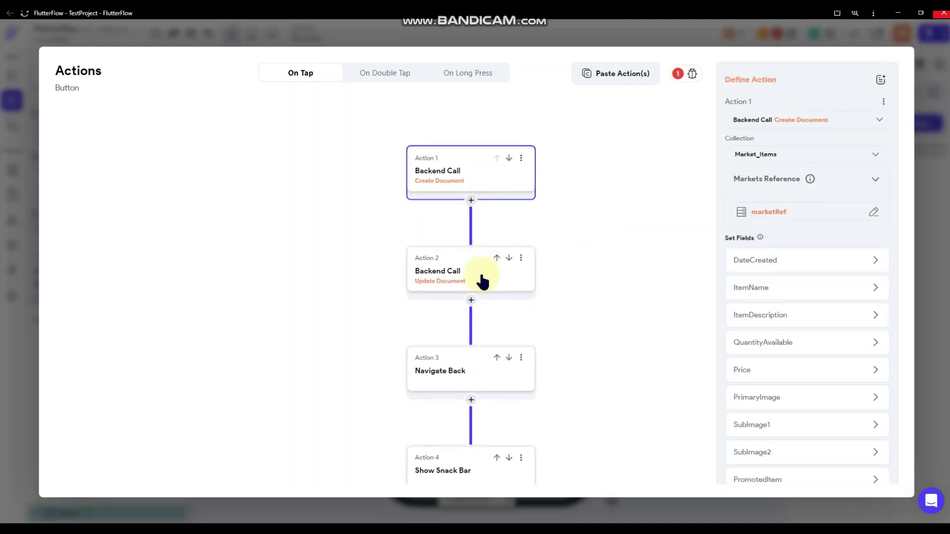
{"action": "scroll", "coordinate": [781, 252], "scroll_direction": "down", "scroll_amount": 3}
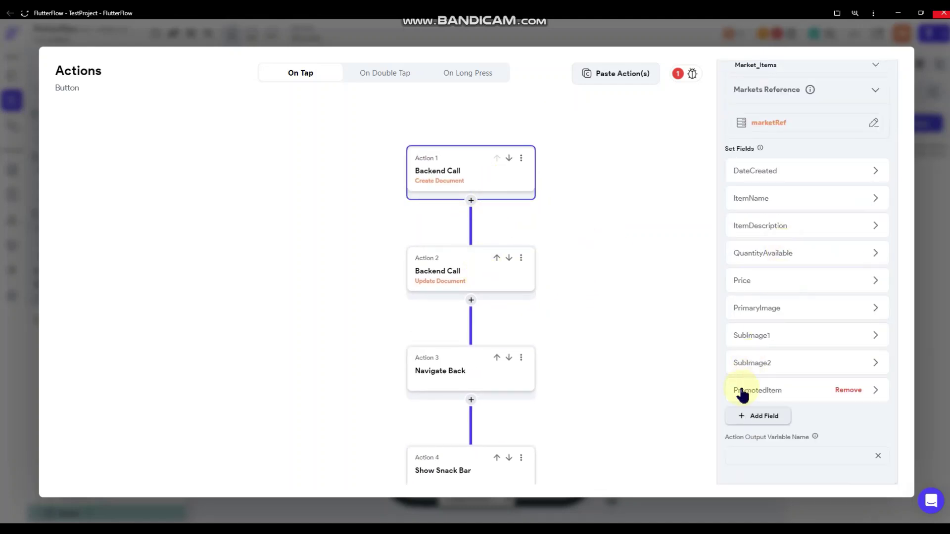
{"action": "left_click", "coordinate": [453, 272]}
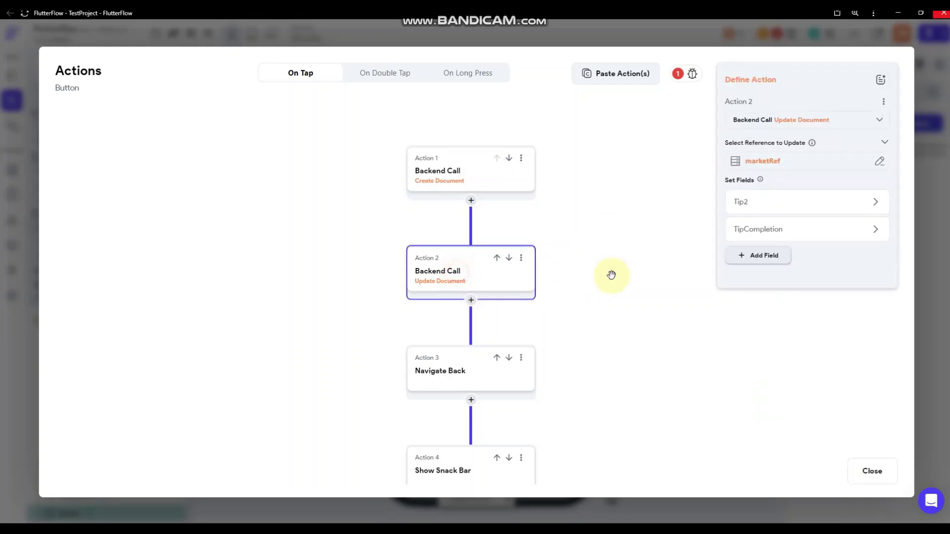
{"action": "left_click", "coordinate": [582, 327]}
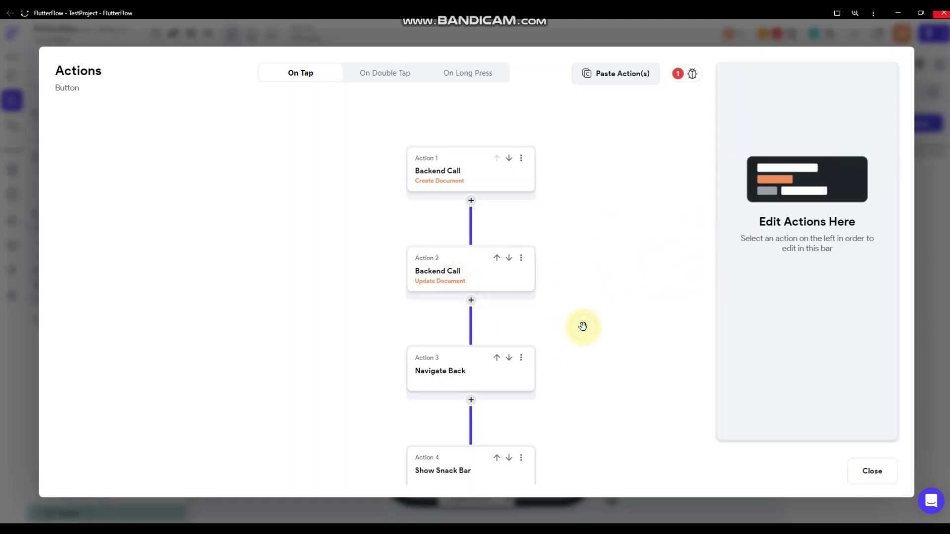
{"action": "left_click", "coordinate": [927, 231]}
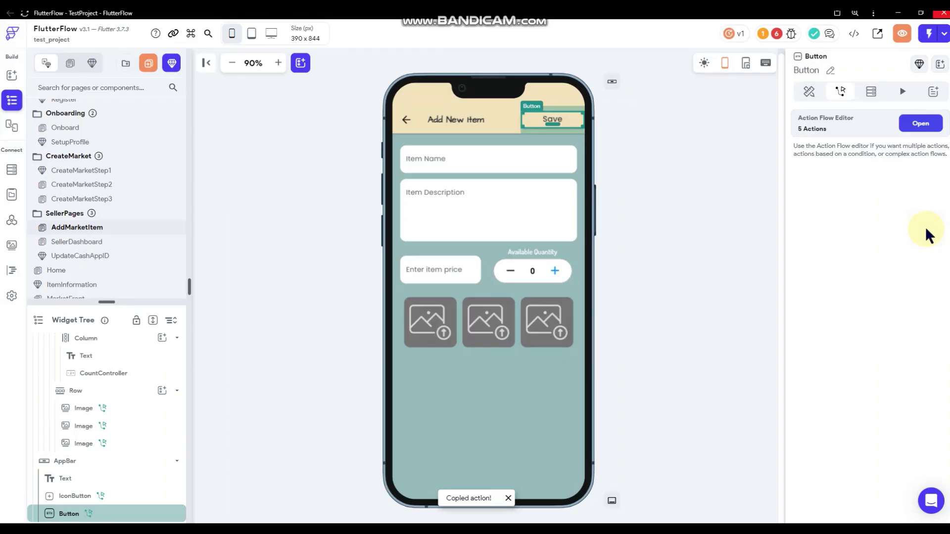
Open the action flow of the Save button in the UpdateCashAppID component.
{"action": "left_click", "coordinate": [665, 221]}
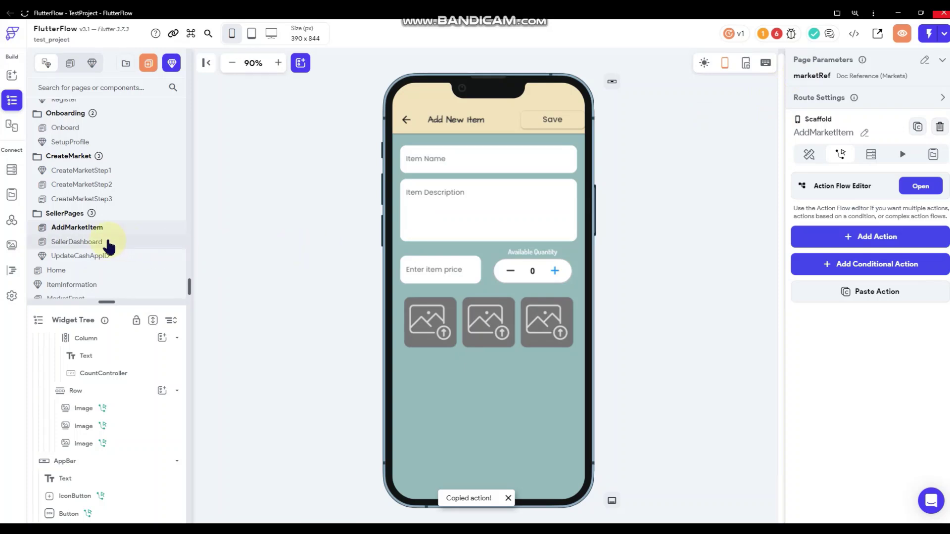
{"action": "left_click", "coordinate": [91, 242]}
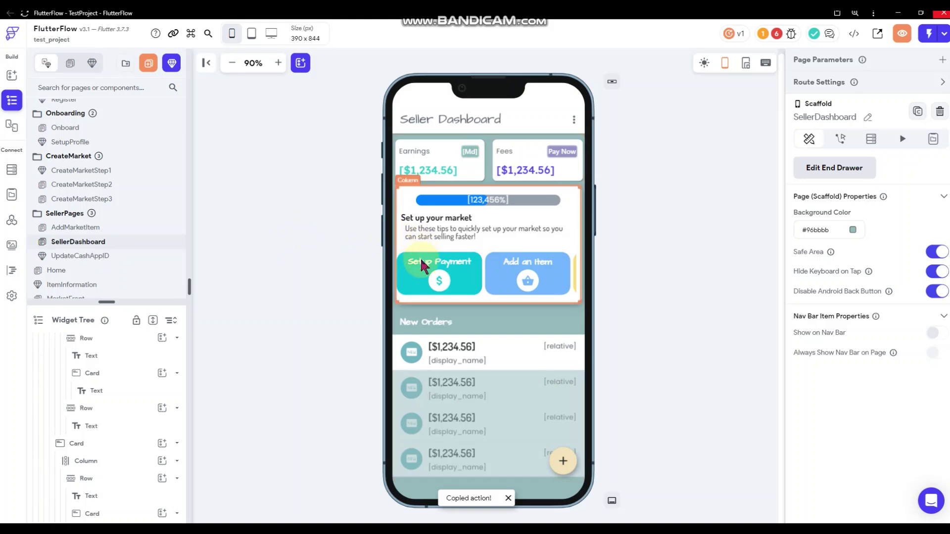
{"action": "left_click", "coordinate": [92, 262]}
{"action": "left_click", "coordinate": [484, 171]}
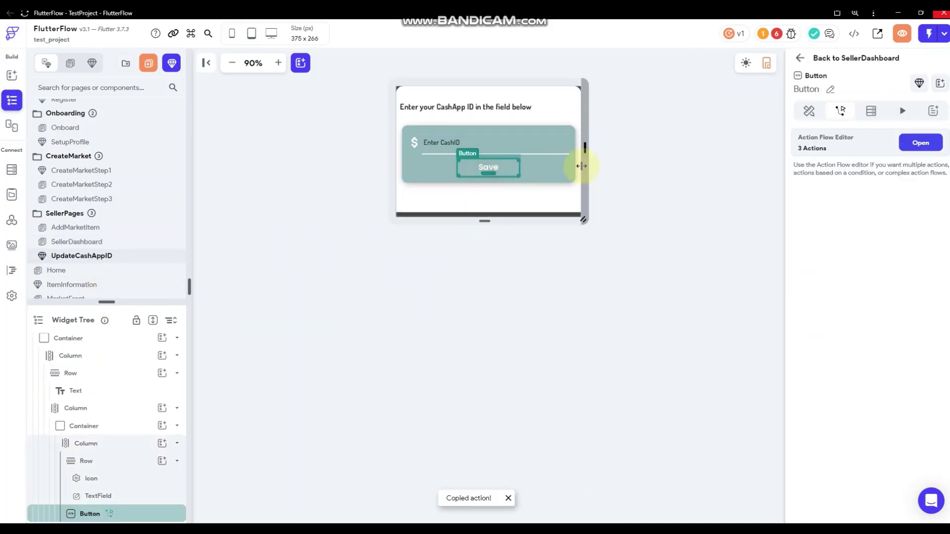
{"action": "left_click", "coordinate": [913, 145]}
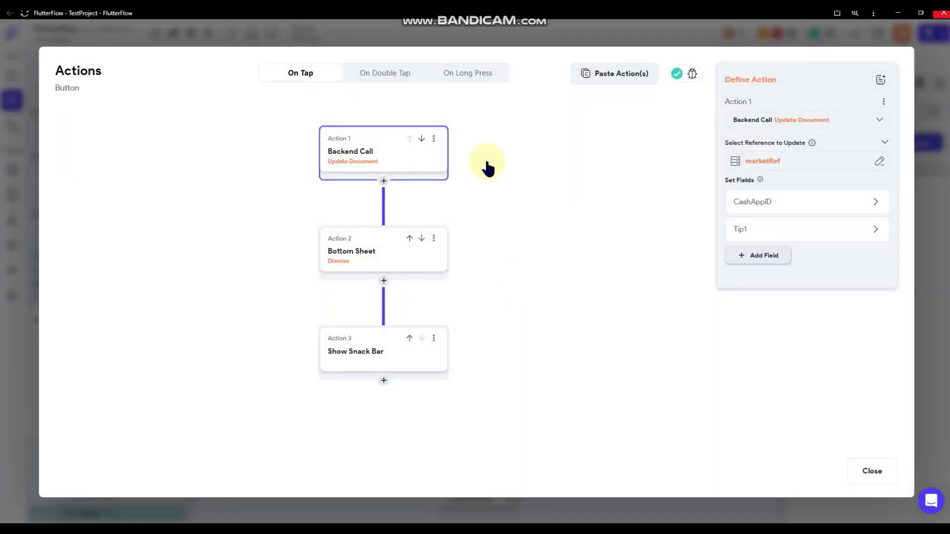
Add TipCompletion as the third field of the Update Document action, after CashAppID and Tip1.
{"action": "left_click", "coordinate": [759, 256]}
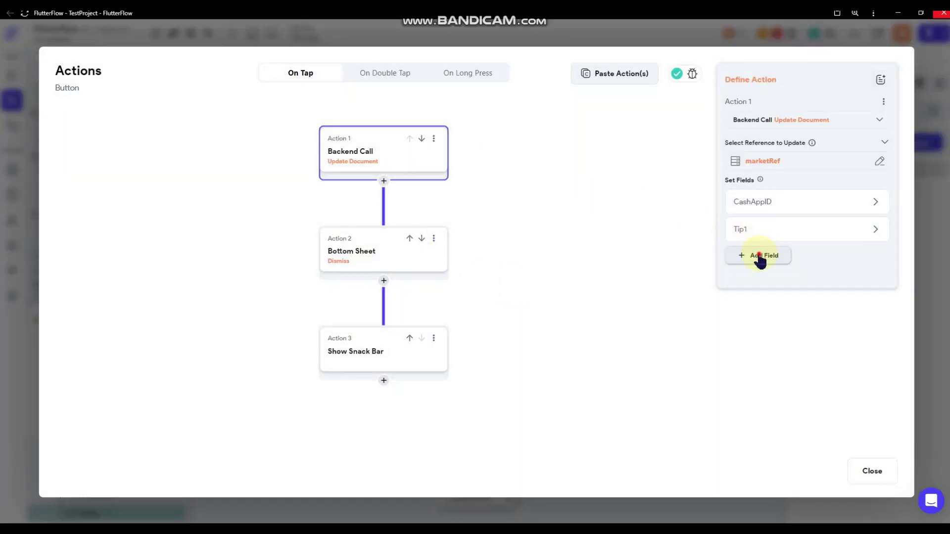
{"action": "left_click", "coordinate": [761, 262]}
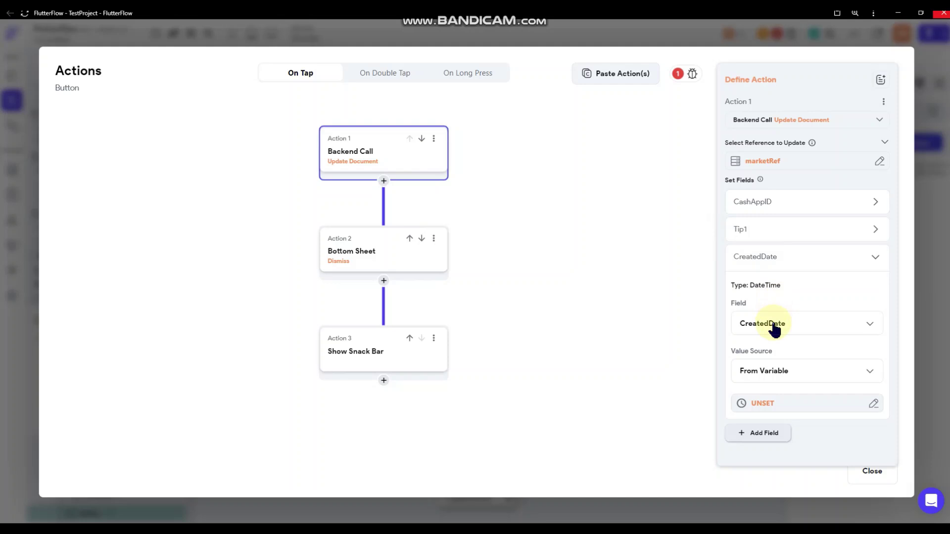
{"action": "left_click", "coordinate": [774, 325]}
{"action": "scroll", "coordinate": [775, 317], "scroll_direction": "down", "scroll_amount": 2}
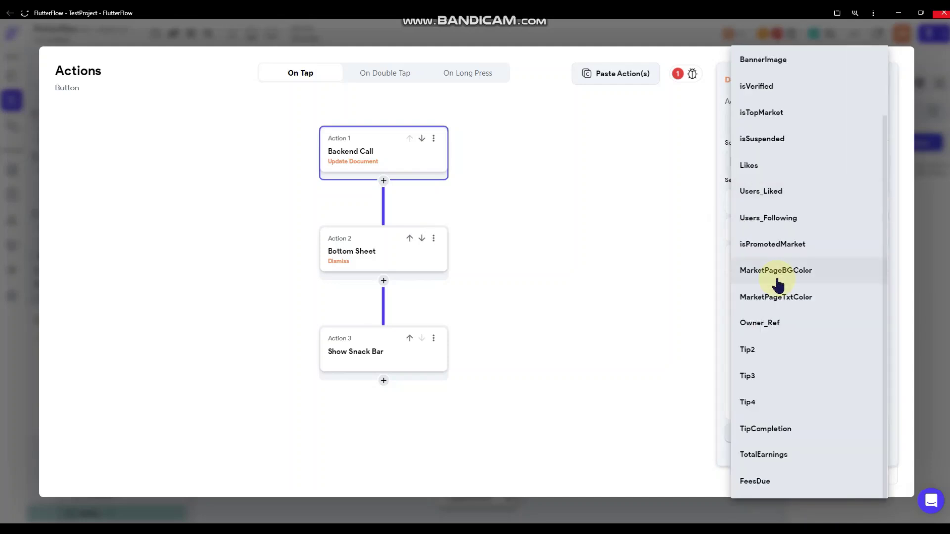
{"action": "left_click", "coordinate": [775, 429]}
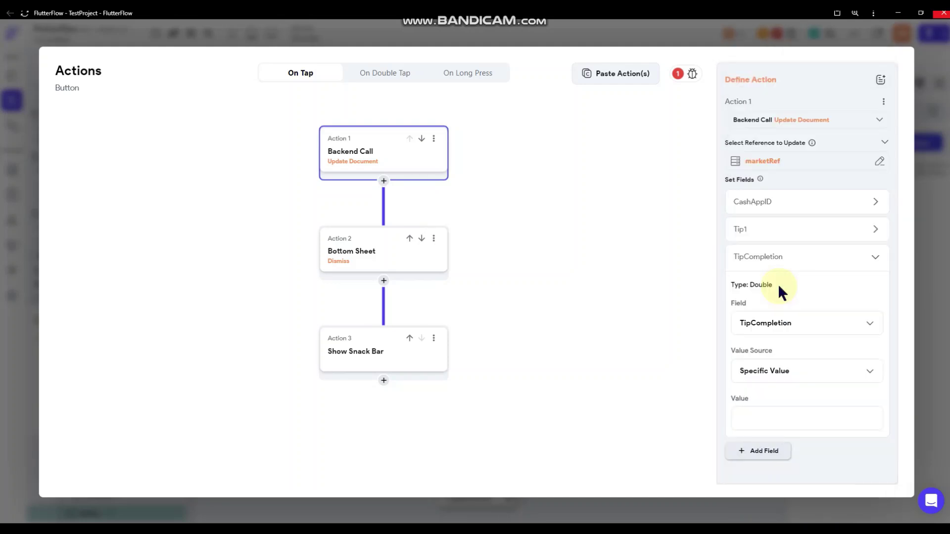
Set TipCompletion's value source to Update (Increment, Delete, etc.) with an Increment of .25, and close the action flow.
{"action": "left_click", "coordinate": [777, 371]}
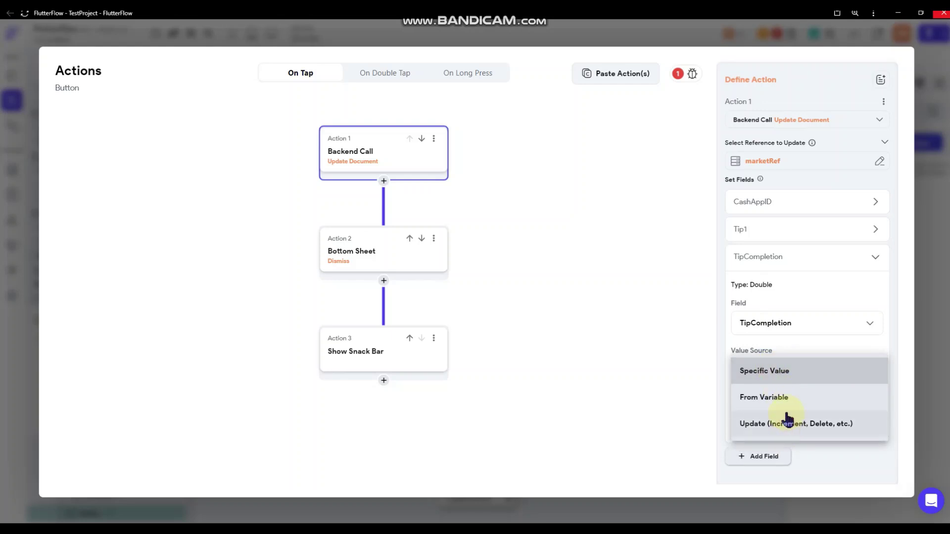
{"action": "left_click", "coordinate": [784, 422]}
{"action": "left_click", "coordinate": [785, 420]}
{"action": "left_click", "coordinate": [786, 419]}
{"action": "scroll", "coordinate": [786, 408], "scroll_direction": "down", "scroll_amount": 3}
{"action": "left_click_drag", "start_coordinate": [773, 410], "coordinate": [672, 410]}
{"action": "type", "text": ".25"}
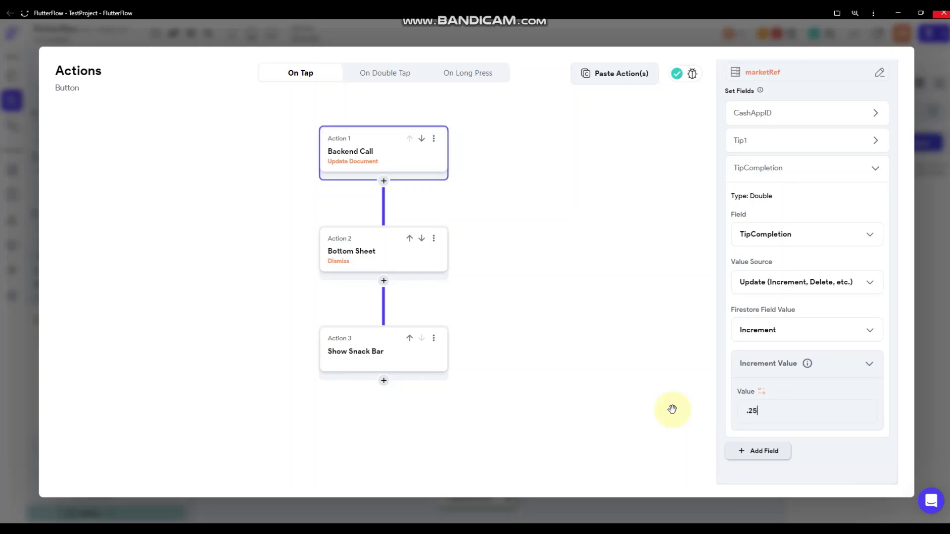
{"action": "left_click", "coordinate": [563, 262]}
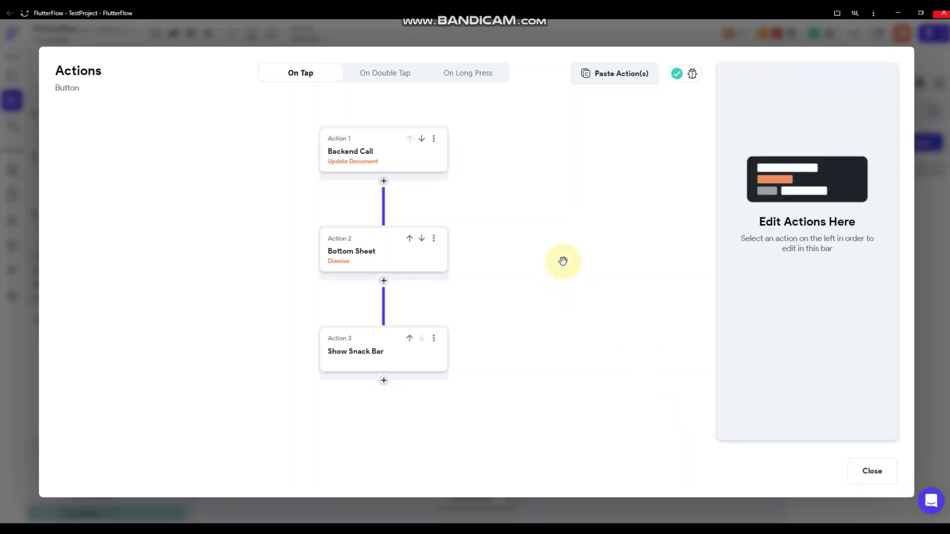
{"action": "left_click", "coordinate": [563, 261]}
{"action": "left_click", "coordinate": [928, 213]}
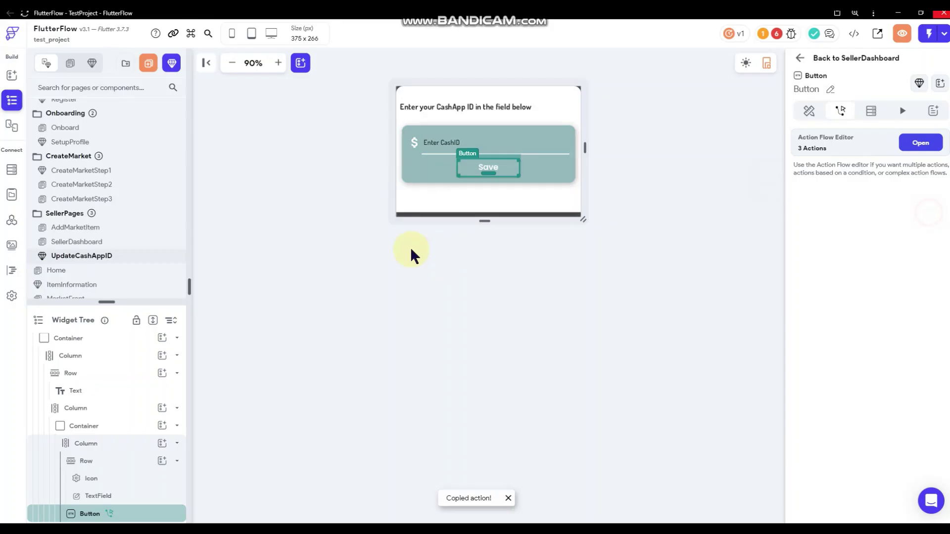
Examine the Markets collection's schema, including its tip and TipCompletion fields, and return to the UpdateCashAppID component.
{"action": "left_click", "coordinate": [252, 224]}
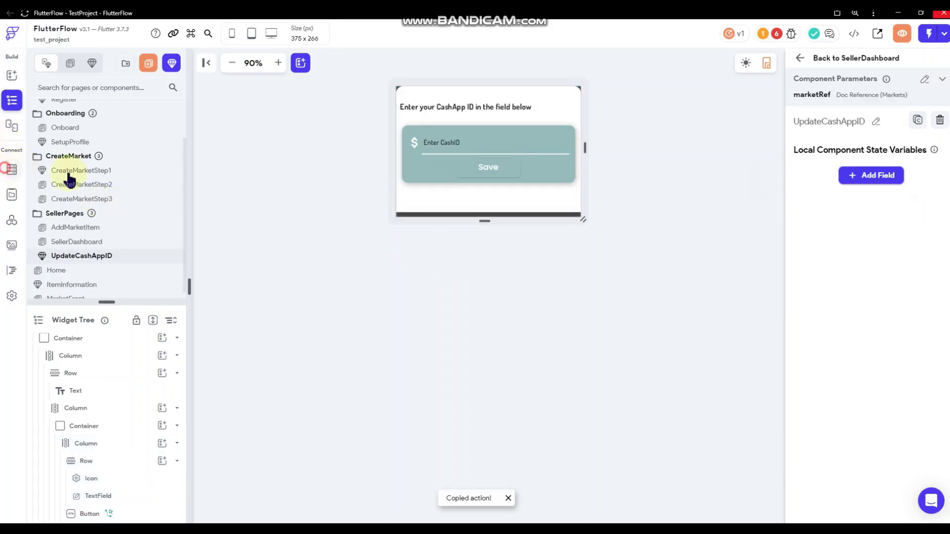
{"action": "left_click", "coordinate": [11, 170]}
{"action": "left_click", "coordinate": [90, 196]}
{"action": "scroll", "coordinate": [366, 198], "scroll_direction": "down", "scroll_amount": 3}
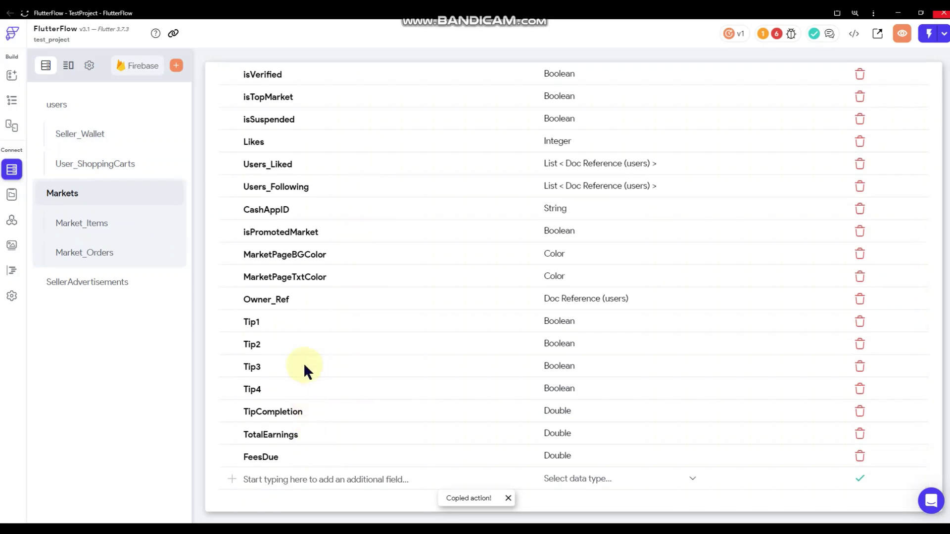
{"action": "scroll", "coordinate": [299, 334], "scroll_direction": "up", "scroll_amount": 2}
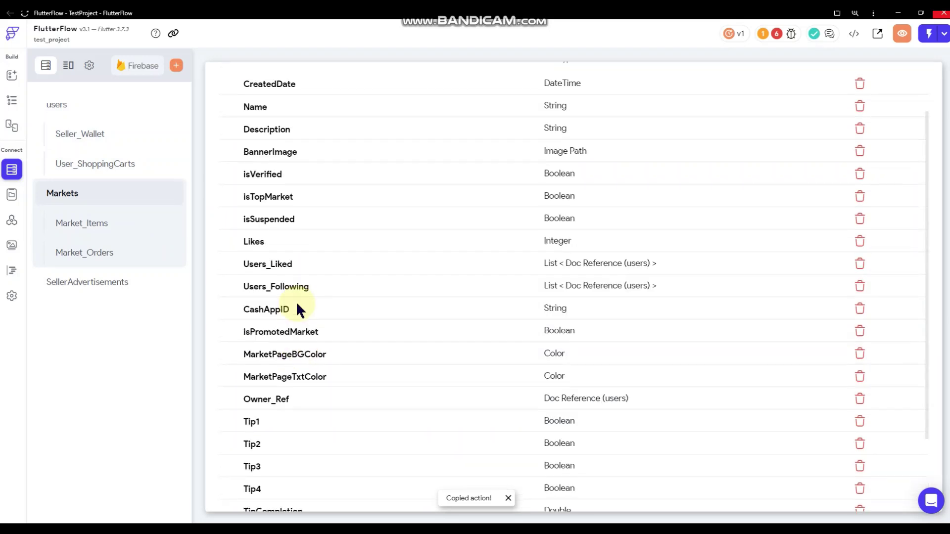
{"action": "scroll", "coordinate": [278, 217], "scroll_direction": "up", "scroll_amount": 1}
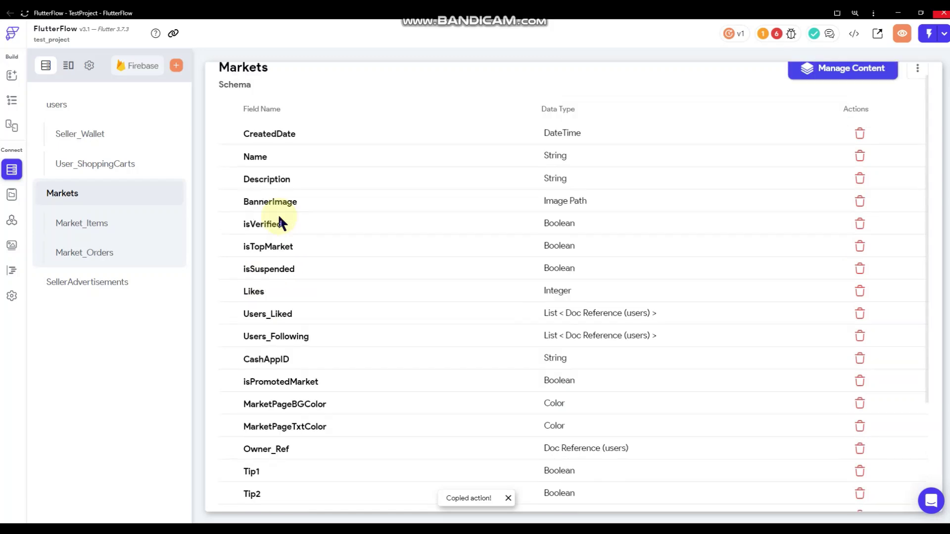
{"action": "scroll", "coordinate": [279, 217], "scroll_direction": "down", "scroll_amount": 3}
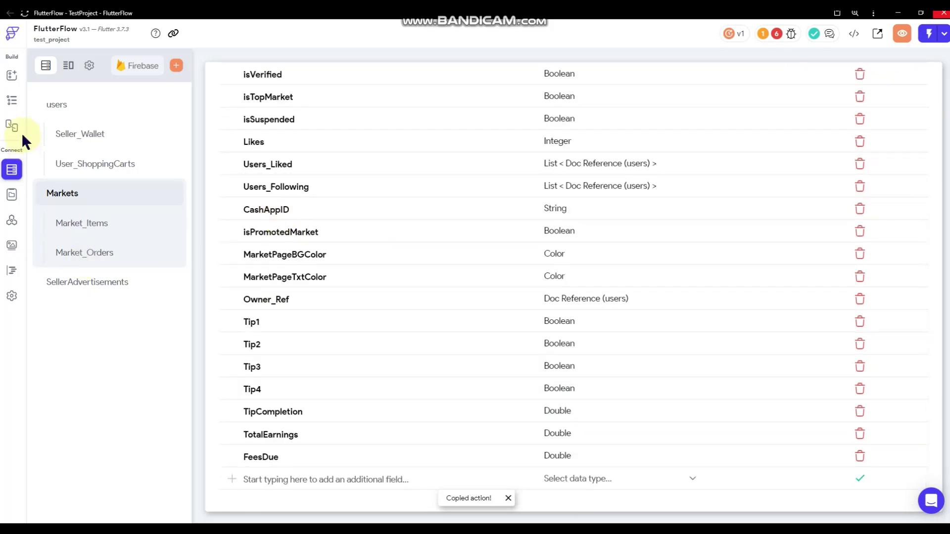
{"action": "left_click", "coordinate": [12, 101]}
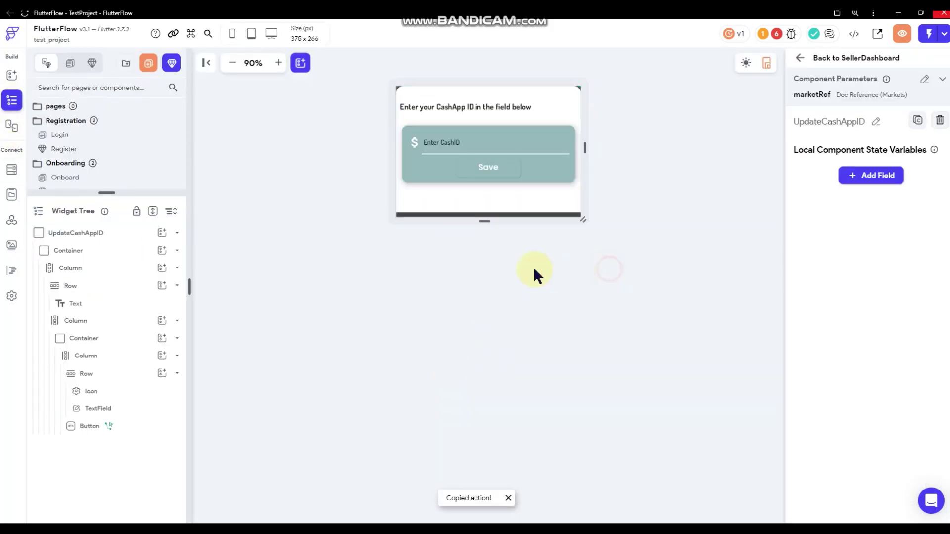
Return from the UpdateCashAppID component to the SellerDashboard page and dismiss the copied-action notification.
{"action": "scroll", "coordinate": [112, 144], "scroll_direction": "down", "scroll_amount": 1}
{"action": "scroll", "coordinate": [114, 144], "scroll_direction": "down", "scroll_amount": 3}
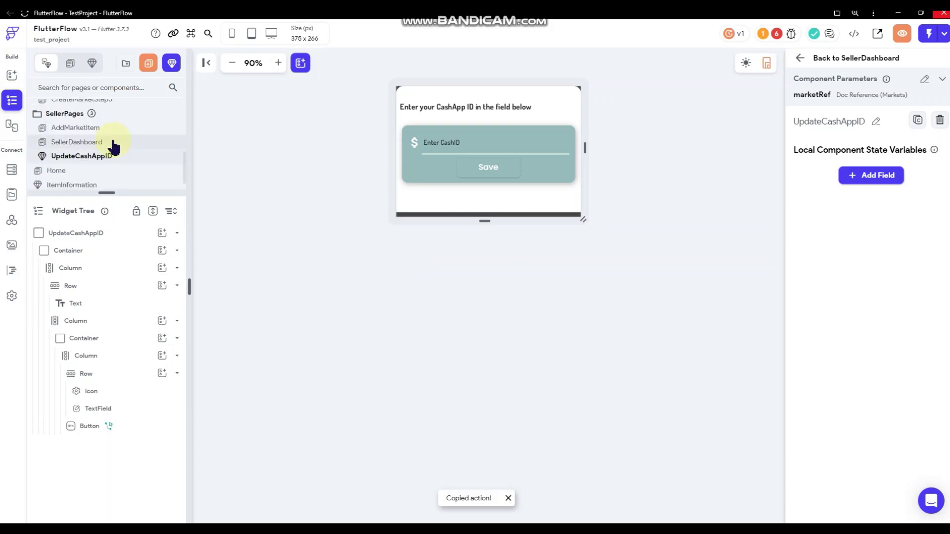
{"action": "scroll", "coordinate": [106, 171], "scroll_direction": "up", "scroll_amount": 1}
{"action": "scroll", "coordinate": [105, 171], "scroll_direction": "down", "scroll_amount": 2}
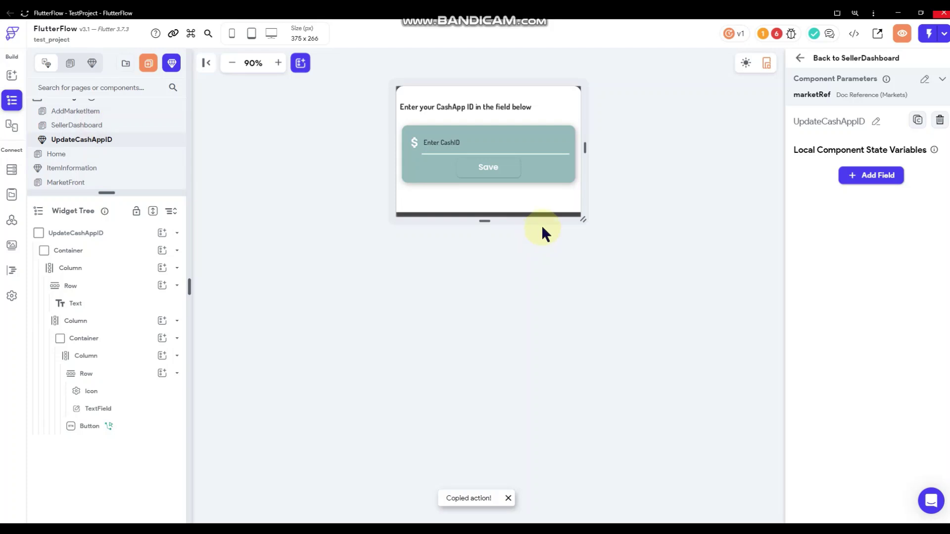
{"action": "key", "text": "alt+Left"}
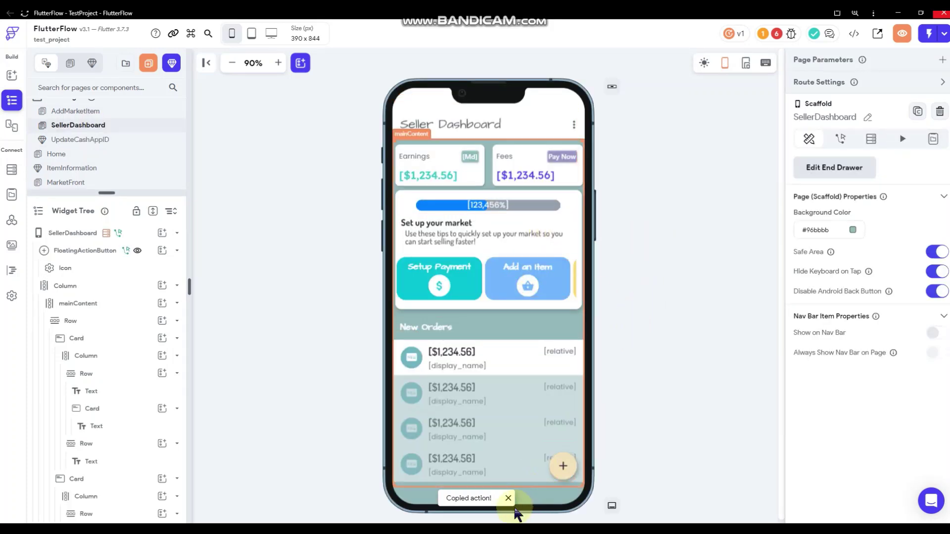
{"action": "left_click", "coordinate": [508, 499]}
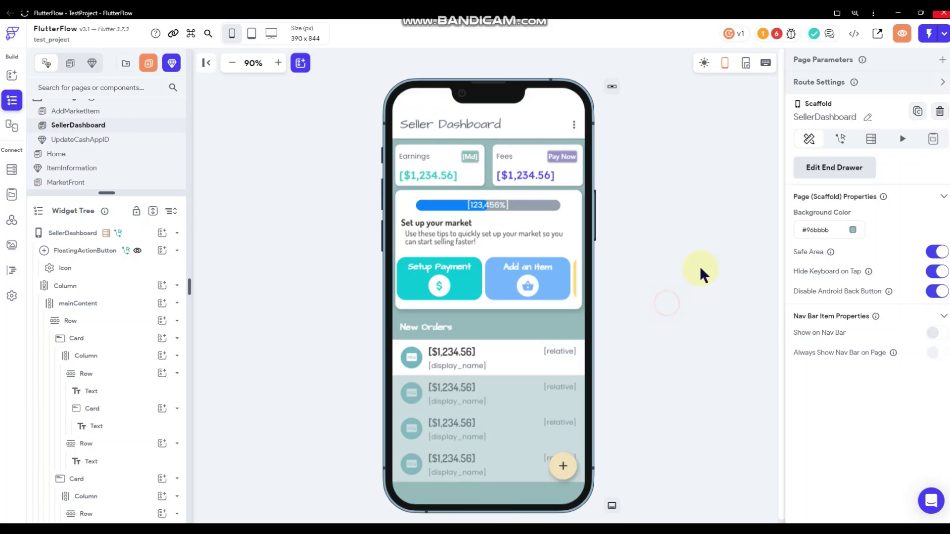
Open SellerDashboard's On Page Load action flow and replace the terminate action on isSeller's TRUE branch with a new conditional.
{"action": "left_click", "coordinate": [840, 138]}
{"action": "left_click", "coordinate": [917, 172]}
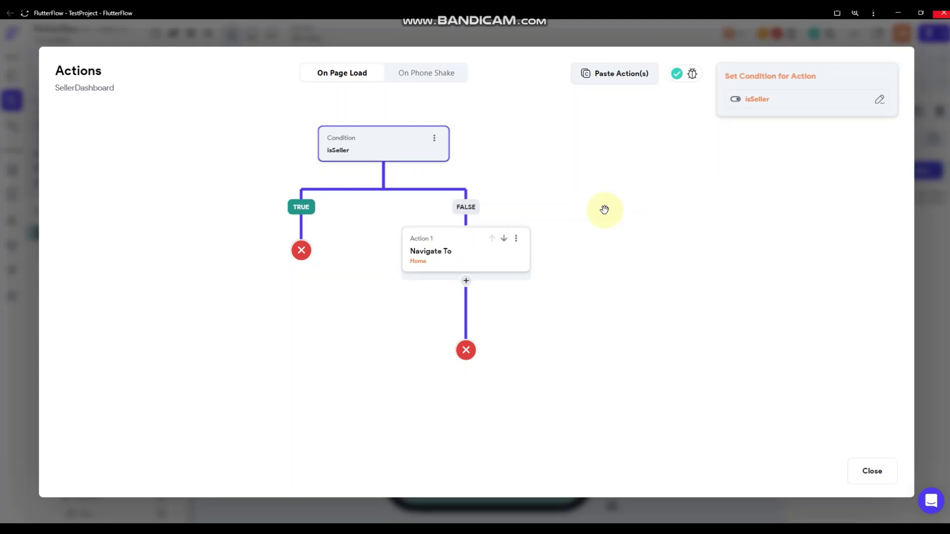
{"action": "left_click", "coordinate": [301, 250]}
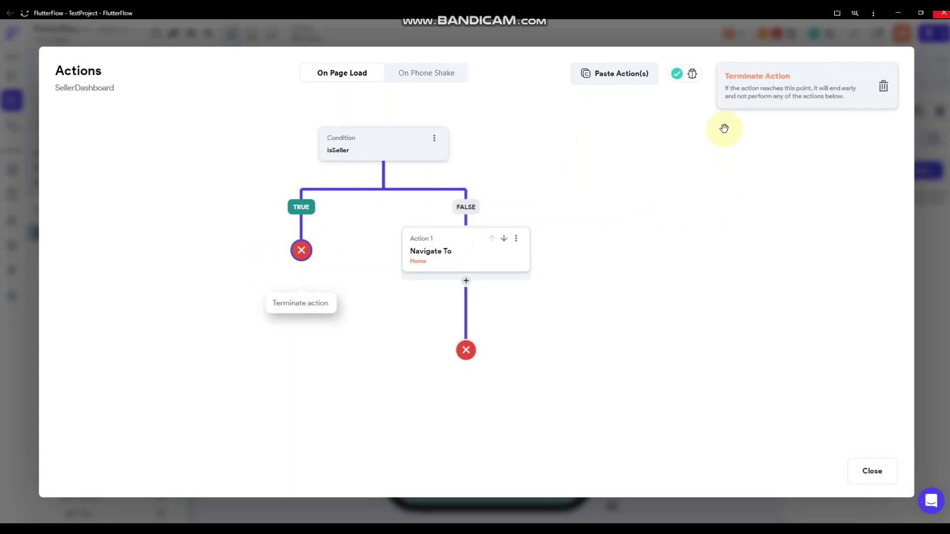
{"action": "left_click", "coordinate": [884, 87]}
{"action": "left_click", "coordinate": [540, 297]}
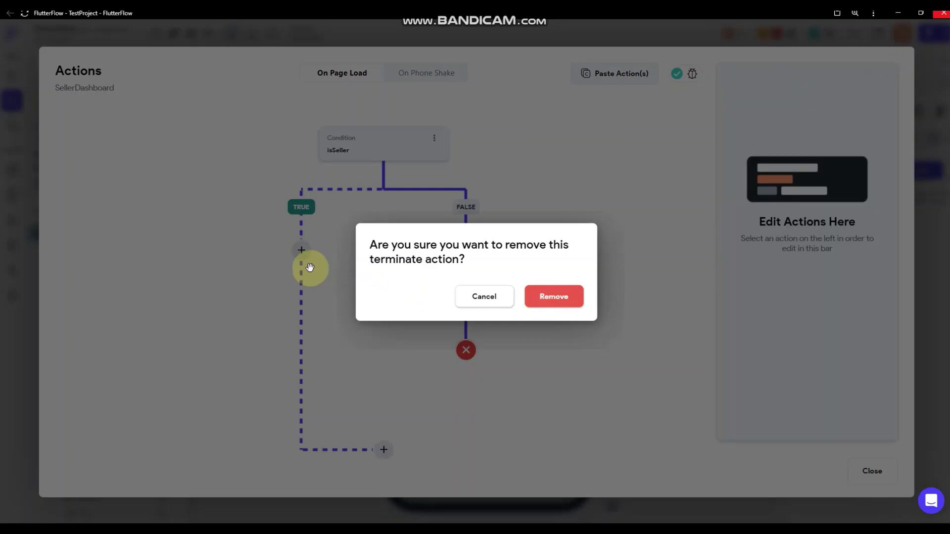
{"action": "left_click", "coordinate": [302, 250]}
{"action": "left_click", "coordinate": [323, 301]}
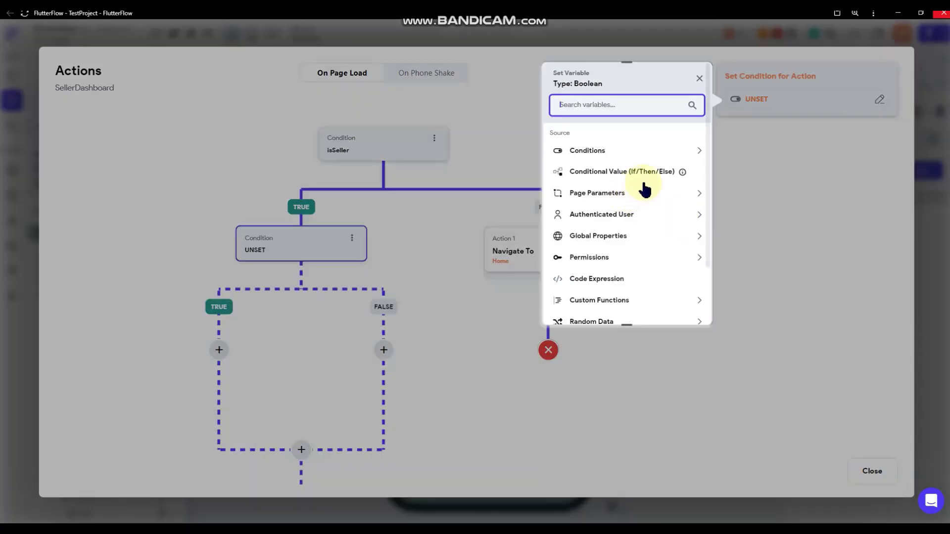
Look through the variable sources for the new condition, including Page Parameters, and dismiss the list without choosing one.
{"action": "left_click", "coordinate": [646, 192]}
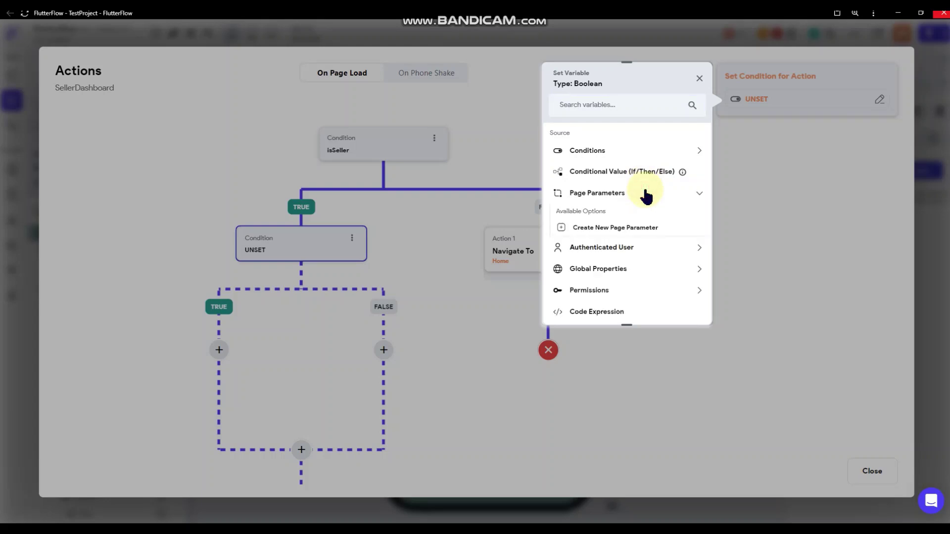
{"action": "left_click", "coordinate": [645, 193]}
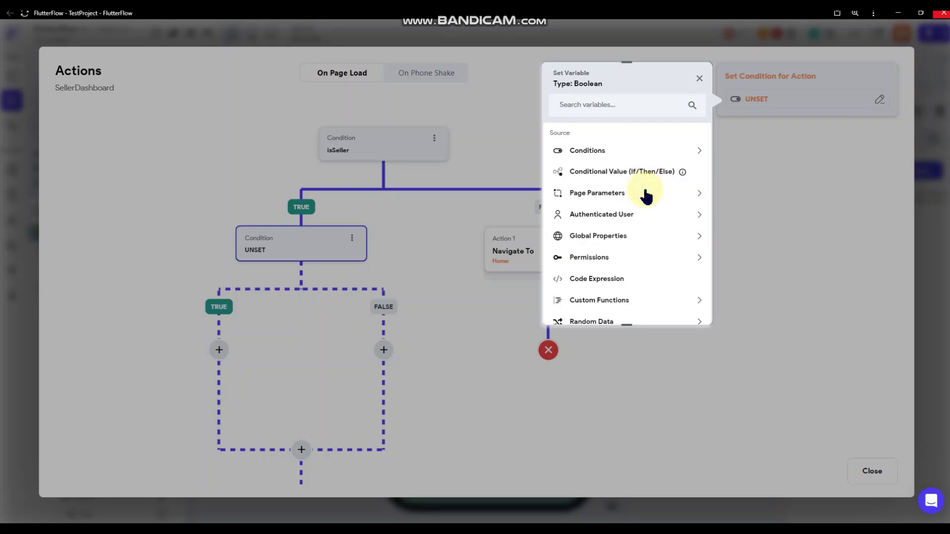
{"action": "scroll", "coordinate": [645, 196], "scroll_direction": "down", "scroll_amount": 1}
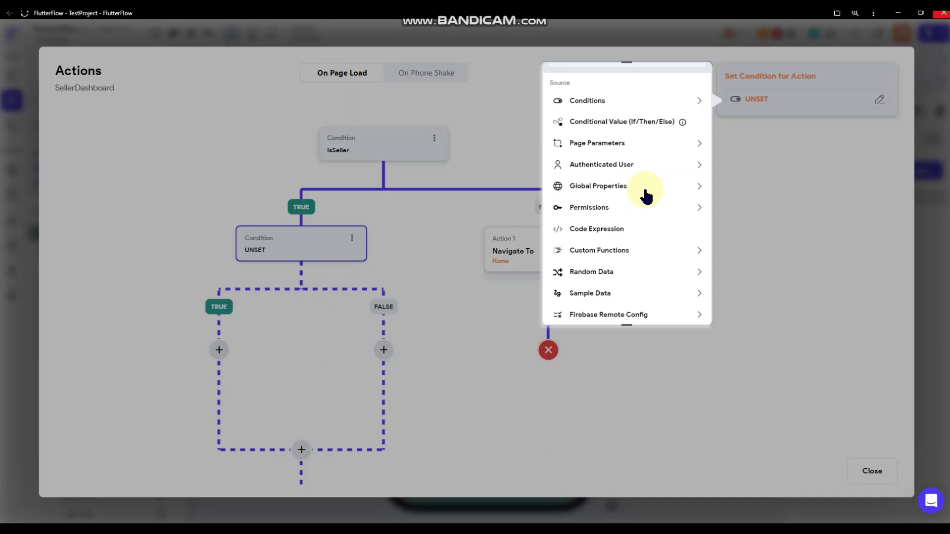
{"action": "scroll", "coordinate": [645, 197], "scroll_direction": "down", "scroll_amount": 1}
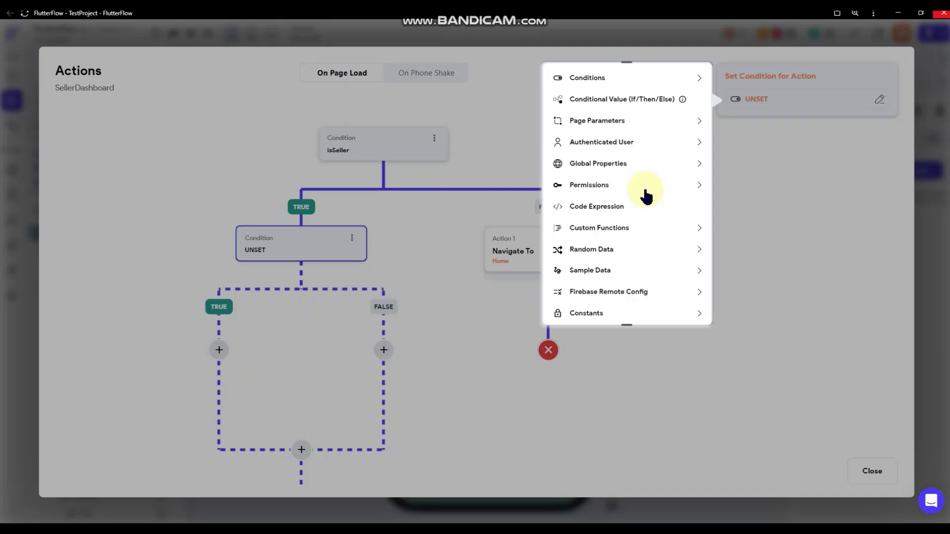
{"action": "scroll", "coordinate": [646, 197], "scroll_direction": "up", "scroll_amount": 2}
{"action": "scroll", "coordinate": [643, 195], "scroll_direction": "down", "scroll_amount": 1}
{"action": "left_click", "coordinate": [438, 285]}
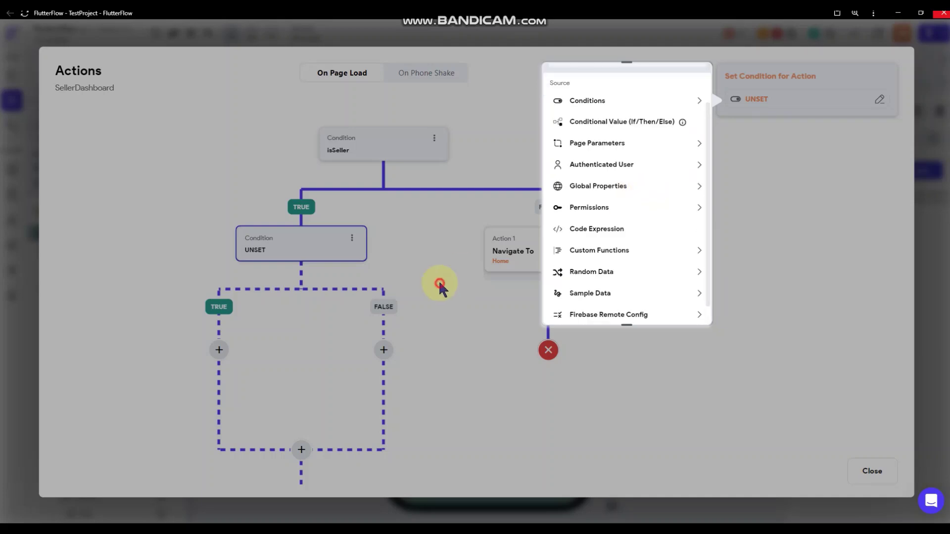
Delete the unset conditional, put a terminate action back on isSeller's TRUE branch, and close the action flow.
{"action": "left_click", "coordinate": [350, 241]}
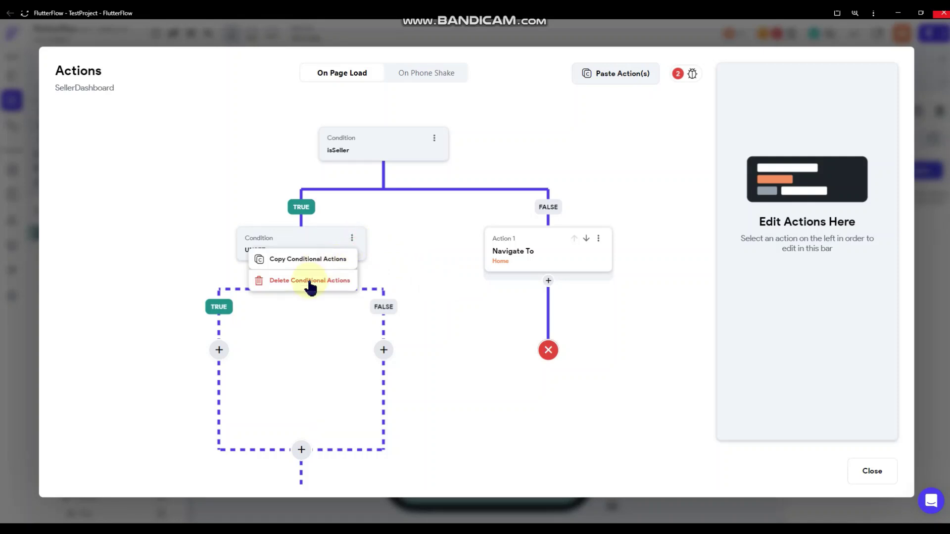
{"action": "left_click", "coordinate": [309, 279]}
{"action": "key", "text": "Return"}
{"action": "left_click", "coordinate": [301, 250]}
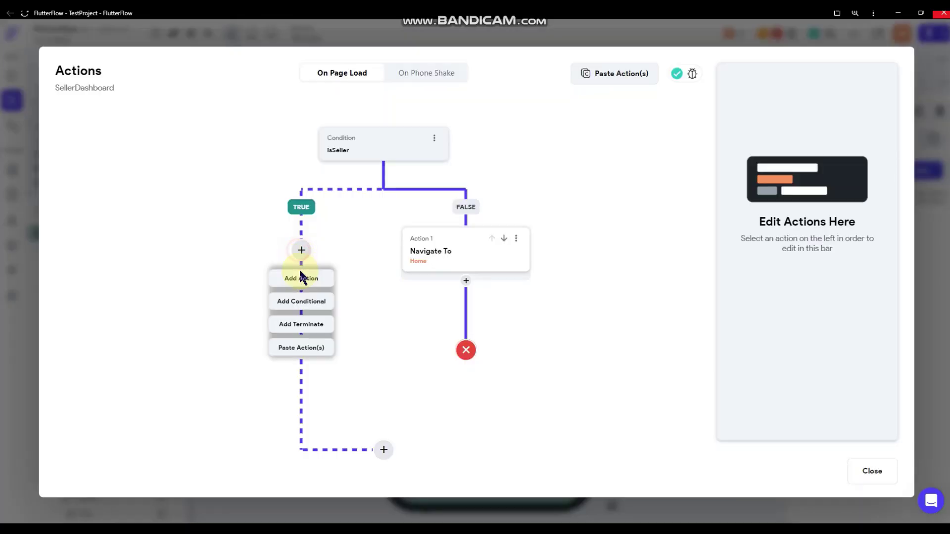
{"action": "left_click", "coordinate": [315, 325]}
{"action": "left_click", "coordinate": [598, 189]}
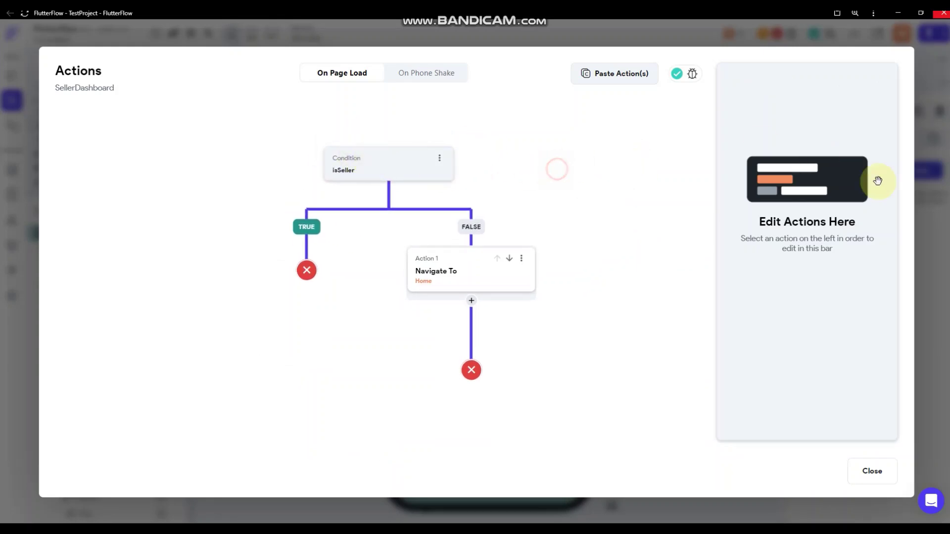
{"action": "left_click", "coordinate": [938, 187]}
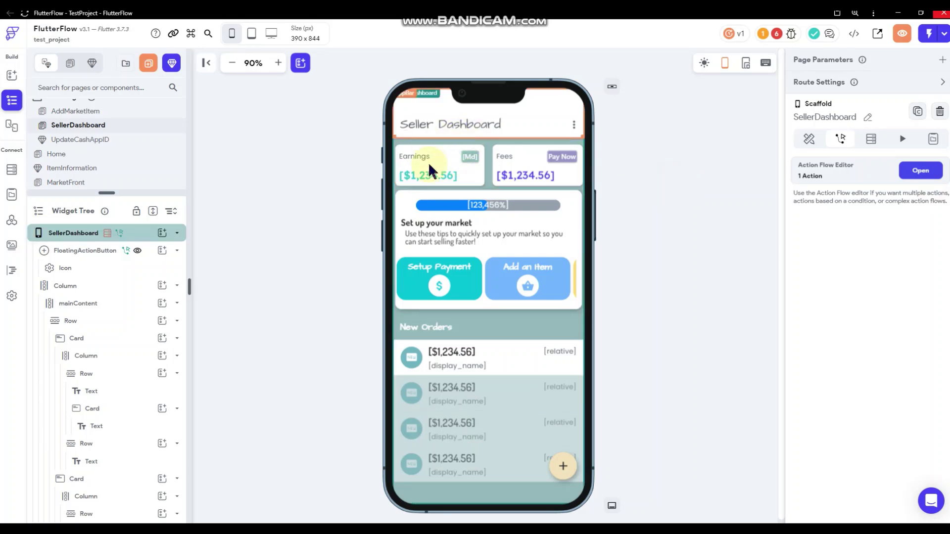
Inspect the Add an Item and Customize Shop containers in the Set up your market section.
{"action": "left_click", "coordinate": [321, 295]}
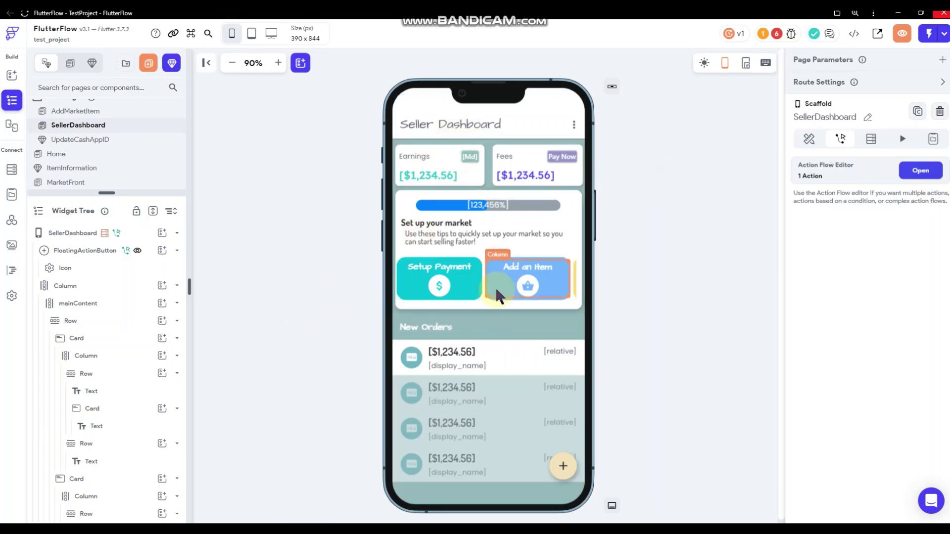
{"action": "left_click", "coordinate": [497, 300]}
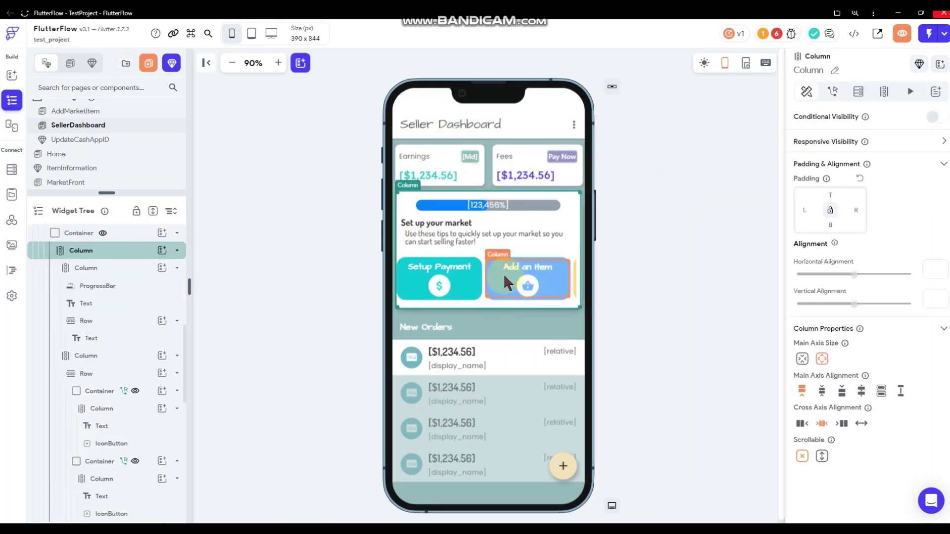
{"action": "left_click", "coordinate": [503, 297]}
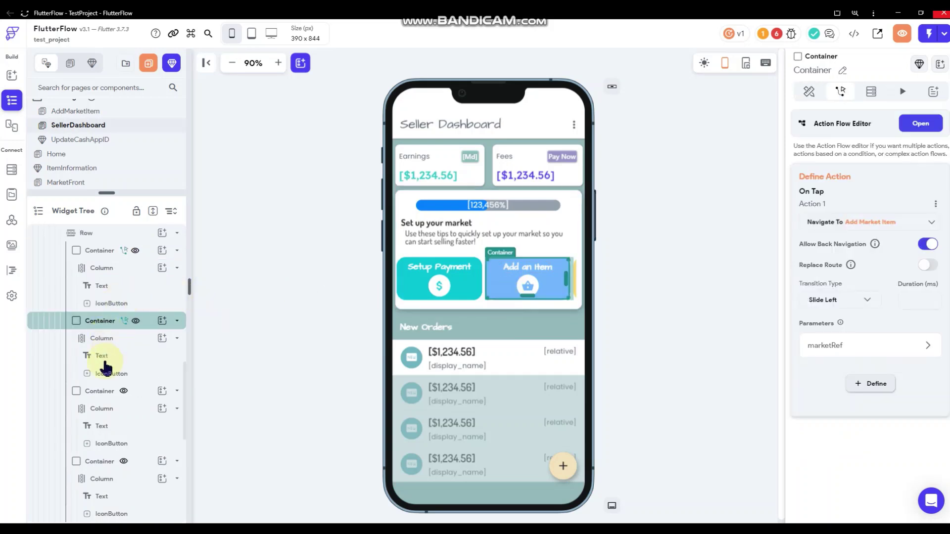
{"action": "key", "text": "Right"}
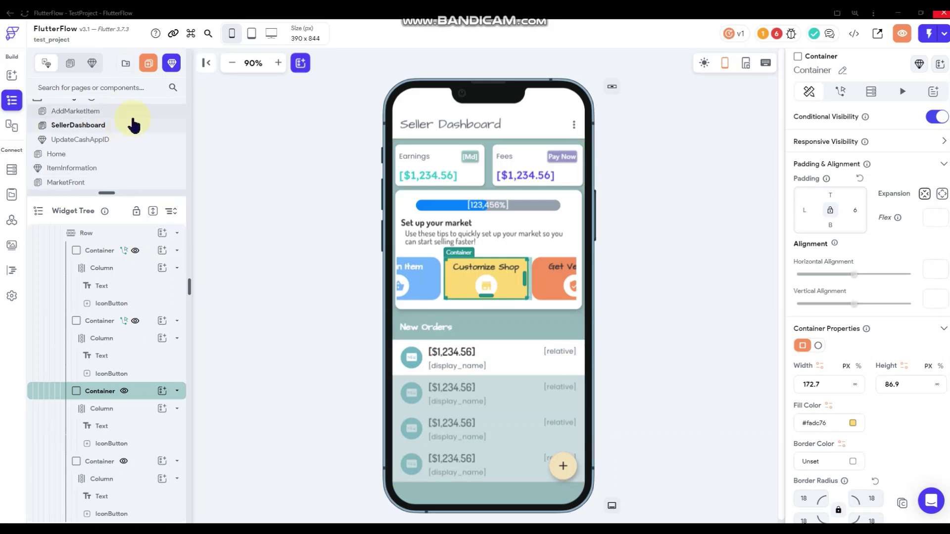
Duplicate the AddMarketItem page and move the copy into the SellerPages folder.
{"action": "scroll", "coordinate": [121, 131], "scroll_direction": "up", "scroll_amount": 2}
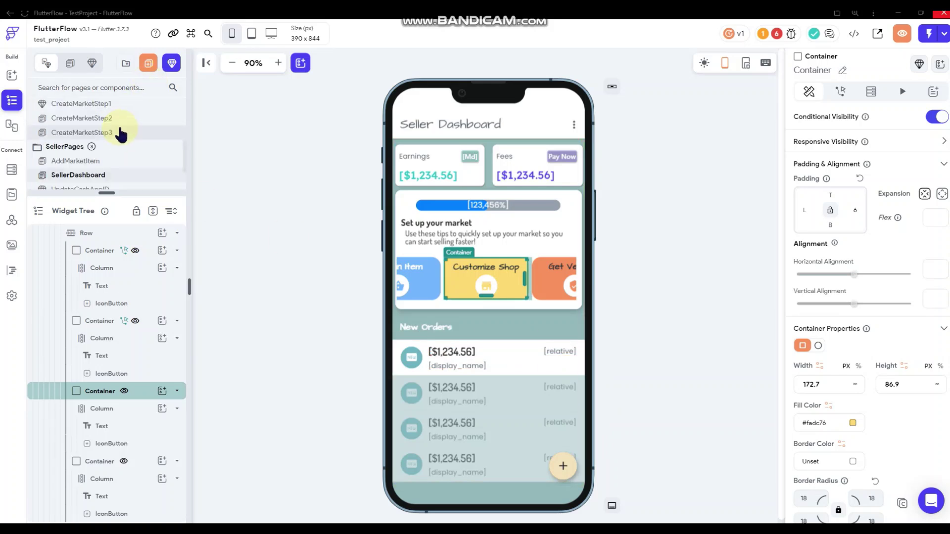
{"action": "left_click", "coordinate": [111, 165]}
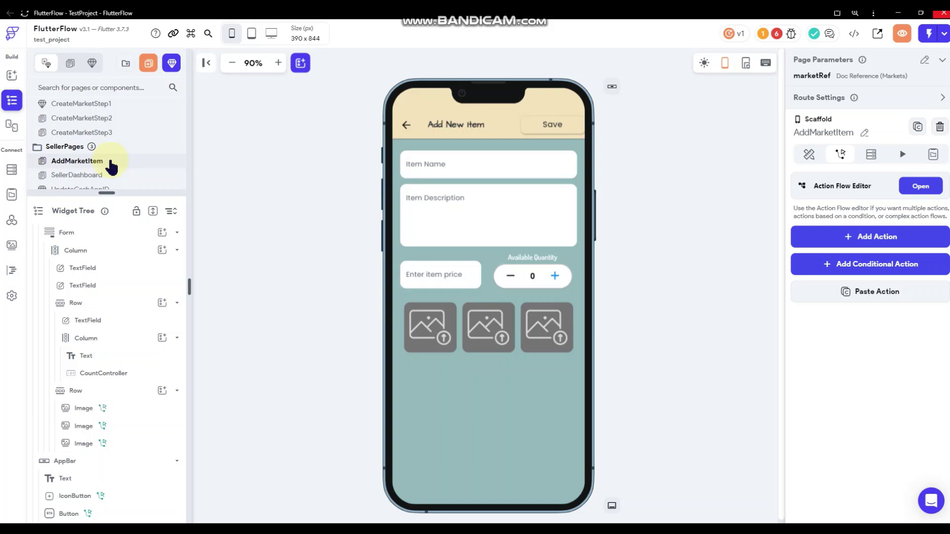
{"action": "right_click", "coordinate": [111, 163]}
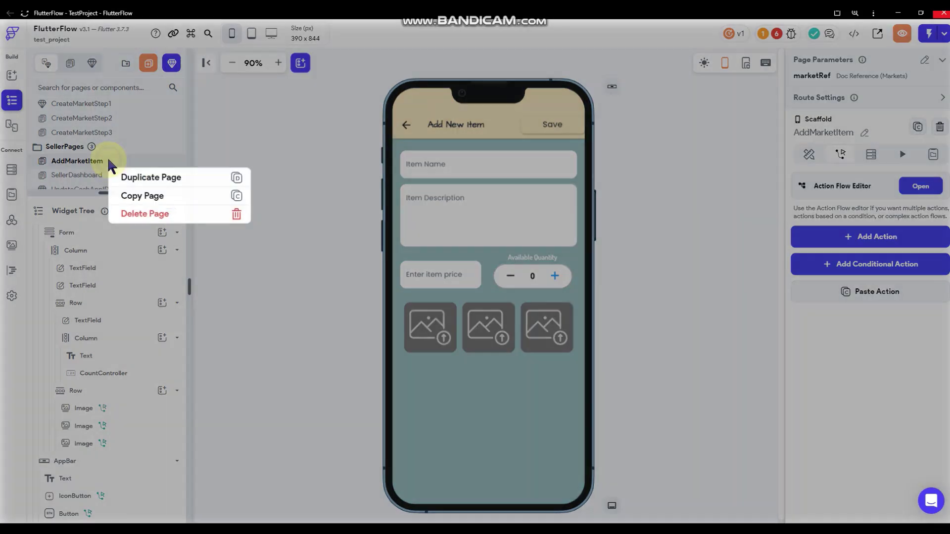
{"action": "left_click", "coordinate": [130, 176]}
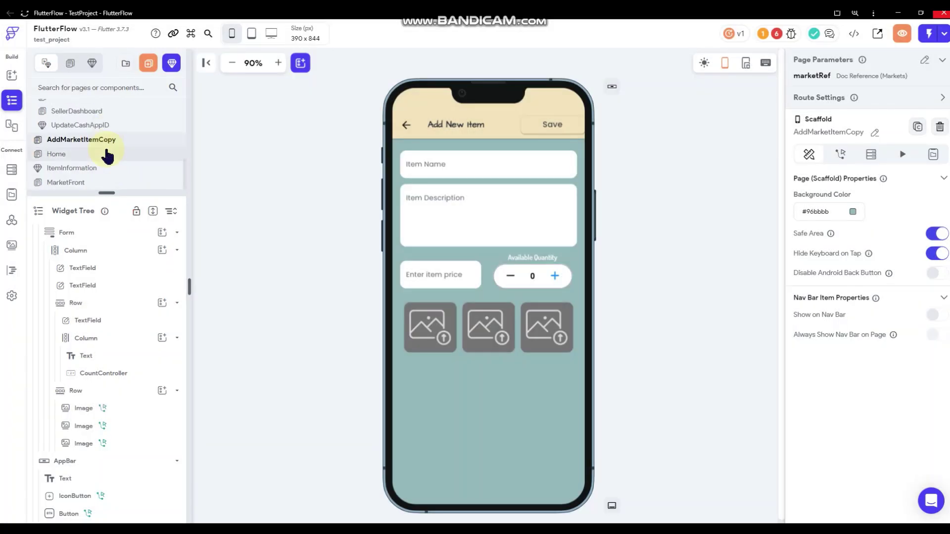
{"action": "scroll", "coordinate": [96, 153], "scroll_direction": "up", "scroll_amount": 2}
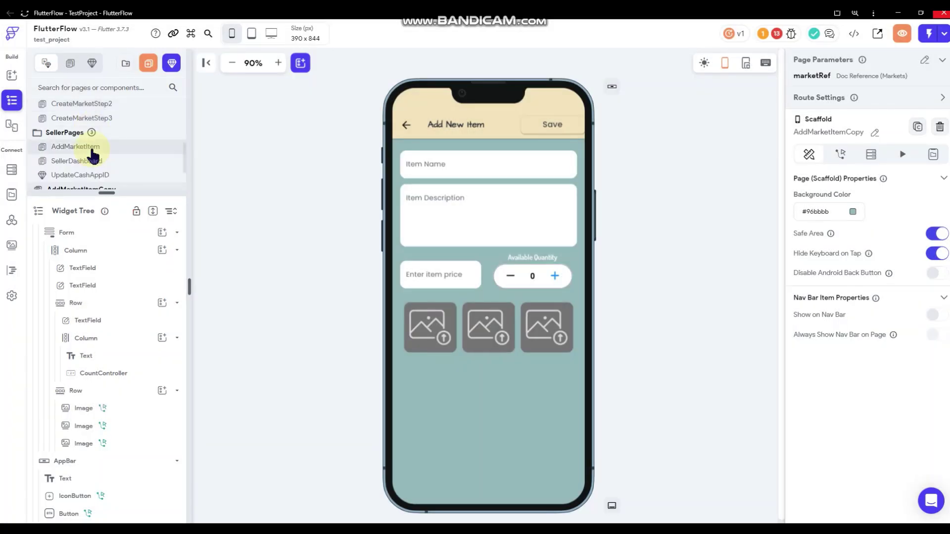
{"action": "scroll", "coordinate": [91, 154], "scroll_direction": "down", "scroll_amount": 1}
{"action": "mouse_move", "coordinate": [40, 138]}
{"action": "left_mouse_down"}
{"action": "mouse_move", "coordinate": [101, 137]}
{"action": "mouse_move", "coordinate": [58, 135]}
{"action": "left_mouse_up"}
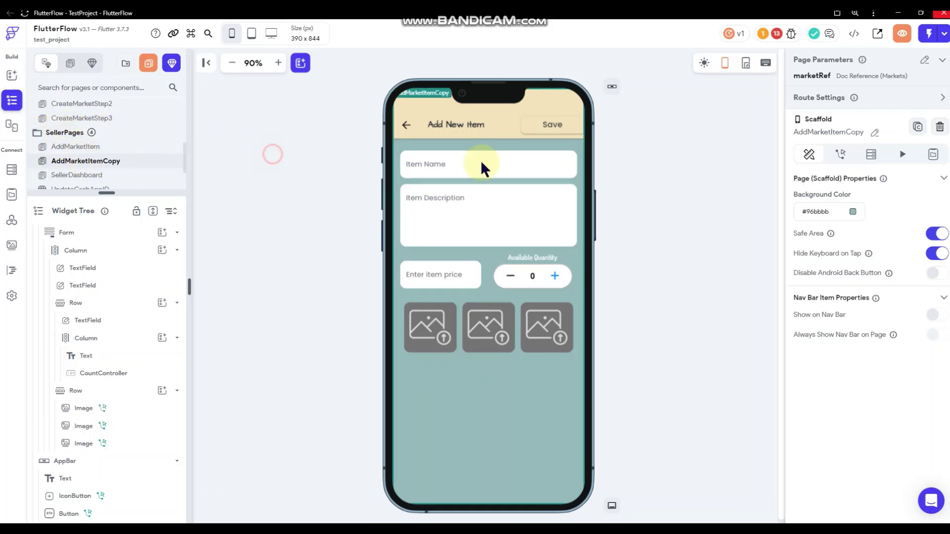
Rename the duplicated page as EditMarketSettings.
{"action": "left_click", "coordinate": [874, 132]}
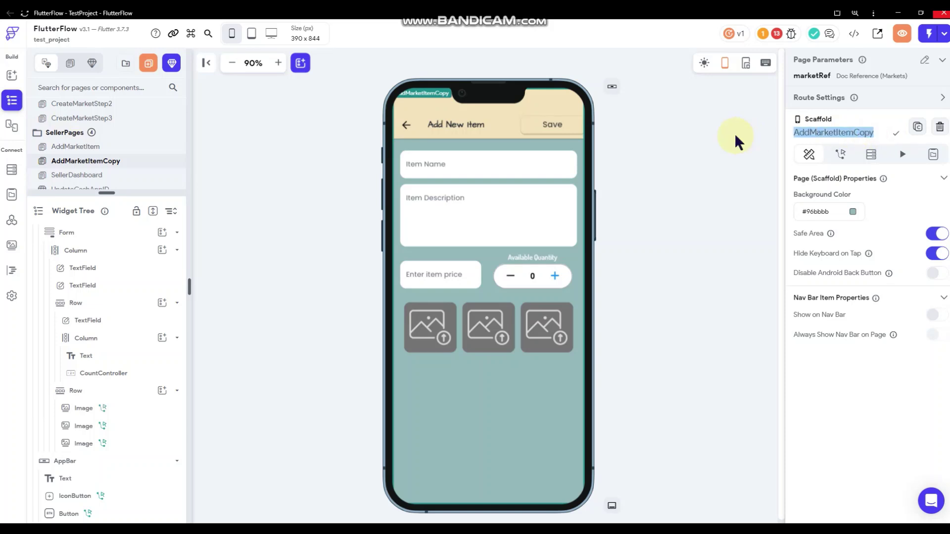
{"action": "type", "text": "EditMark"}
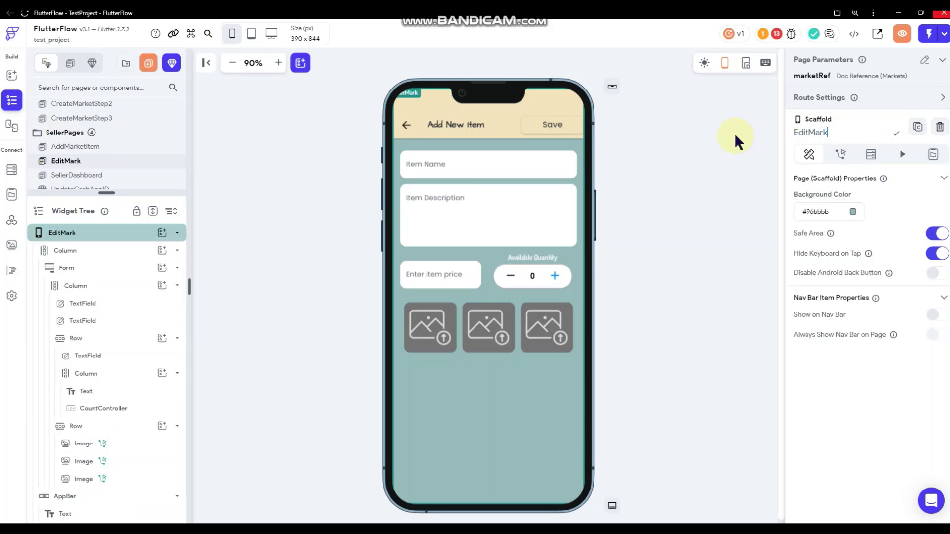
{"action": "type", "text": "etSettings"}
{"action": "left_click", "coordinate": [650, 164]}
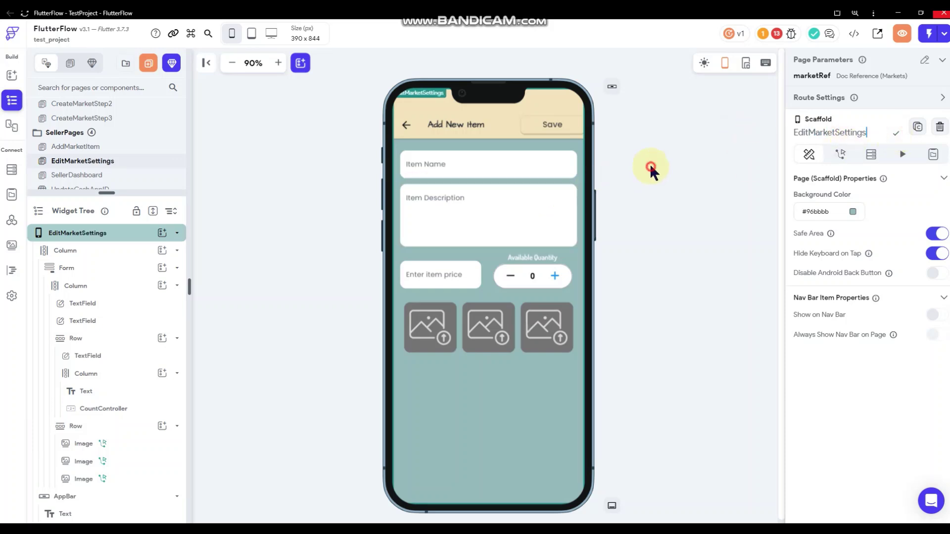
Change the app bar title text of the EditMarketSettings page to "Edit Market".
{"action": "left_click", "coordinate": [473, 120]}
{"action": "left_click", "coordinate": [857, 130]}
{"action": "key", "text": "ctrl+a"}
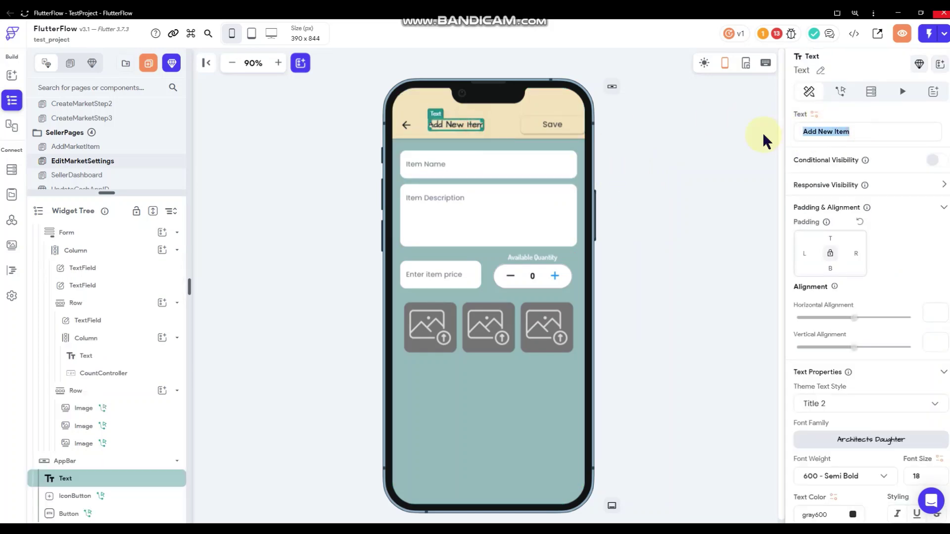
{"action": "type", "text": "Edit "}
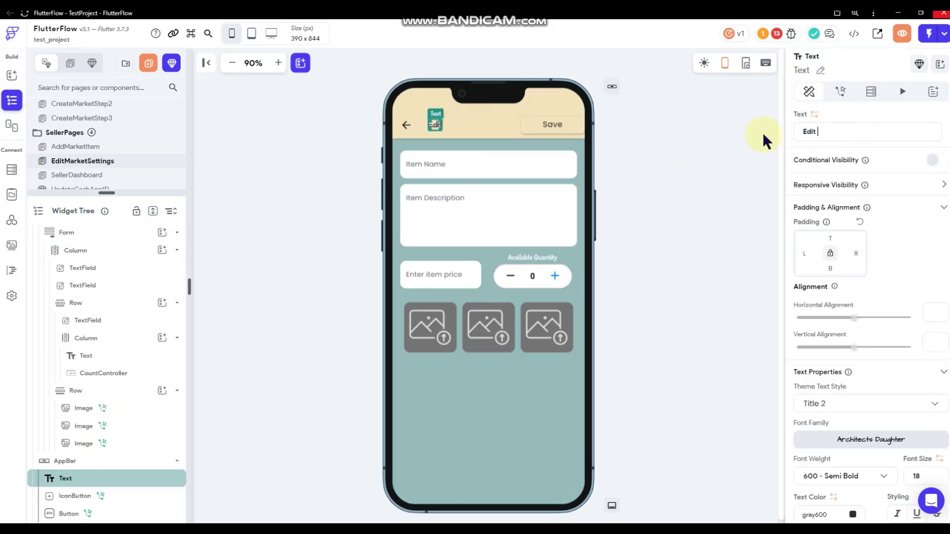
{"action": "type", "text": "Market"}
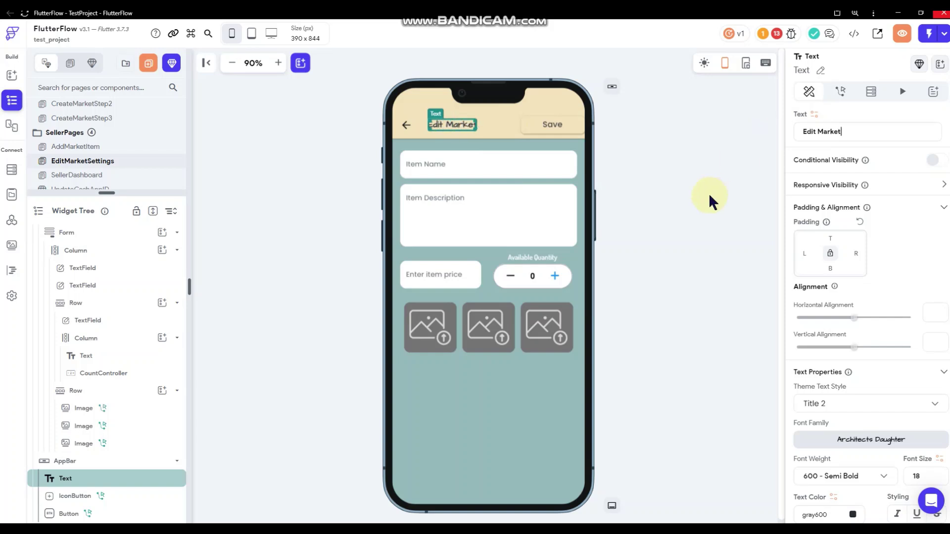
{"action": "left_click", "coordinate": [705, 192]}
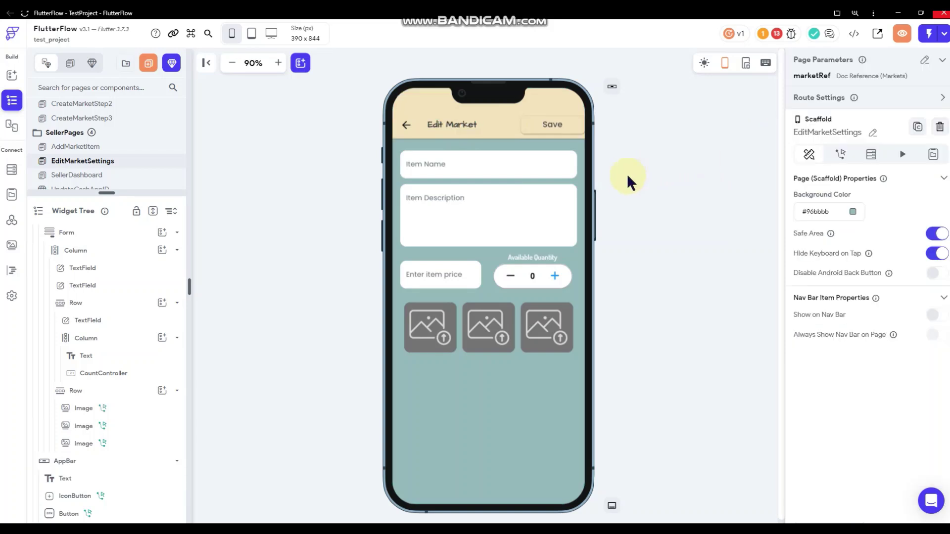
Delete the Item Name text field from the EditMarketSettings form.
{"action": "left_click", "coordinate": [518, 173]}
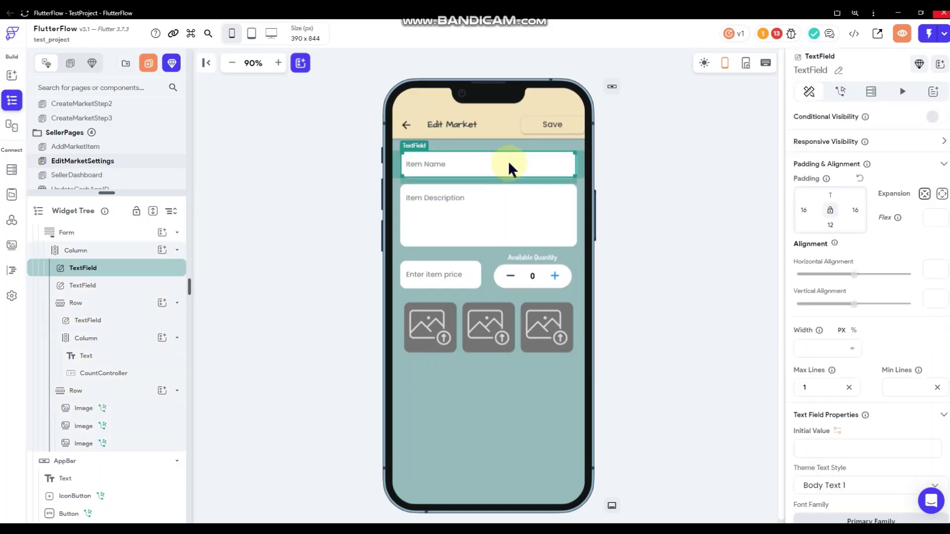
{"action": "right_click", "coordinate": [509, 163]}
{"action": "left_click", "coordinate": [540, 177]}
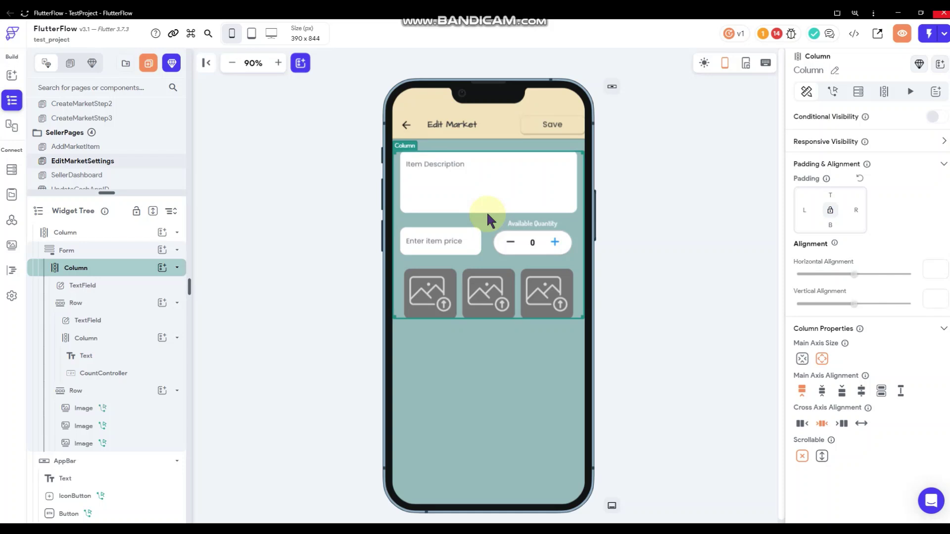
Examine the market description field on CreateMarketStep2 and the market name field on CreateMarketStep1 for comparison with the Item Description field.
{"action": "left_click", "coordinate": [476, 178]}
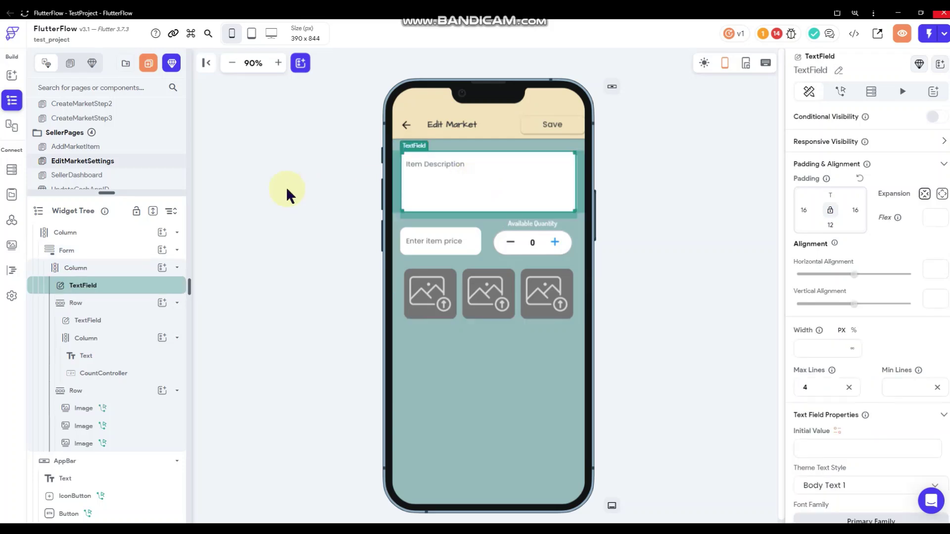
{"action": "scroll", "coordinate": [119, 147], "scroll_direction": "down", "scroll_amount": 2}
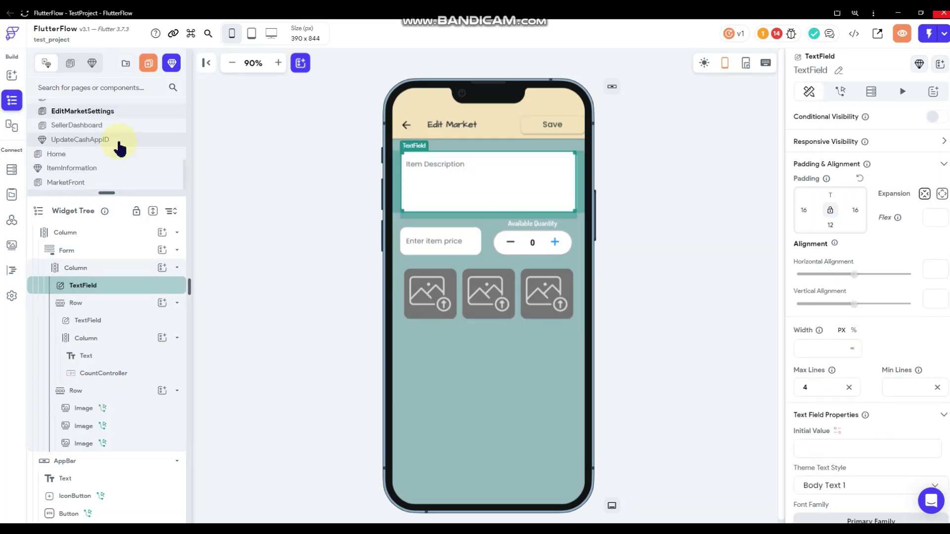
{"action": "scroll", "coordinate": [119, 148], "scroll_direction": "up", "scroll_amount": 2}
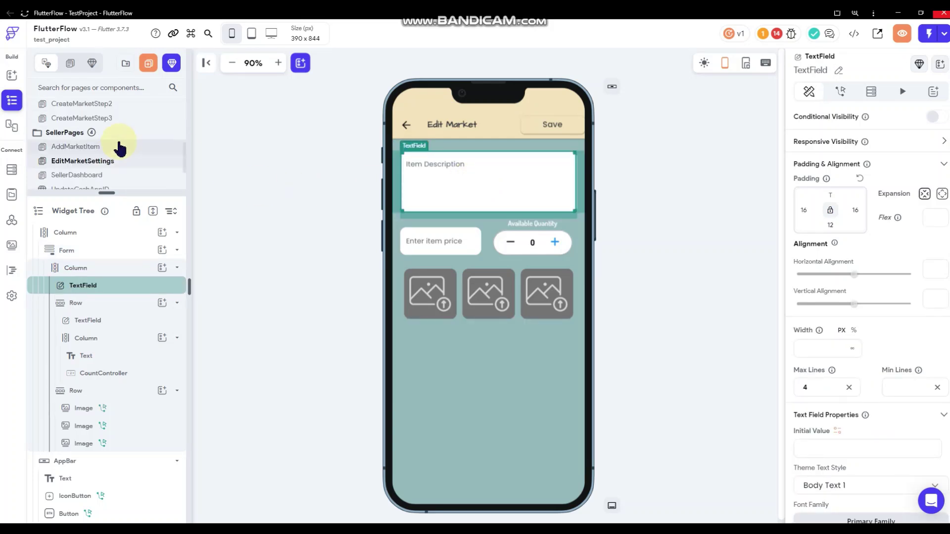
{"action": "scroll", "coordinate": [120, 148], "scroll_direction": "down", "scroll_amount": 2}
{"action": "scroll", "coordinate": [119, 151], "scroll_direction": "up", "scroll_amount": 4}
{"action": "left_click", "coordinate": [118, 154]}
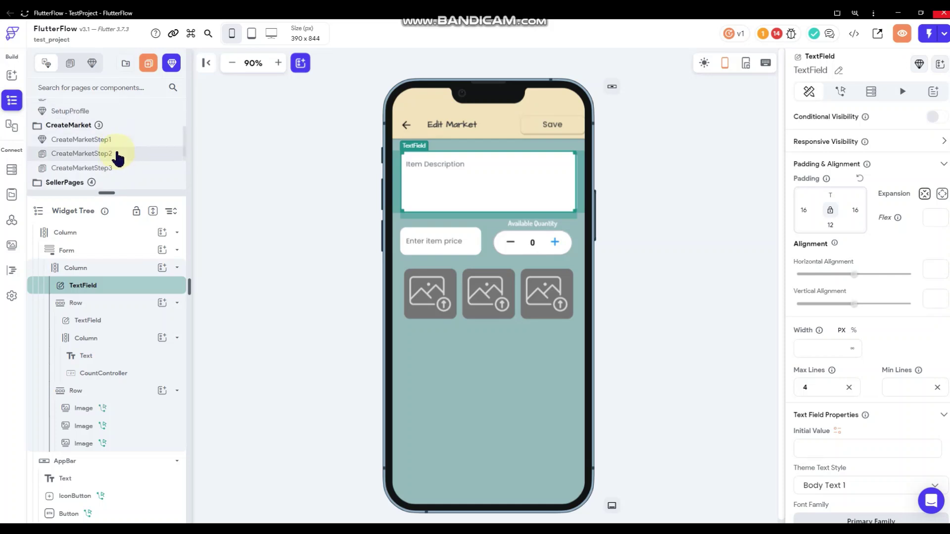
{"action": "left_click", "coordinate": [437, 230]}
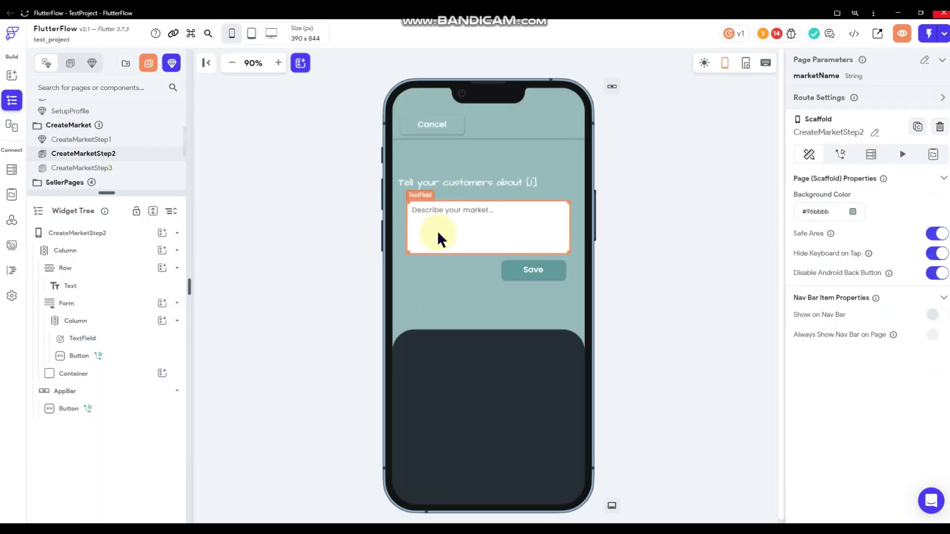
{"action": "scroll", "coordinate": [863, 242], "scroll_direction": "down", "scroll_amount": 2}
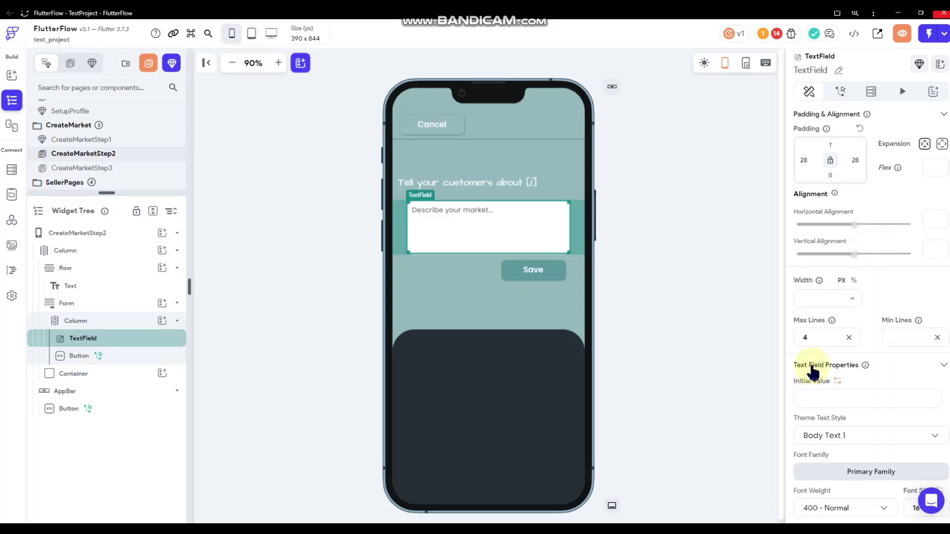
{"action": "left_click", "coordinate": [105, 142]}
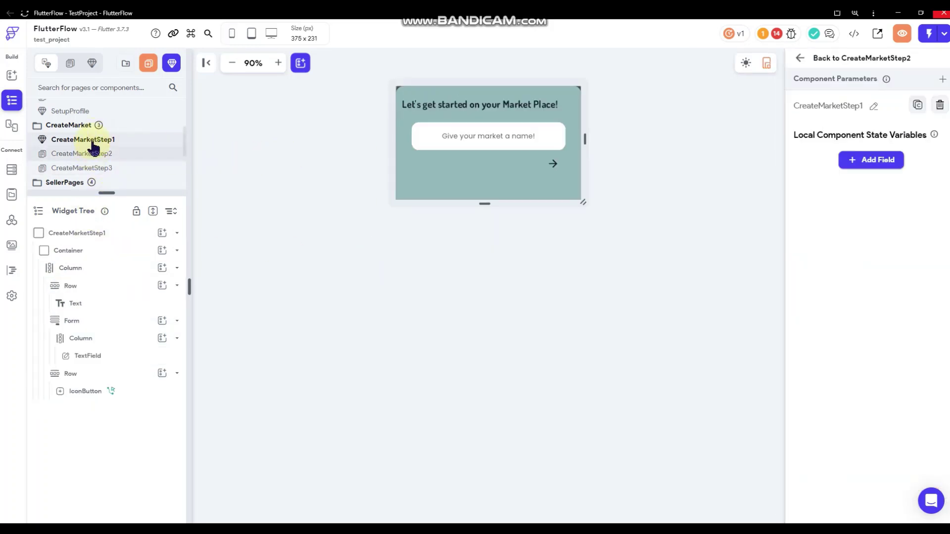
{"action": "scroll", "coordinate": [93, 144], "scroll_direction": "up", "scroll_amount": 2}
{"action": "scroll", "coordinate": [117, 148], "scroll_direction": "down", "scroll_amount": 4}
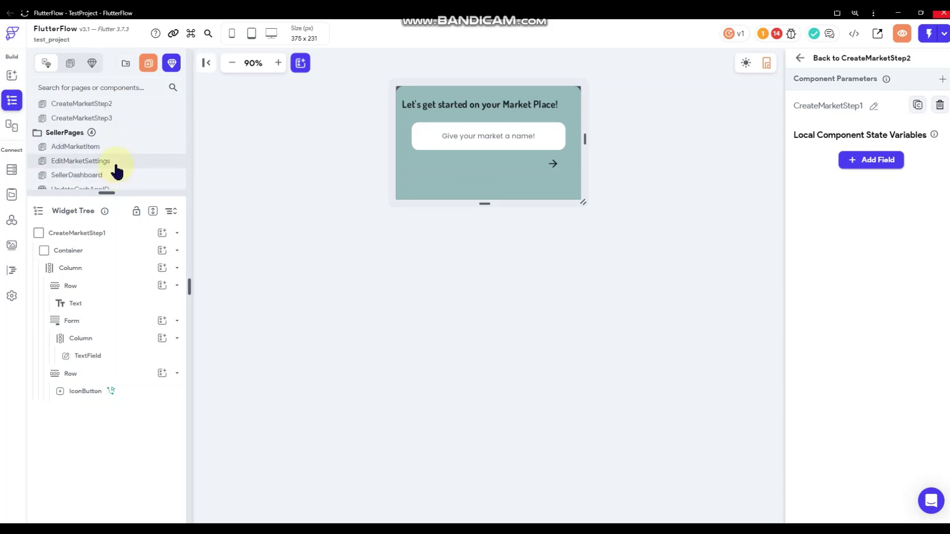
Give the Customize Shop container on SellerDashboard an On Tap action navigating to EditMarketSettings with a Slide Left transition.
{"action": "scroll", "coordinate": [109, 155], "scroll_direction": "down", "scroll_amount": 2}
{"action": "left_click", "coordinate": [99, 124]}
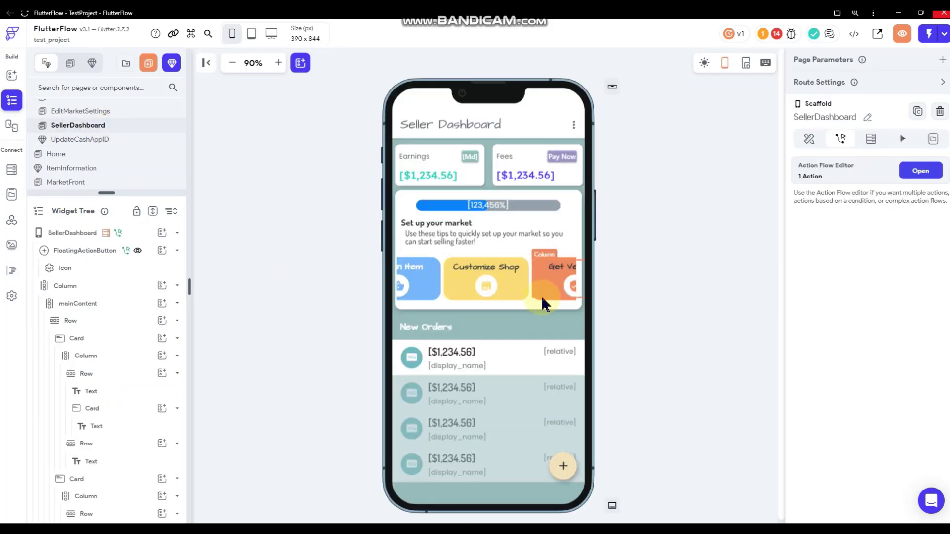
{"action": "left_click", "coordinate": [515, 297]}
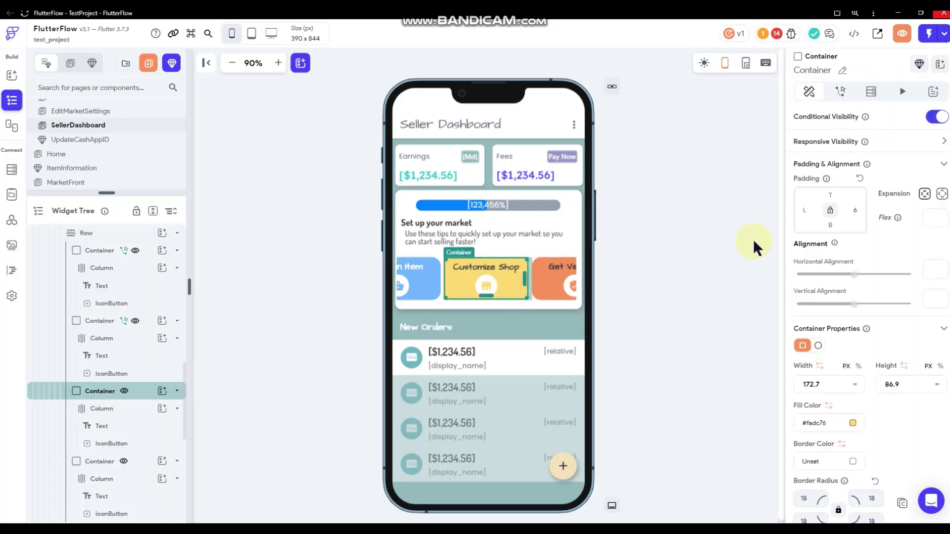
{"action": "left_click", "coordinate": [840, 92]}
{"action": "left_click", "coordinate": [849, 174]}
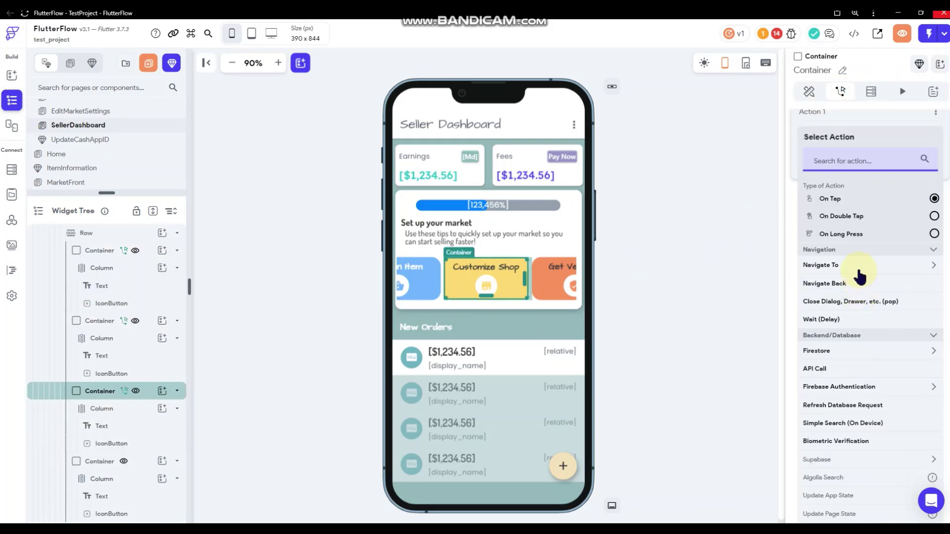
{"action": "left_click", "coordinate": [859, 266]}
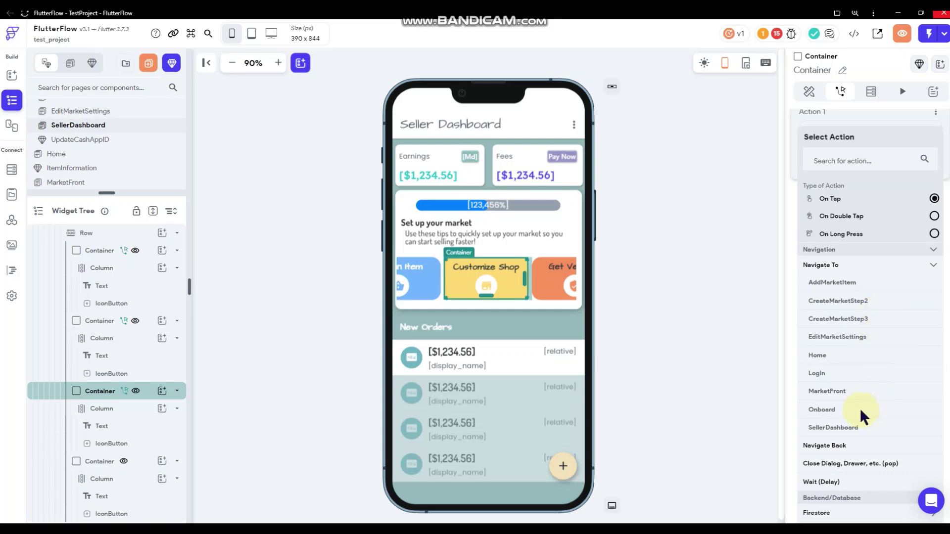
{"action": "left_click", "coordinate": [840, 340]}
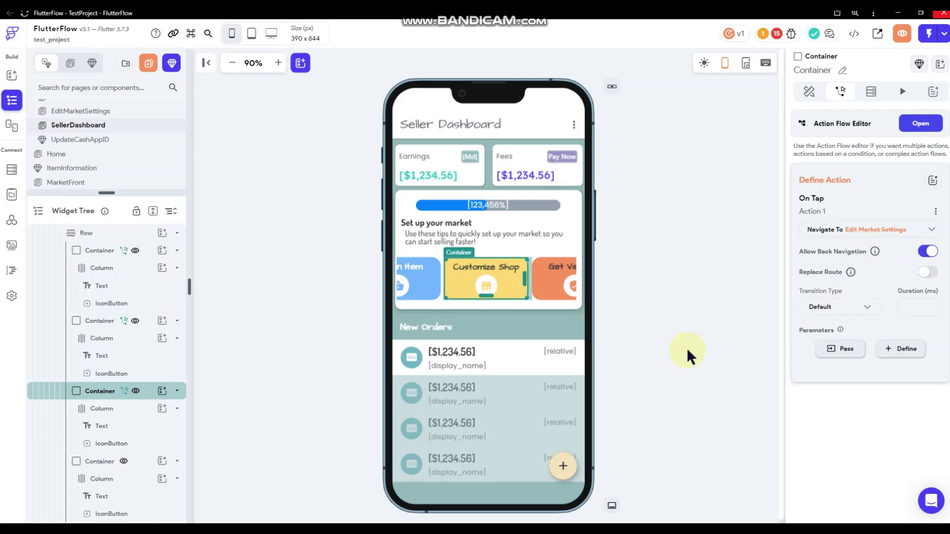
{"action": "left_click", "coordinate": [840, 309]}
{"action": "left_click", "coordinate": [840, 434]}
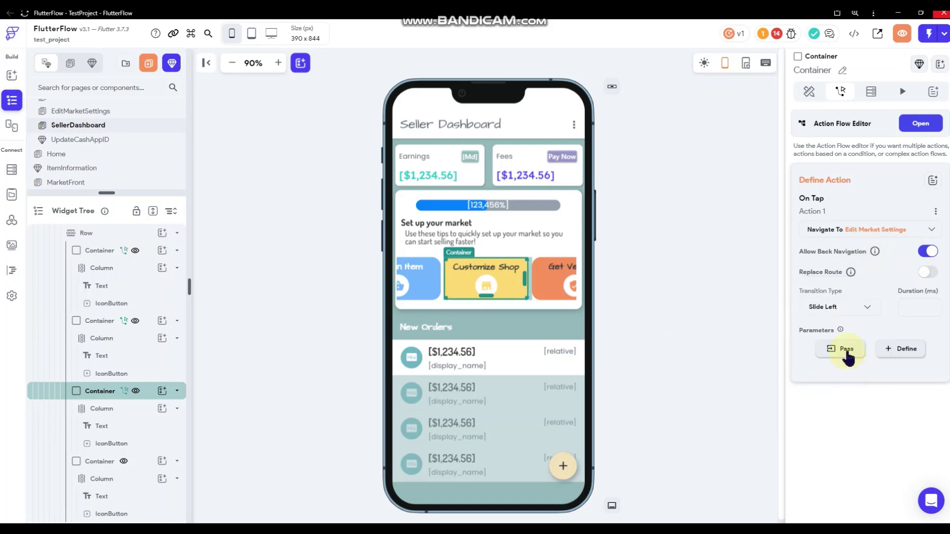
Pass the marketRef parameter in the Customize Shop navigation action, using the Markets document's Reference as its value.
{"action": "left_click", "coordinate": [844, 349]}
{"action": "left_click", "coordinate": [847, 354]}
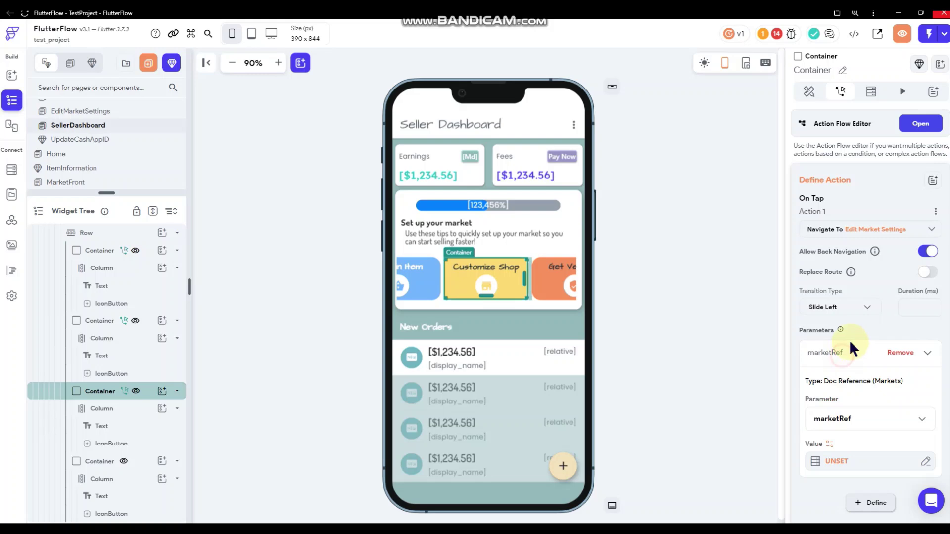
{"action": "scroll", "coordinate": [846, 371], "scroll_direction": "down", "scroll_amount": 1}
{"action": "left_click", "coordinate": [833, 405]}
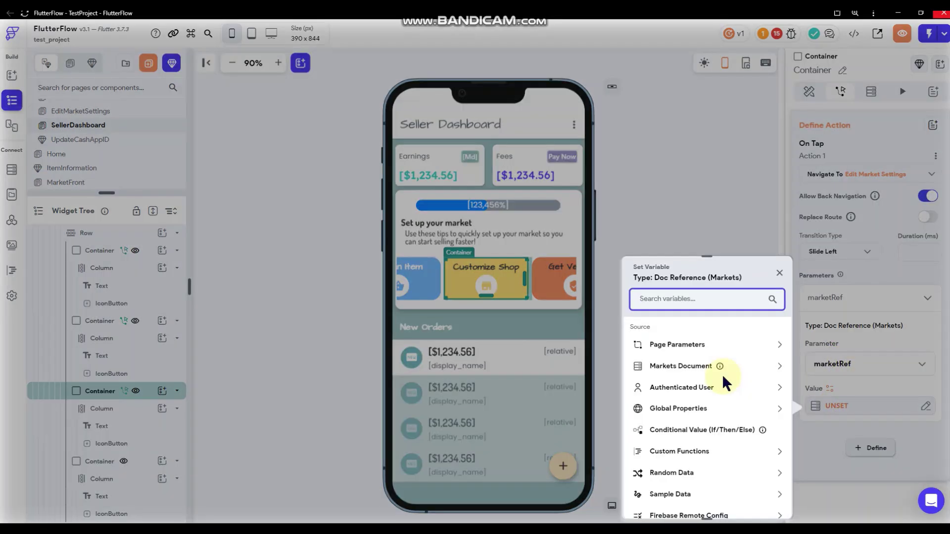
{"action": "left_click", "coordinate": [691, 372]}
{"action": "scroll", "coordinate": [693, 376], "scroll_direction": "down", "scroll_amount": 10}
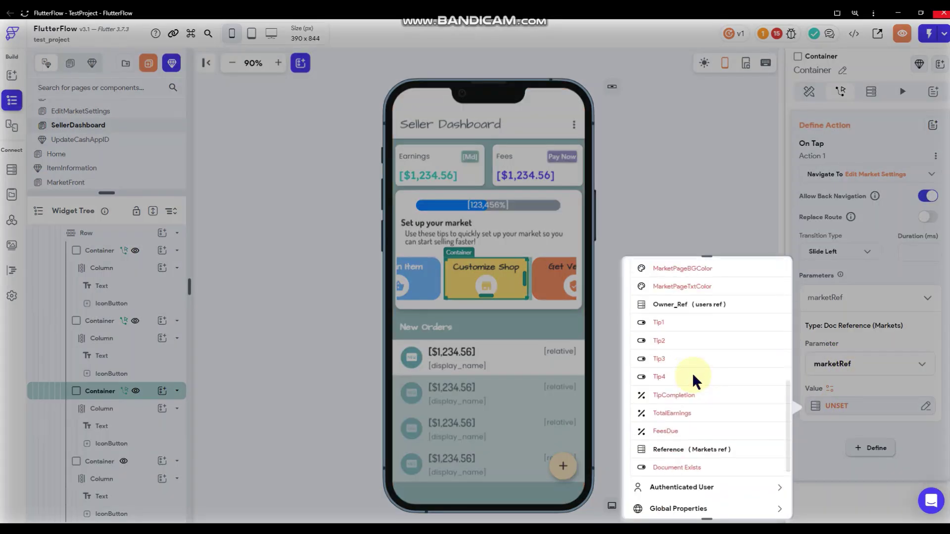
{"action": "left_click", "coordinate": [682, 320]}
{"action": "left_click", "coordinate": [762, 501]}
{"action": "left_click", "coordinate": [357, 270]}
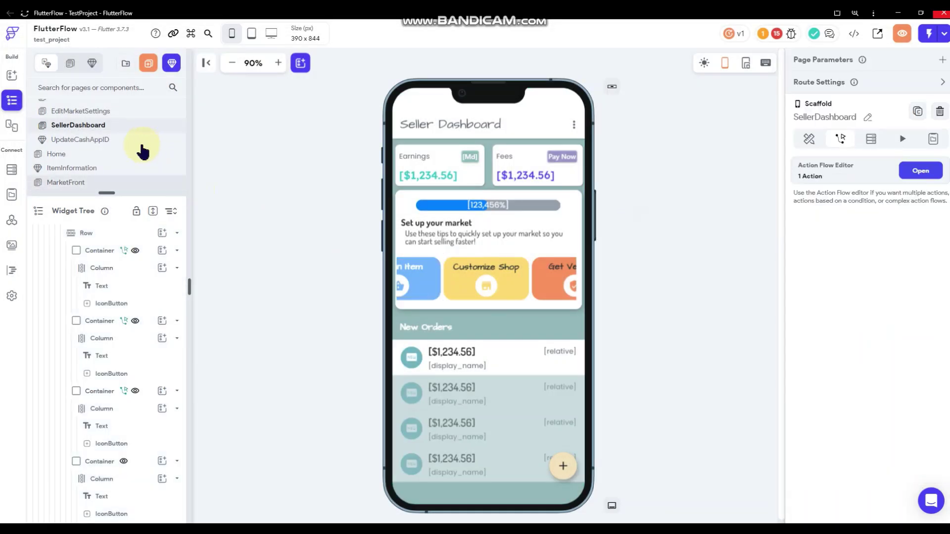
Add a Document from Reference backend query on the Markets collection to the EditMarketSettings page and open its reference value for selection.
{"action": "scroll", "coordinate": [127, 148], "scroll_direction": "up", "scroll_amount": 2}
{"action": "left_click", "coordinate": [127, 161]}
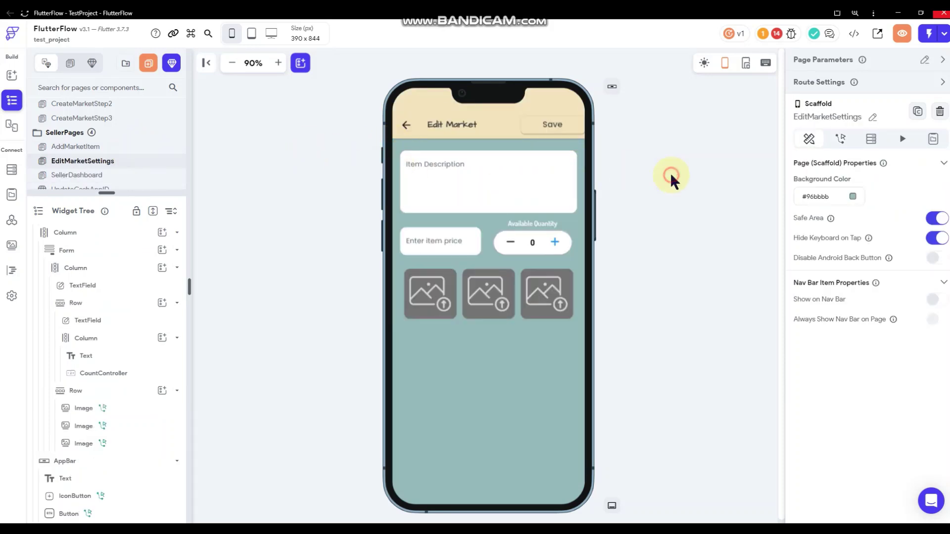
{"action": "left_click", "coordinate": [505, 186]}
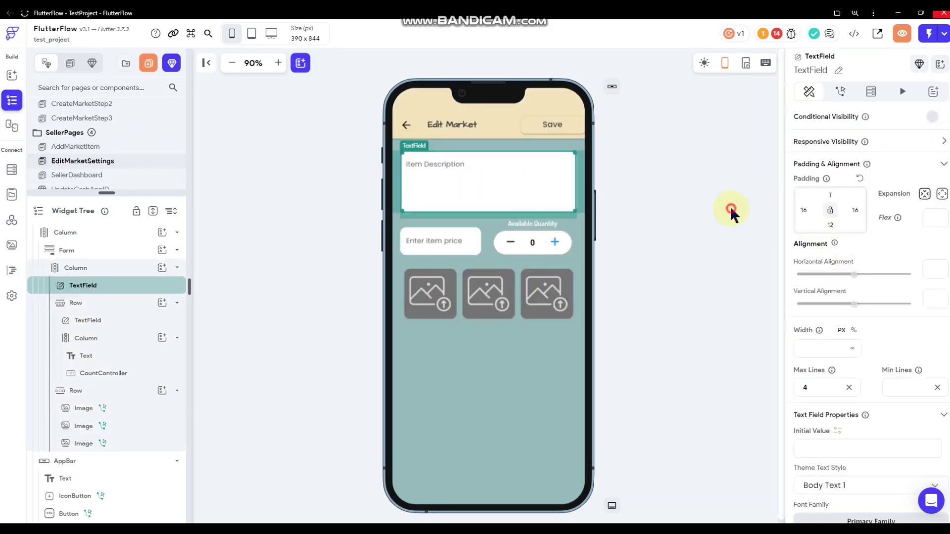
{"action": "left_click", "coordinate": [731, 208]}
{"action": "left_click", "coordinate": [870, 155]}
{"action": "left_click", "coordinate": [823, 189]}
{"action": "left_click", "coordinate": [712, 180]}
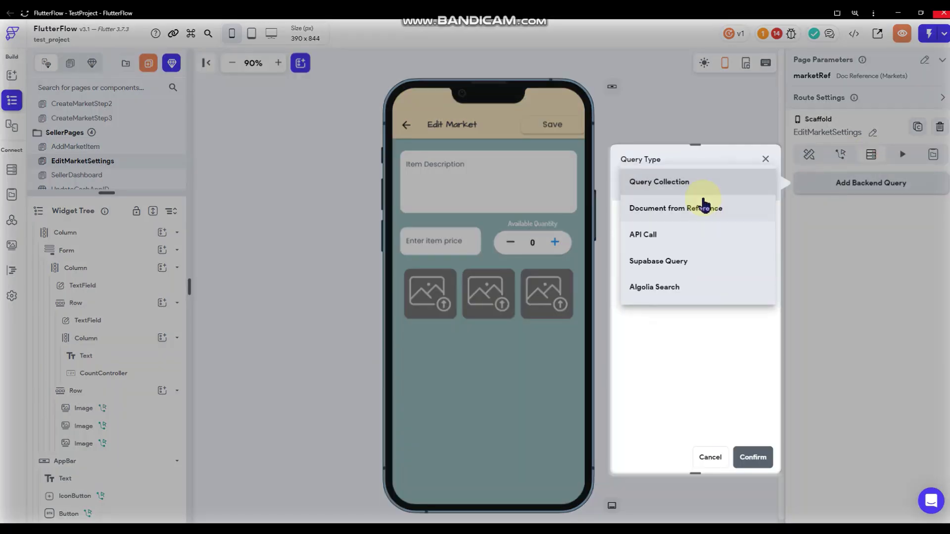
{"action": "left_click", "coordinate": [685, 216]}
{"action": "left_click", "coordinate": [672, 262]}
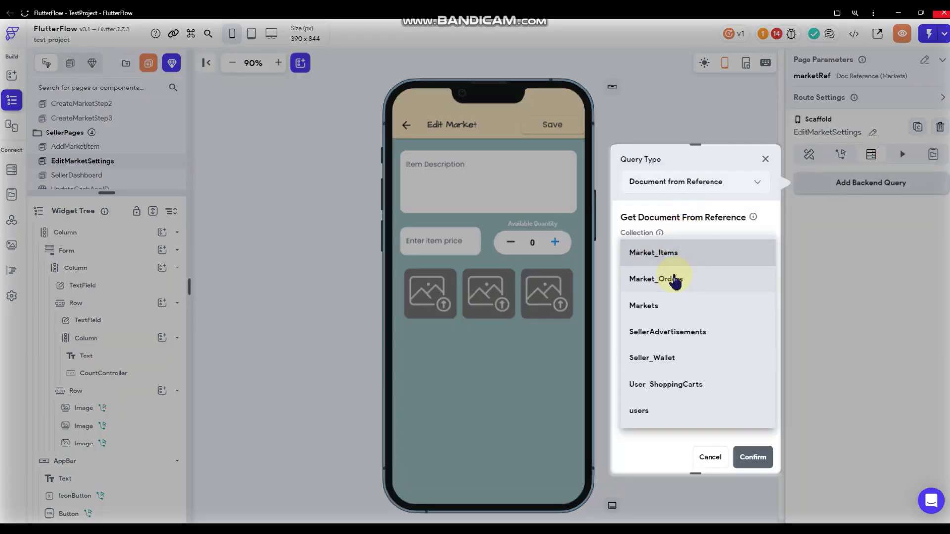
{"action": "left_click", "coordinate": [680, 307]}
{"action": "left_click", "coordinate": [679, 280]}
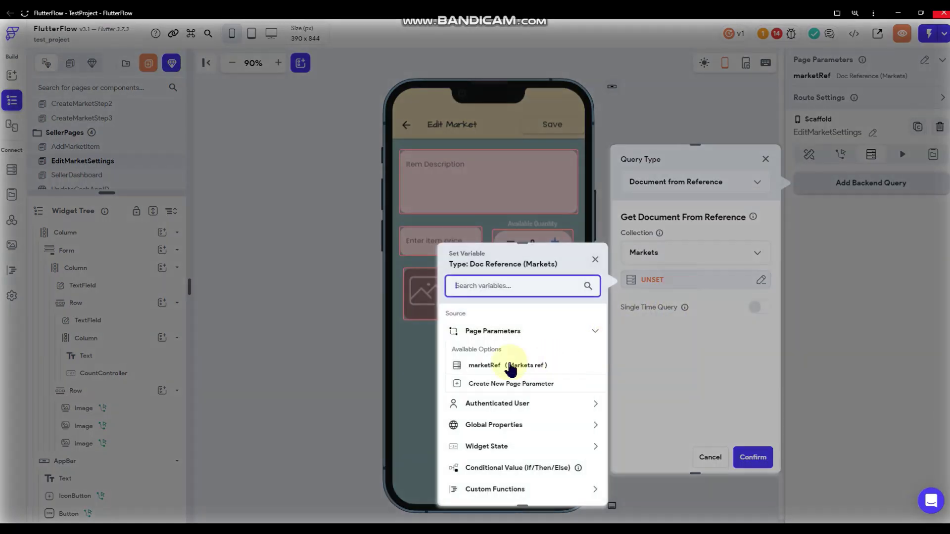
Set the EditMarketSettings page's Markets document query to use the marketRef page parameter and confirm the query.
{"action": "left_click", "coordinate": [485, 365]}
{"action": "left_click", "coordinate": [577, 485]}
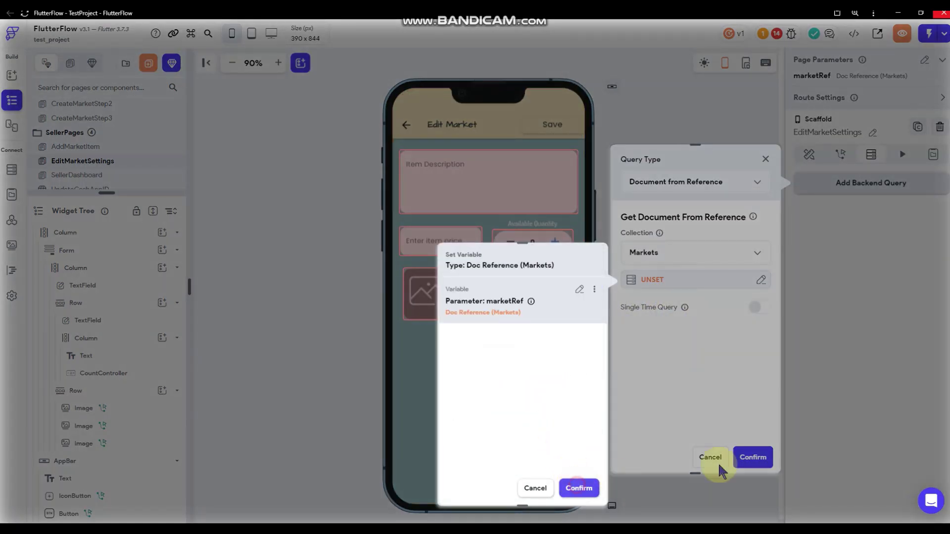
{"action": "left_click", "coordinate": [748, 459]}
Set the initial value of the item description text field to the Description field of the Markets document.
{"action": "left_click", "coordinate": [469, 180]}
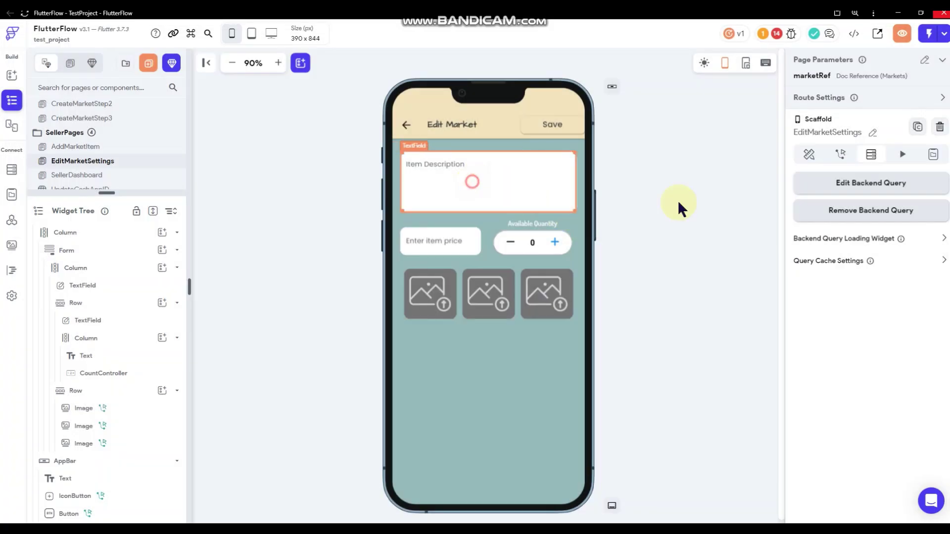
{"action": "scroll", "coordinate": [862, 263], "scroll_direction": "down", "scroll_amount": 3}
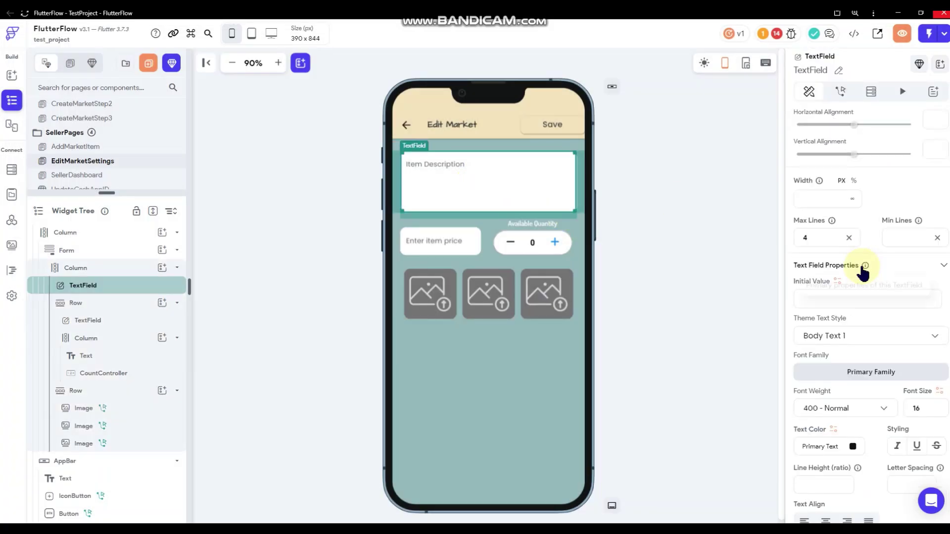
{"action": "left_click", "coordinate": [837, 281]}
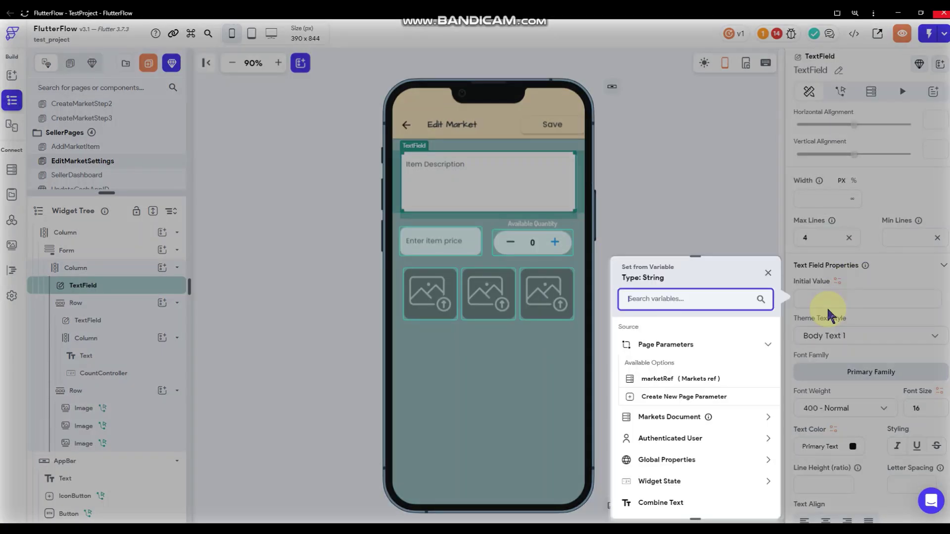
{"action": "left_click", "coordinate": [685, 417]}
{"action": "scroll", "coordinate": [710, 401], "scroll_direction": "down", "scroll_amount": 1}
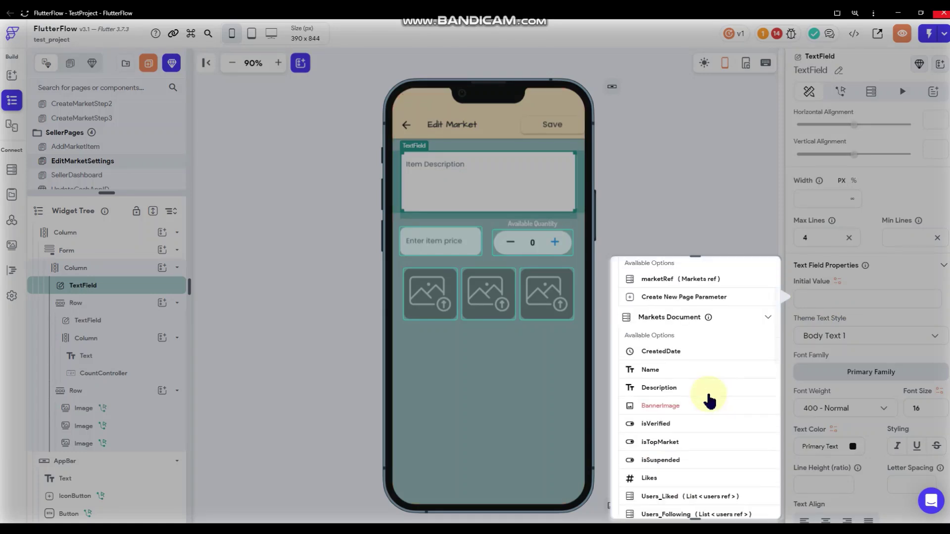
{"action": "left_click", "coordinate": [753, 379]}
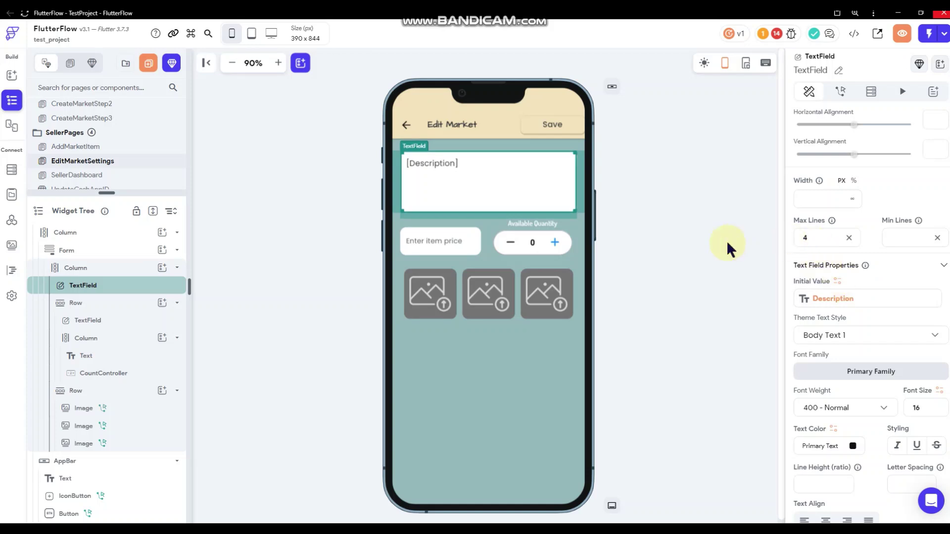
Reduce the font size of the description text field.
{"action": "scroll", "coordinate": [901, 380], "scroll_direction": "down", "scroll_amount": 1}
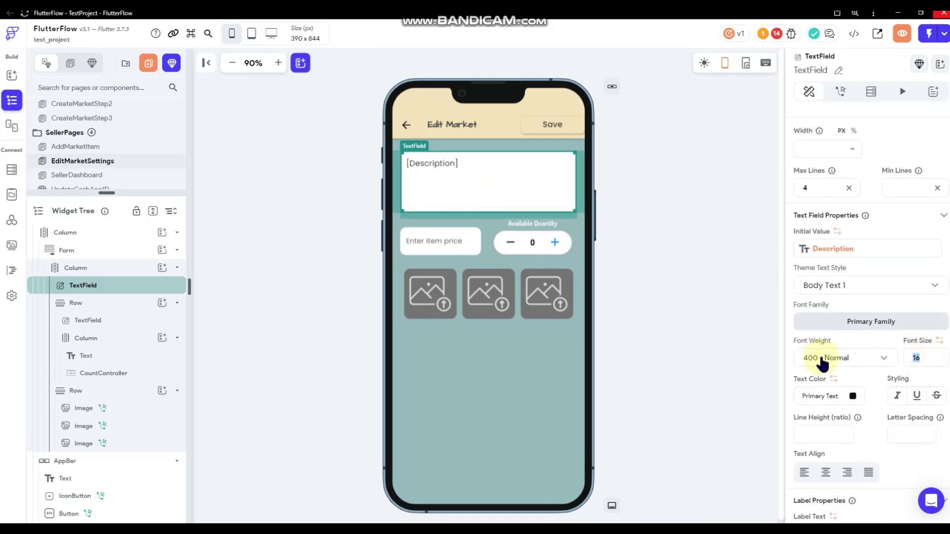
{"action": "type", "text": "1"}
{"action": "left_click", "coordinate": [726, 245]}
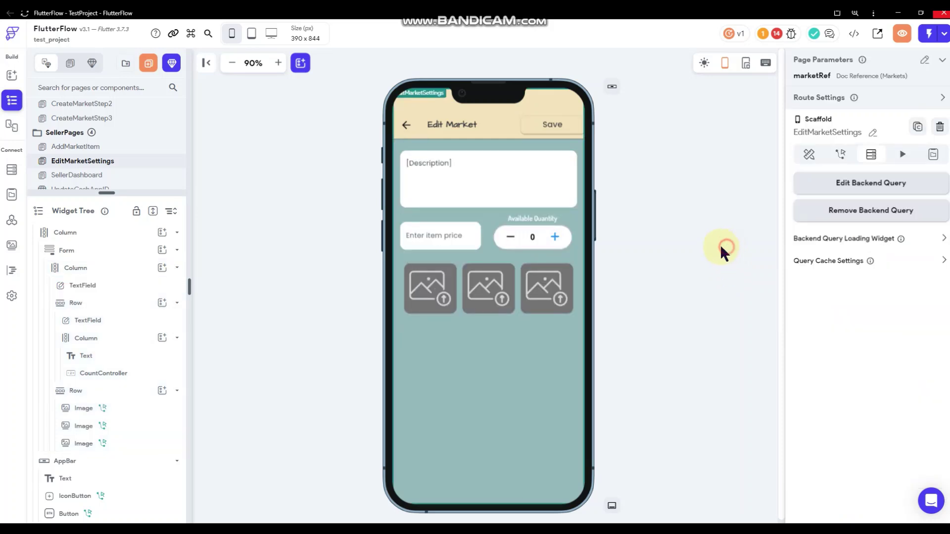
{"action": "key", "text": "ctrl+z"}
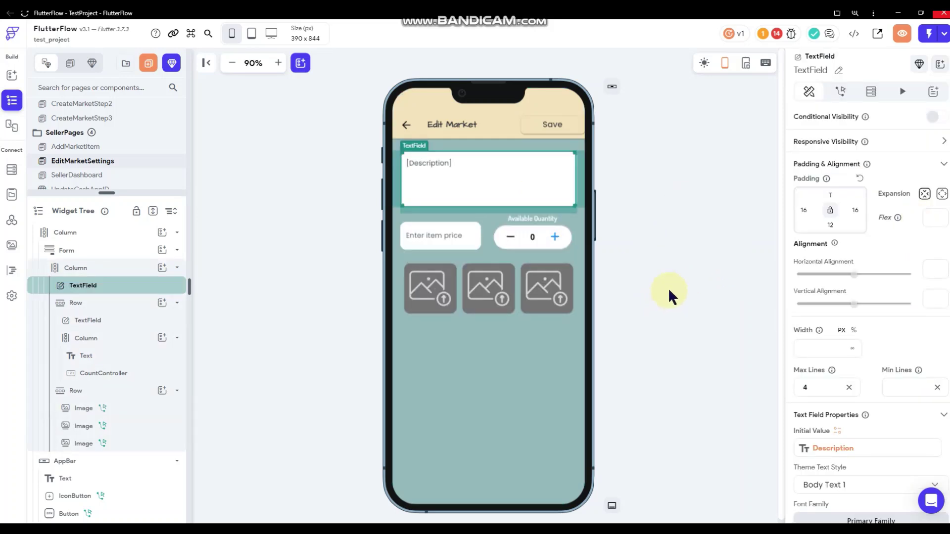
{"action": "left_click", "coordinate": [669, 291]}
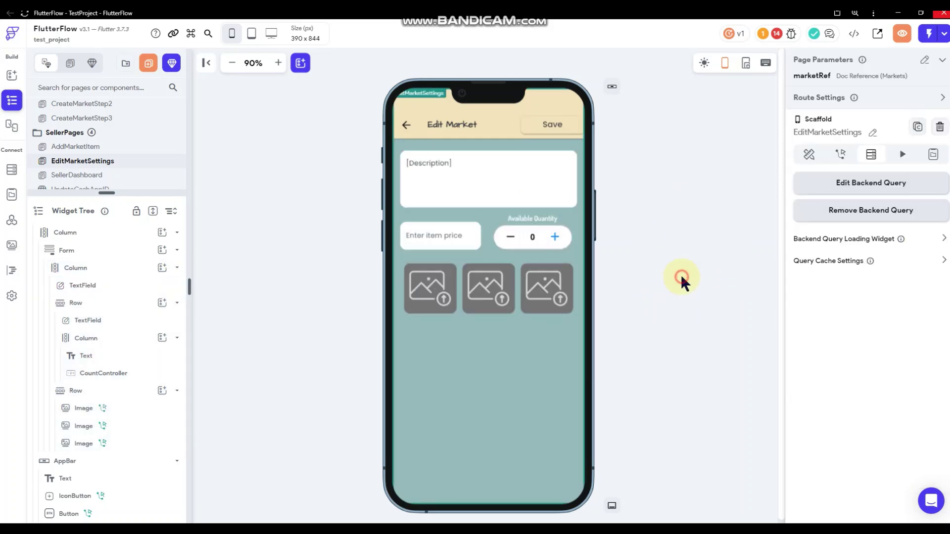
Delete the row with item price and available quantity and the row of three upload images from the form.
{"action": "left_click", "coordinate": [485, 242]}
{"action": "right_click", "coordinate": [485, 243]}
{"action": "key", "text": "Delete"}
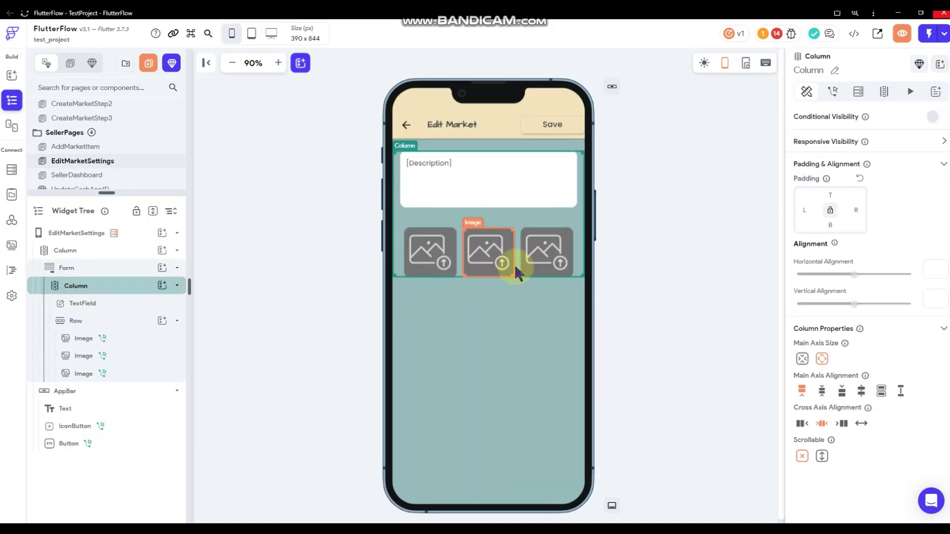
{"action": "left_click", "coordinate": [515, 264]}
{"action": "right_click", "coordinate": [516, 264]}
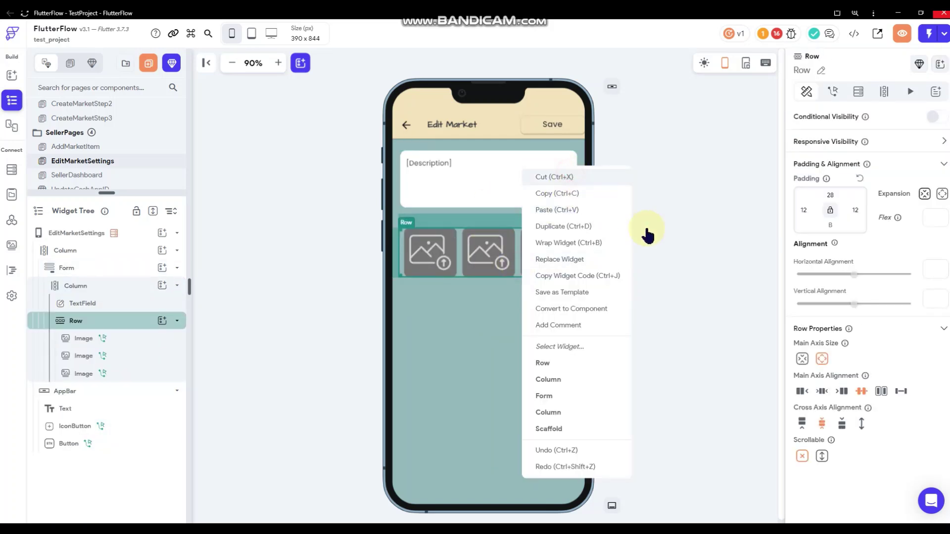
{"action": "key", "text": "Delete"}
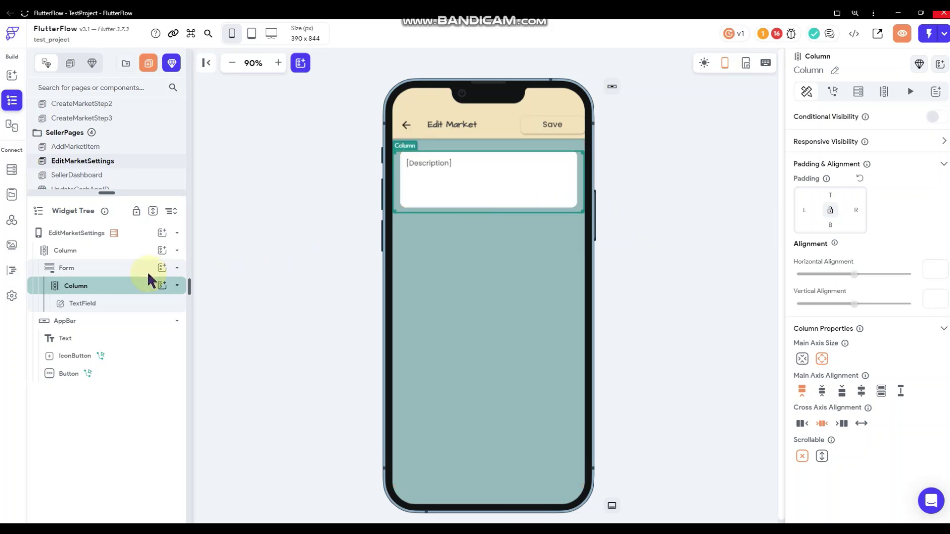
Increase the top padding of the Form widget.
{"action": "left_click", "coordinate": [113, 257]}
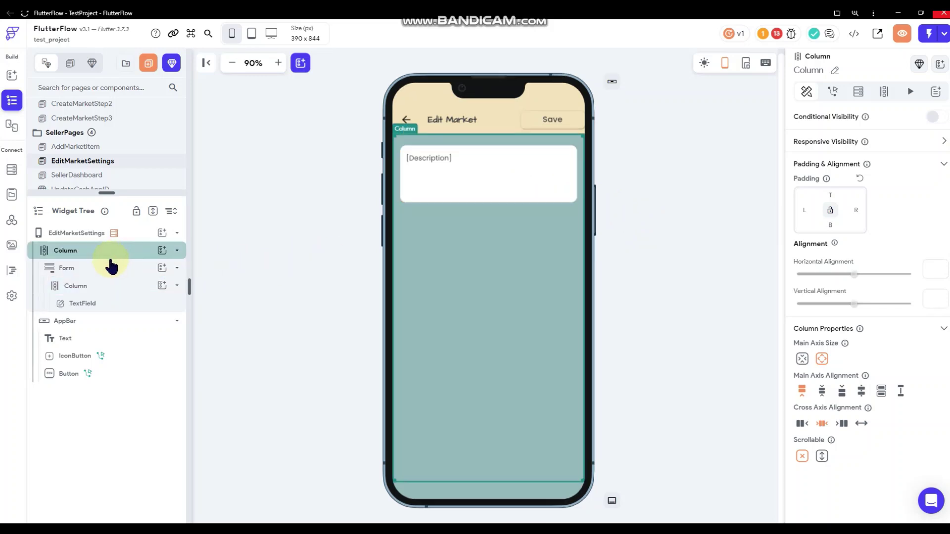
{"action": "left_click", "coordinate": [104, 270]}
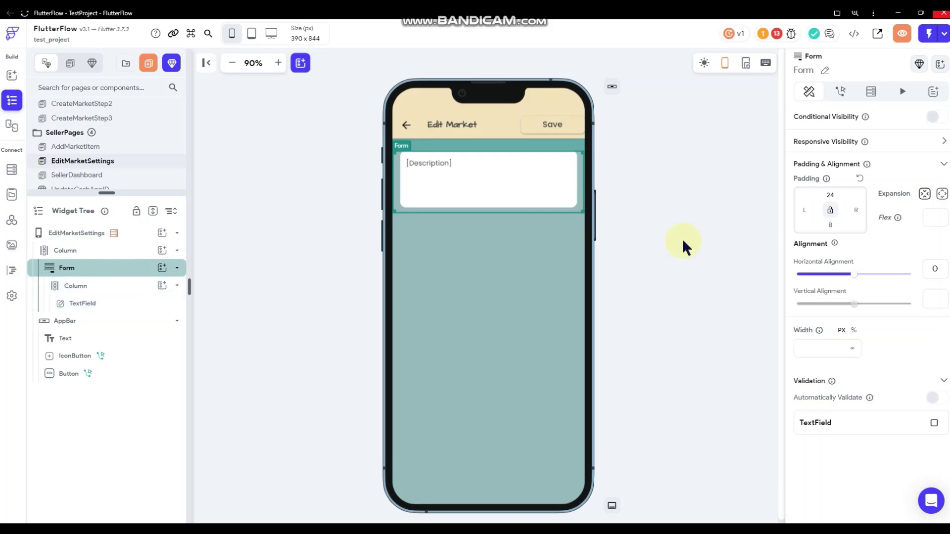
{"action": "left_click", "coordinate": [833, 196]}
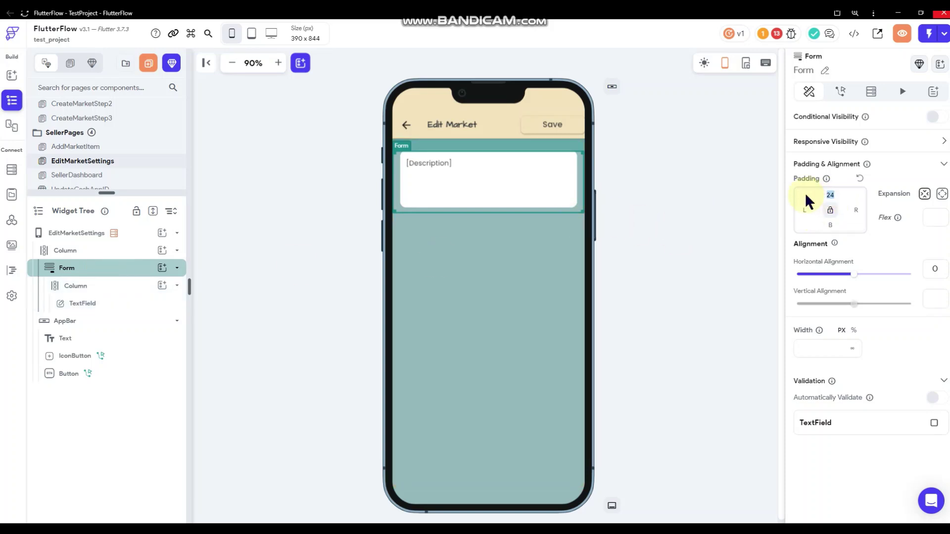
{"action": "left_click", "coordinate": [686, 316]}
Add an Image widget above the form with infinite width and a height of about 165 px.
{"action": "left_click", "coordinate": [11, 75]}
{"action": "left_click_drag", "start_coordinate": [123, 200], "coordinate": [474, 157]}
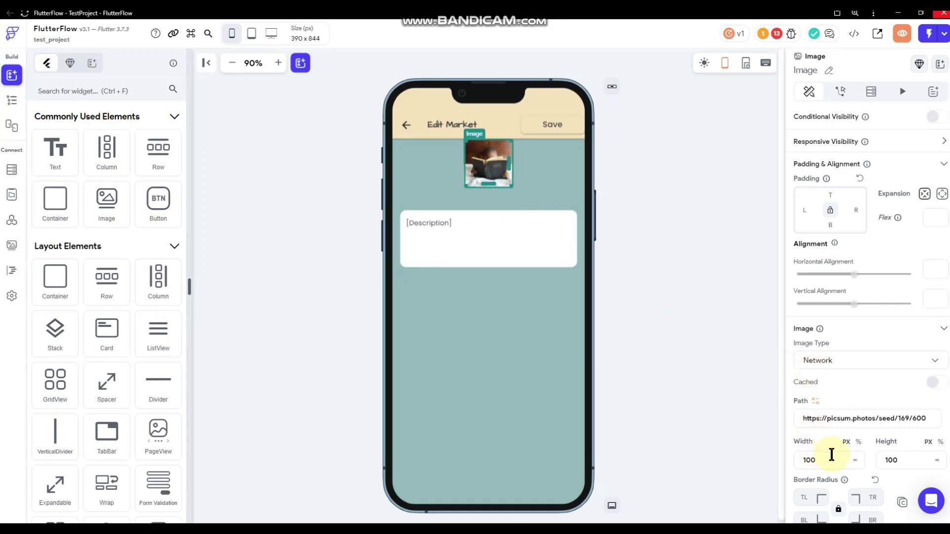
{"action": "left_click", "coordinate": [856, 460]}
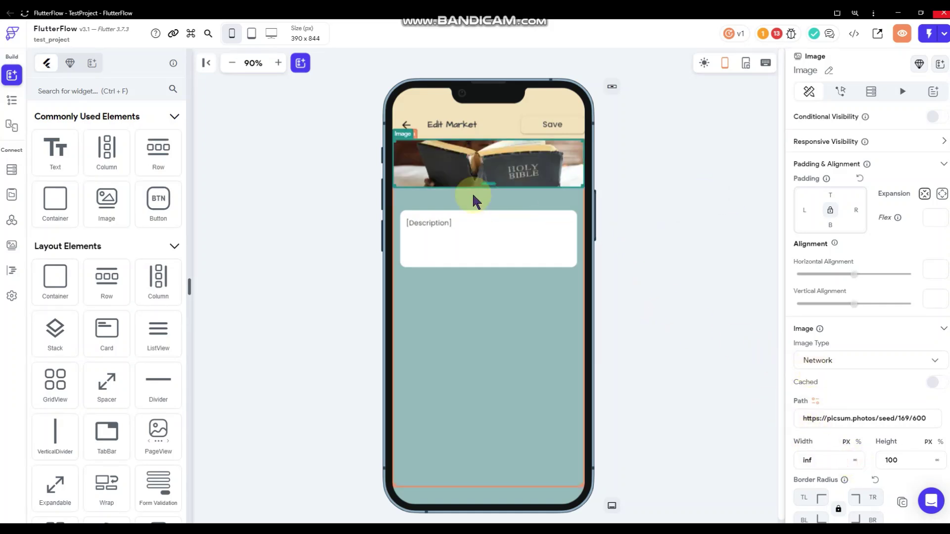
{"action": "left_click_drag", "start_coordinate": [487, 184], "coordinate": [486, 215]}
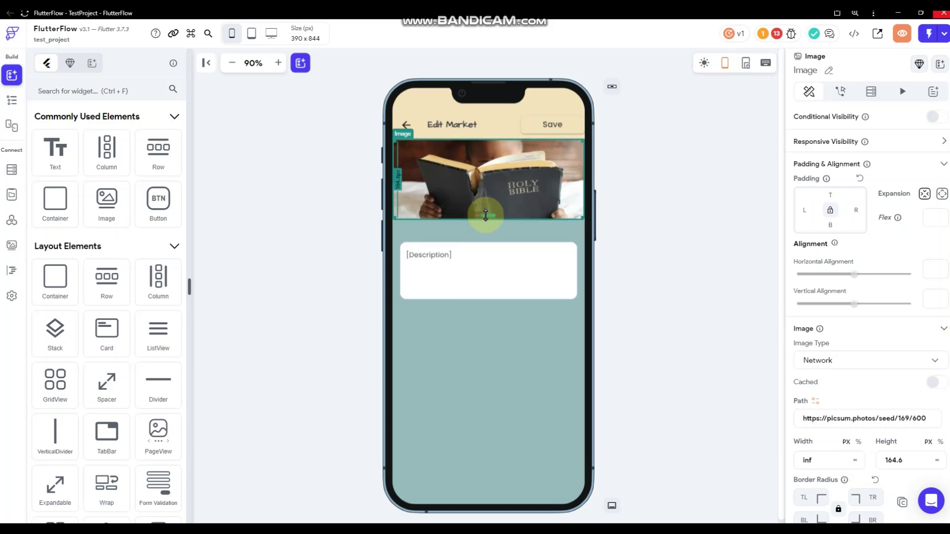
Cut the banner image, add a Stack above the form, and paste the image into it.
{"action": "right_click", "coordinate": [488, 176]}
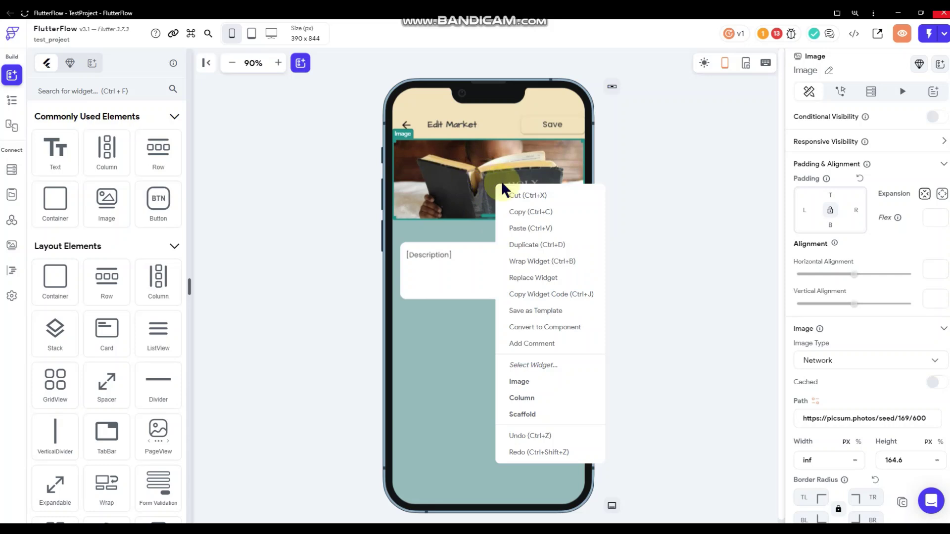
{"action": "key", "text": "Delete"}
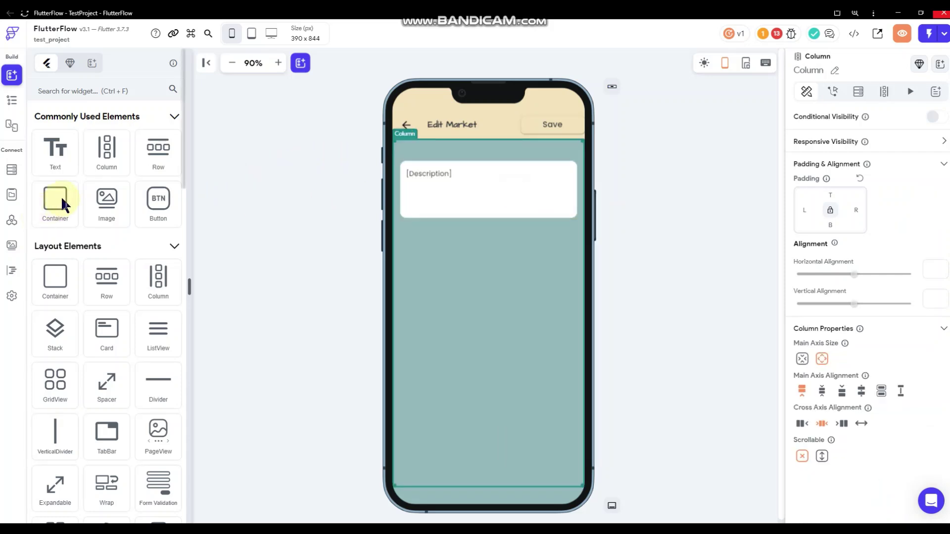
{"action": "scroll", "coordinate": [102, 198], "scroll_direction": "down", "scroll_amount": 2}
{"action": "left_click_drag", "start_coordinate": [49, 231], "coordinate": [470, 162]}
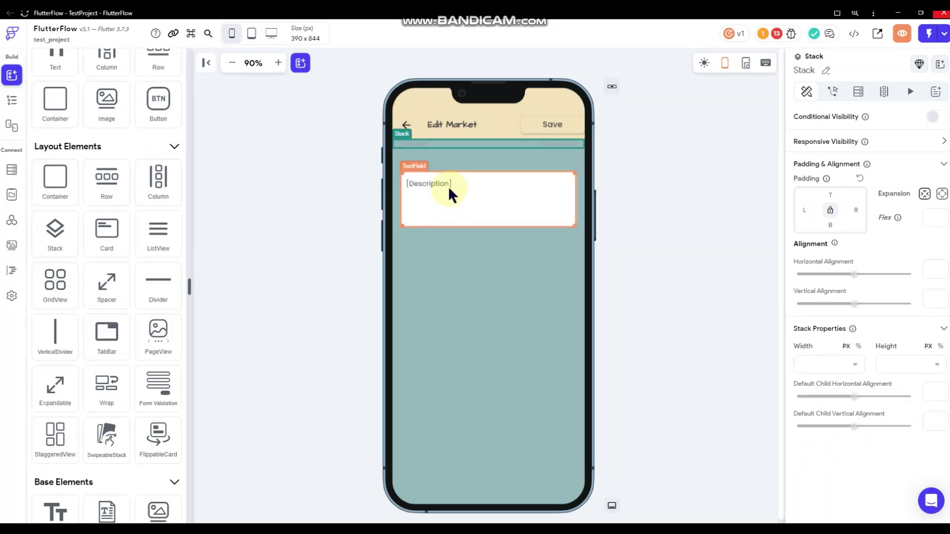
{"action": "right_click", "coordinate": [463, 142]}
{"action": "left_click", "coordinate": [486, 193]}
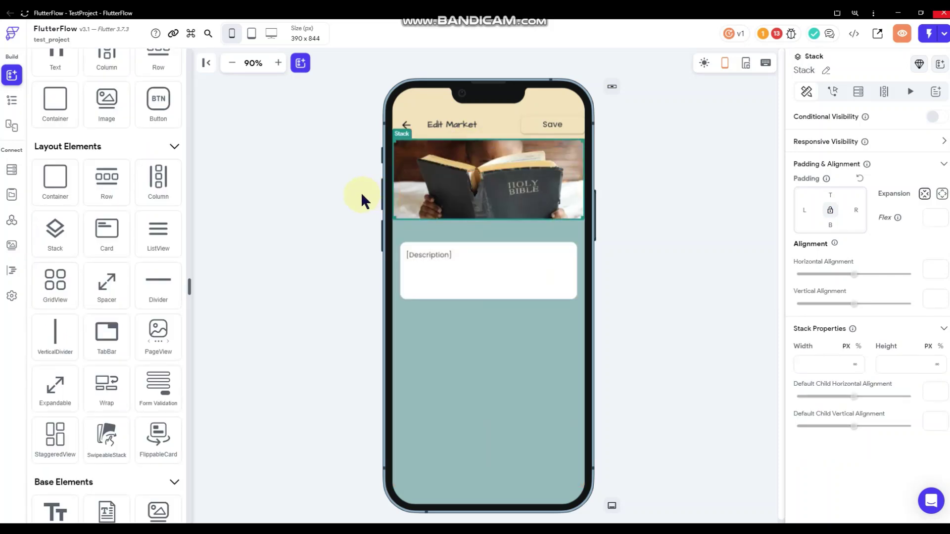
{"action": "left_click", "coordinate": [317, 191]}
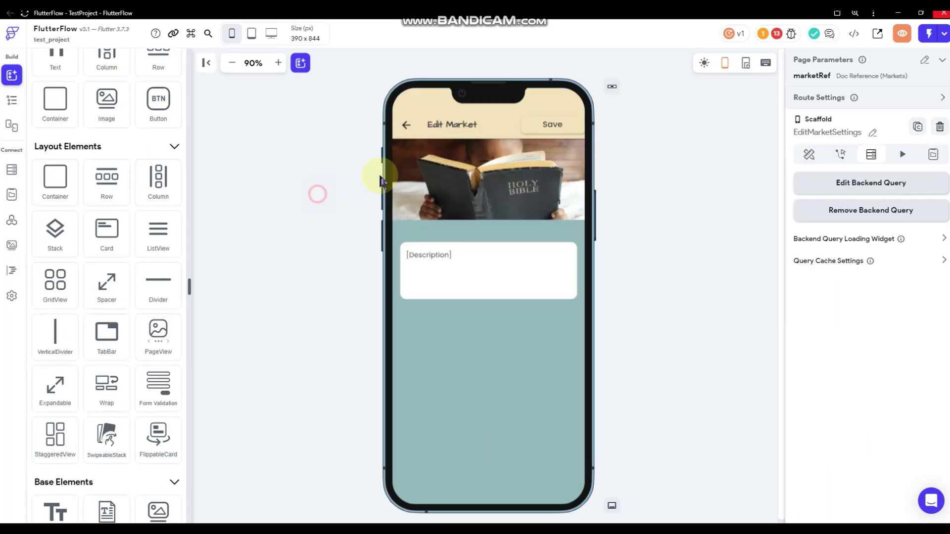
Add a Row inside the Stack that holds the banner image.
{"action": "left_click", "coordinate": [472, 174]}
{"action": "left_click", "coordinate": [12, 100]}
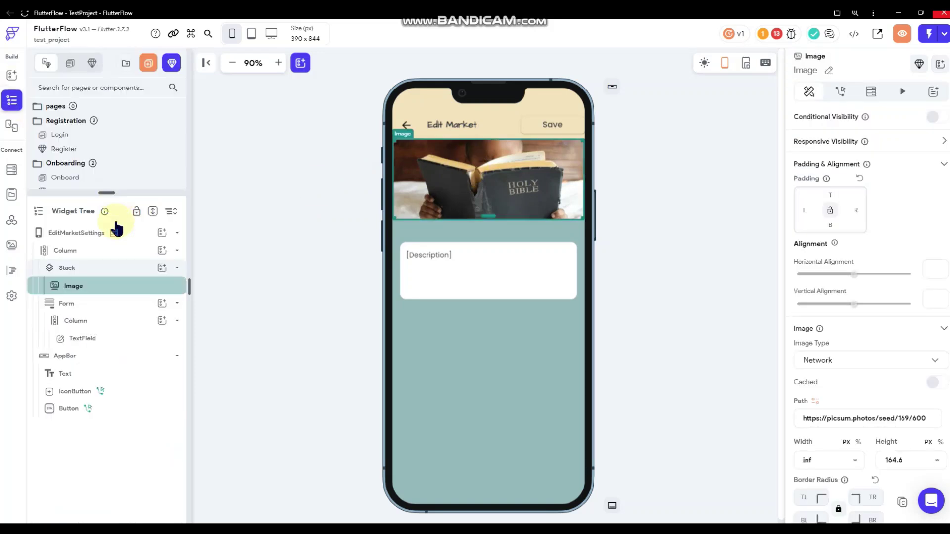
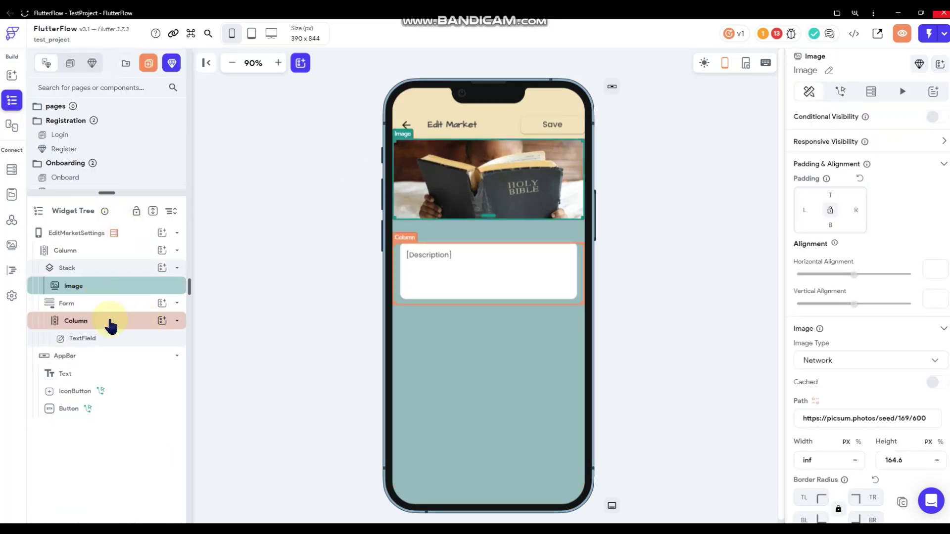
{"action": "left_click", "coordinate": [162, 269]}
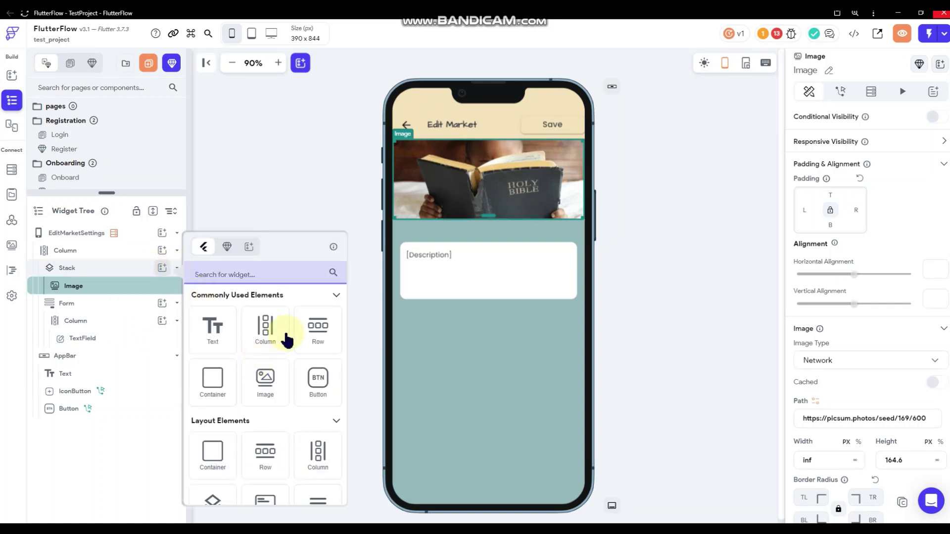
{"action": "left_click", "coordinate": [312, 331]}
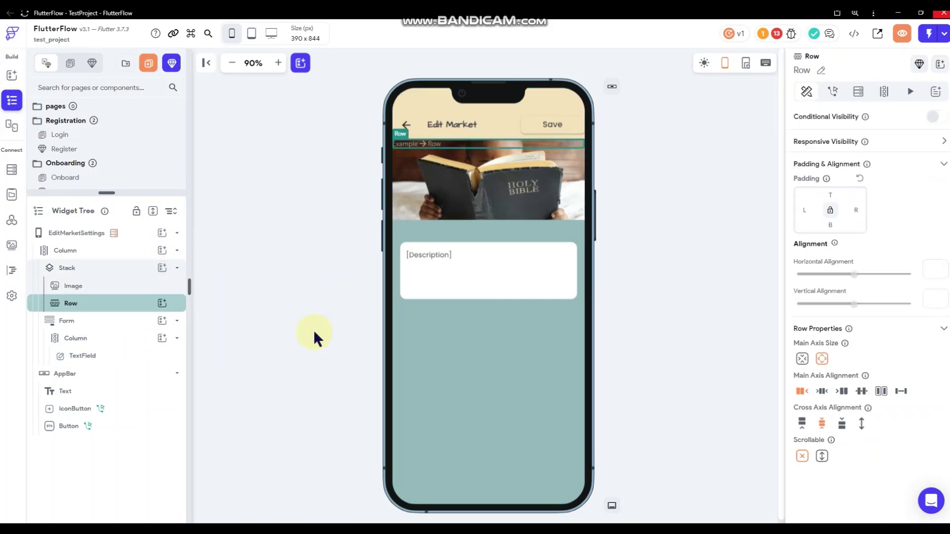
Align the Row's main axis to the end and set its padding to 12 at the top and 8 on the right.
{"action": "left_click", "coordinate": [842, 390]}
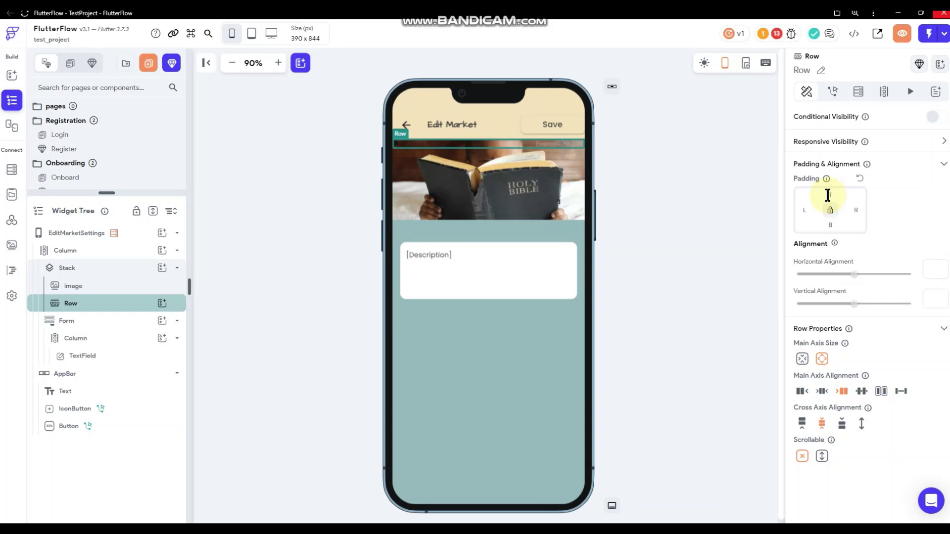
{"action": "type", "text": "2"}
{"action": "left_click", "coordinate": [858, 210]}
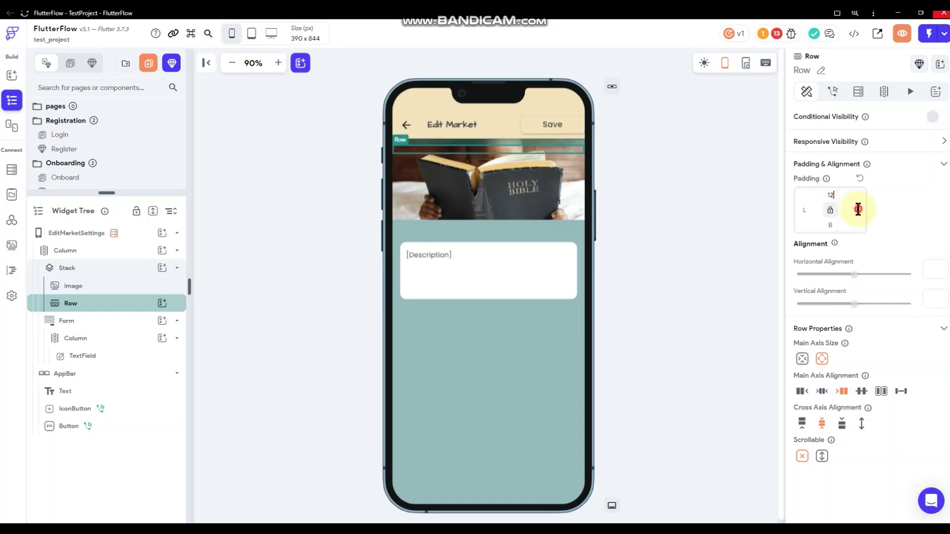
{"action": "type", "text": "8"}
Add an IconButton inside the Row over the banner image.
{"action": "left_click", "coordinate": [12, 75]}
{"action": "scroll", "coordinate": [110, 174], "scroll_direction": "down", "scroll_amount": 8}
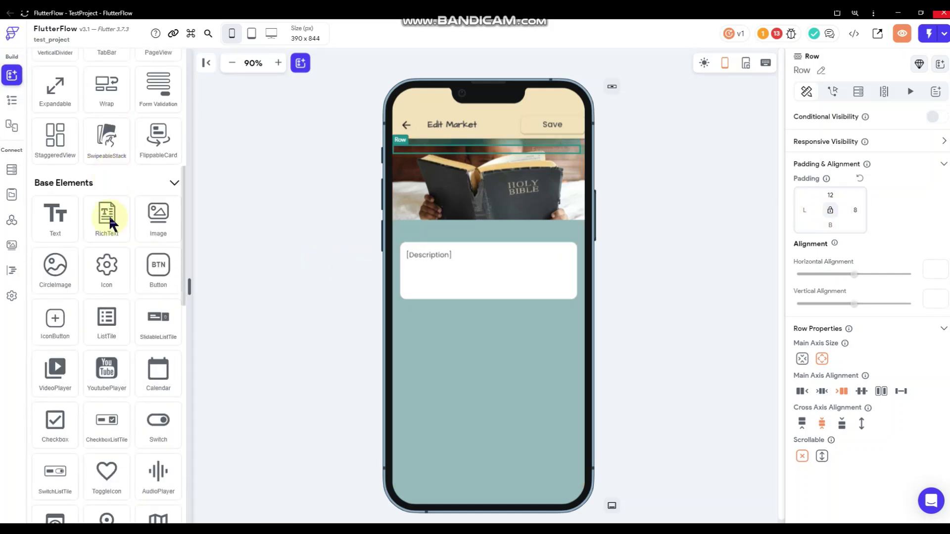
{"action": "left_click_drag", "start_coordinate": [63, 327], "coordinate": [532, 156]}
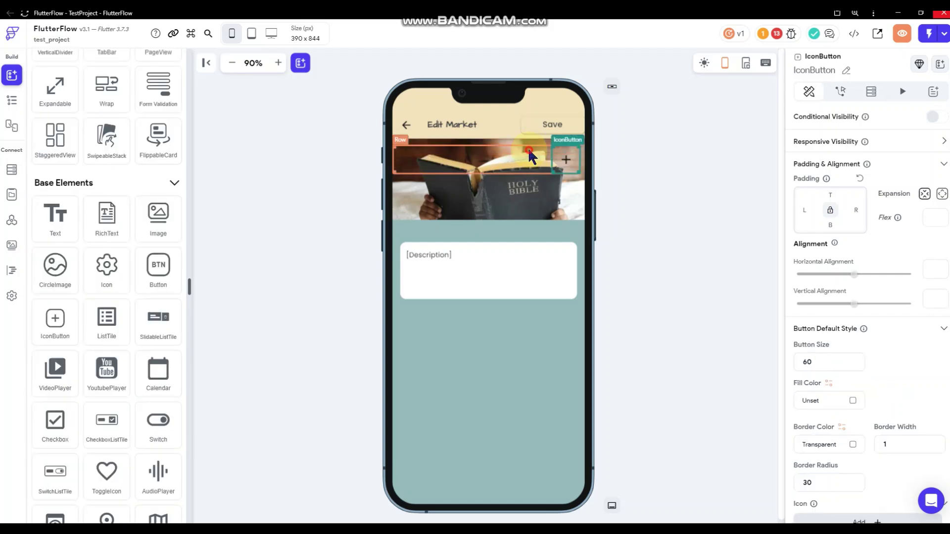
Clear the Row's right padding and reduce its top padding, ending with the icon button selected.
{"action": "left_click", "coordinate": [528, 150]}
{"action": "left_click", "coordinate": [859, 211]}
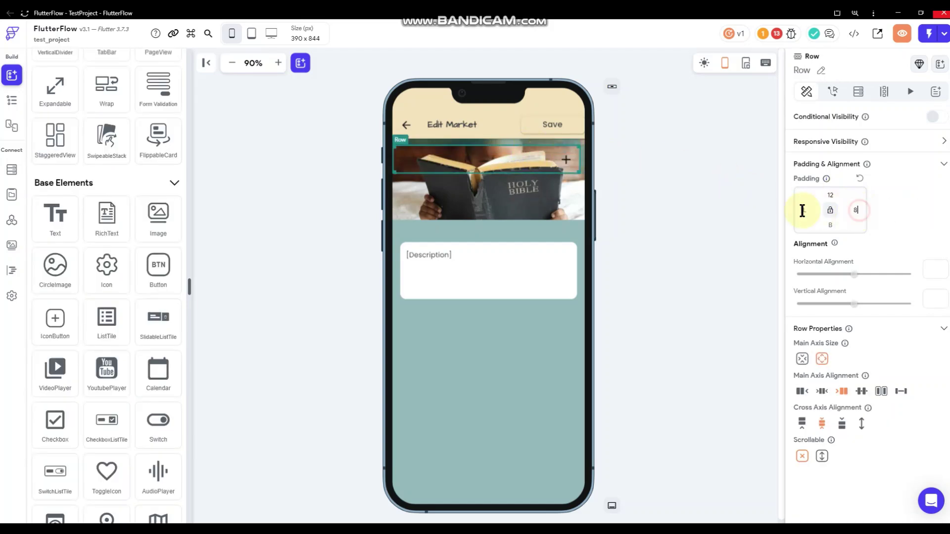
{"action": "left_click", "coordinate": [759, 186]}
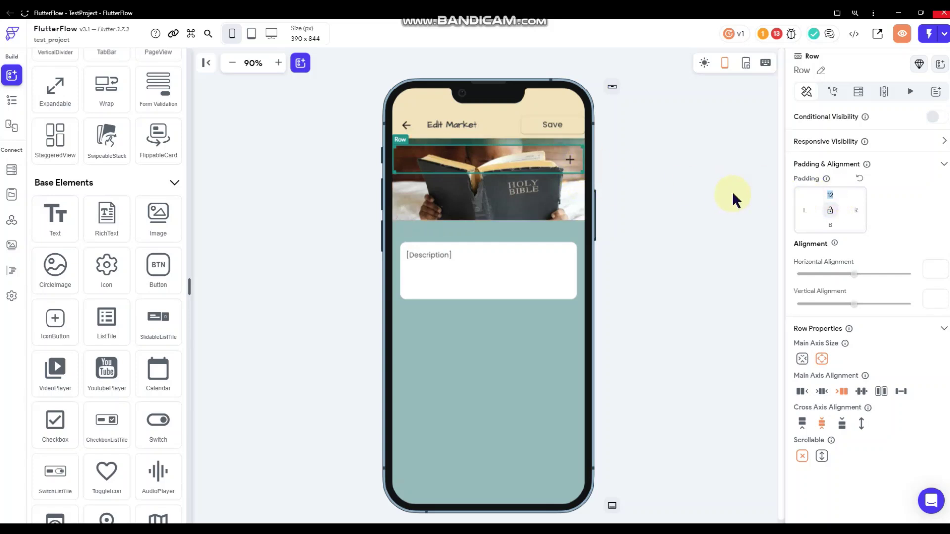
{"action": "left_click", "coordinate": [574, 158]}
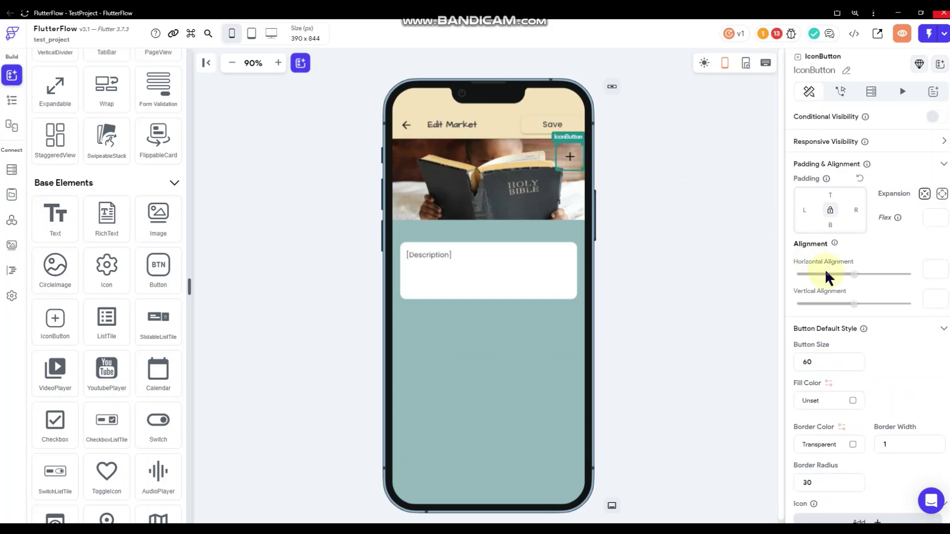
Give the banner's icon button a boxed edit pencil icon and set its icon color to primaryBtnText.
{"action": "scroll", "coordinate": [829, 298], "scroll_direction": "down", "scroll_amount": 1}
{"action": "left_click", "coordinate": [588, 154]}
{"action": "left_click", "coordinate": [581, 157]}
{"action": "scroll", "coordinate": [845, 289], "scroll_direction": "down", "scroll_amount": 4}
{"action": "left_click", "coordinate": [861, 391]}
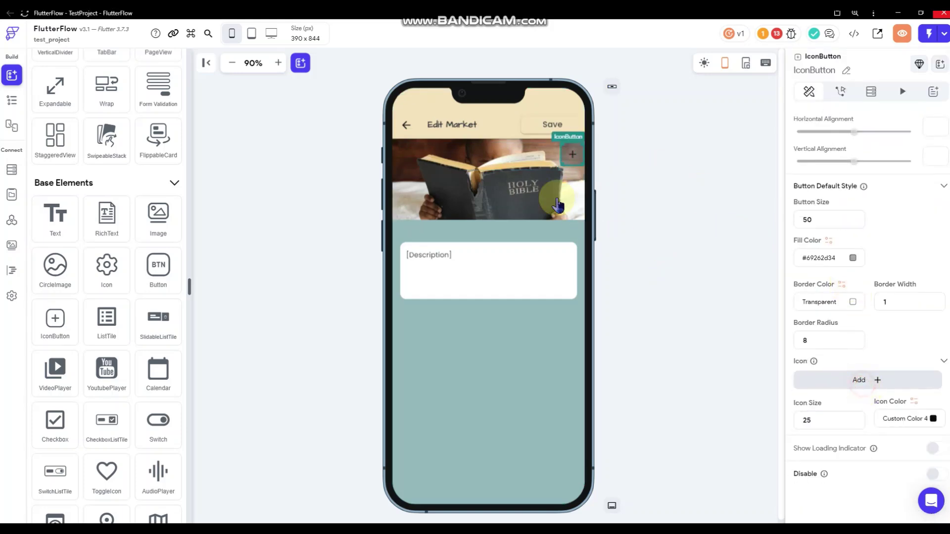
{"action": "type", "text": "edi"}
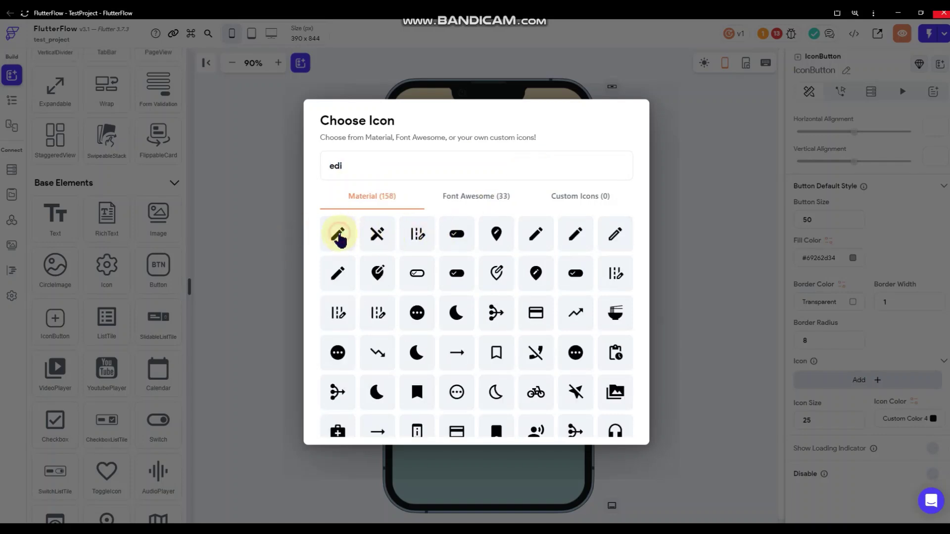
{"action": "left_click", "coordinate": [339, 237]}
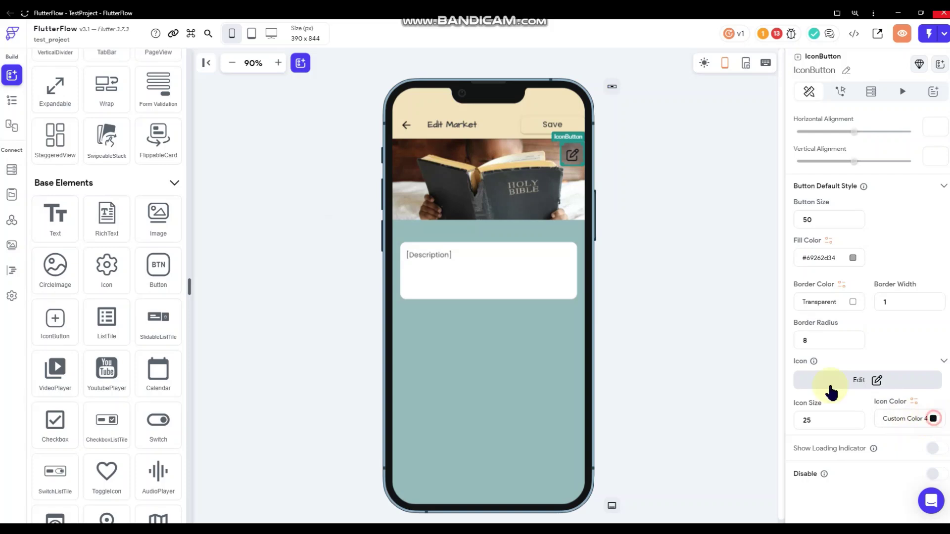
{"action": "left_click", "coordinate": [902, 418]}
{"action": "left_click", "coordinate": [330, 316]}
{"action": "left_click", "coordinate": [699, 211]}
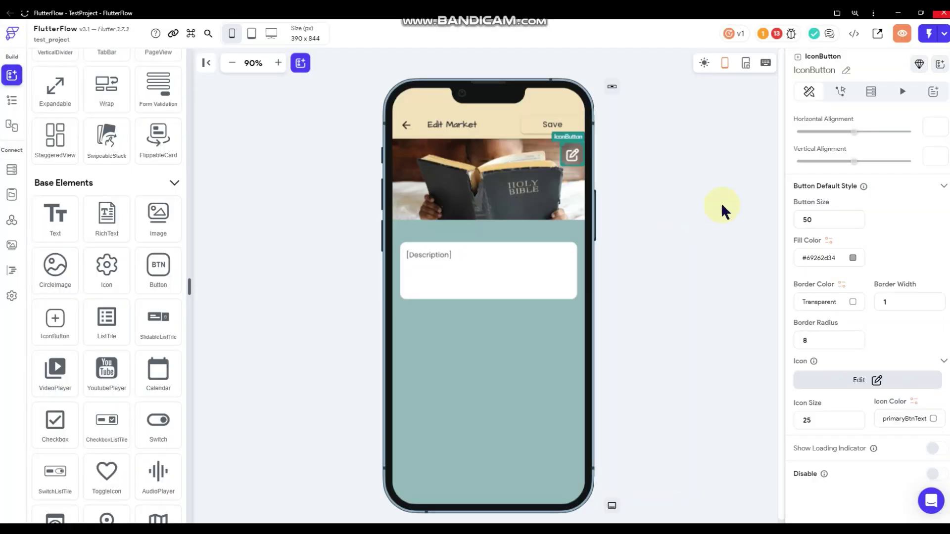
Add an on-tap Upload Media action to the icon button.
{"action": "left_click", "coordinate": [840, 92]}
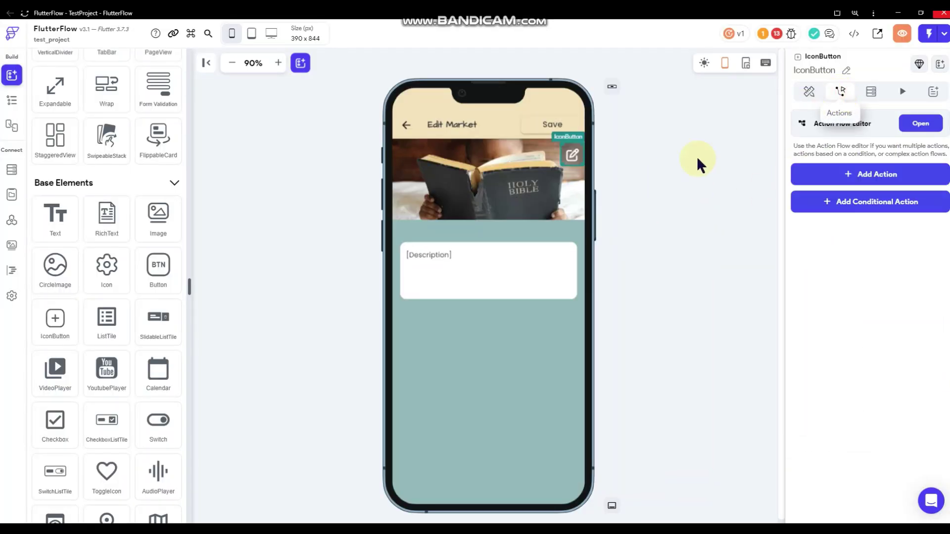
{"action": "left_click", "coordinate": [844, 177]}
{"action": "scroll", "coordinate": [869, 294], "scroll_direction": "down", "scroll_amount": 5}
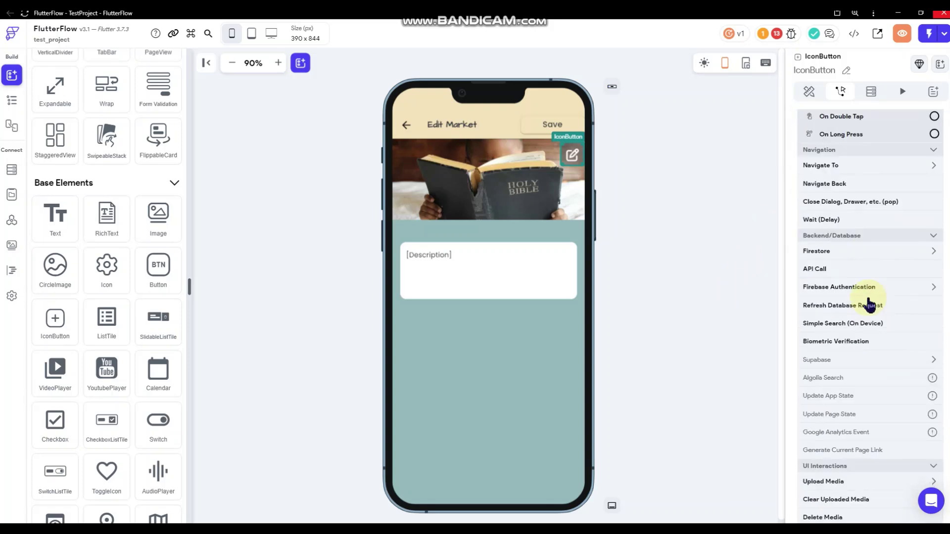
{"action": "scroll", "coordinate": [868, 296], "scroll_direction": "down", "scroll_amount": 3}
{"action": "scroll", "coordinate": [863, 256], "scroll_direction": "up", "scroll_amount": 2}
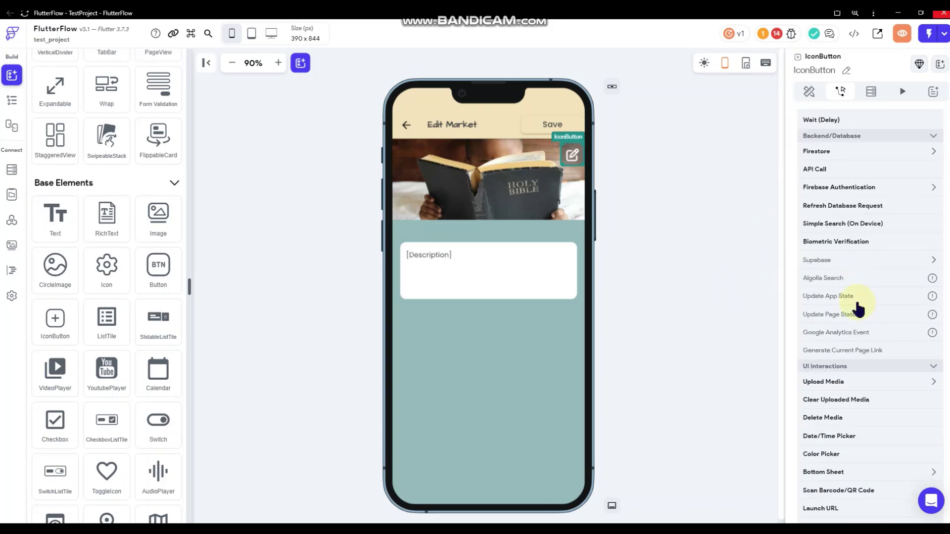
{"action": "left_click", "coordinate": [848, 382]}
{"action": "left_click", "coordinate": [847, 400]}
{"action": "scroll", "coordinate": [853, 307], "scroll_direction": "up", "scroll_amount": 4}
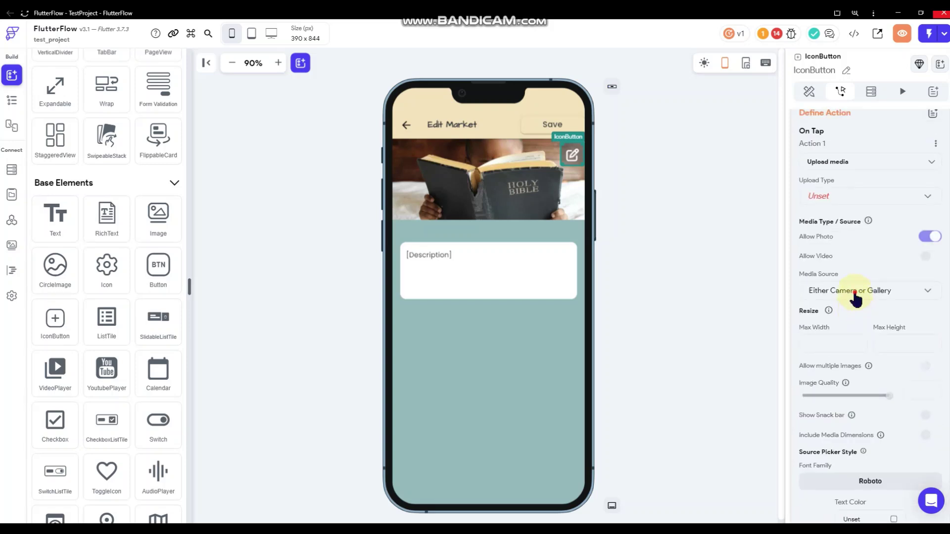
Configure the upload with Gallery as media source and Firebase as upload type, and enable its snack bar.
{"action": "left_click", "coordinate": [856, 293]}
{"action": "left_click", "coordinate": [855, 270]}
{"action": "left_click", "coordinate": [852, 203]}
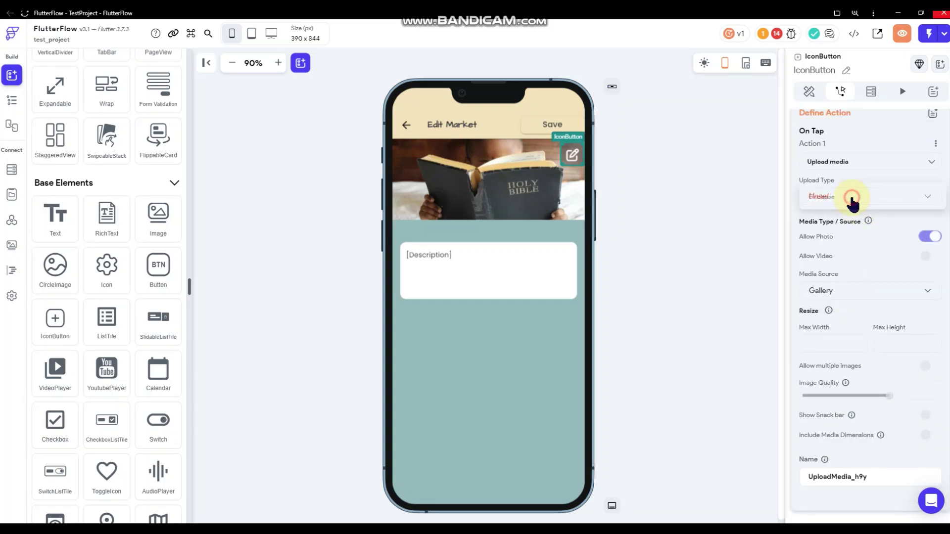
{"action": "left_click", "coordinate": [852, 198]}
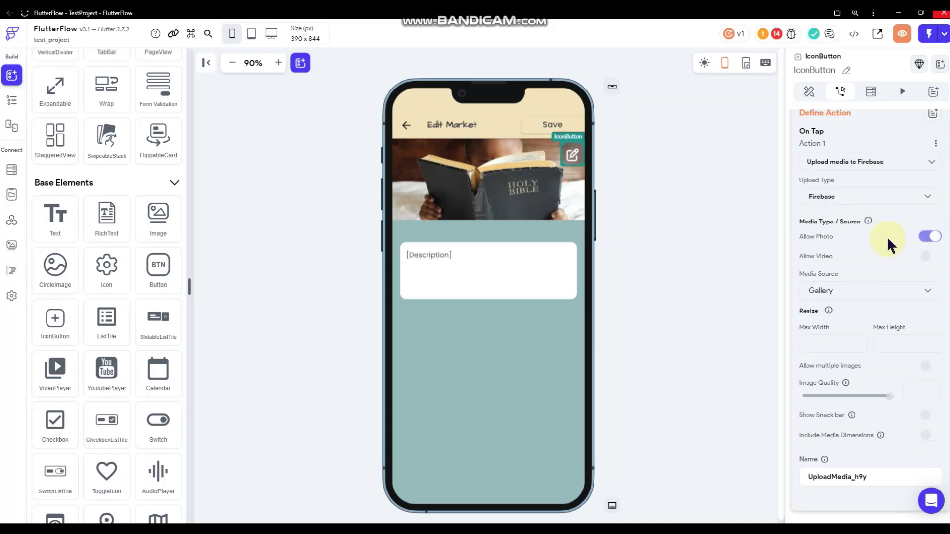
{"action": "scroll", "coordinate": [894, 277], "scroll_direction": "down", "scroll_amount": 1}
{"action": "left_click", "coordinate": [930, 386]}
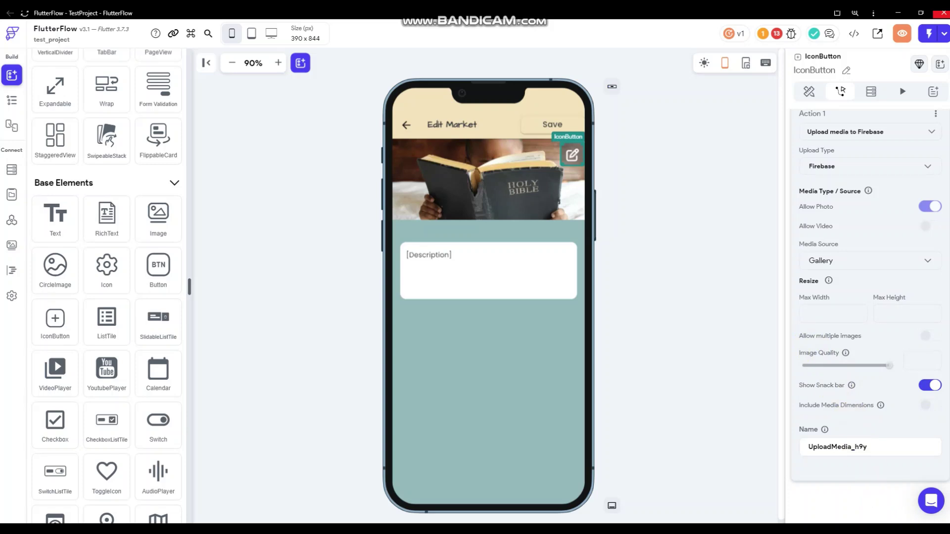
{"action": "scroll", "coordinate": [810, 248], "scroll_direction": "up", "scroll_amount": 2}
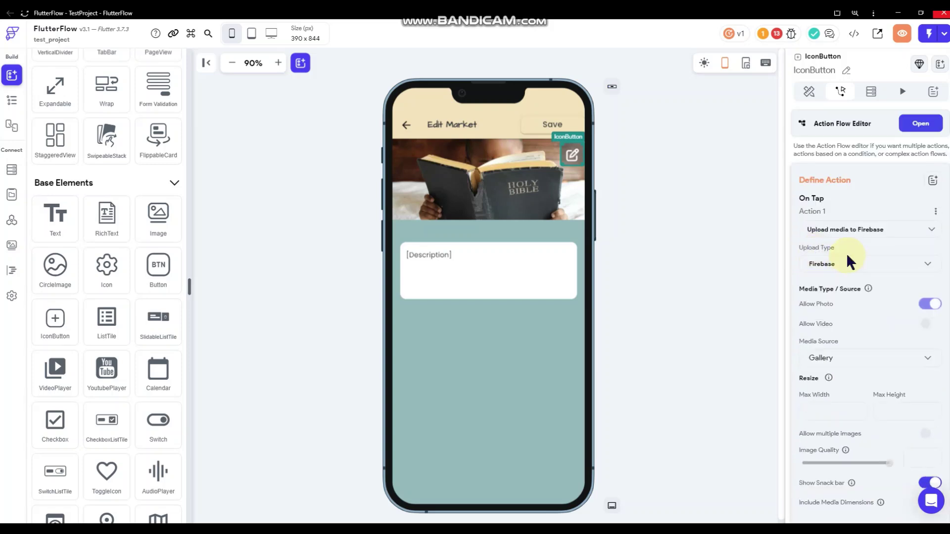
Add a second action after the media upload in the icon button's action flow, a Firestore Update Document call.
{"action": "left_click", "coordinate": [929, 131]}
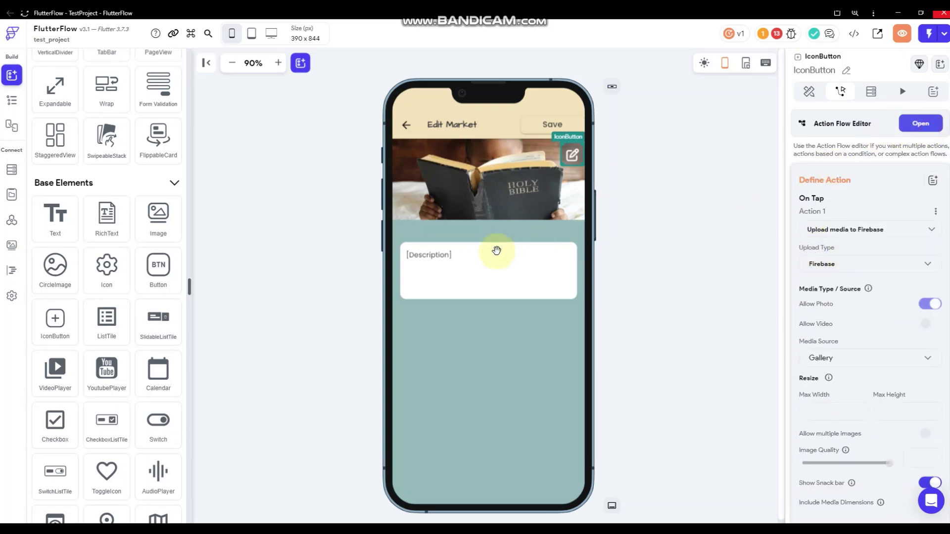
{"action": "left_click", "coordinate": [383, 181]}
{"action": "left_click", "coordinate": [408, 208]}
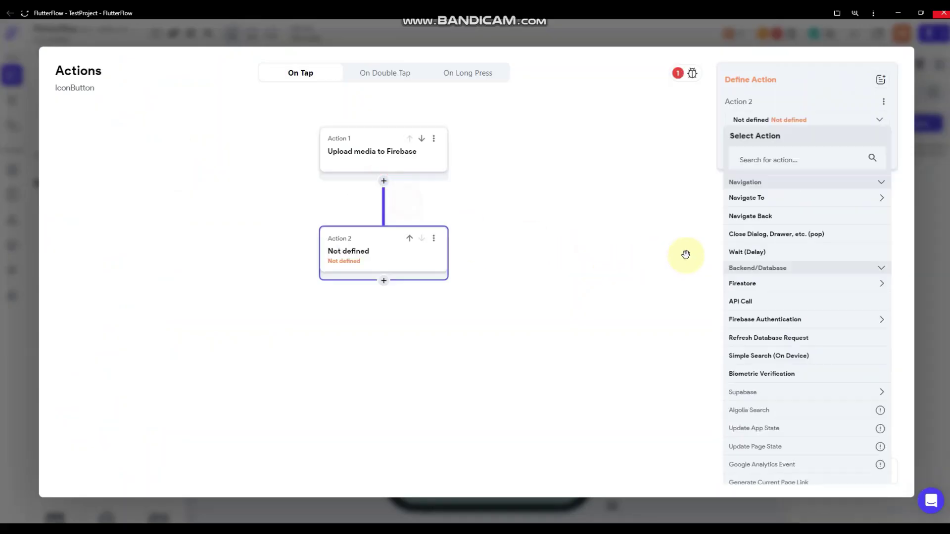
{"action": "left_click", "coordinate": [790, 284]}
{"action": "left_click", "coordinate": [768, 320]}
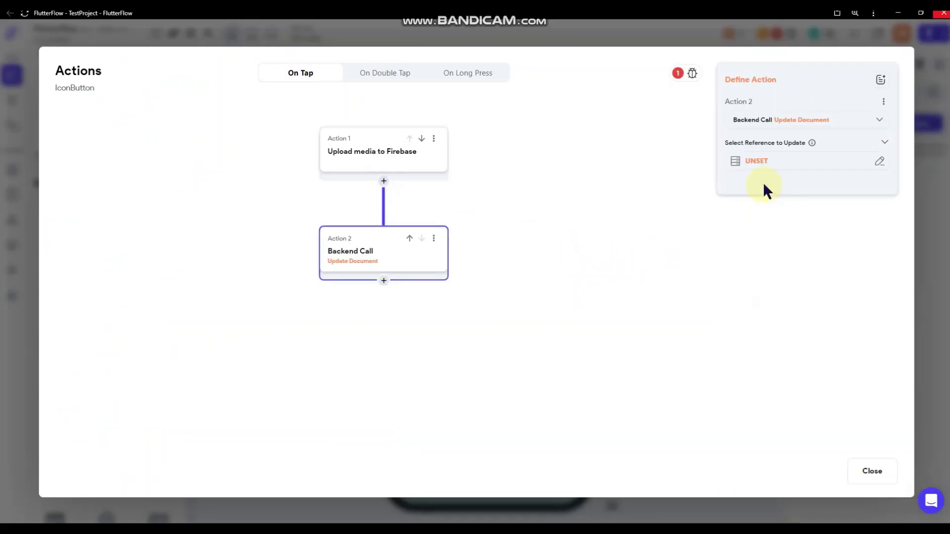
{"action": "left_click", "coordinate": [756, 163]}
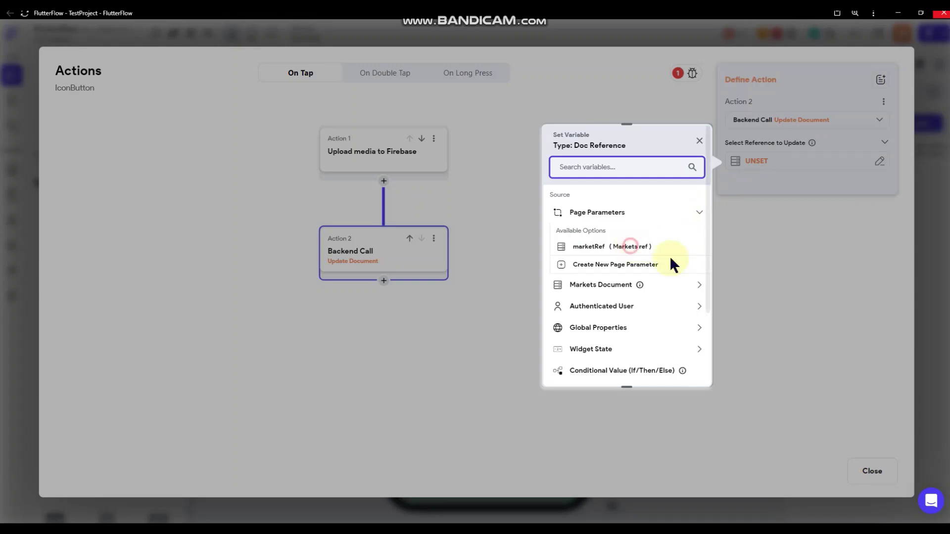
{"action": "left_click", "coordinate": [632, 247]}
{"action": "left_click", "coordinate": [653, 366]}
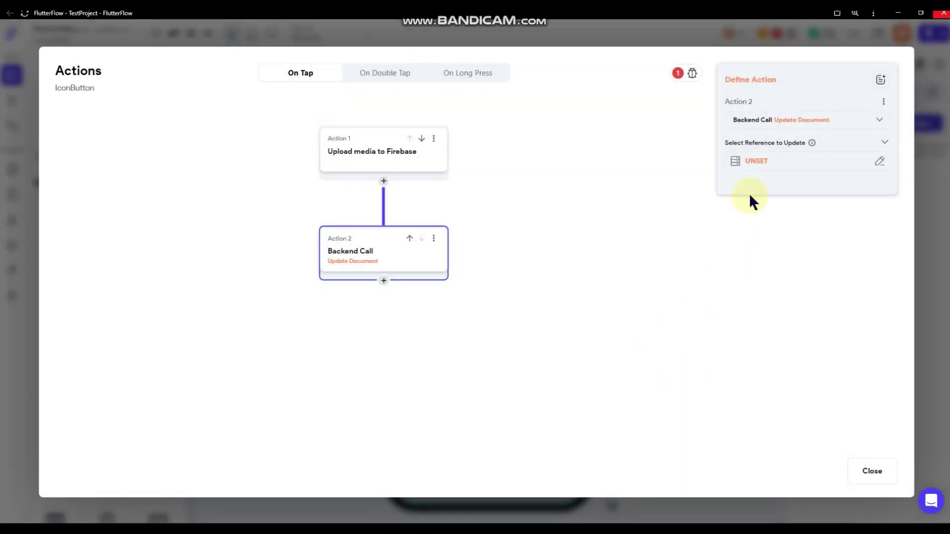
Set the Update Document action's reference to the Reference of the Markets Document.
{"action": "left_click", "coordinate": [767, 162]}
{"action": "left_click", "coordinate": [620, 287]}
{"action": "scroll", "coordinate": [649, 292], "scroll_direction": "down", "scroll_amount": 8}
{"action": "scroll", "coordinate": [646, 309], "scroll_direction": "down", "scroll_amount": 2}
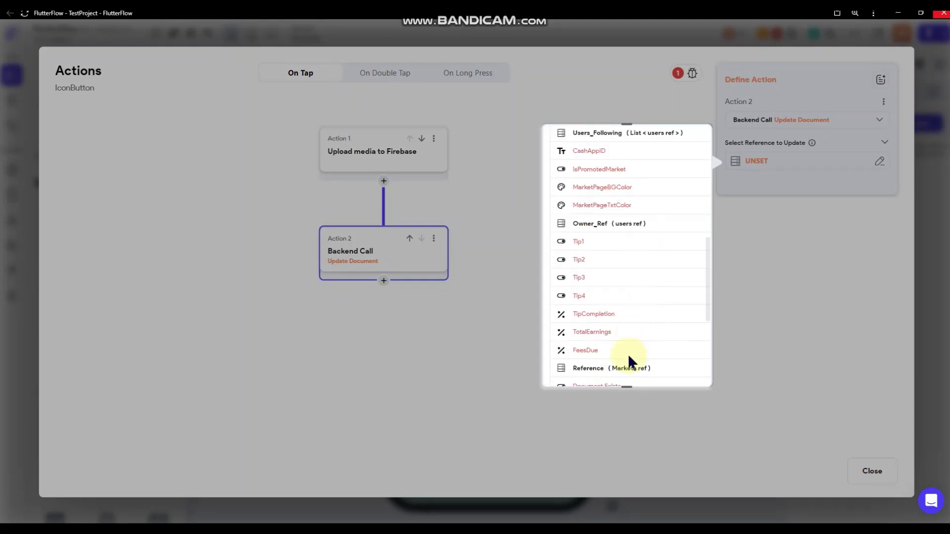
{"action": "left_click", "coordinate": [625, 366]}
{"action": "left_click", "coordinate": [718, 240]}
Add the BannerImage field to the document update with Uploaded Photo / Video as its value source, and close the action flow.
{"action": "left_click", "coordinate": [762, 198]}
{"action": "left_click", "coordinate": [775, 203]}
{"action": "left_click", "coordinate": [785, 266]}
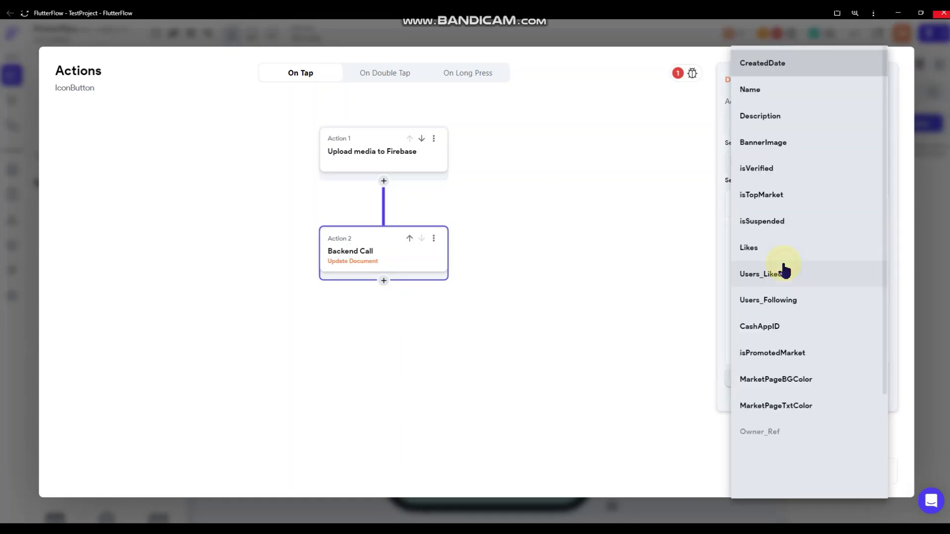
{"action": "scroll", "coordinate": [785, 277], "scroll_direction": "down", "scroll_amount": 2}
{"action": "scroll", "coordinate": [784, 277], "scroll_direction": "up", "scroll_amount": 2}
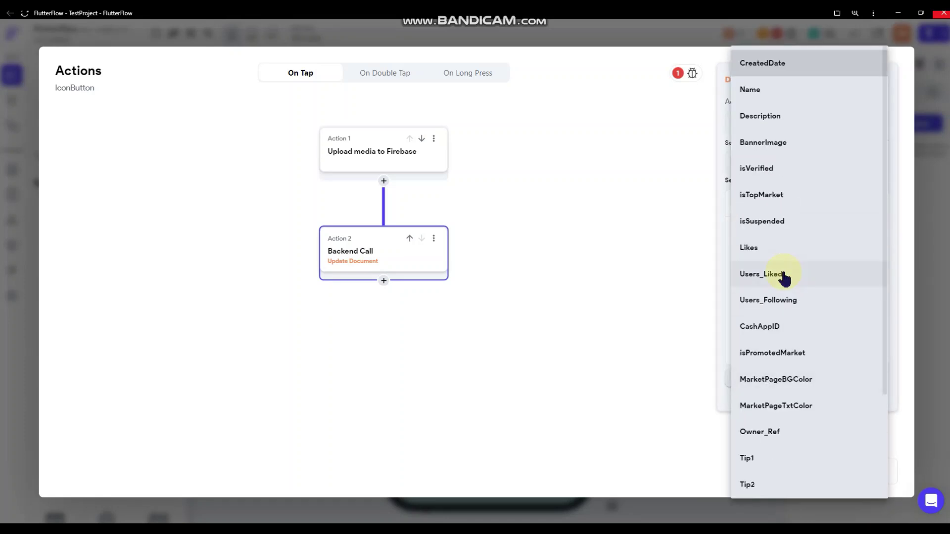
{"action": "left_click", "coordinate": [774, 141]}
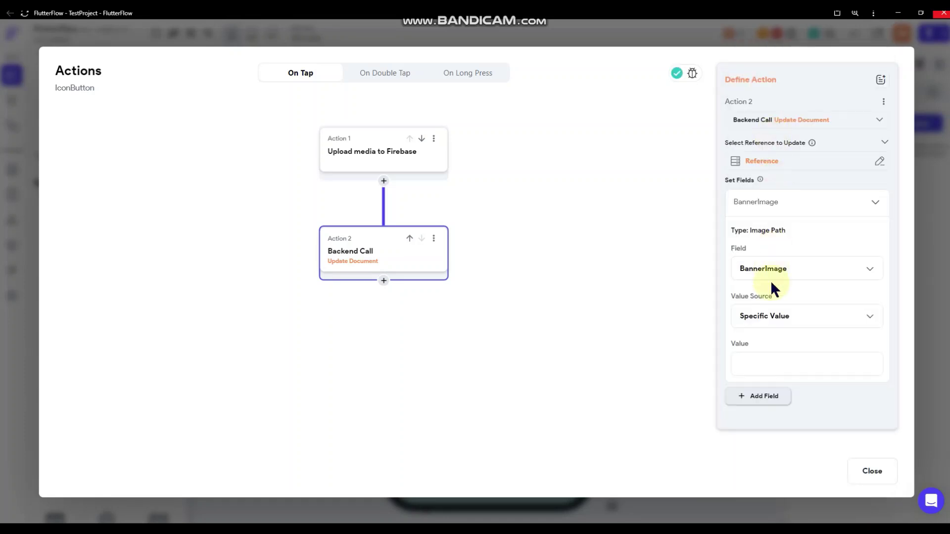
{"action": "left_click", "coordinate": [775, 317]}
{"action": "left_click", "coordinate": [775, 396]}
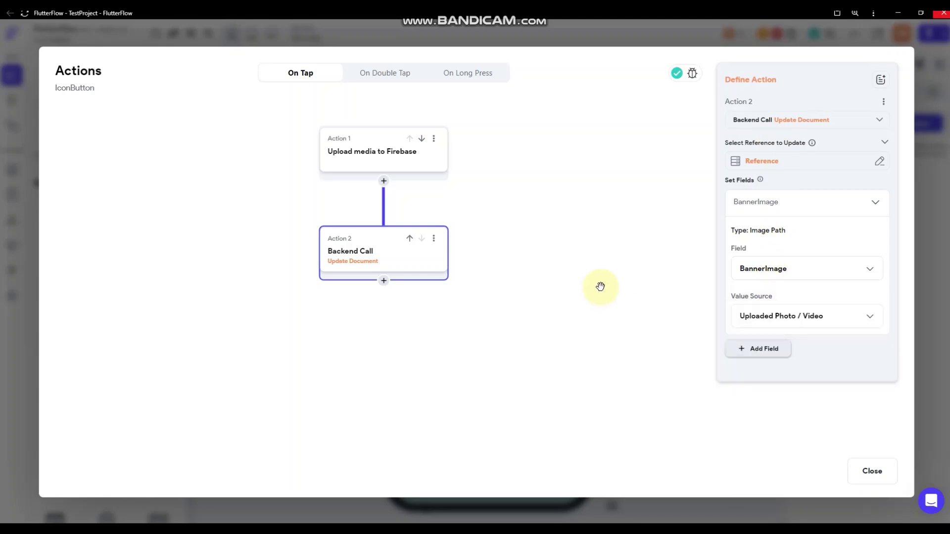
{"action": "left_click", "coordinate": [549, 203]}
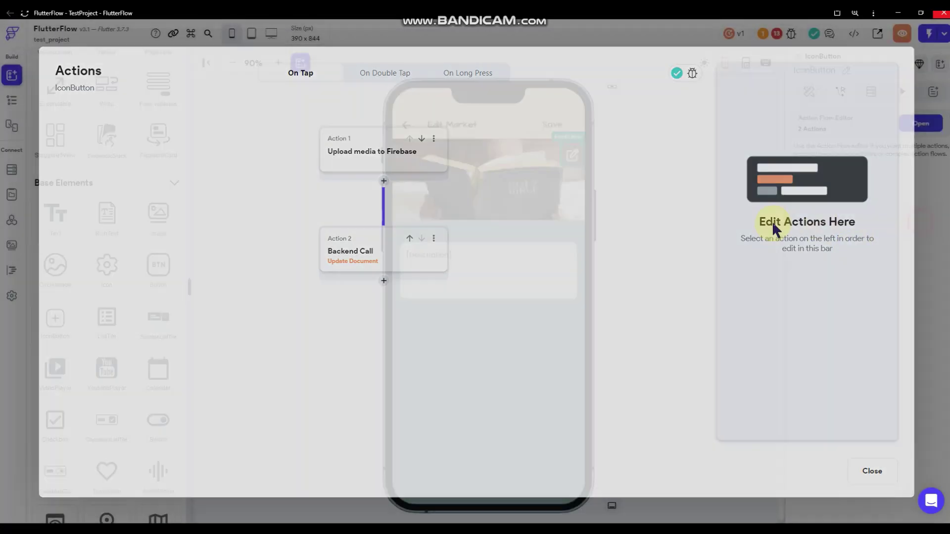
{"action": "left_click", "coordinate": [918, 222]}
{"action": "left_click", "coordinate": [684, 204]}
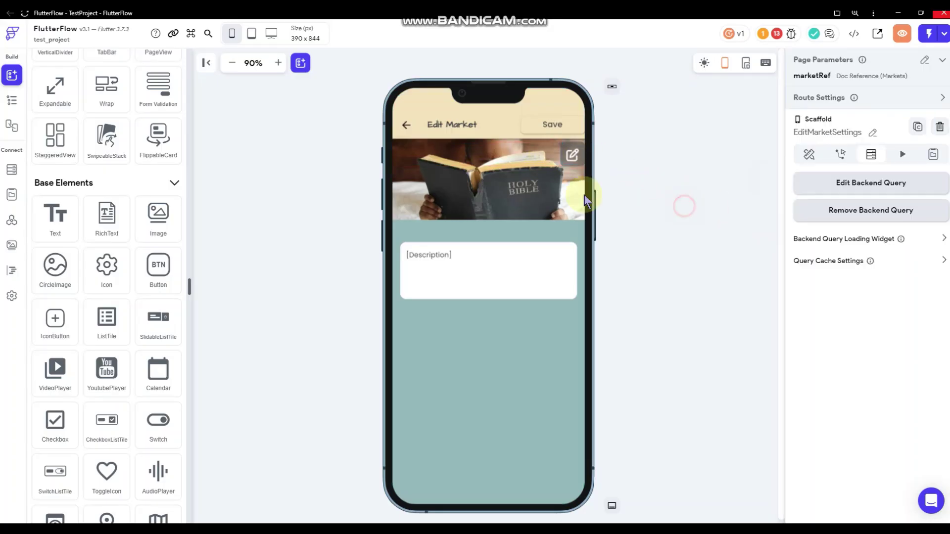
Bind the banner image's path to the BannerImage field of the Markets Document.
{"action": "left_click", "coordinate": [584, 195]}
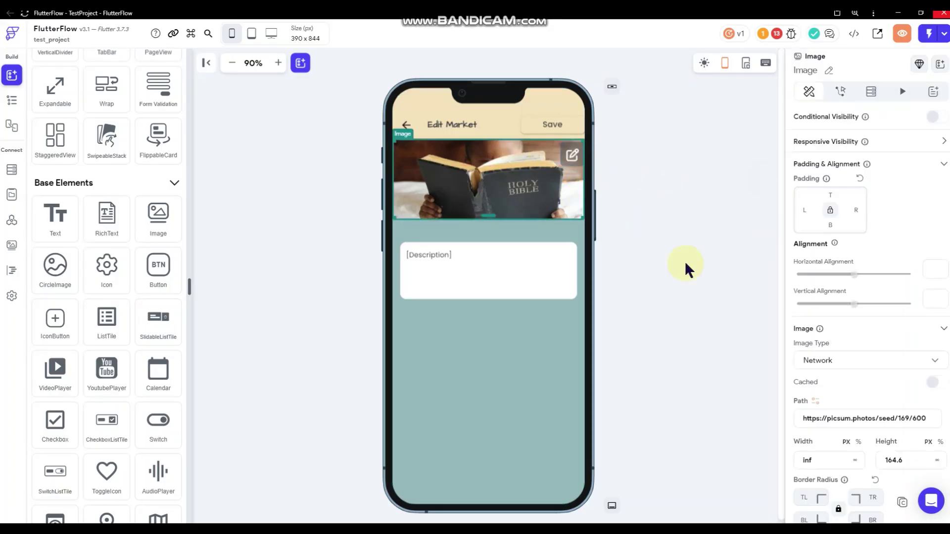
{"action": "left_click", "coordinate": [814, 401]}
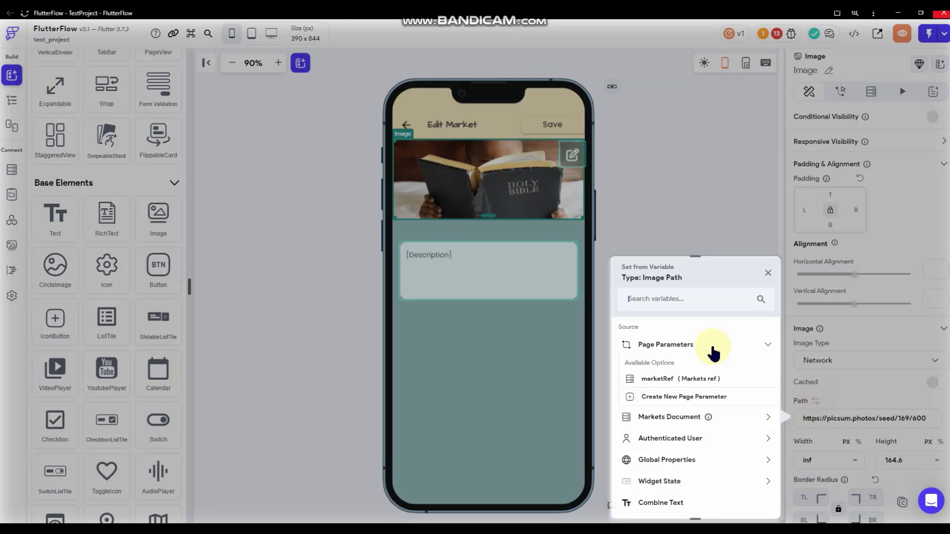
{"action": "left_click", "coordinate": [685, 417]}
{"action": "left_click", "coordinate": [661, 455]}
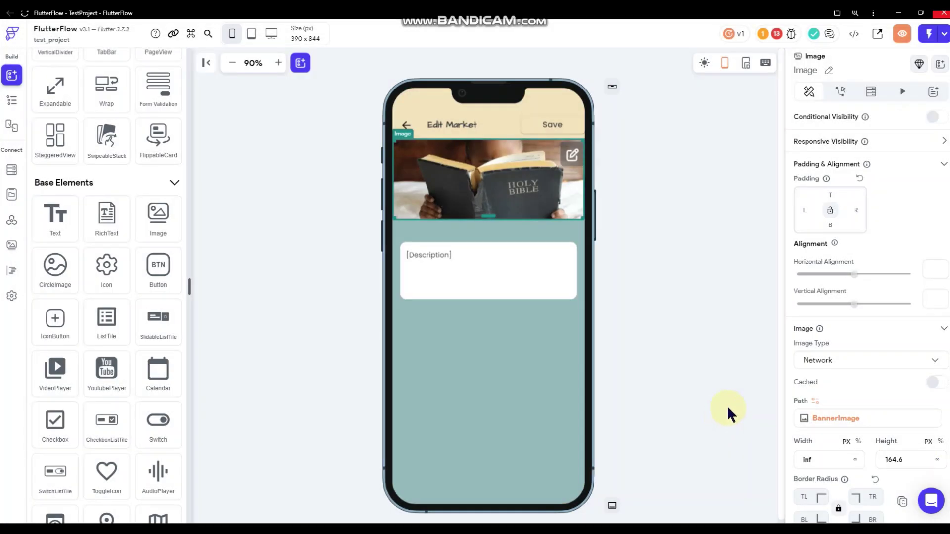
{"action": "left_click", "coordinate": [722, 348]}
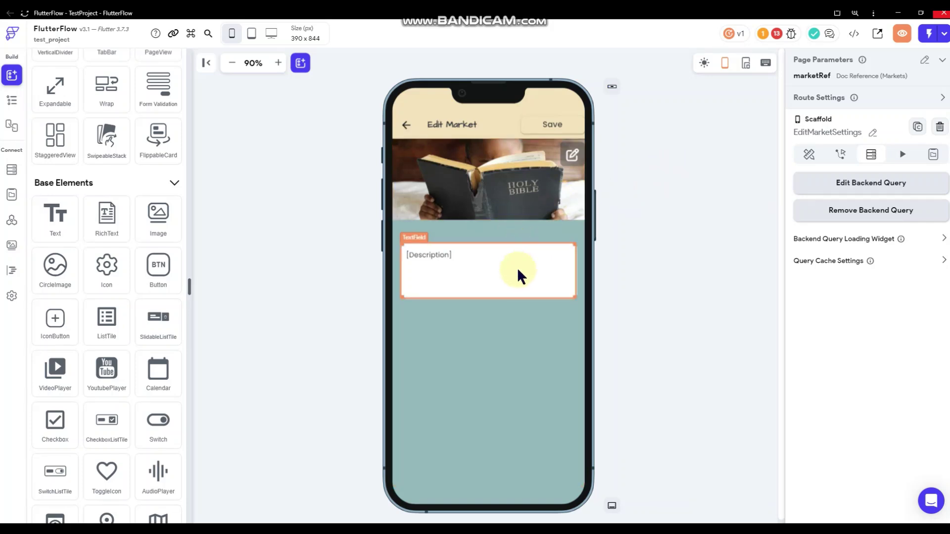
Reduce the top padding of the Form that holds the description field.
{"action": "left_click", "coordinate": [497, 275]}
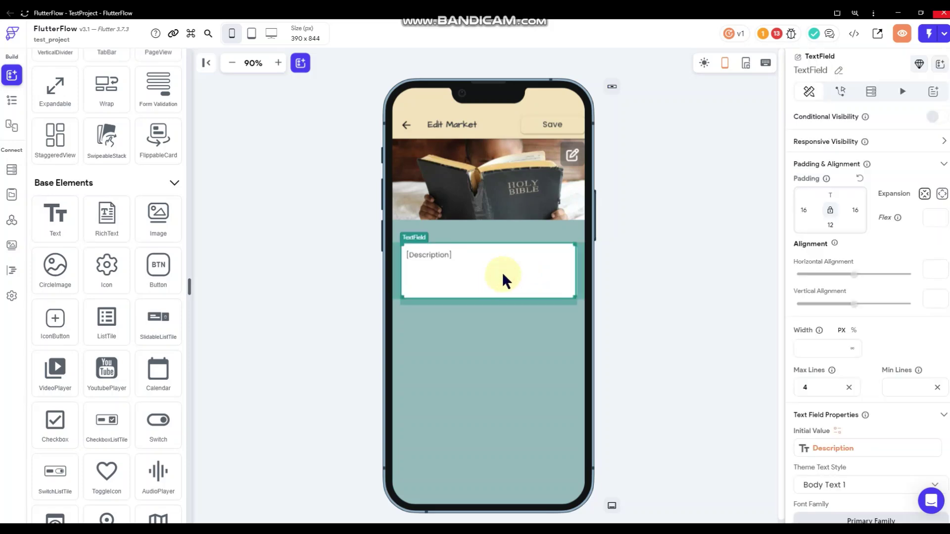
{"action": "left_click", "coordinate": [580, 276]}
{"action": "right_click", "coordinate": [547, 273]}
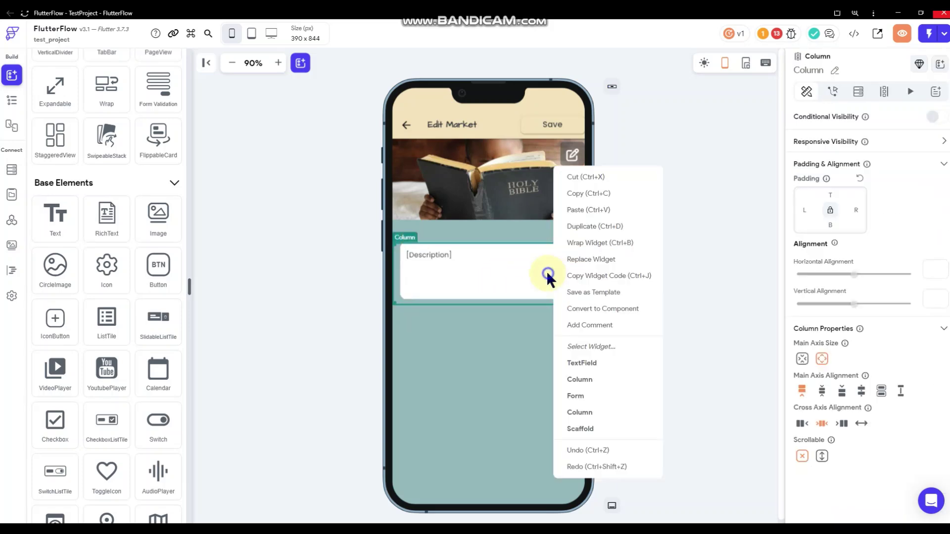
{"action": "left_click", "coordinate": [577, 398]}
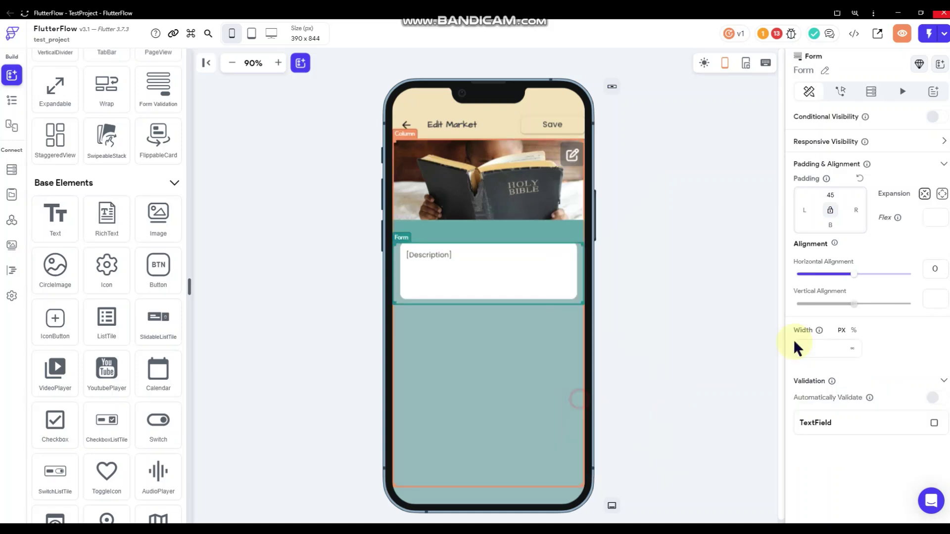
{"action": "left_click", "coordinate": [831, 195]}
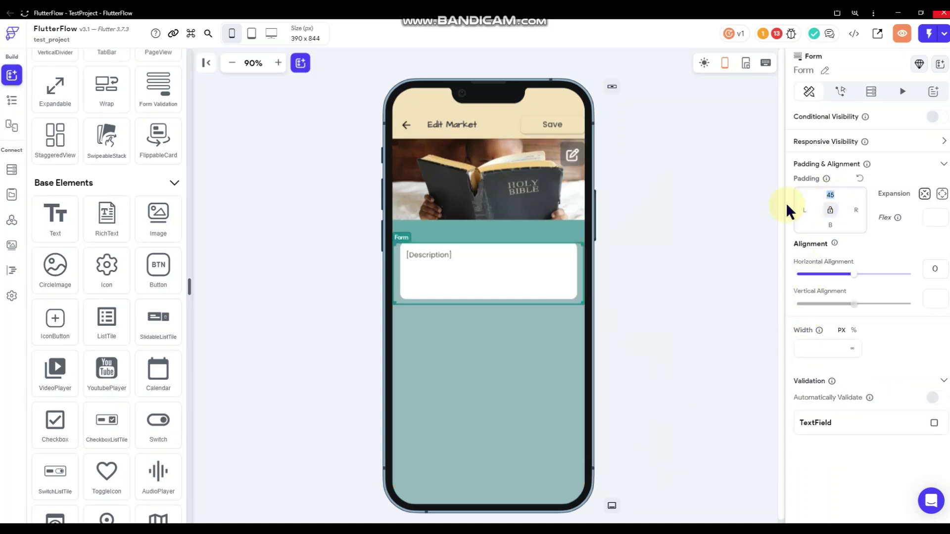
{"action": "left_click", "coordinate": [664, 207]}
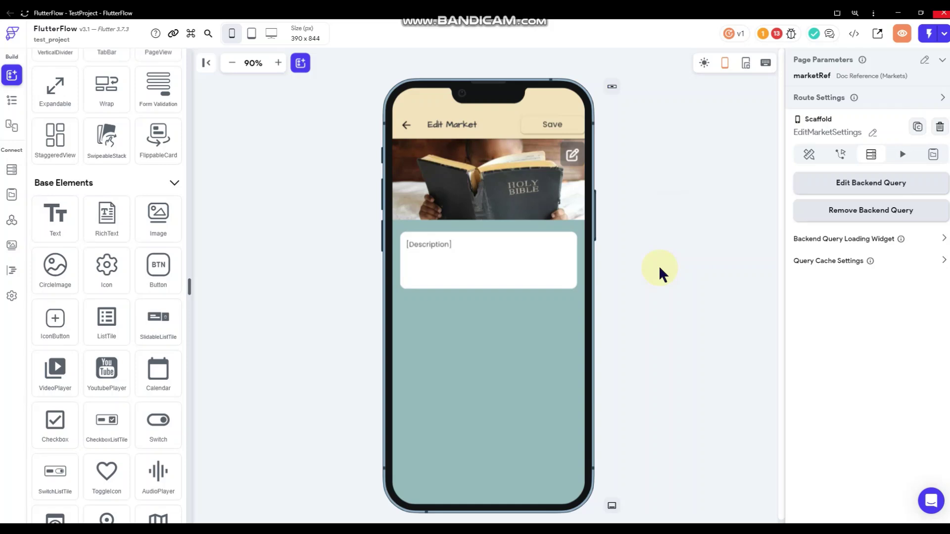
Show the Markets collection's schema in the Firestore database to review its fields.
{"action": "left_click", "coordinate": [11, 170]}
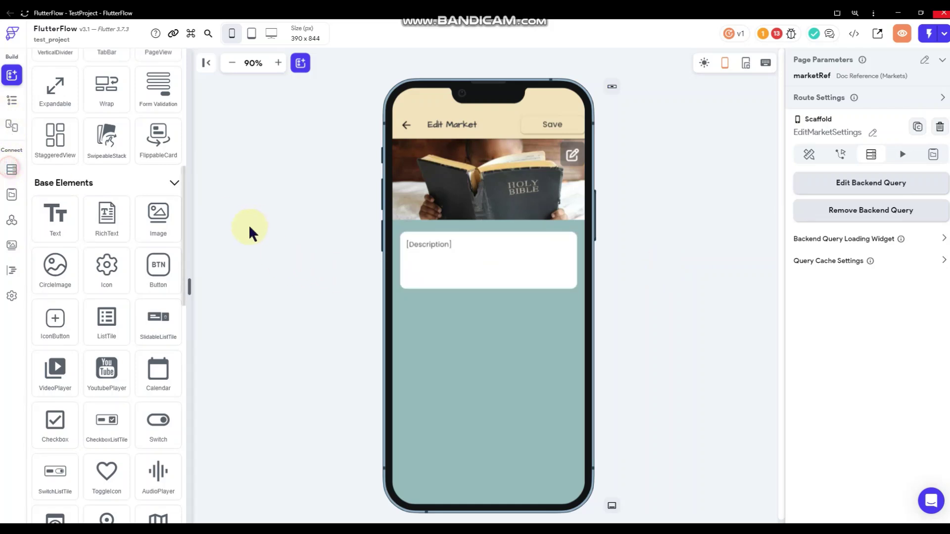
{"action": "left_click", "coordinate": [96, 195]}
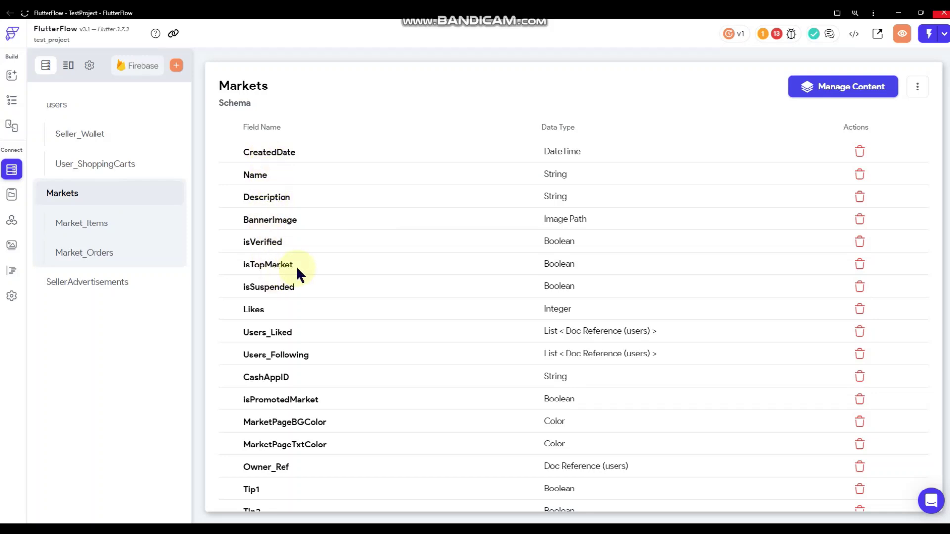
Look through the full list of fields in the Markets schema and return to the Edit Market page's widget tree.
{"action": "scroll", "coordinate": [297, 268], "scroll_direction": "down", "scroll_amount": 1}
{"action": "scroll", "coordinate": [292, 277], "scroll_direction": "down", "scroll_amount": 1}
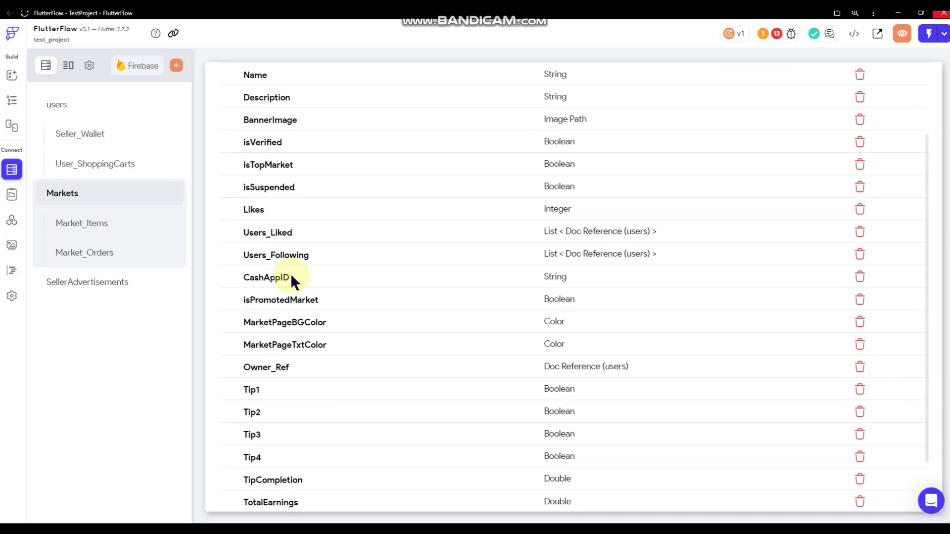
{"action": "scroll", "coordinate": [310, 328], "scroll_direction": "down", "scroll_amount": 1}
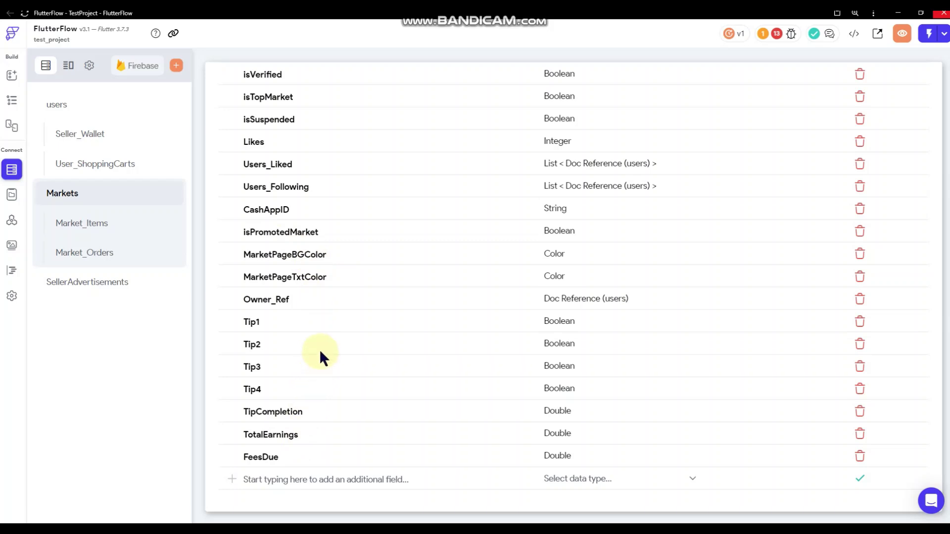
{"action": "scroll", "coordinate": [320, 352], "scroll_direction": "up", "scroll_amount": 3}
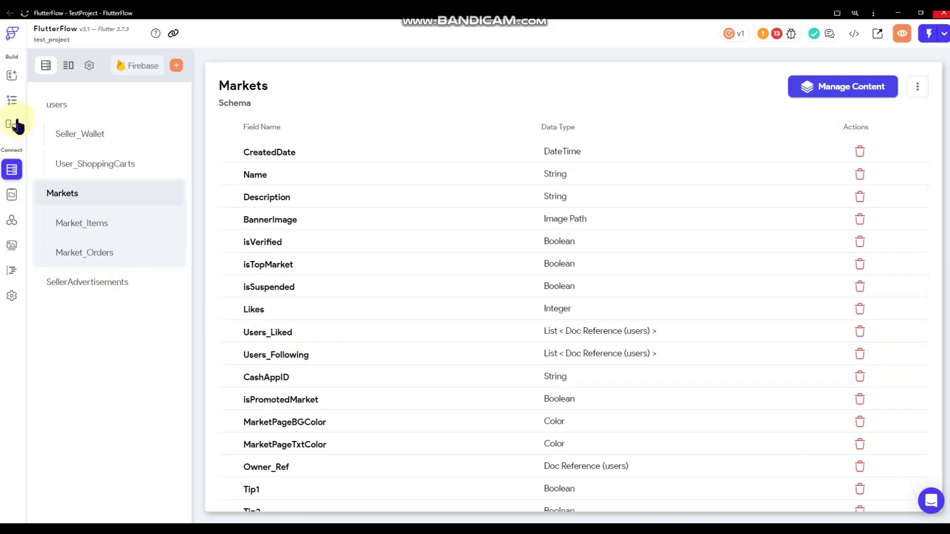
{"action": "left_click", "coordinate": [15, 103]}
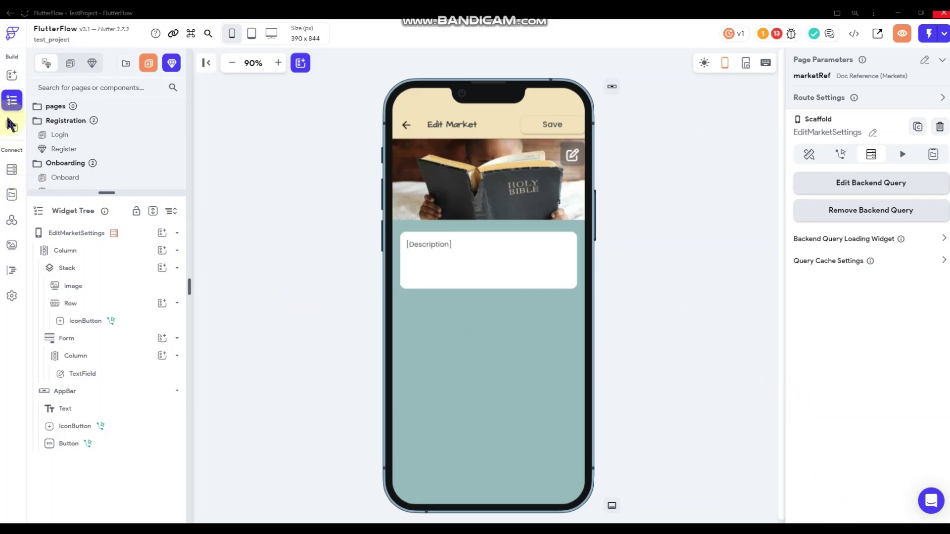
Add a Column below the description form and set its top padding to 48.
{"action": "left_click", "coordinate": [11, 77]}
{"action": "left_click_drag", "start_coordinate": [104, 148], "coordinate": [492, 332]}
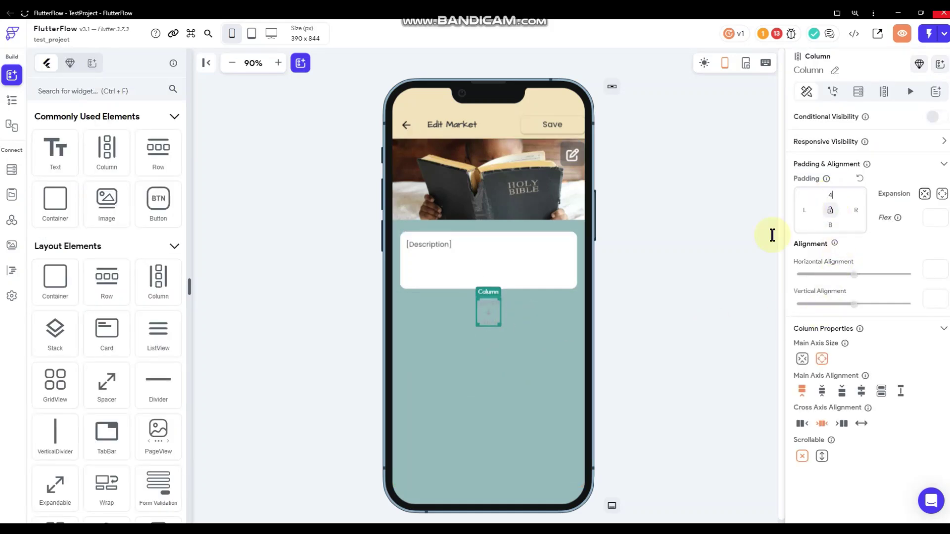
{"action": "left_click", "coordinate": [651, 334]}
Add a Row inside the new Column with left and right padding of 12.
{"action": "left_click_drag", "start_coordinate": [158, 151], "coordinate": [486, 334]}
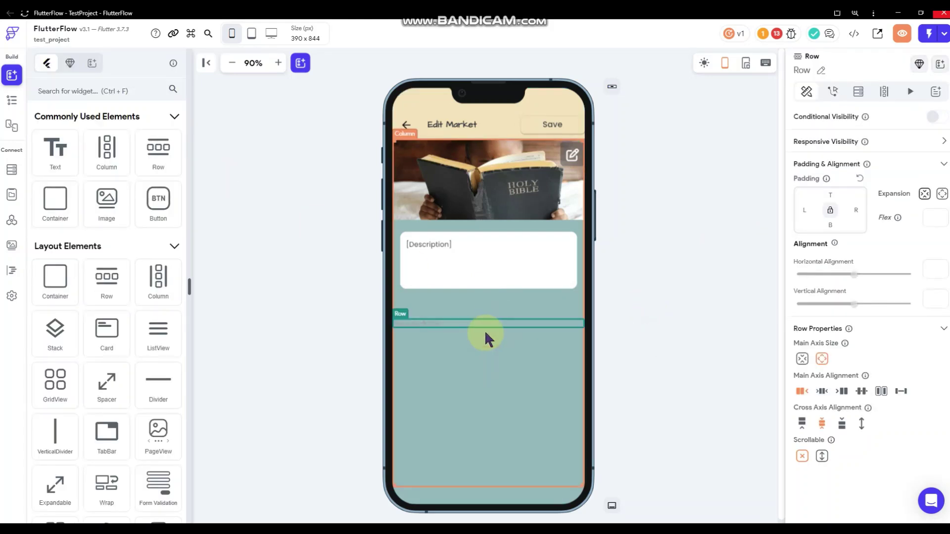
{"action": "left_click", "coordinate": [805, 209]}
{"action": "type", "text": "12"}
{"action": "left_click", "coordinate": [856, 210]}
{"action": "type", "text": "12"}
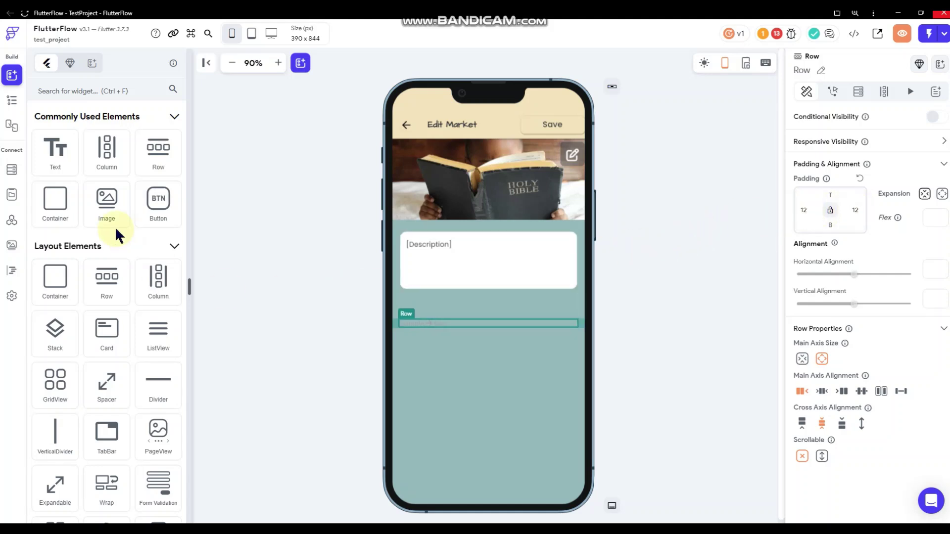
Add a Text widget to the new Row and set its text to "Market Background Color".
{"action": "left_click_drag", "start_coordinate": [52, 149], "coordinate": [416, 322]}
{"action": "left_click", "coordinate": [867, 131]}
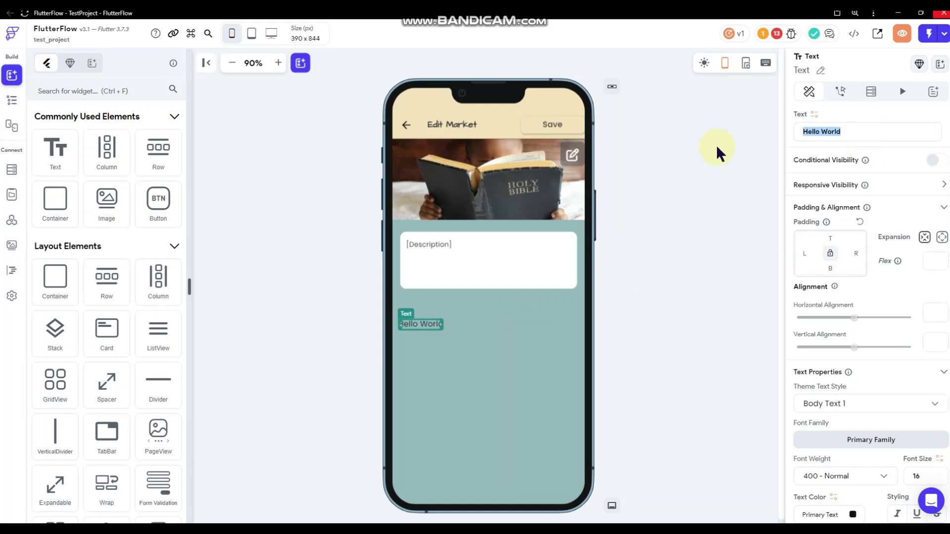
{"action": "type", "text": "Chang"}
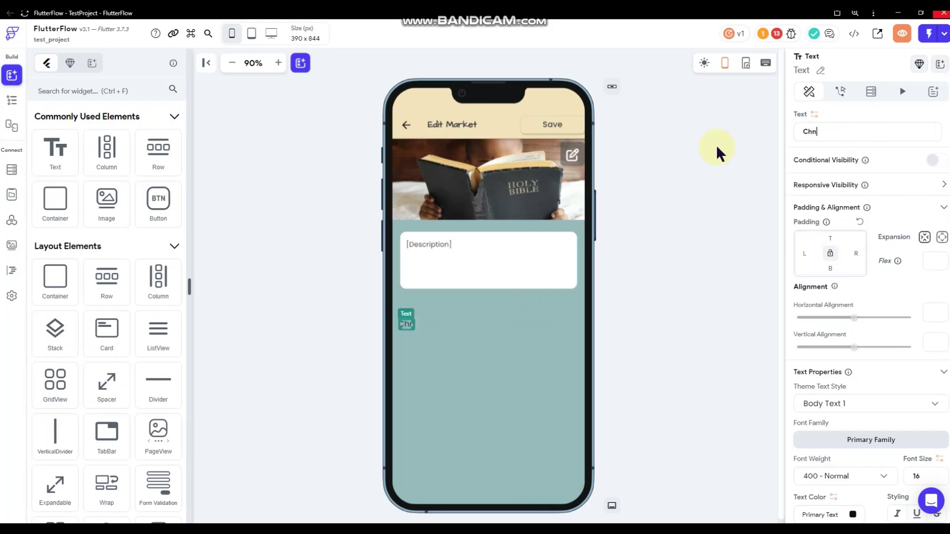
{"action": "type", "text": "e"}
{"action": "key", "text": "BackSpace"}
{"action": "key", "text": "BackSpace"}
{"action": "key", "text": "BackSpace"}
{"action": "key", "text": "BackSpace"}
{"action": "key", "text": "BackSpace"}
{"action": "key", "text": "BackSpace"}
{"action": "key", "text": "BackSpace"}
{"action": "type", "text": "Market Backgroun"}
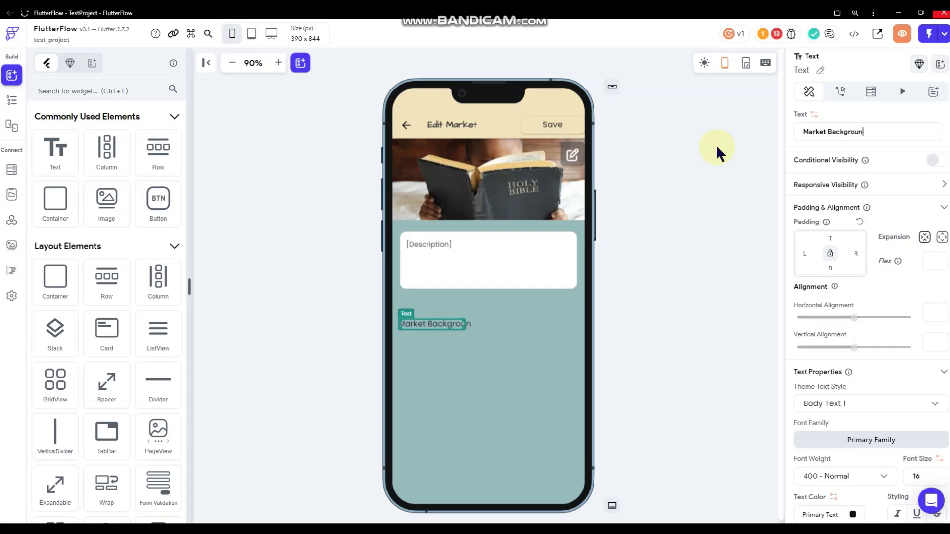
{"action": "type", "text": "d Color"}
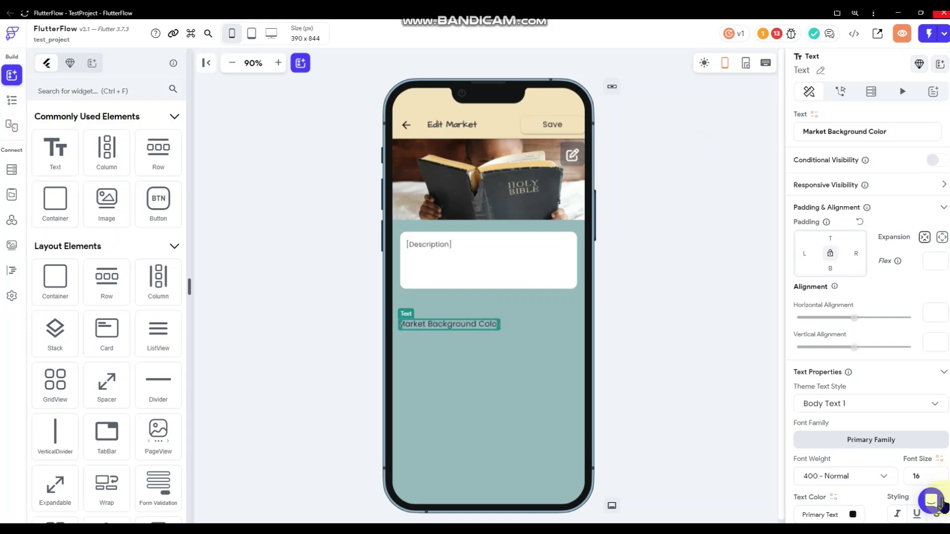
Format the Market Background Color text with the Architects Daughter font and 600 - Semi Bold weight.
{"action": "type", "text": "archi"}
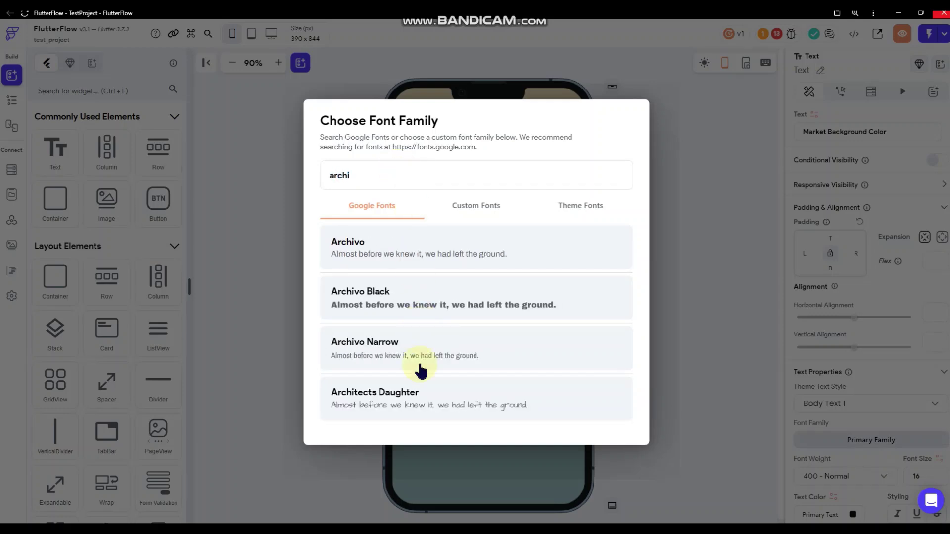
{"action": "left_click", "coordinate": [479, 394]}
{"action": "scroll", "coordinate": [850, 282], "scroll_direction": "down", "scroll_amount": 2}
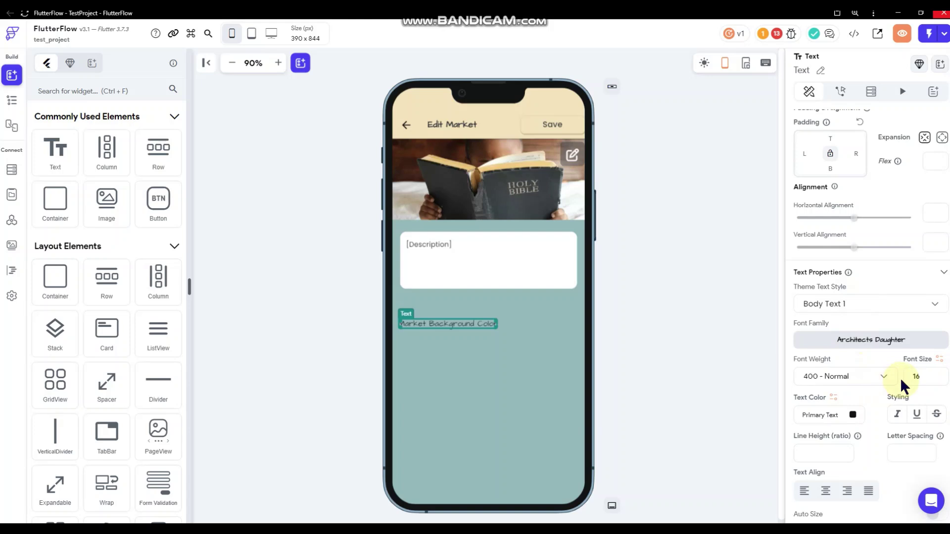
{"action": "left_click", "coordinate": [860, 377]}
{"action": "left_click", "coordinate": [855, 410]}
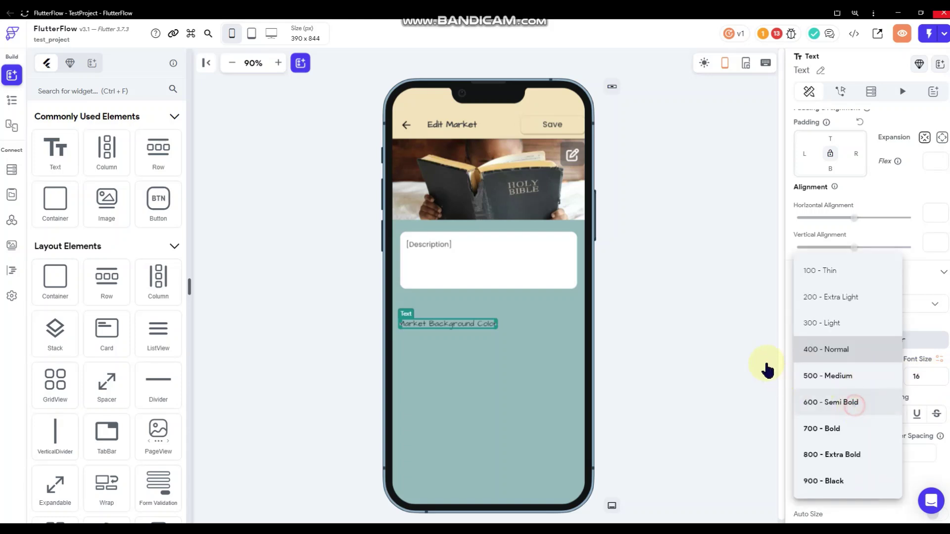
{"action": "left_click", "coordinate": [718, 304]}
{"action": "left_click_drag", "start_coordinate": [78, 167], "coordinate": [479, 320]}
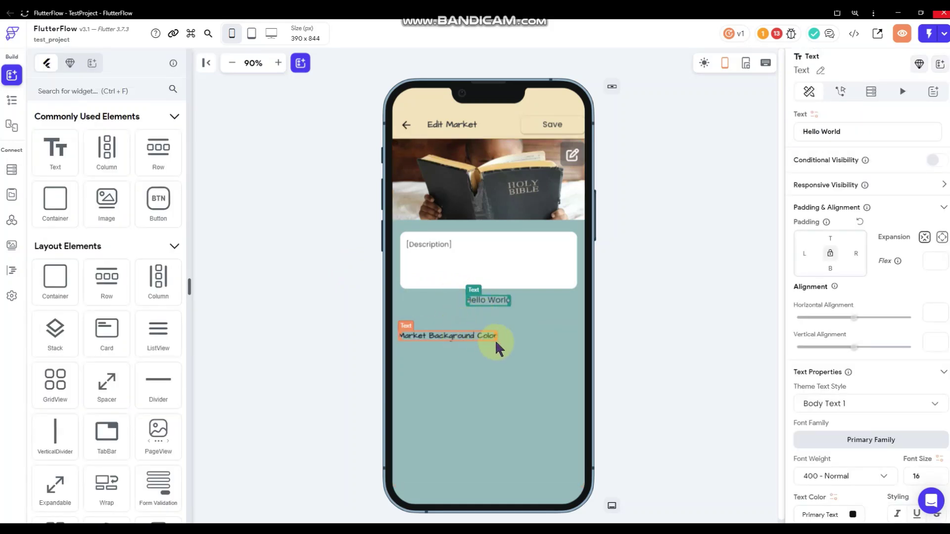
{"action": "right_click", "coordinate": [501, 298]}
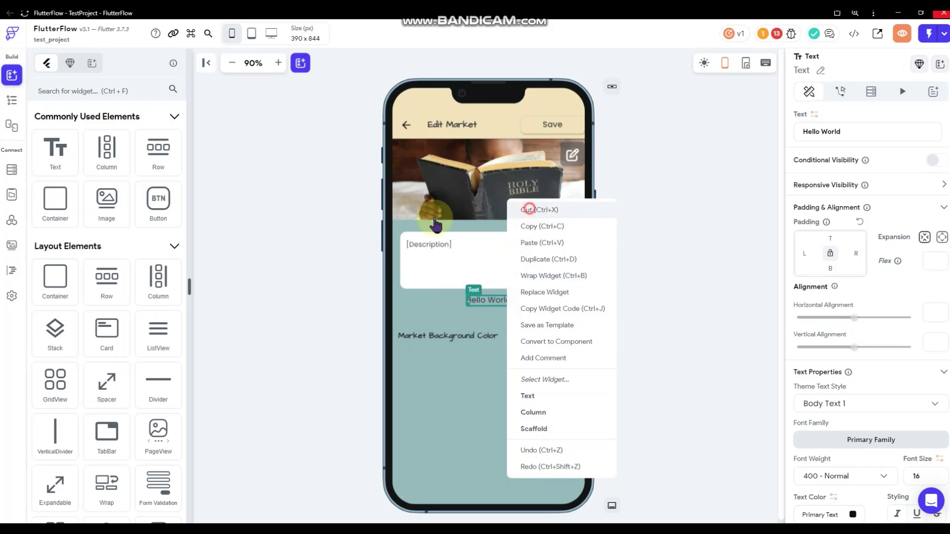
{"action": "left_click", "coordinate": [517, 211]}
Add a Text widget to the lower Column and move it above the Row that holds the Market Background Color text.
{"action": "left_click", "coordinate": [10, 105]}
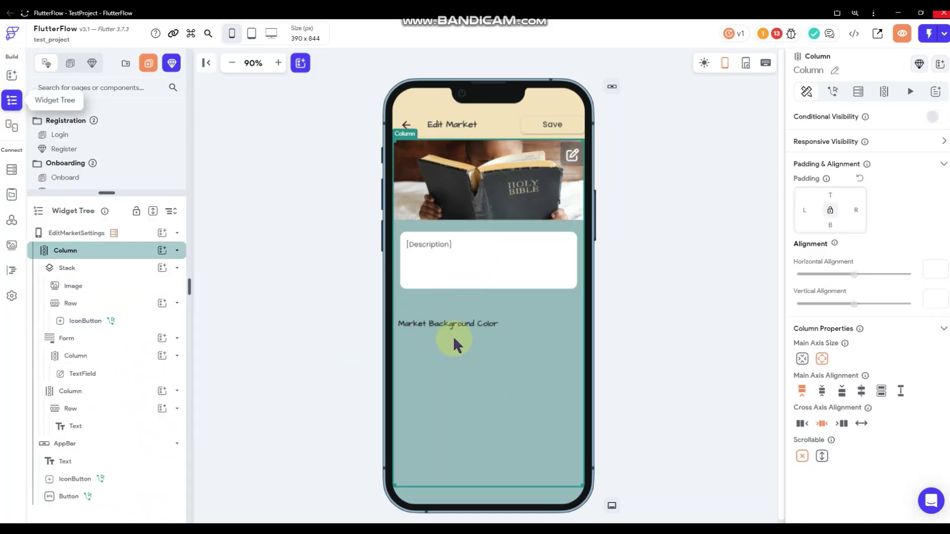
{"action": "left_click", "coordinate": [456, 323]}
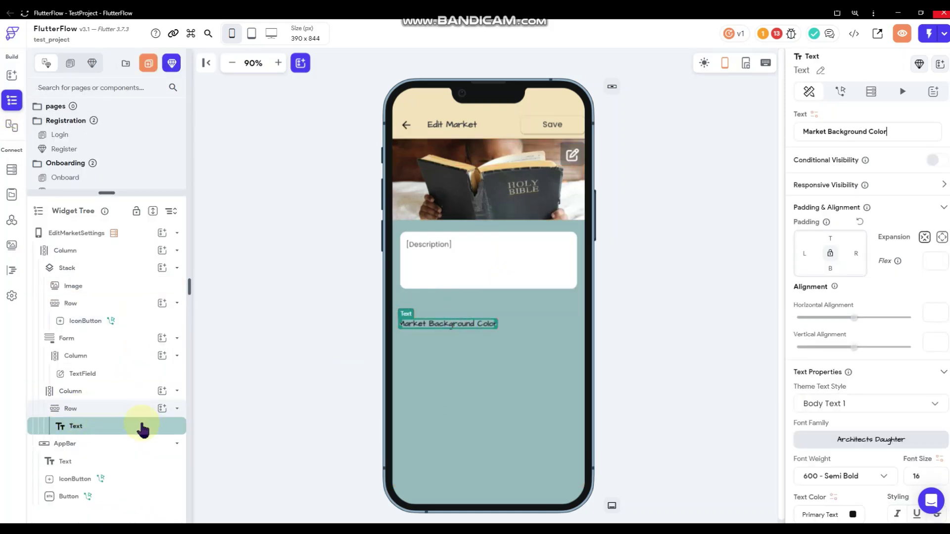
{"action": "left_click", "coordinate": [106, 393]}
{"action": "left_click", "coordinate": [162, 391]}
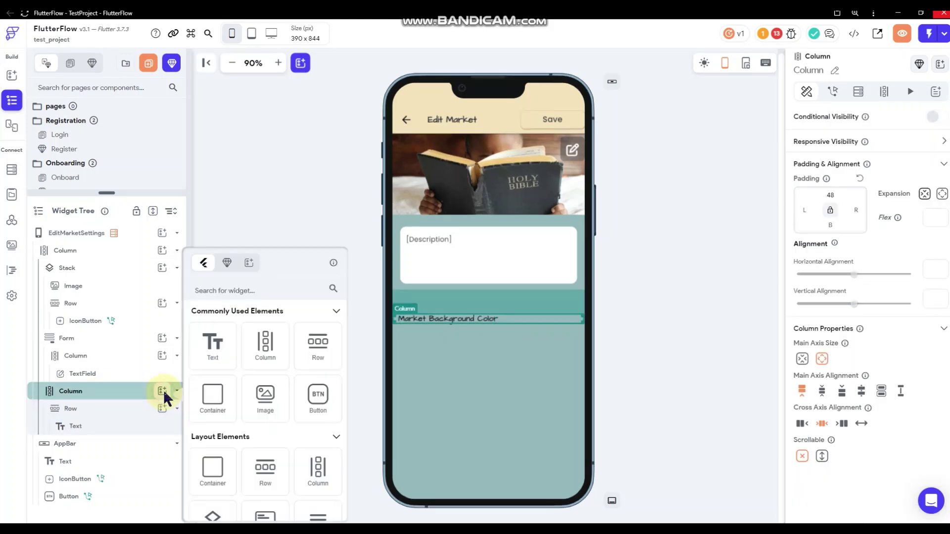
{"action": "left_click", "coordinate": [212, 348]}
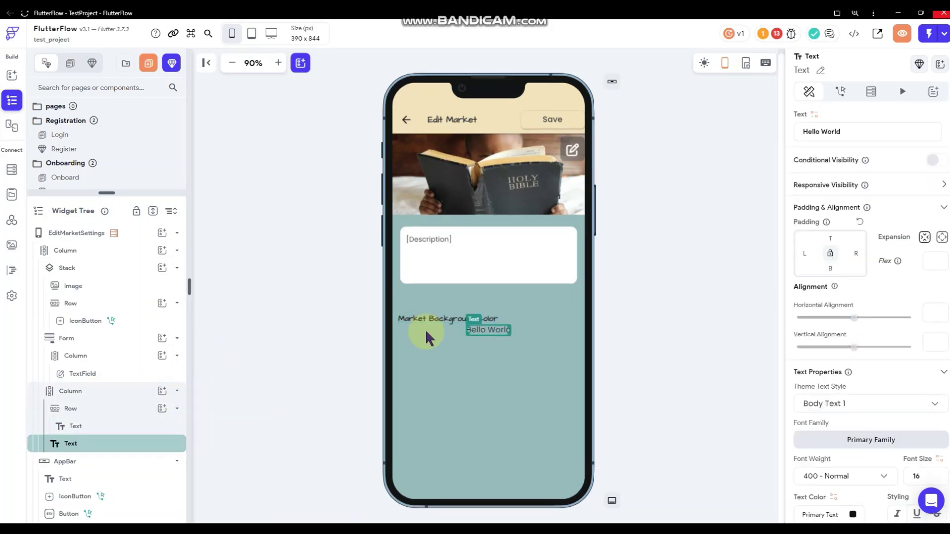
{"action": "left_click_drag", "start_coordinate": [501, 317], "coordinate": [498, 334]}
{"action": "left_click", "coordinate": [489, 319]}
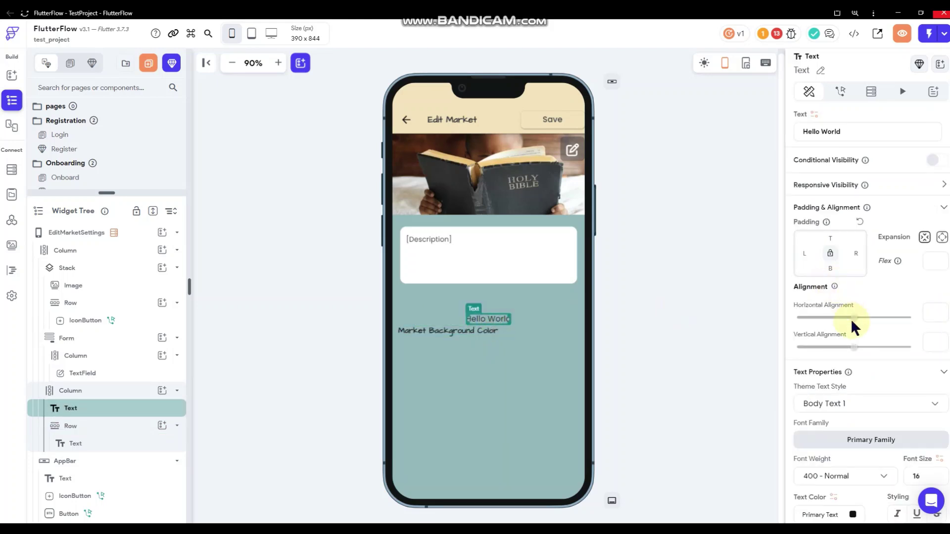
Set the new text's horizontal alignment to -0.85 and its content to "Edit Market Theme".
{"action": "left_click_drag", "start_coordinate": [855, 318], "coordinate": [805, 319]}
{"action": "left_click_drag", "start_coordinate": [851, 132], "coordinate": [759, 138]}
{"action": "type", "text": "Edit"}
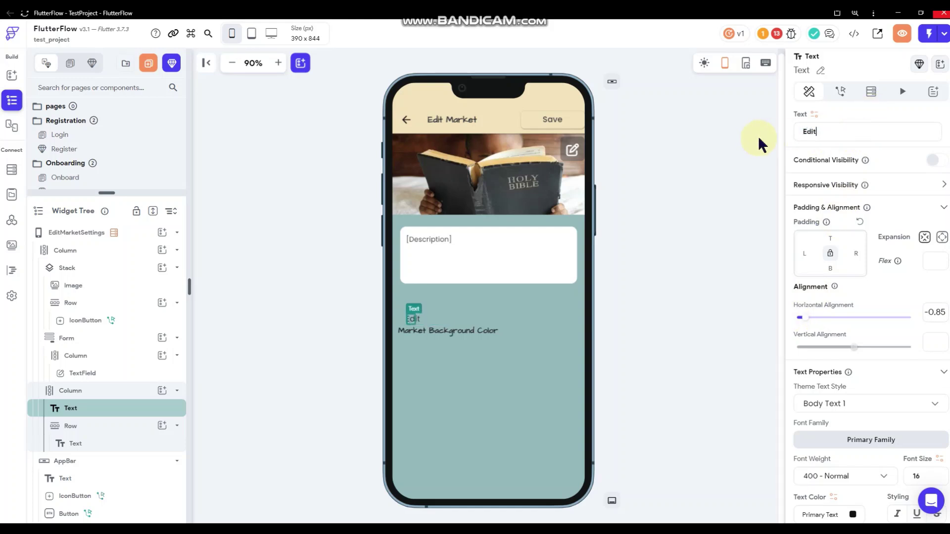
{"action": "type", "text": " Market"}
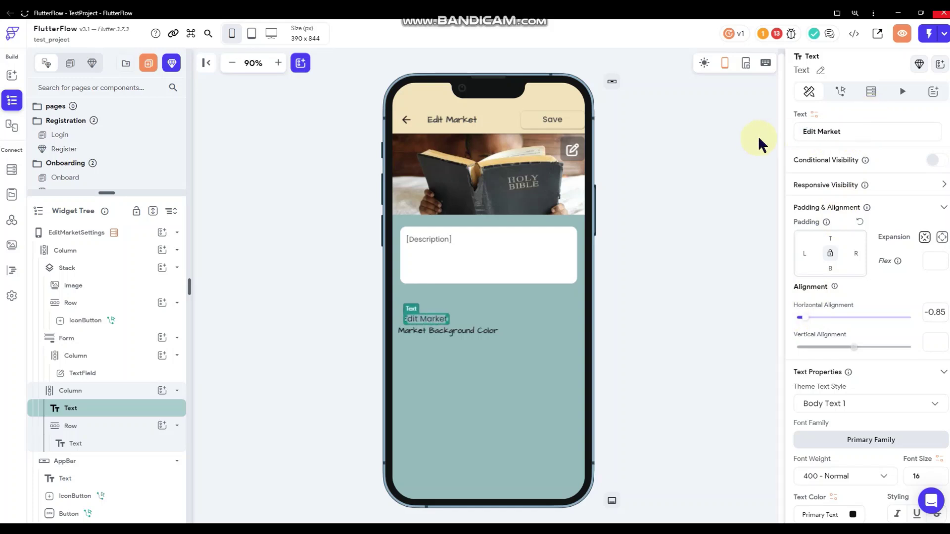
{"action": "type", "text": " Theme"}
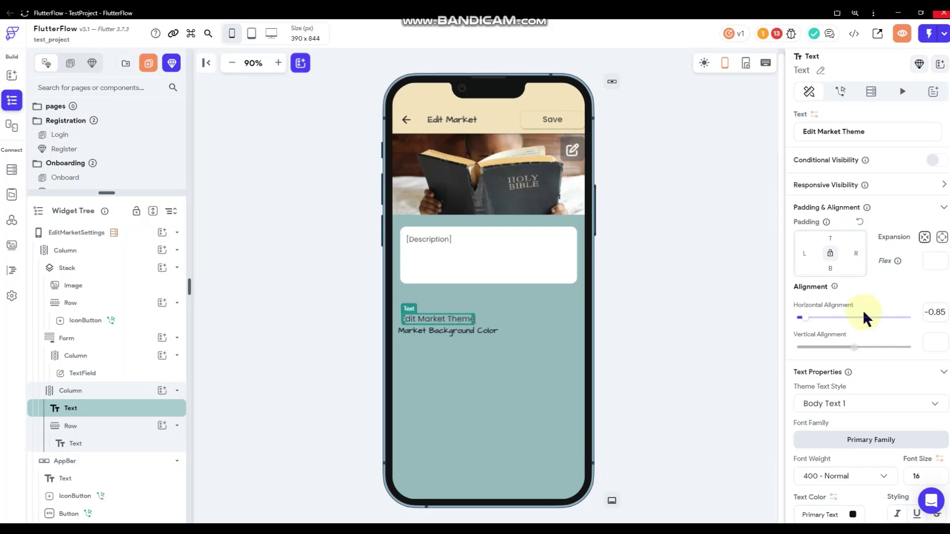
Format the Edit Market Theme text with the Architects Daughter font, size 18 and 600 - Semi Bold weight.
{"action": "scroll", "coordinate": [863, 331], "scroll_direction": "down", "scroll_amount": 2}
{"action": "left_click", "coordinate": [870, 342]}
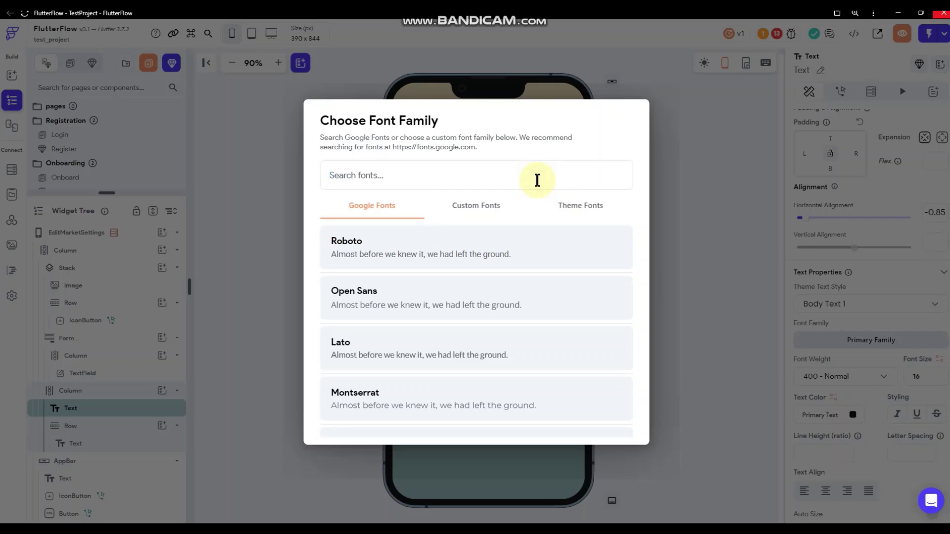
{"action": "type", "text": "archi"}
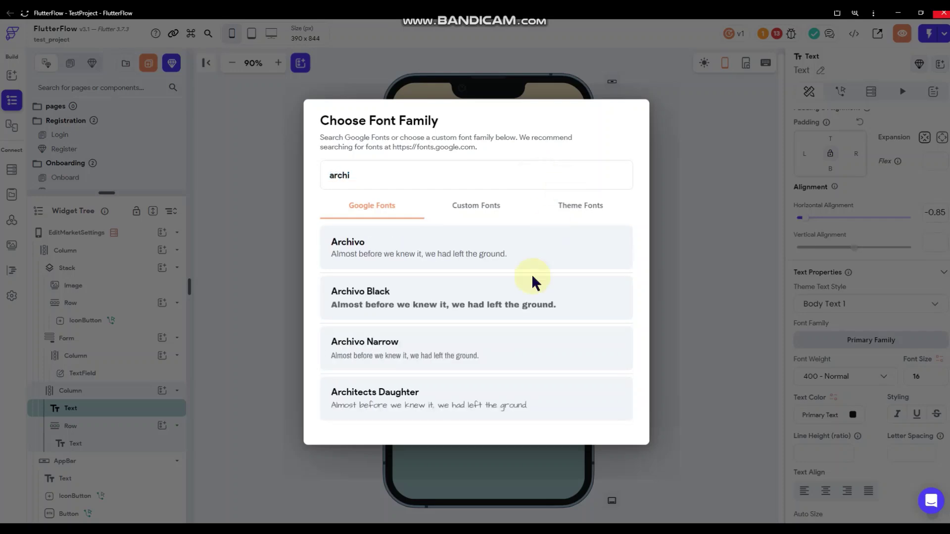
{"action": "left_click", "coordinate": [523, 394]}
{"action": "left_click", "coordinate": [918, 375]}
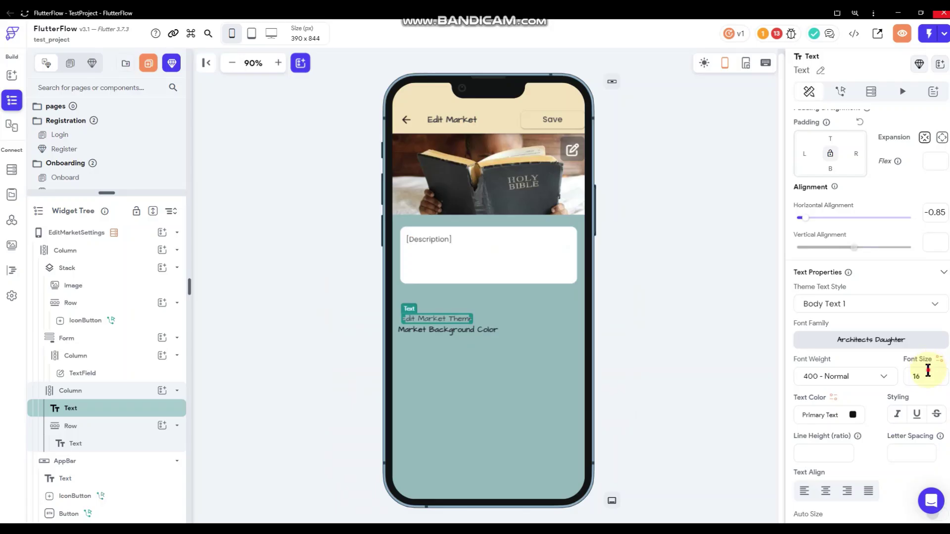
{"action": "type", "text": "18"}
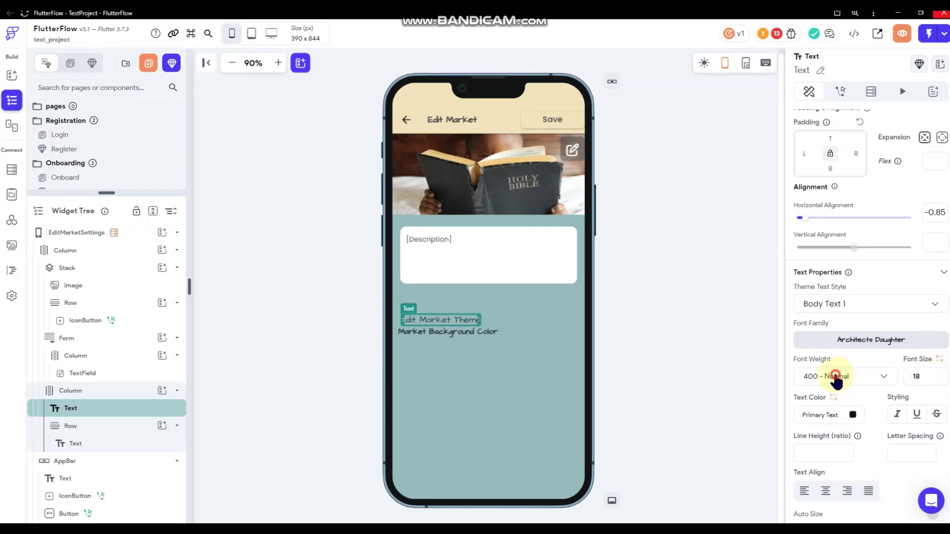
{"action": "left_click", "coordinate": [832, 377]}
{"action": "left_click", "coordinate": [837, 401]}
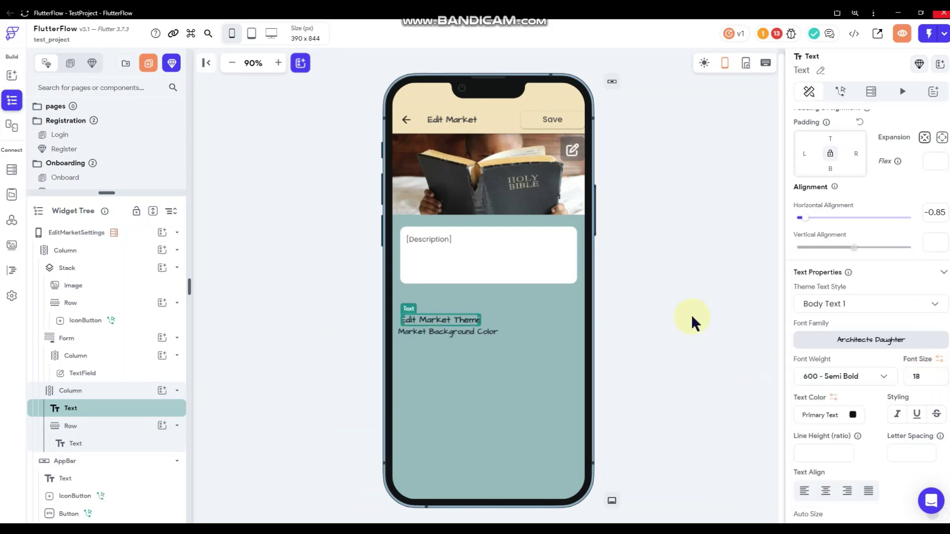
Change the Market Background Color text to the Dosis font with a lighter font weight.
{"action": "left_click", "coordinate": [474, 329]}
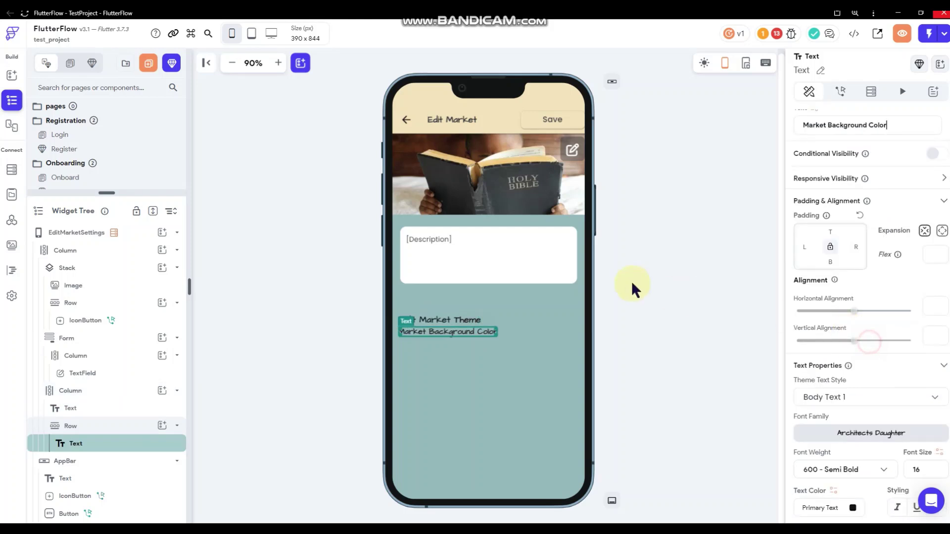
{"action": "left_click", "coordinate": [852, 427]}
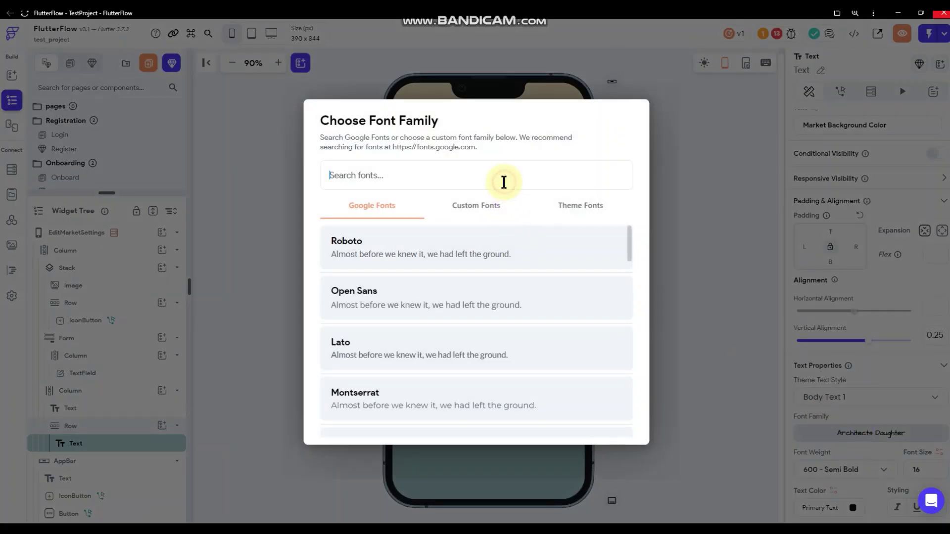
{"action": "type", "text": "dos"}
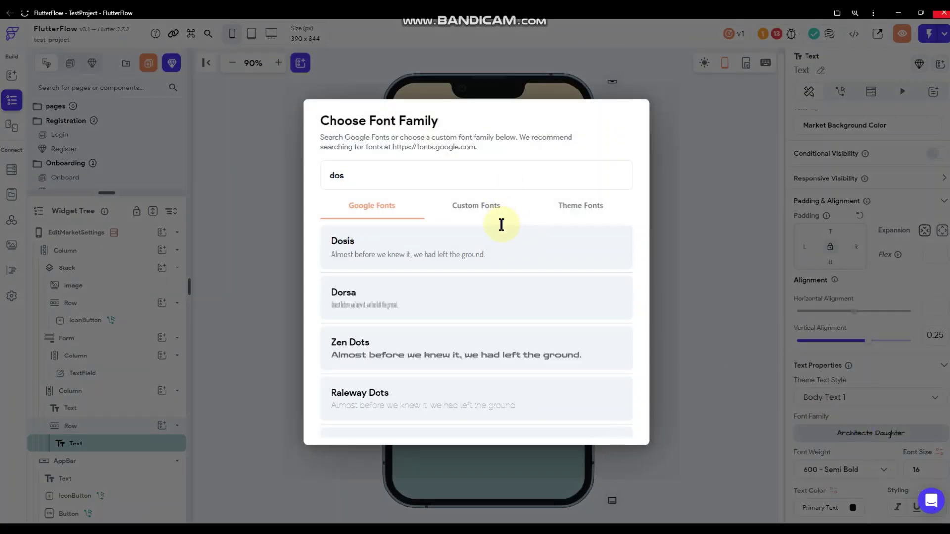
{"action": "left_click", "coordinate": [492, 241]}
{"action": "left_click", "coordinate": [800, 377]}
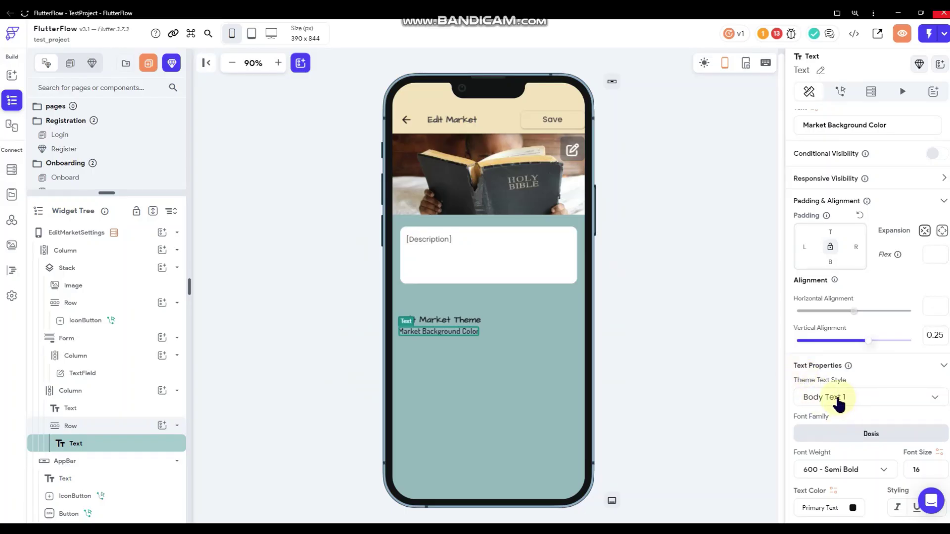
{"action": "scroll", "coordinate": [840, 404], "scroll_direction": "down", "scroll_amount": 1}
{"action": "left_click", "coordinate": [849, 422]}
{"action": "left_click", "coordinate": [851, 385]}
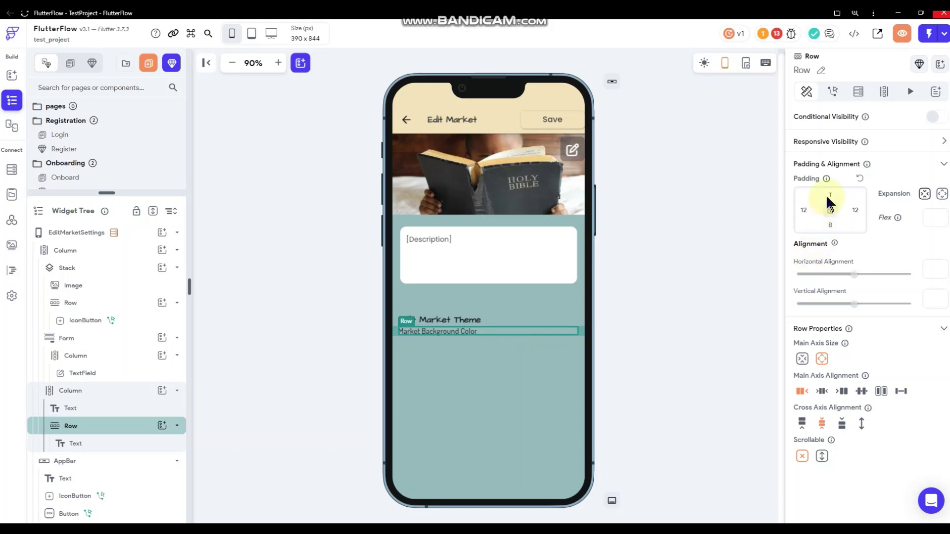
Set the top padding of the Row holding the Market Background Color text to 20.
{"action": "left_click", "coordinate": [829, 197]}
{"action": "type", "text": "20"}
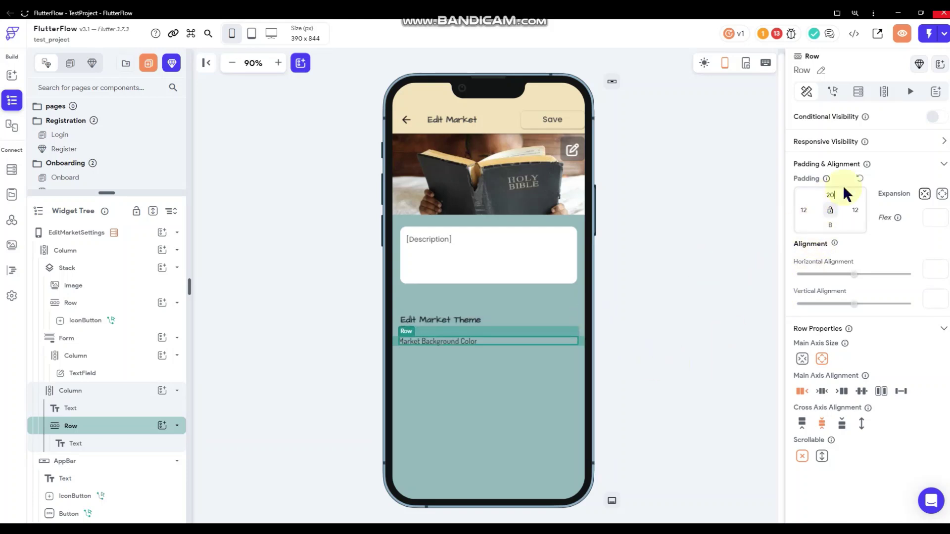
Set the top padding to 16 and the left padding to 20 on the Row holding the Market Background Color text.
{"action": "type", "text": "16"}
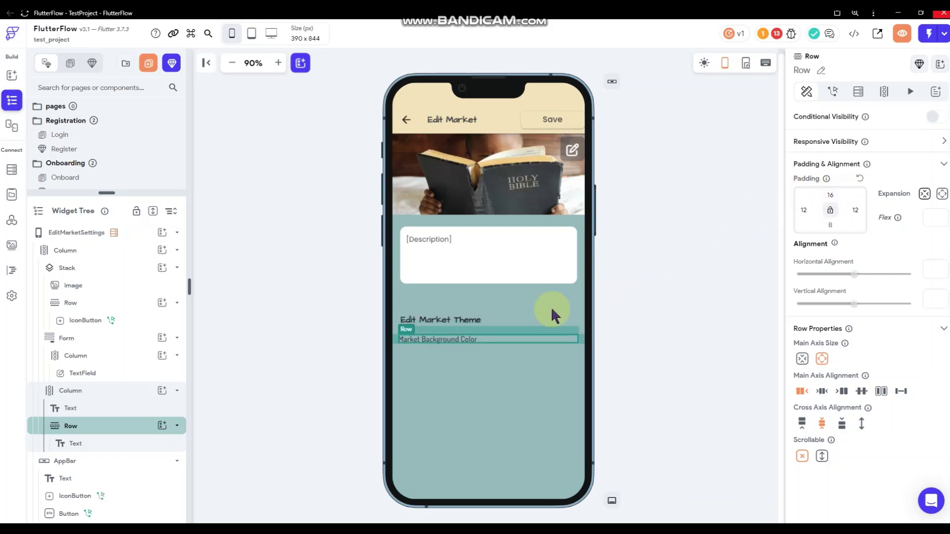
{"action": "left_click", "coordinate": [470, 320]}
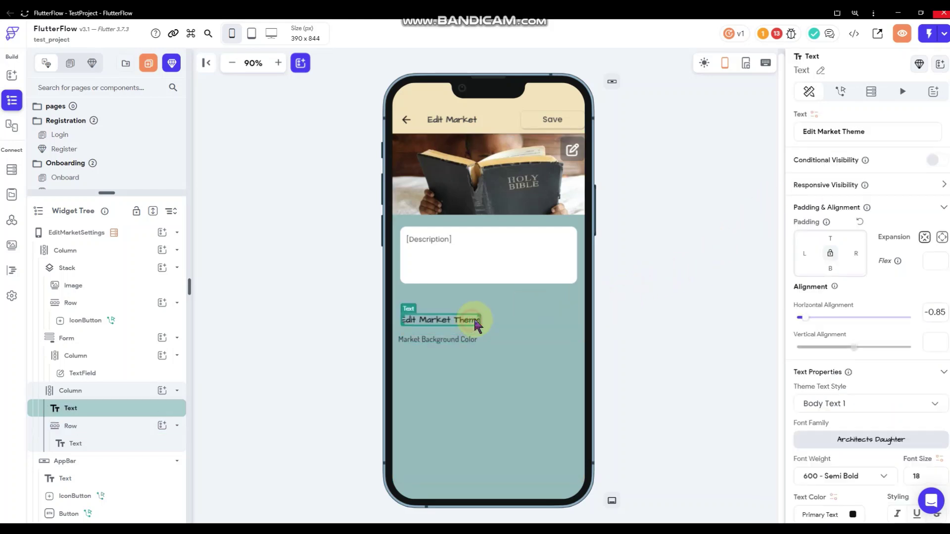
{"action": "left_click", "coordinate": [507, 336]}
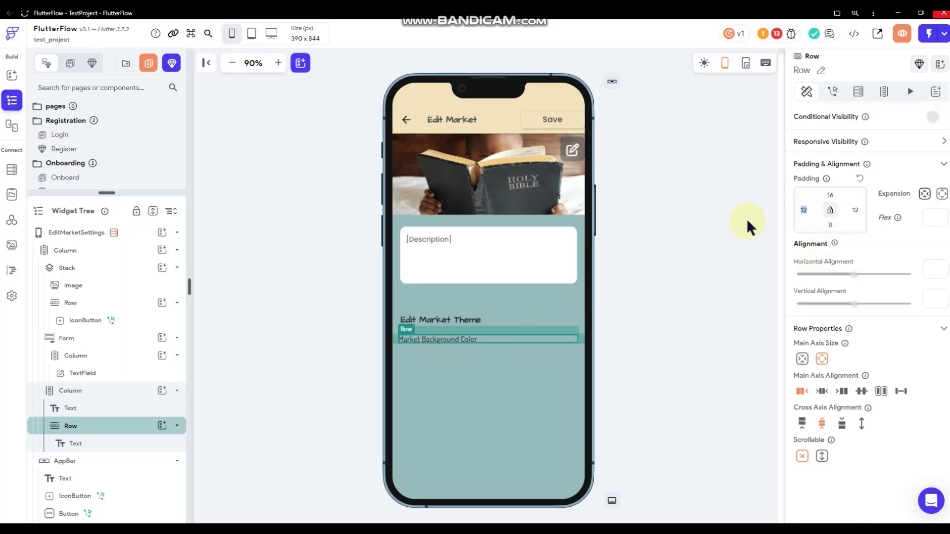
{"action": "type", "text": "20"}
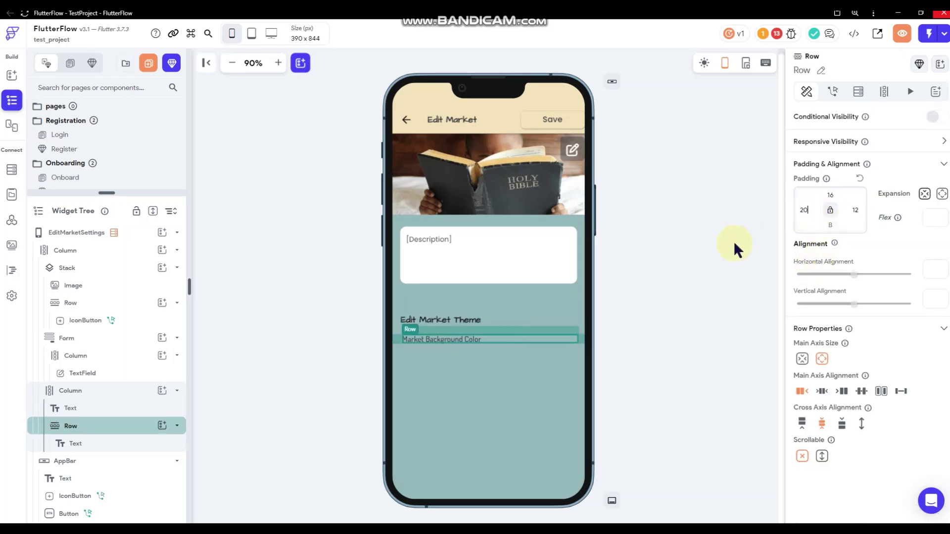
{"action": "left_click", "coordinate": [695, 311]}
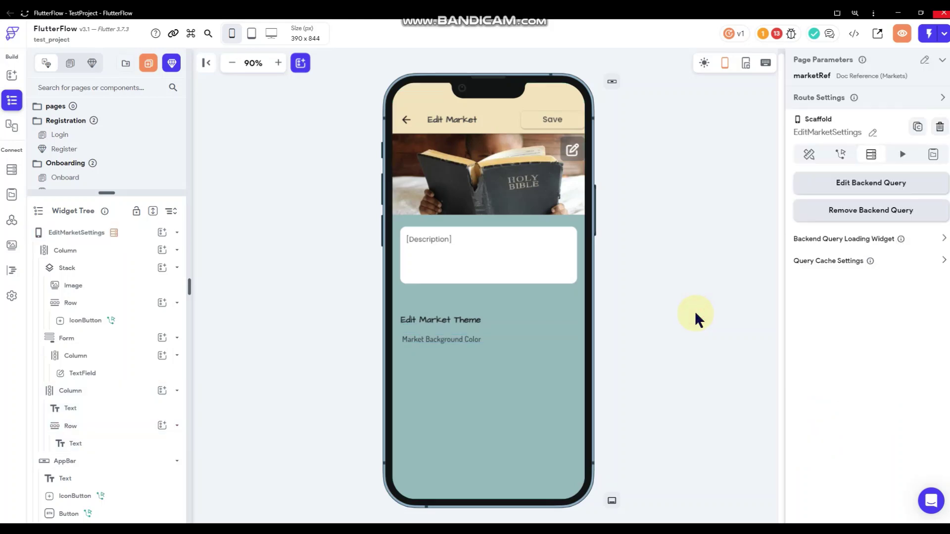
Set the font size of the Market Background Color text to 20.
{"action": "left_click", "coordinate": [458, 338]}
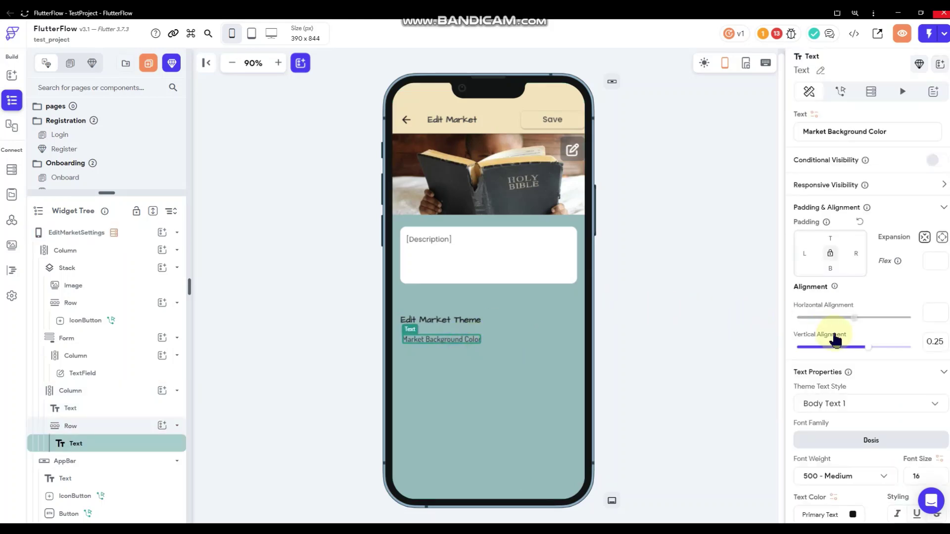
{"action": "left_click", "coordinate": [646, 298]}
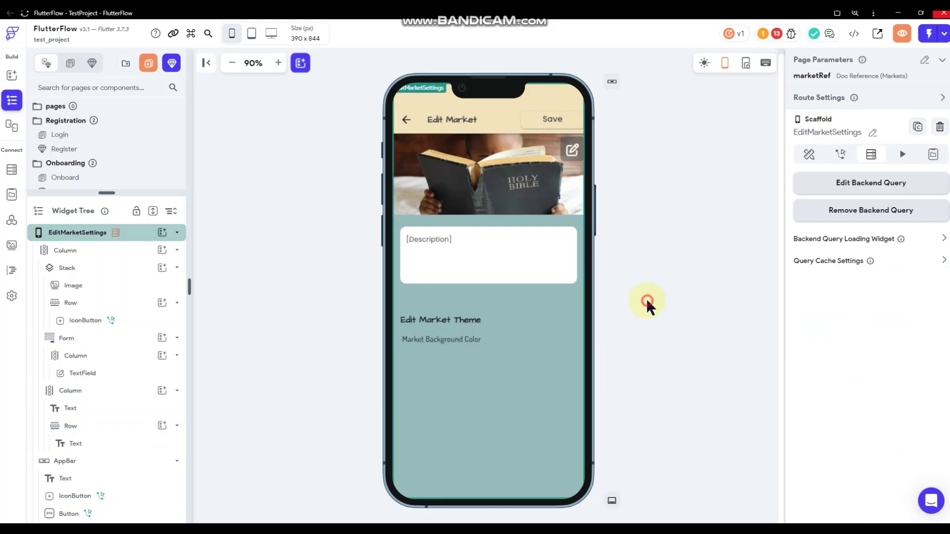
{"action": "left_click", "coordinate": [453, 339]}
{"action": "scroll", "coordinate": [842, 329], "scroll_direction": "down", "scroll_amount": 5}
{"action": "left_click", "coordinate": [928, 326]}
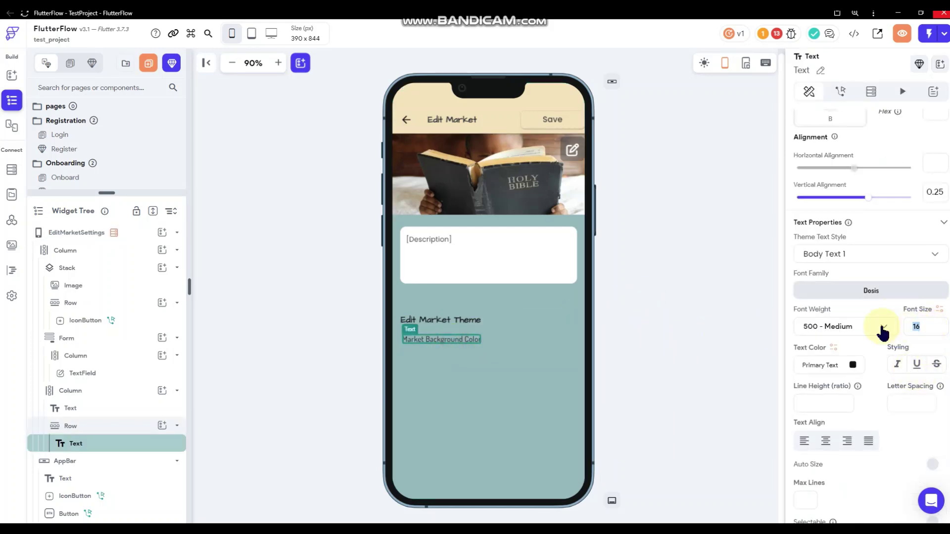
{"action": "type", "text": "20"}
{"action": "left_click", "coordinate": [732, 283]}
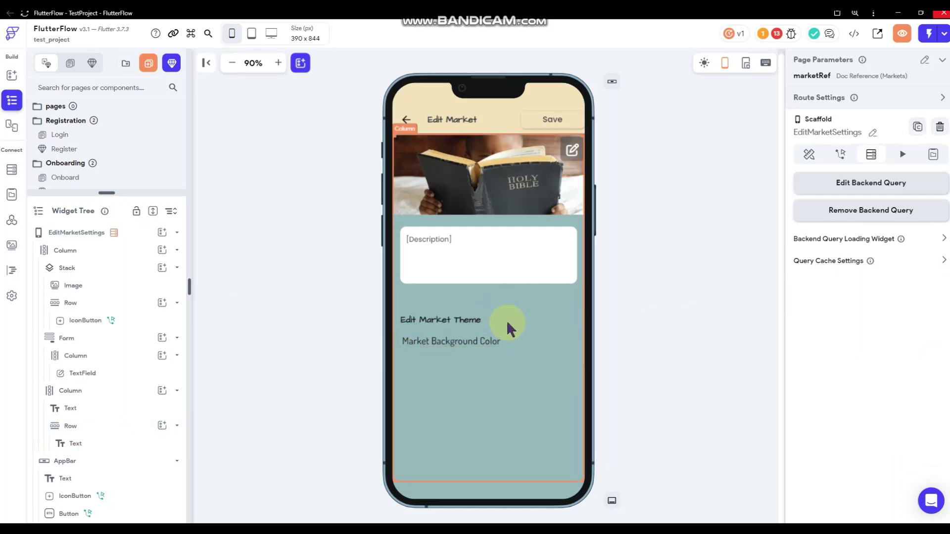
Set the main axis alignment of the Market Background Color Row to space between and its right padding to 20.
{"action": "left_click", "coordinate": [515, 341]}
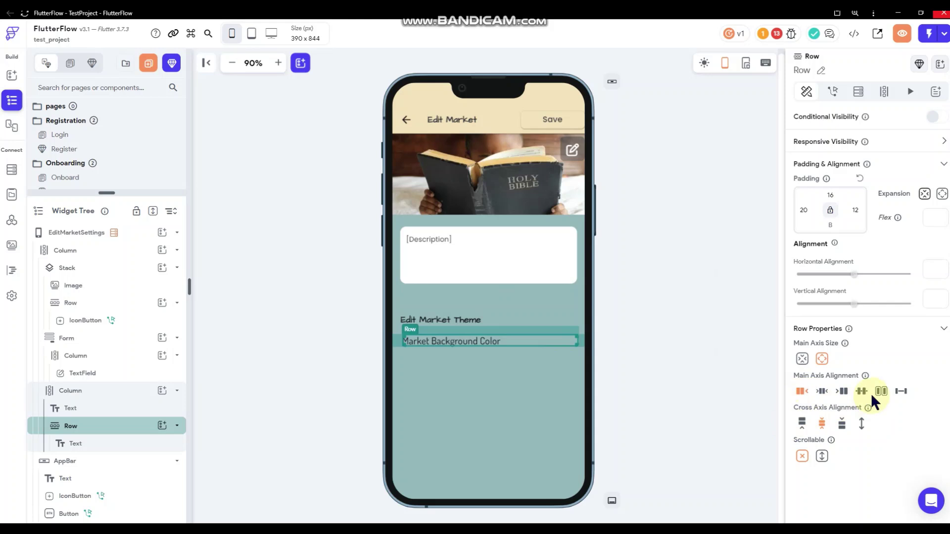
{"action": "left_click", "coordinate": [901, 391]}
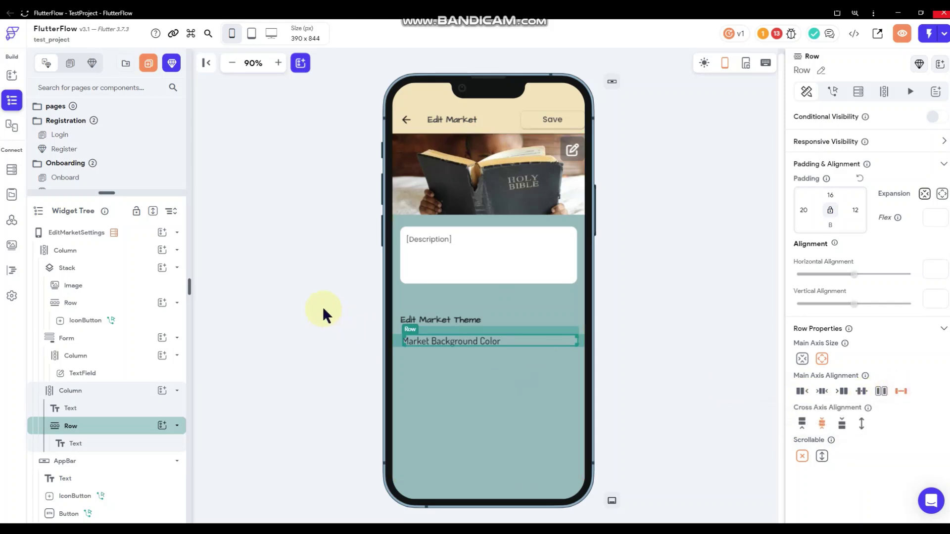
{"action": "left_click", "coordinate": [857, 210]}
{"action": "type", "text": "20"}
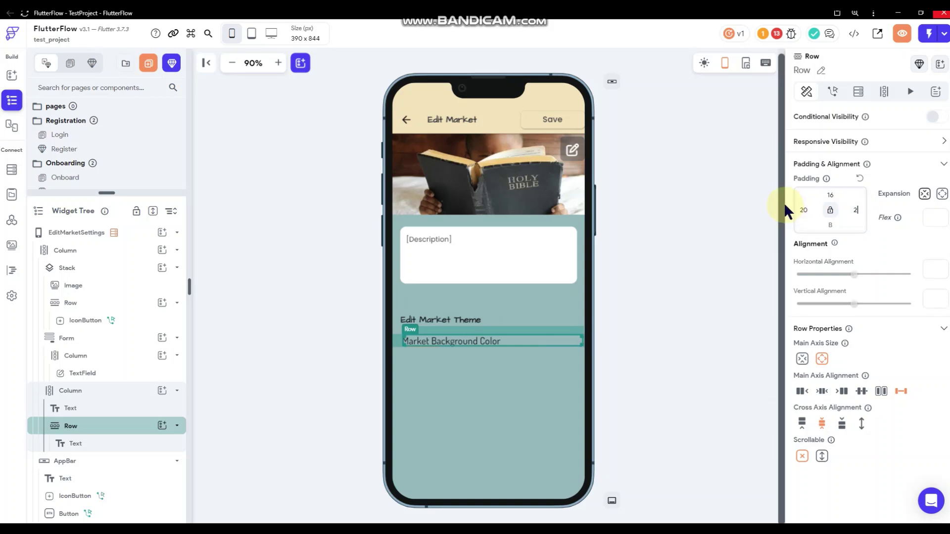
{"action": "left_click", "coordinate": [694, 207]}
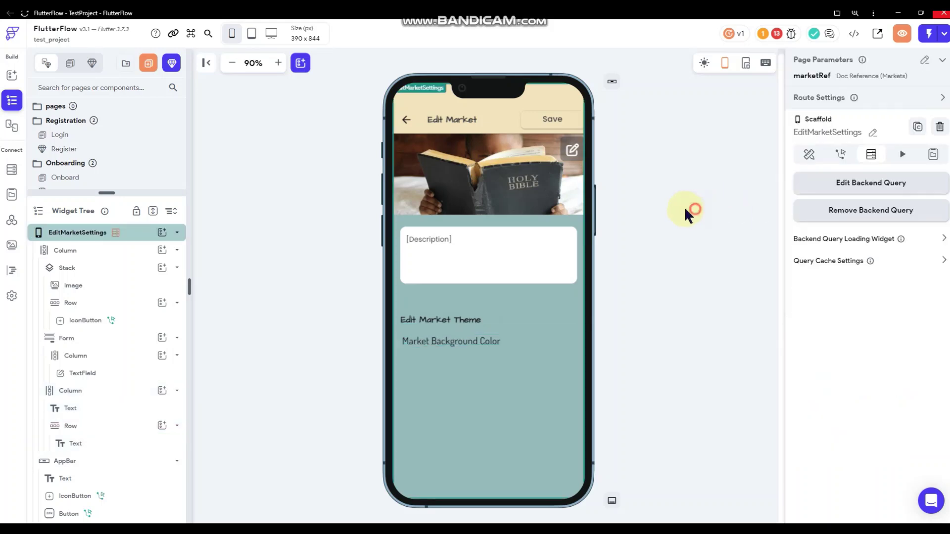
Add a Container beside the Market Background Color text in the Row and resize it to about 82.8 by 44.5 px.
{"action": "left_click", "coordinate": [12, 75]}
{"action": "left_click_drag", "start_coordinate": [55, 280], "coordinate": [539, 341]}
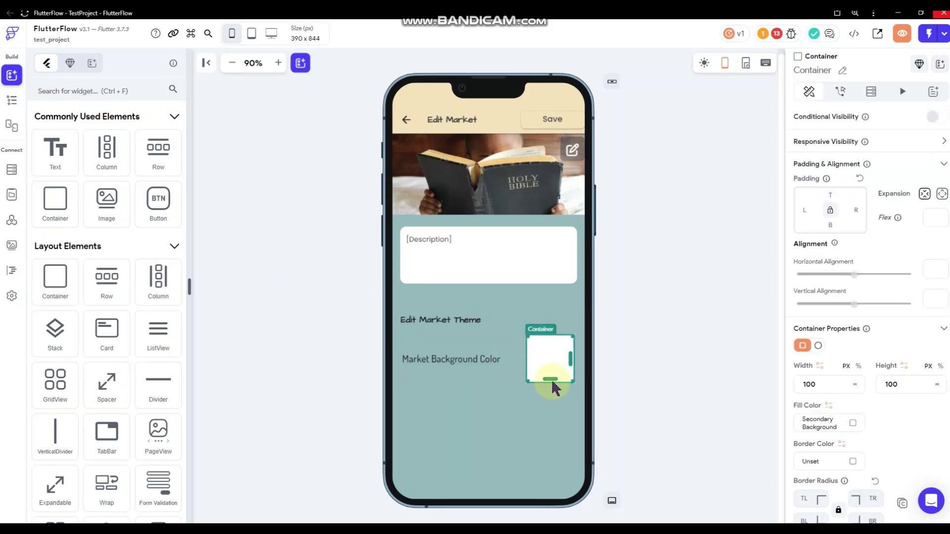
{"action": "left_click_drag", "start_coordinate": [552, 379], "coordinate": [555, 350]}
{"action": "left_click", "coordinate": [640, 343]}
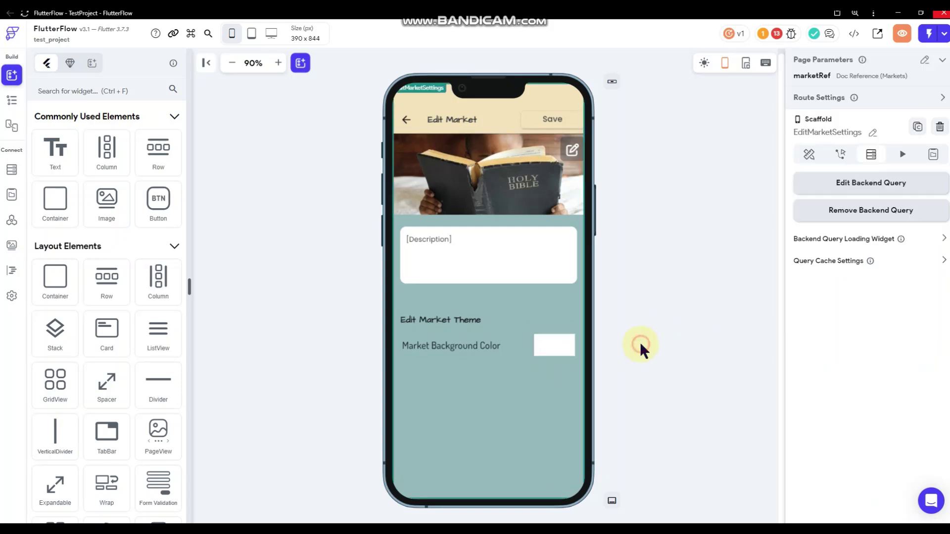
Round all corners of the new Container with a border radius of 14.
{"action": "left_click", "coordinate": [563, 344]}
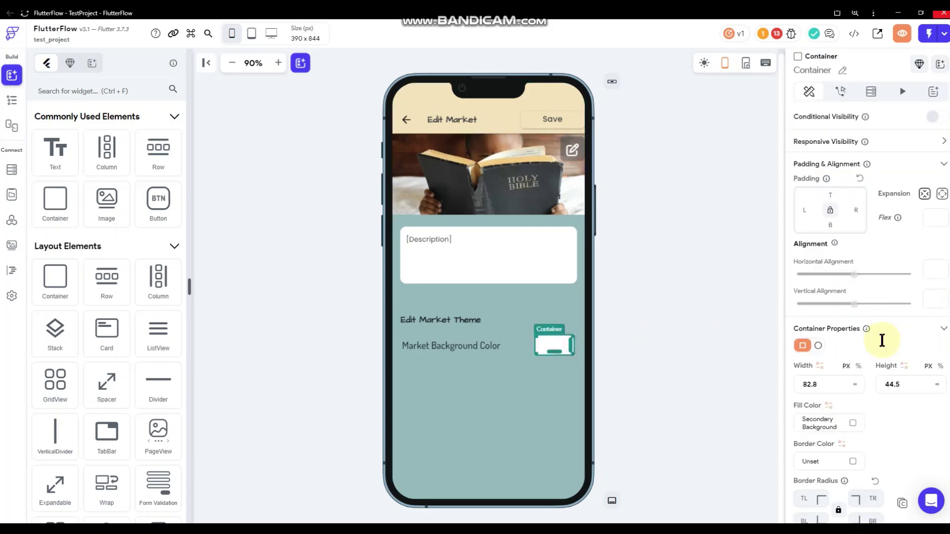
{"action": "scroll", "coordinate": [881, 338], "scroll_direction": "down", "scroll_amount": 3}
{"action": "left_click", "coordinate": [805, 349]}
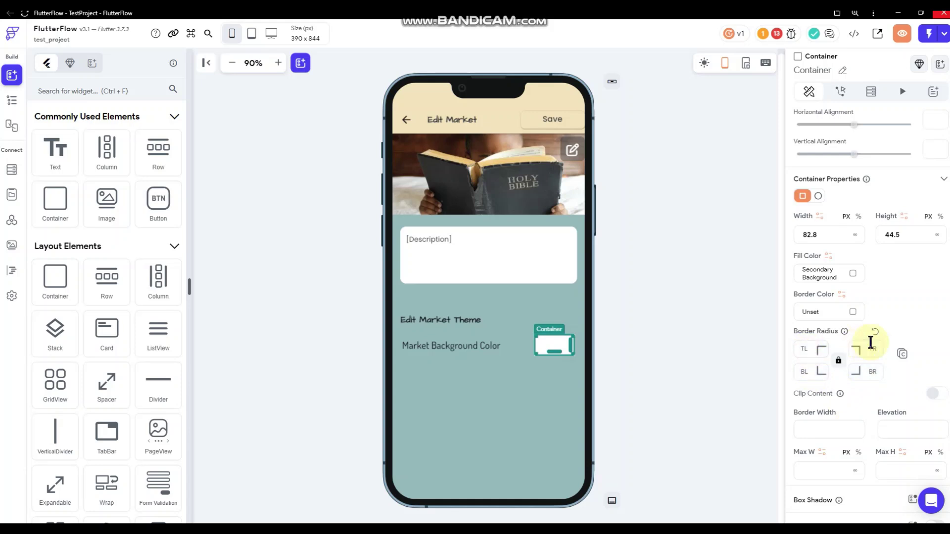
{"action": "type", "text": "14"}
{"action": "left_click", "coordinate": [707, 275]}
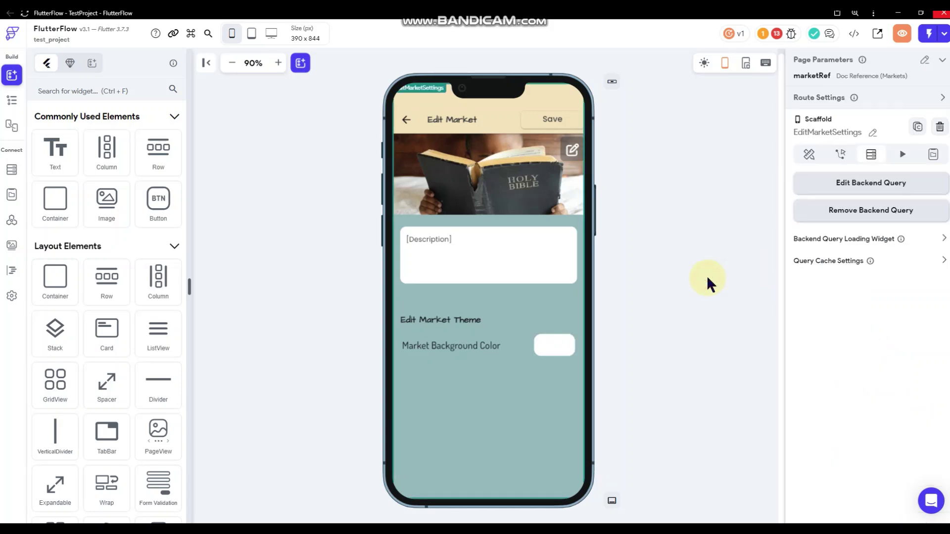
Bind the Container's fill color to the MarketPageBGColor field of the Markets Document.
{"action": "left_click", "coordinate": [544, 341]}
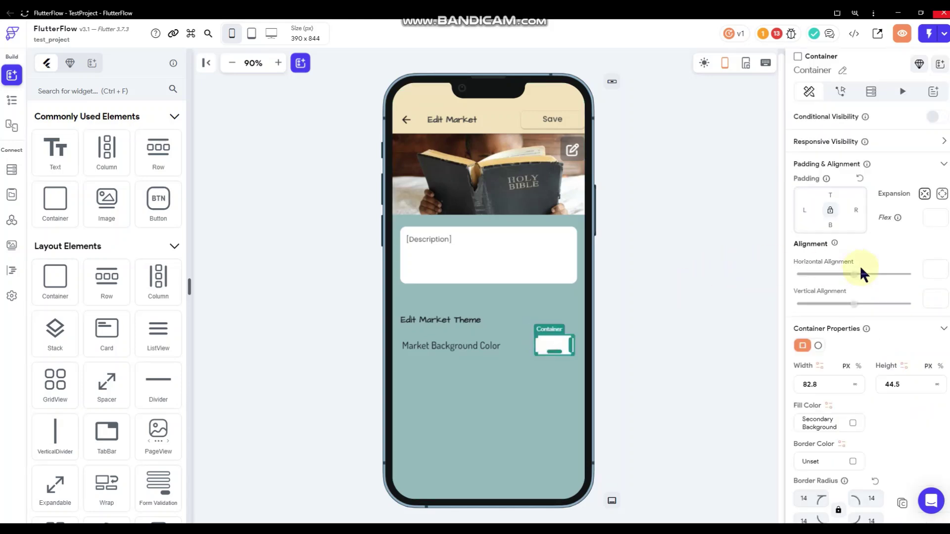
{"action": "left_click", "coordinate": [829, 405]}
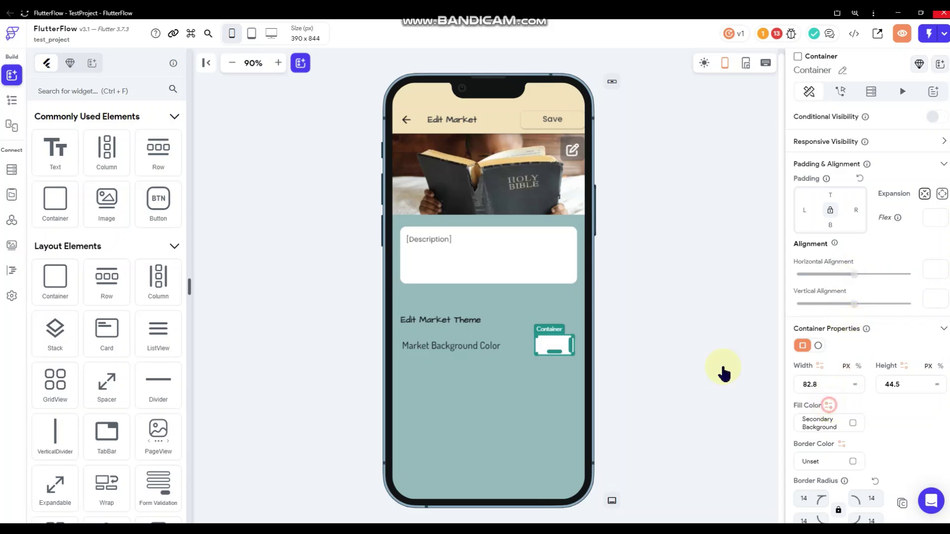
{"action": "scroll", "coordinate": [703, 352], "scroll_direction": "down", "scroll_amount": 1}
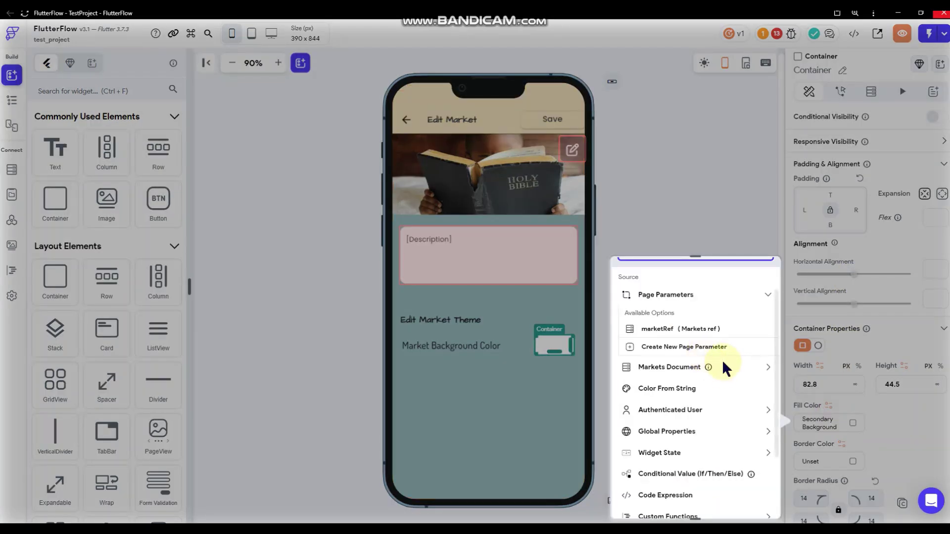
{"action": "left_click", "coordinate": [715, 369]}
{"action": "scroll", "coordinate": [705, 391], "scroll_direction": "down", "scroll_amount": 3}
{"action": "scroll", "coordinate": [703, 391], "scroll_direction": "down", "scroll_amount": 1}
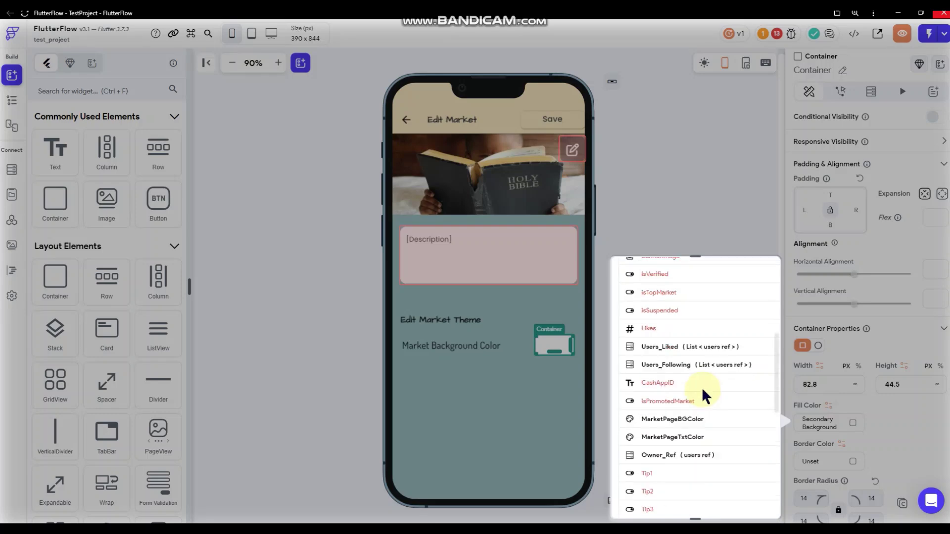
{"action": "left_click", "coordinate": [660, 421]}
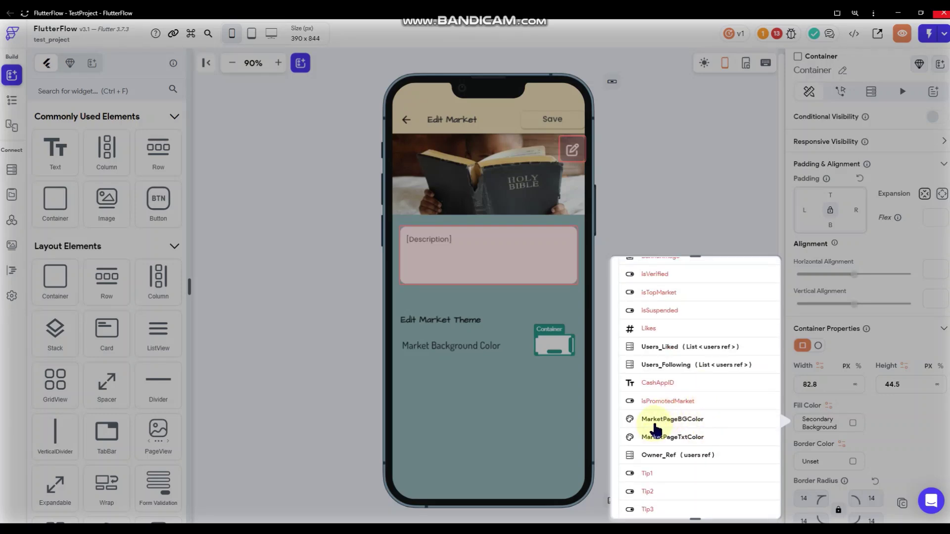
{"action": "left_click", "coordinate": [734, 381]}
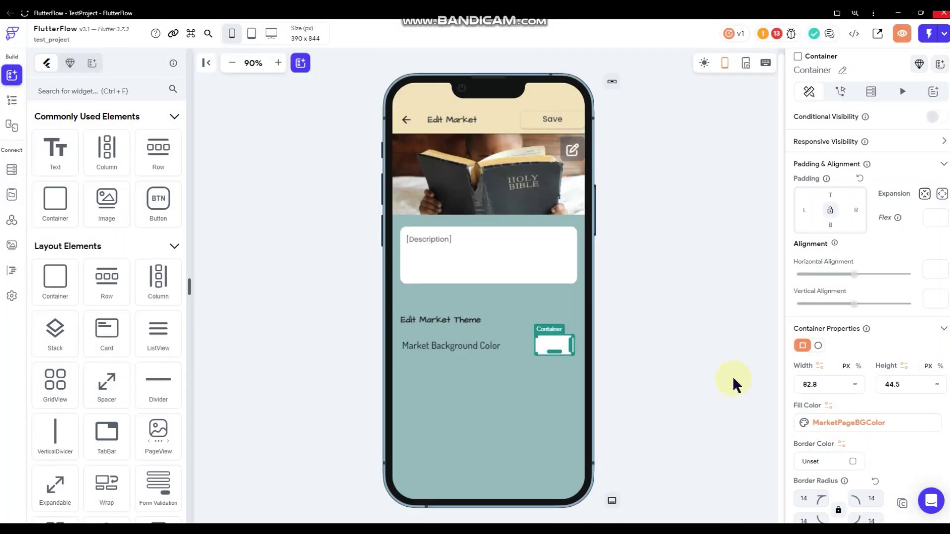
{"action": "left_click", "coordinate": [823, 421]}
{"action": "left_click", "coordinate": [693, 409]}
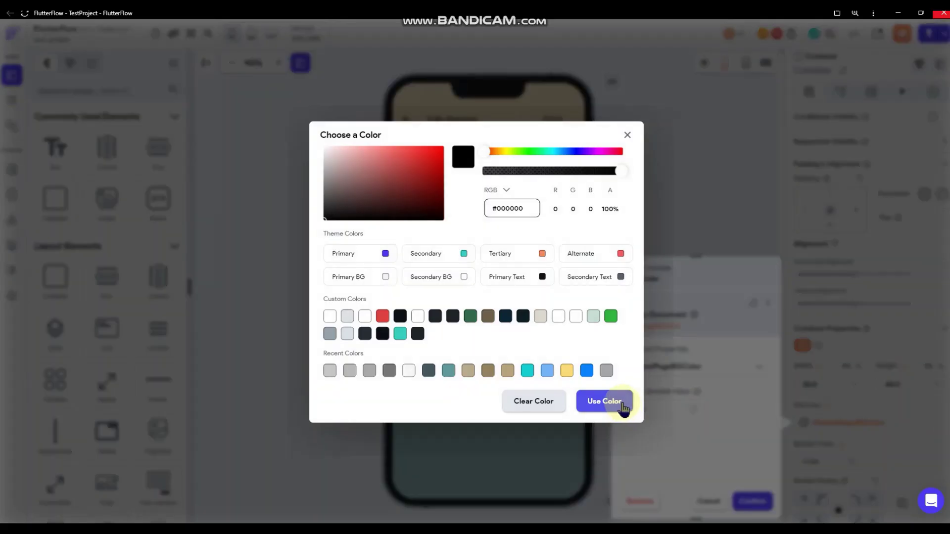
{"action": "left_click", "coordinate": [699, 435]}
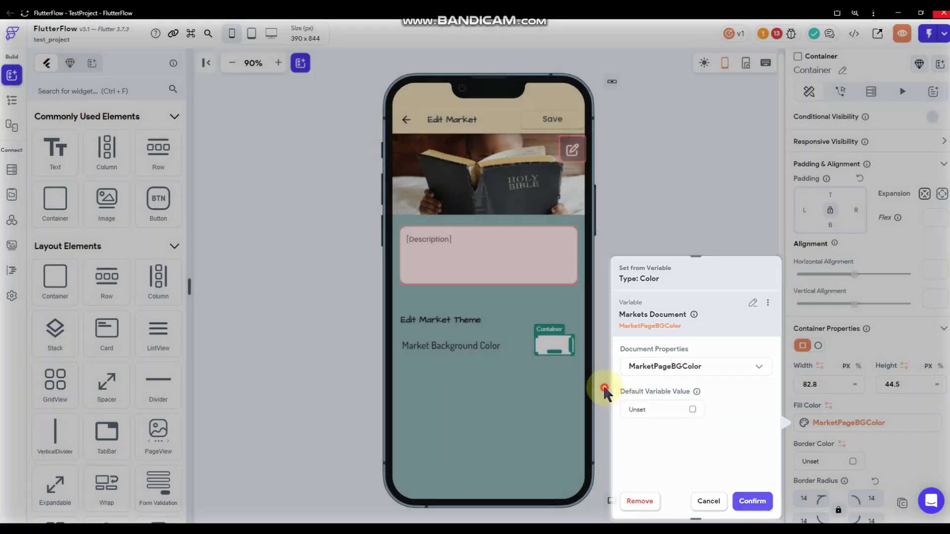
{"action": "left_click", "coordinate": [603, 385]}
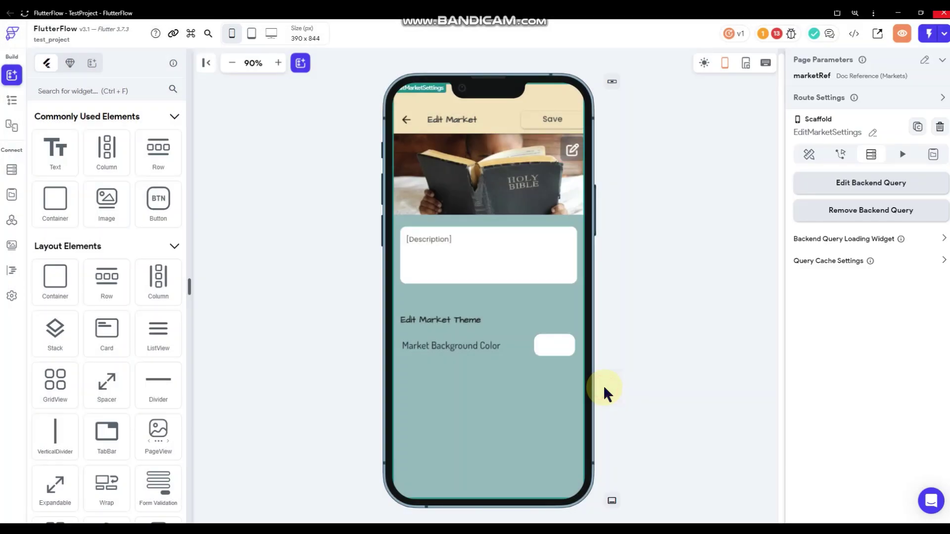
Look at the MarketFront page for reference and return to the EditMarketSettings page.
{"action": "left_click", "coordinate": [11, 101]}
{"action": "scroll", "coordinate": [80, 144], "scroll_direction": "down", "scroll_amount": 6}
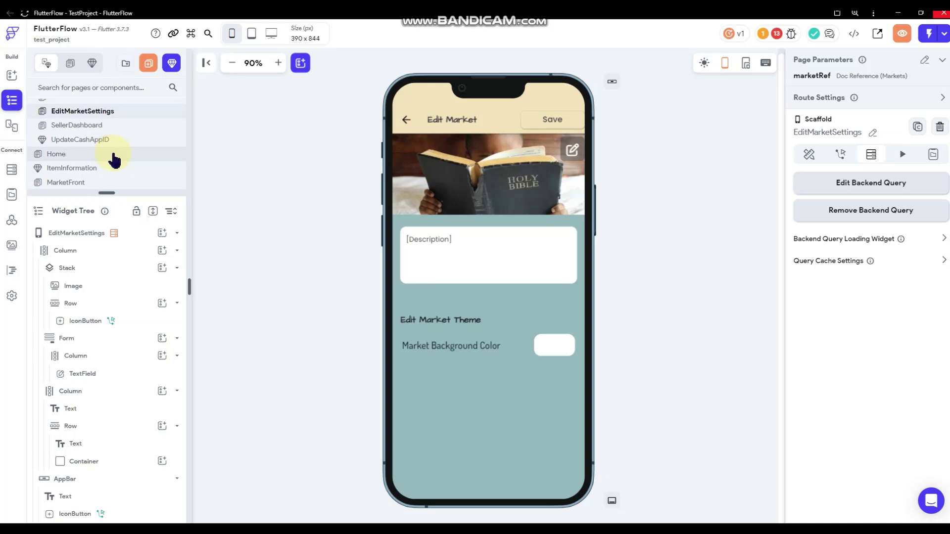
{"action": "left_click", "coordinate": [107, 187]}
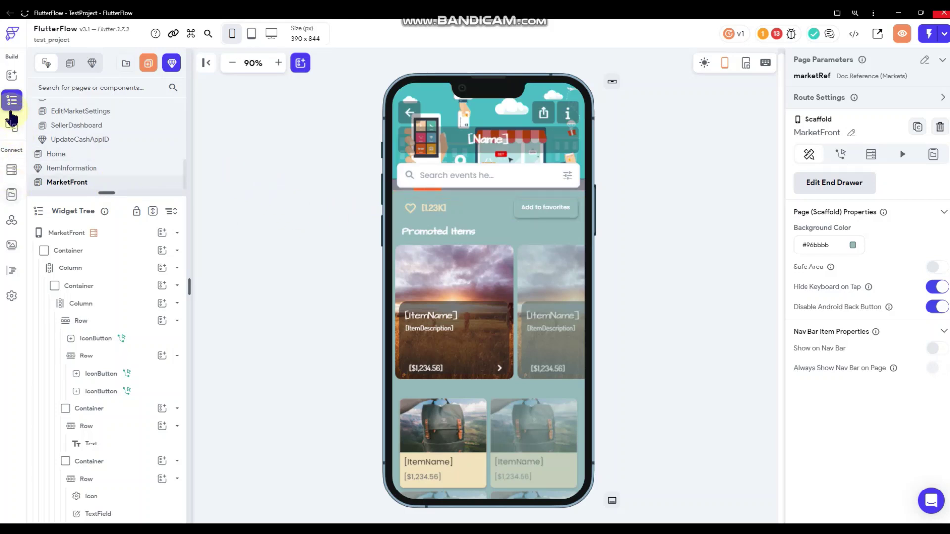
{"action": "scroll", "coordinate": [96, 134], "scroll_direction": "up", "scroll_amount": 2}
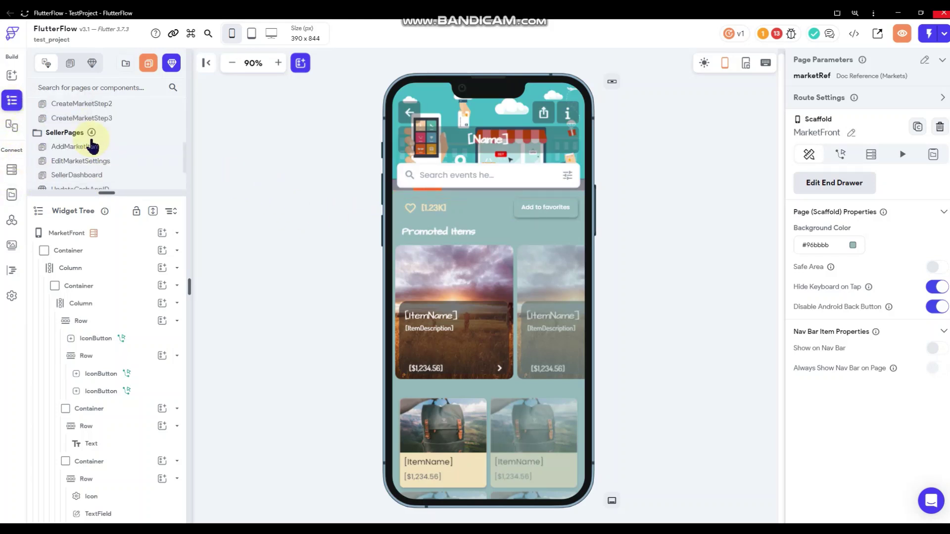
{"action": "scroll", "coordinate": [112, 150], "scroll_direction": "up", "scroll_amount": 4}
{"action": "scroll", "coordinate": [112, 150], "scroll_direction": "down", "scroll_amount": 4}
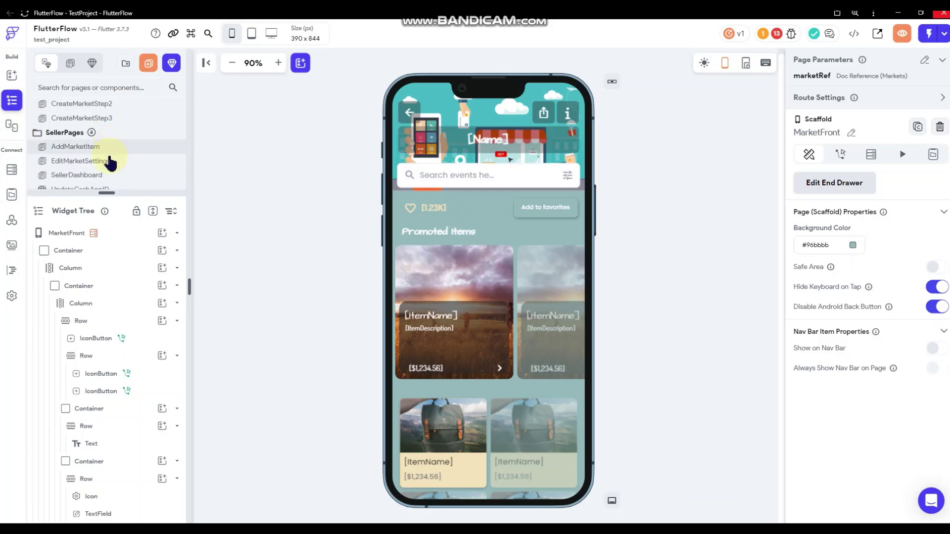
{"action": "left_click", "coordinate": [107, 163]}
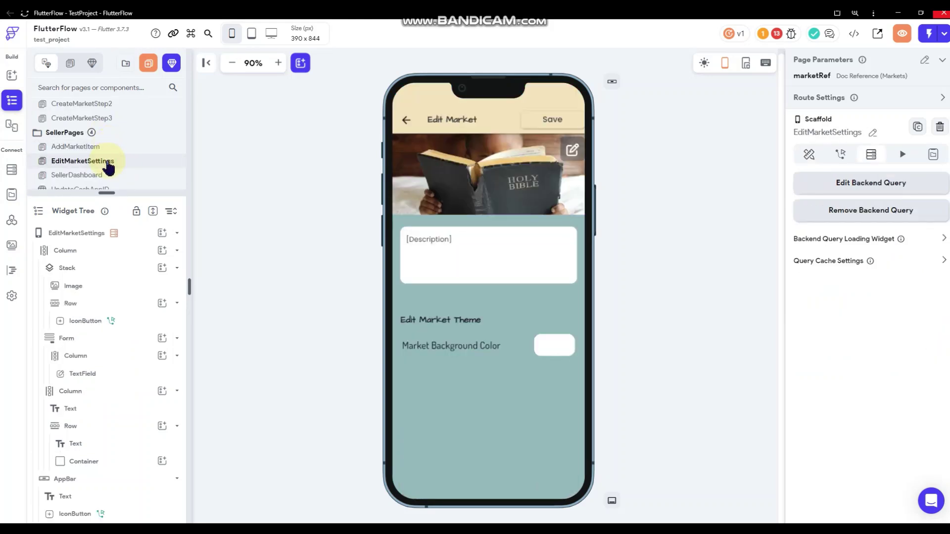
Set the elevation of the Container beside the Market Background Color text to 4.
{"action": "left_click", "coordinate": [555, 335]}
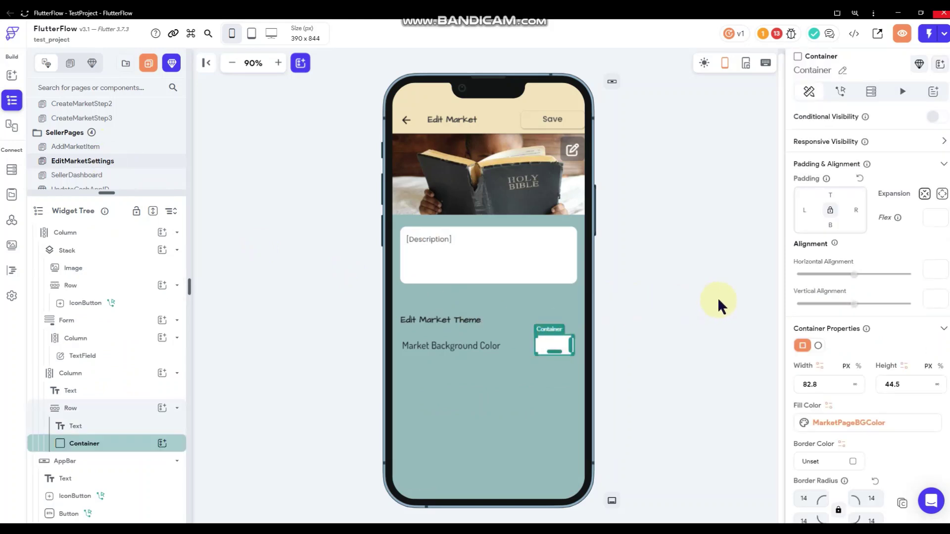
{"action": "scroll", "coordinate": [833, 384], "scroll_direction": "down", "scroll_amount": 2}
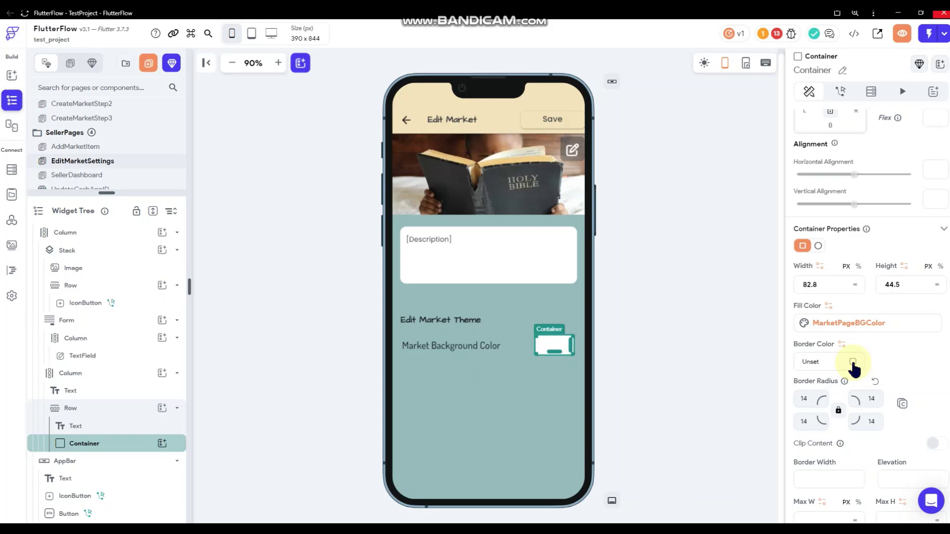
{"action": "scroll", "coordinate": [852, 364], "scroll_direction": "down", "scroll_amount": 4}
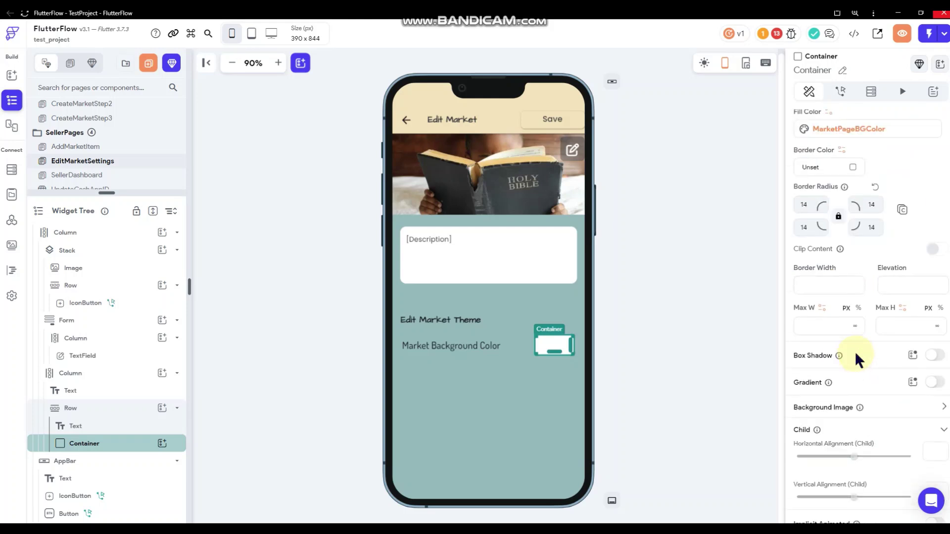
{"action": "left_click", "coordinate": [895, 287]}
{"action": "left_click", "coordinate": [649, 349]}
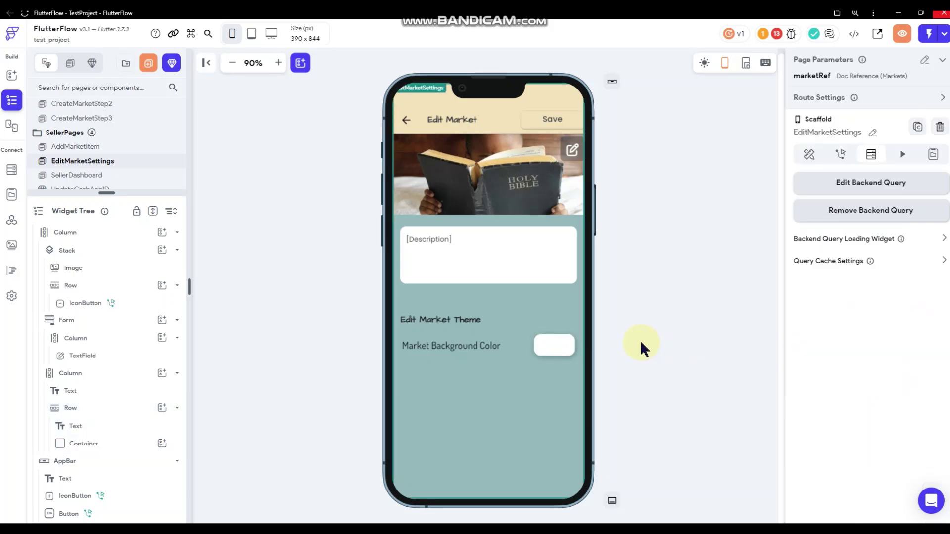
Remove the MarketPageBGColor variable from the Container's fill color.
{"action": "scroll", "coordinate": [859, 321], "scroll_direction": "down", "scroll_amount": 3}
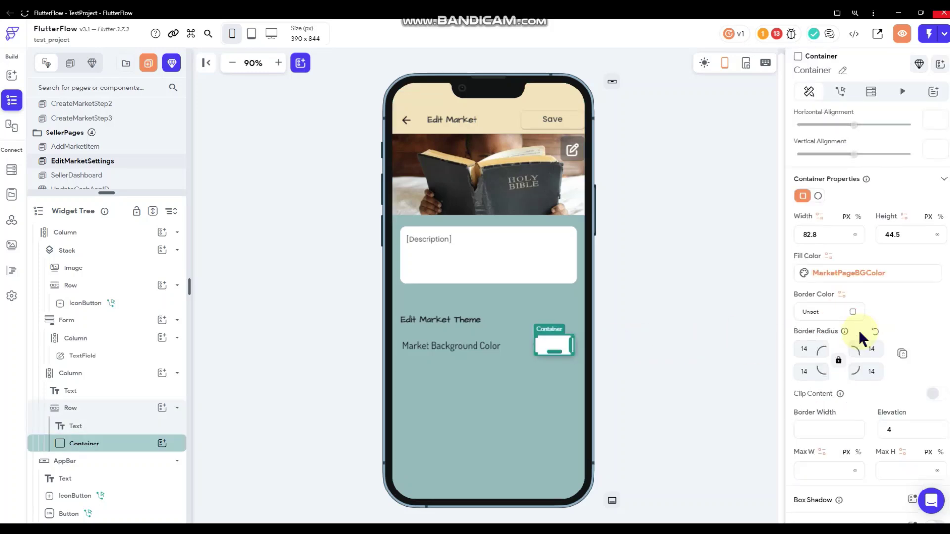
{"action": "left_click", "coordinate": [836, 273]}
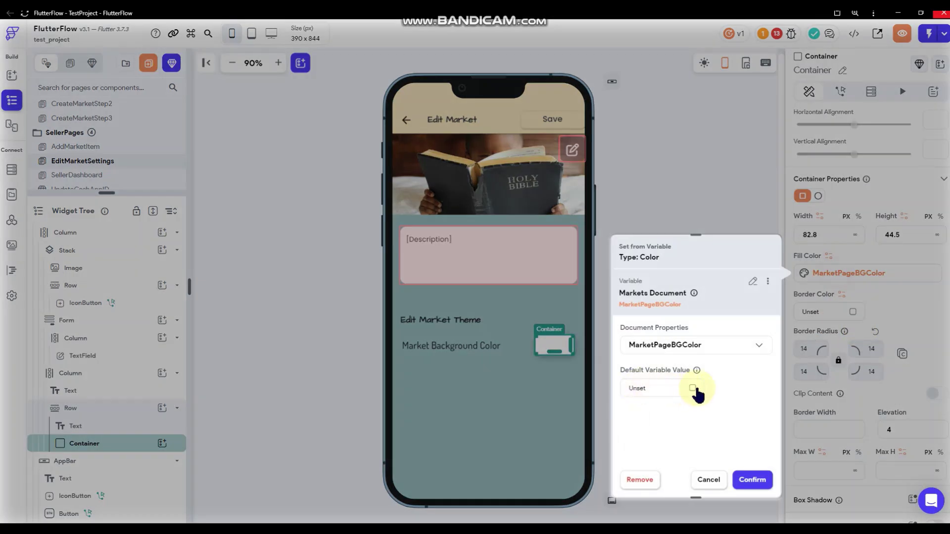
{"action": "left_click", "coordinate": [673, 389]}
{"action": "left_click", "coordinate": [673, 483]}
{"action": "left_click", "coordinate": [643, 480]}
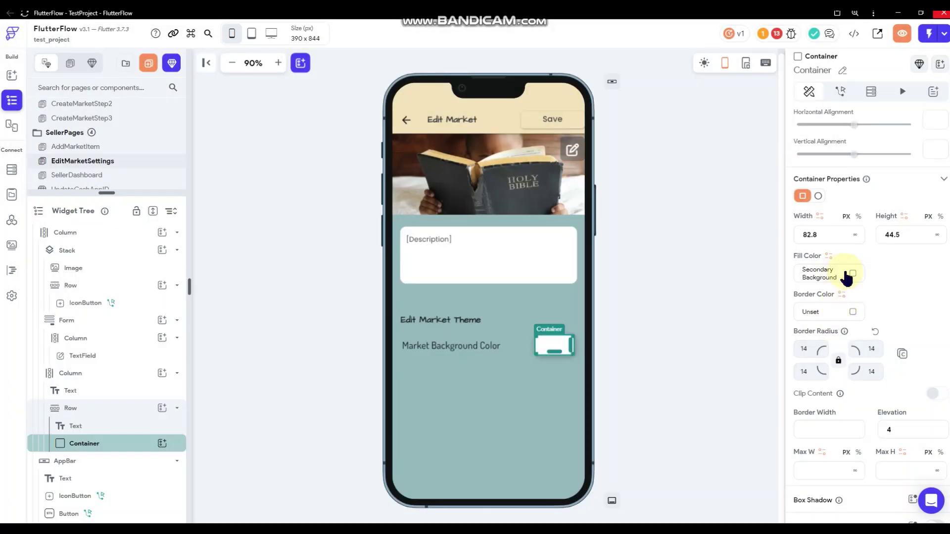
{"action": "left_click", "coordinate": [843, 273]}
{"action": "left_click", "coordinate": [672, 334]}
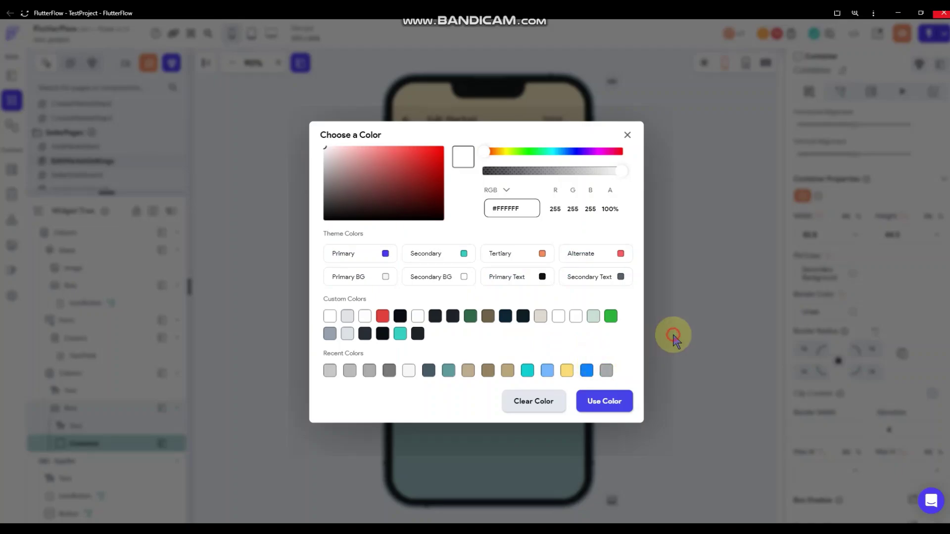
{"action": "left_click", "coordinate": [543, 477]}
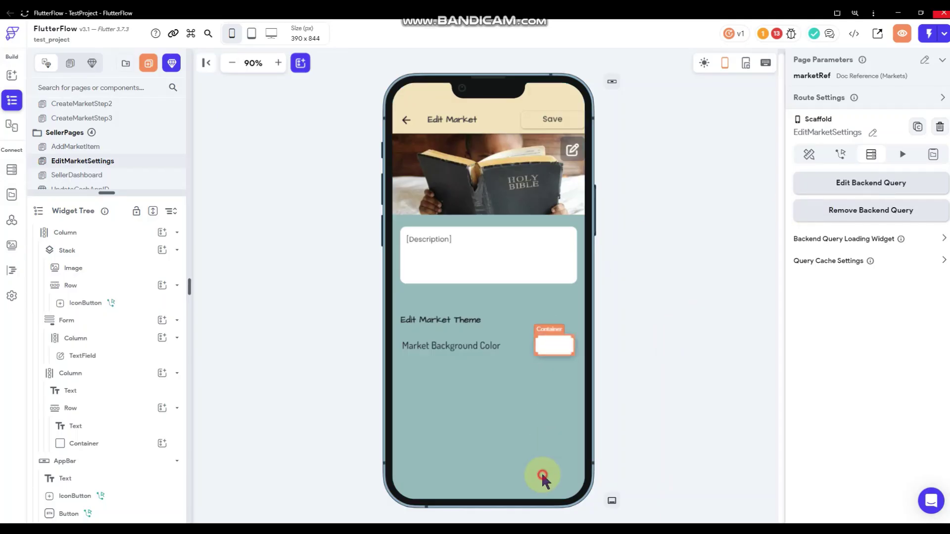
Copy the EditMarketSettings page's background color code, #96BBBB.
{"action": "left_click", "coordinate": [705, 333]}
{"action": "left_click", "coordinate": [807, 152]}
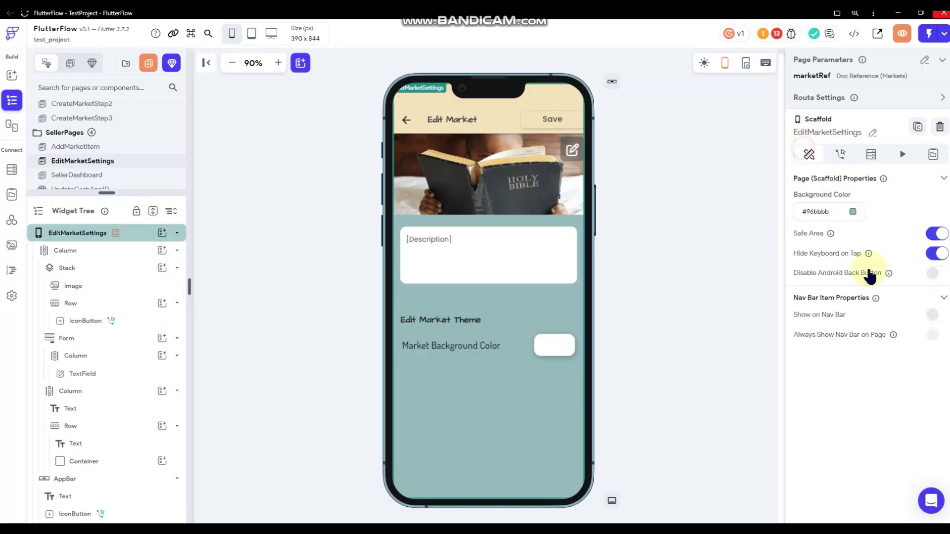
{"action": "left_click", "coordinate": [852, 212]}
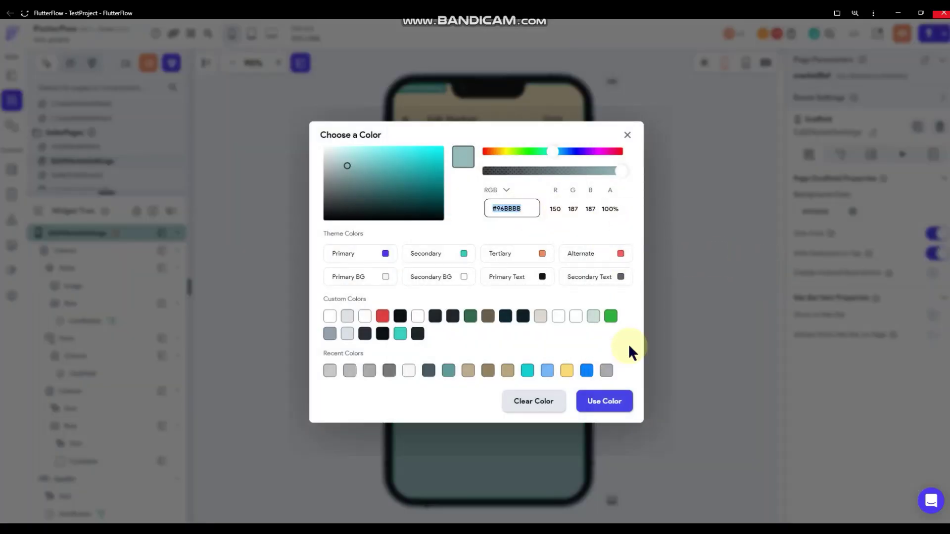
{"action": "left_click", "coordinate": [711, 317]}
Set the Container's fill color to #96BBBB.
{"action": "left_click", "coordinate": [554, 346]}
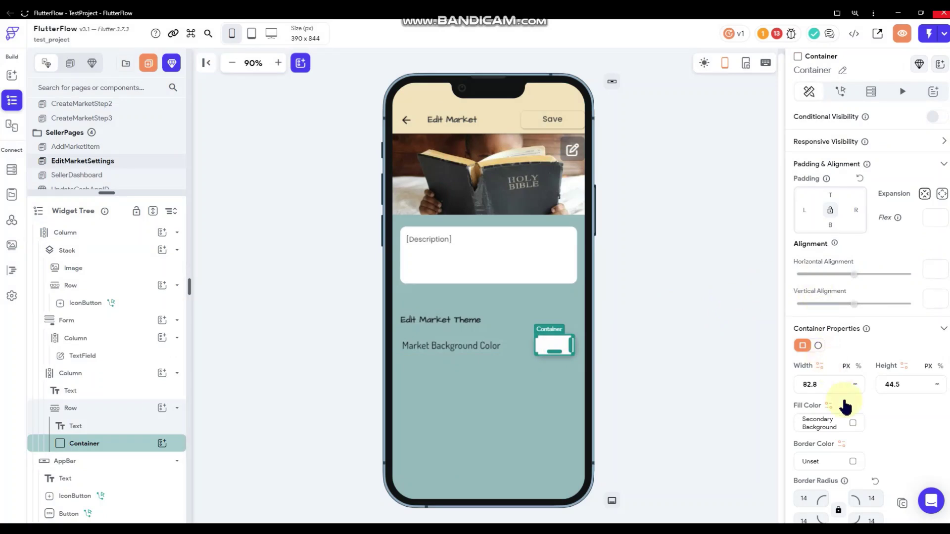
{"action": "left_click", "coordinate": [852, 424]}
{"action": "left_click", "coordinate": [517, 203]}
{"action": "key", "text": "ctrl+a"}
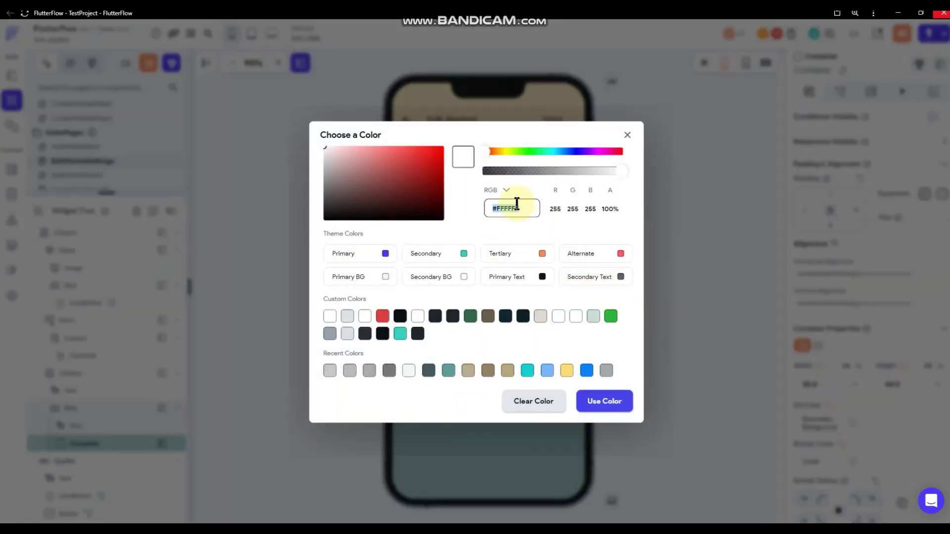
{"action": "type", "text": "#96BBBB"}
{"action": "left_click", "coordinate": [610, 401]}
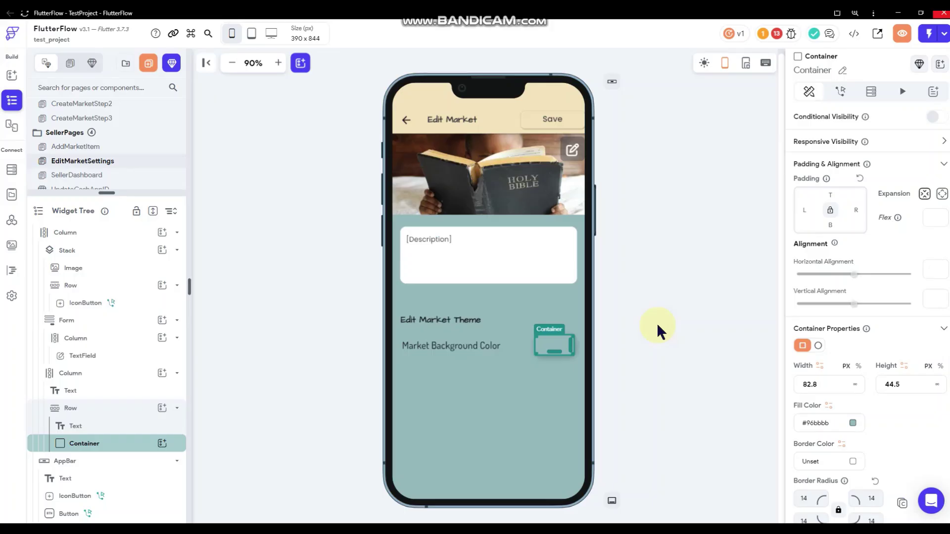
{"action": "left_click", "coordinate": [657, 326]}
Bind the Container's fill color to the MarketPageBGColor field of the Markets Document.
{"action": "left_click", "coordinate": [549, 348]}
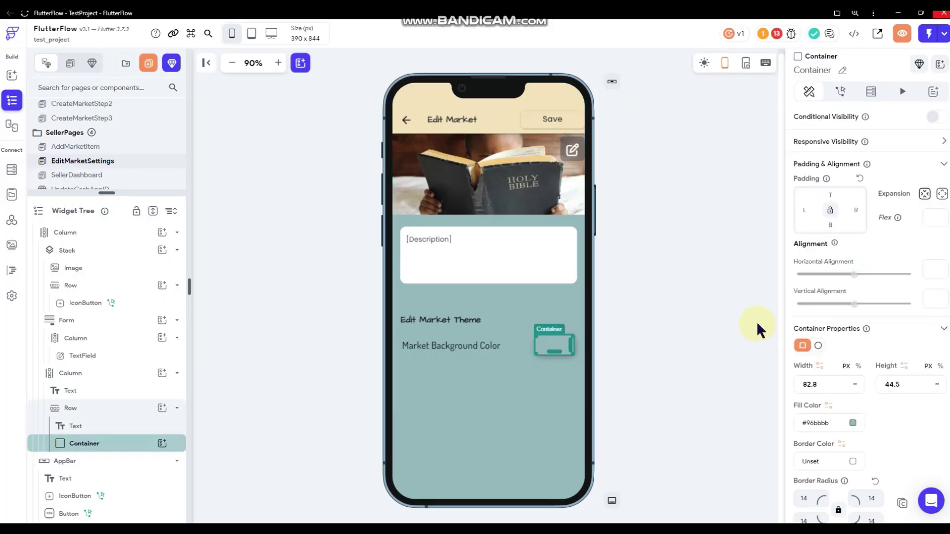
{"action": "scroll", "coordinate": [844, 394], "scroll_direction": "down", "scroll_amount": 1}
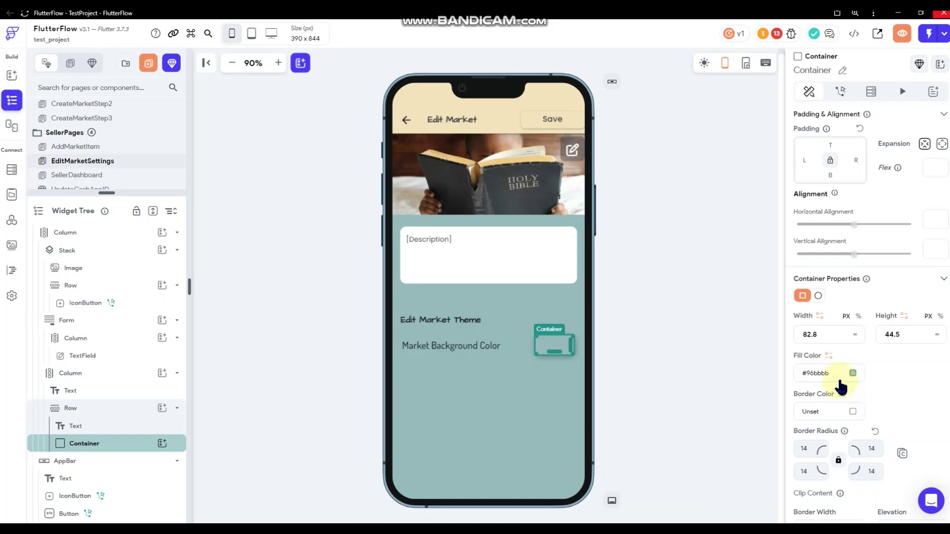
{"action": "left_click", "coordinate": [828, 356]}
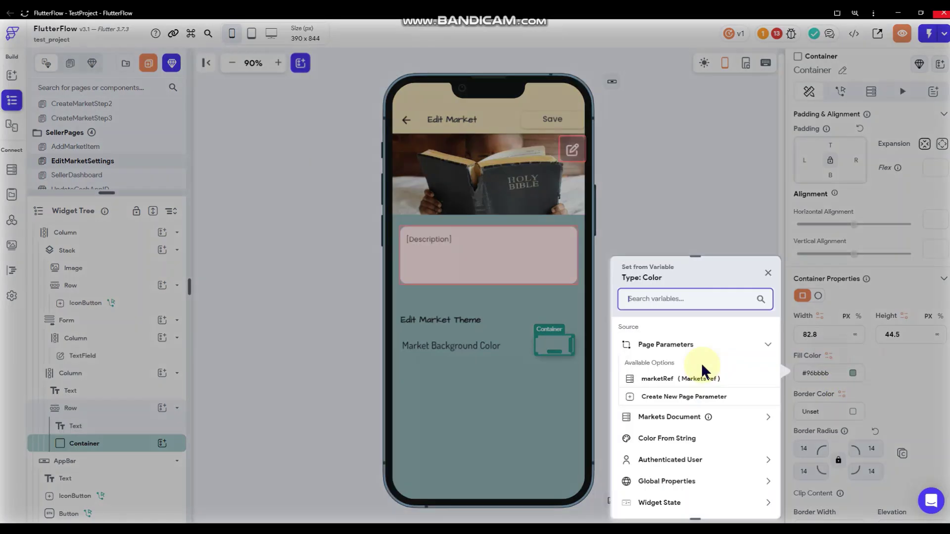
{"action": "left_click", "coordinate": [724, 421]}
{"action": "scroll", "coordinate": [698, 426], "scroll_direction": "down", "scroll_amount": 4}
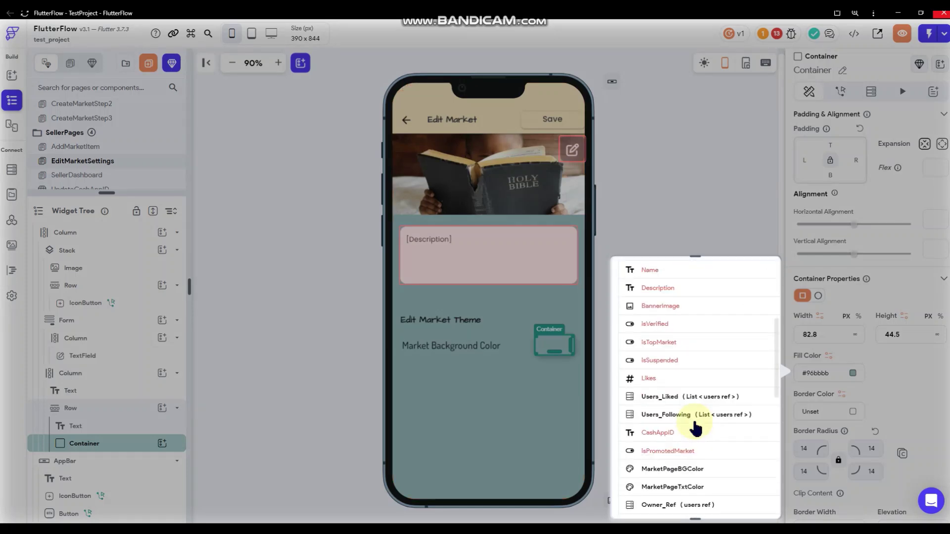
{"action": "left_click", "coordinate": [683, 470]}
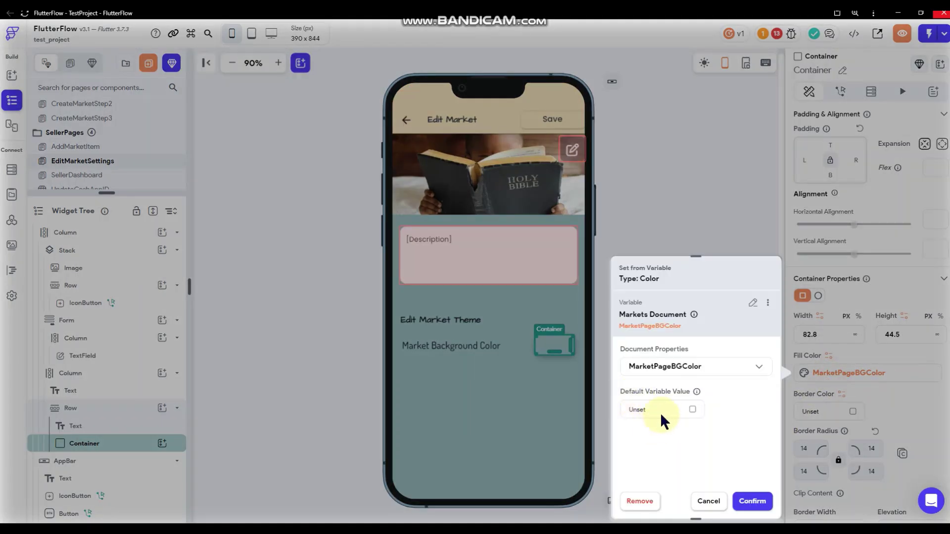
Set the default value of the Container's fill color variable to #96BBBB and confirm the binding.
{"action": "left_click", "coordinate": [692, 410]}
{"action": "left_click", "coordinate": [528, 208]}
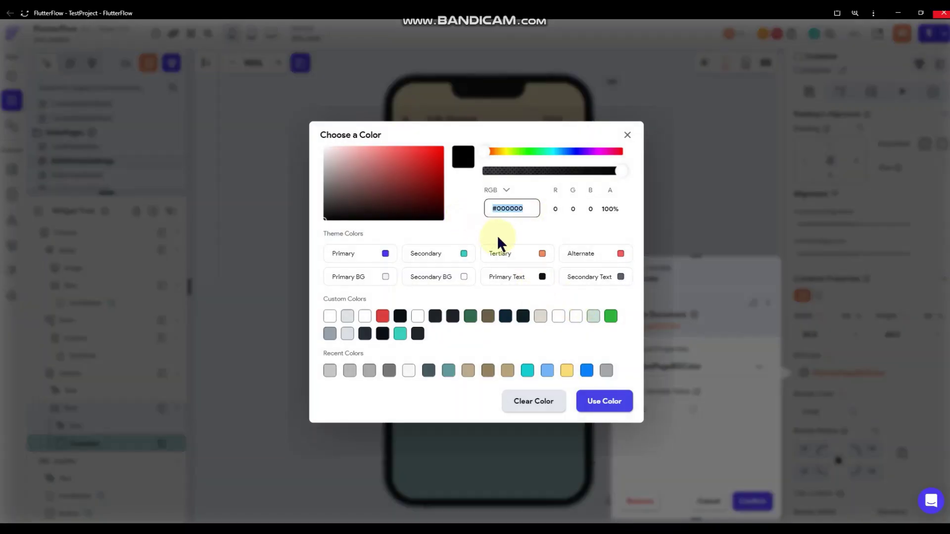
{"action": "type", "text": "#96BBBB"}
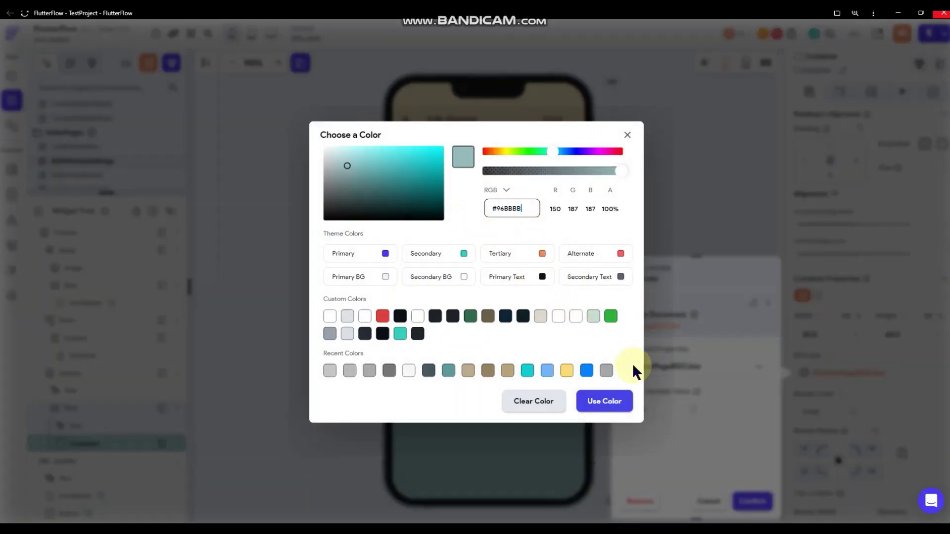
{"action": "left_click", "coordinate": [729, 481]}
{"action": "left_click", "coordinate": [752, 501]}
{"action": "left_click", "coordinate": [651, 246]}
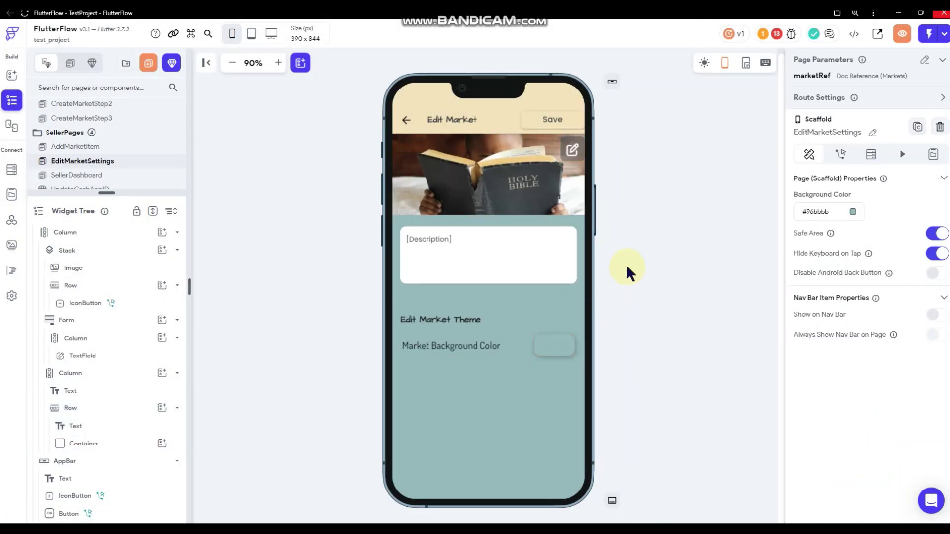
Copy the AppBar's background color code, #F2E3BC.
{"action": "left_click", "coordinate": [852, 212]}
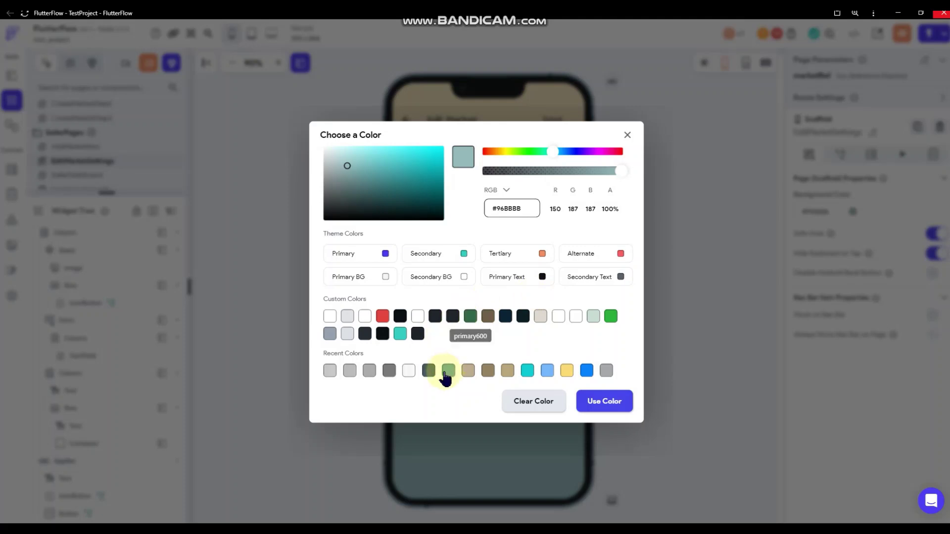
{"action": "left_click", "coordinate": [673, 229]}
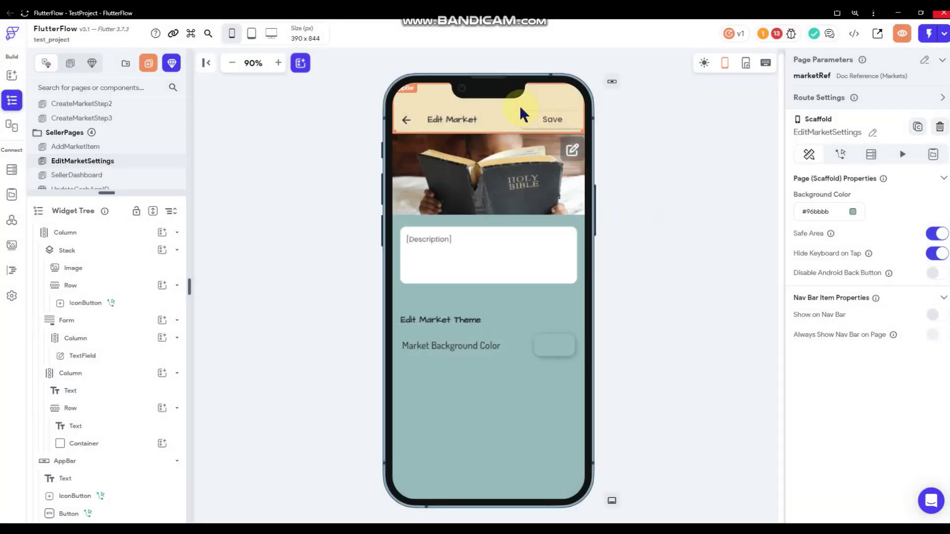
{"action": "left_click", "coordinate": [506, 117]}
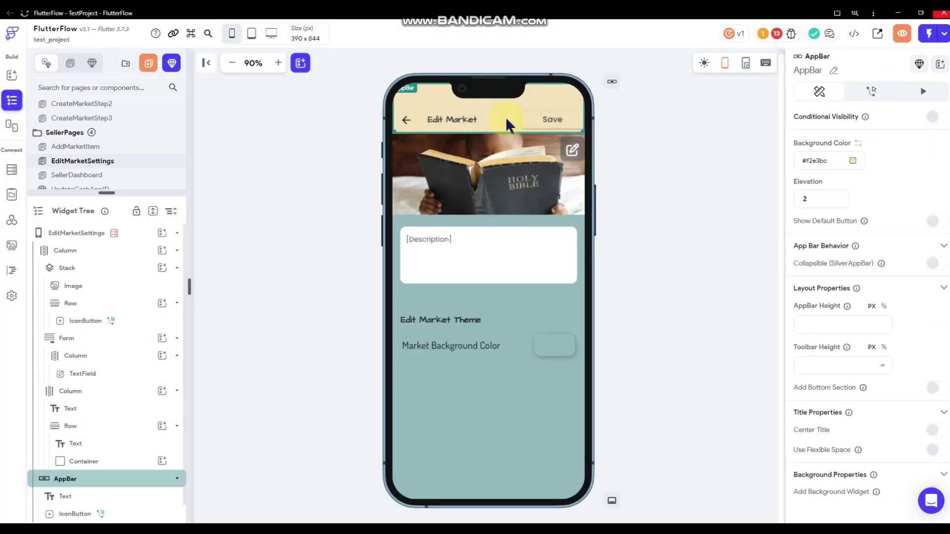
{"action": "left_click", "coordinate": [851, 161]}
{"action": "key", "text": "ctrl+a"}
{"action": "key", "text": "ctrl+c"}
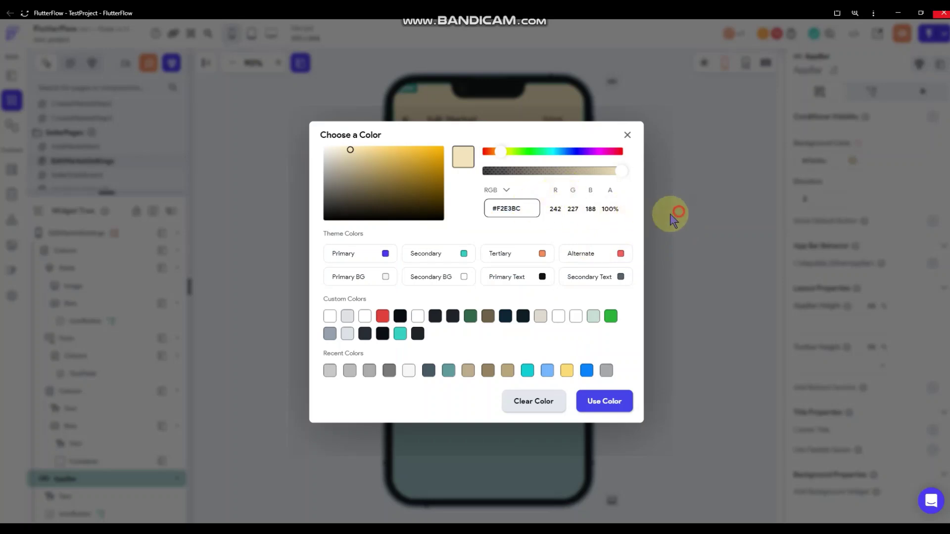
{"action": "left_click", "coordinate": [679, 212]}
Set the EditMarketSettings page's background color to #F2E3BC, matching the AppBar.
{"action": "left_click", "coordinate": [725, 213]}
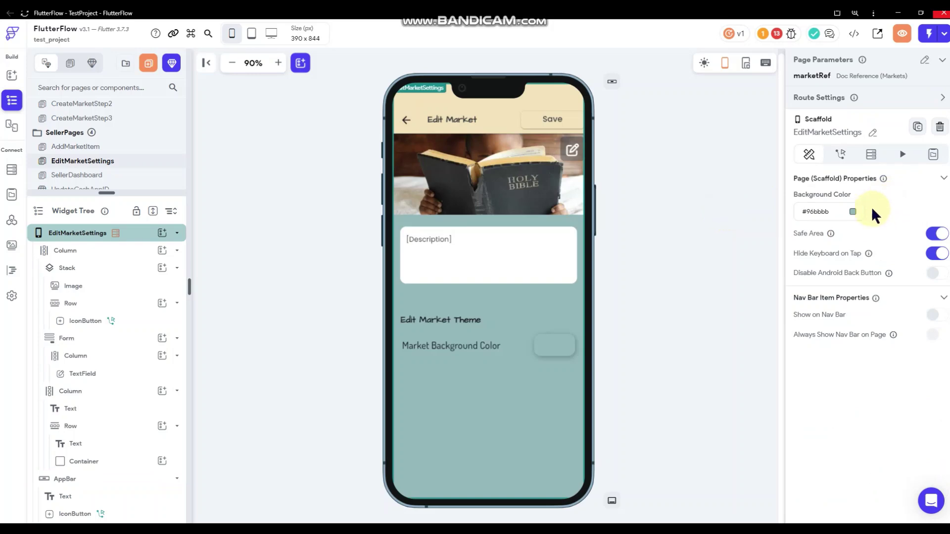
{"action": "left_click", "coordinate": [852, 210]}
{"action": "triple_click", "coordinate": [509, 208]}
{"action": "key", "text": "ctrl+v"}
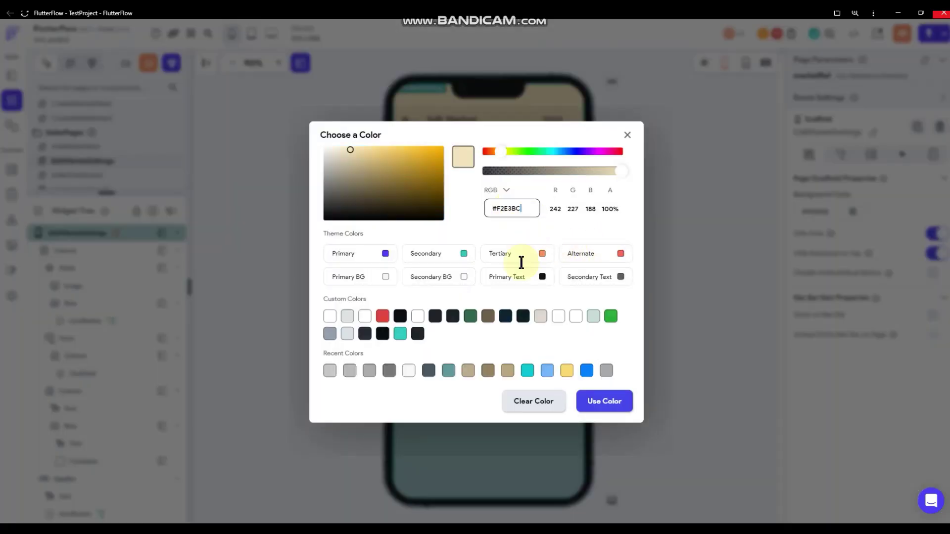
{"action": "left_click", "coordinate": [706, 249]}
{"action": "left_click", "coordinate": [704, 243]}
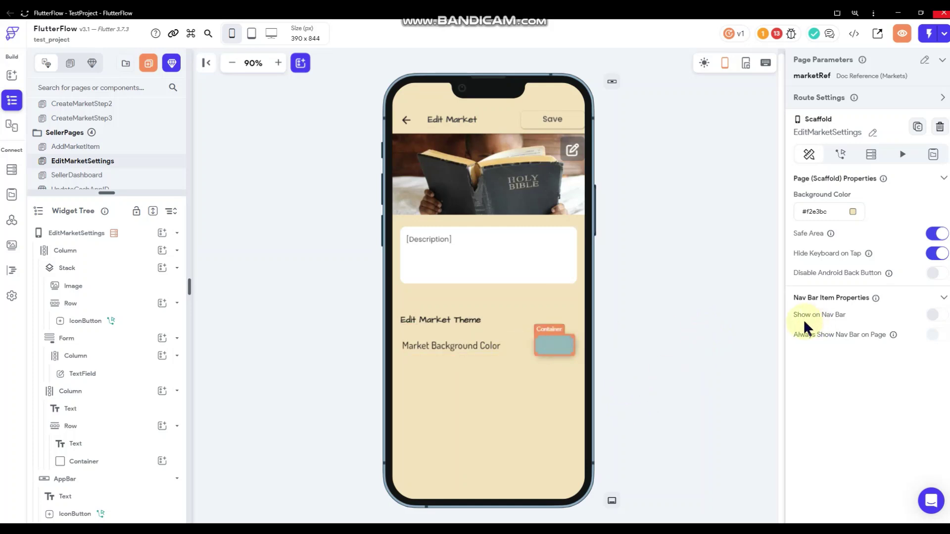
Add an On Tap action to the Market Background Color Container that opens a Color Picker.
{"action": "left_click", "coordinate": [553, 346]}
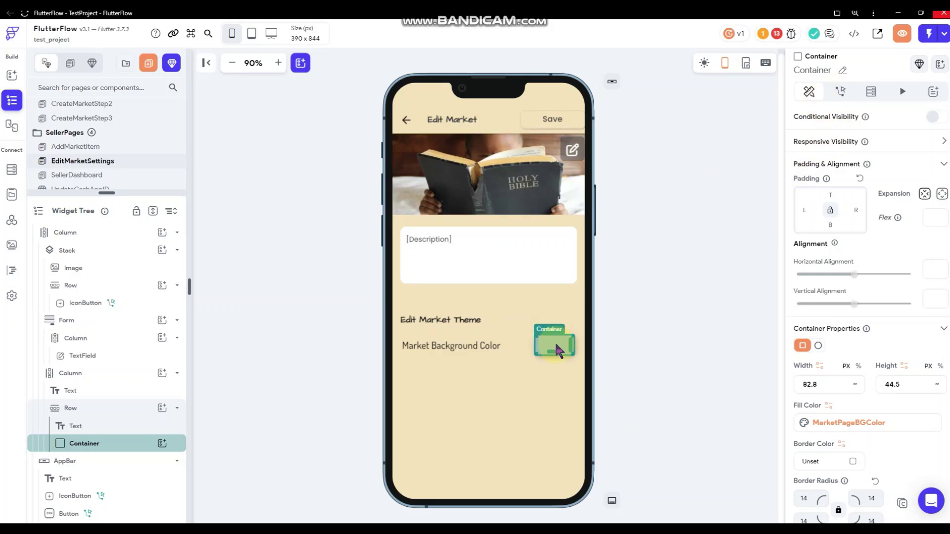
{"action": "left_click", "coordinate": [840, 91]}
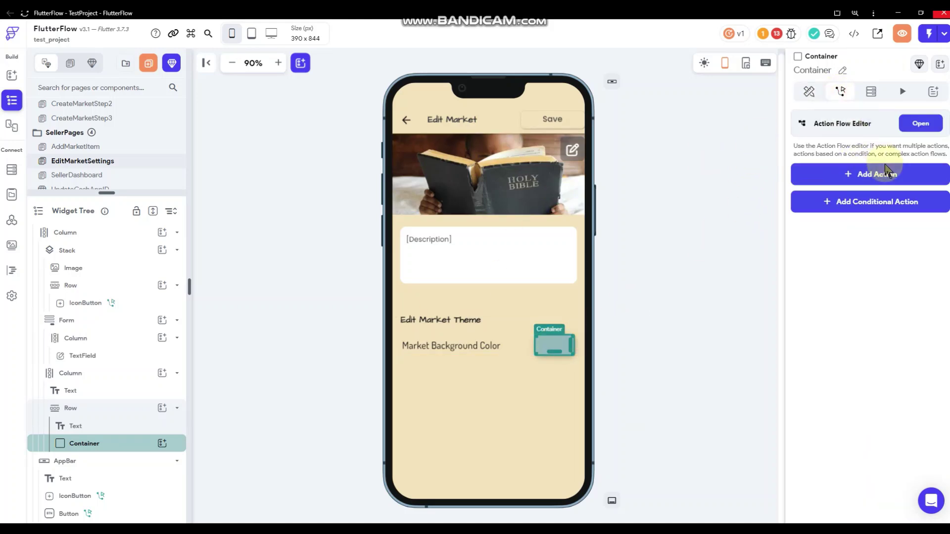
{"action": "left_click", "coordinate": [878, 183]}
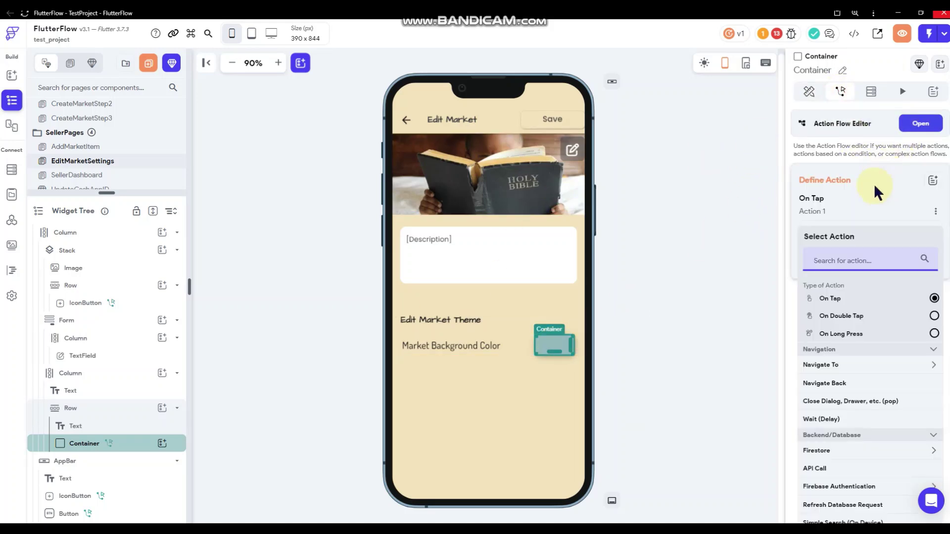
{"action": "left_click", "coordinate": [920, 123]}
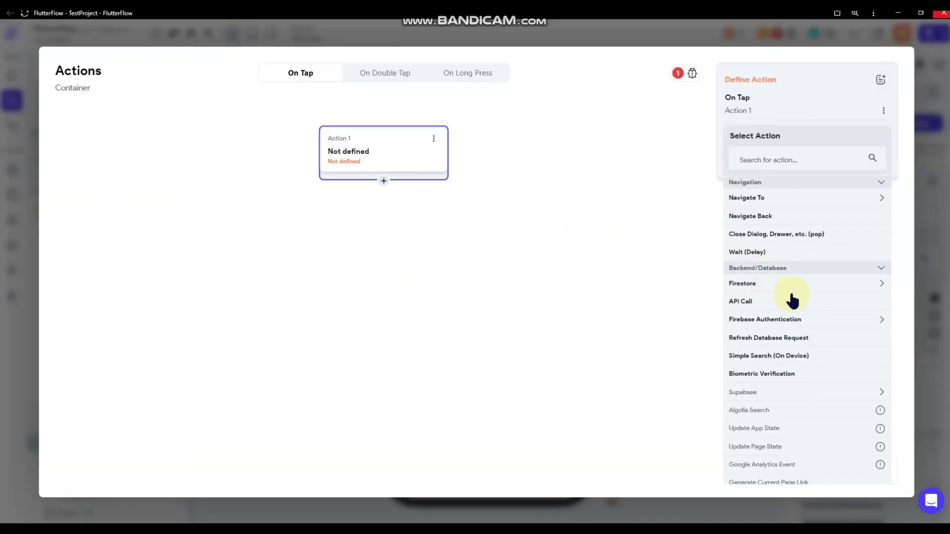
{"action": "scroll", "coordinate": [787, 302], "scroll_direction": "down", "scroll_amount": 5}
{"action": "scroll", "coordinate": [792, 299], "scroll_direction": "down", "scroll_amount": 1}
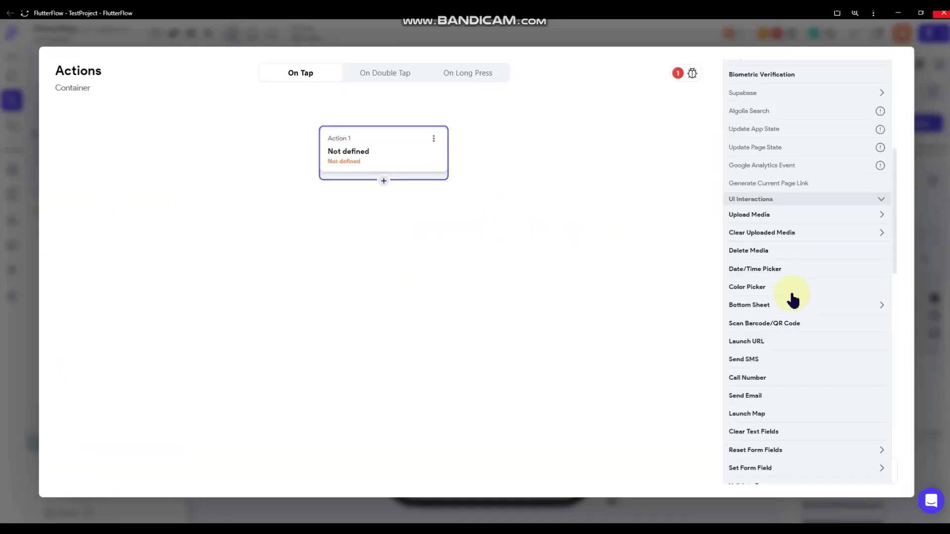
{"action": "left_click", "coordinate": [757, 288]}
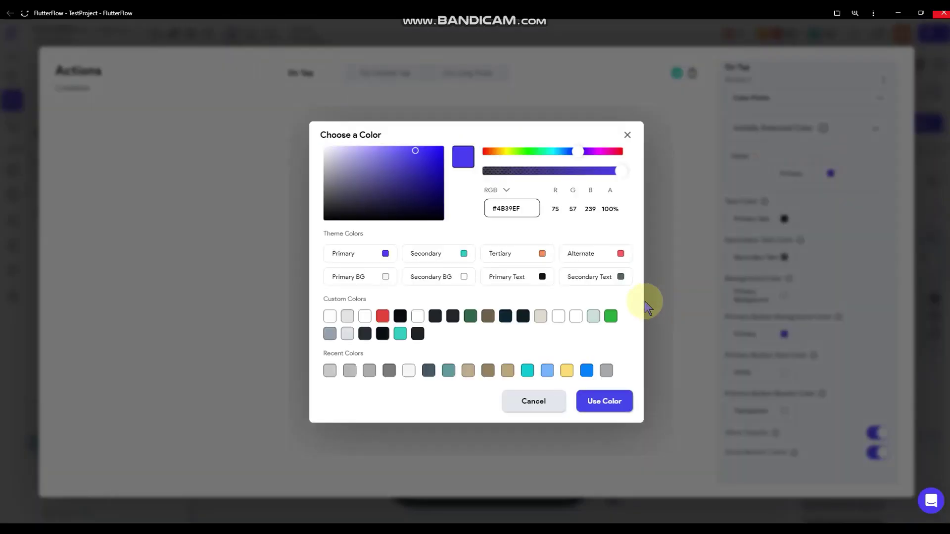
Bind the Color Picker's initially selected color to the Markets document's MarketPageBGColor.
{"action": "left_click", "coordinate": [752, 156]}
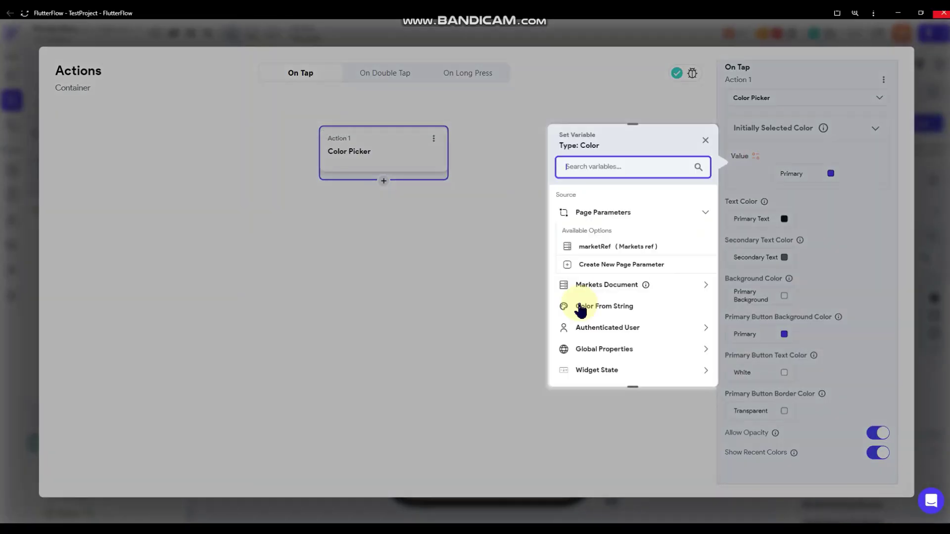
{"action": "left_click", "coordinate": [663, 287]}
{"action": "scroll", "coordinate": [622, 297], "scroll_direction": "down", "scroll_amount": 8}
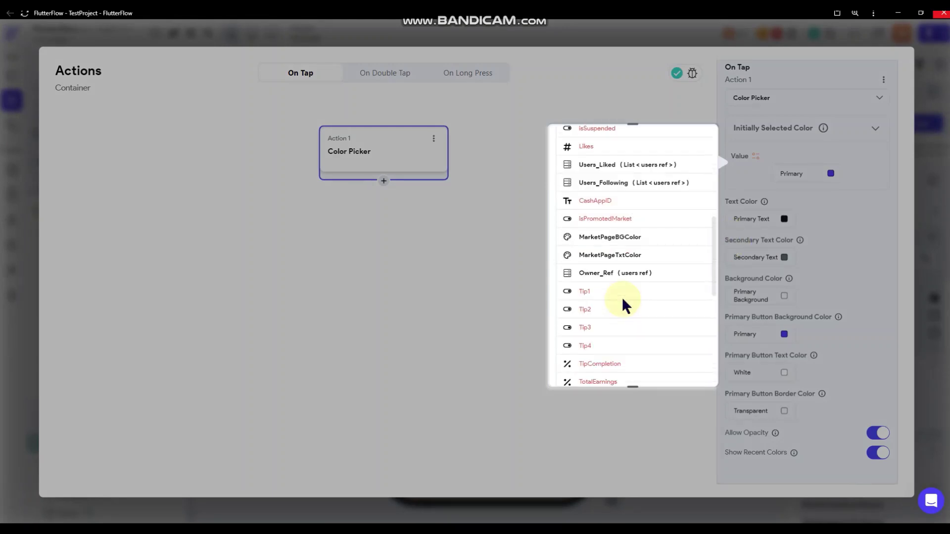
{"action": "left_click", "coordinate": [613, 238]}
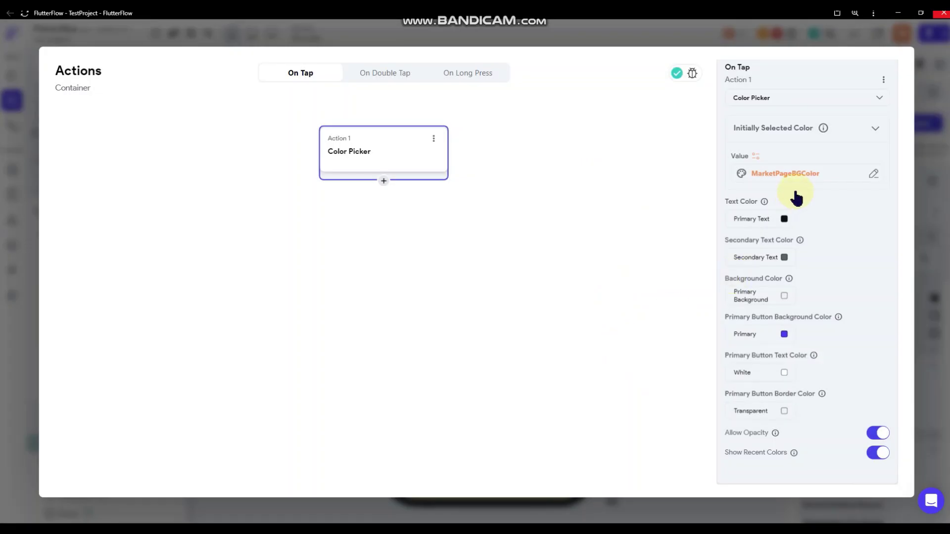
{"action": "left_click", "coordinate": [800, 175]}
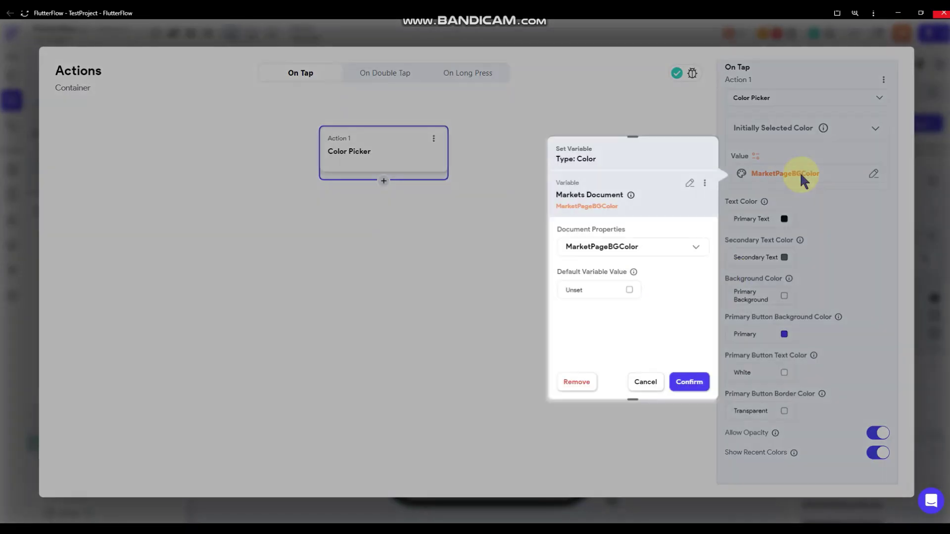
{"action": "left_click", "coordinate": [629, 292]}
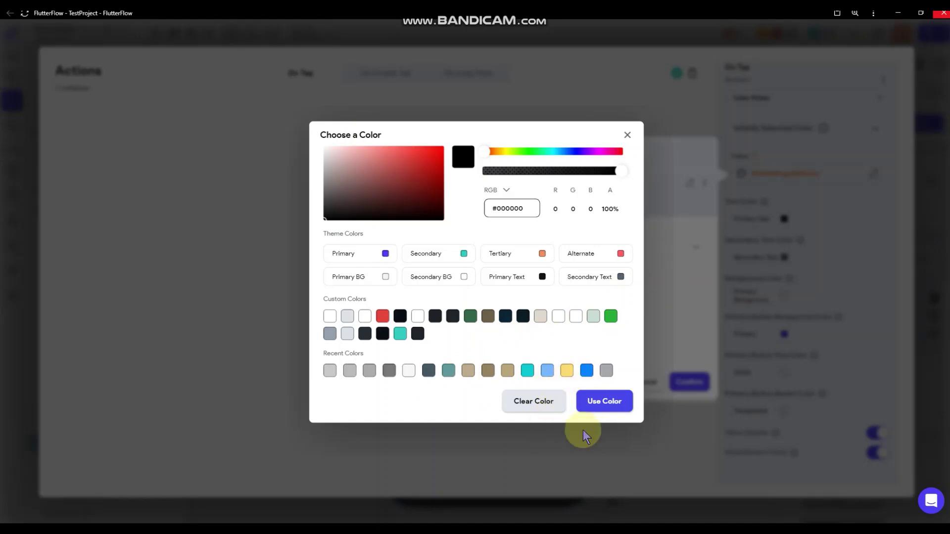
{"action": "left_click", "coordinate": [669, 304]}
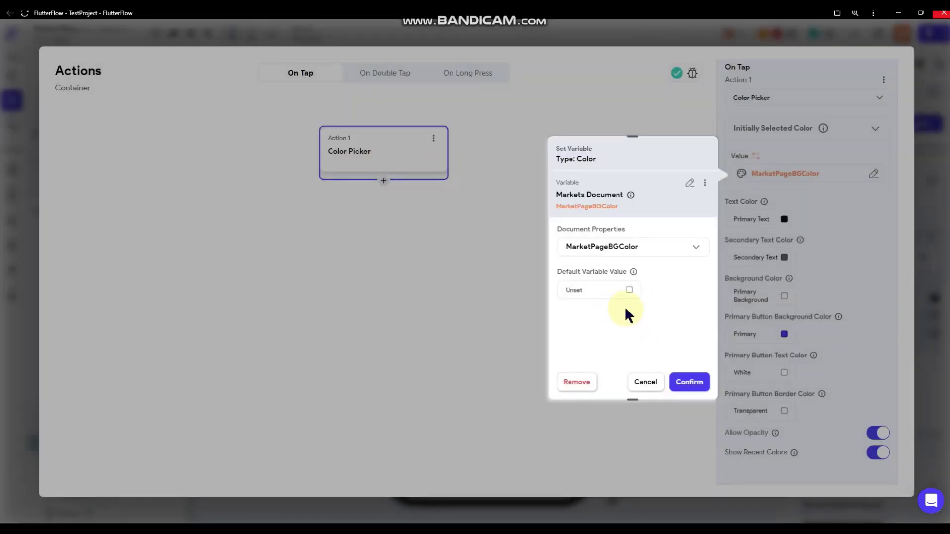
{"action": "left_click", "coordinate": [787, 250]}
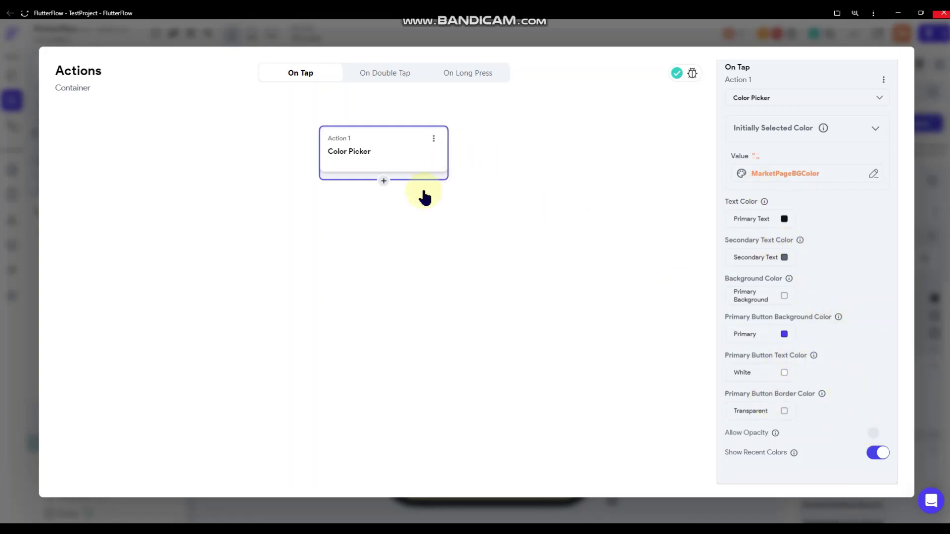
Add an Update Document action after the Color Picker, targeting the Markets document's Reference.
{"action": "left_click", "coordinate": [385, 181]}
{"action": "left_click", "coordinate": [384, 204]}
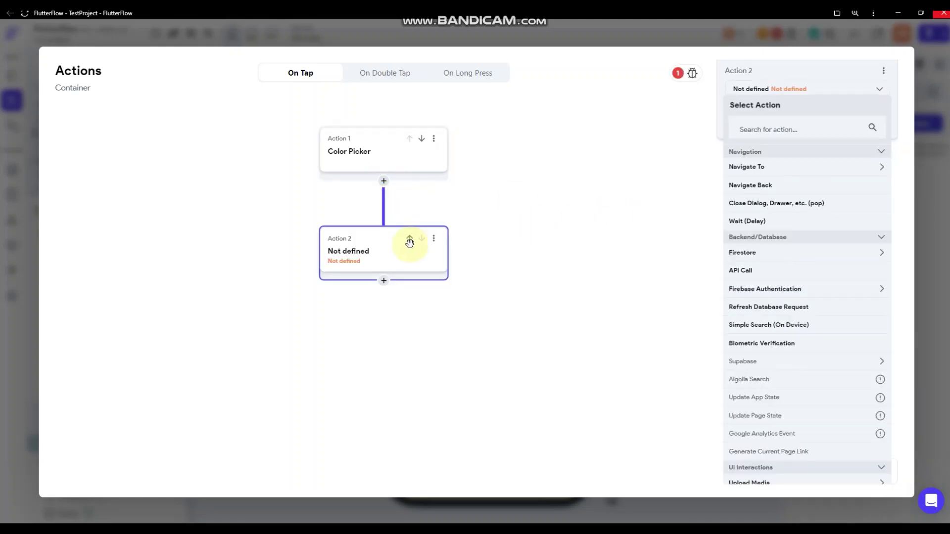
{"action": "left_click", "coordinate": [766, 298]}
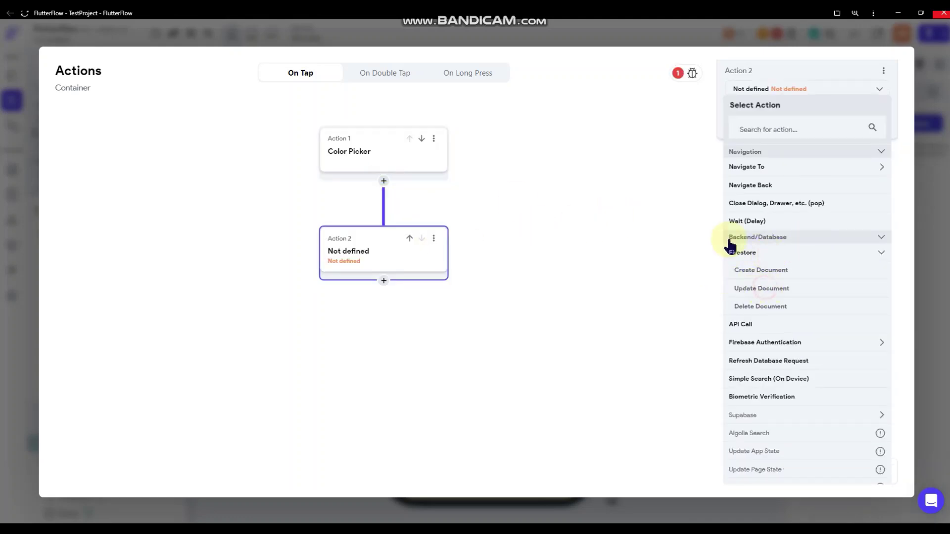
{"action": "left_click", "coordinate": [746, 162]}
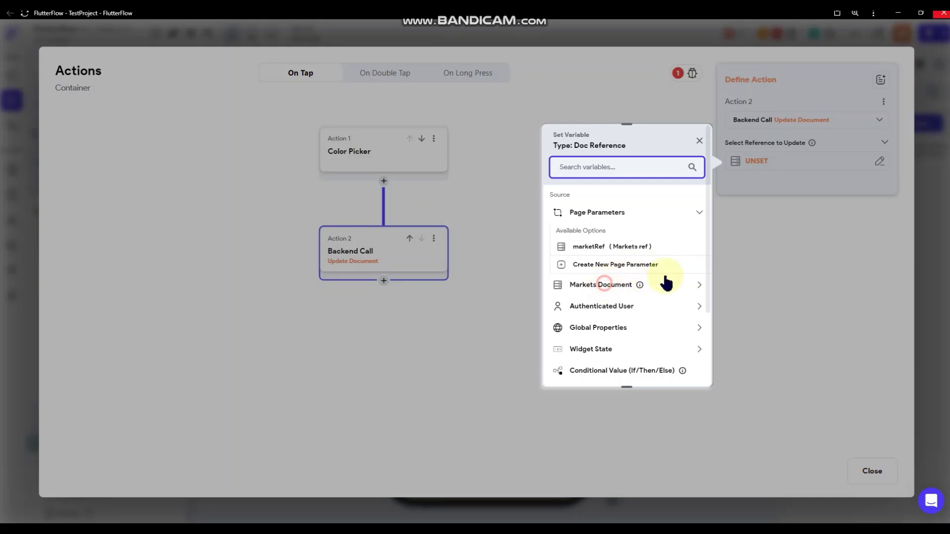
{"action": "left_click", "coordinate": [646, 283]}
{"action": "scroll", "coordinate": [663, 280], "scroll_direction": "down", "scroll_amount": 5}
{"action": "left_click", "coordinate": [628, 268]}
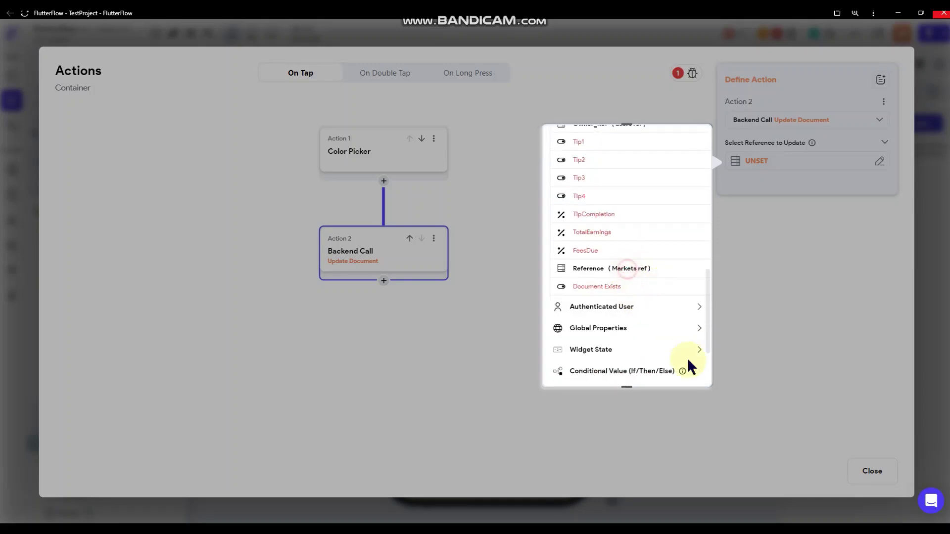
{"action": "left_click", "coordinate": [678, 367]}
Add a field to the document update and set it to MarketPageBGColor.
{"action": "left_click", "coordinate": [767, 197]}
{"action": "left_click", "coordinate": [769, 204]}
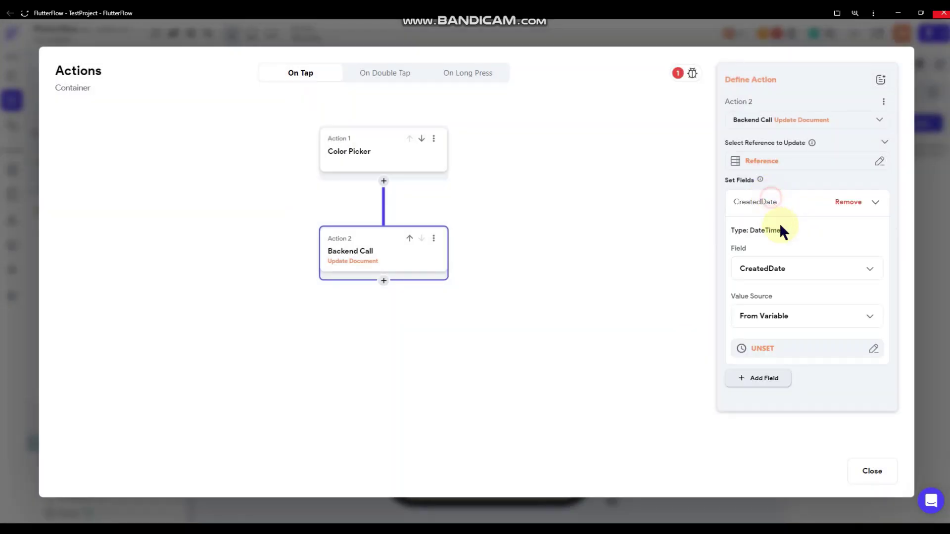
{"action": "left_click", "coordinate": [776, 271]}
{"action": "scroll", "coordinate": [783, 287], "scroll_direction": "down", "scroll_amount": 3}
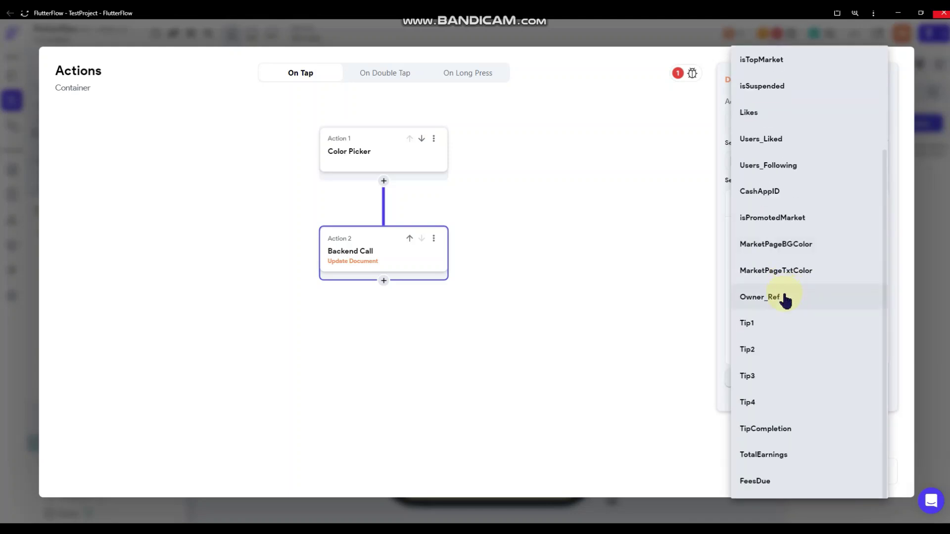
{"action": "left_click", "coordinate": [786, 245]}
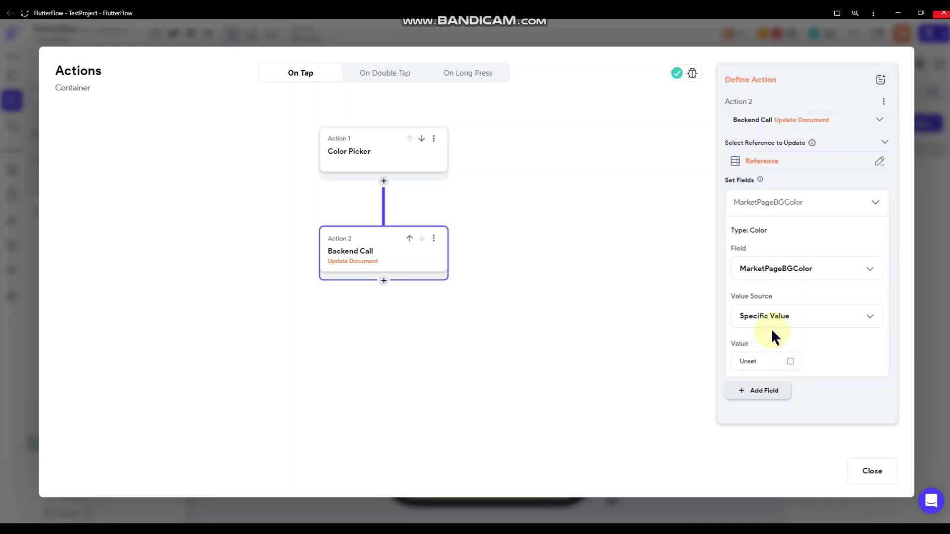
Set the MarketPageBGColor field's value from a variable, using Color Picked from Widget State.
{"action": "left_click", "coordinate": [776, 322]}
{"action": "left_click", "coordinate": [780, 343]}
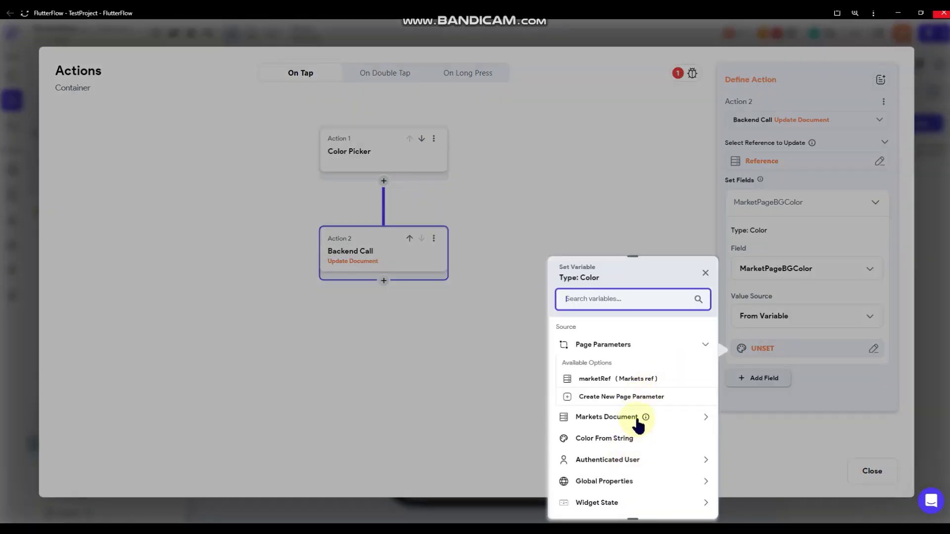
{"action": "scroll", "coordinate": [625, 418], "scroll_direction": "down", "scroll_amount": 1}
{"action": "scroll", "coordinate": [621, 416], "scroll_direction": "down", "scroll_amount": 1}
{"action": "left_click", "coordinate": [622, 409]}
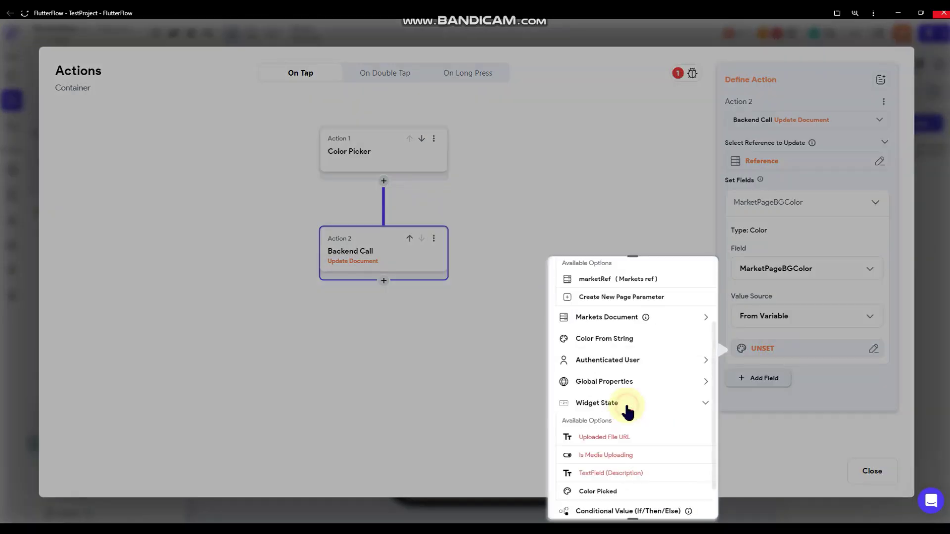
{"action": "left_click", "coordinate": [598, 491]}
{"action": "left_click", "coordinate": [560, 267]}
Copy the whole action chain starting at the Color Picker, and close the action editor.
{"action": "left_click", "coordinate": [434, 139]}
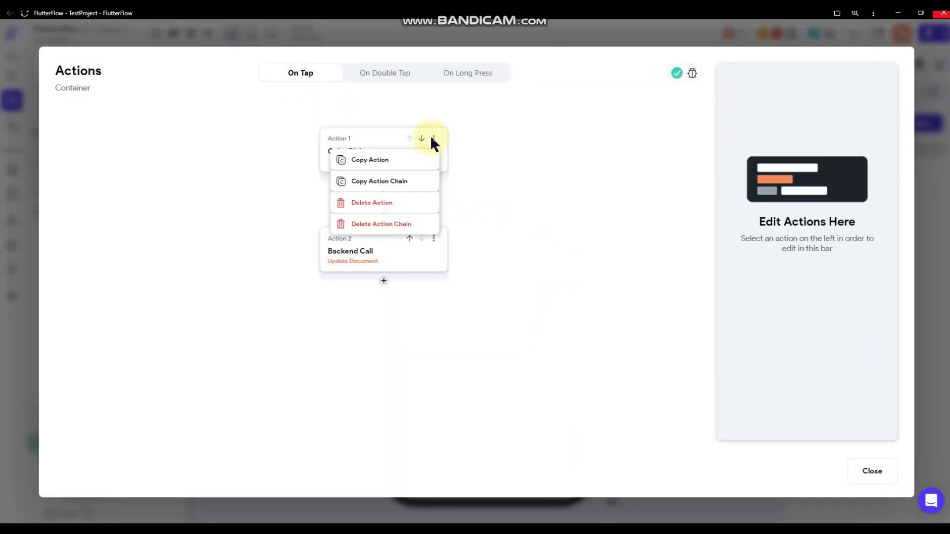
{"action": "left_click", "coordinate": [382, 181]}
{"action": "left_click", "coordinate": [612, 175]}
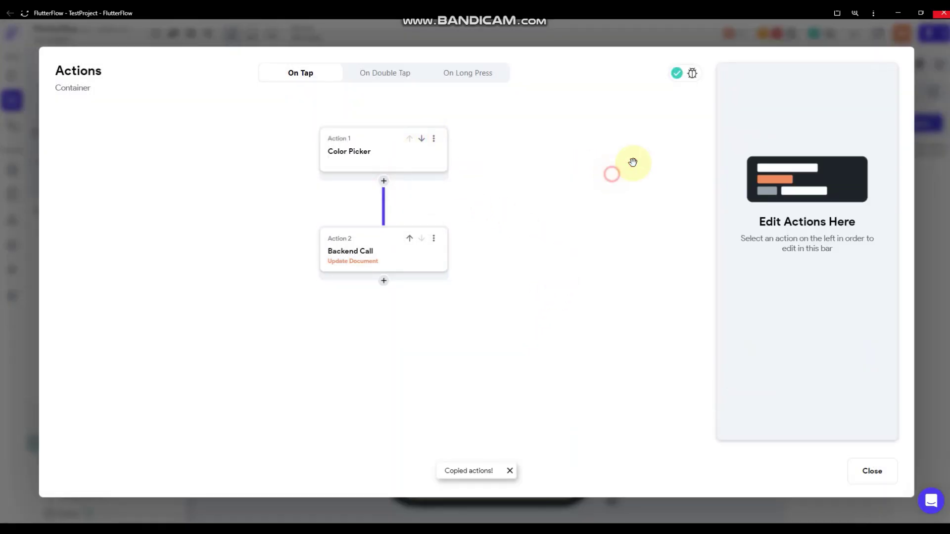
{"action": "left_click", "coordinate": [922, 186]}
{"action": "left_click", "coordinate": [643, 300]}
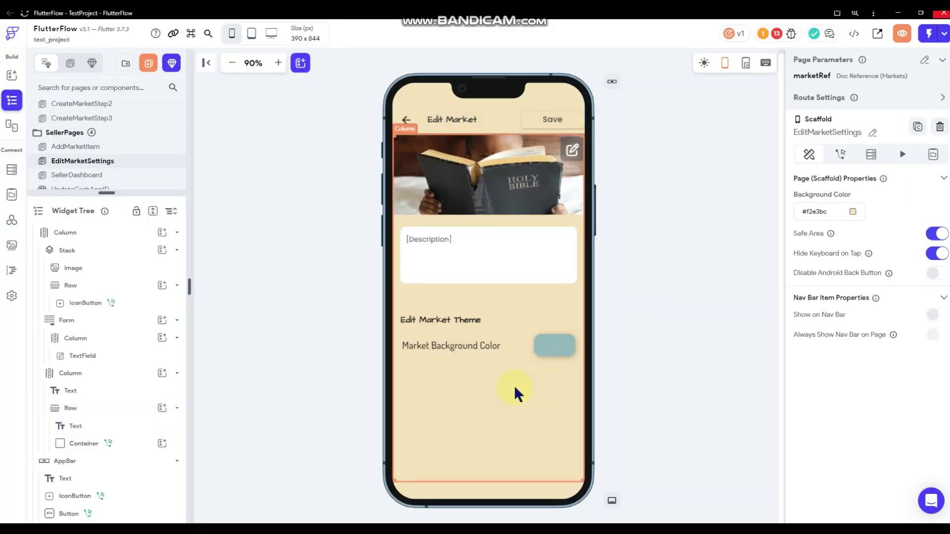
Duplicate the Market Background Color row within the Edit Market Theme section.
{"action": "left_click", "coordinate": [518, 350]}
{"action": "right_click", "coordinate": [518, 350]}
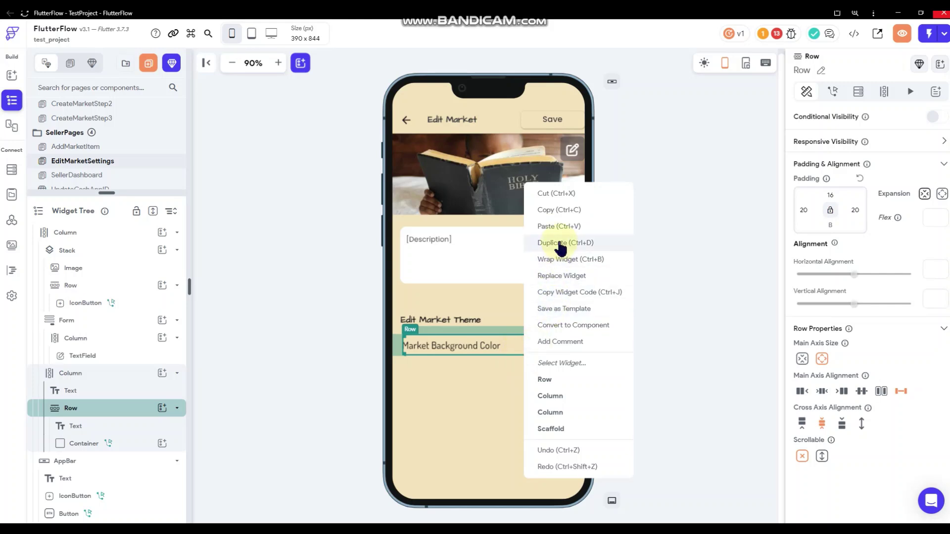
{"action": "key", "text": "ctrl+d"}
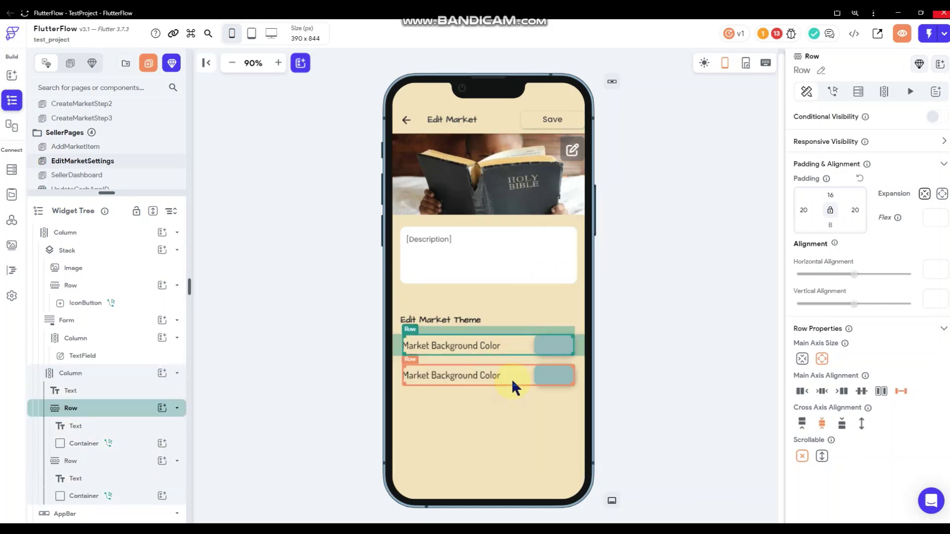
Check the color field names in the Markets schema and change the duplicated row's label to "Market Page Text Color".
{"action": "left_click", "coordinate": [465, 376]}
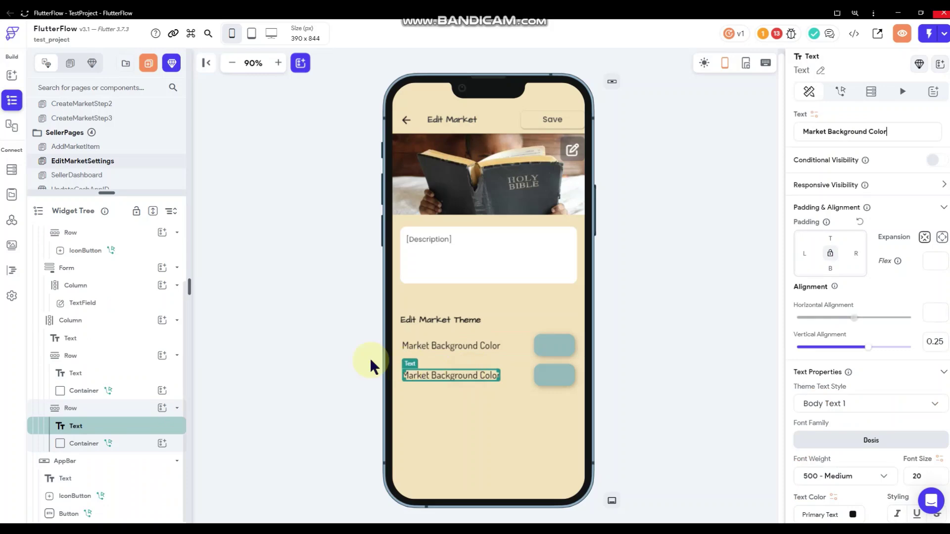
{"action": "left_click", "coordinate": [12, 169]}
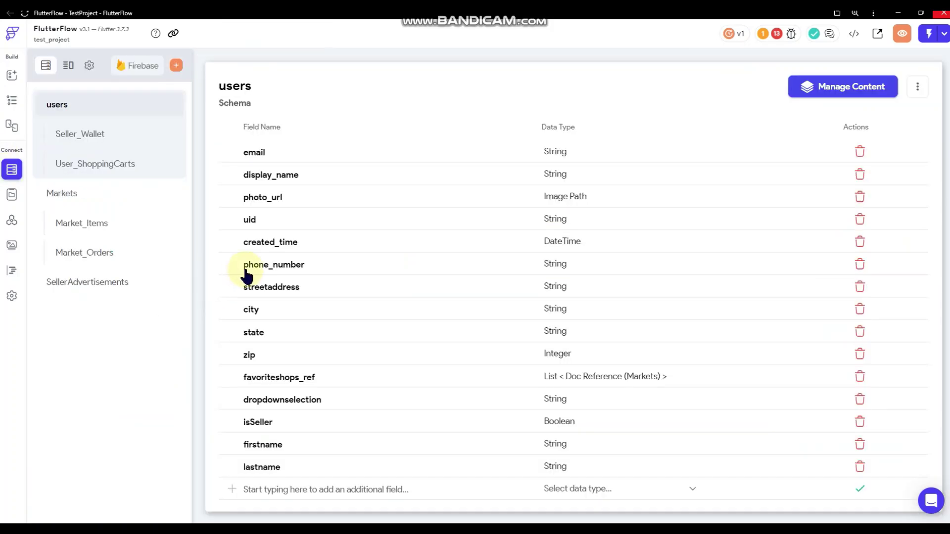
{"action": "left_click", "coordinate": [86, 194]}
{"action": "scroll", "coordinate": [366, 317], "scroll_direction": "down", "scroll_amount": 3}
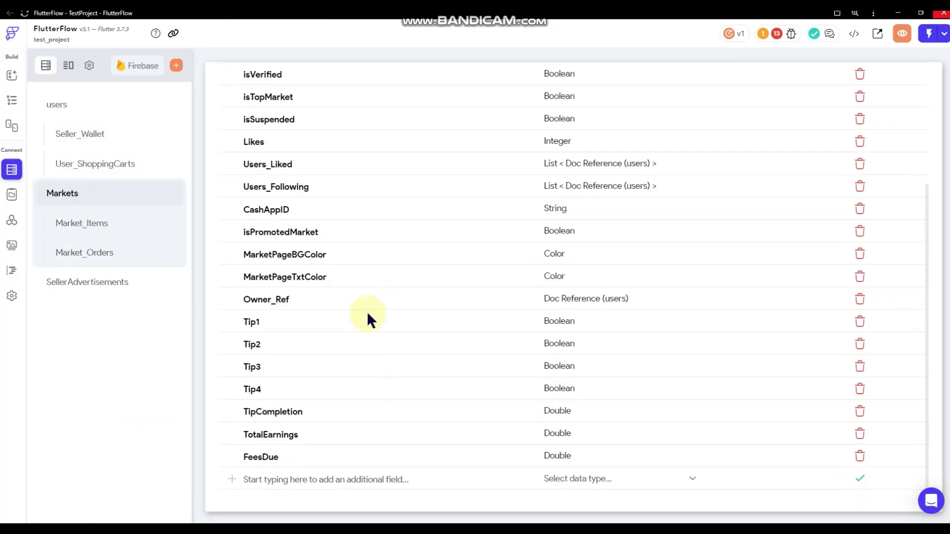
{"action": "left_click", "coordinate": [11, 101]}
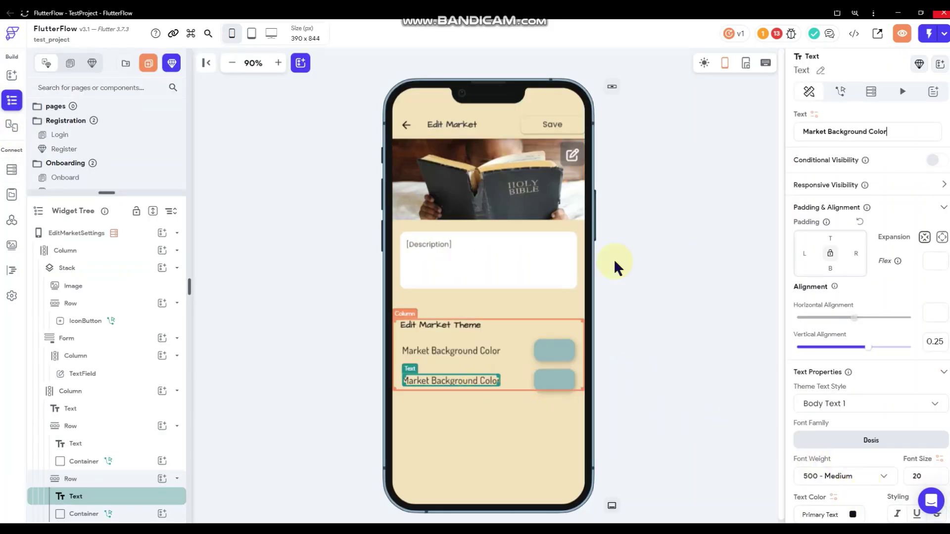
{"action": "key", "text": "ctrl+a"}
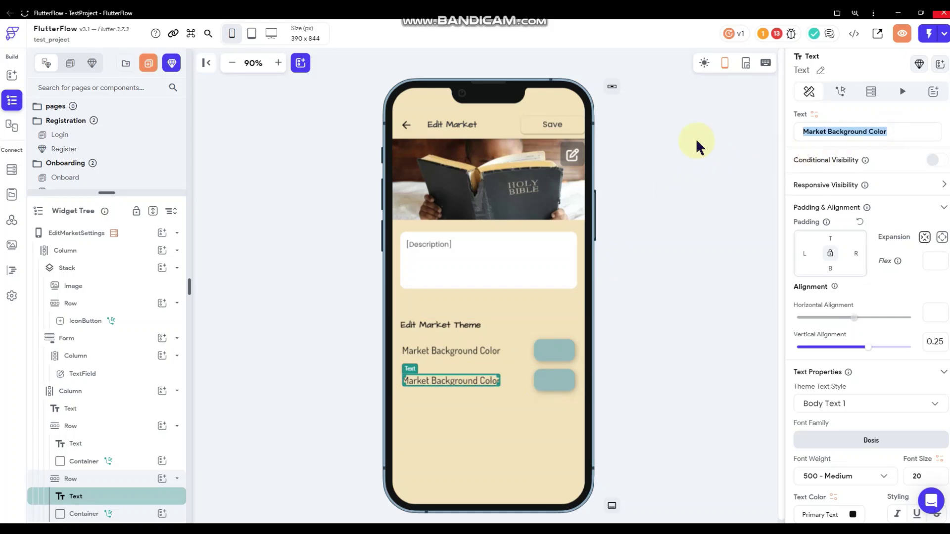
{"action": "type", "text": "Market Page Text"}
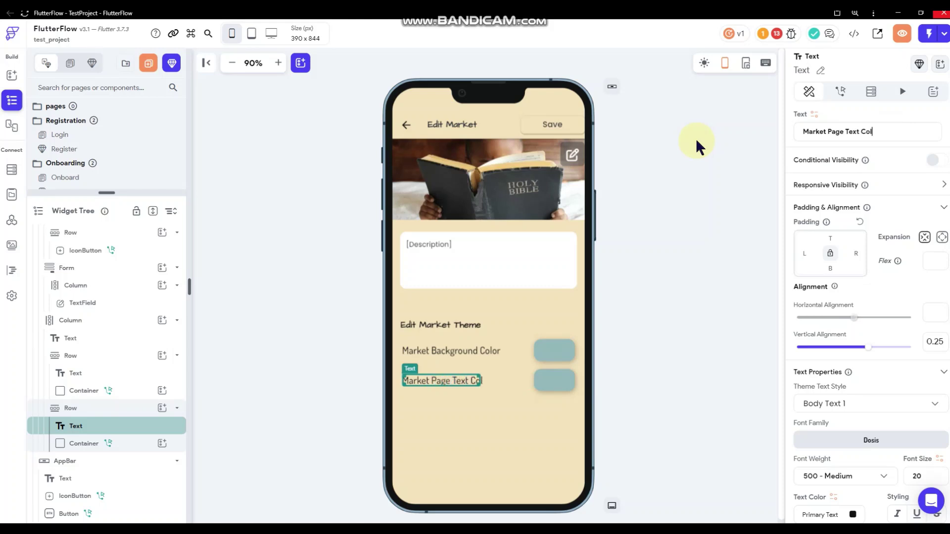
{"action": "left_click", "coordinate": [675, 304]}
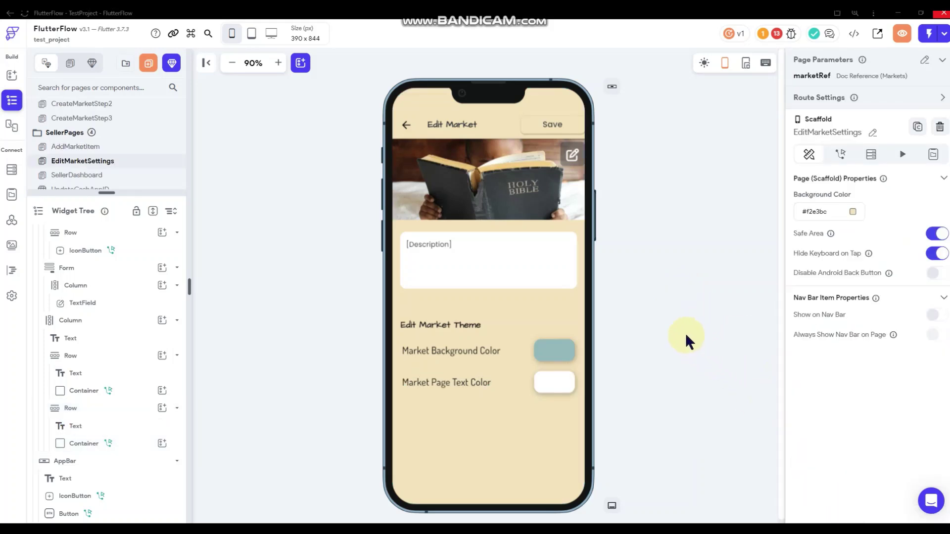
Review the fill and border color properties of the Market Page Text Color Container against the background color Container.
{"action": "left_click", "coordinate": [561, 381]}
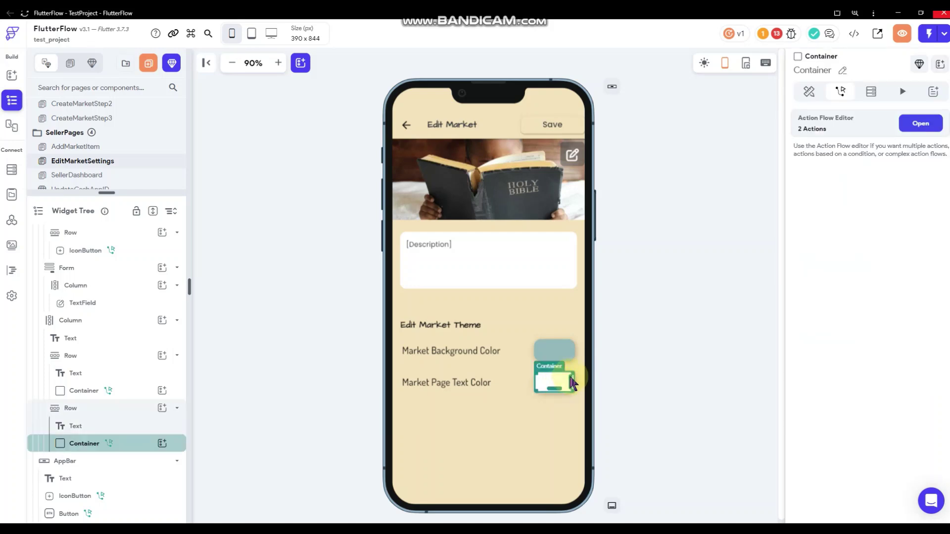
{"action": "left_click", "coordinate": [808, 91]}
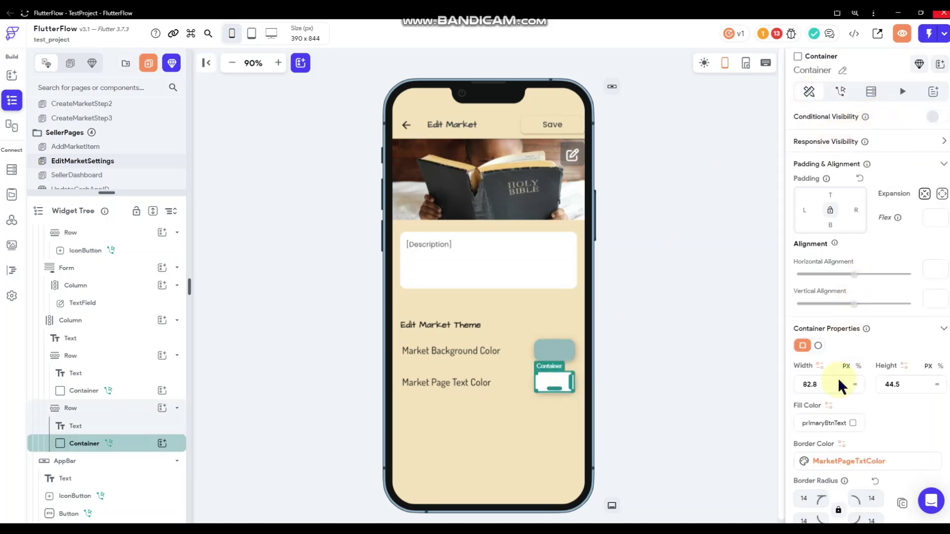
{"action": "left_click", "coordinate": [558, 348]}
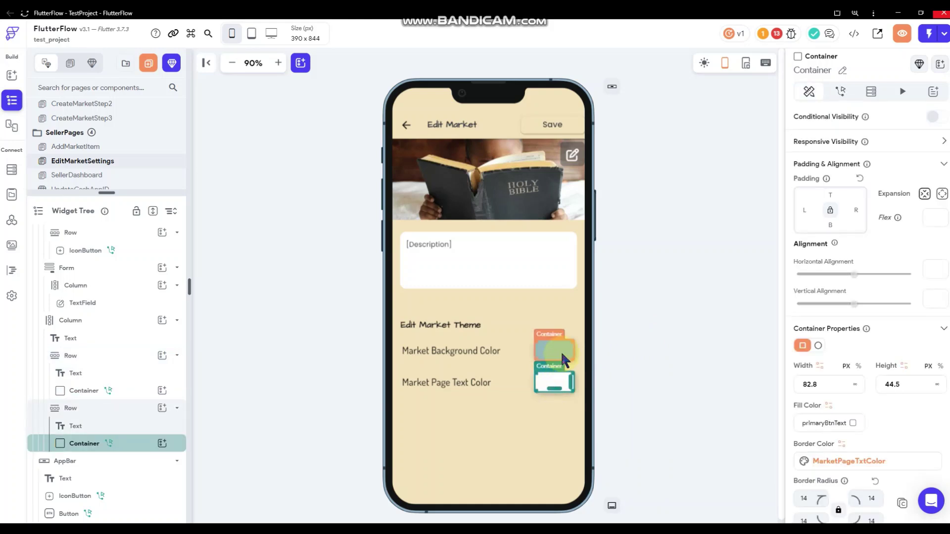
{"action": "left_click", "coordinate": [560, 351]}
{"action": "left_click", "coordinate": [679, 289]}
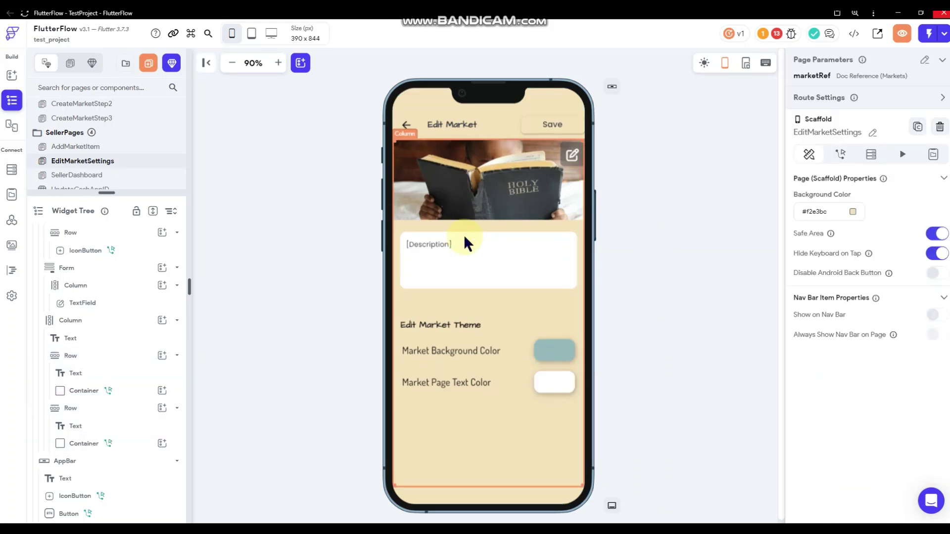
Remove the Create Document action for Market_Items from the Save button's On Tap chain.
{"action": "left_click", "coordinate": [552, 125]}
{"action": "left_click", "coordinate": [839, 92]}
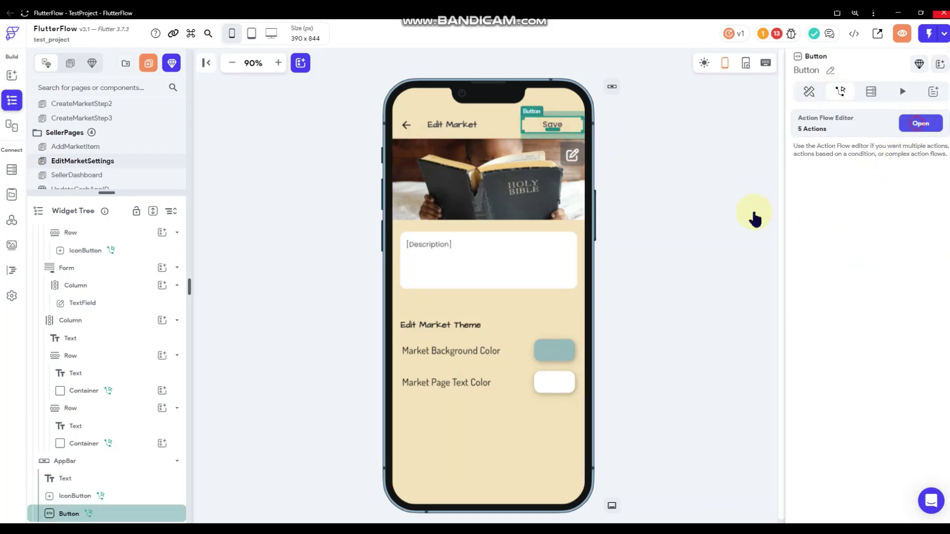
{"action": "left_click", "coordinate": [916, 123]}
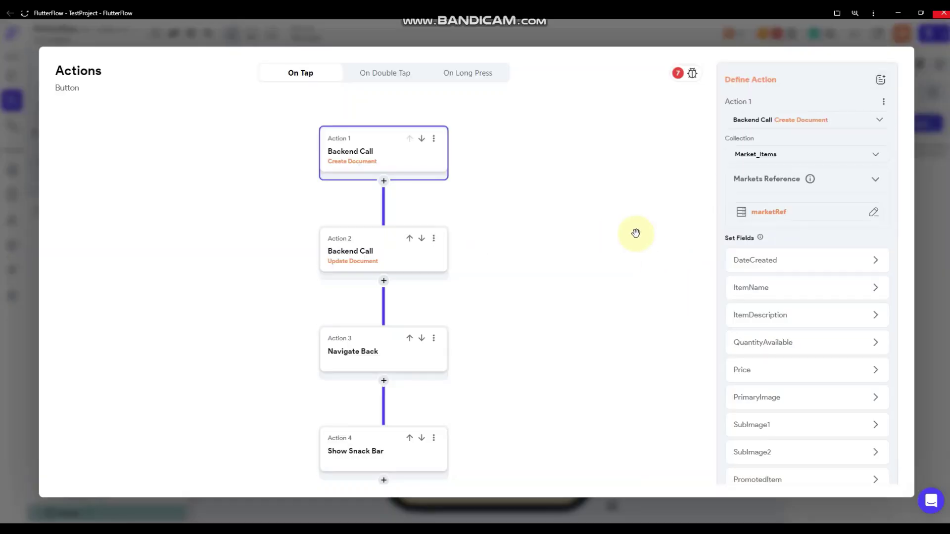
{"action": "left_click", "coordinate": [434, 140]}
{"action": "left_click", "coordinate": [395, 202]}
{"action": "left_click", "coordinate": [558, 298]}
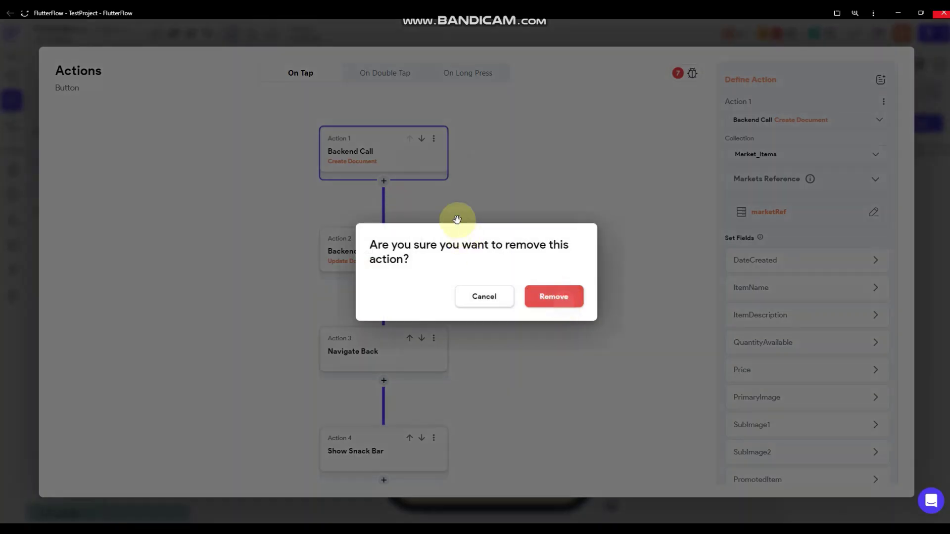
In the Save button's Update Document action, replace the Tip2 field with Tip3.
{"action": "left_click", "coordinate": [406, 165]}
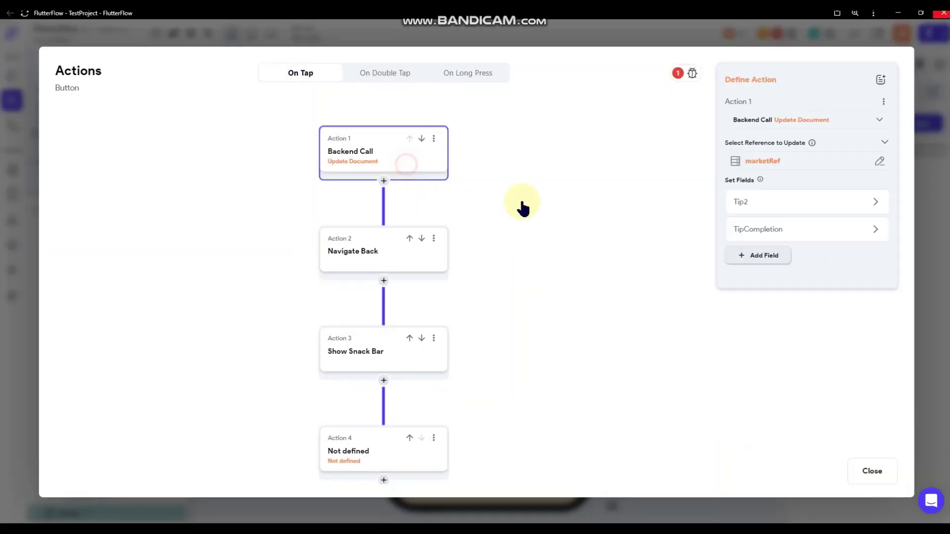
{"action": "left_click", "coordinate": [773, 207]}
{"action": "left_click", "coordinate": [776, 273]}
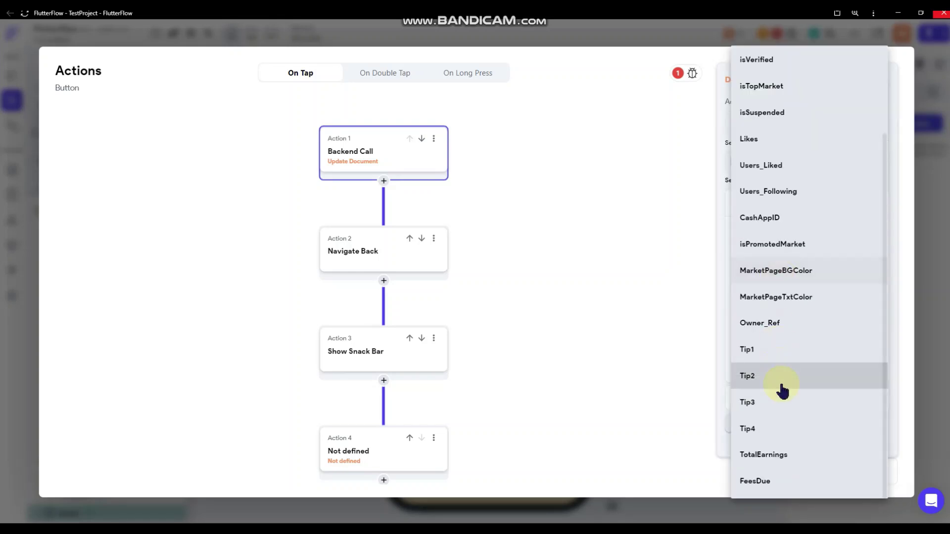
{"action": "left_click", "coordinate": [780, 401]}
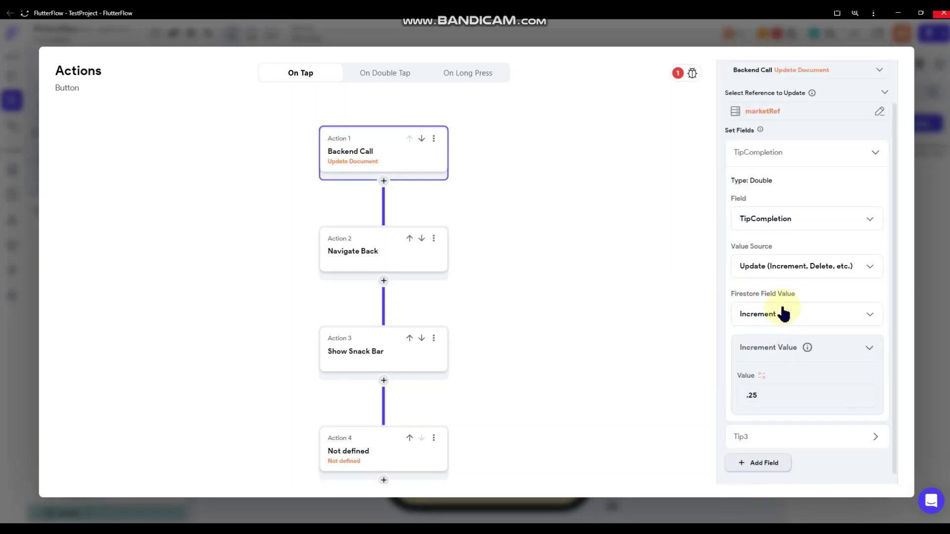
Set the Tip3 field's specific value to True and review the TipCompletion increment settings.
{"action": "scroll", "coordinate": [779, 292], "scroll_direction": "up", "scroll_amount": 1}
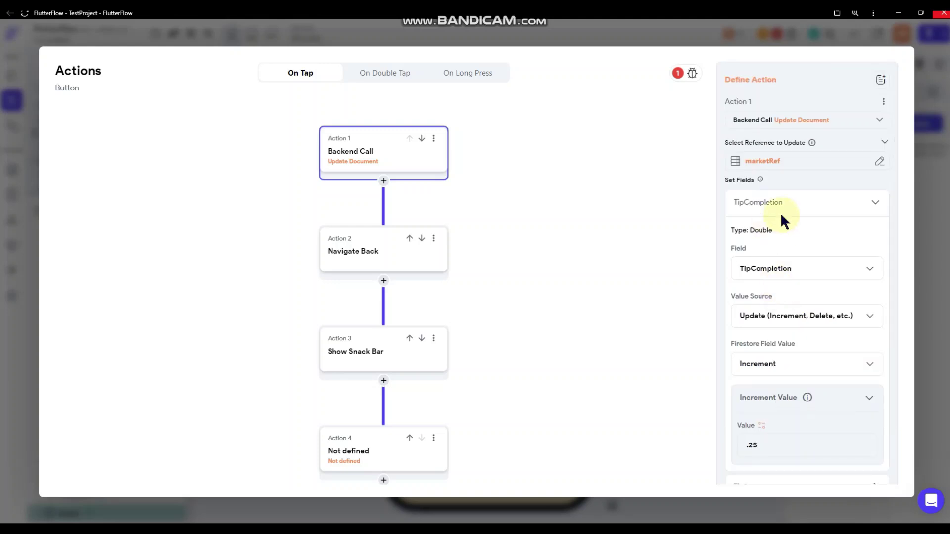
{"action": "scroll", "coordinate": [791, 366], "scroll_direction": "down", "scroll_amount": 1}
{"action": "scroll", "coordinate": [782, 376], "scroll_direction": "down", "scroll_amount": 1}
{"action": "left_click", "coordinate": [783, 377]}
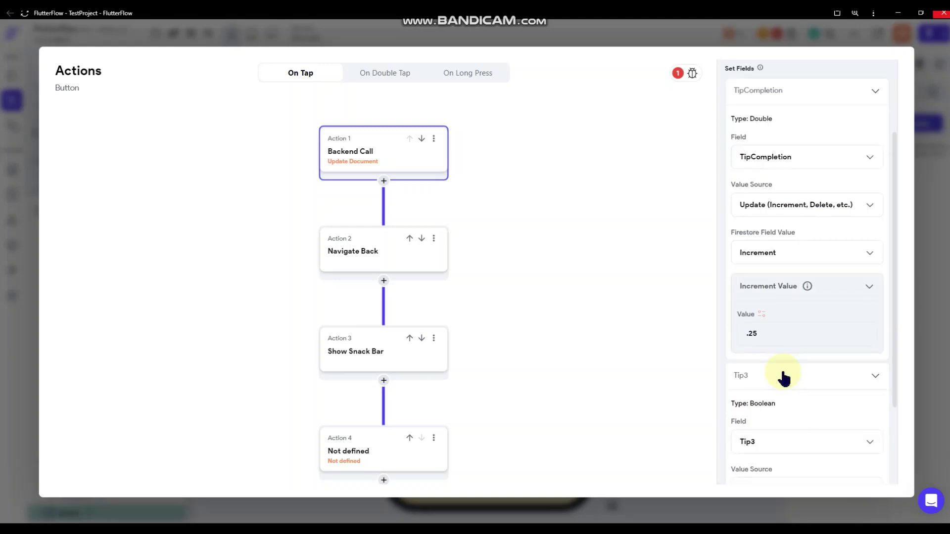
{"action": "scroll", "coordinate": [784, 378], "scroll_direction": "down", "scroll_amount": 2}
{"action": "left_click", "coordinate": [768, 422]}
{"action": "left_click", "coordinate": [768, 390]}
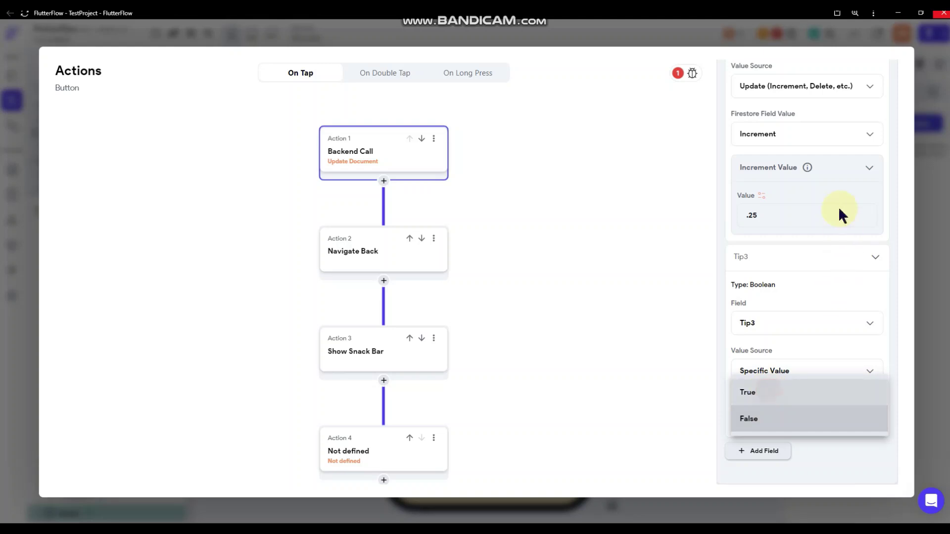
{"action": "scroll", "coordinate": [814, 238], "scroll_direction": "up", "scroll_amount": 3}
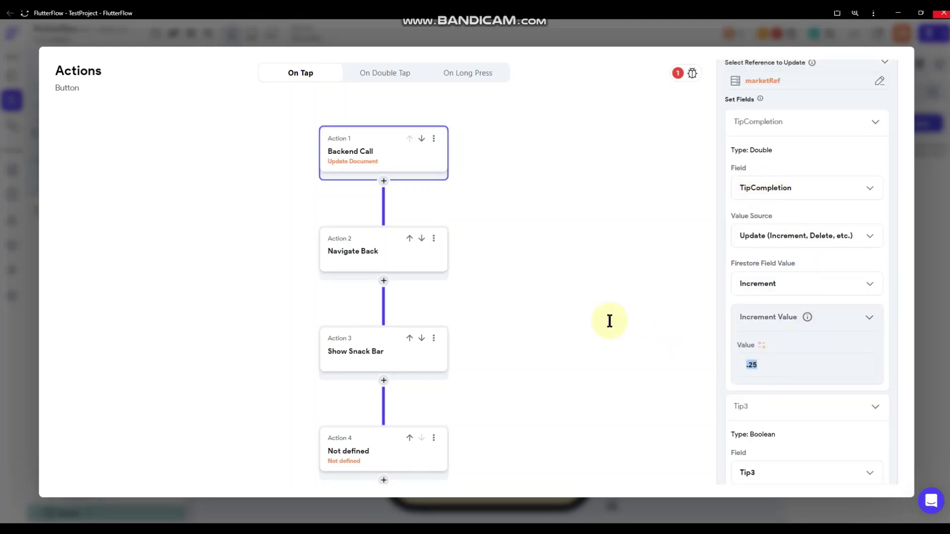
Change the Show Snack Bar action's message to "Market Settings Updated".
{"action": "left_click", "coordinate": [596, 310]}
{"action": "left_click", "coordinate": [418, 277]}
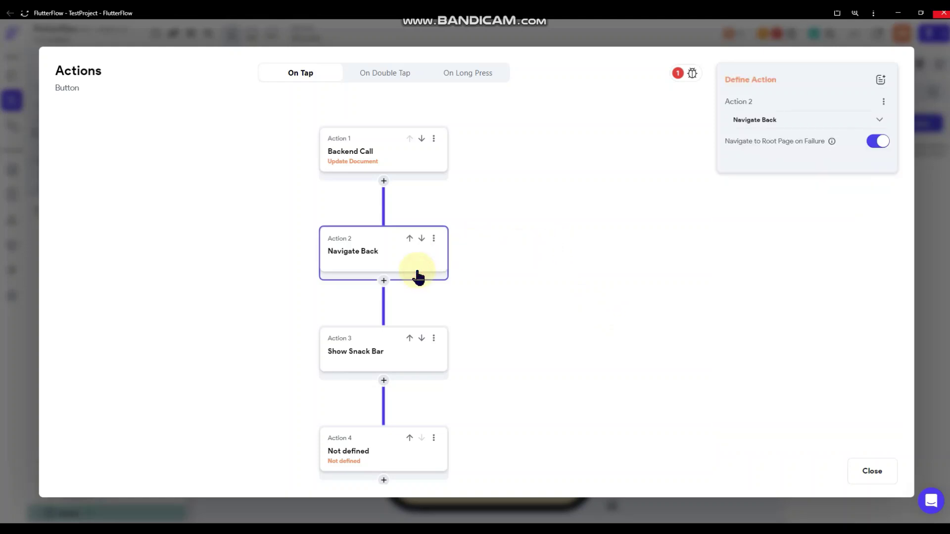
{"action": "left_click", "coordinate": [418, 359]}
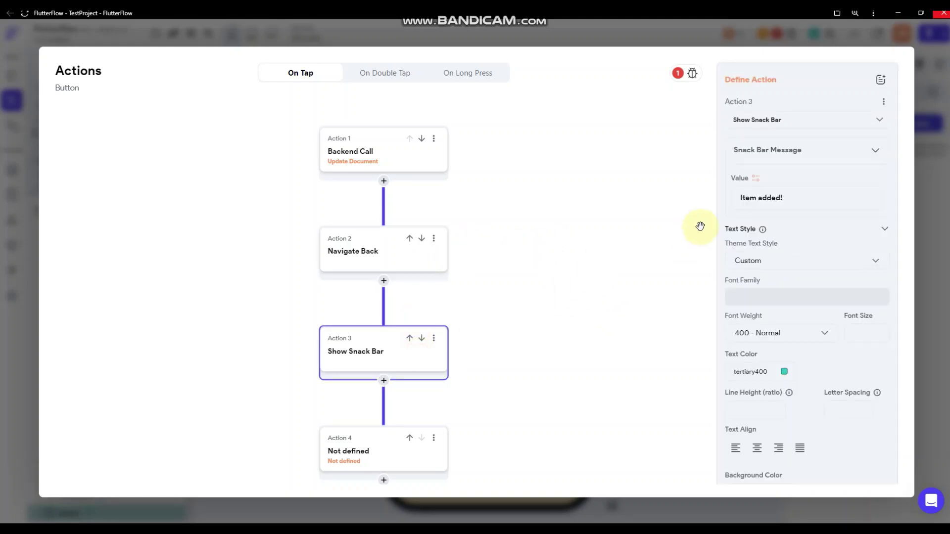
{"action": "left_click_drag", "start_coordinate": [811, 198], "coordinate": [676, 199]}
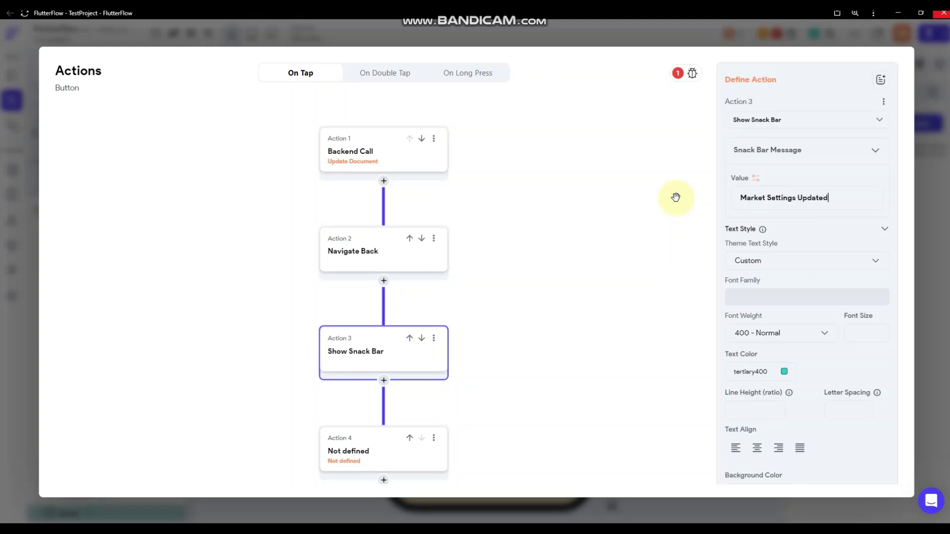
{"action": "left_click", "coordinate": [548, 321]}
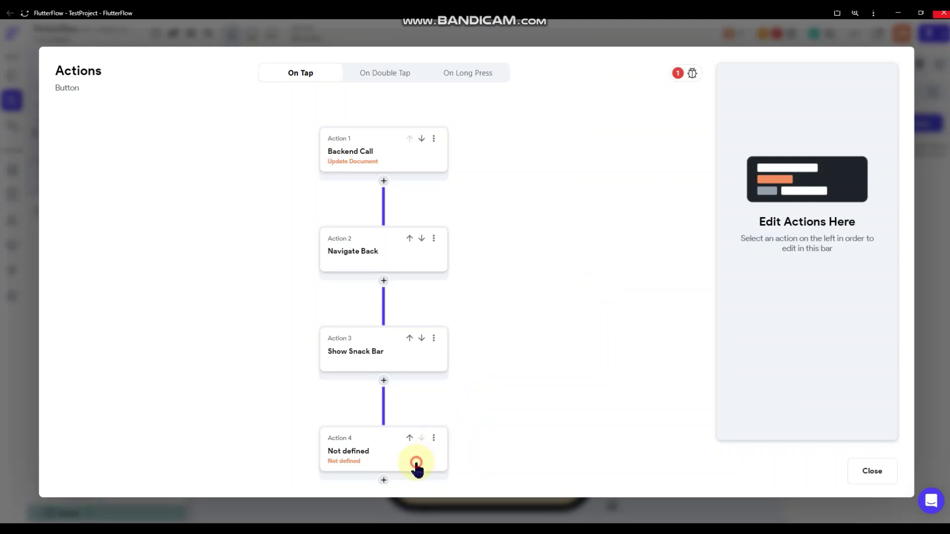
Delete the undefined fourth action from the Save button's On Tap chain and close the action editor.
{"action": "left_click", "coordinate": [417, 464]}
{"action": "left_click_drag", "start_coordinate": [494, 398], "coordinate": [493, 360]}
{"action": "left_click", "coordinate": [446, 391]}
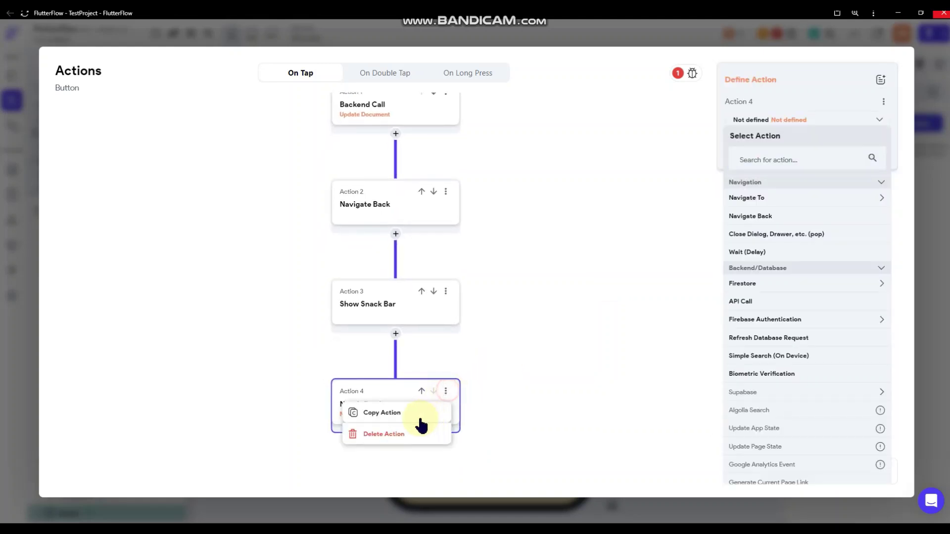
{"action": "left_click", "coordinate": [394, 435]}
{"action": "left_click", "coordinate": [539, 295]}
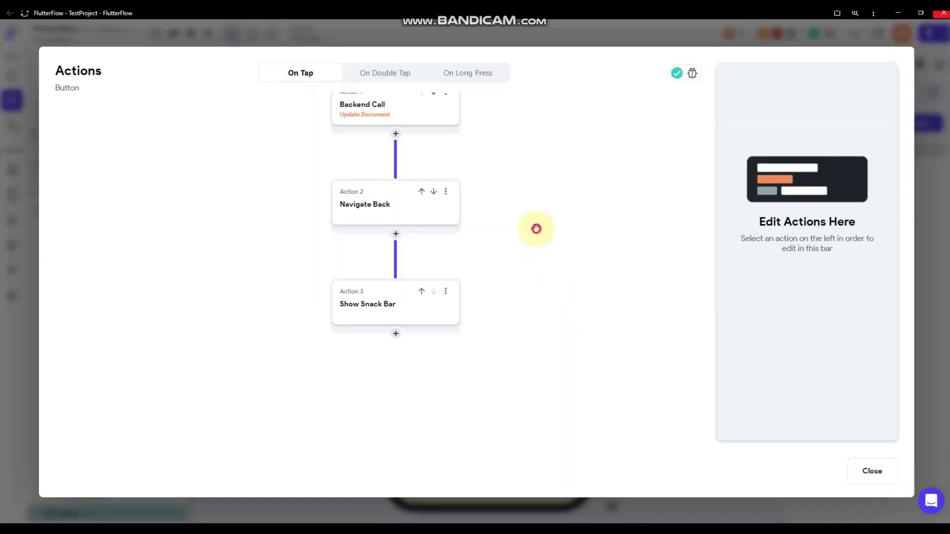
{"action": "left_click", "coordinate": [932, 228]}
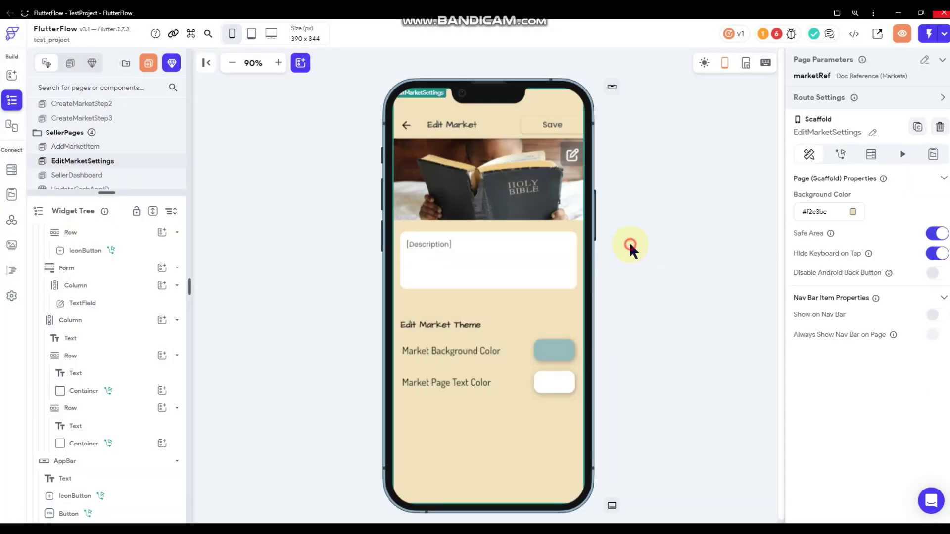
Reopen the Save button's action flow and add the Description field to its Update Document action.
{"action": "left_click", "coordinate": [554, 125]}
{"action": "left_click", "coordinate": [921, 123]}
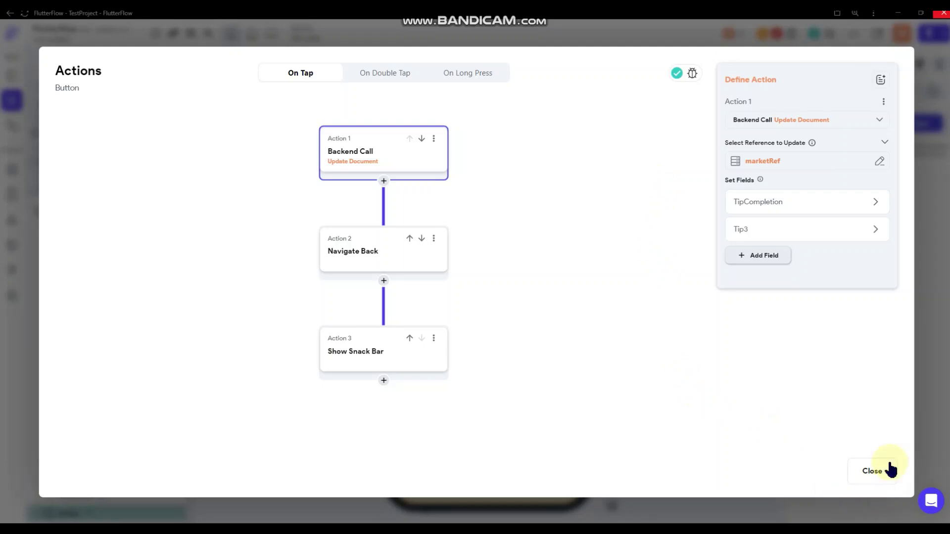
{"action": "left_click", "coordinate": [856, 471]}
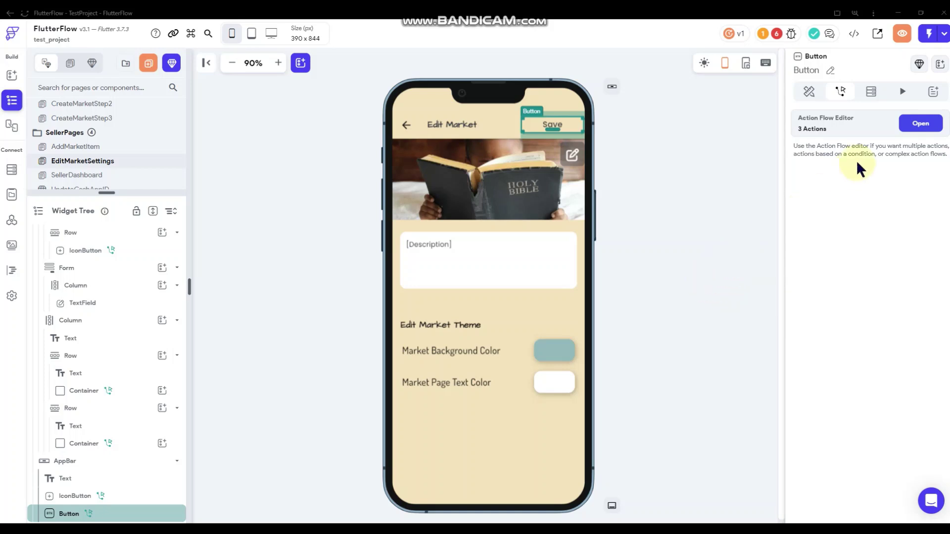
{"action": "left_click", "coordinate": [910, 122]}
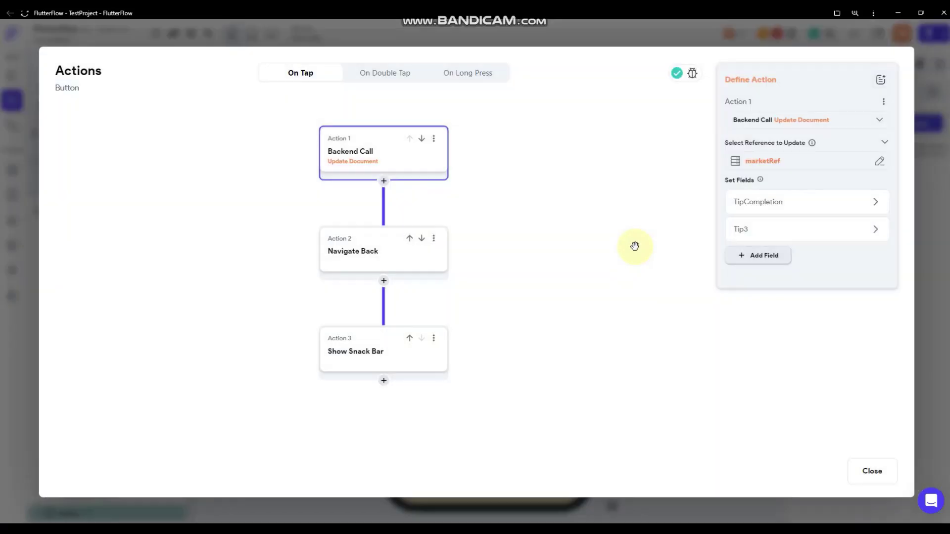
{"action": "left_click", "coordinate": [761, 258]}
{"action": "left_click", "coordinate": [769, 265]}
{"action": "left_click", "coordinate": [769, 328]}
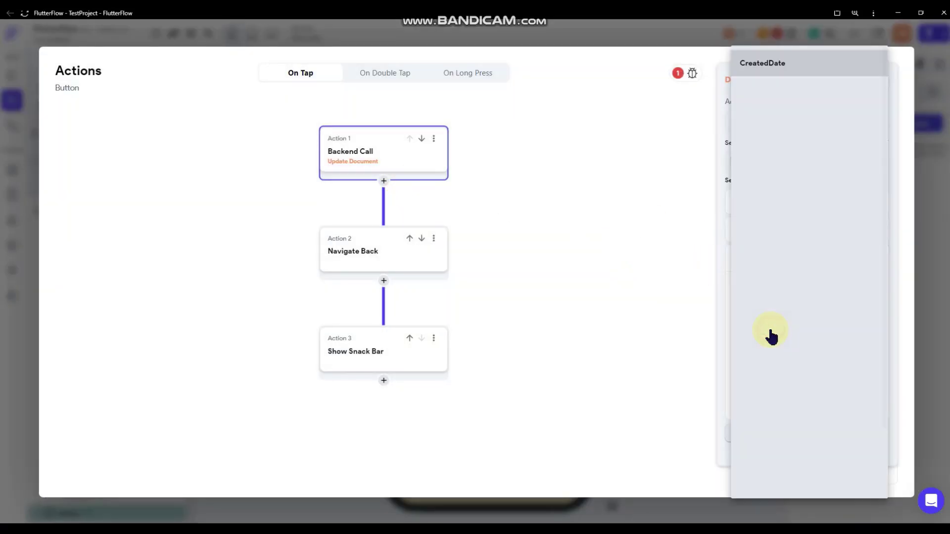
{"action": "left_click", "coordinate": [780, 118]}
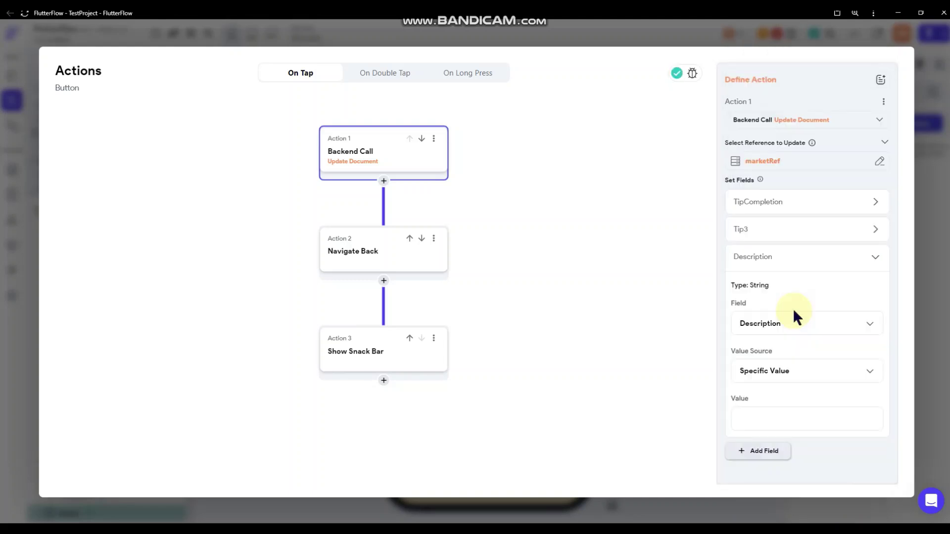
Set the Description field's value from the Description TextField's widget state variable and close the action editor.
{"action": "left_click", "coordinate": [777, 379]}
{"action": "left_click", "coordinate": [787, 399]}
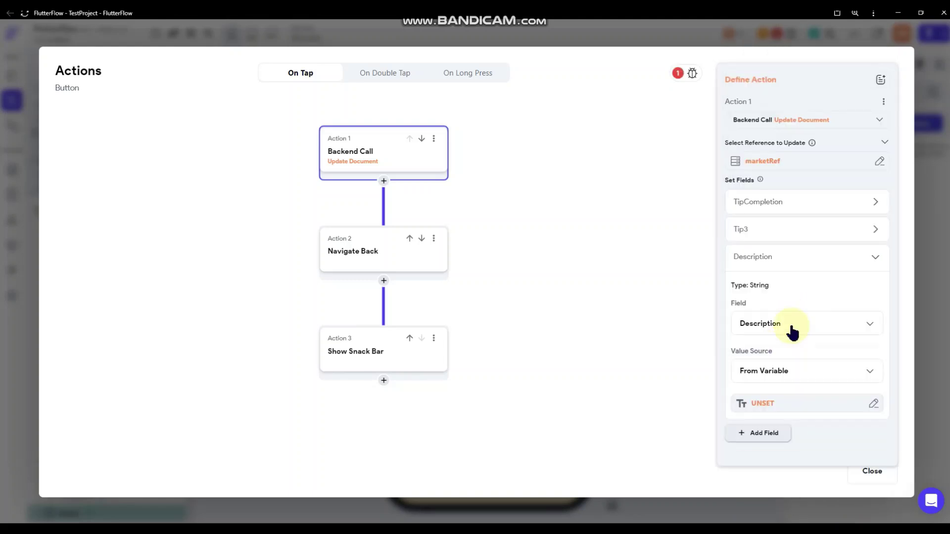
{"action": "left_click", "coordinate": [763, 403]}
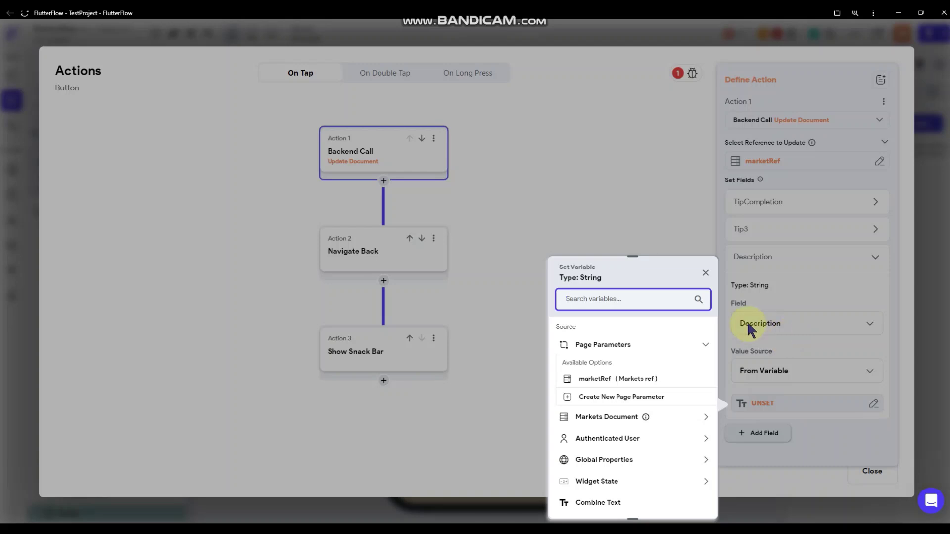
{"action": "left_click", "coordinate": [624, 483]}
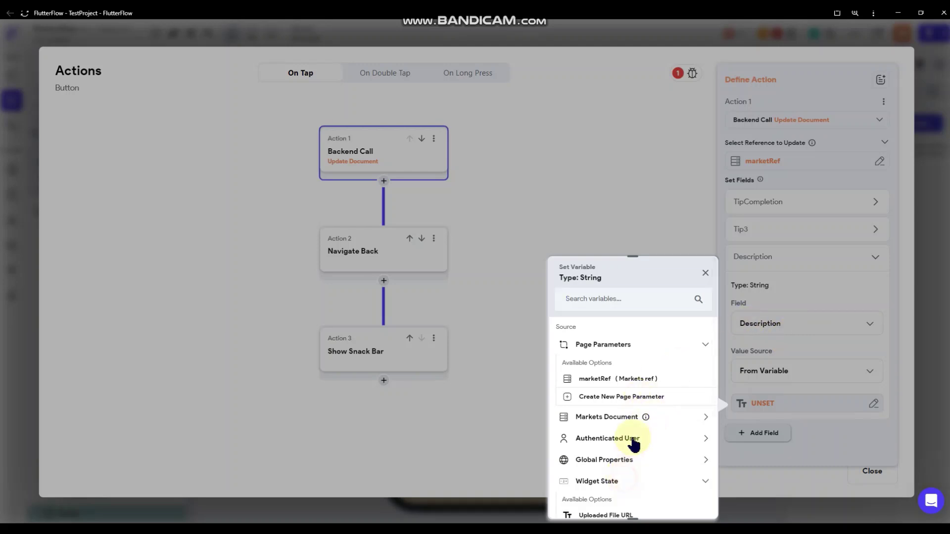
{"action": "scroll", "coordinate": [632, 436], "scroll_direction": "down", "scroll_amount": 1}
{"action": "scroll", "coordinate": [633, 444], "scroll_direction": "down", "scroll_amount": 1}
{"action": "left_click", "coordinate": [611, 454]}
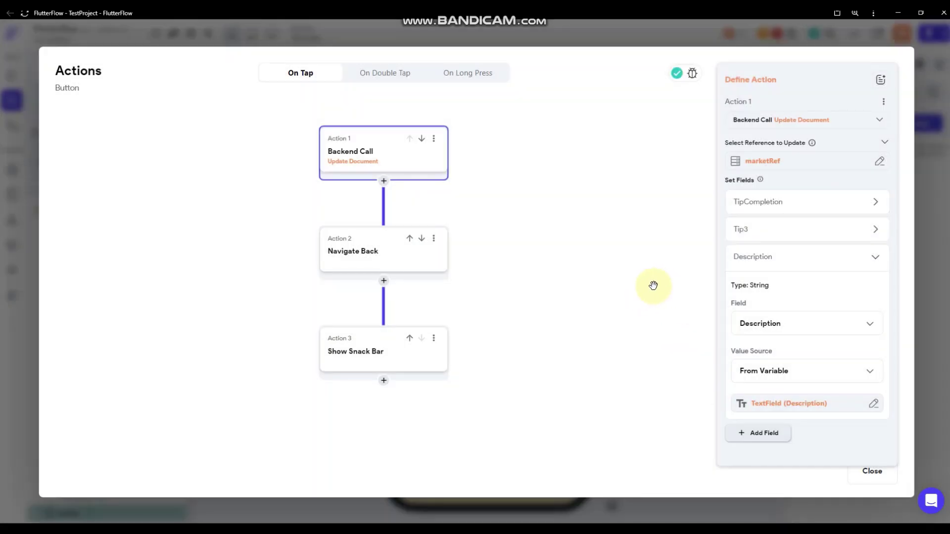
{"action": "left_click", "coordinate": [585, 287]}
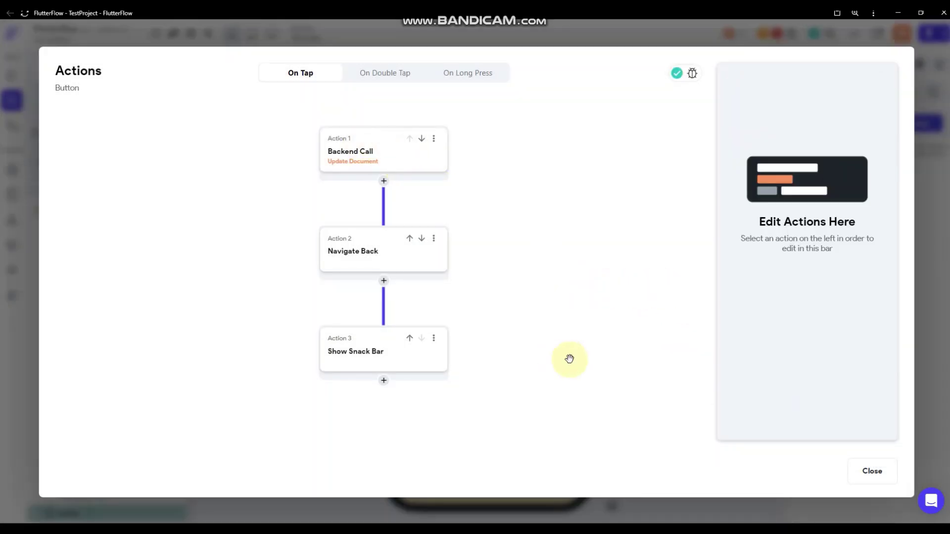
{"action": "left_click", "coordinate": [930, 240]}
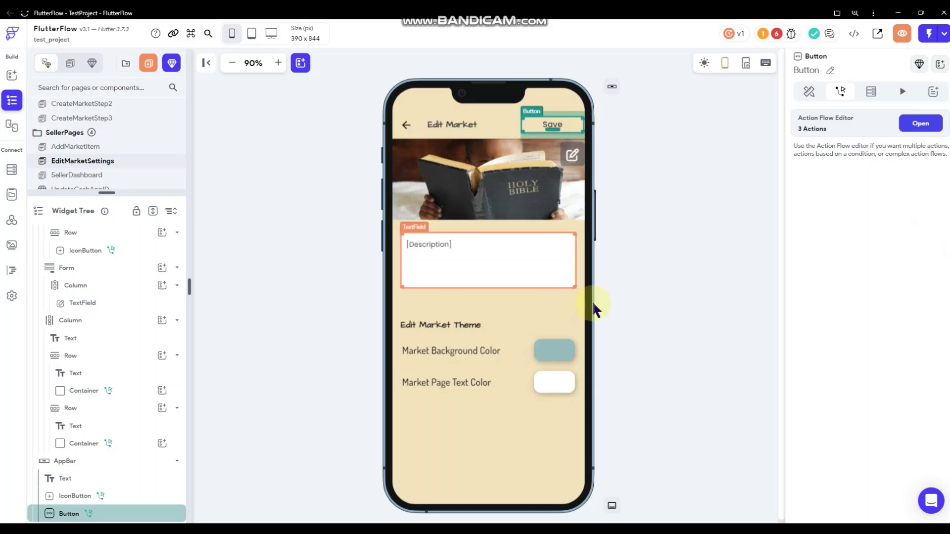
{"action": "left_click", "coordinate": [687, 227]}
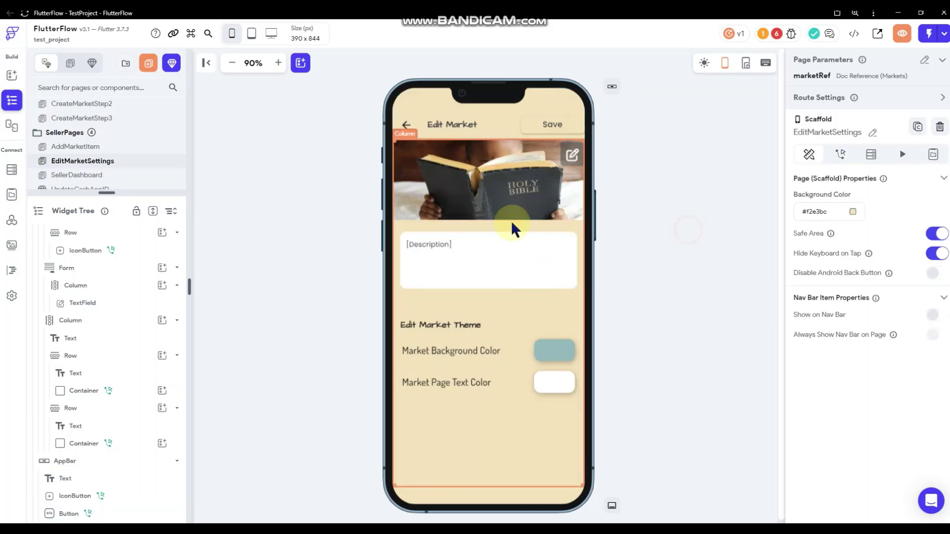
Open the SellerDashboard page and locate the Get Verified card in the market setup tips row.
{"action": "left_click", "coordinate": [112, 177]}
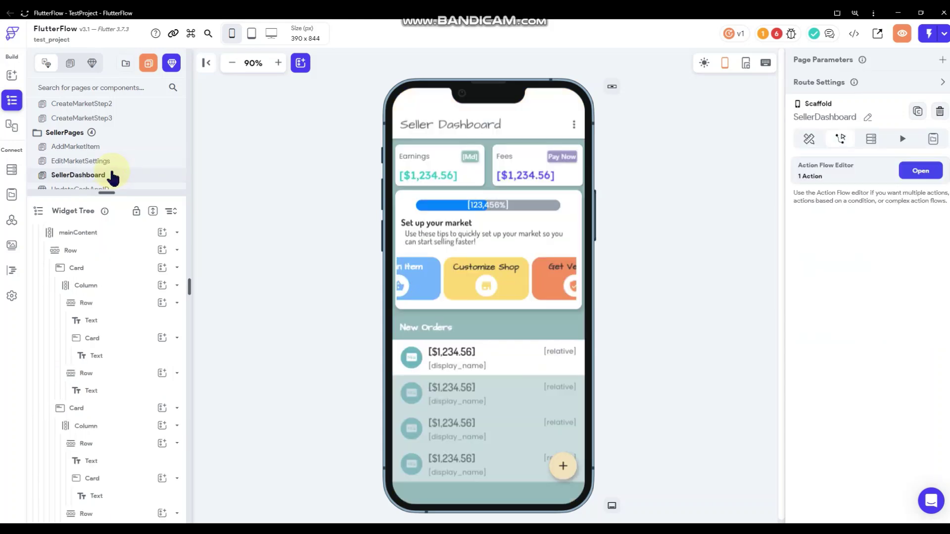
{"action": "left_click", "coordinate": [539, 303]}
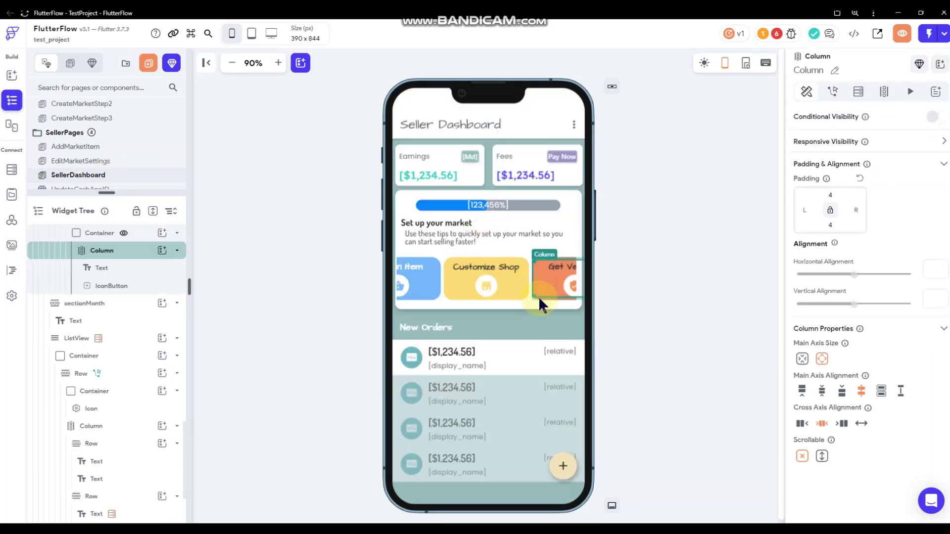
{"action": "left_click", "coordinate": [554, 272]}
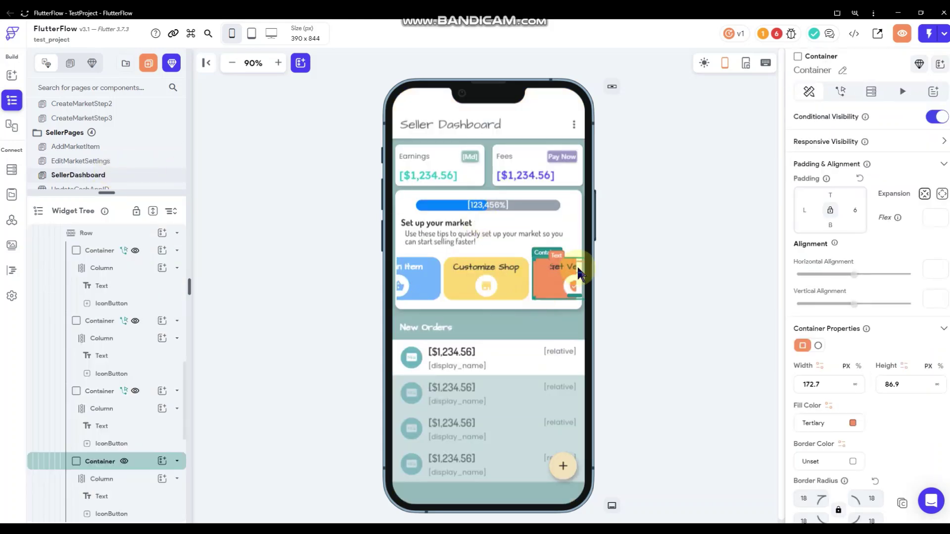
{"action": "left_click", "coordinate": [109, 448]}
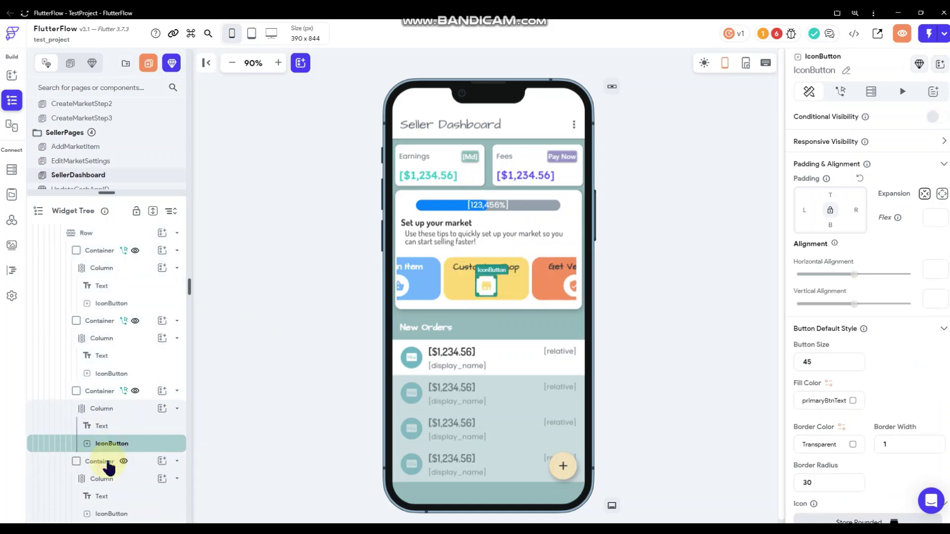
{"action": "left_click", "coordinate": [109, 461]}
{"action": "left_click", "coordinate": [246, 329]}
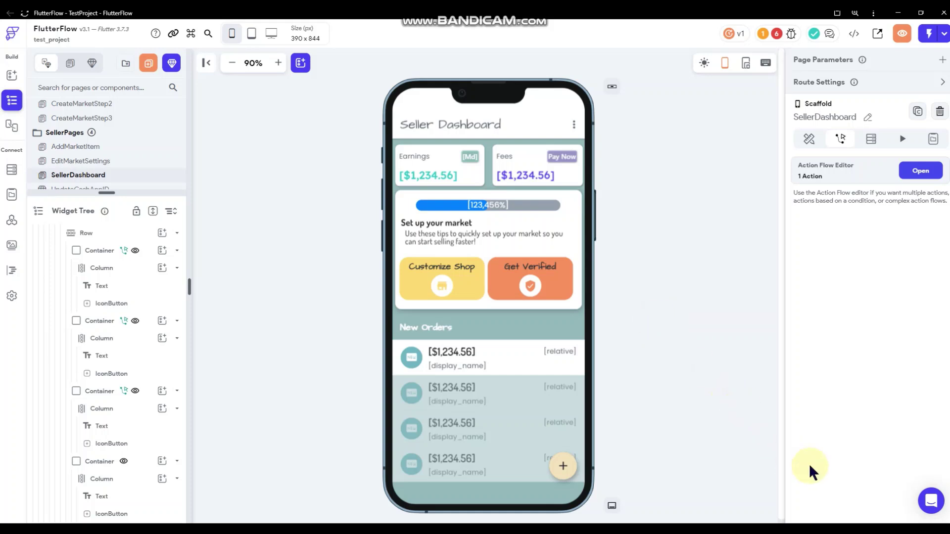
Add an Alert Dialog action to the Get Verified card's container.
{"action": "left_click", "coordinate": [555, 303]}
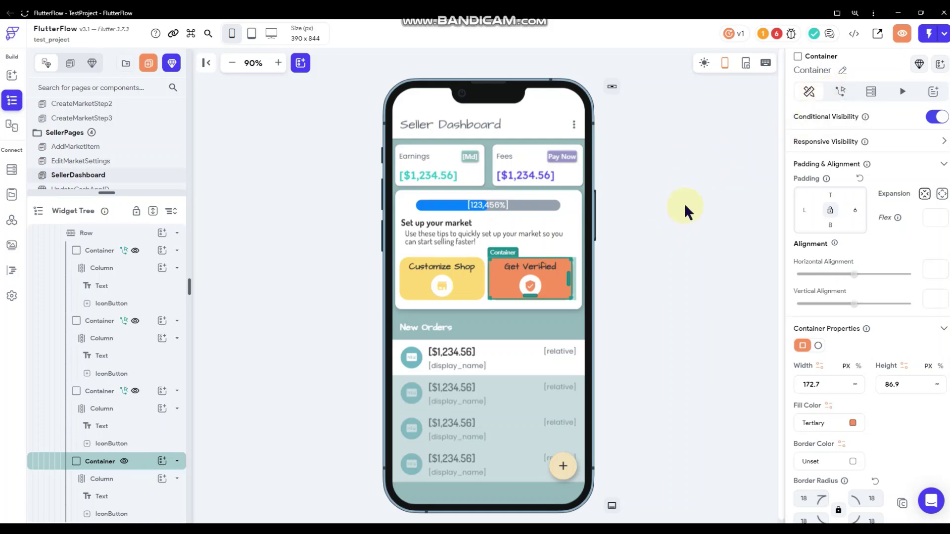
{"action": "left_click", "coordinate": [839, 93]}
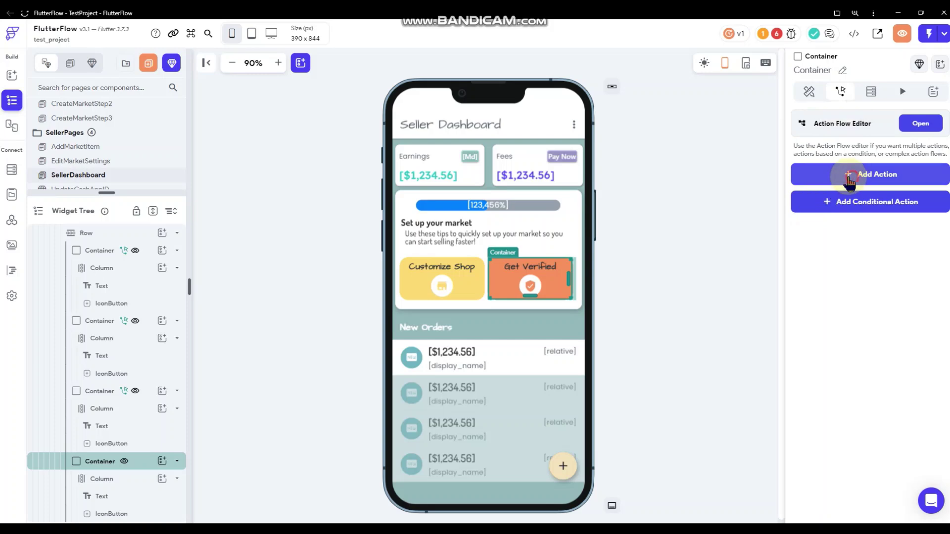
{"action": "left_click", "coordinate": [848, 176]}
{"action": "scroll", "coordinate": [880, 339], "scroll_direction": "down", "scroll_amount": 20}
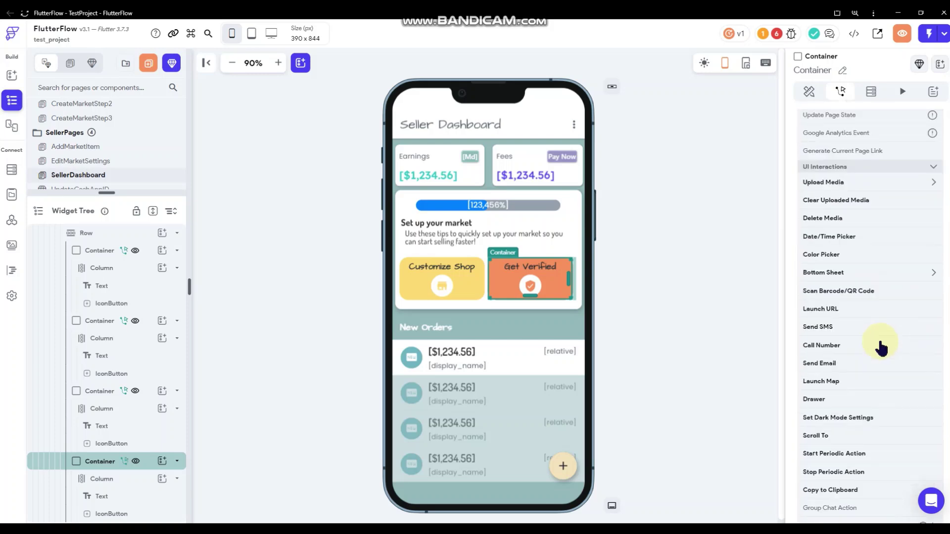
{"action": "scroll", "coordinate": [880, 341], "scroll_direction": "down", "scroll_amount": 2}
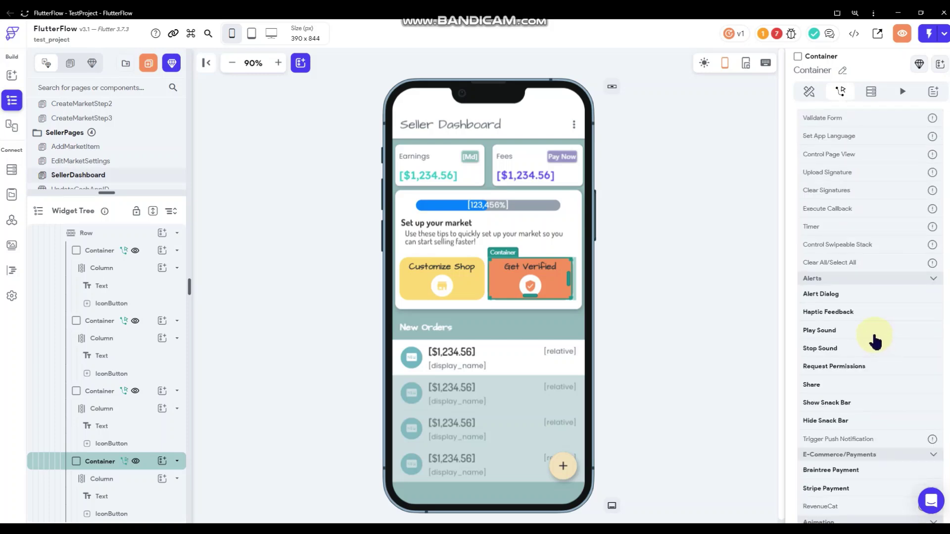
{"action": "left_click", "coordinate": [815, 292]}
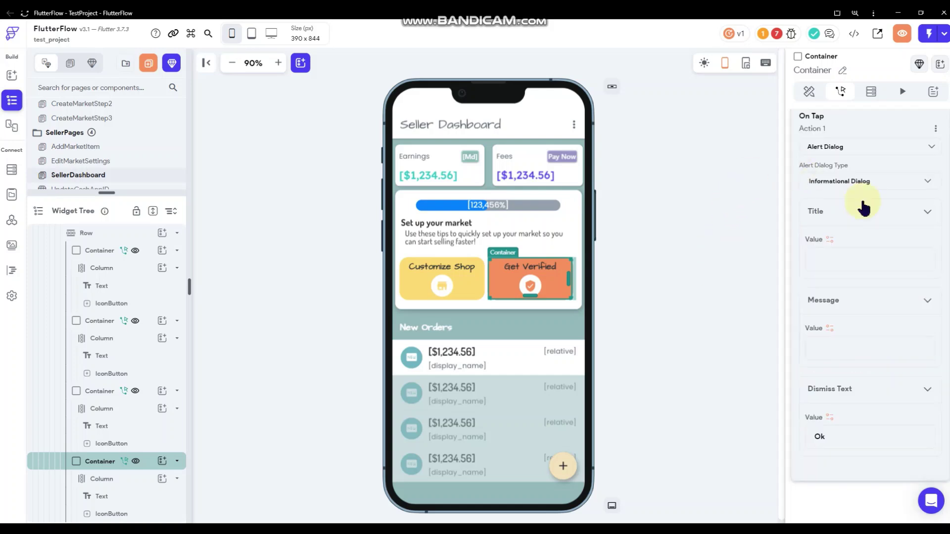
Title the dialog "Verification Request Sent" with message "We have received your request for verification. In the meantime, add more items to your Market and start selling!".
{"action": "left_click", "coordinate": [833, 262]}
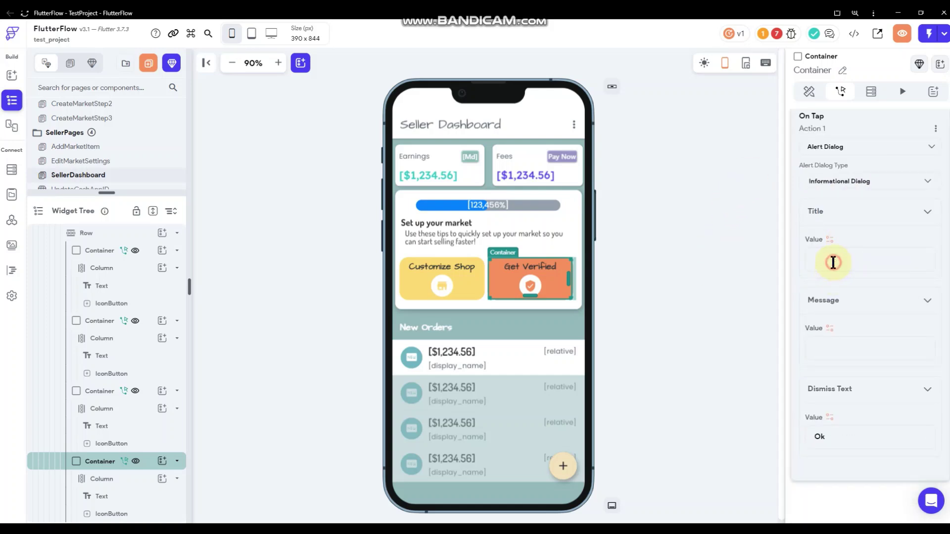
{"action": "type", "text": "Verification Request Sent"}
{"action": "left_click", "coordinate": [841, 345]}
{"action": "type", "text": "We have received your request fo"}
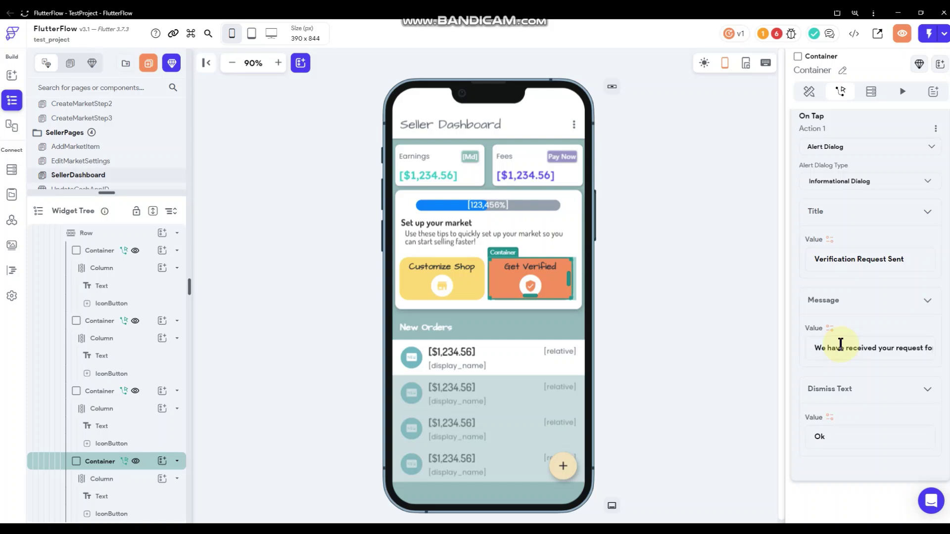
{"action": "type", "text": "r verification. In the meantime, "}
{"action": "type", "text": "add "}
{"action": "type", "text": "more "}
{"action": "type", "text": "items to your"}
{"action": "type", "text": " Market and start selling!"}
Open the card's action flow and chain a Firestore Update Document action after the Alert Dialog.
{"action": "left_click", "coordinate": [841, 92]}
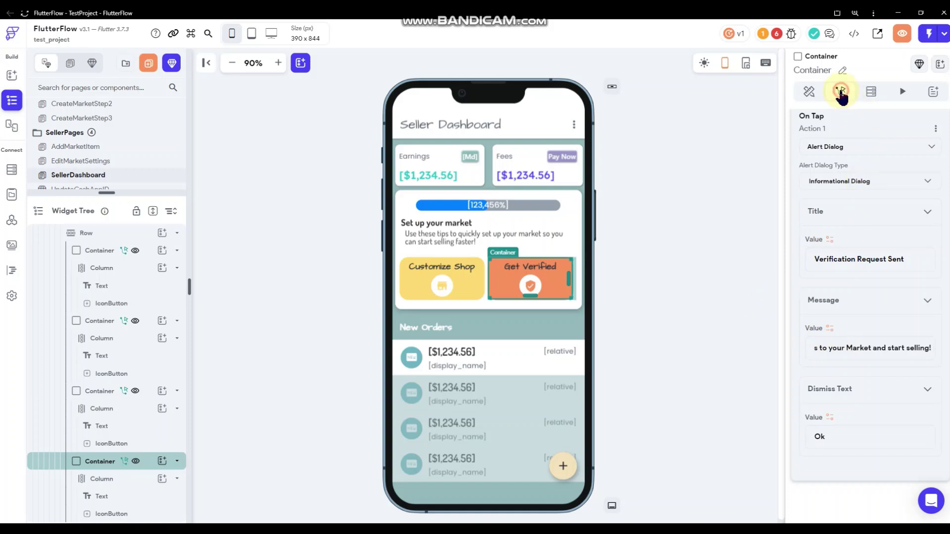
{"action": "left_click", "coordinate": [916, 123]}
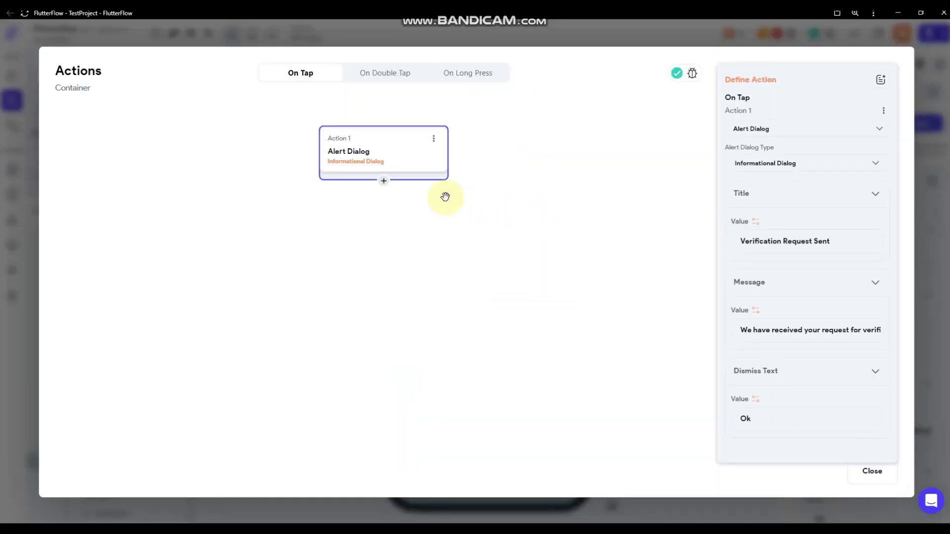
{"action": "left_click", "coordinate": [384, 181]}
{"action": "left_click", "coordinate": [384, 204]}
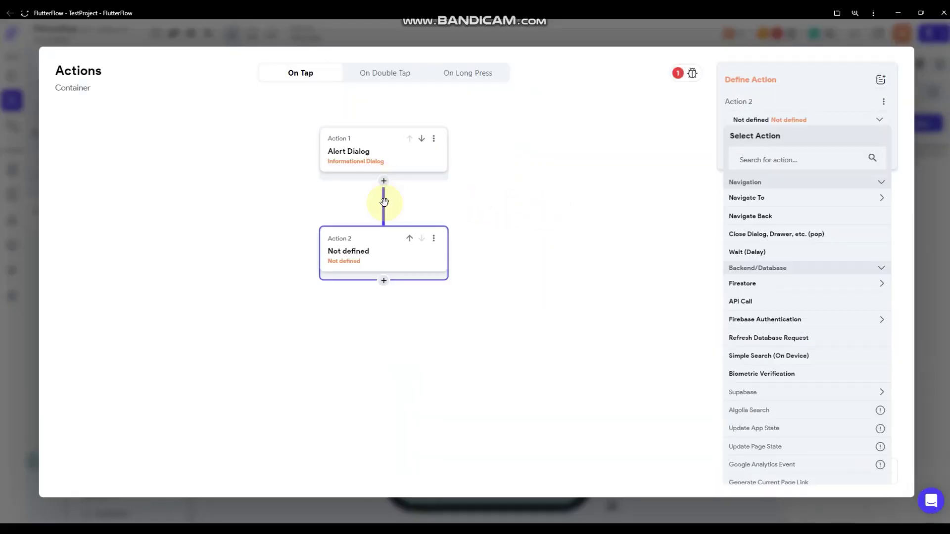
{"action": "left_click", "coordinate": [785, 284]}
{"action": "left_click", "coordinate": [773, 319]}
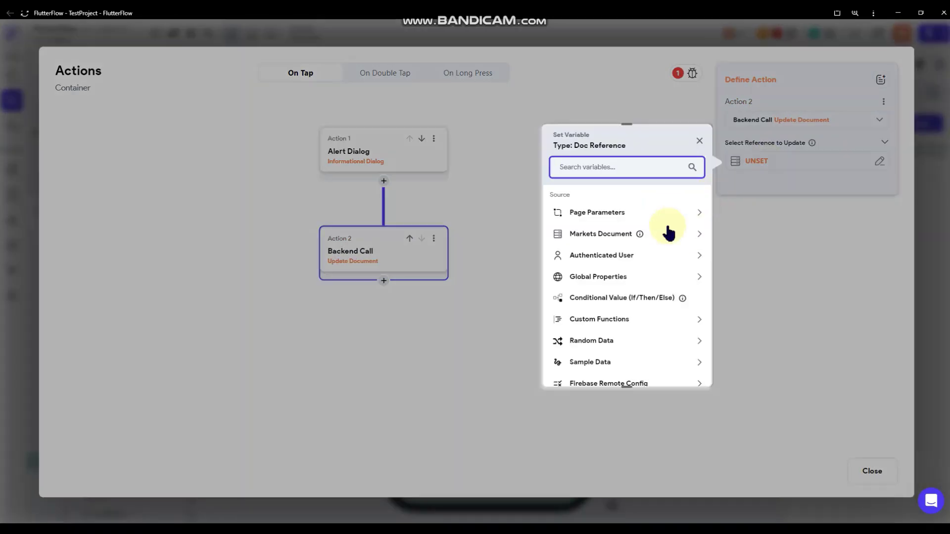
Set the Update Document action's reference to the Markets Document's Reference.
{"action": "left_click", "coordinate": [648, 237]}
{"action": "scroll", "coordinate": [644, 245], "scroll_direction": "down", "scroll_amount": 5}
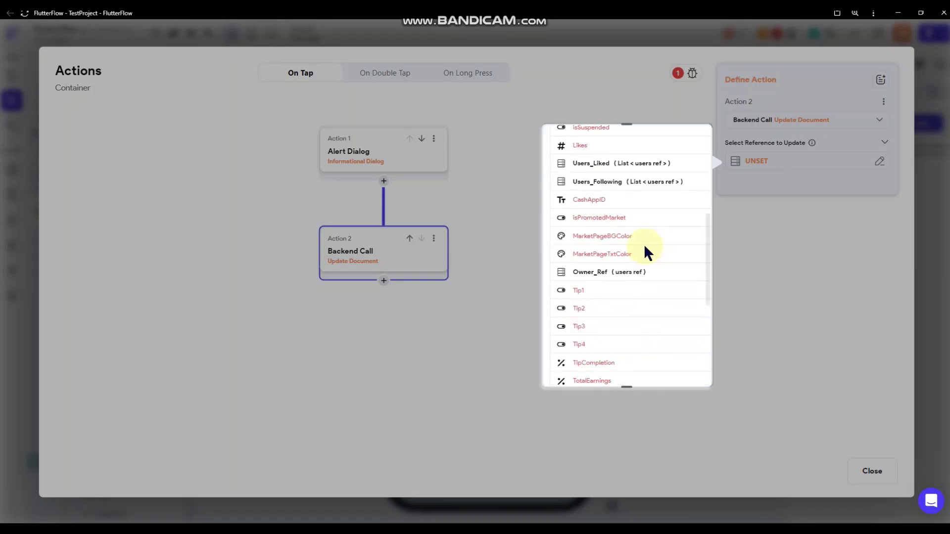
{"action": "scroll", "coordinate": [630, 257], "scroll_direction": "down", "scroll_amount": 5}
{"action": "left_click", "coordinate": [627, 268]}
{"action": "left_click", "coordinate": [683, 368]}
Add the Tip4 field to the Update Document action and set its specific value to True.
{"action": "left_click", "coordinate": [772, 197]}
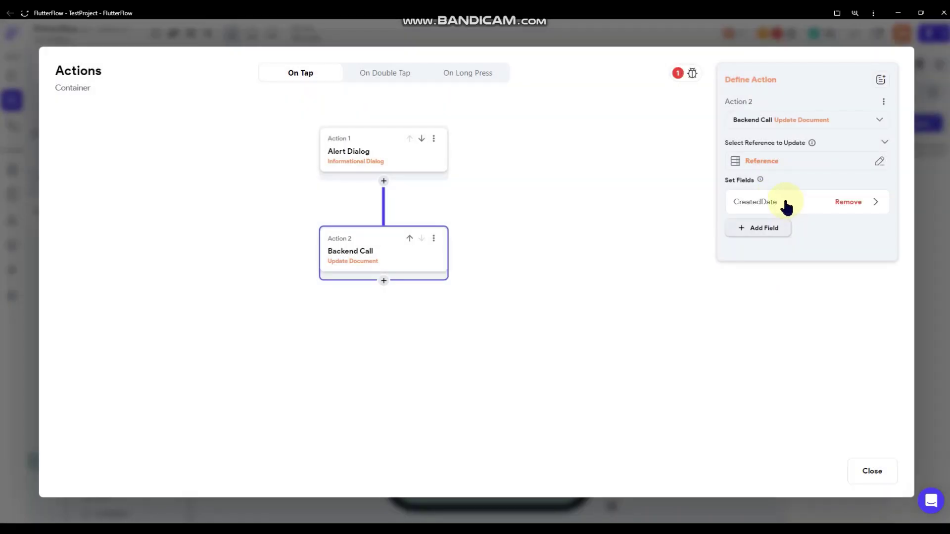
{"action": "left_click", "coordinate": [782, 203]}
{"action": "left_click", "coordinate": [789, 265]}
{"action": "scroll", "coordinate": [796, 292], "scroll_direction": "down", "scroll_amount": 3}
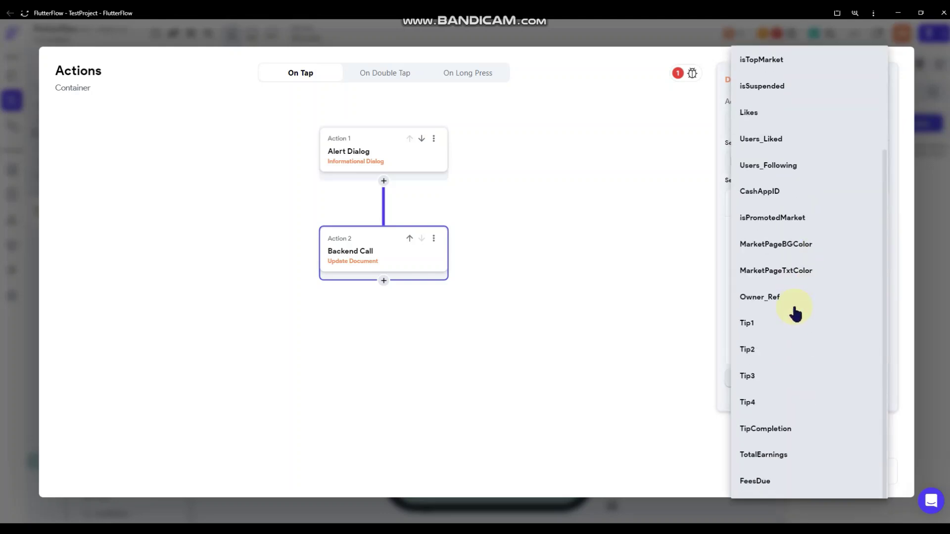
{"action": "left_click", "coordinate": [757, 407]}
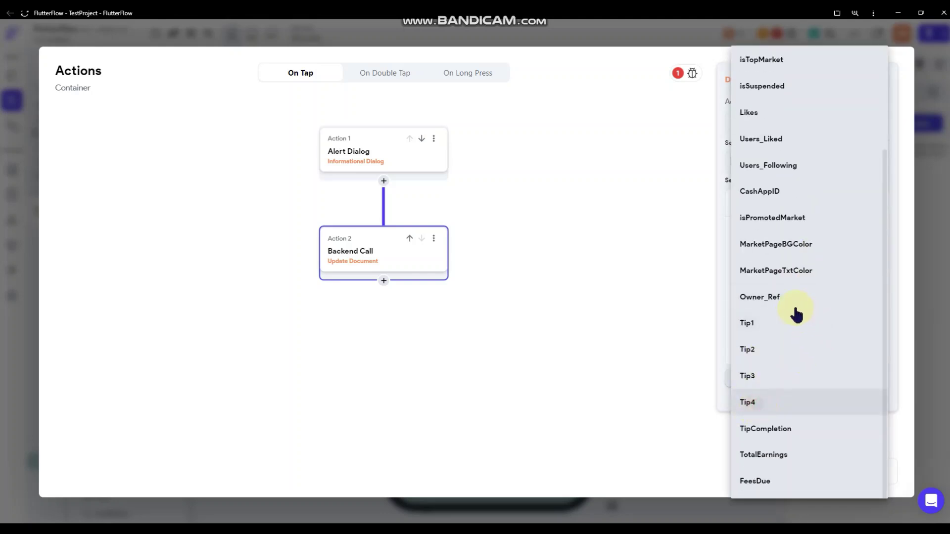
{"action": "left_click", "coordinate": [776, 376]}
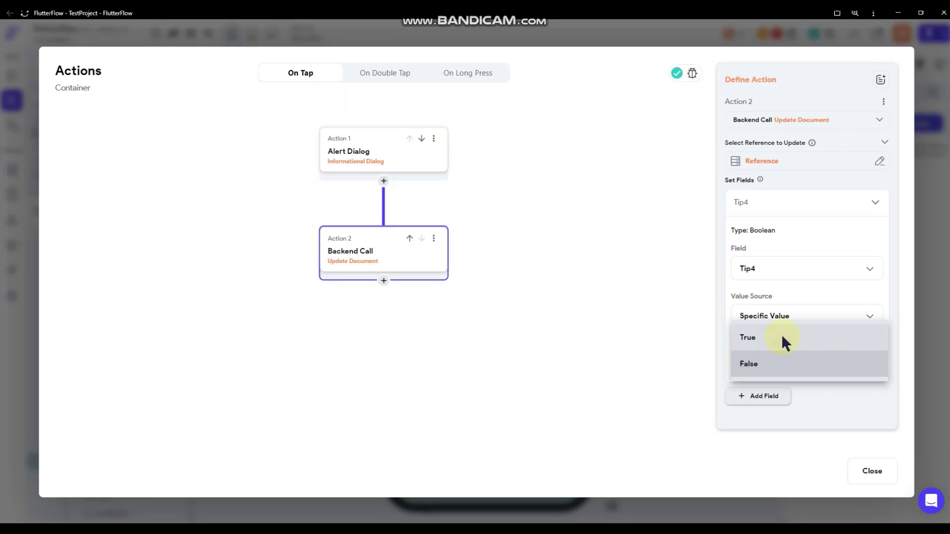
{"action": "left_click", "coordinate": [782, 337]}
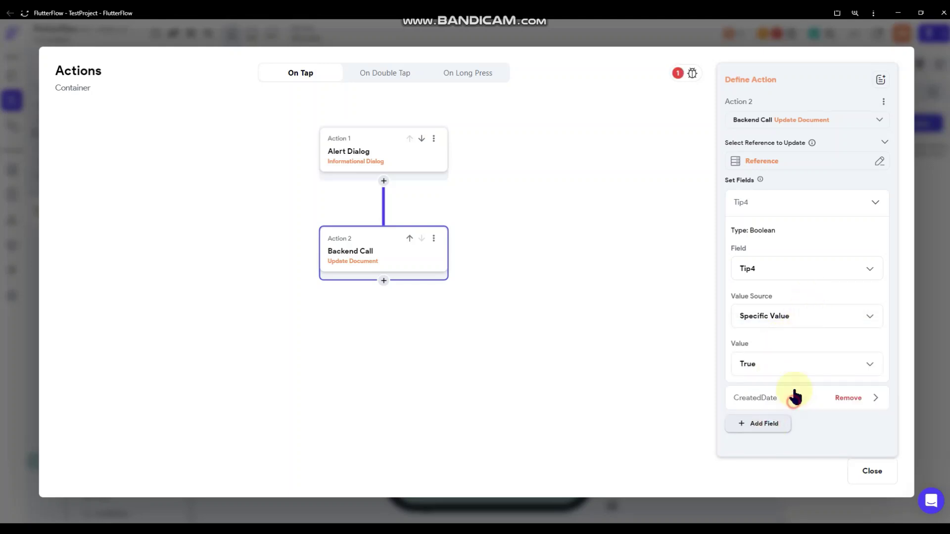
Make TipCompletion the second field in the Update Document action.
{"action": "left_click", "coordinate": [792, 399]}
{"action": "scroll", "coordinate": [797, 346], "scroll_direction": "down", "scroll_amount": 3}
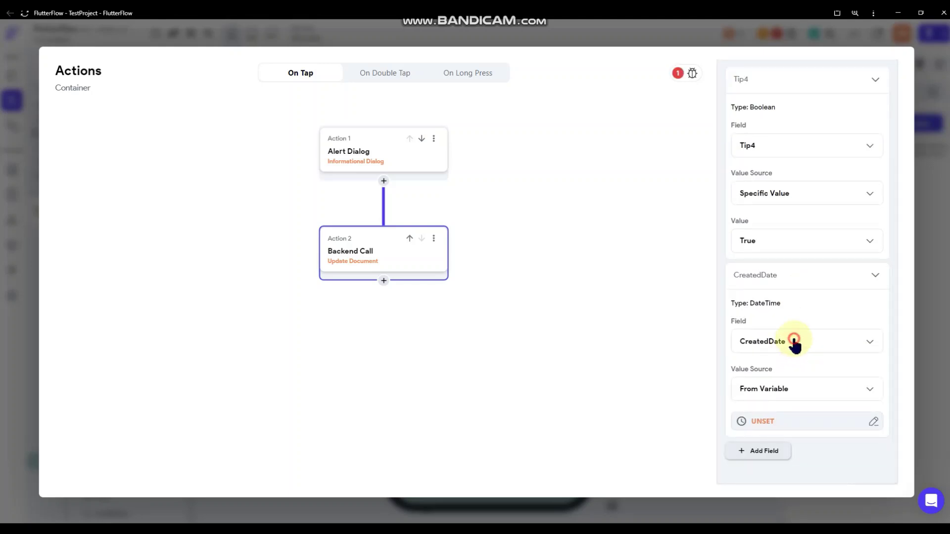
{"action": "left_click", "coordinate": [794, 339]}
{"action": "scroll", "coordinate": [802, 324], "scroll_direction": "down", "scroll_amount": 2}
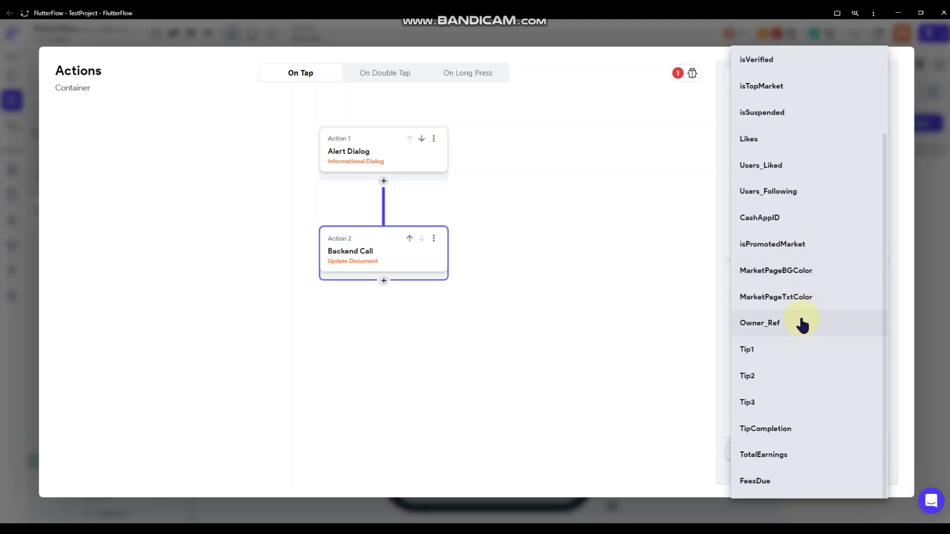
{"action": "left_click", "coordinate": [779, 429]}
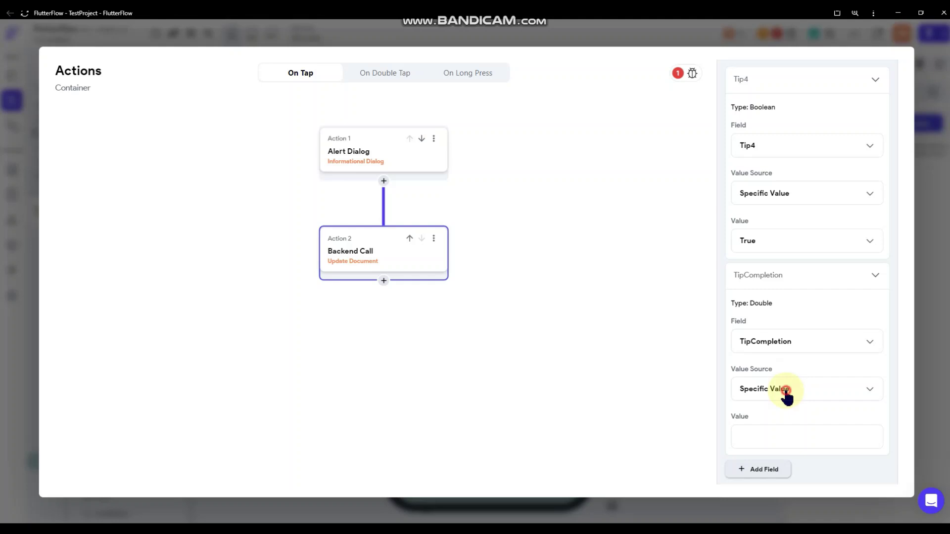
Set TipCompletion's value source to Update with an Increment of .25.
{"action": "left_click", "coordinate": [786, 395]}
{"action": "left_click", "coordinate": [782, 436]}
{"action": "scroll", "coordinate": [783, 393], "scroll_direction": "down", "scroll_amount": 1}
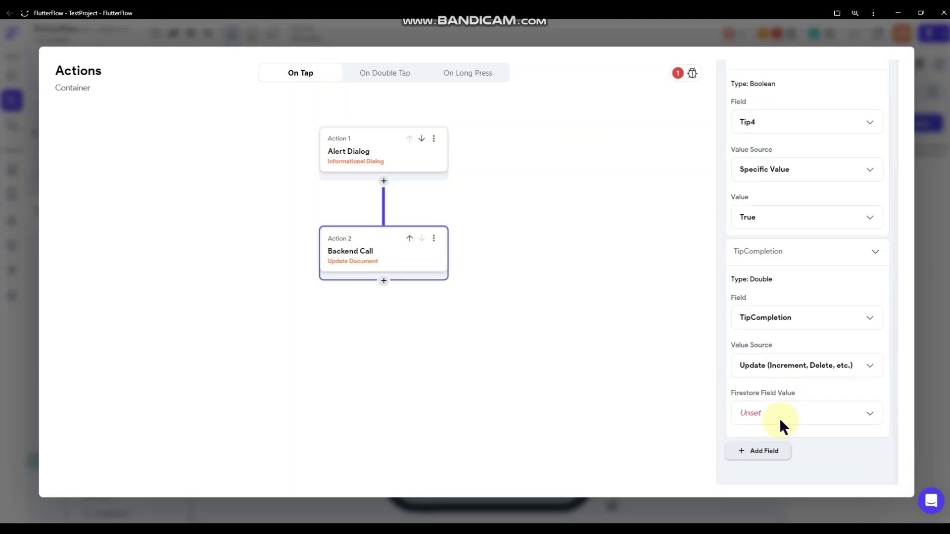
{"action": "left_click", "coordinate": [787, 412]}
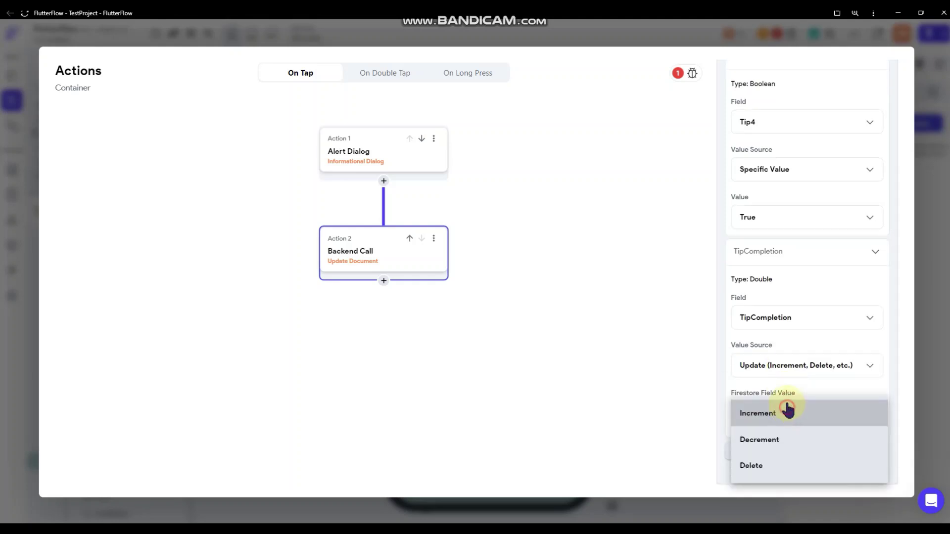
{"action": "left_click", "coordinate": [787, 413]}
{"action": "scroll", "coordinate": [788, 392], "scroll_direction": "down", "scroll_amount": 3}
{"action": "left_click", "coordinate": [775, 409]}
{"action": "type", "text": "1"}
{"action": "left_click_drag", "start_coordinate": [773, 409], "coordinate": [715, 410]}
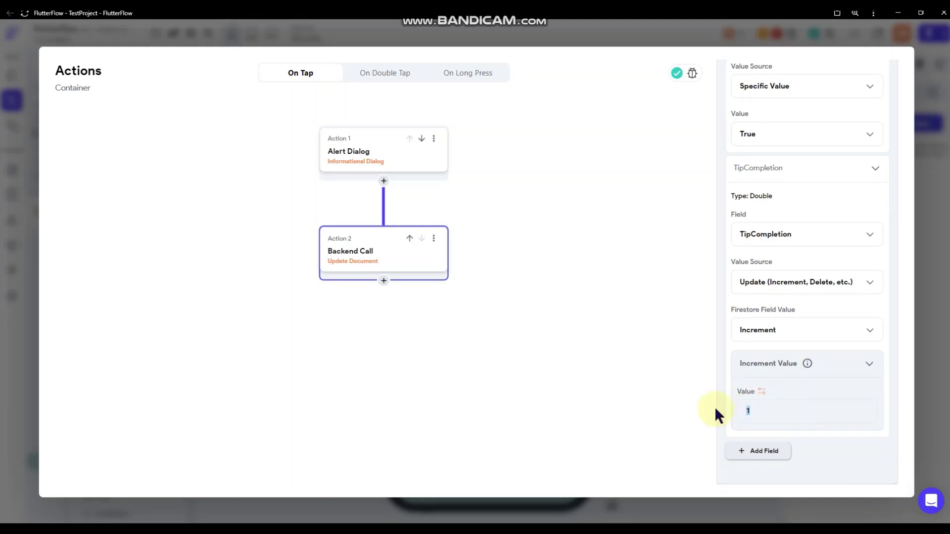
{"action": "type", "text": ".25"}
{"action": "left_click", "coordinate": [526, 269]}
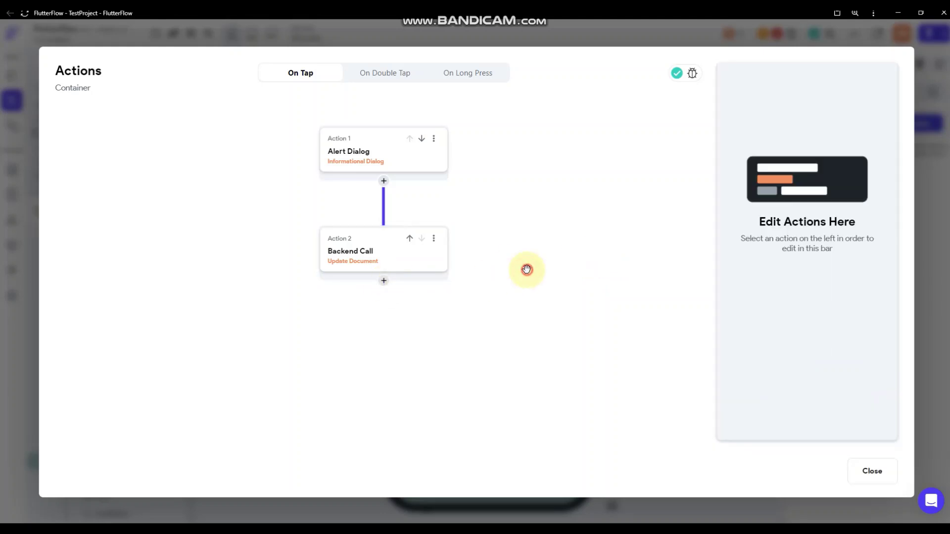
{"action": "left_click", "coordinate": [397, 159]}
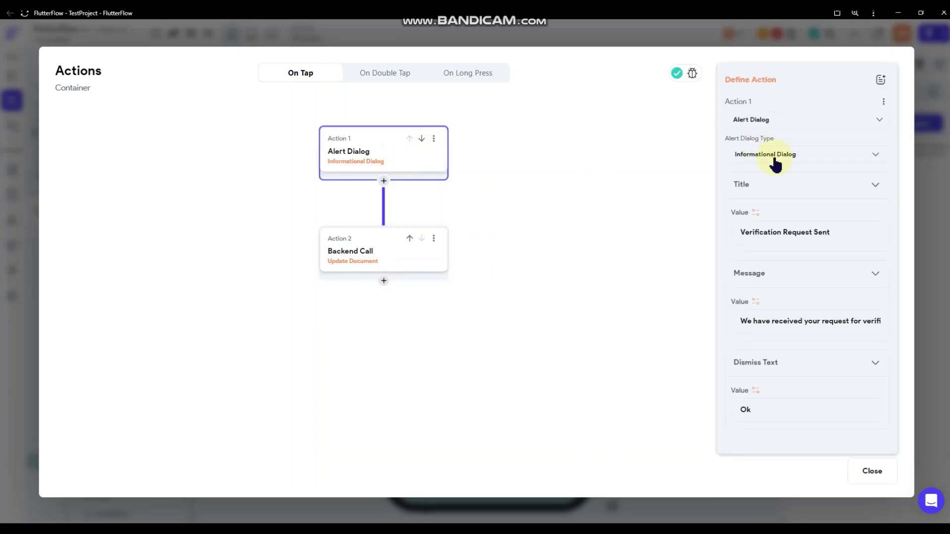
{"action": "left_click", "coordinate": [451, 261]}
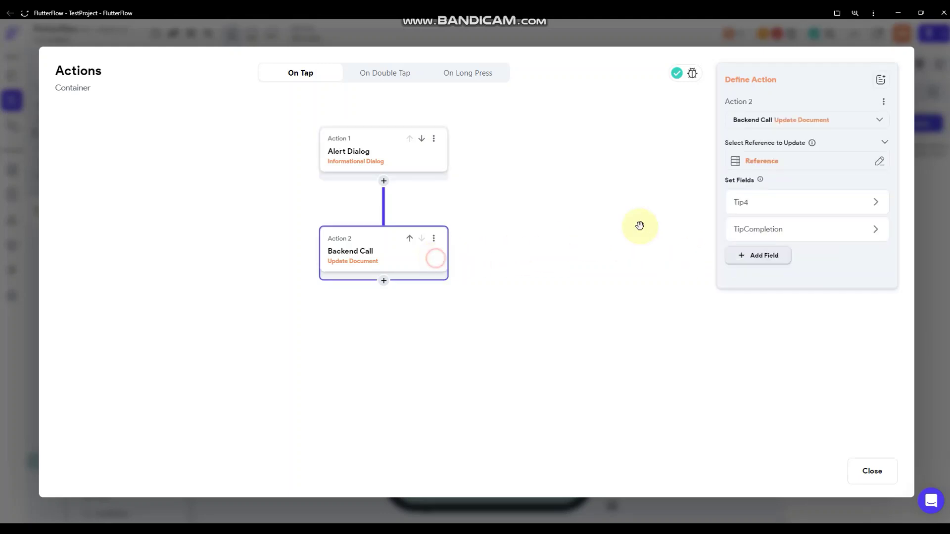
{"action": "left_click", "coordinate": [774, 256]}
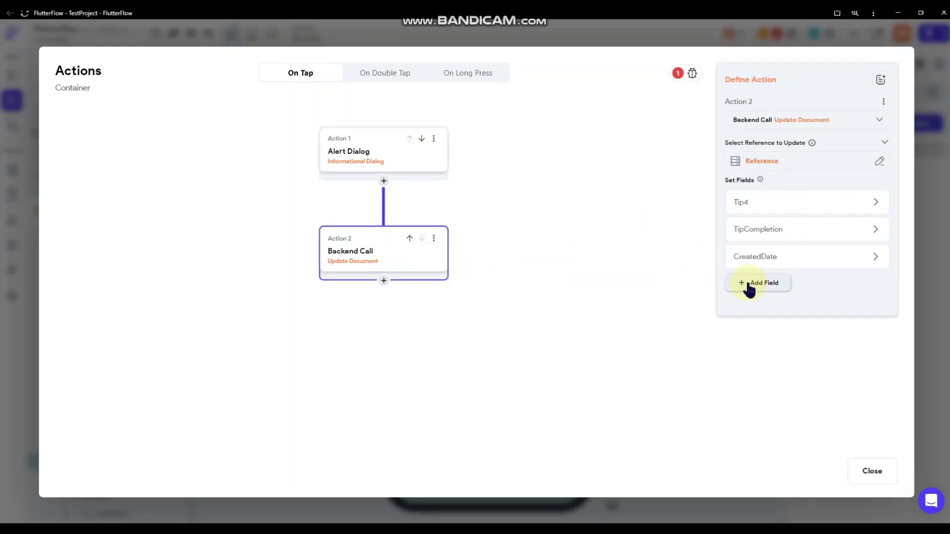
{"action": "left_click", "coordinate": [769, 258]}
{"action": "left_click", "coordinate": [770, 334]}
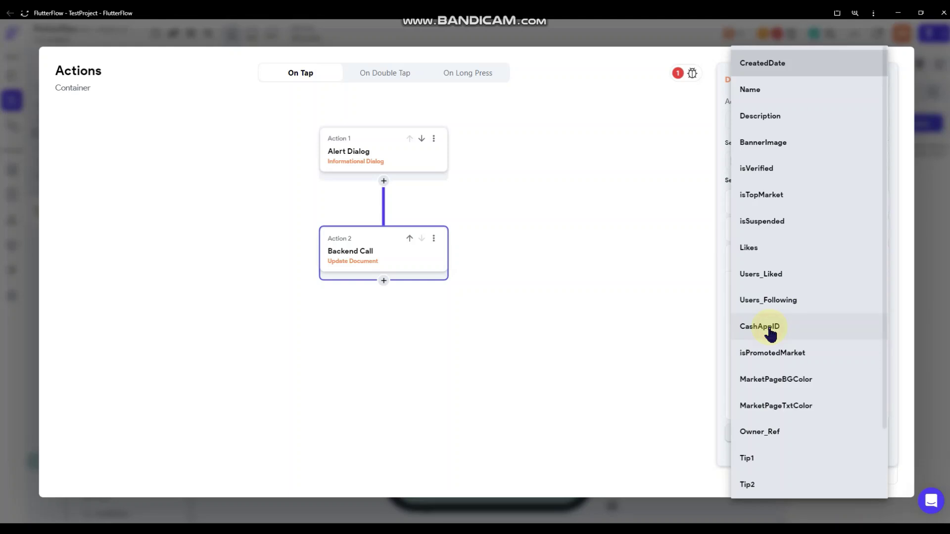
{"action": "scroll", "coordinate": [778, 315], "scroll_direction": "down", "scroll_amount": 2}
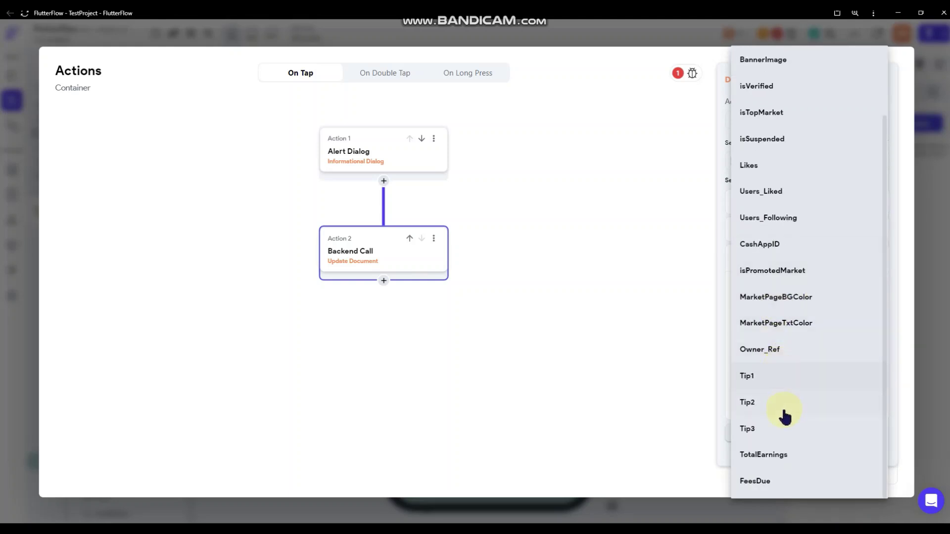
{"action": "scroll", "coordinate": [780, 406], "scroll_direction": "up", "scroll_amount": 2}
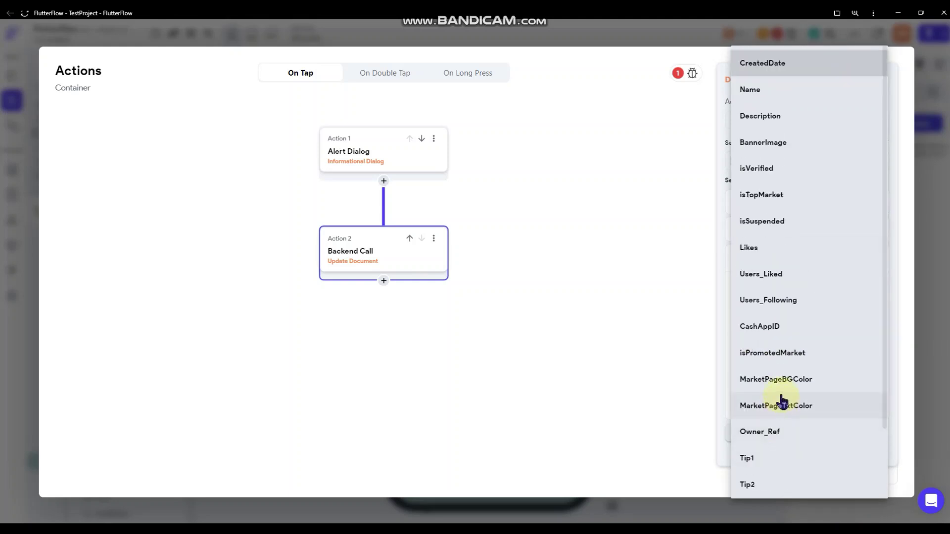
{"action": "left_click", "coordinate": [696, 291]}
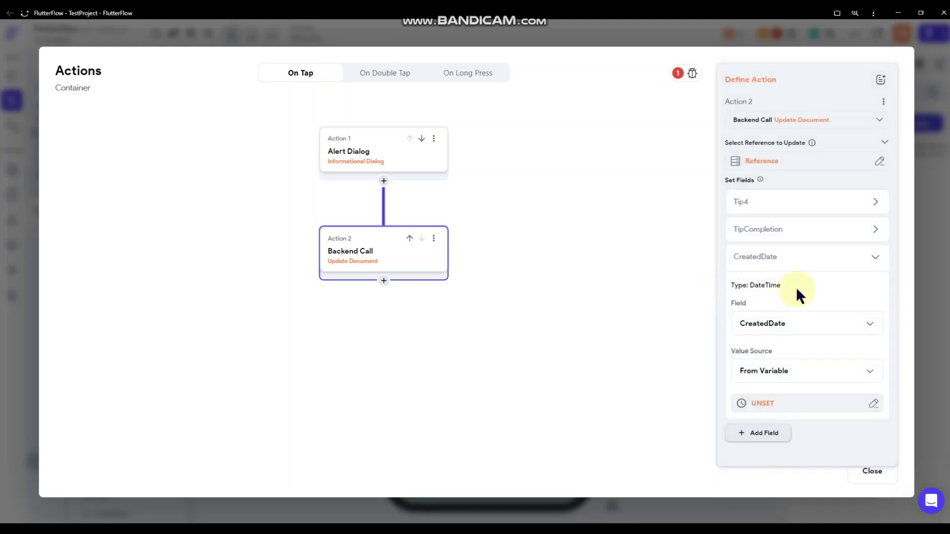
{"action": "left_click", "coordinate": [583, 223]}
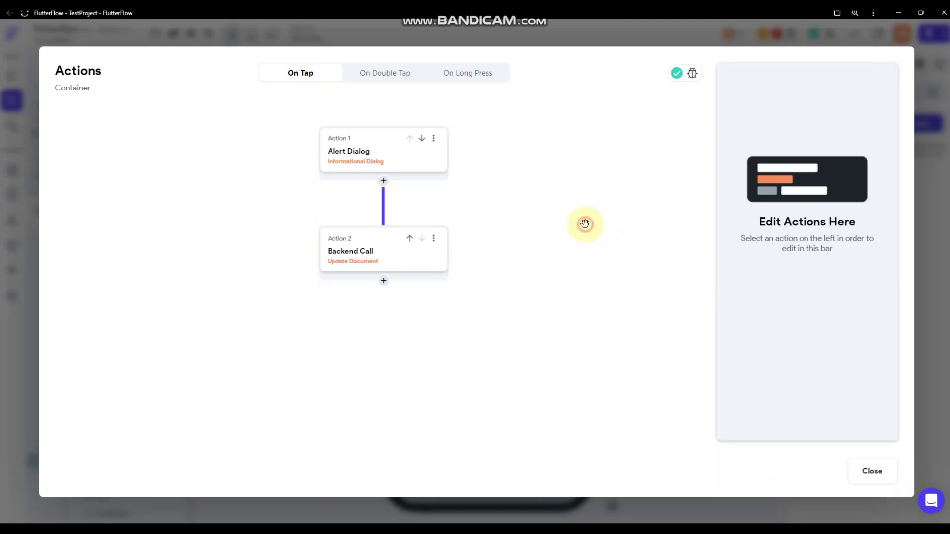
Close the action editor and review the Customize Shop card's On Tap action and container properties.
{"action": "left_click", "coordinate": [935, 211]}
{"action": "left_click", "coordinate": [671, 177]}
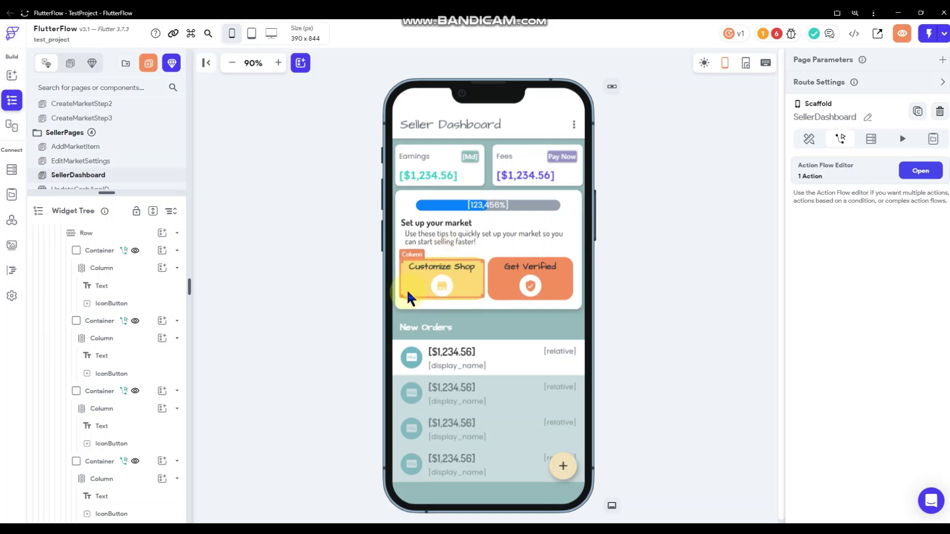
{"action": "left_click", "coordinate": [421, 294]}
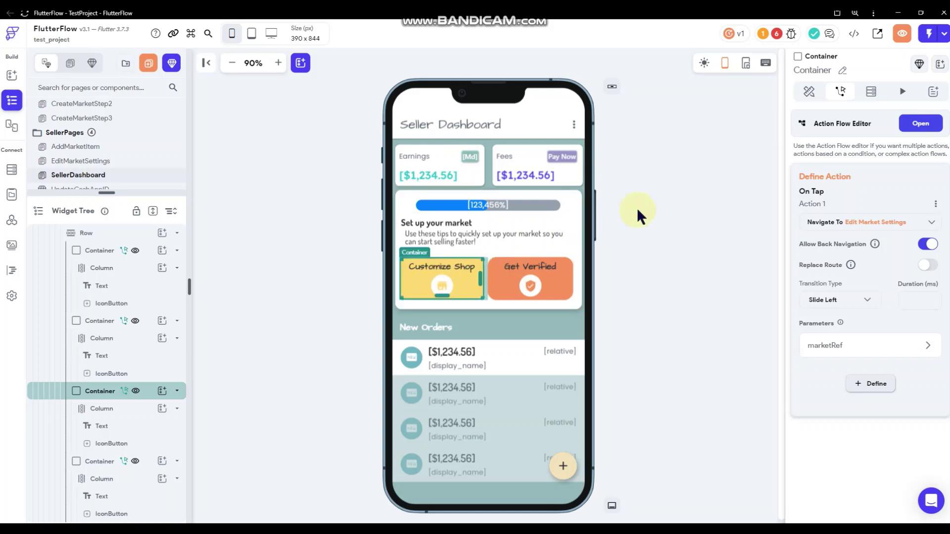
{"action": "left_click", "coordinate": [807, 93]}
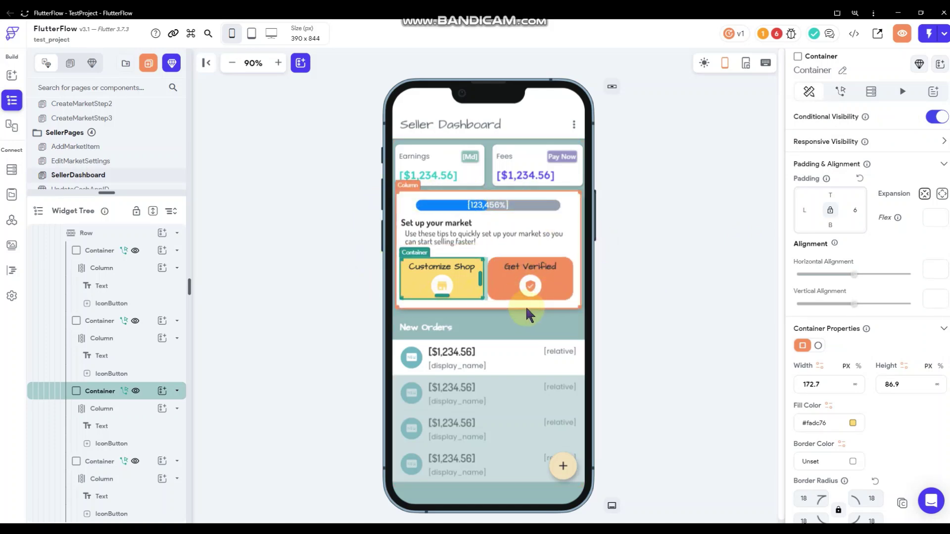
Add a conditional after the Drawer action on the app bar icon button's On Tap flow, using Combine Conditions (And/Or).
{"action": "left_click", "coordinate": [671, 206]}
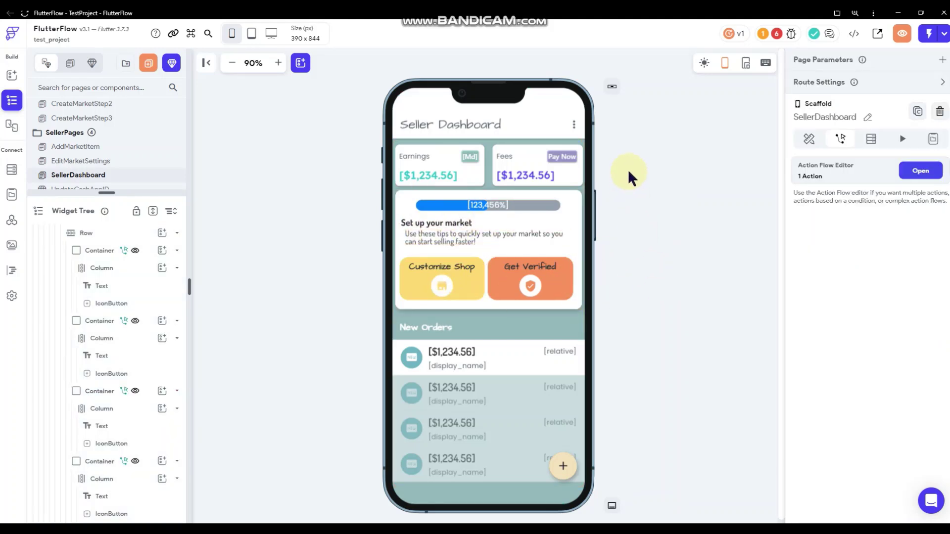
{"action": "left_click", "coordinate": [574, 124]}
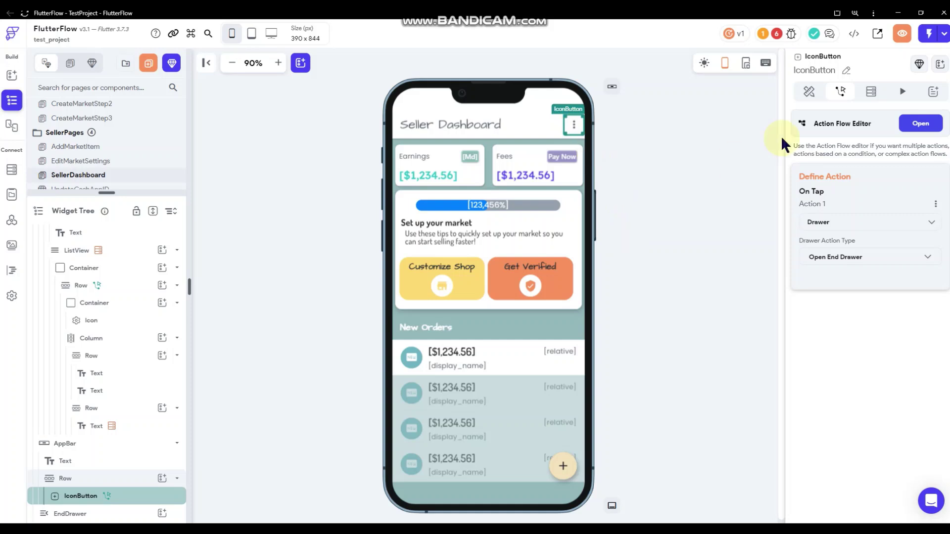
{"action": "left_click", "coordinate": [921, 123]}
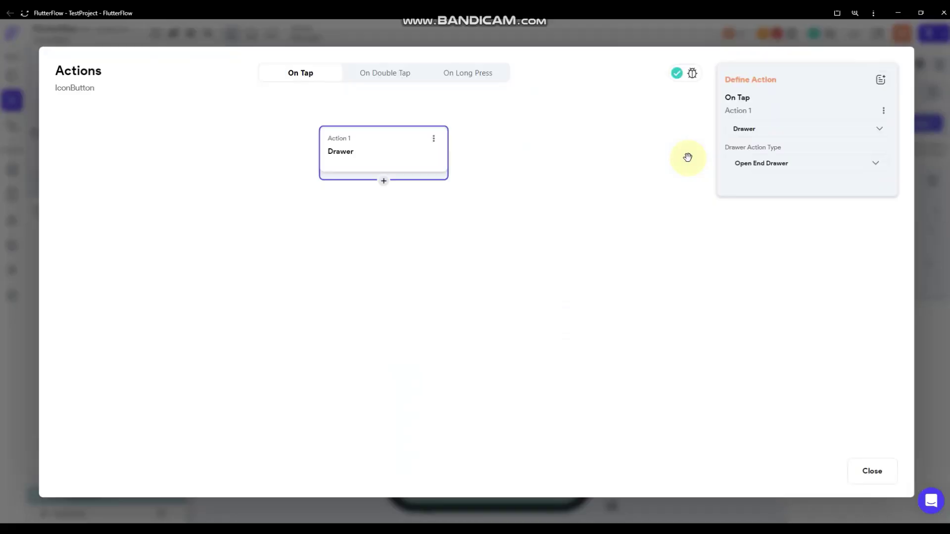
{"action": "left_click", "coordinate": [384, 182]}
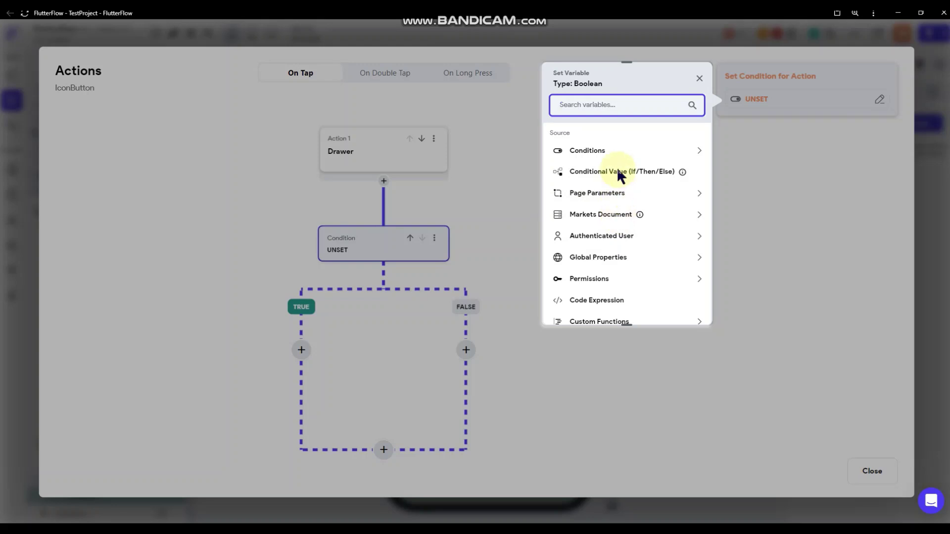
{"action": "left_click", "coordinate": [615, 152]}
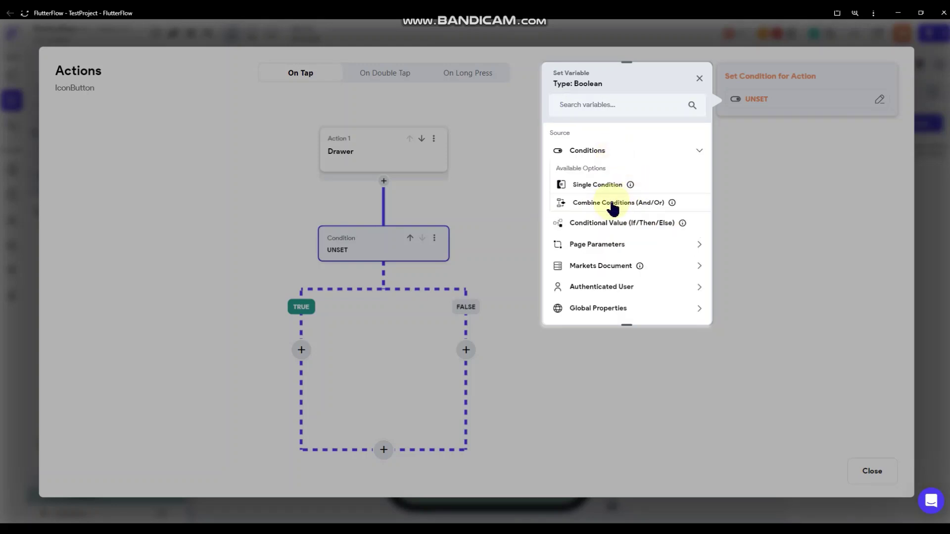
{"action": "left_click", "coordinate": [612, 204]}
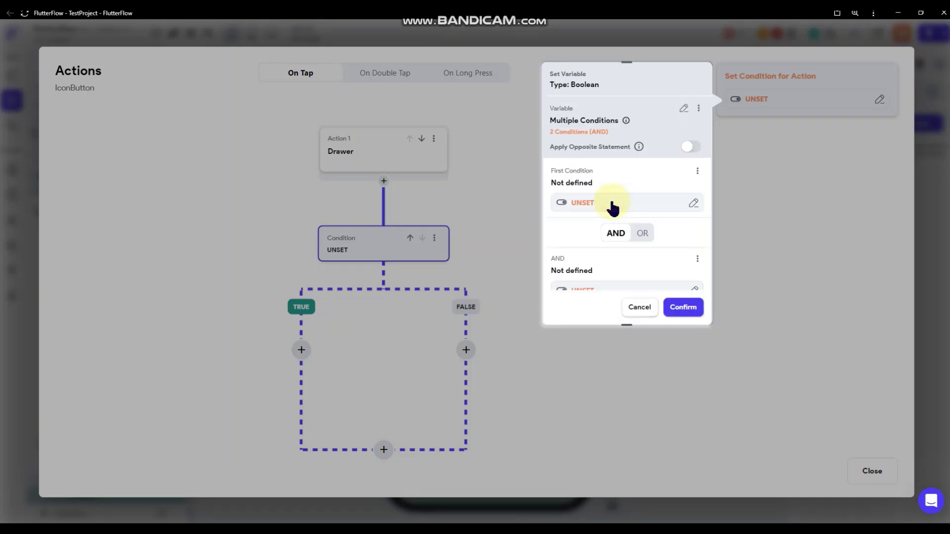
Set the first two AND conditions to the Markets Document's Tip1 and Tip2 fields.
{"action": "left_click", "coordinate": [613, 204]}
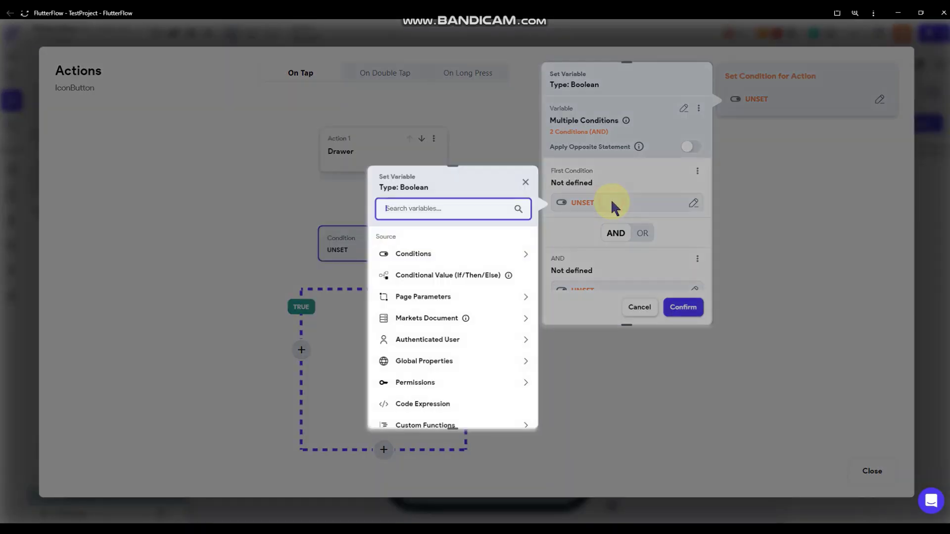
{"action": "left_click", "coordinate": [475, 318]}
{"action": "scroll", "coordinate": [478, 321], "scroll_direction": "down", "scroll_amount": 8}
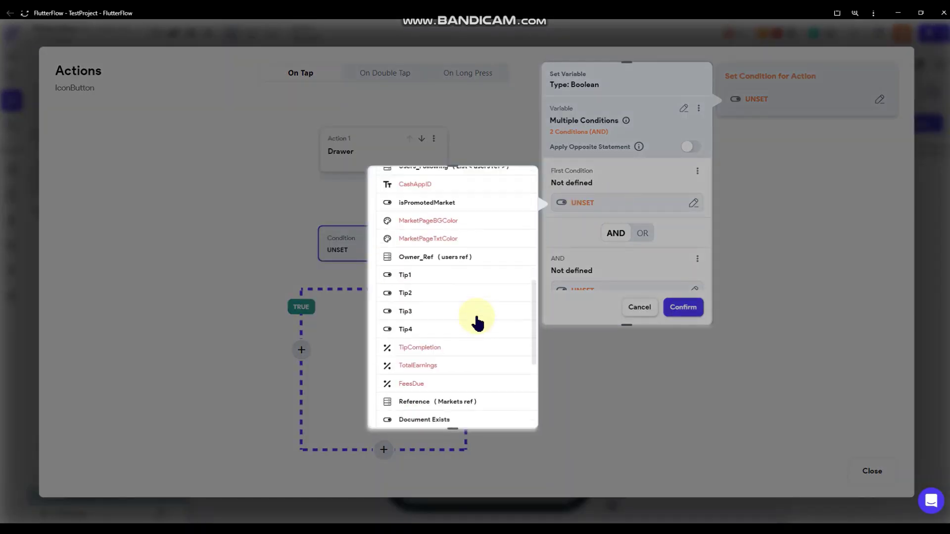
{"action": "left_click", "coordinate": [457, 275]}
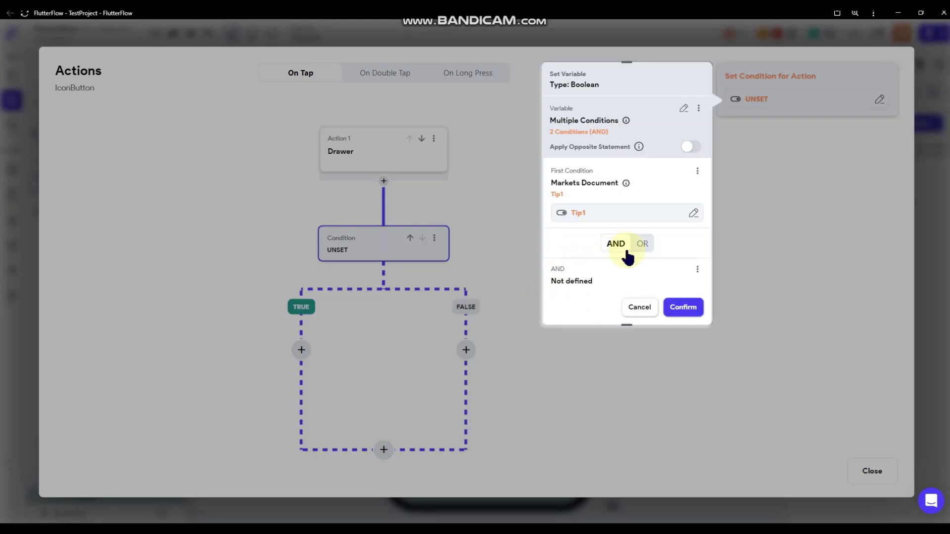
{"action": "left_click", "coordinate": [588, 283]}
{"action": "left_click", "coordinate": [598, 236]}
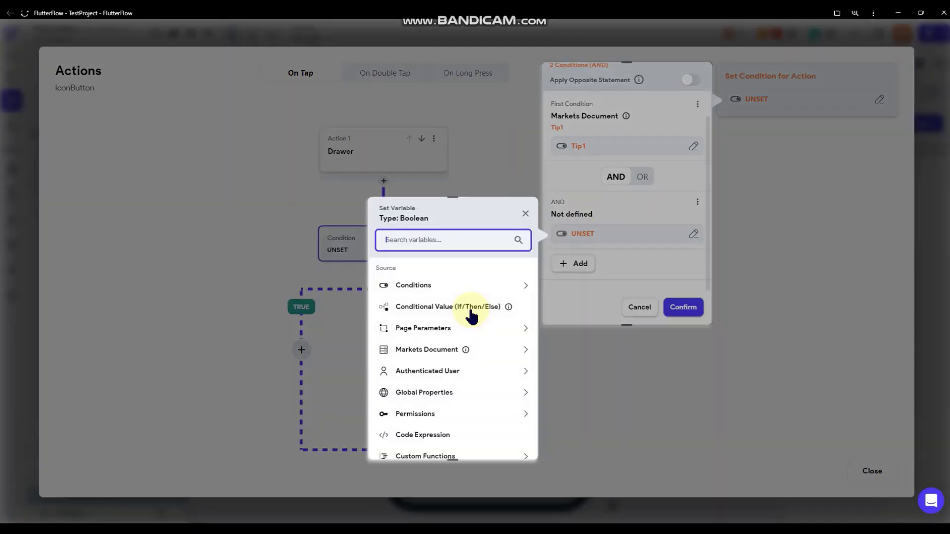
{"action": "left_click", "coordinate": [449, 352]}
{"action": "scroll", "coordinate": [458, 335], "scroll_direction": "down", "scroll_amount": 8}
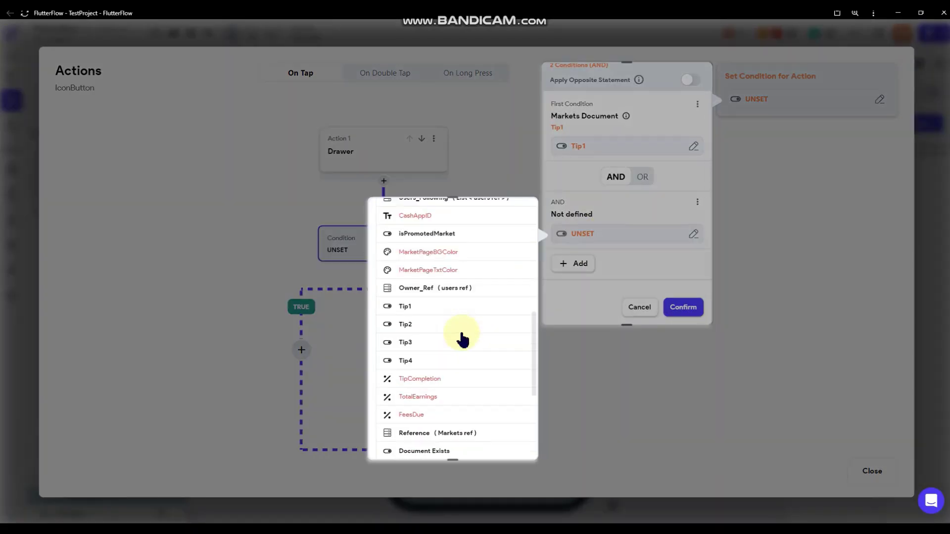
{"action": "left_click", "coordinate": [437, 330]}
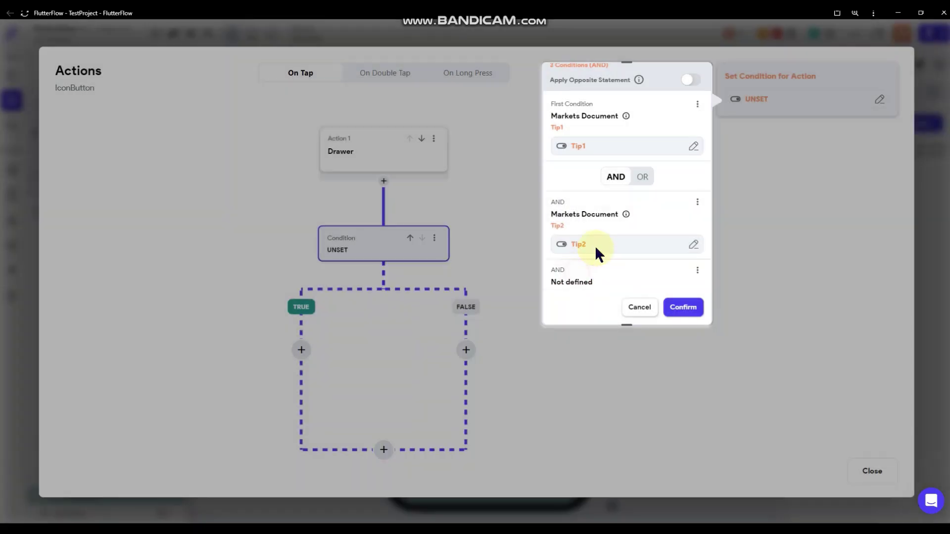
Set the third AND condition to the Markets Document's Tip3 field.
{"action": "left_click", "coordinate": [596, 236]}
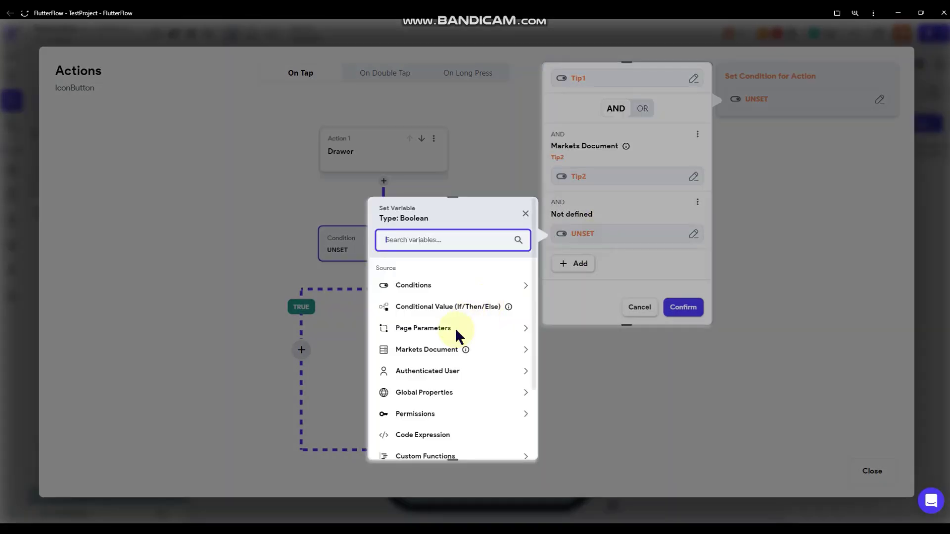
{"action": "scroll", "coordinate": [458, 336], "scroll_direction": "down", "scroll_amount": 2}
{"action": "scroll", "coordinate": [458, 337], "scroll_direction": "up", "scroll_amount": 1}
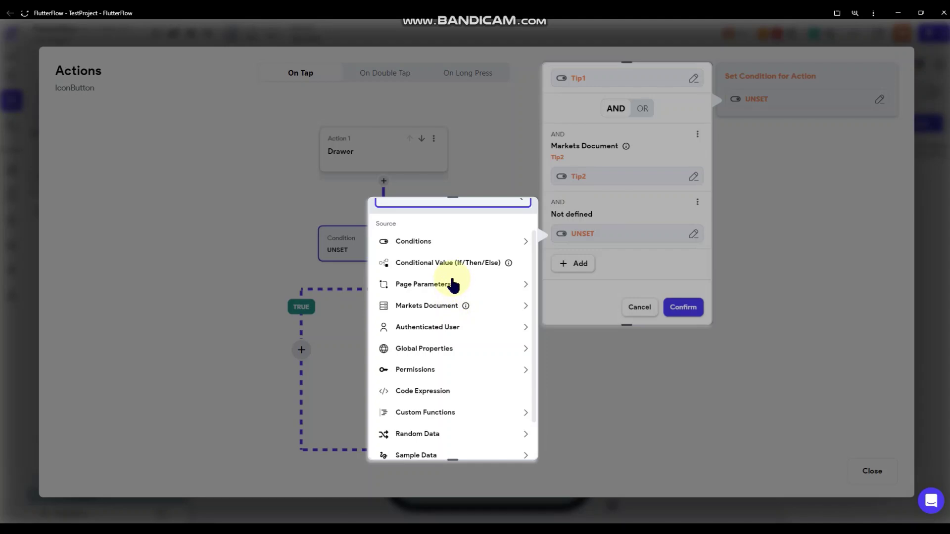
{"action": "left_click", "coordinate": [448, 305]}
{"action": "scroll", "coordinate": [477, 326], "scroll_direction": "down", "scroll_amount": 1}
{"action": "left_click", "coordinate": [436, 398]}
Add a fourth AND condition using the Markets Document's Tip4 field and check the complete list of conditions.
{"action": "left_click", "coordinate": [574, 274]}
{"action": "scroll", "coordinate": [611, 225], "scroll_direction": "down", "scroll_amount": 1}
{"action": "left_click", "coordinate": [596, 237]}
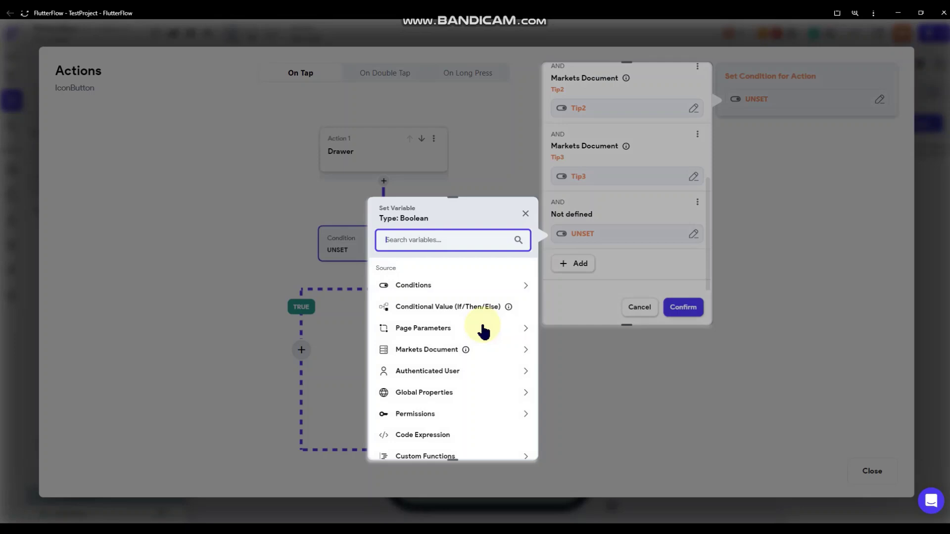
{"action": "left_click", "coordinate": [435, 350]}
{"action": "scroll", "coordinate": [458, 333], "scroll_direction": "down", "scroll_amount": 5}
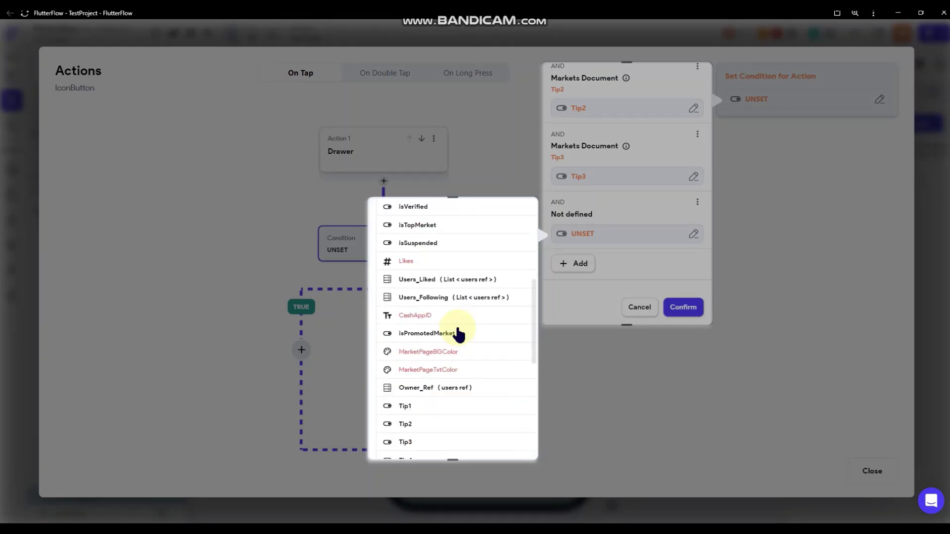
{"action": "scroll", "coordinate": [429, 418], "scroll_direction": "down", "scroll_amount": 1}
{"action": "left_click", "coordinate": [429, 418]}
{"action": "scroll", "coordinate": [601, 225], "scroll_direction": "up", "scroll_amount": 5}
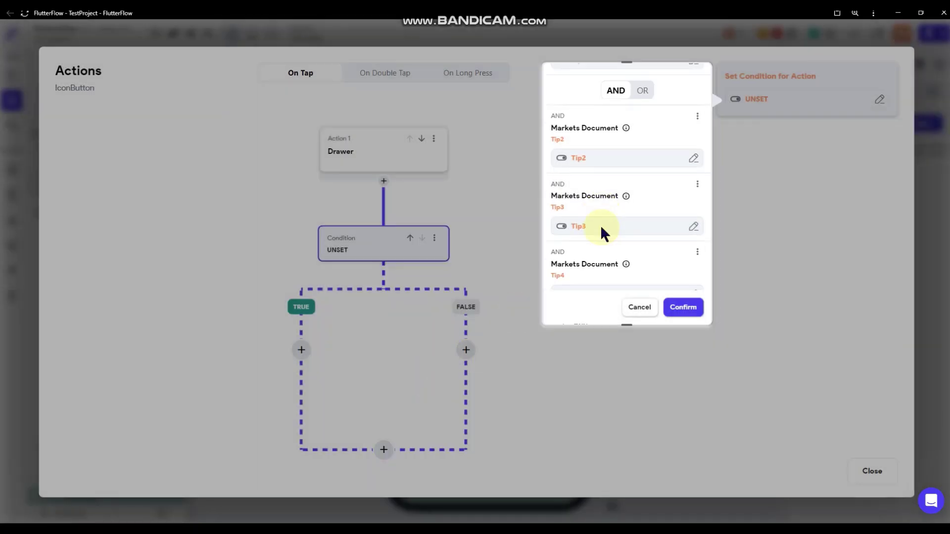
{"action": "scroll", "coordinate": [606, 260], "scroll_direction": "down", "scroll_amount": 1}
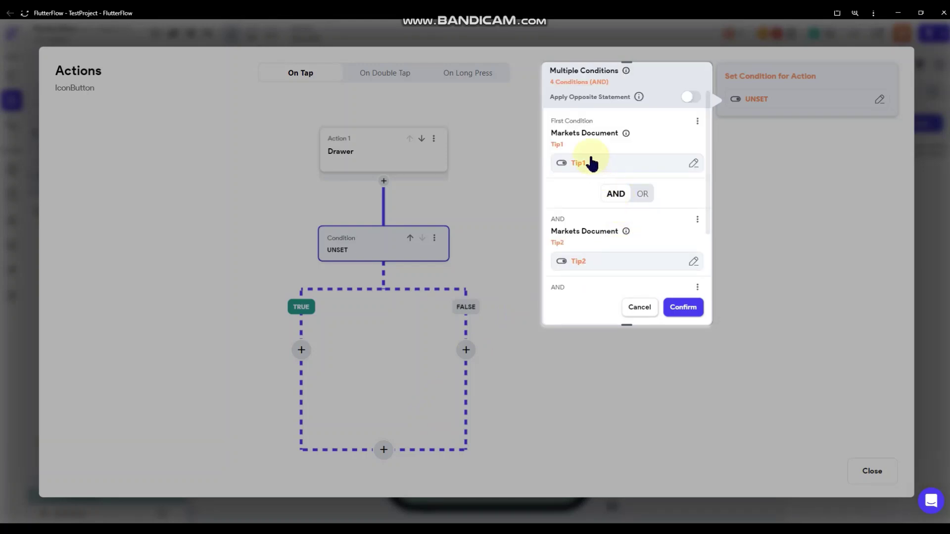
{"action": "scroll", "coordinate": [616, 227], "scroll_direction": "down", "scroll_amount": 2}
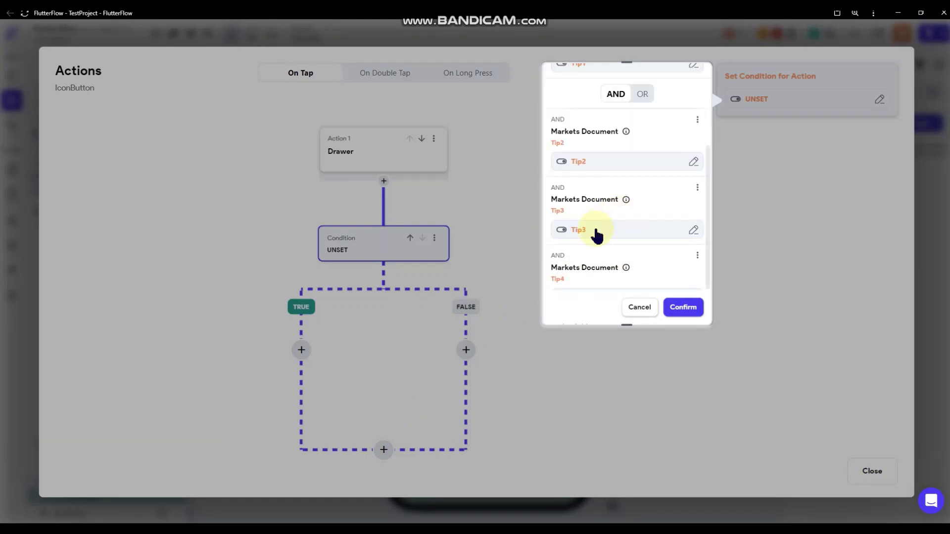
{"action": "scroll", "coordinate": [585, 266], "scroll_direction": "down", "scroll_amount": 1}
{"action": "scroll", "coordinate": [596, 183], "scroll_direction": "up", "scroll_amount": 4}
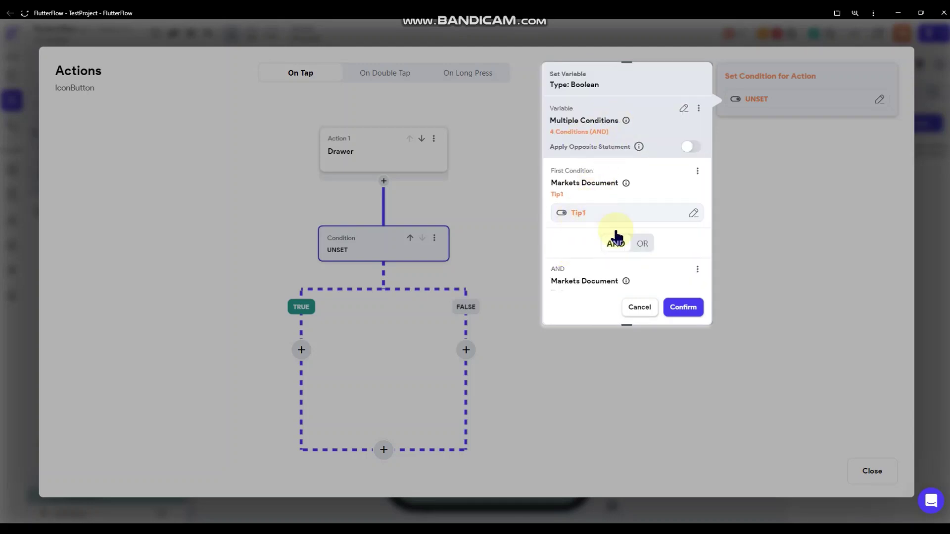
Move the Drawer action into the condition's TRUE branch by pasting a copy there and removing the original above the condition.
{"action": "left_click", "coordinate": [392, 152]}
{"action": "left_click", "coordinate": [396, 151]}
{"action": "left_click", "coordinate": [433, 139]}
{"action": "left_click", "coordinate": [409, 161]}
{"action": "left_click", "coordinate": [301, 350]}
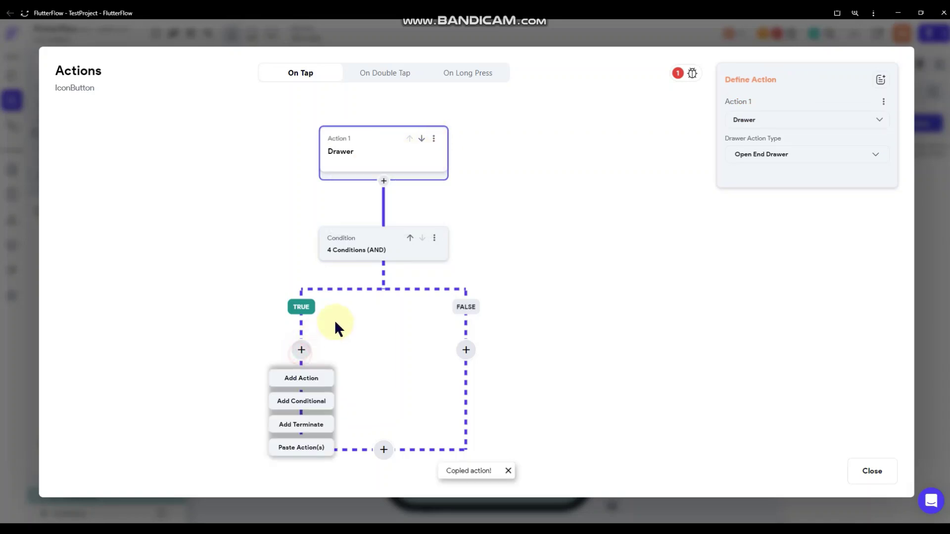
{"action": "left_click", "coordinate": [304, 451]}
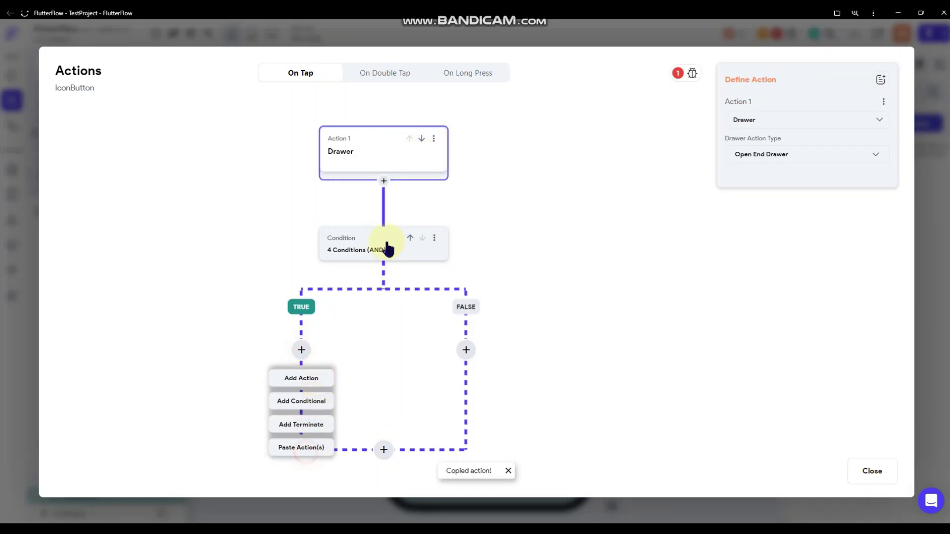
{"action": "left_click", "coordinate": [434, 139]}
{"action": "left_click", "coordinate": [399, 202]}
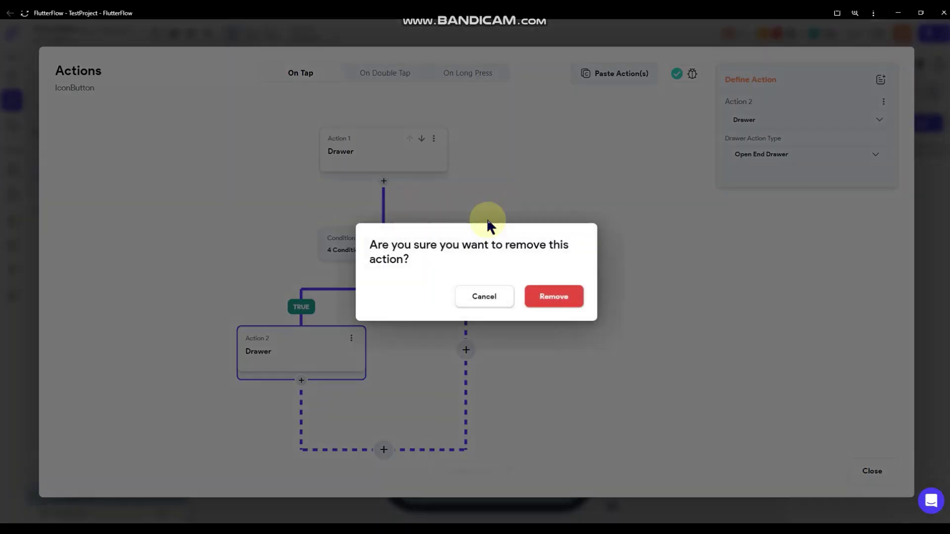
{"action": "left_click", "coordinate": [551, 296]}
Add an informational Alert Dialog to the FALSE branch with title "Uh oh!" and a message ending "like you still have starter tips to finish.".
{"action": "left_click", "coordinate": [466, 251]}
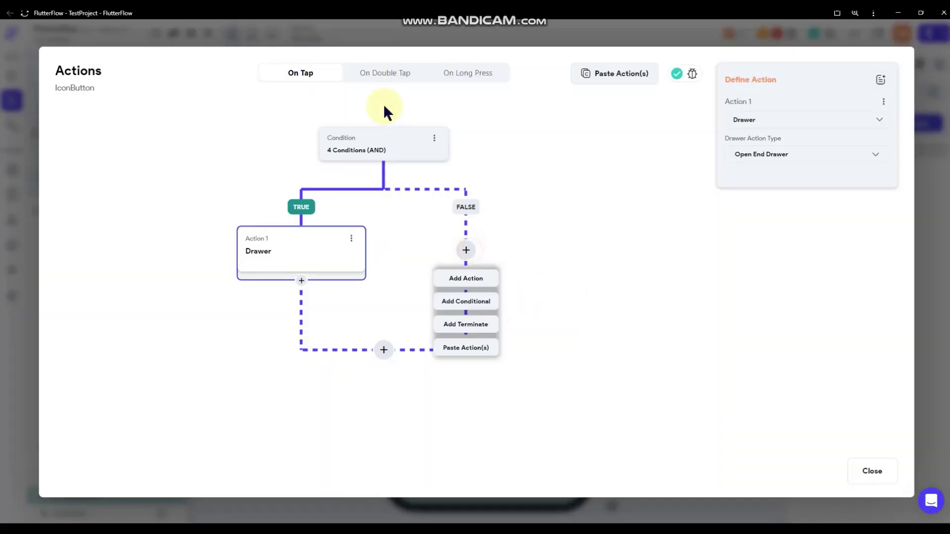
{"action": "left_click", "coordinate": [477, 280]}
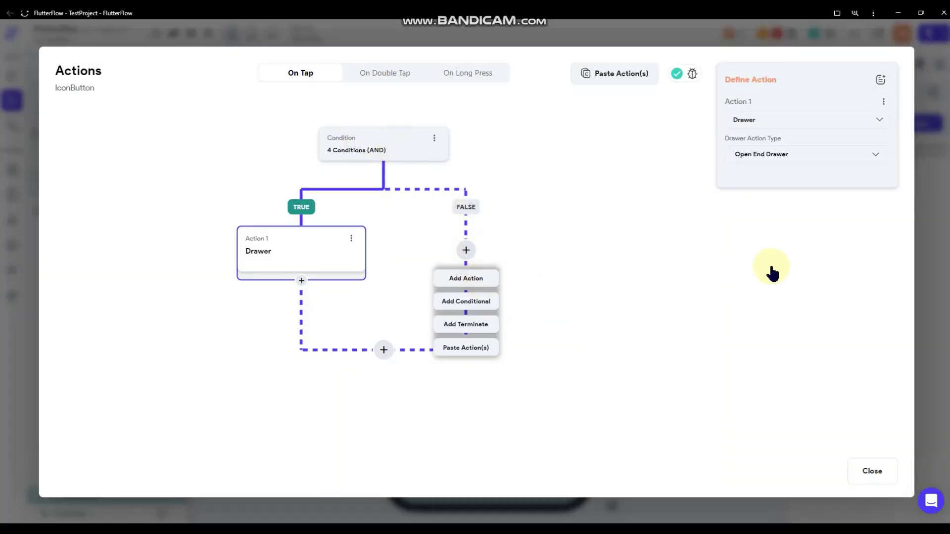
{"action": "scroll", "coordinate": [770, 271], "scroll_direction": "down", "scroll_amount": 10}
{"action": "scroll", "coordinate": [774, 271], "scroll_direction": "down", "scroll_amount": 3}
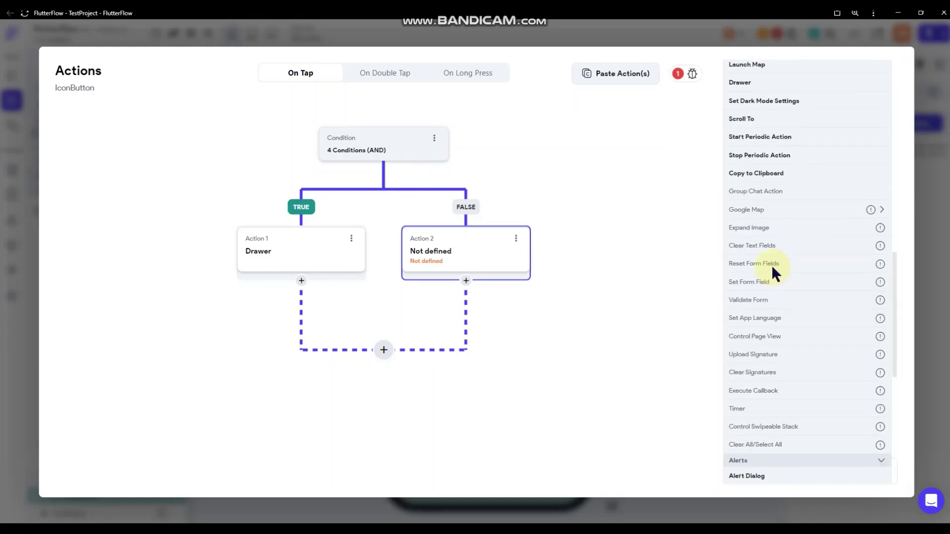
{"action": "left_click", "coordinate": [747, 376]}
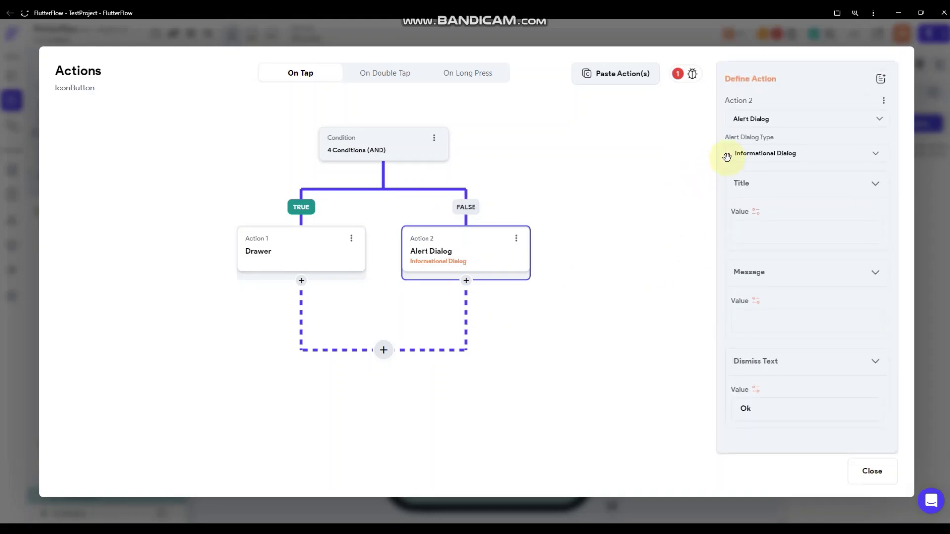
{"action": "left_click", "coordinate": [768, 232]}
{"action": "type", "text": "Uh oh!"}
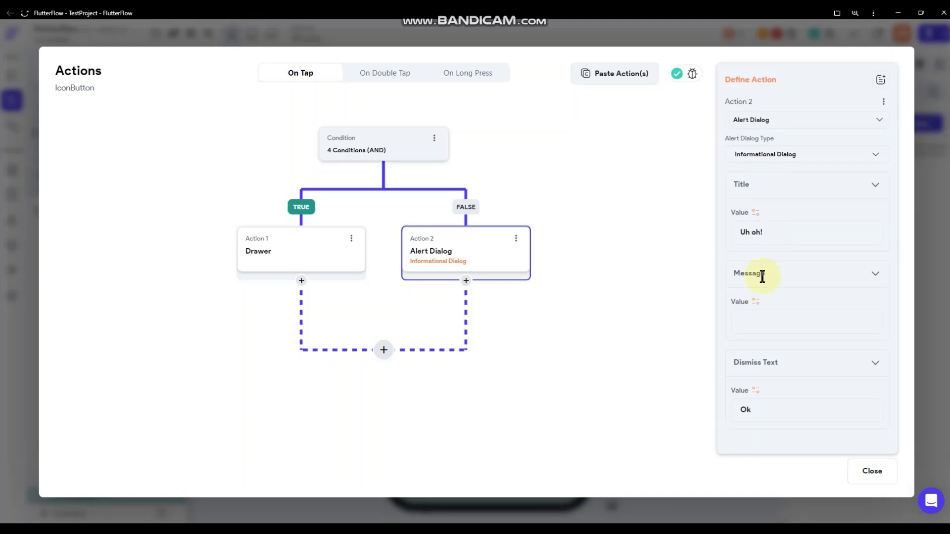
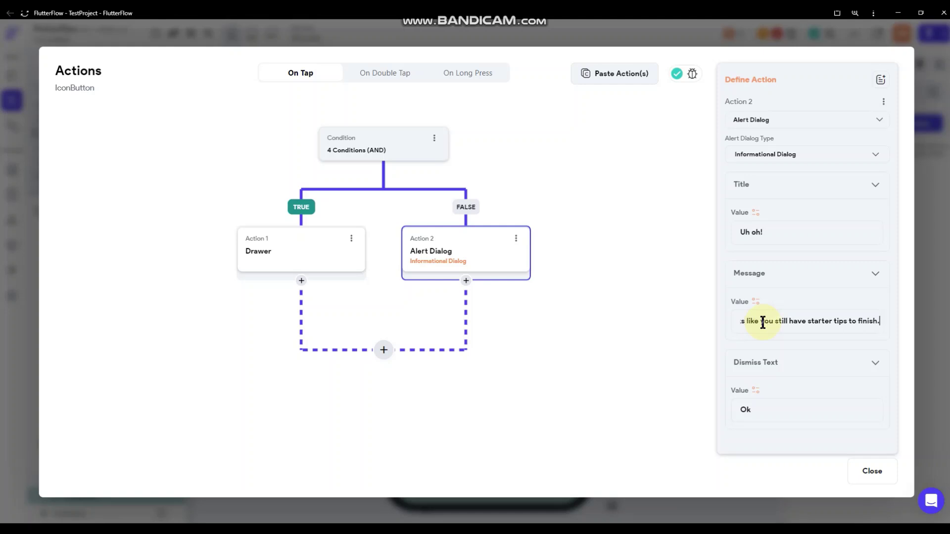
{"action": "left_click", "coordinate": [631, 241]}
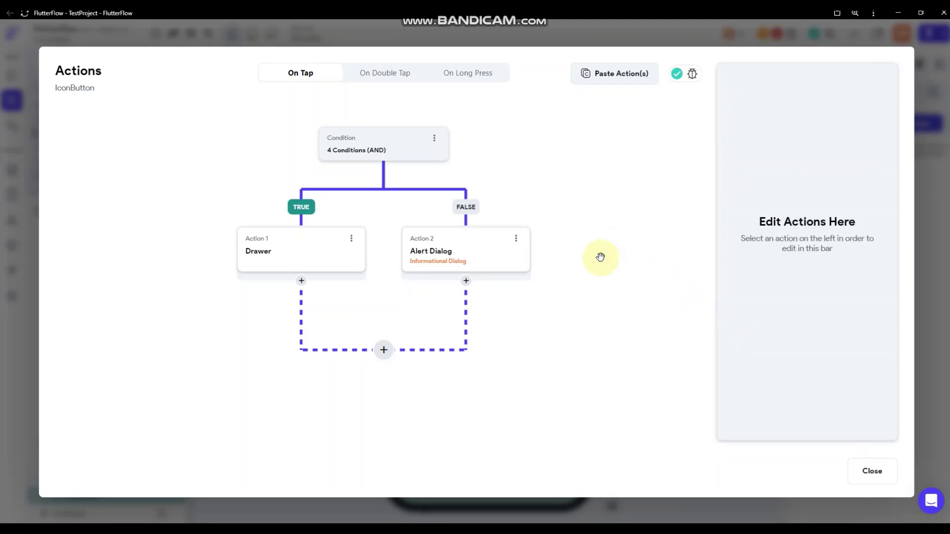
End both the FALSE and TRUE branches with a Terminate and close the action flow editor.
{"action": "left_click", "coordinate": [466, 281]}
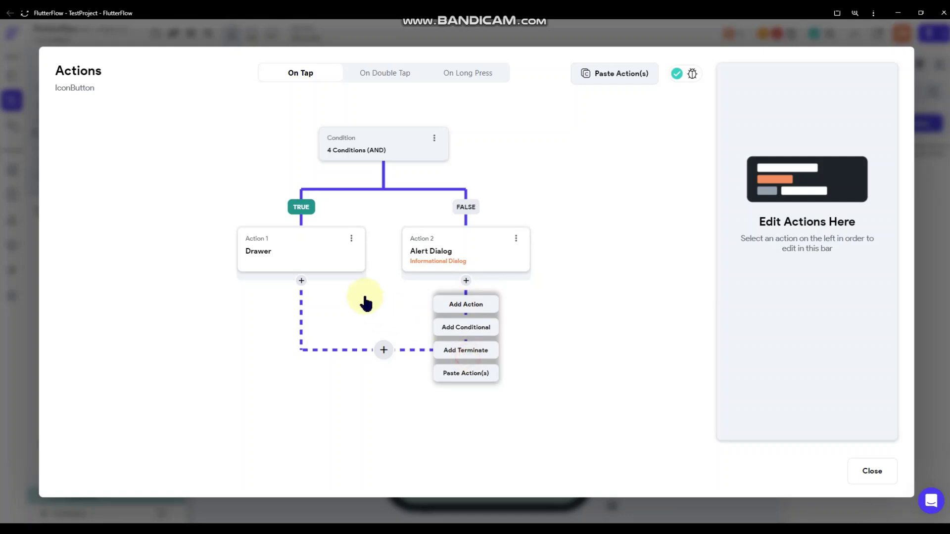
{"action": "left_click", "coordinate": [301, 280]}
{"action": "left_click", "coordinate": [302, 349]}
{"action": "left_click", "coordinate": [673, 238]}
{"action": "left_click", "coordinate": [932, 192]}
Add an IconButton to the app bar before the Seller Dashboard title.
{"action": "left_click", "coordinate": [664, 190]}
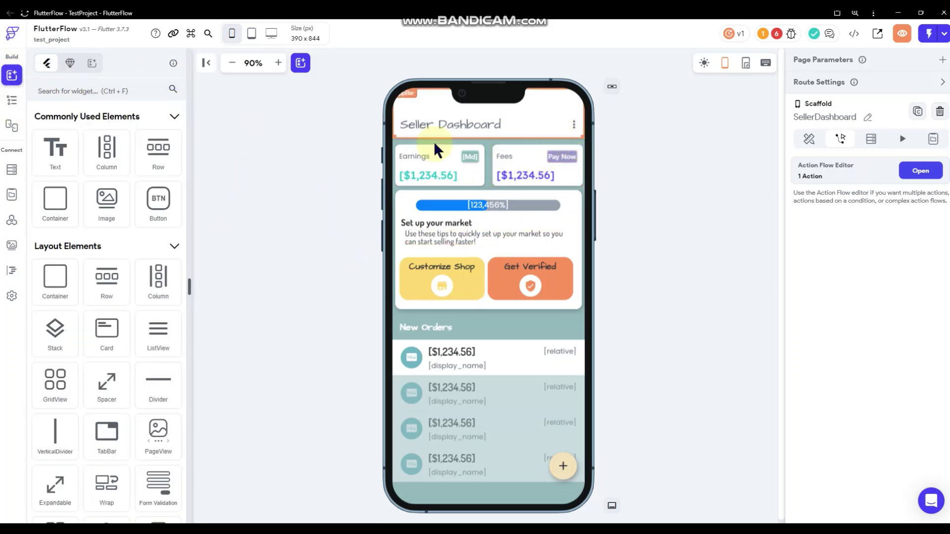
{"action": "scroll", "coordinate": [136, 252], "scroll_direction": "down", "scroll_amount": 7}
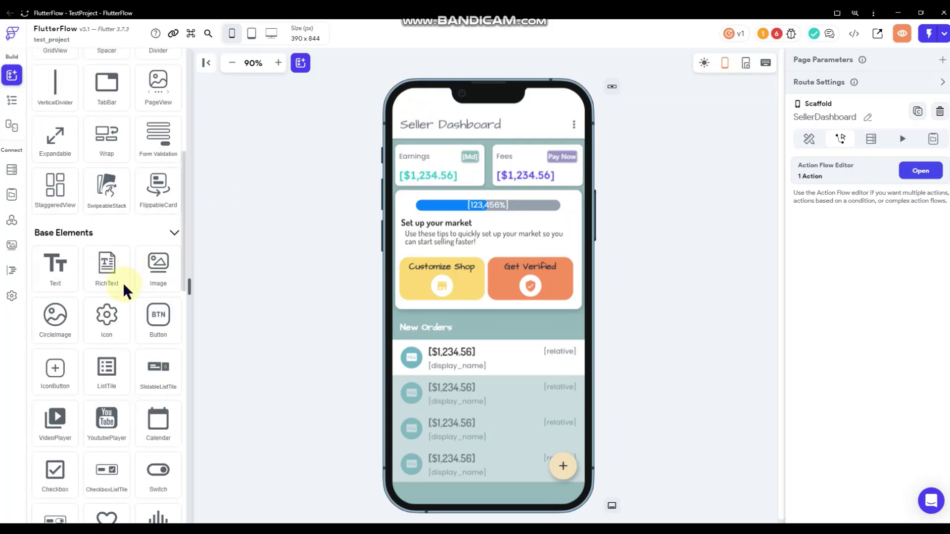
{"action": "scroll", "coordinate": [123, 279], "scroll_direction": "down", "scroll_amount": 1}
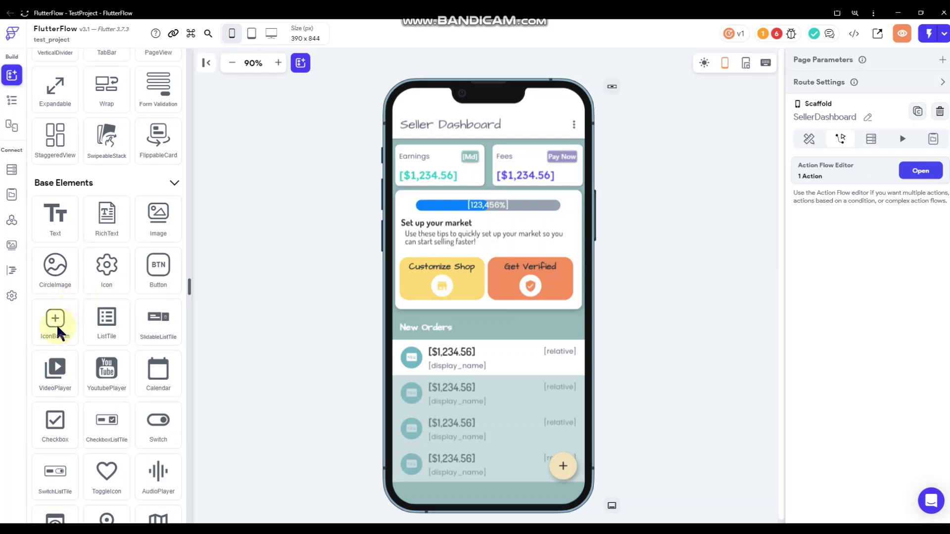
{"action": "left_click_drag", "start_coordinate": [54, 322], "coordinate": [403, 127]}
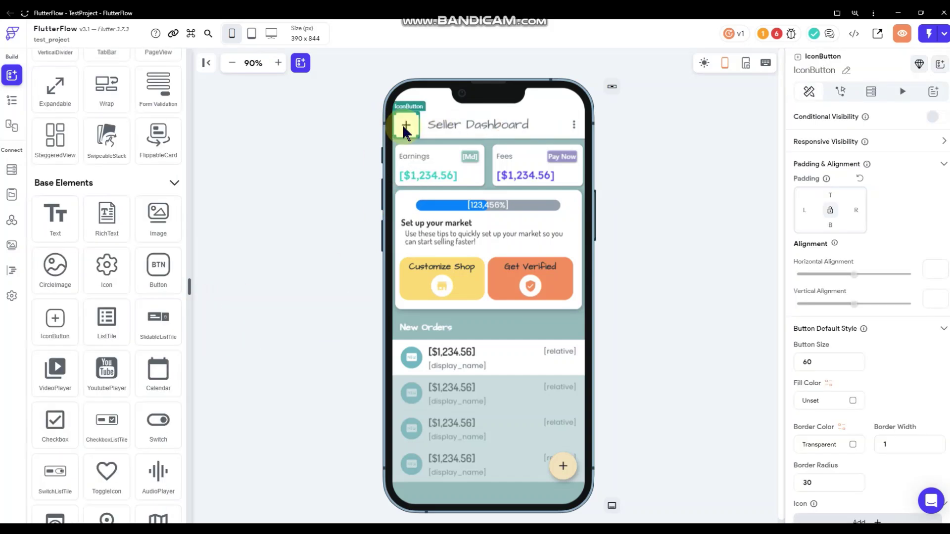
Set the icon of the new app bar IconButton to Shopping Basket Outlined, found by searching for "shop".
{"action": "scroll", "coordinate": [826, 311], "scroll_direction": "down", "scroll_amount": 3}
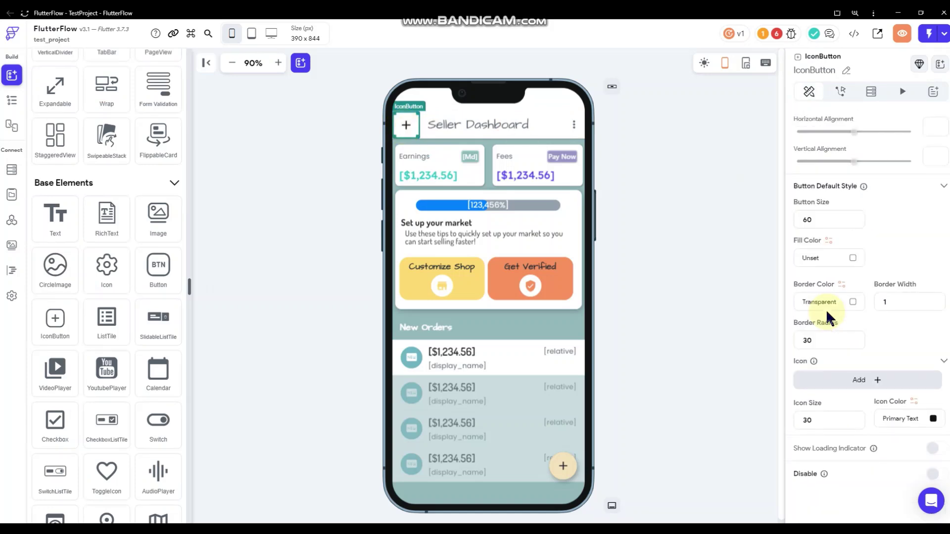
{"action": "left_click", "coordinate": [855, 382]}
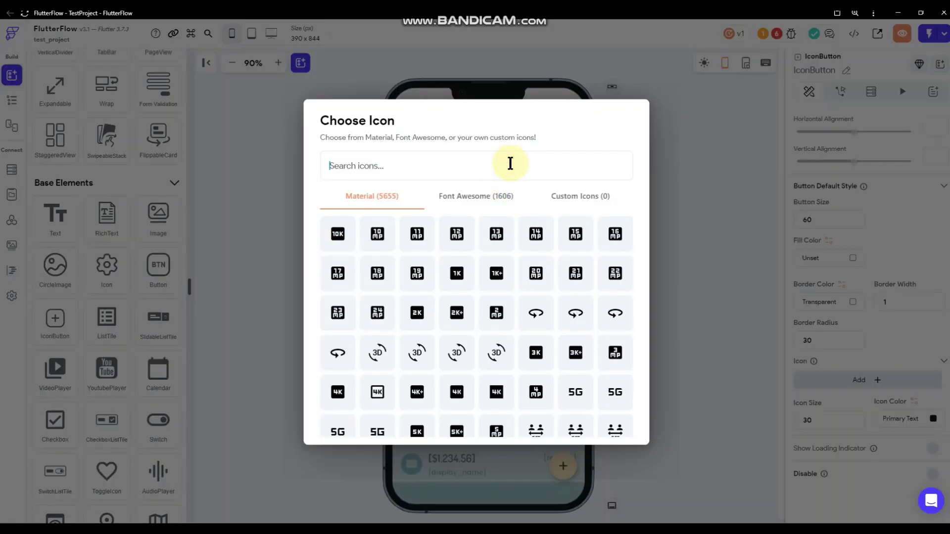
{"action": "type", "text": "shop"}
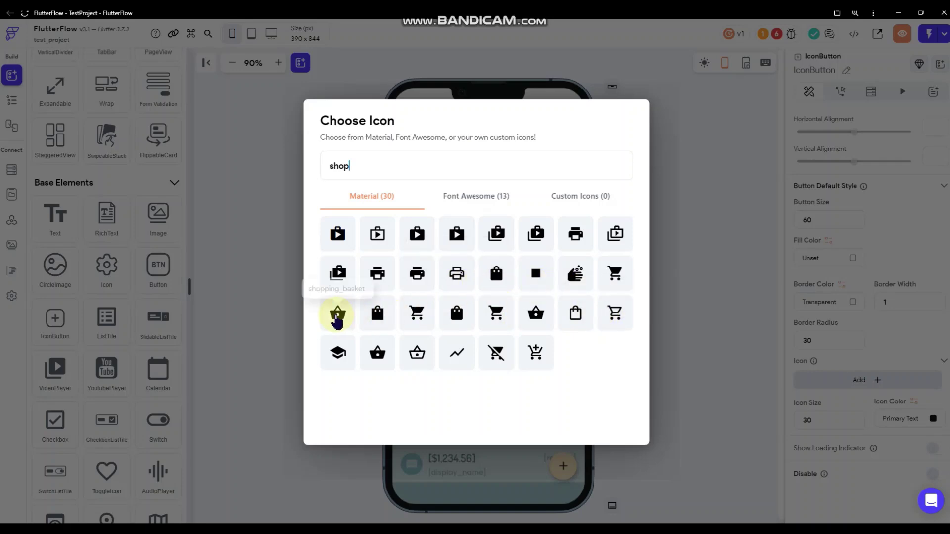
{"action": "left_click", "coordinate": [418, 354]}
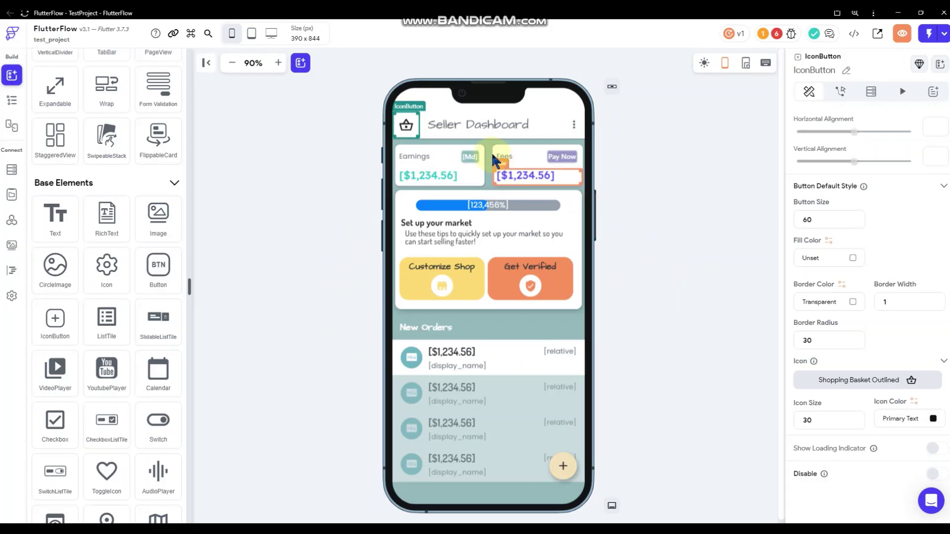
Replace the leading app bar button's icon with Shopping Cart Outlined, found by searching for "shop".
{"action": "left_click", "coordinate": [841, 380]}
{"action": "type", "text": "shop"}
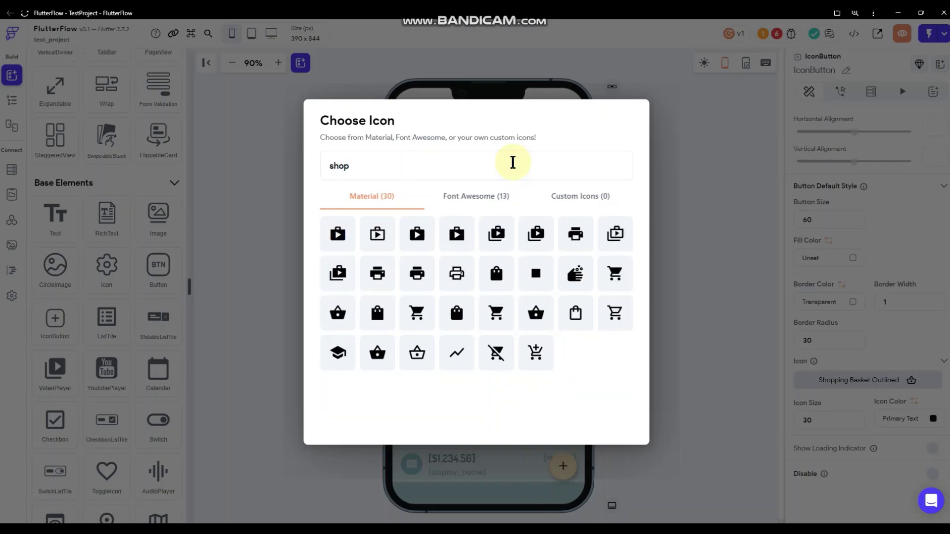
{"action": "left_click", "coordinate": [615, 314]}
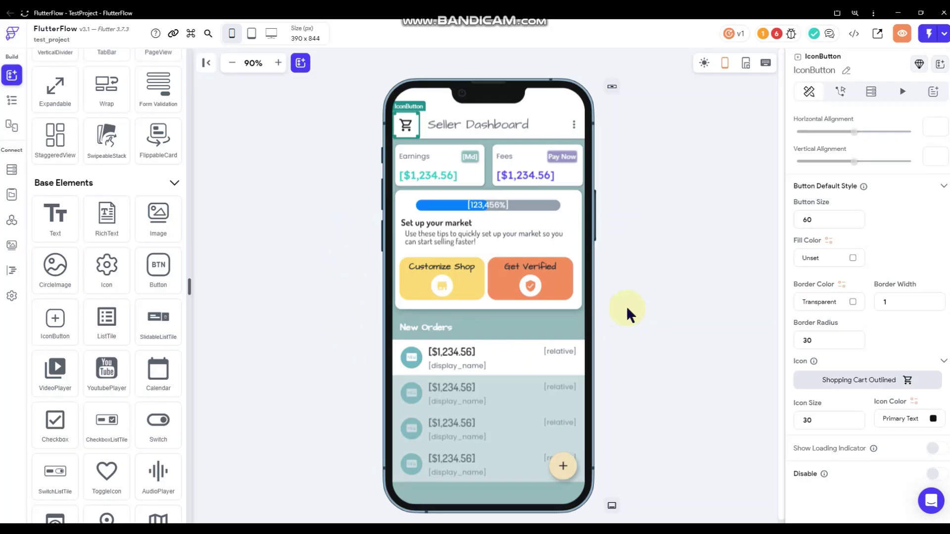
Set the shopping cart button's icon size to 28.
{"action": "double_click", "coordinate": [812, 420]}
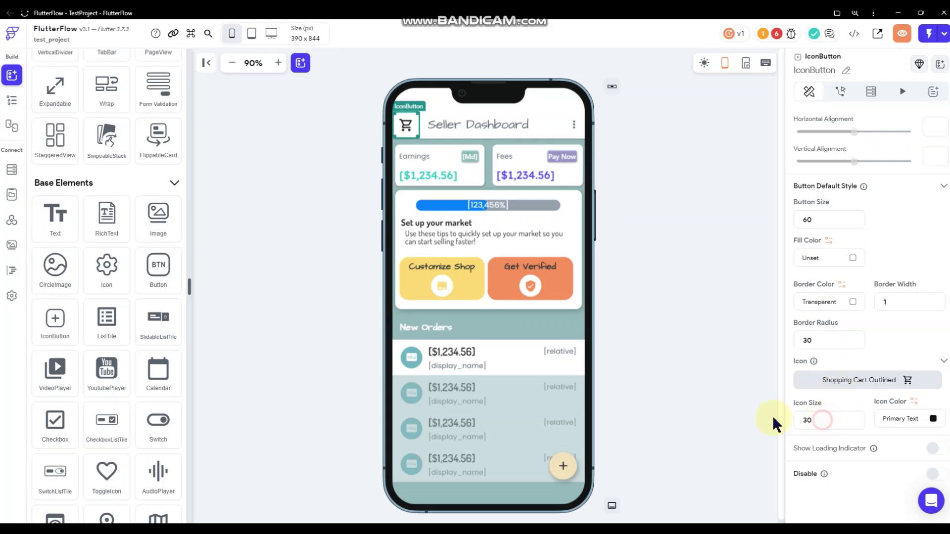
{"action": "type", "text": "28"}
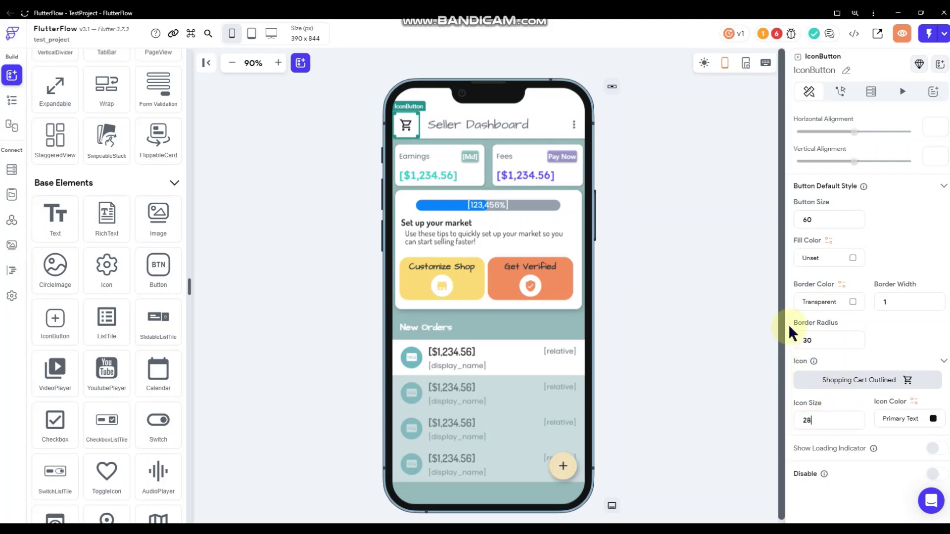
{"action": "left_click", "coordinate": [662, 228]}
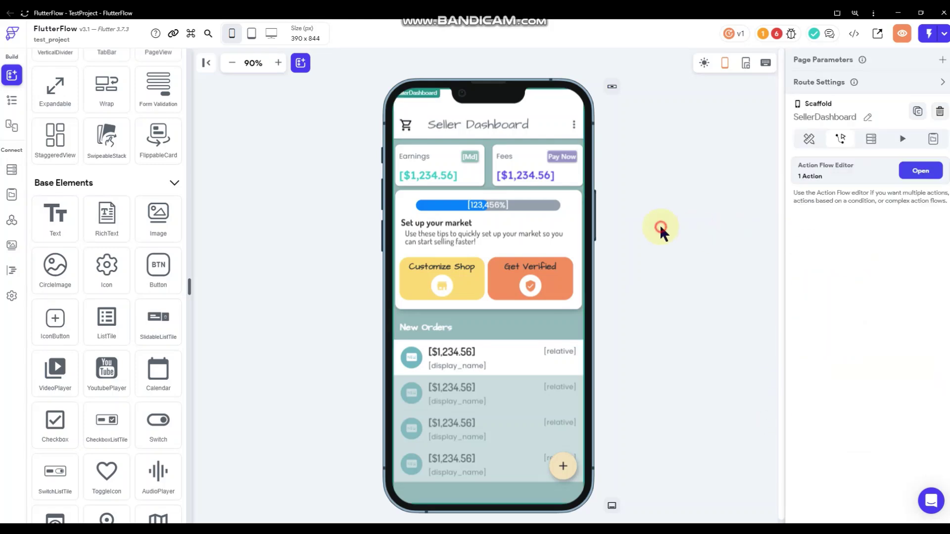
Add an On Tap action to the shopping cart button that navigates to the Home page.
{"action": "left_click", "coordinate": [414, 128]}
{"action": "left_click", "coordinate": [835, 91]}
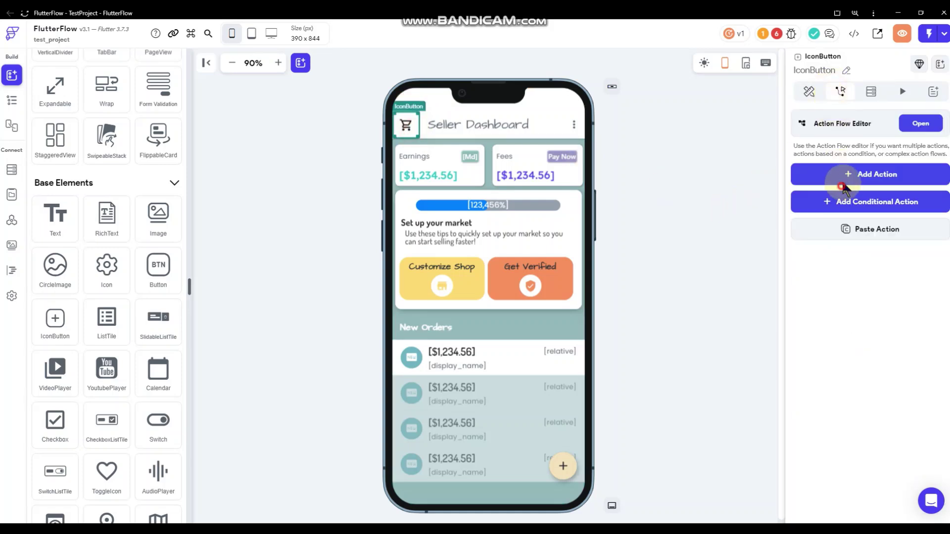
{"action": "left_click", "coordinate": [846, 176]}
{"action": "left_click", "coordinate": [834, 366]}
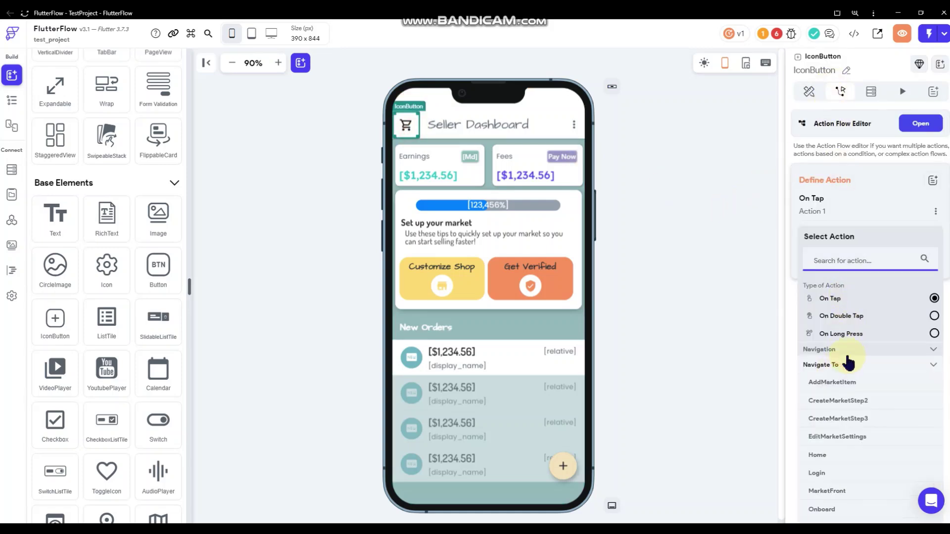
{"action": "scroll", "coordinate": [847, 361], "scroll_direction": "down", "scroll_amount": 2}
{"action": "left_click", "coordinate": [846, 357]}
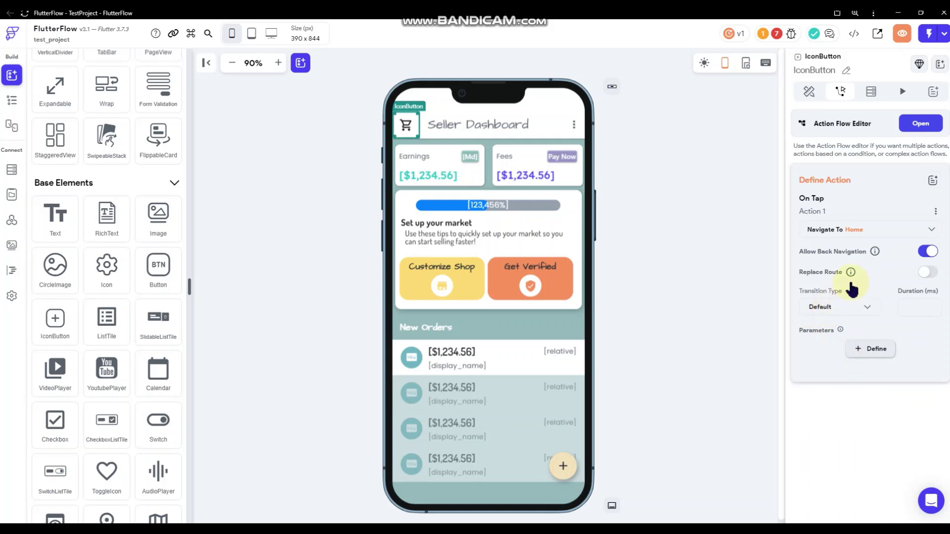
Disable back navigation for the Home navigation action and set its transition type to Scale.
{"action": "left_click", "coordinate": [929, 251]}
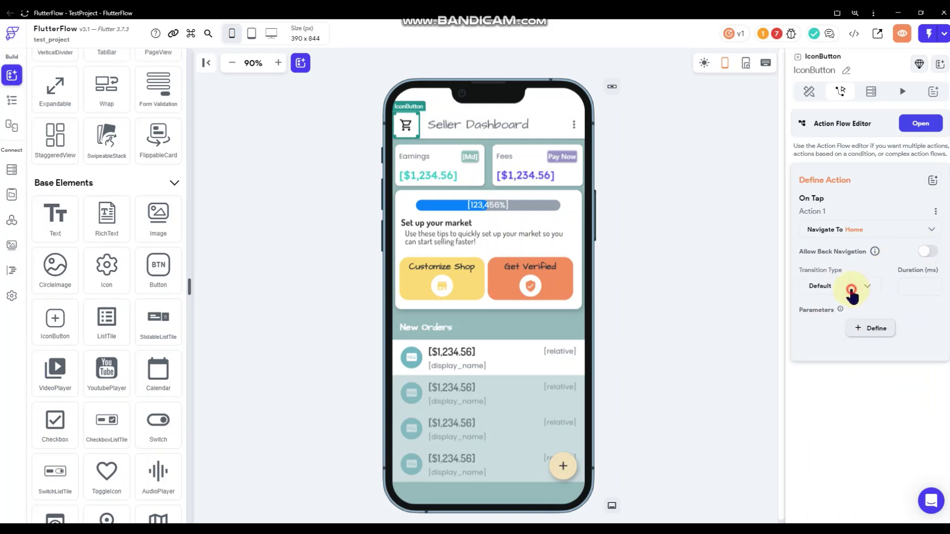
{"action": "left_click", "coordinate": [853, 294]}
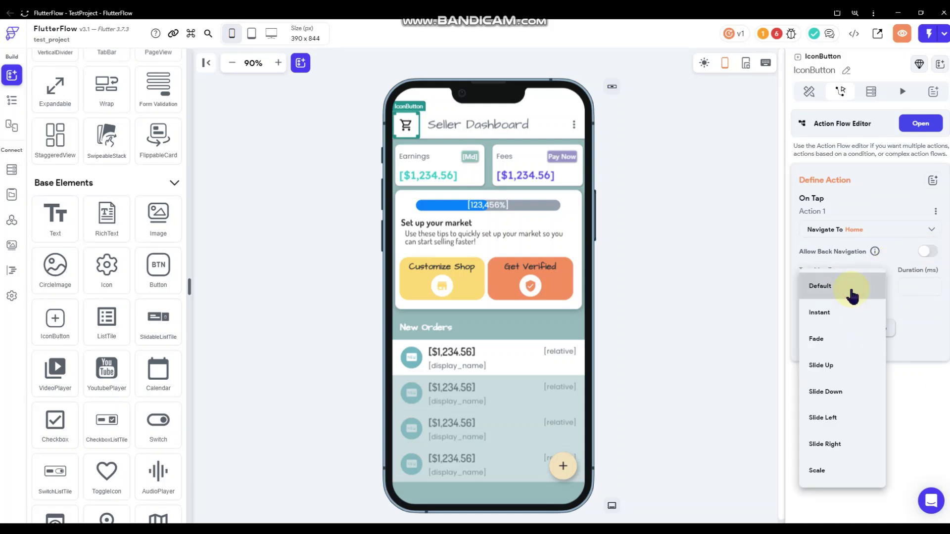
{"action": "left_click", "coordinate": [842, 472]}
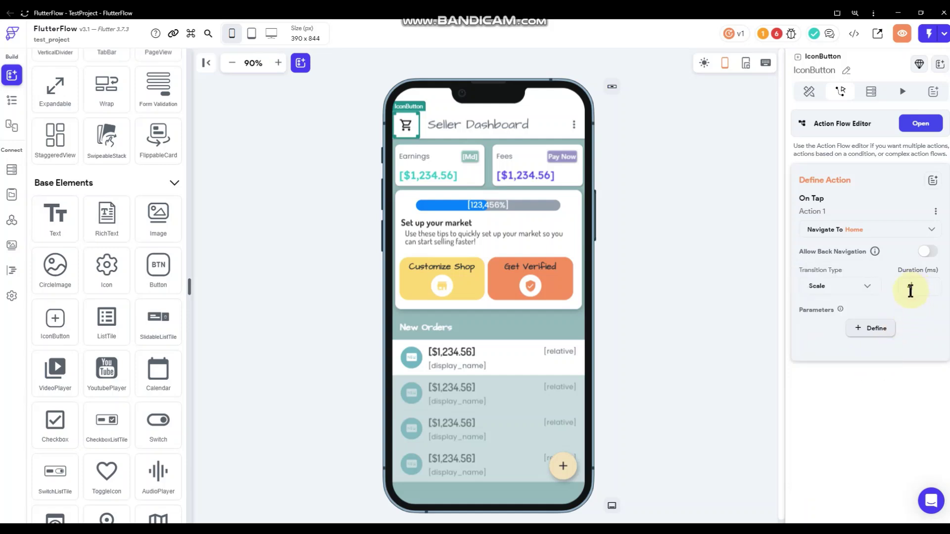
{"action": "left_click", "coordinate": [699, 262]}
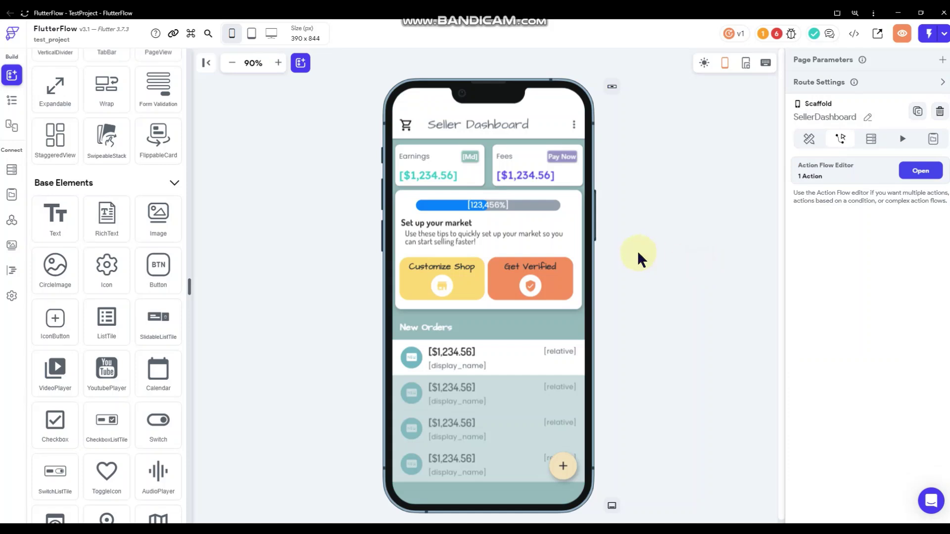
Check the icon size of the three-dot menu button and set the shopping cart button's icon size to 24.
{"action": "left_click", "coordinate": [574, 124]}
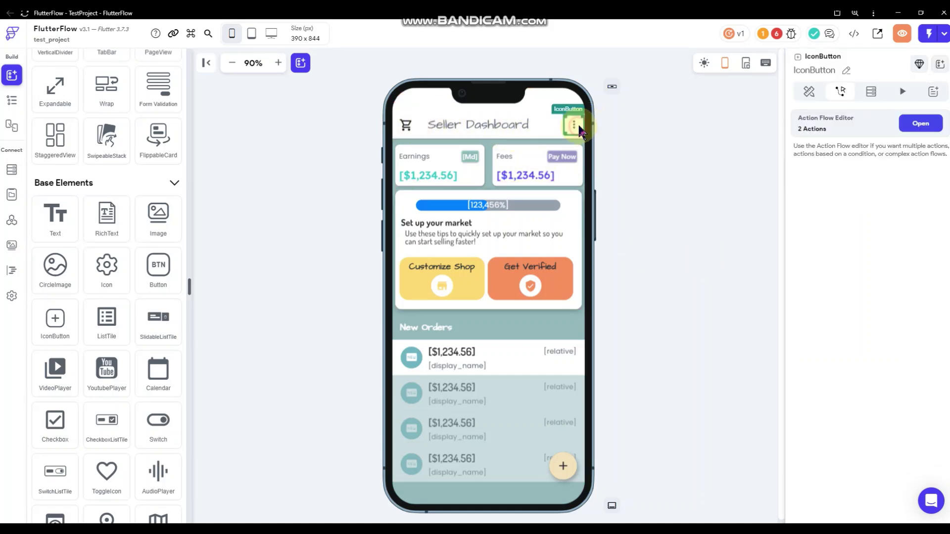
{"action": "left_click", "coordinate": [816, 94]}
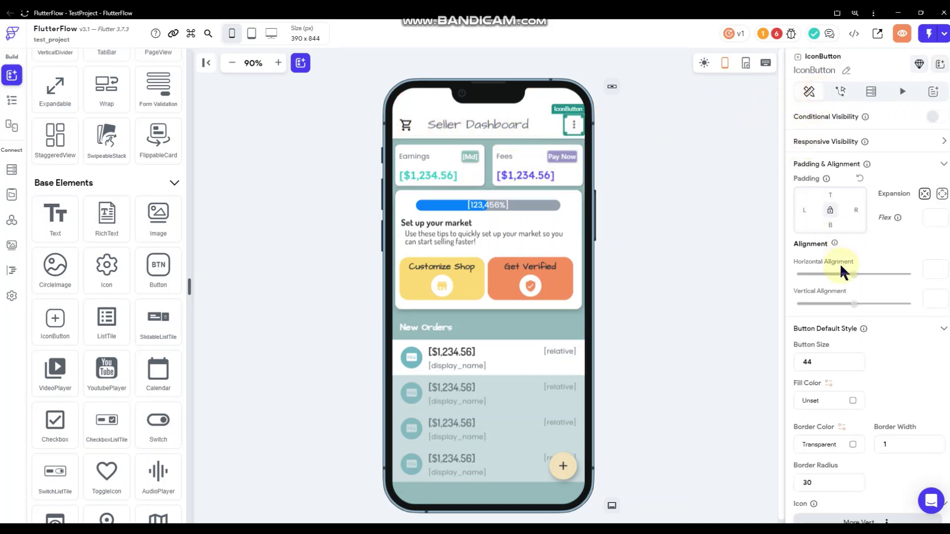
{"action": "scroll", "coordinate": [840, 272], "scroll_direction": "down", "scroll_amount": 3}
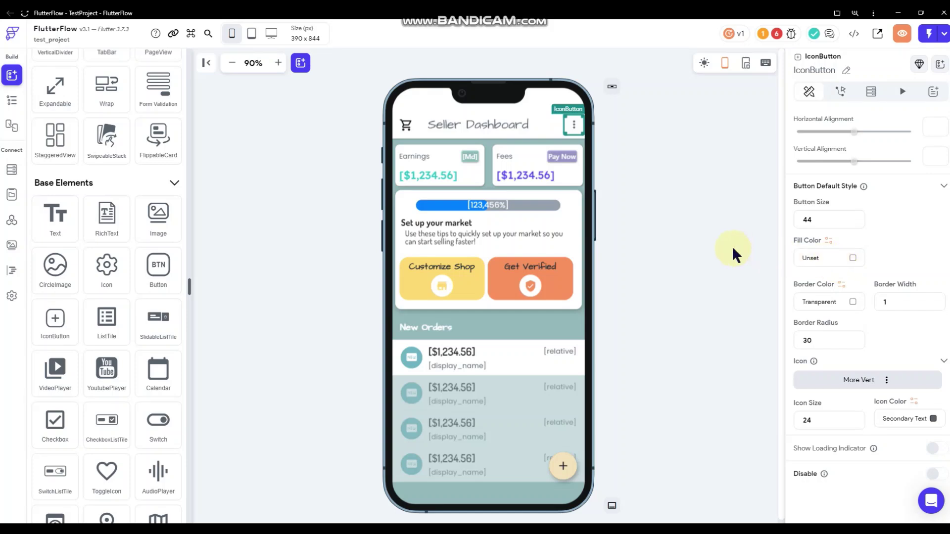
{"action": "left_click", "coordinate": [405, 125]}
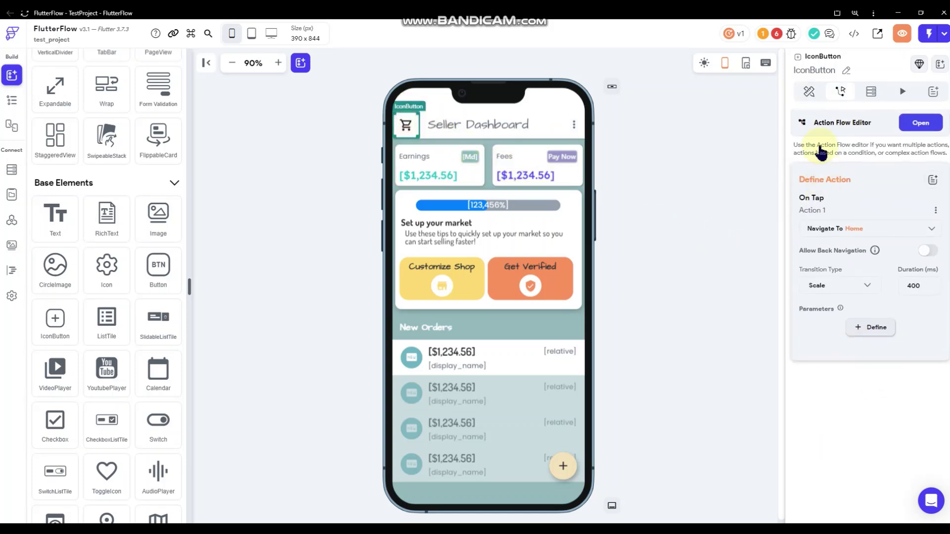
{"action": "left_click", "coordinate": [810, 95]}
{"action": "scroll", "coordinate": [839, 329], "scroll_direction": "down", "scroll_amount": 3}
{"action": "scroll", "coordinate": [838, 329], "scroll_direction": "down", "scroll_amount": 2}
{"action": "left_click", "coordinate": [829, 420]}
{"action": "type", "text": "24"}
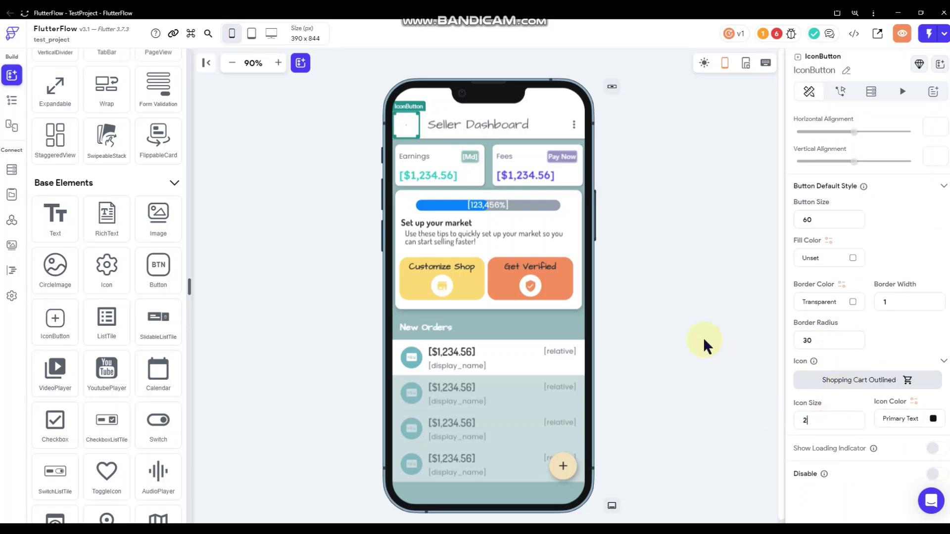
{"action": "left_click", "coordinate": [677, 203]}
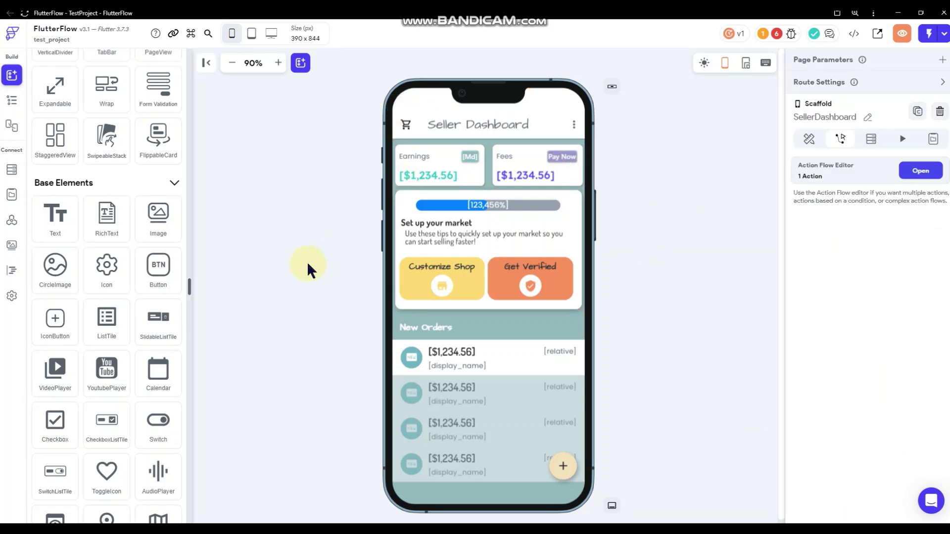